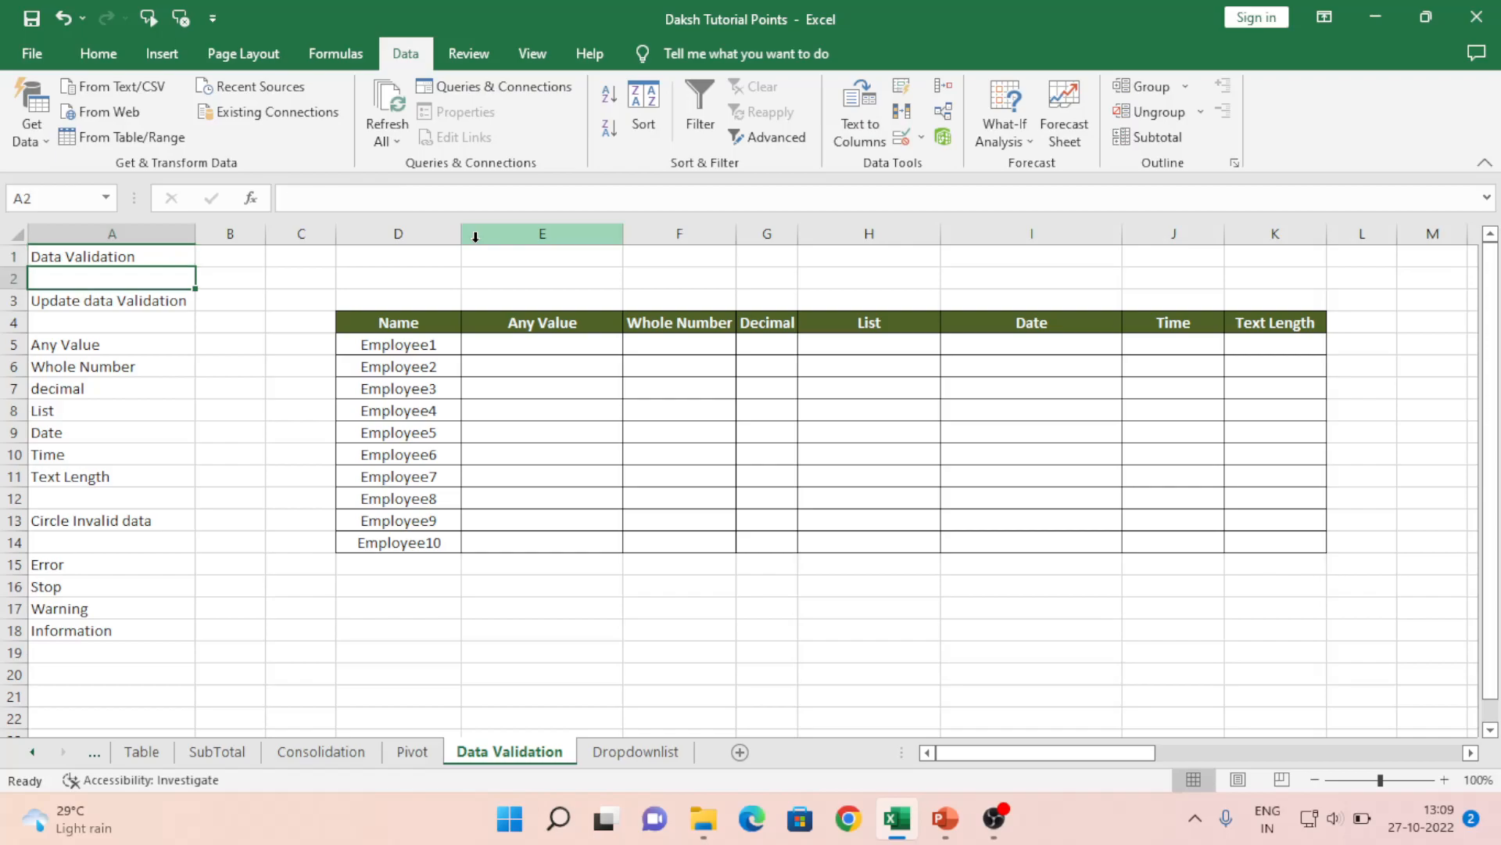
Review the list of data validation topics in column A, from the heading through Circle Invalid data
key(Down)
key(Down)
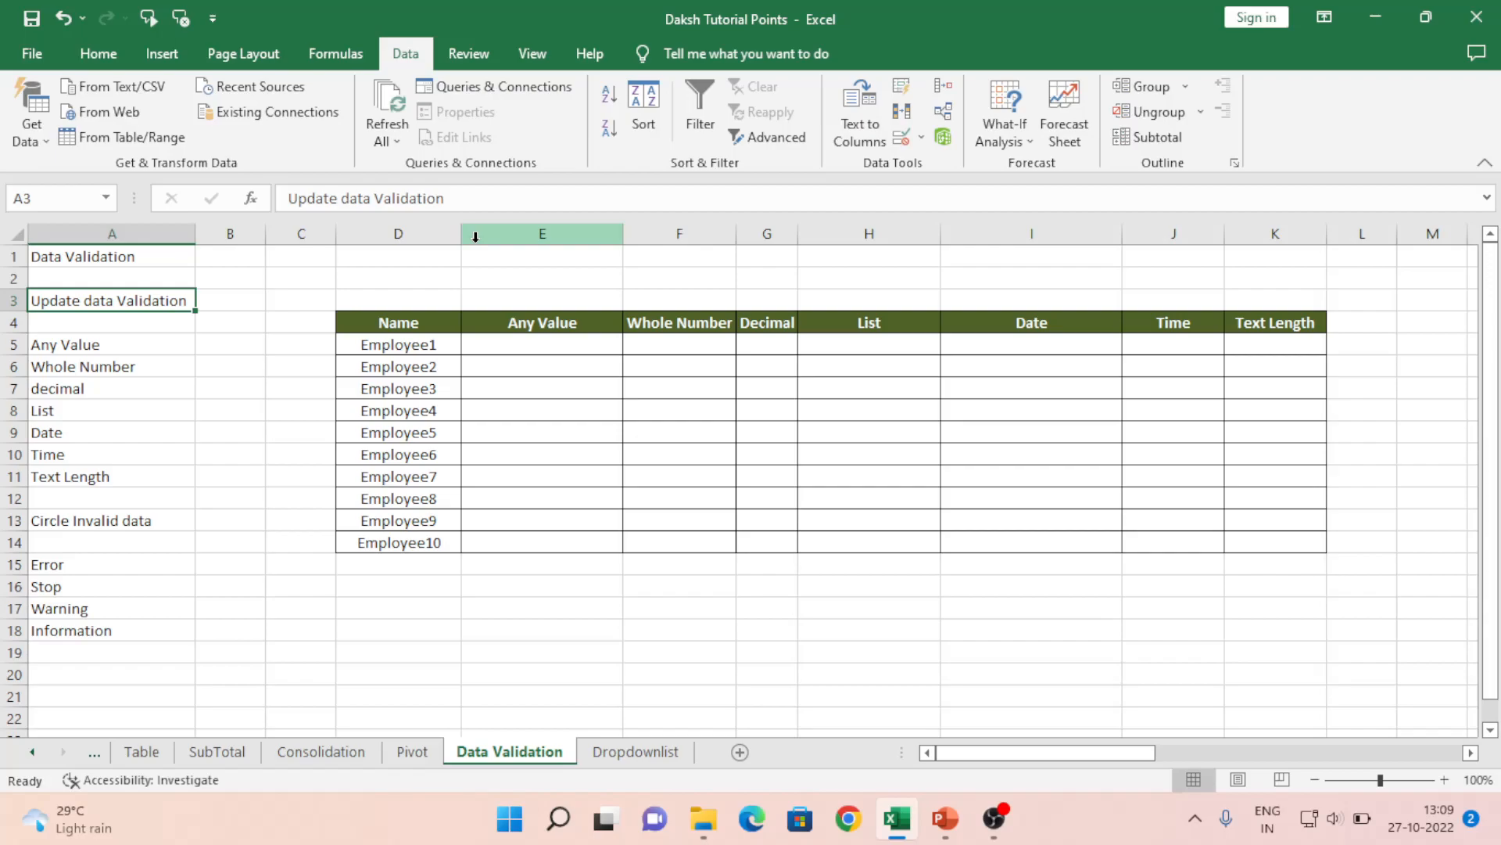
key(Down)
key(Down)
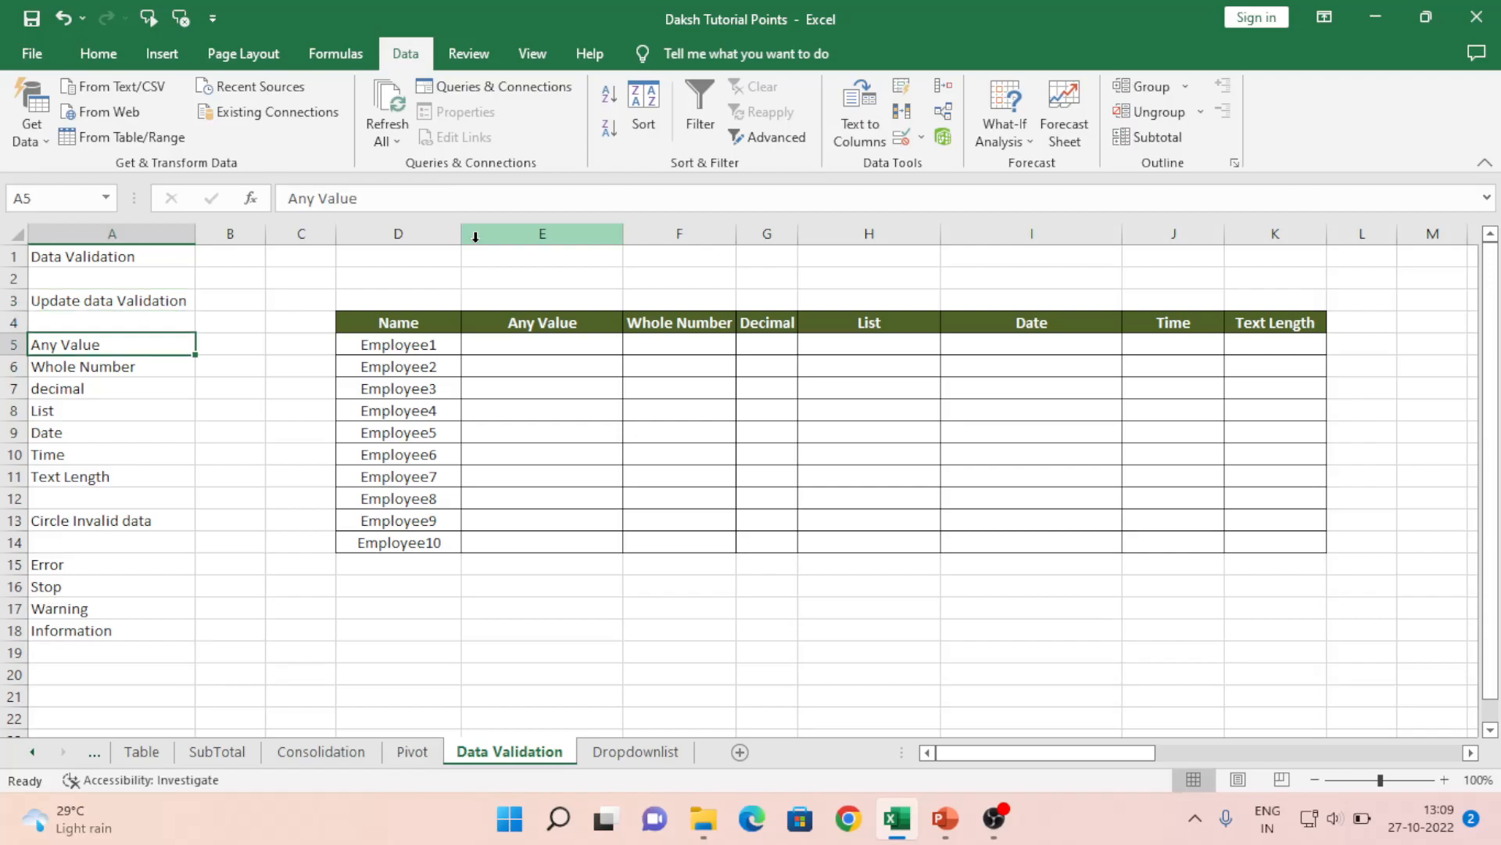
key(Down)
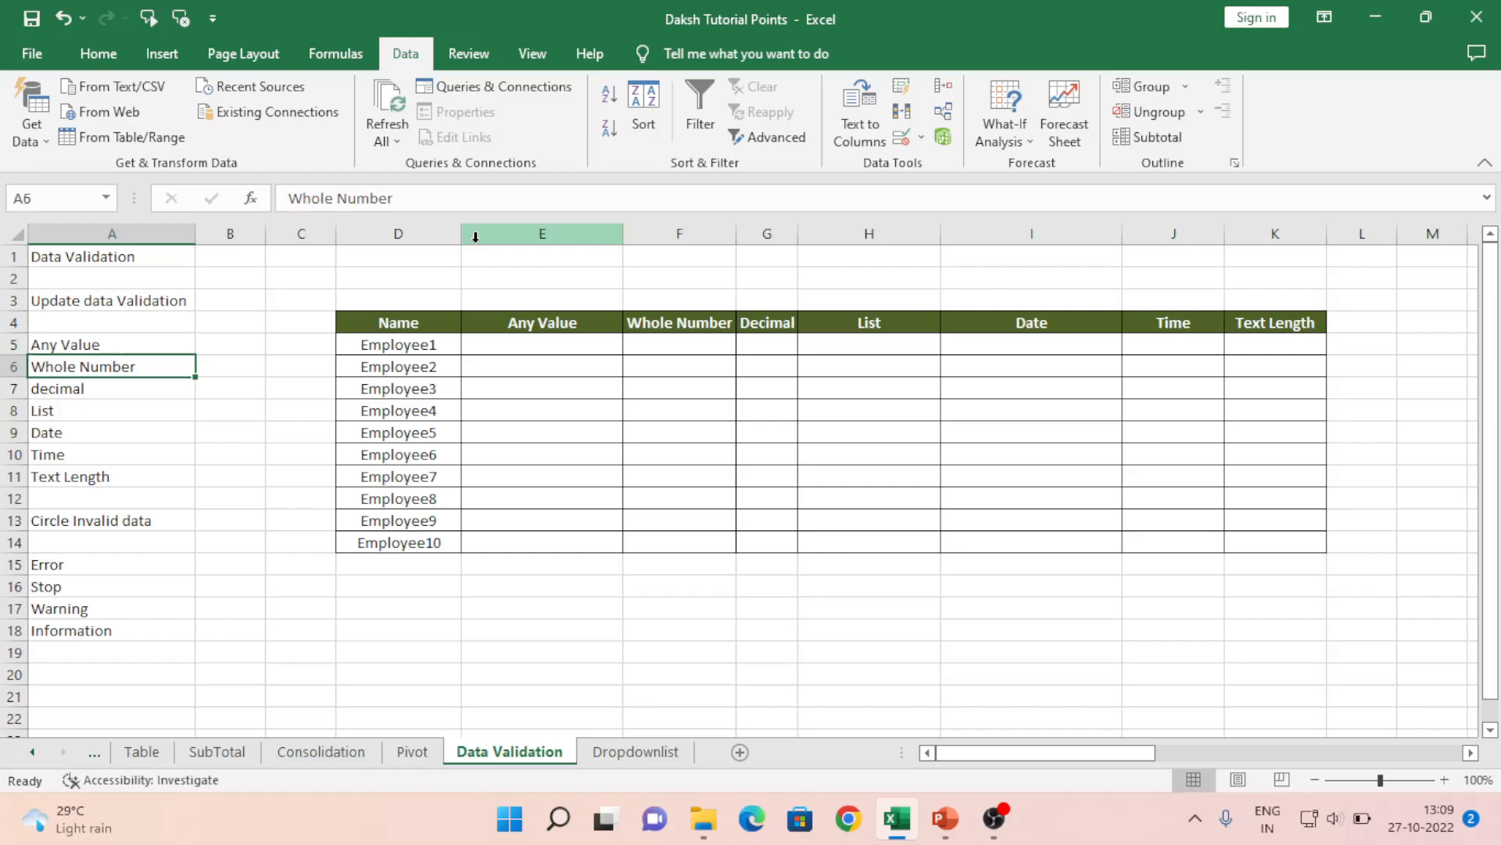
key(Down)
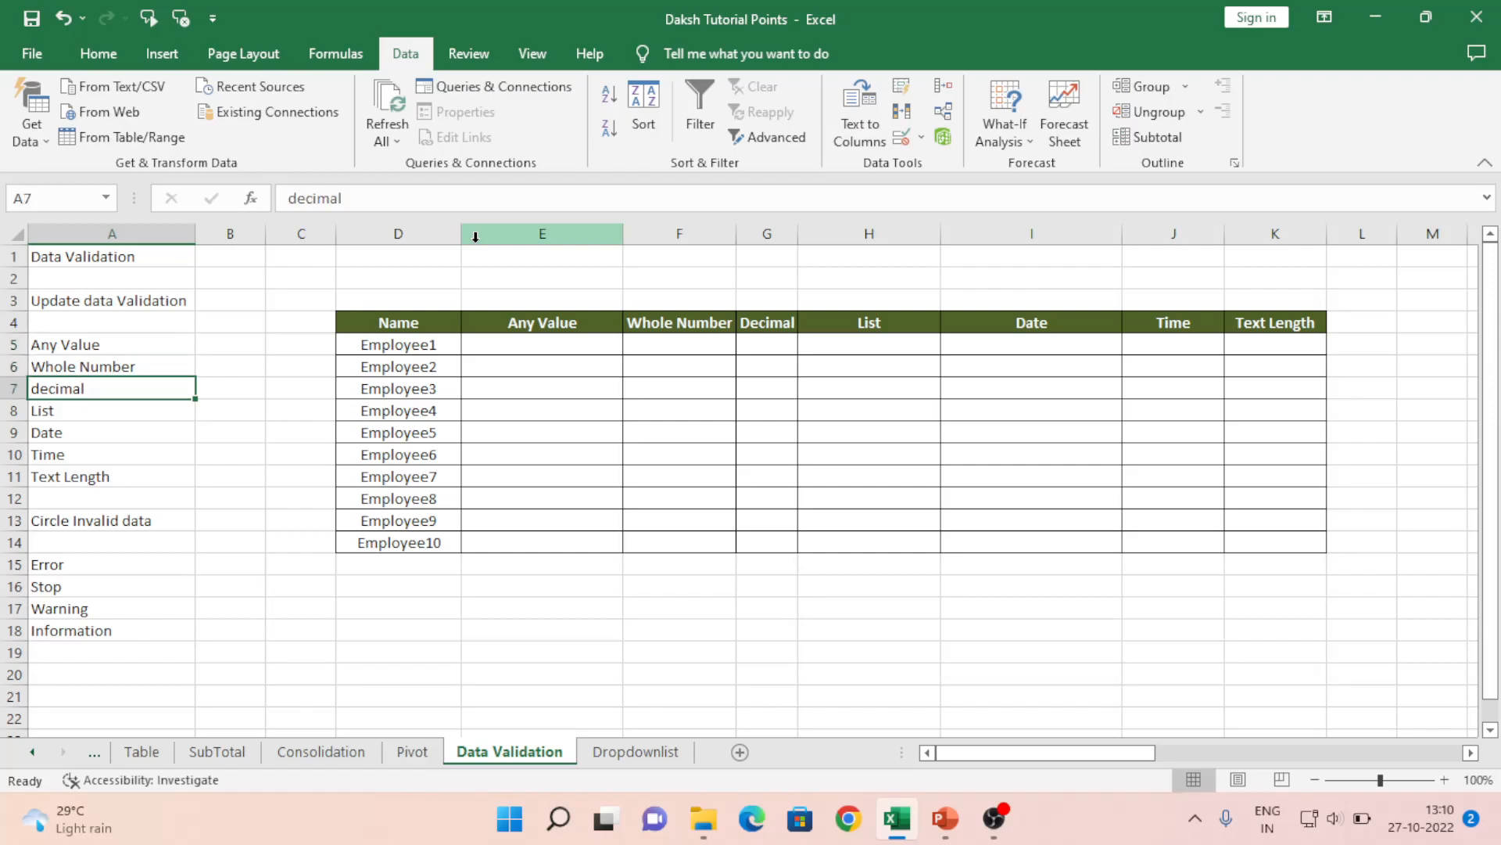
key(Down)
key(Down)
key(Down)
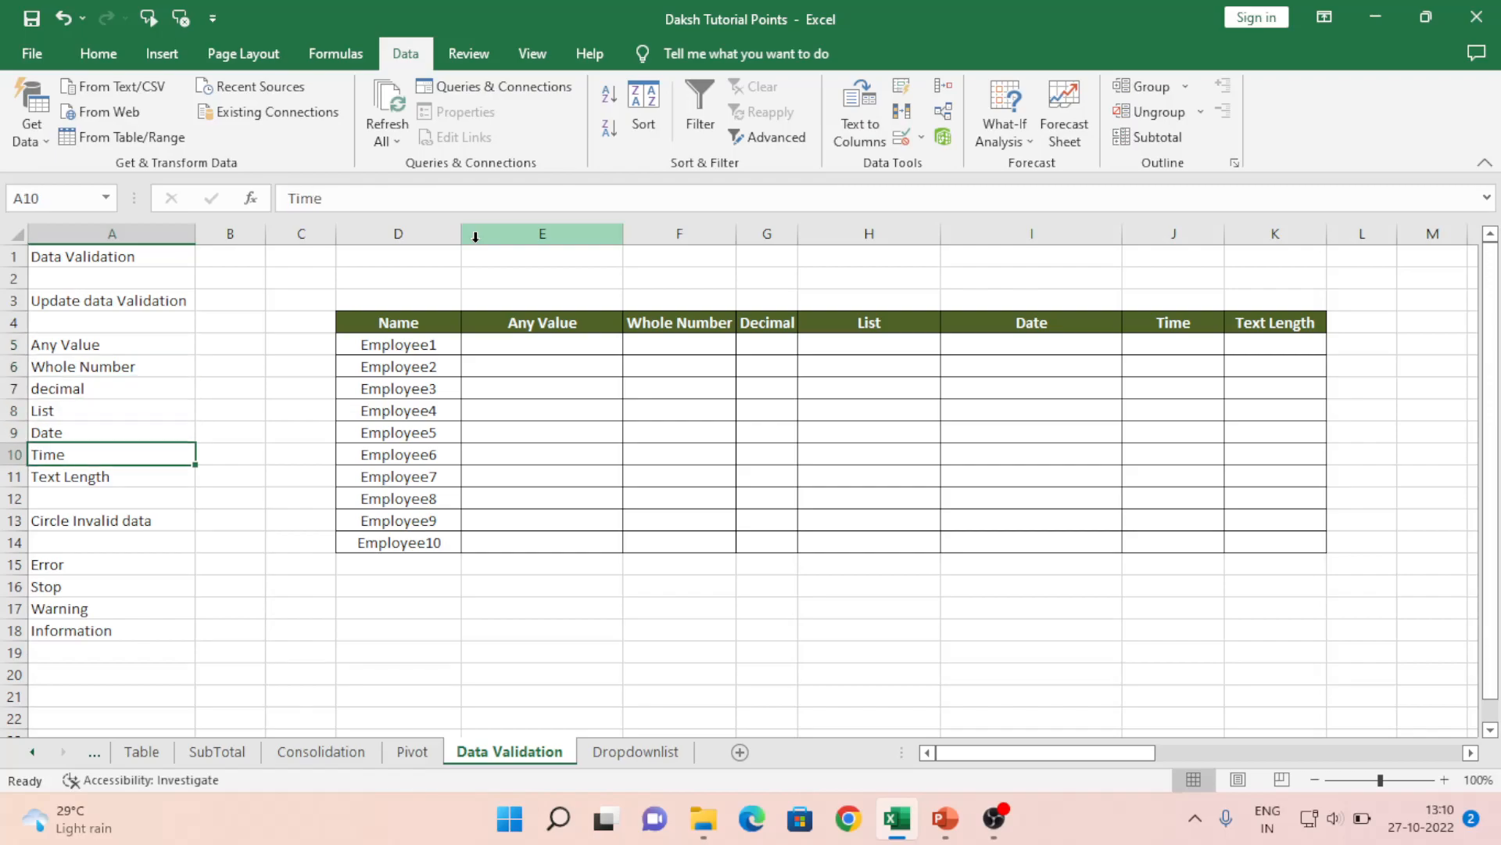
key(Down)
key(Down)
key(Down)
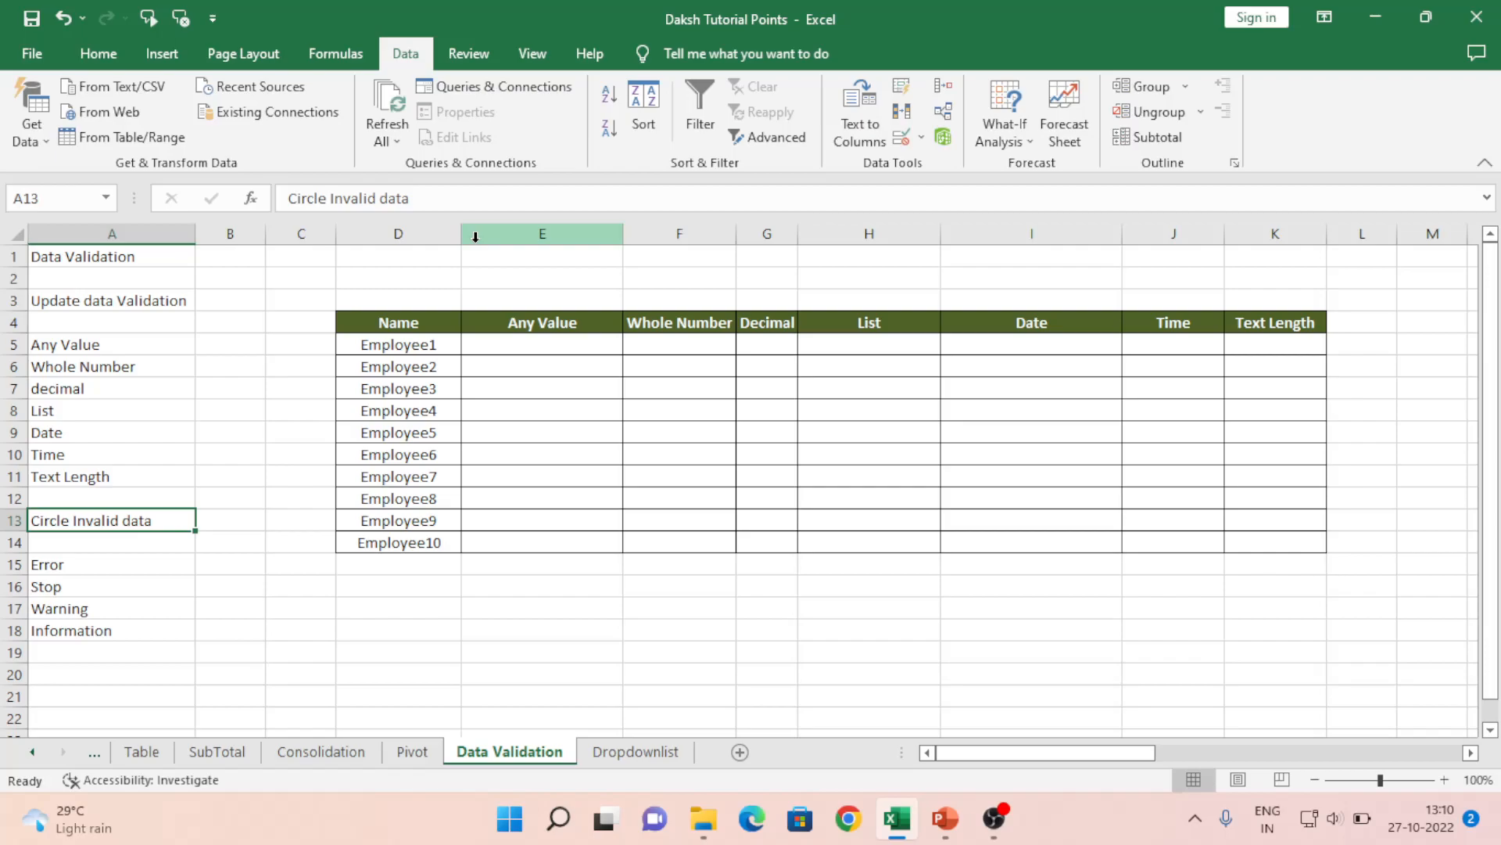
Go to the student table in columns U to Y and examine its Subject, Year and Marks cells
key(Right)
key(Right)
key(Right)
key(Right)
key(Right)
key(Right)
key(Right)
key(Right)
key(Right)
key(Right)
key(Right)
key(Right)
key(Right)
key(Right)
key(Right)
key(Right)
key(Right)
key(Right)
key(Right)
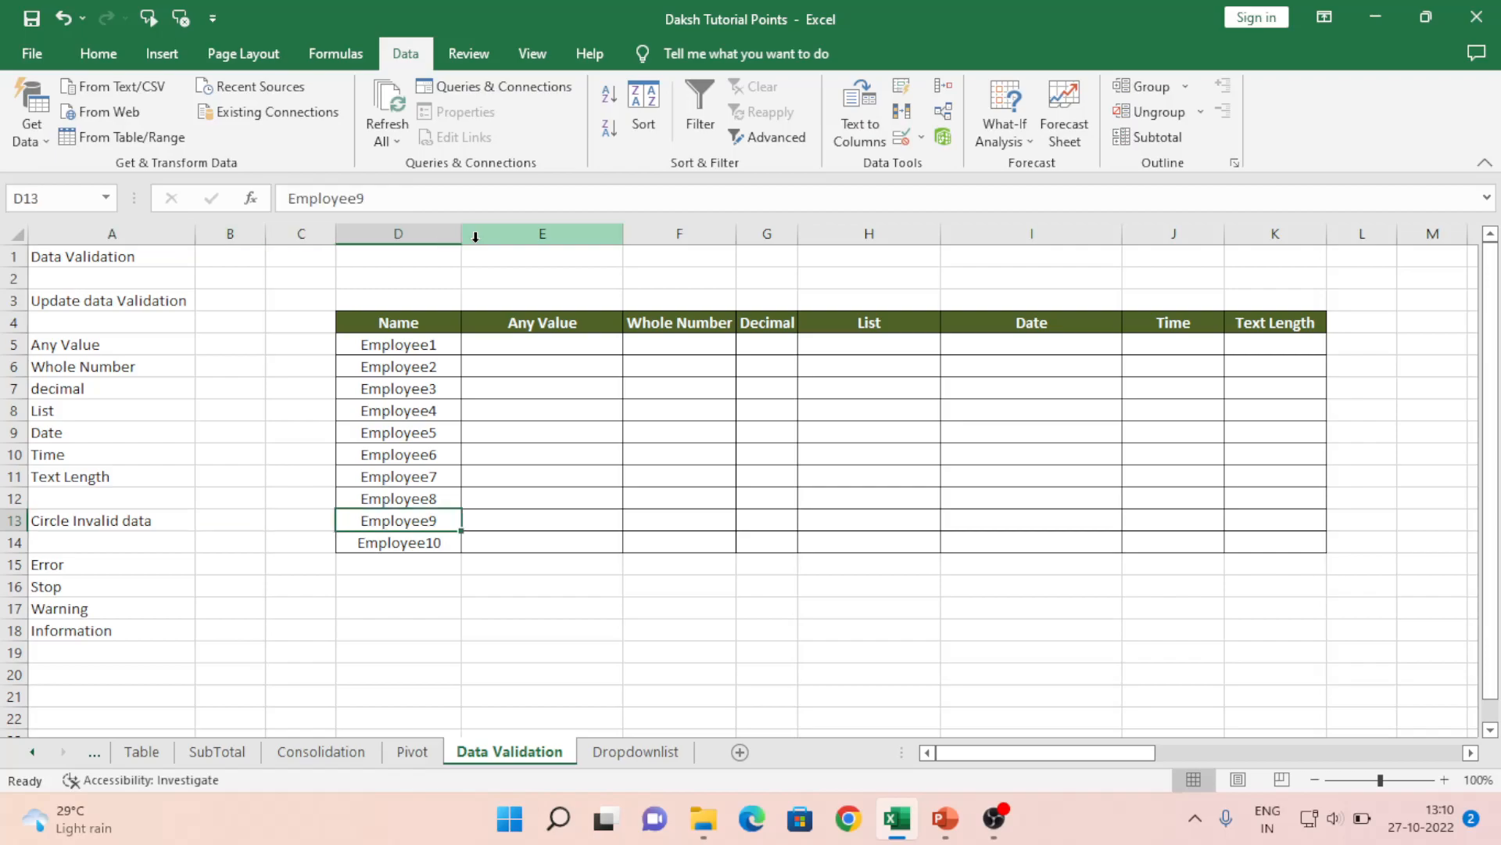
key(Right)
key(Right)
key(Right)
key(Right)
key(Up)
key(Up)
key(Up)
key(Up)
key(Up)
key(Right)
key(Right)
key(Right)
key(Left)
key(Left)
key(Left)
key(Left)
key(Left)
key(Up)
key(Up)
key(Up)
key(Up)
key(Up)
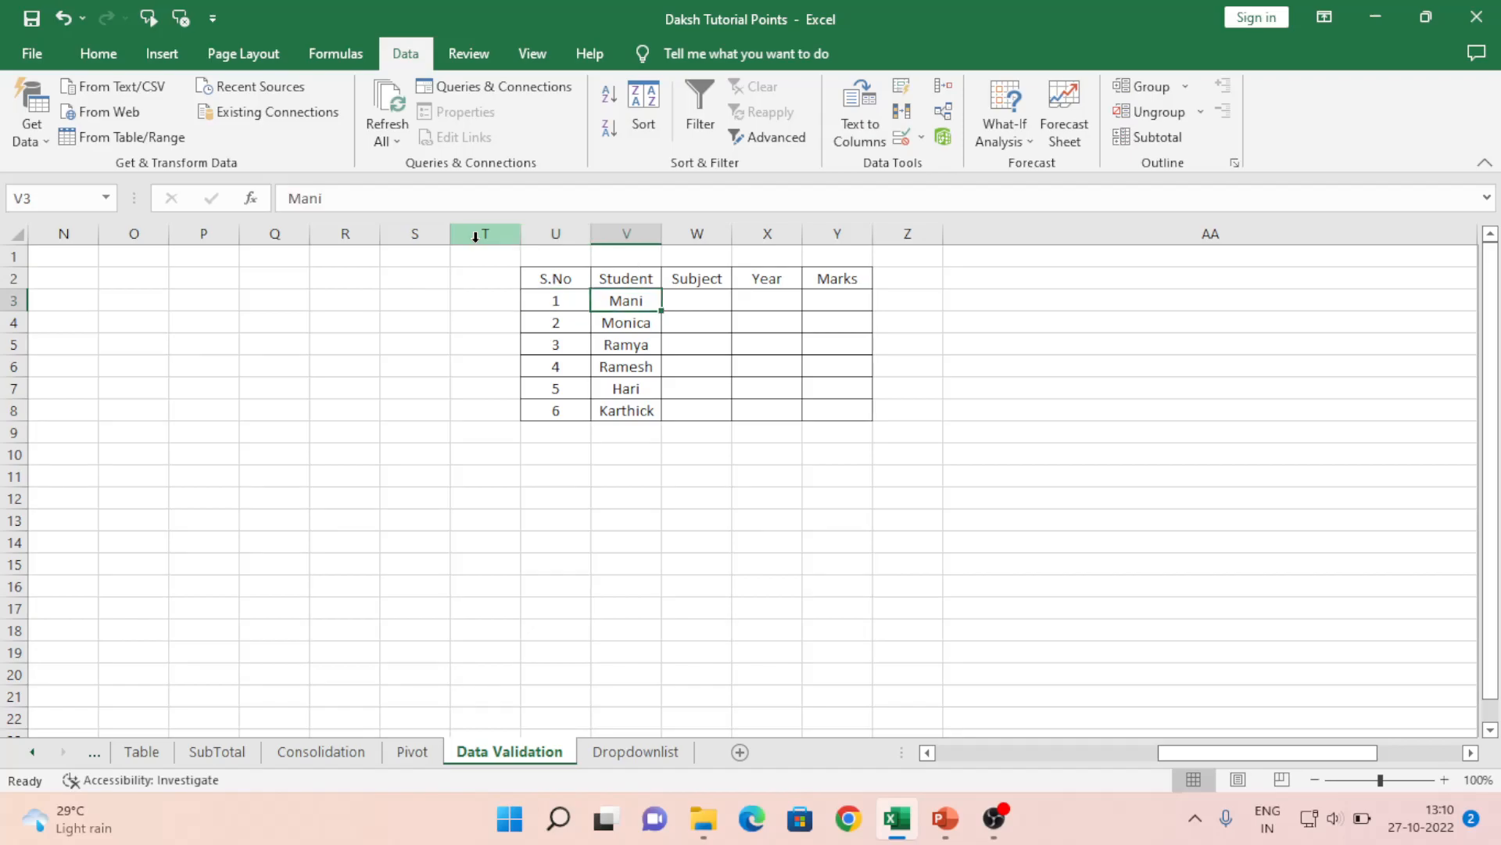
key(Right)
key(Right)
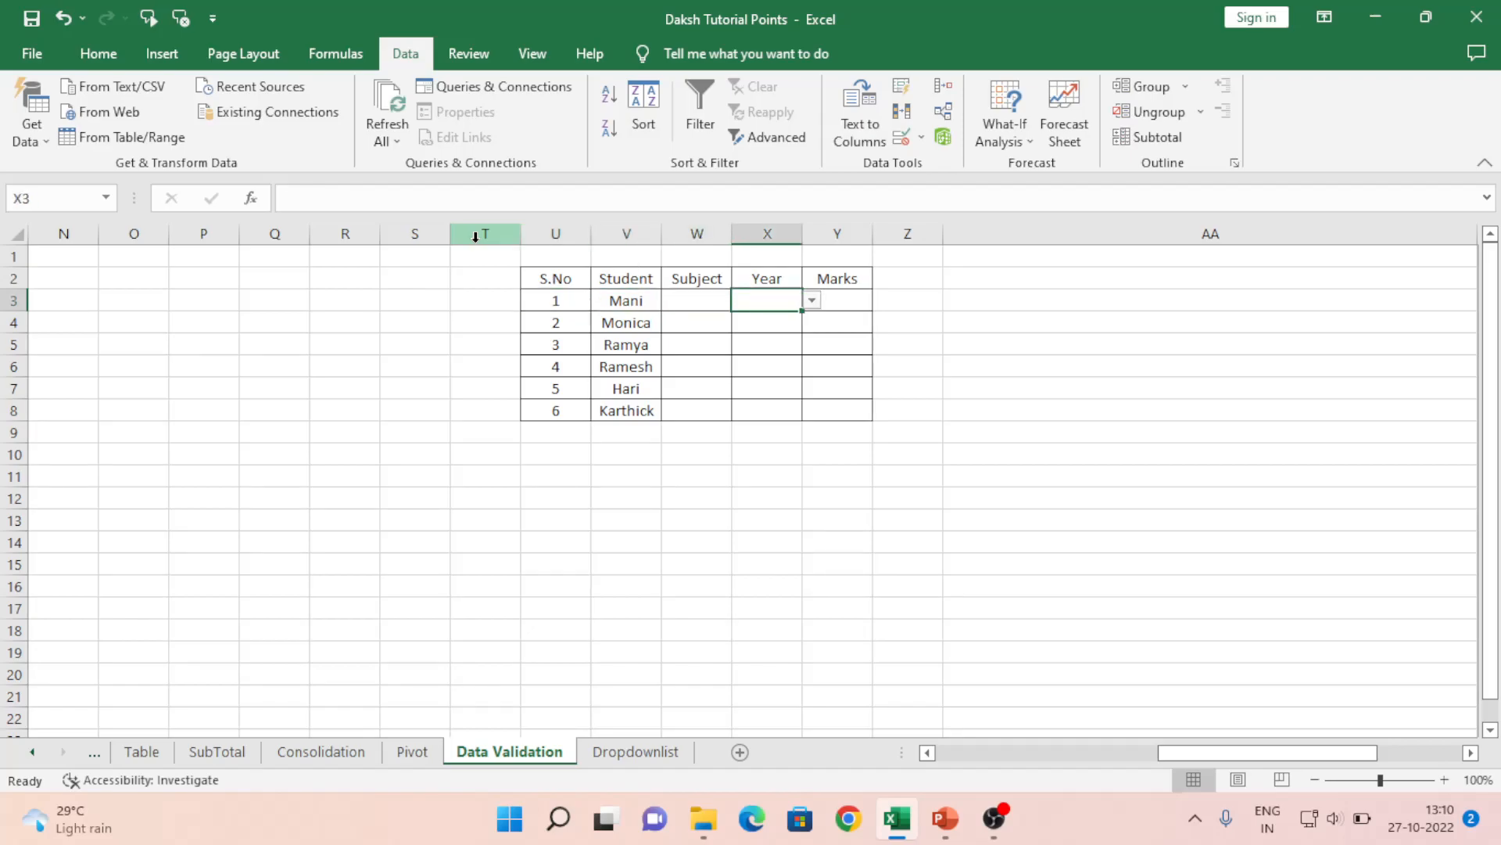
key(Right)
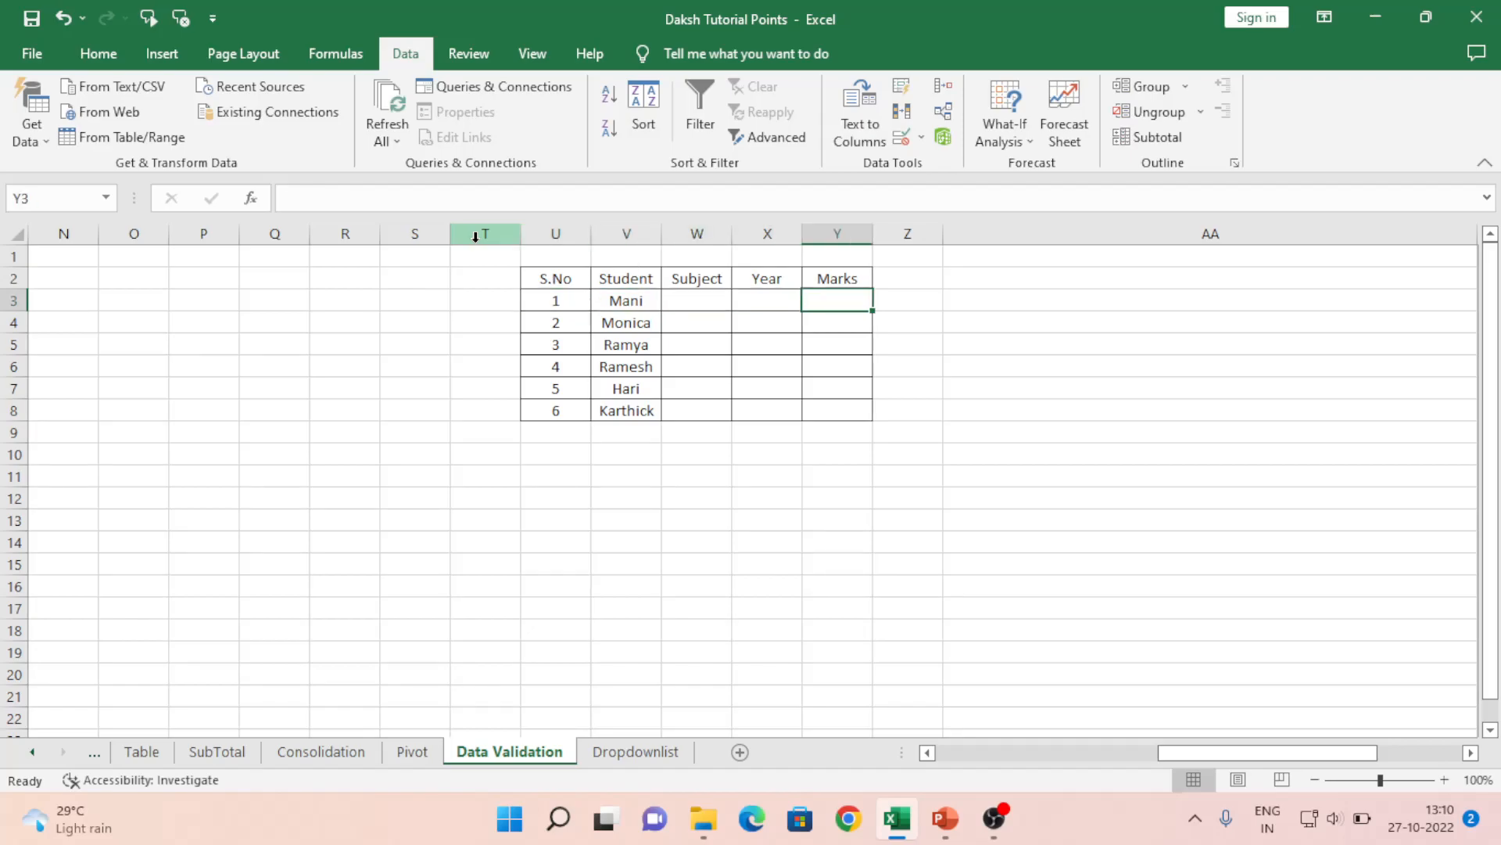
View the allowed choices for the first student's Subject cell W3 and Year cell X3
click(690, 299)
click(742, 300)
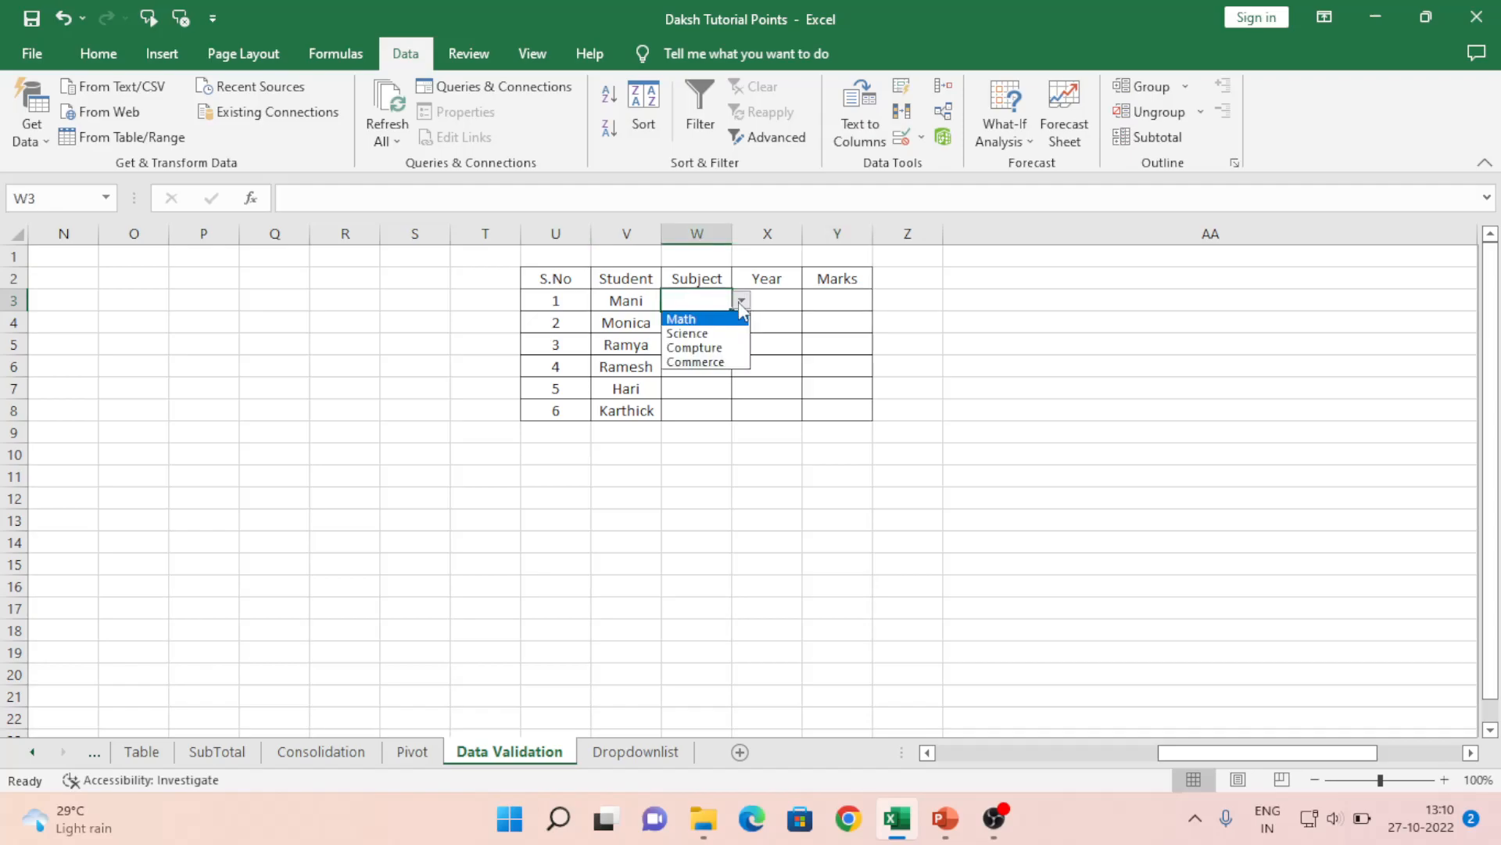
click(687, 300)
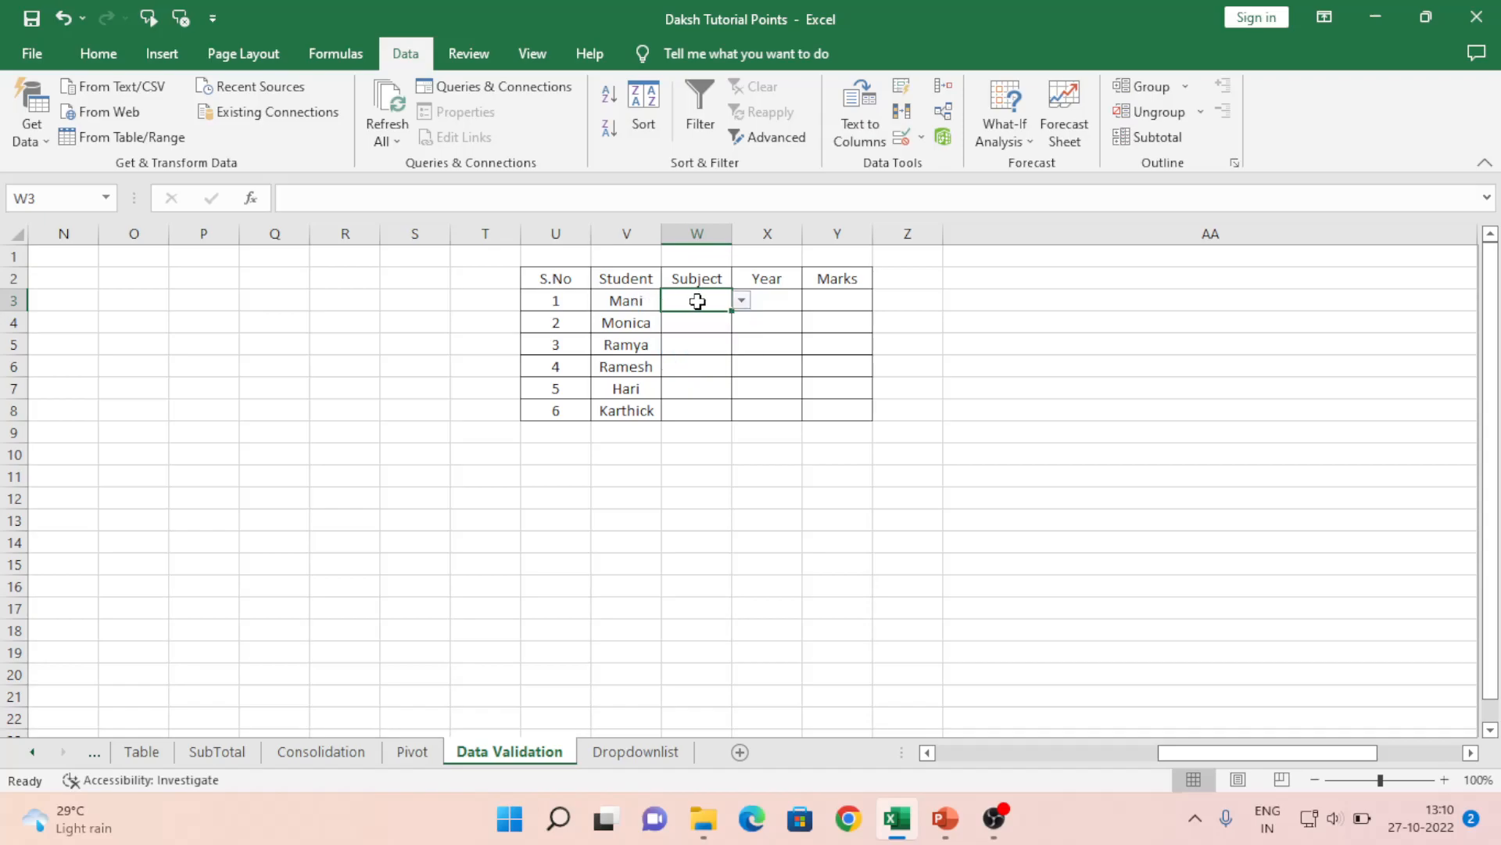
click(786, 301)
click(814, 304)
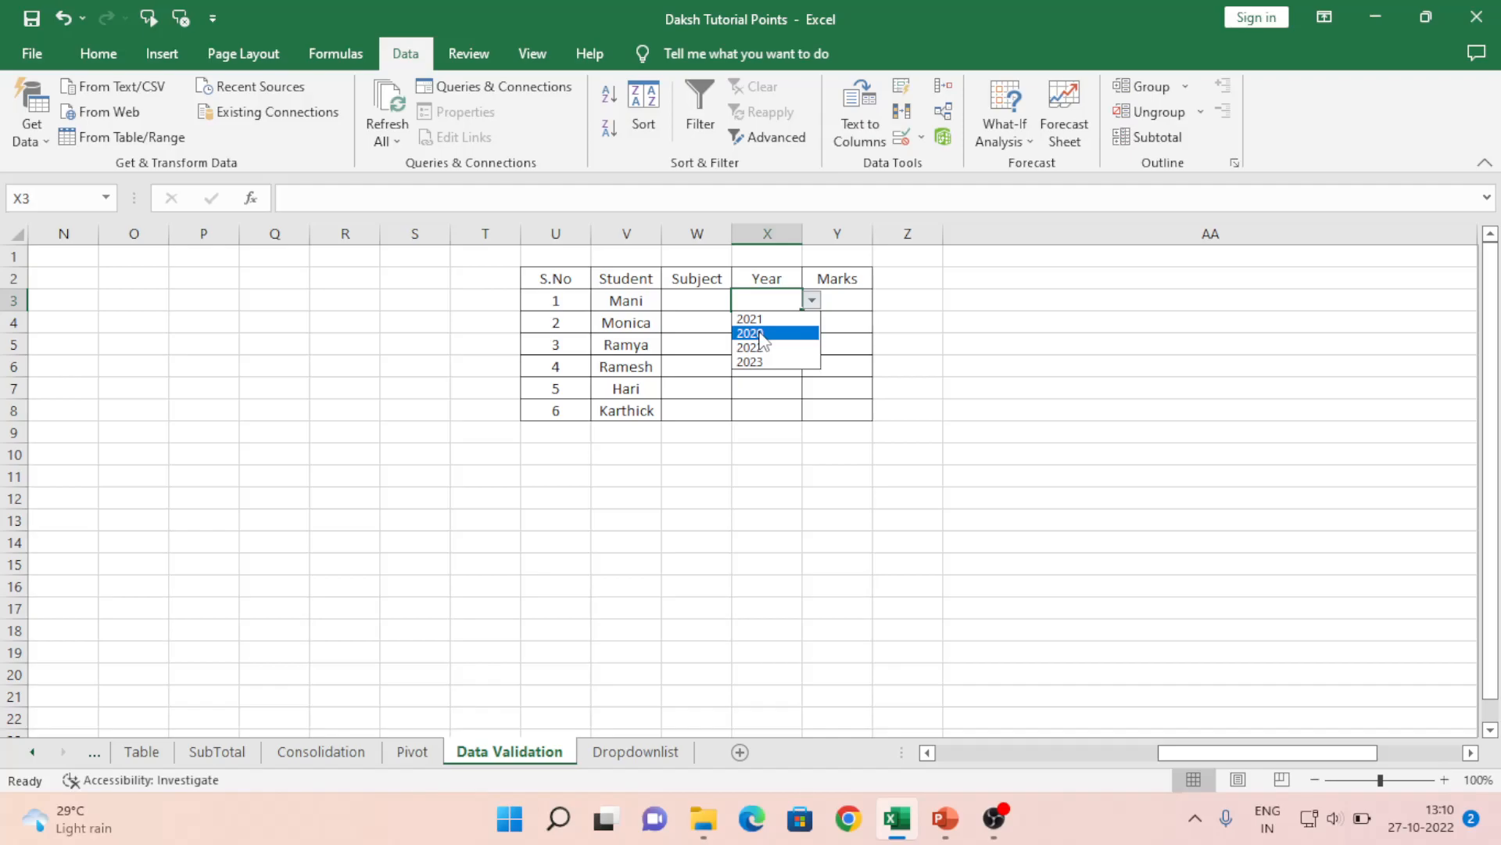
Try to enter 9 as the first student's marks in Y3, and cancel the entry
click(846, 305)
click(845, 304)
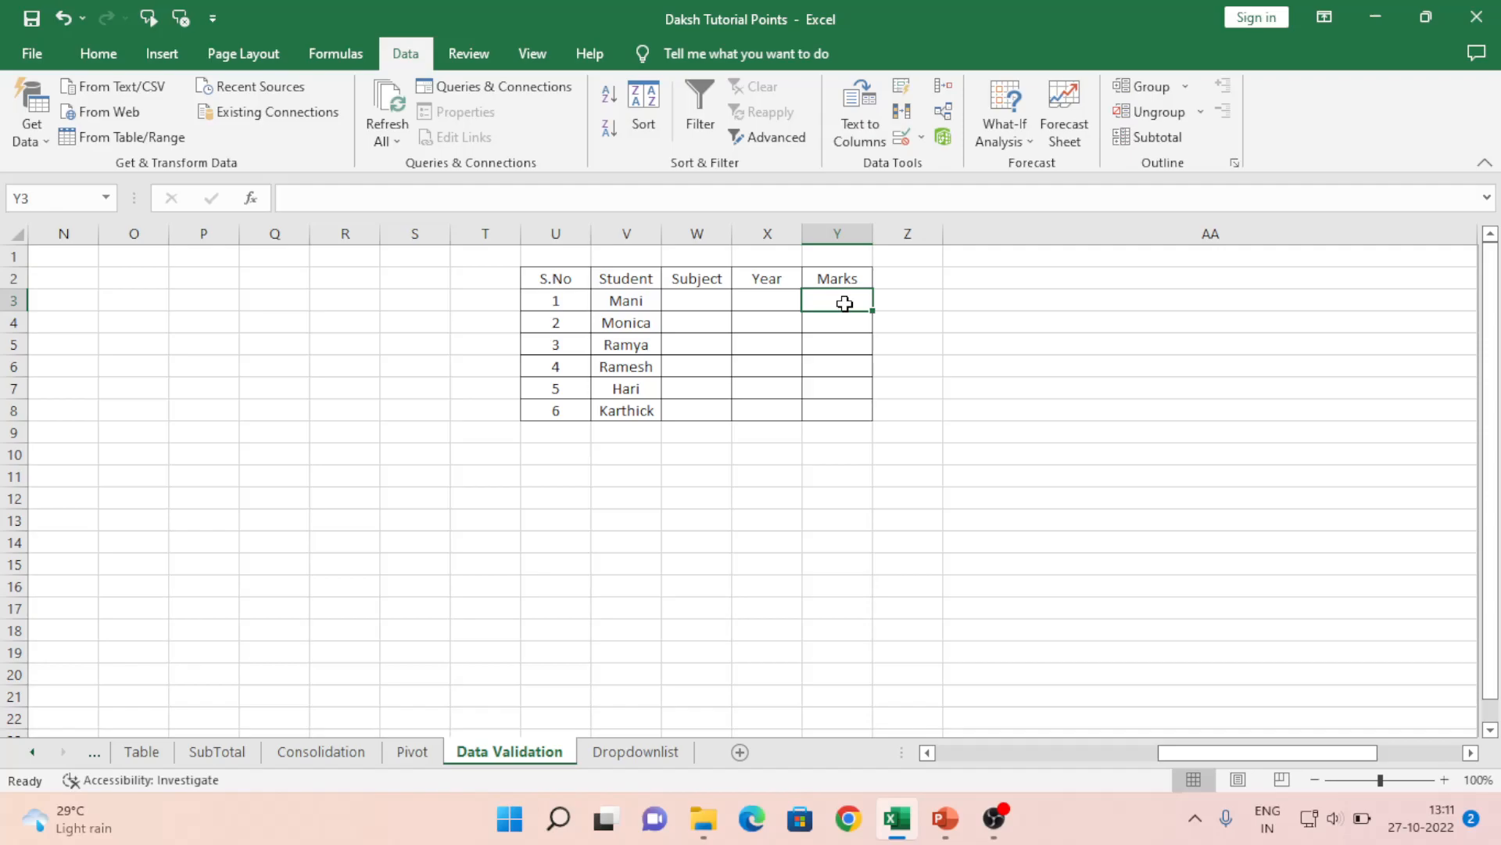
text(9)
key(Return)
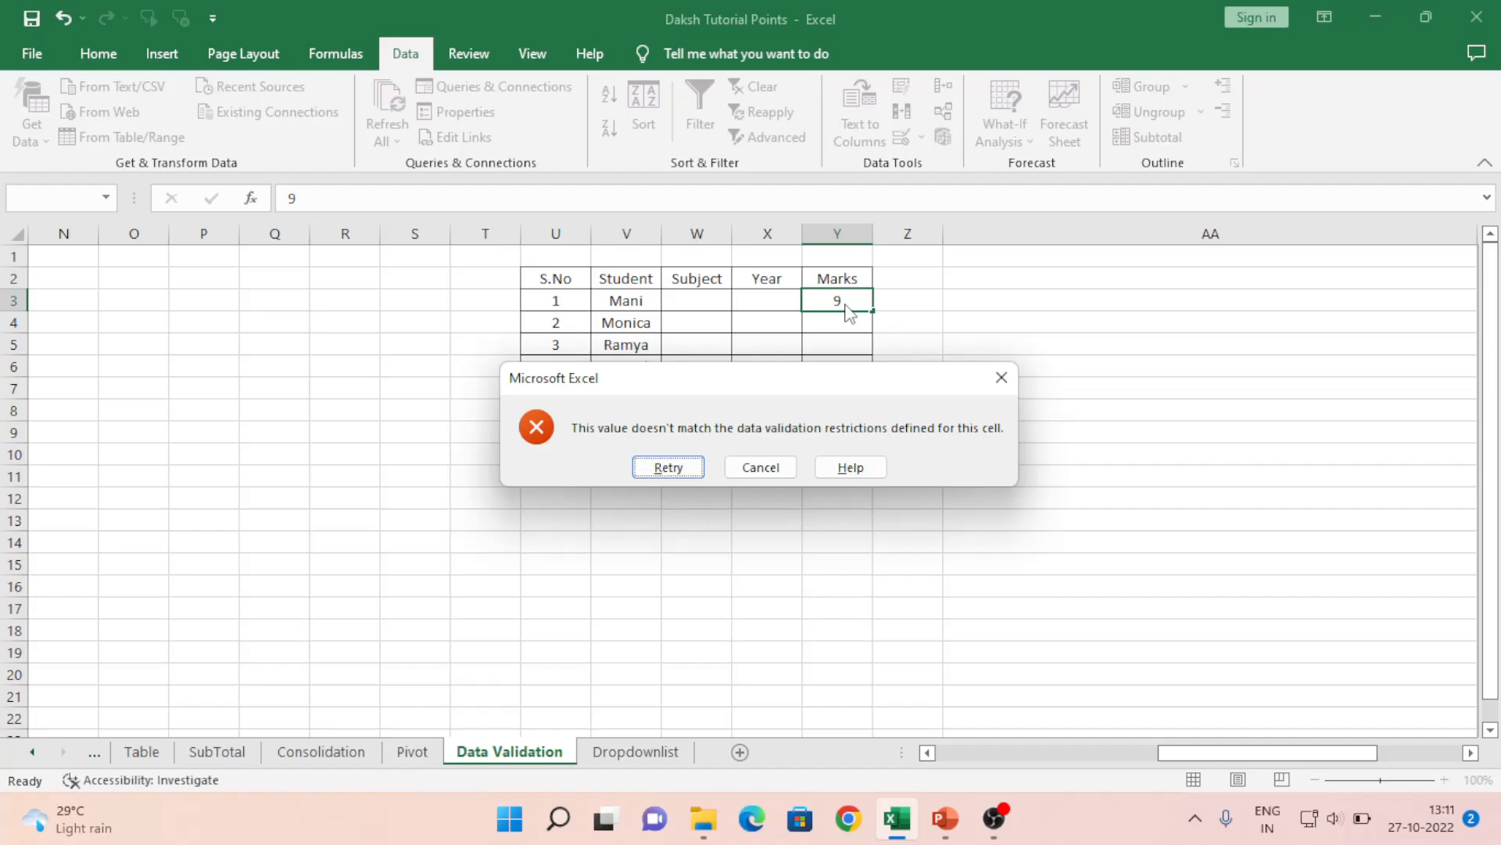
key(Escape)
Try Logics as the first student's subject in W3, and enter Math instead
key(Left)
key(Left)
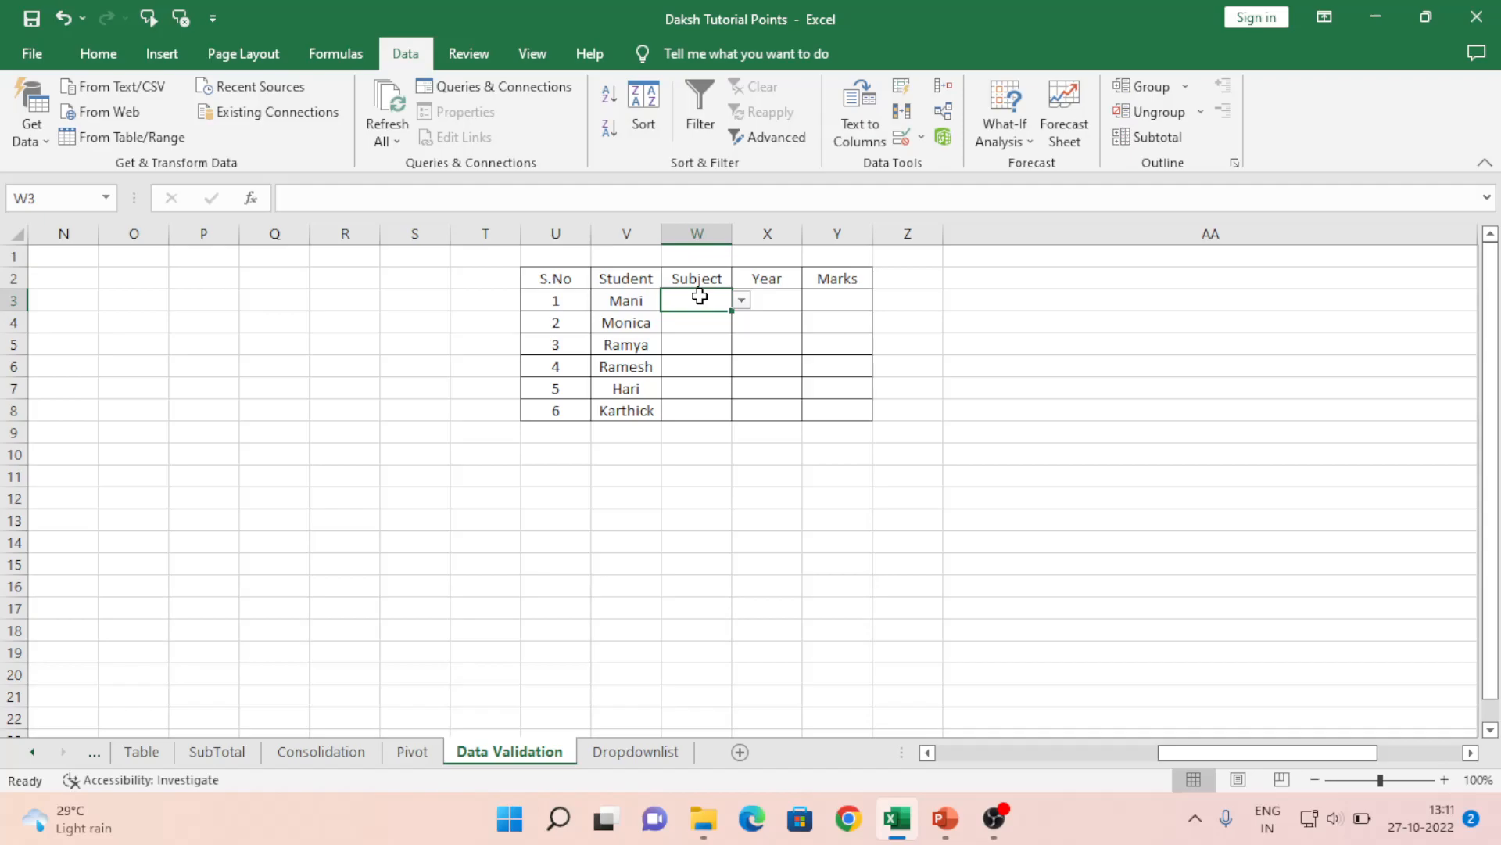
text(Logic)
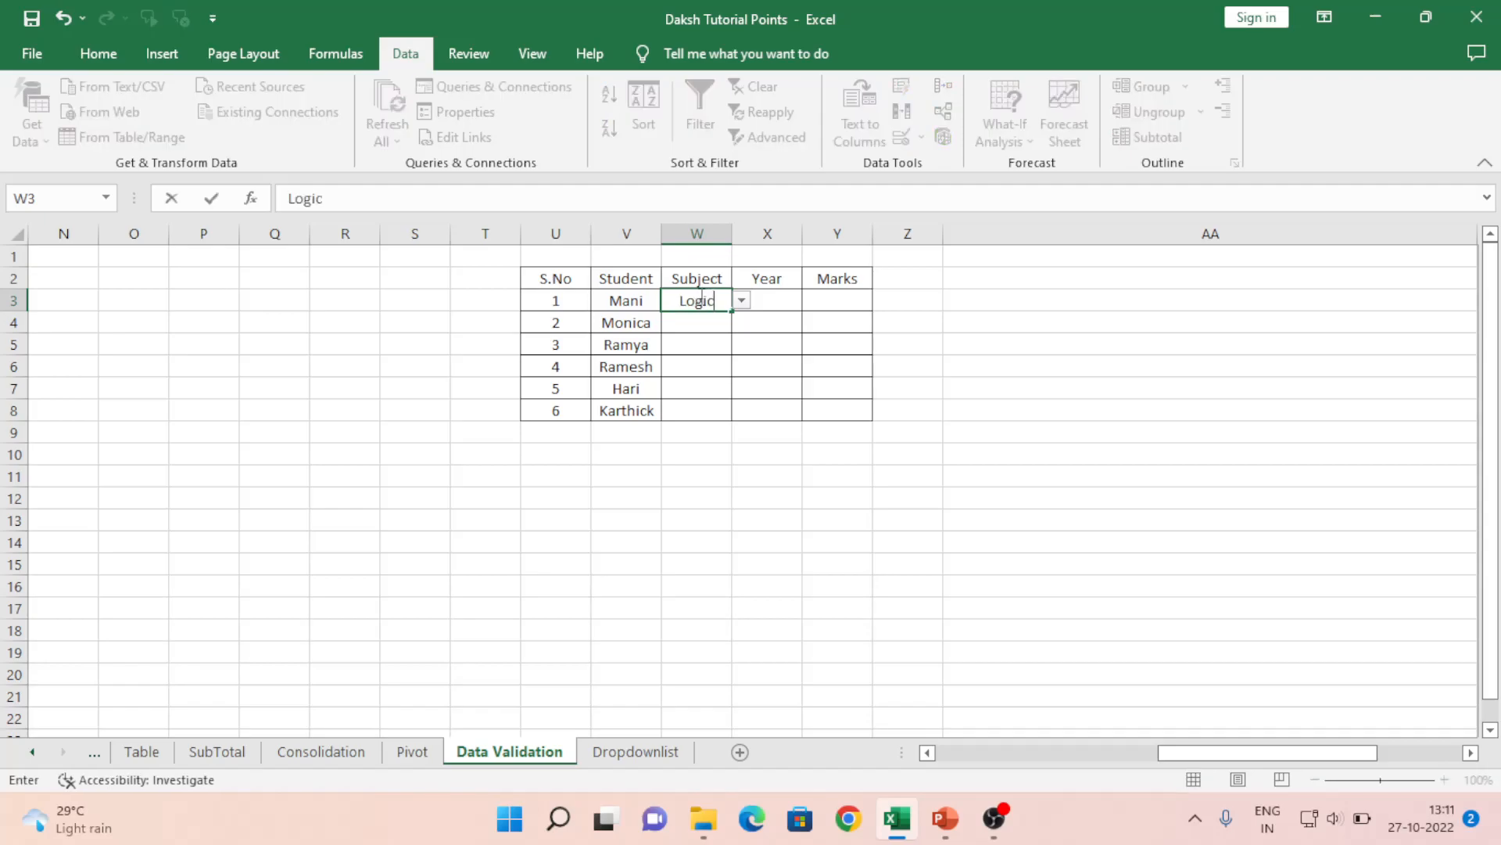
text(s)
key(Return)
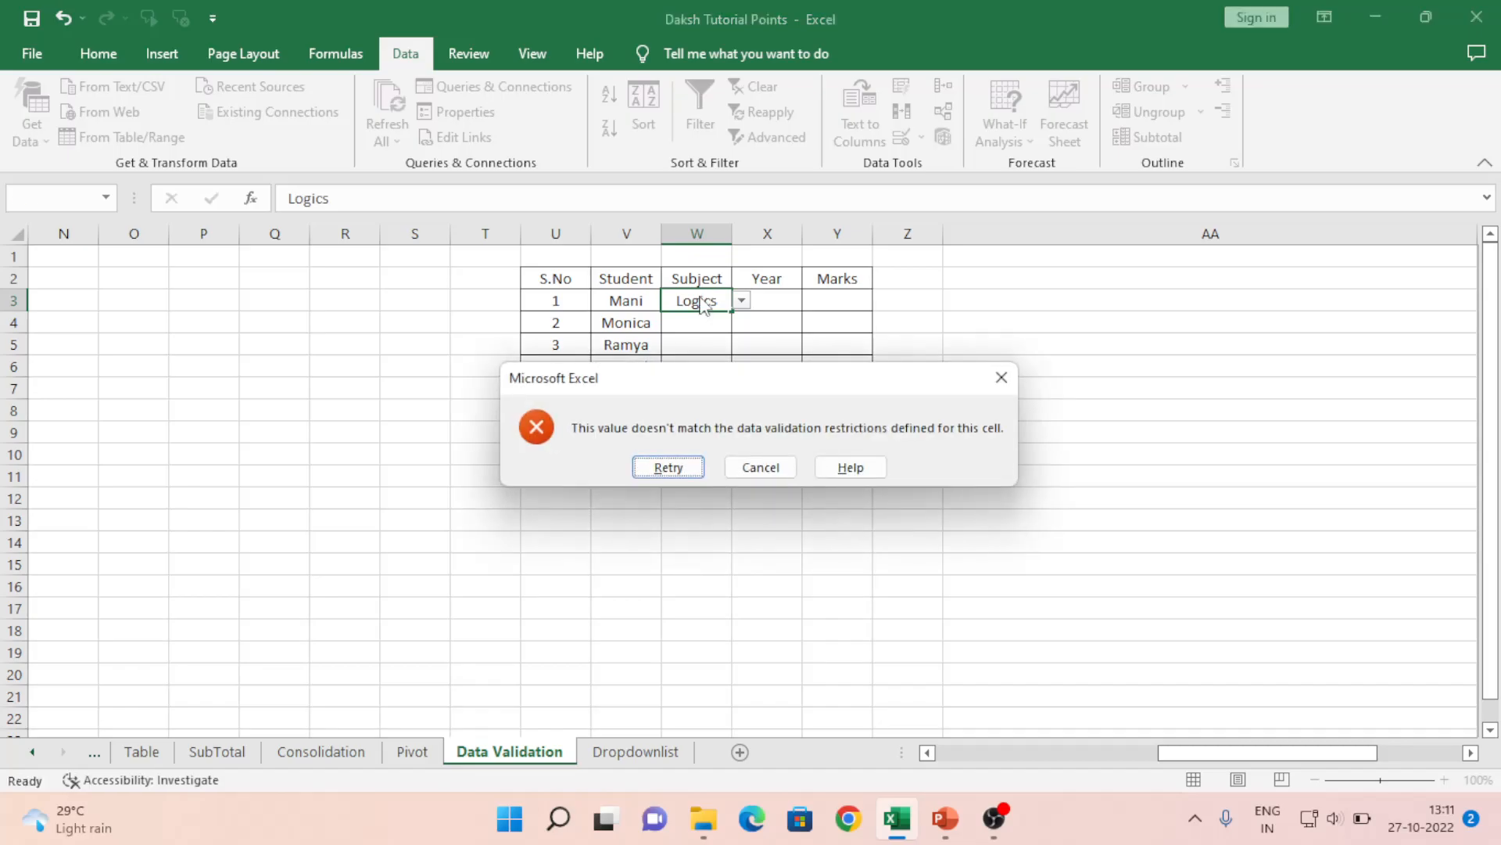
key(Escape)
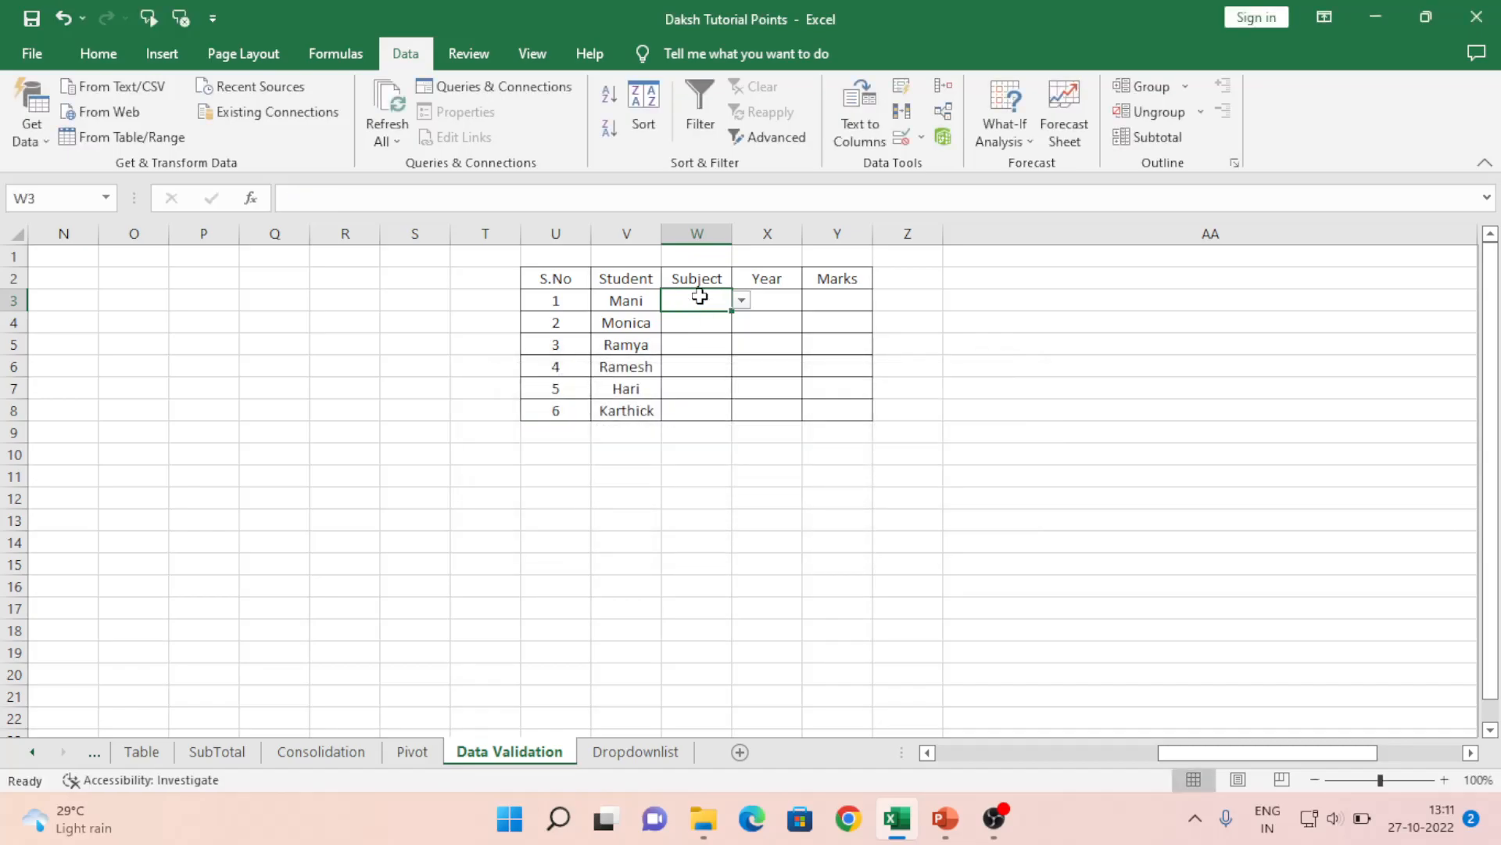
text(Math)
key(Return)
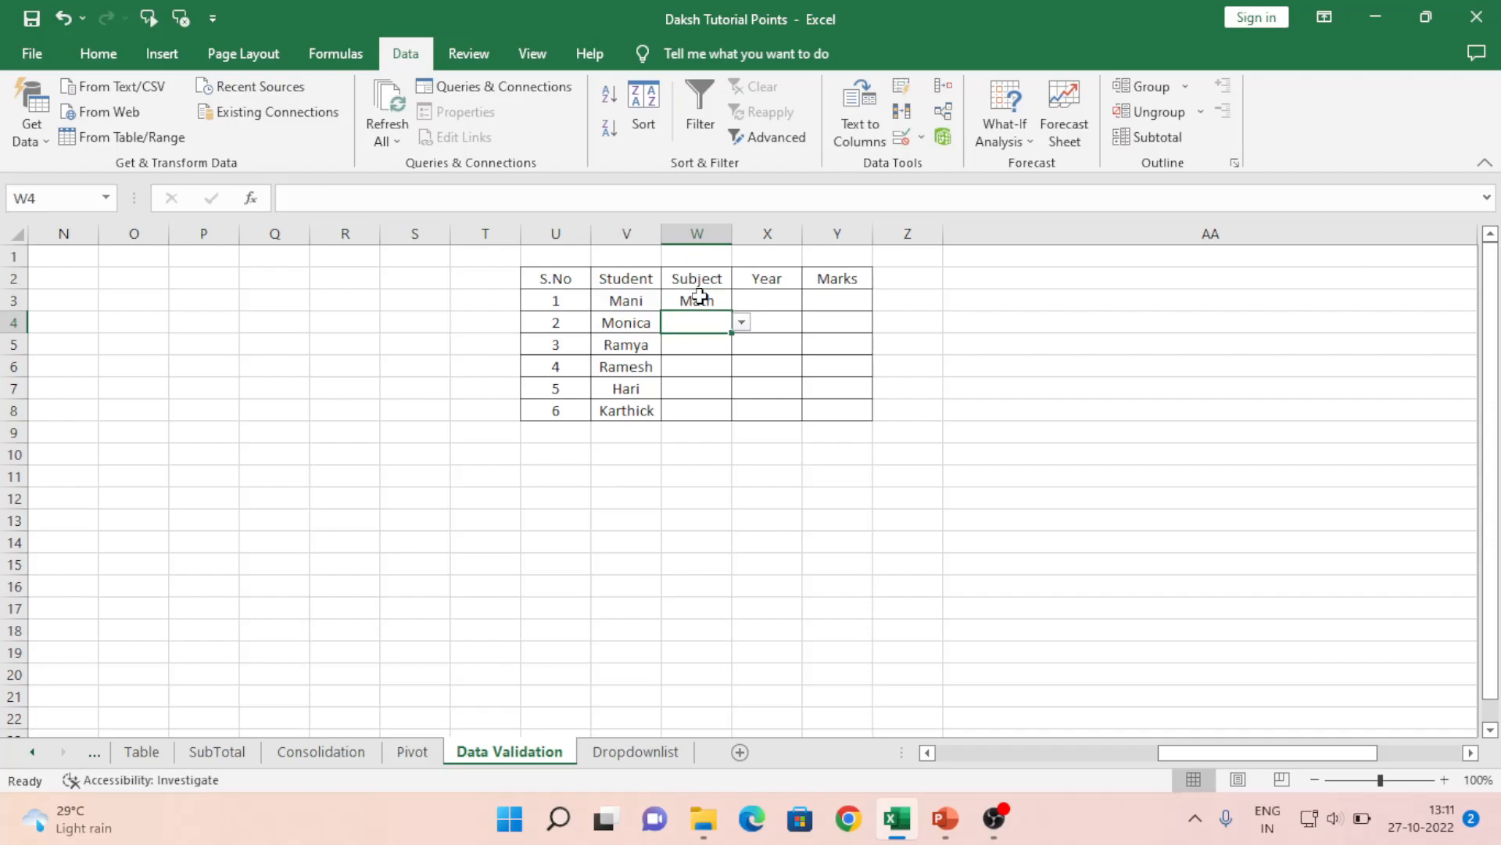
Try 2000 as the first student's year in X3, and enter 2020 instead
click(760, 302)
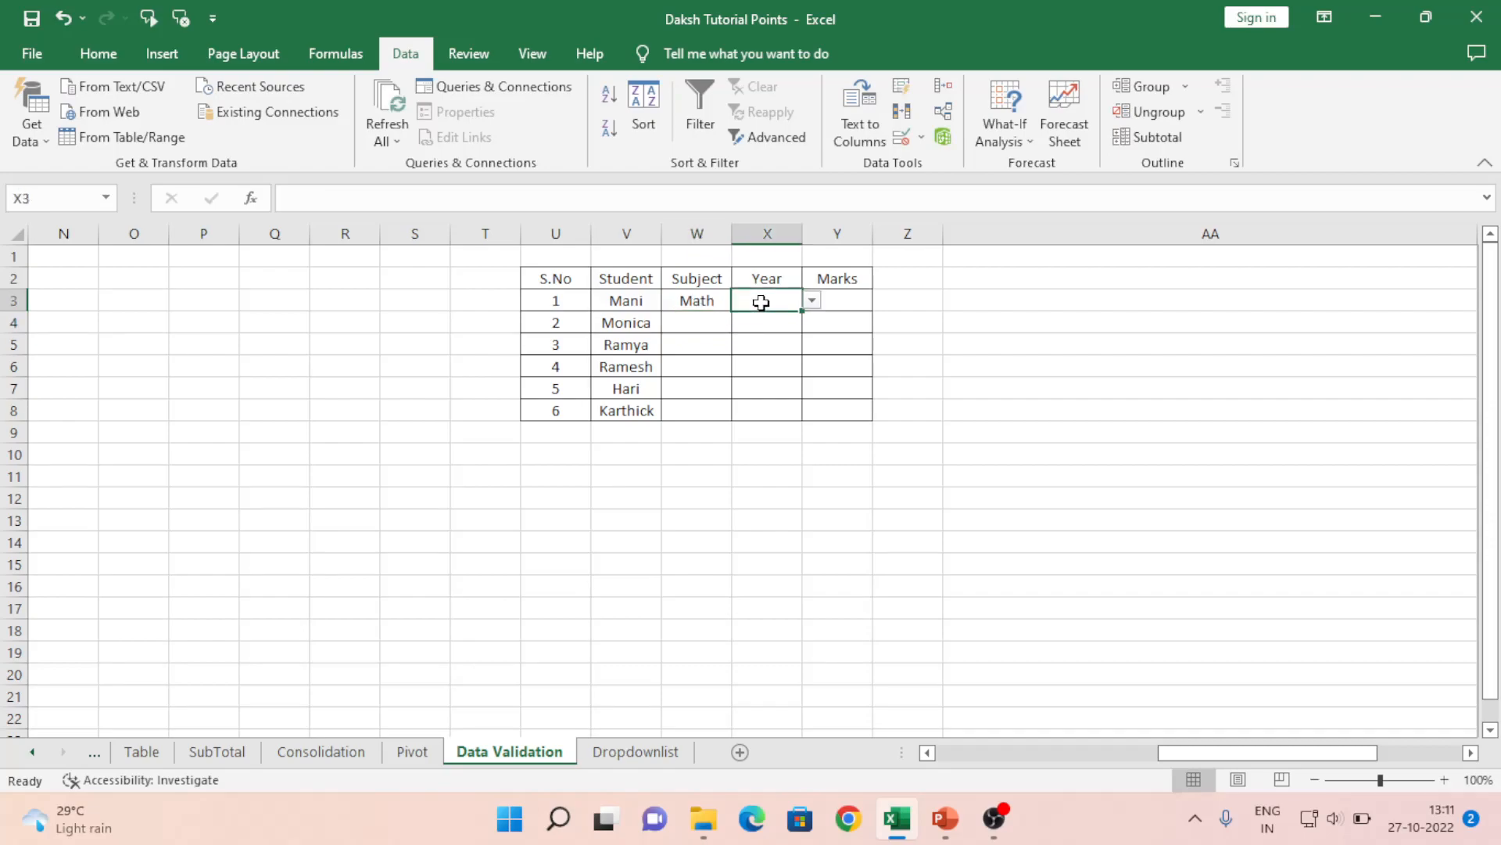
text(2000)
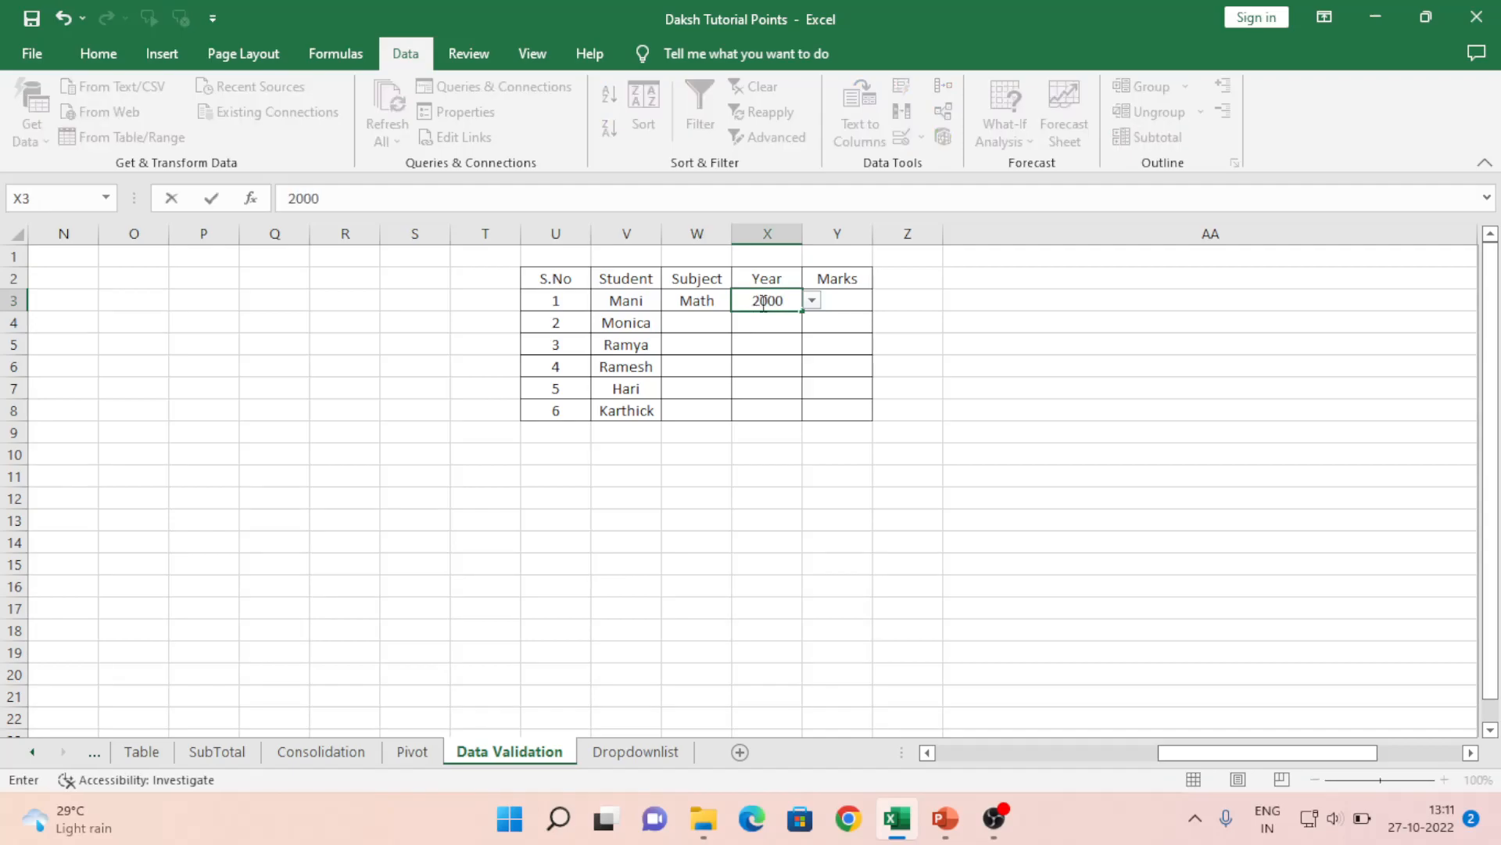
key(Return)
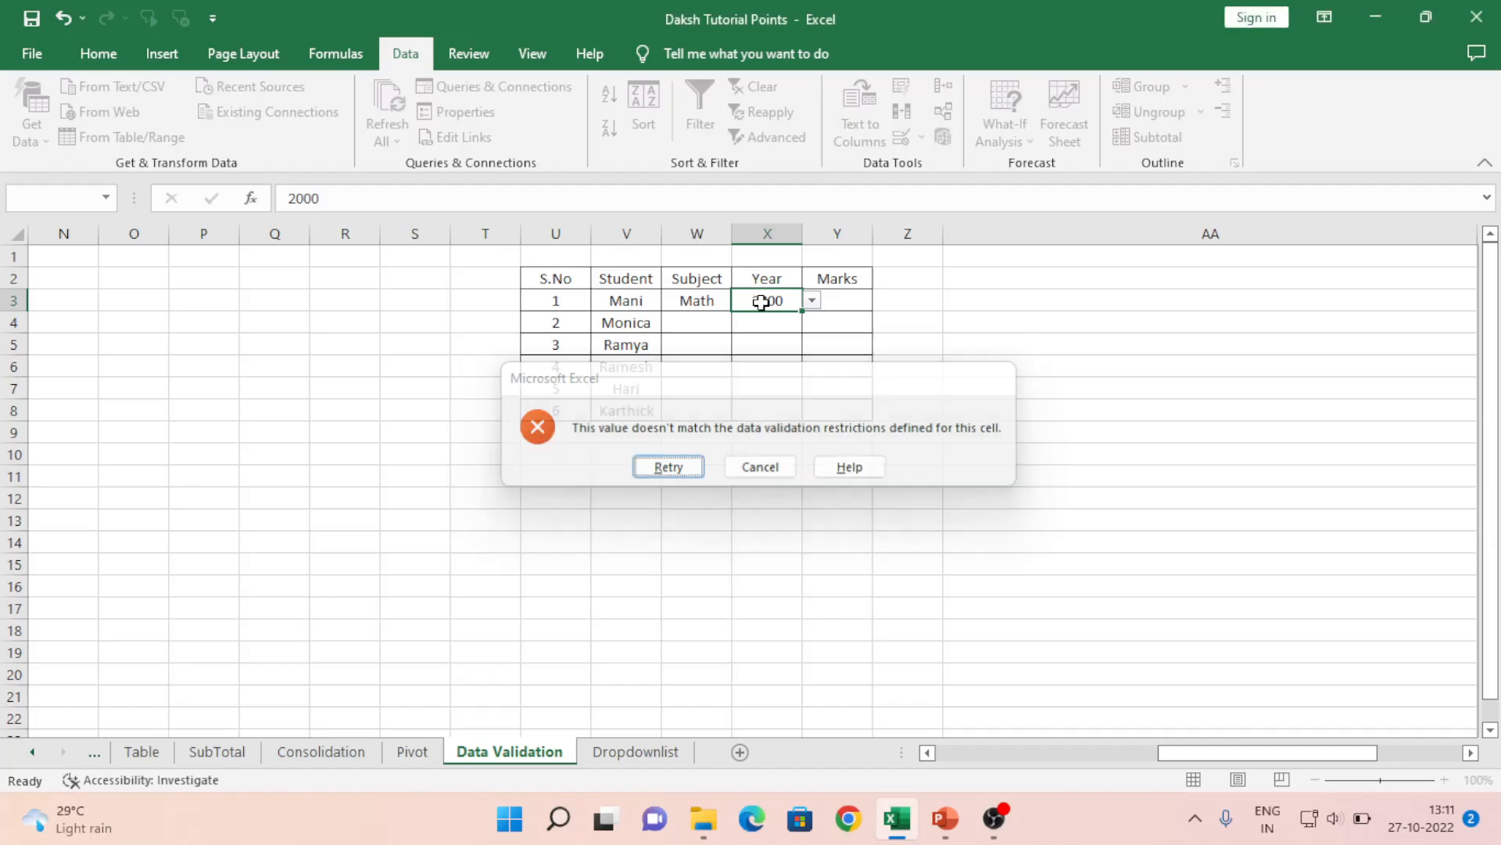
key(Escape)
text(2020)
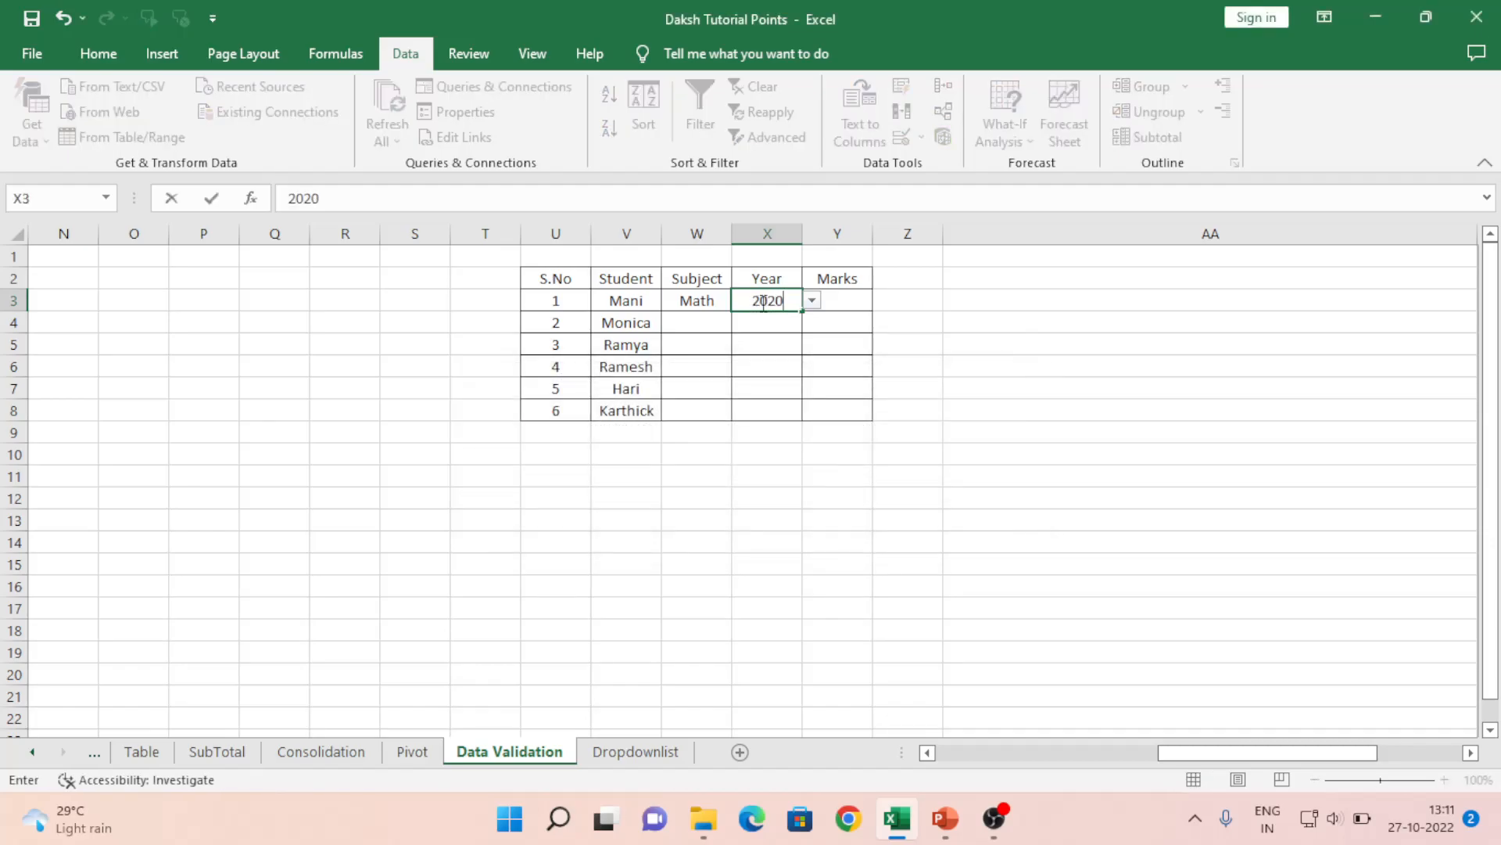
key(Return)
Try 110 as the first student's marks in Y3, and replace it with 100
key(Up)
key(Right)
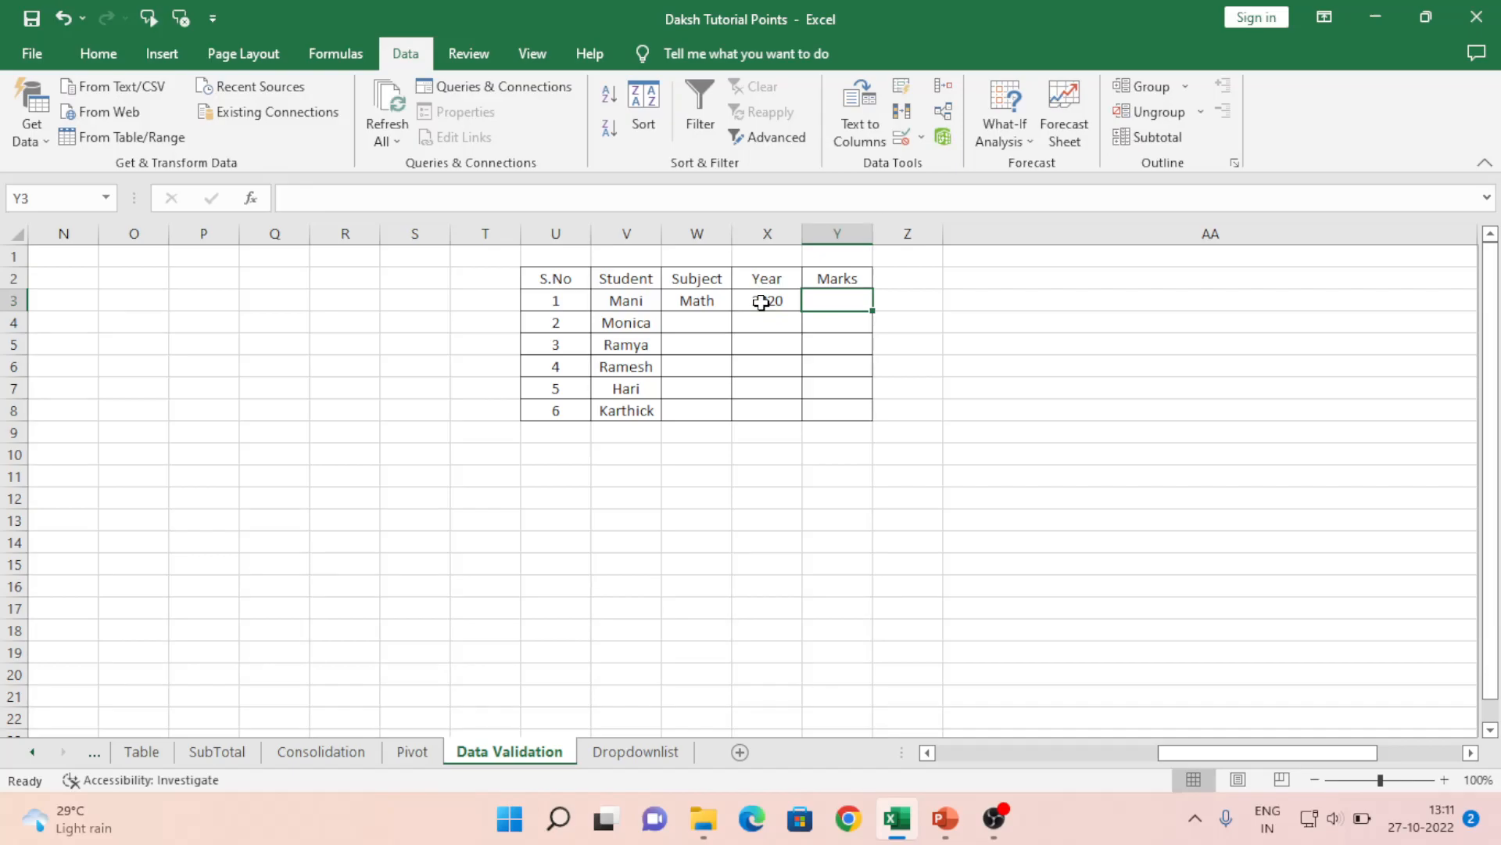
text(110)
key(Return)
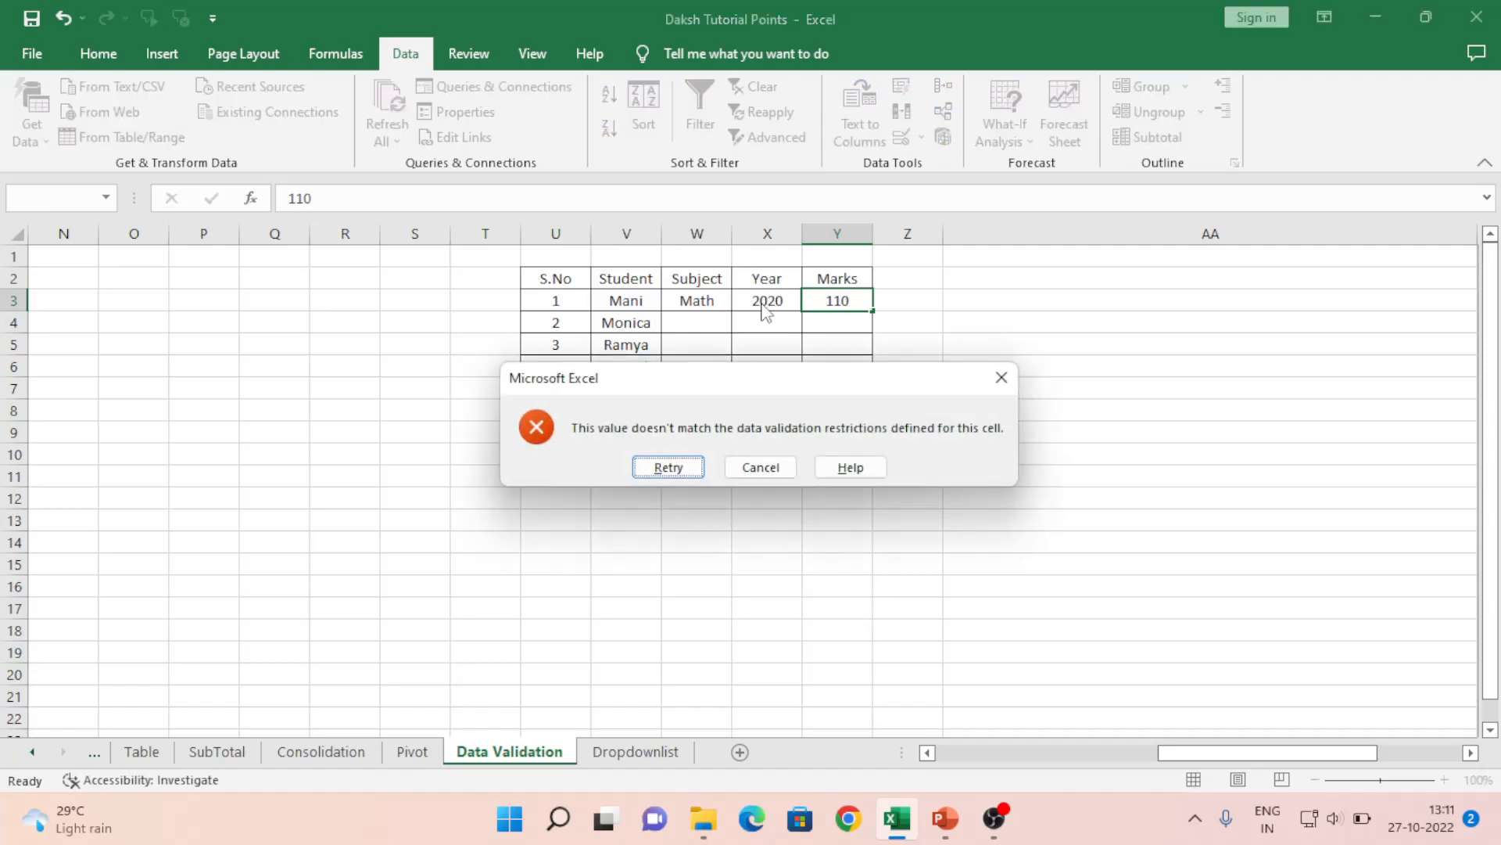
key(Return)
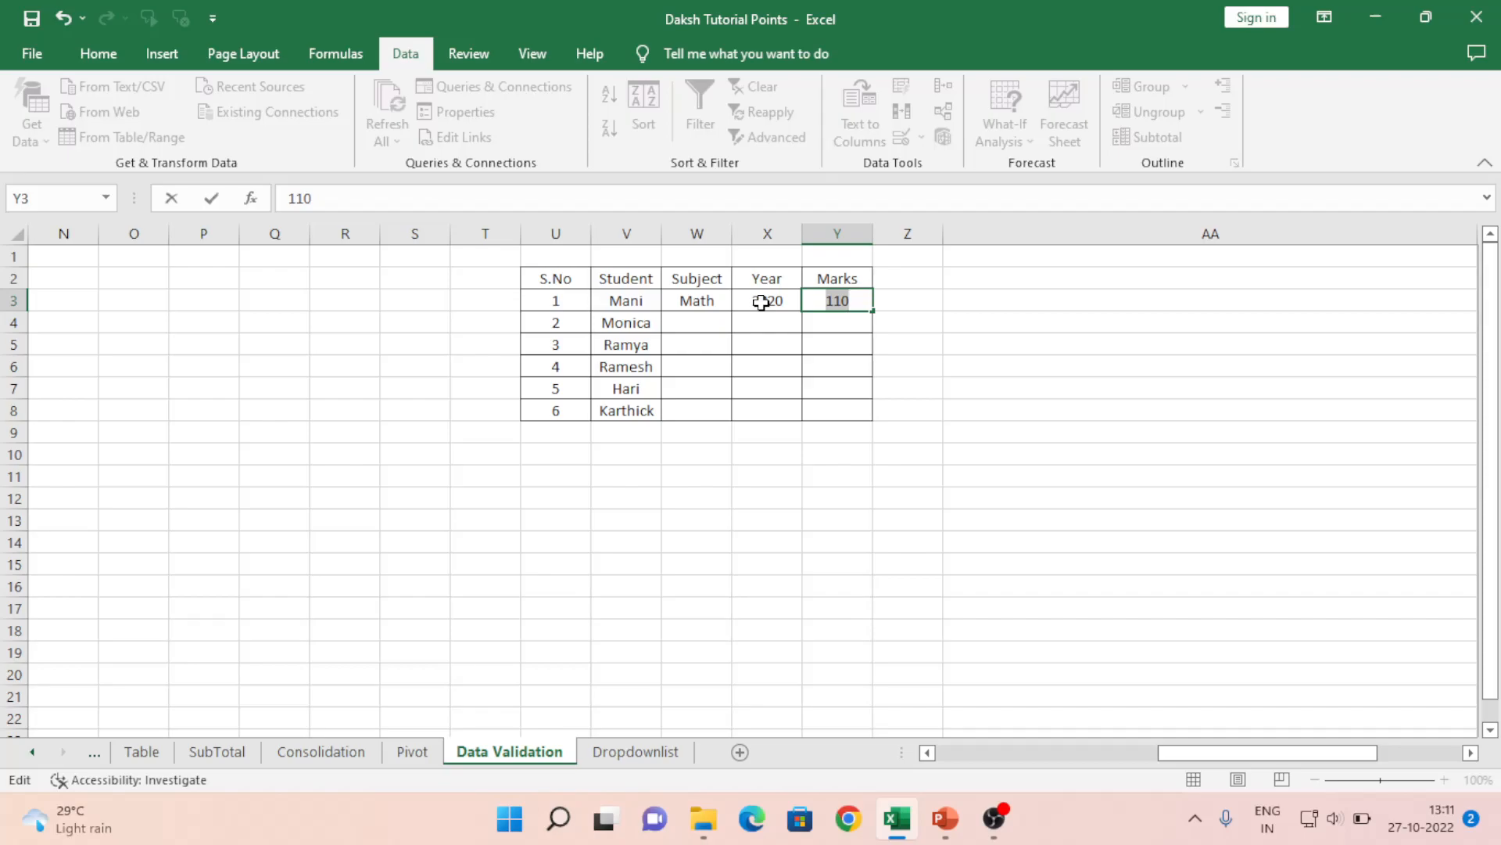
text(100)
key(Return)
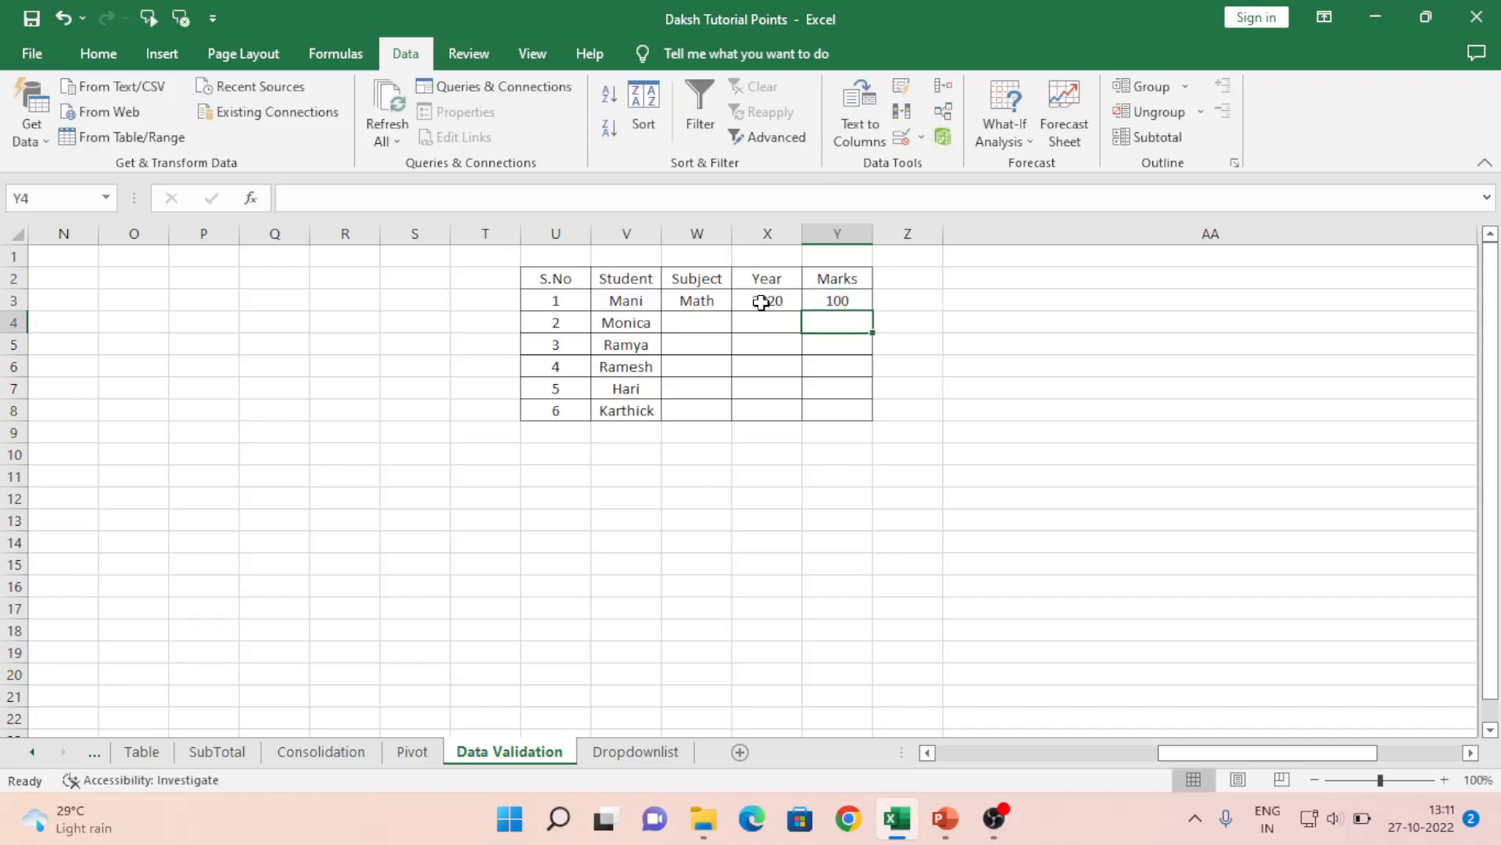
Return to the employee table starting in column D and examine its Any Value column
key(Left)
key(Left)
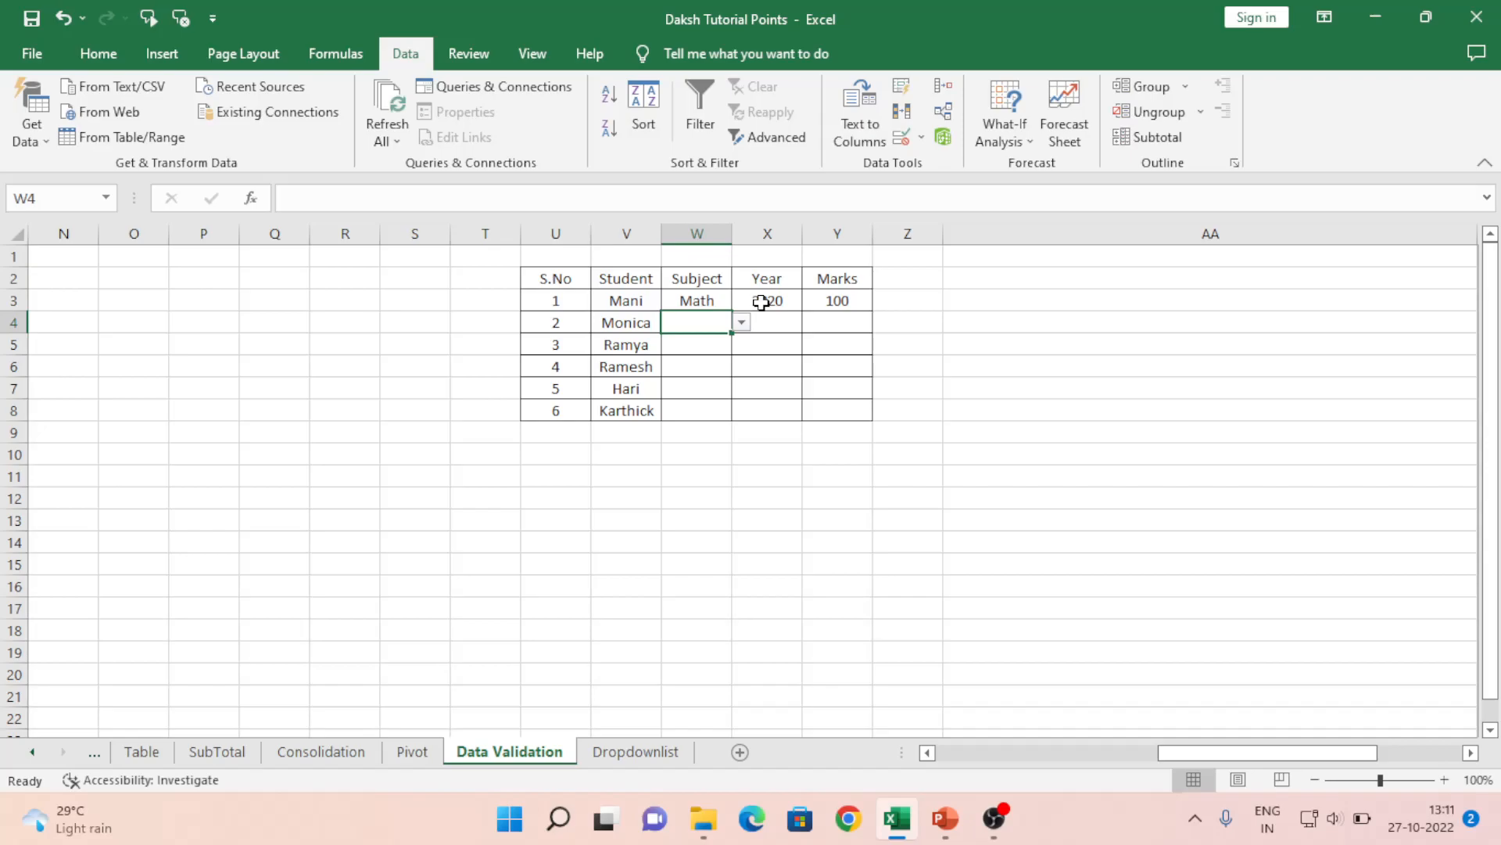
key(Left)
key(Left)
key(Left)
key(Left)
key(Left)
key(Left)
key(Left)
key(Left)
key(Left)
key(Left)
key(Left)
key(Left)
key(Left)
key(Left)
key(Left)
key(Left)
key(Left)
key(Left)
key(Left)
key(Left)
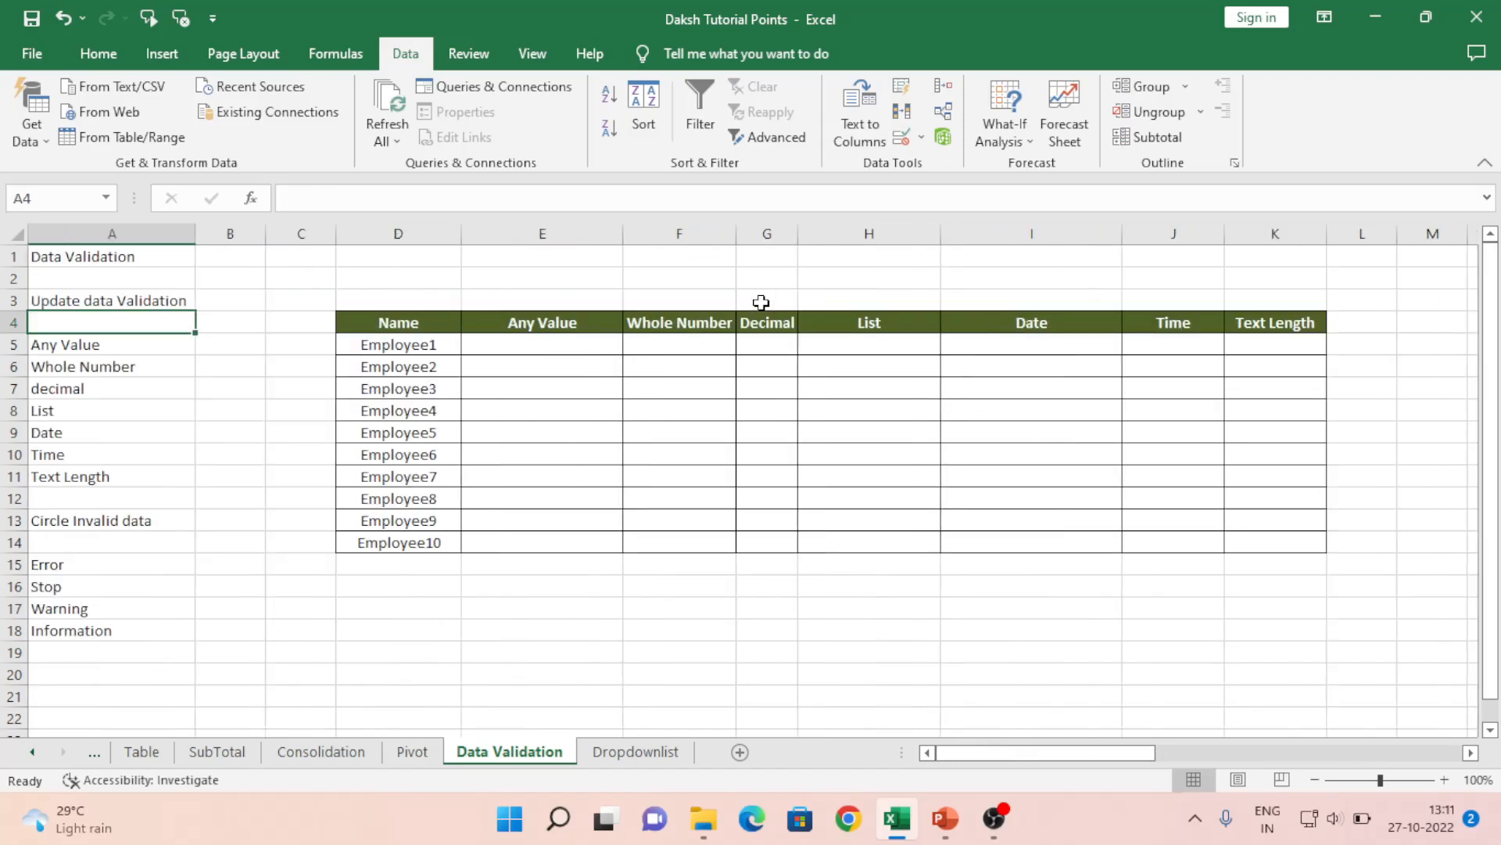
key(Right)
key(Right)
key(Right)
key(Right)
key(Left)
key(Down)
key(Right)
key(Up)
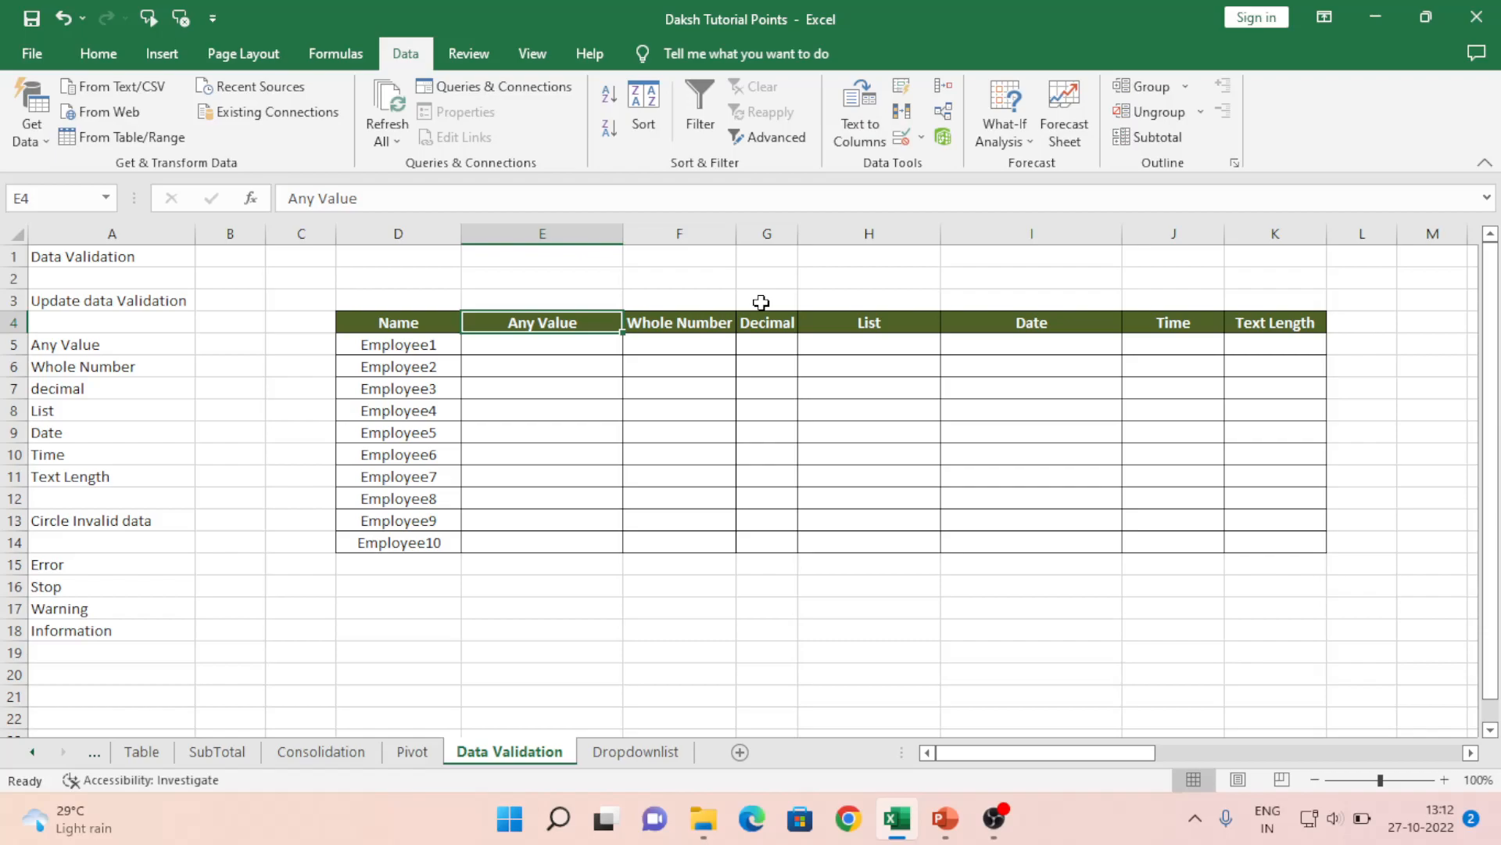
Examine the data validation settings of Employee1's Any Value cell E5 and close them without changes
click(503, 354)
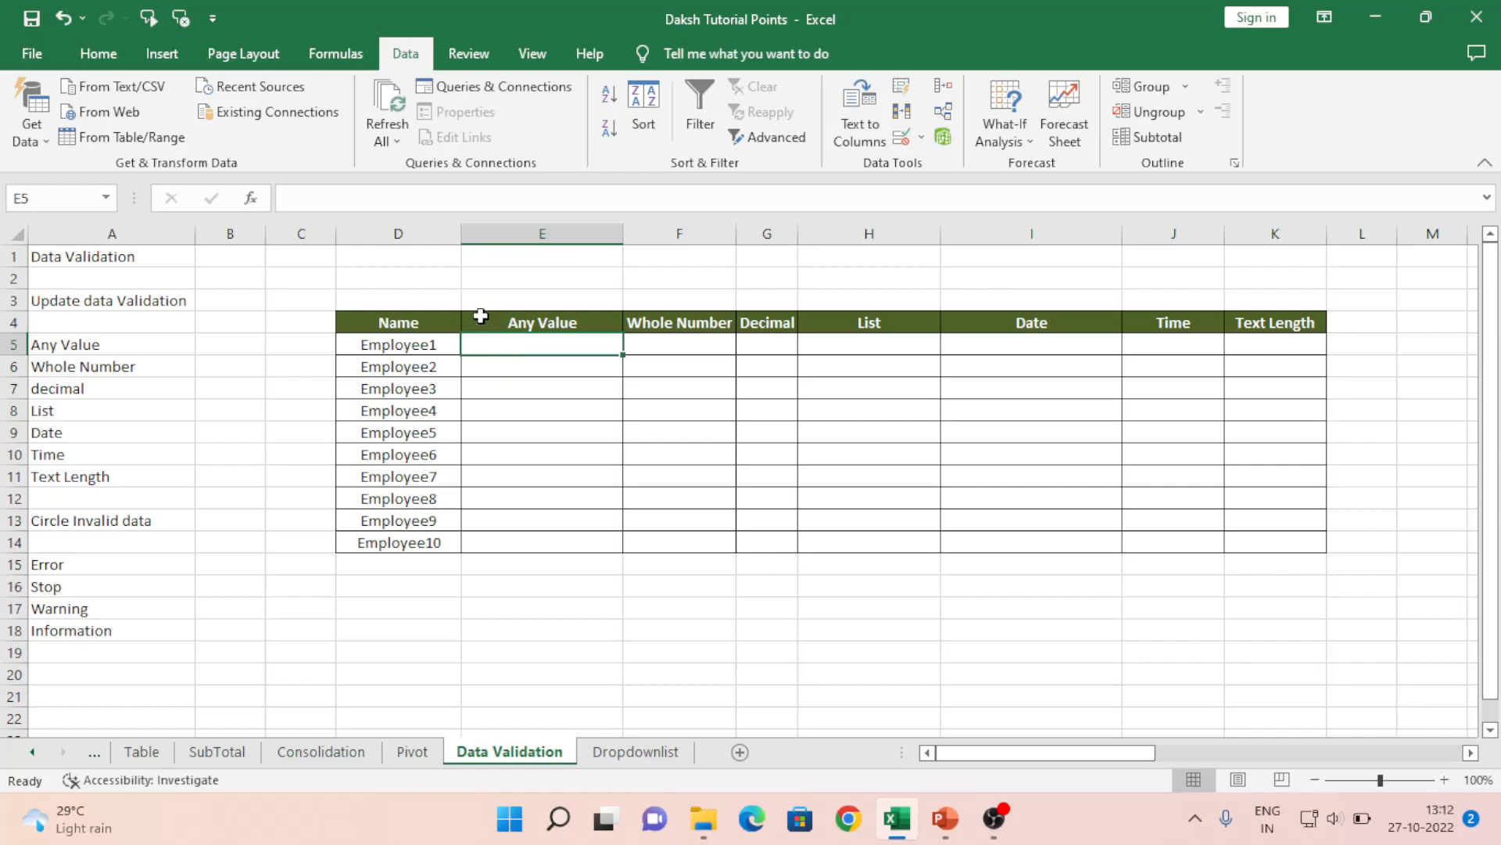
click(115, 51)
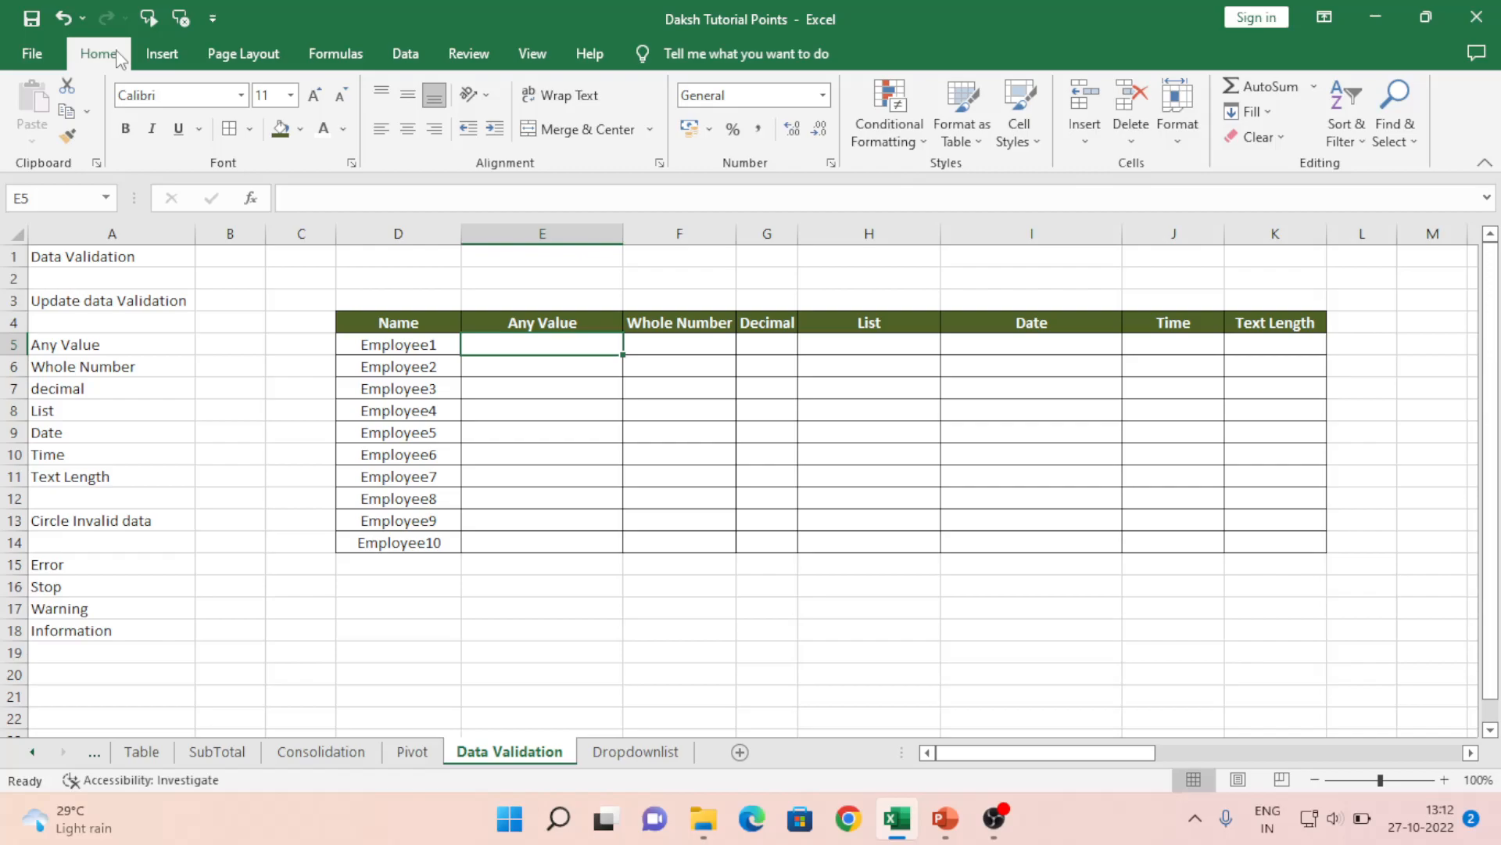
click(397, 61)
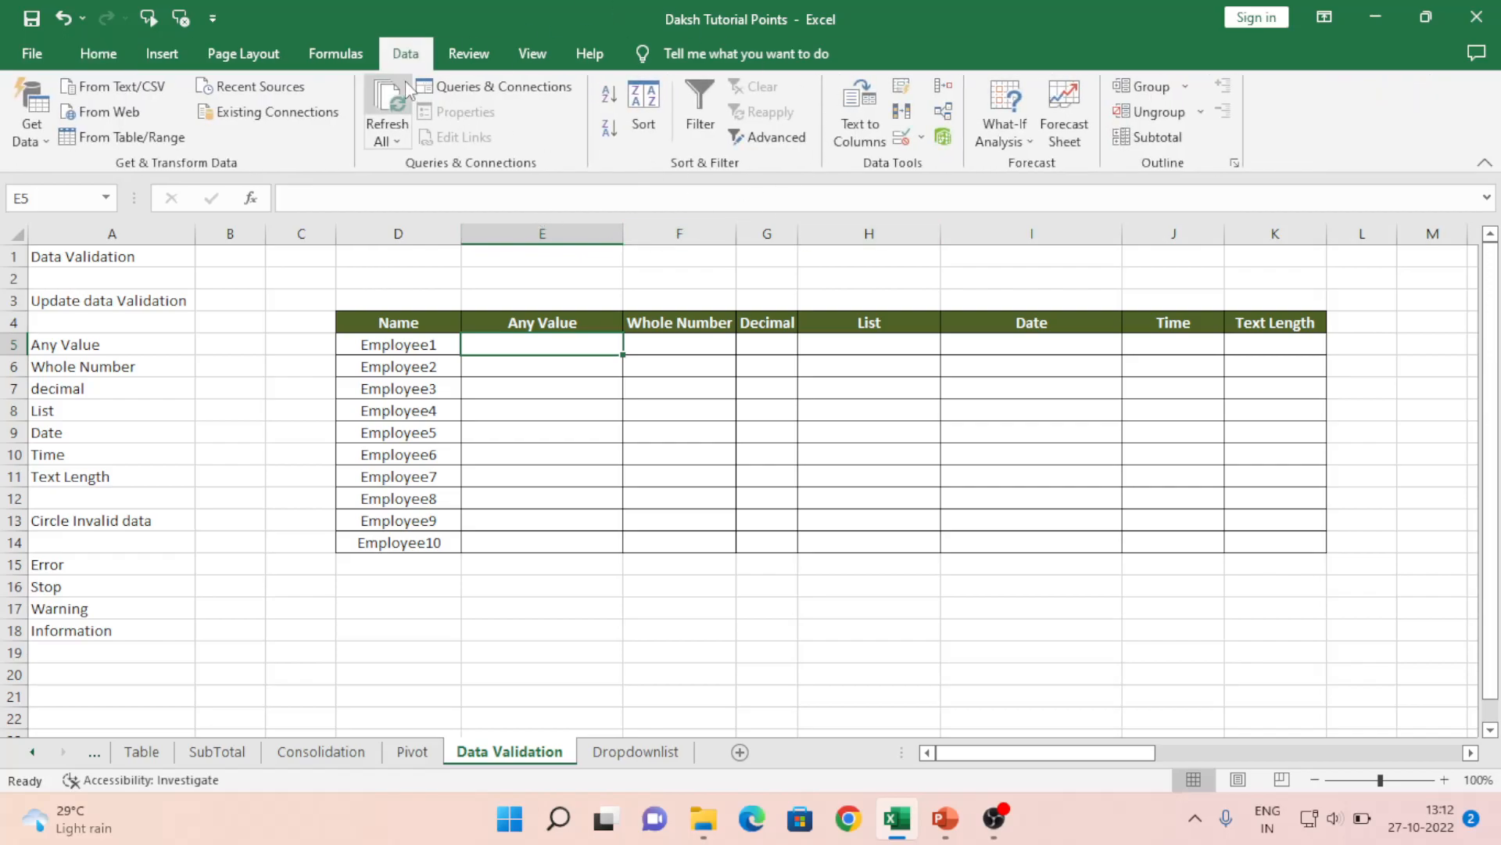
click(903, 135)
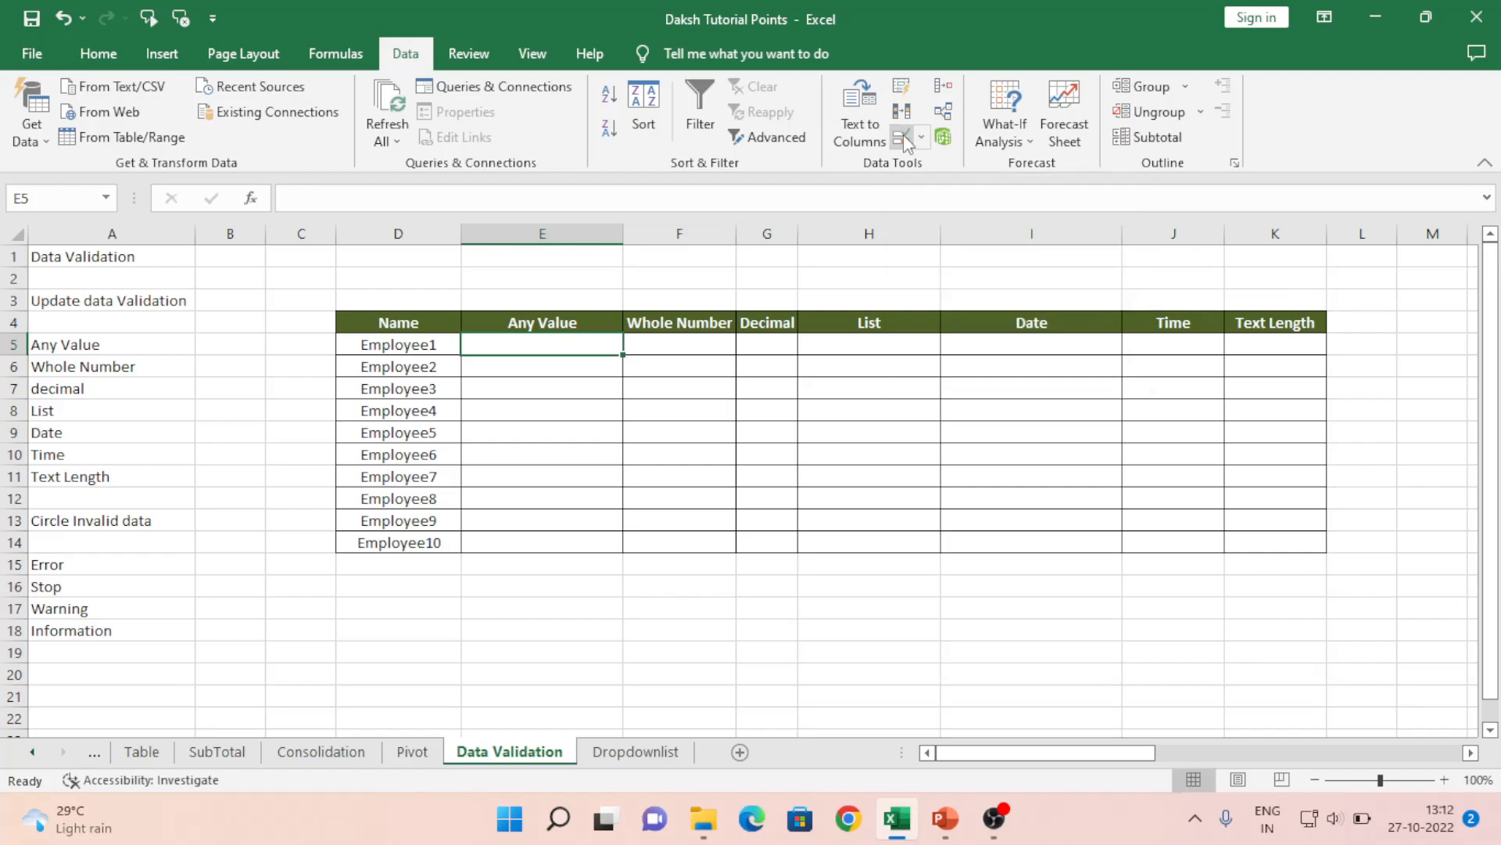
drag(652, 465, 1081, 267)
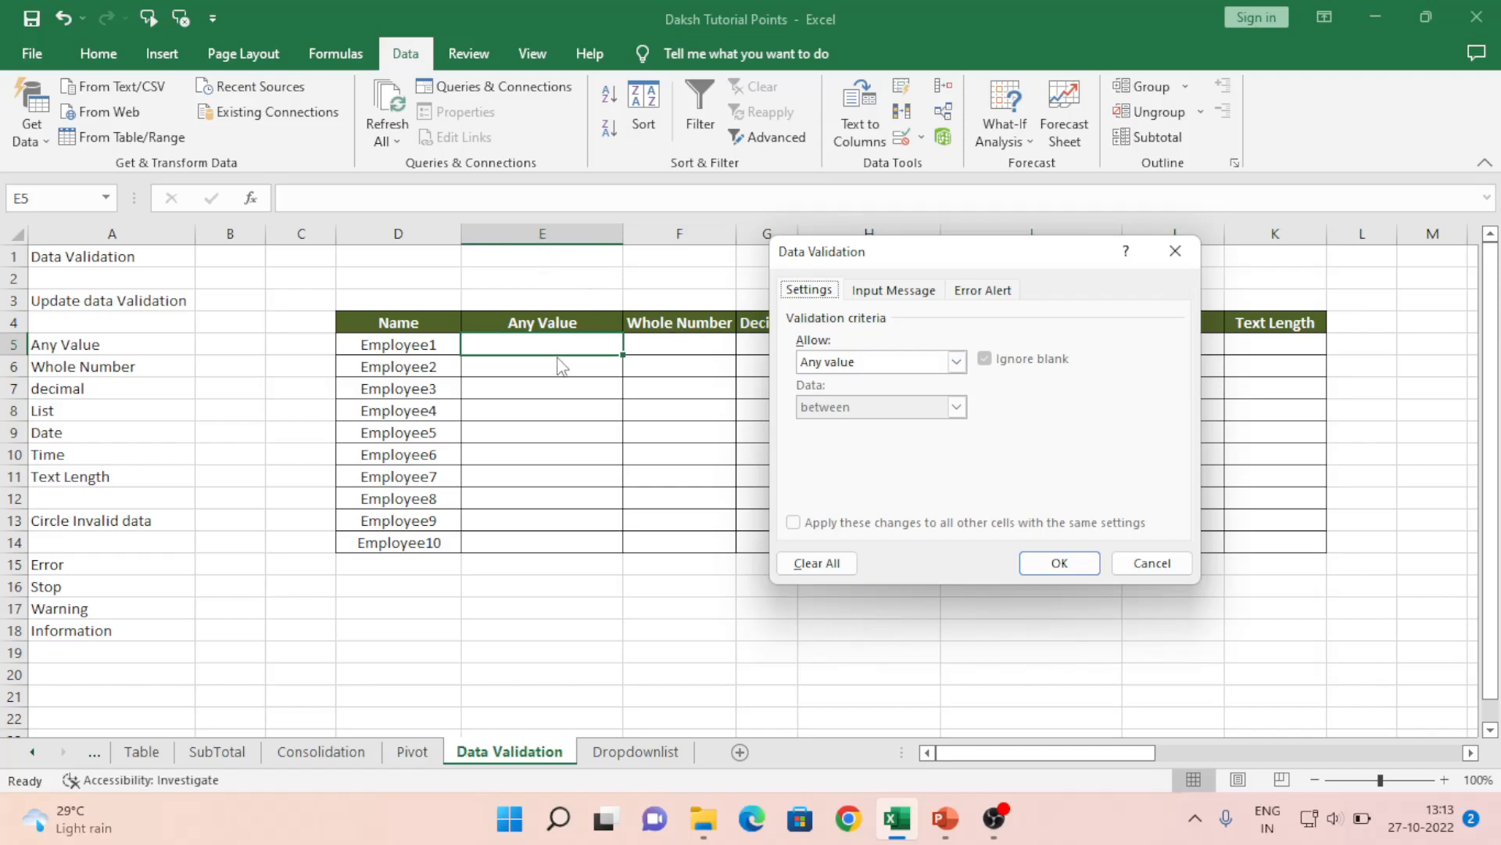
click(1173, 571)
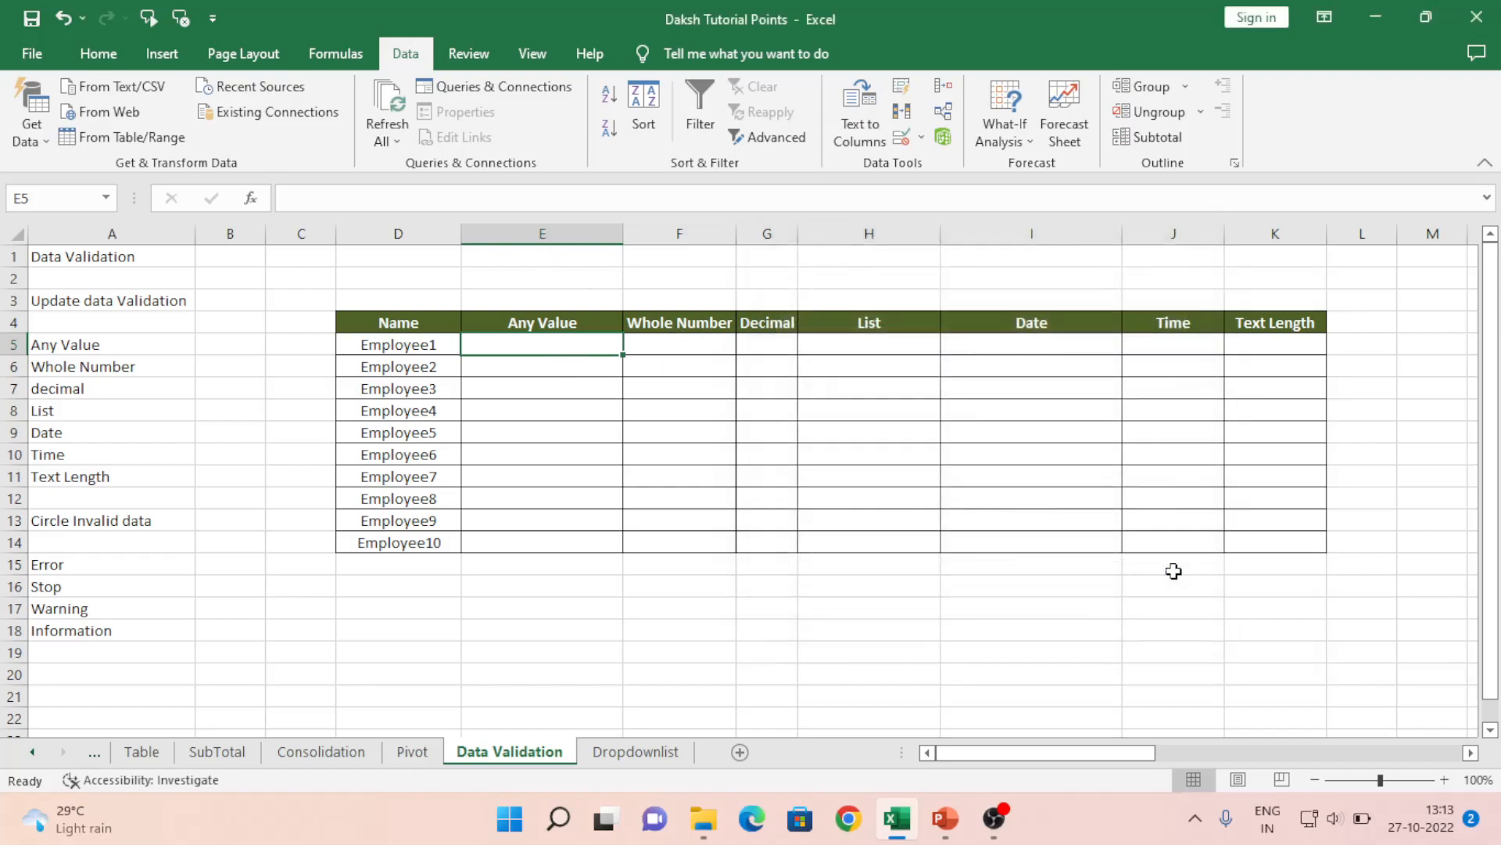
Examine the data types that a validation rule can allow, using the empty cell E2
click(591, 274)
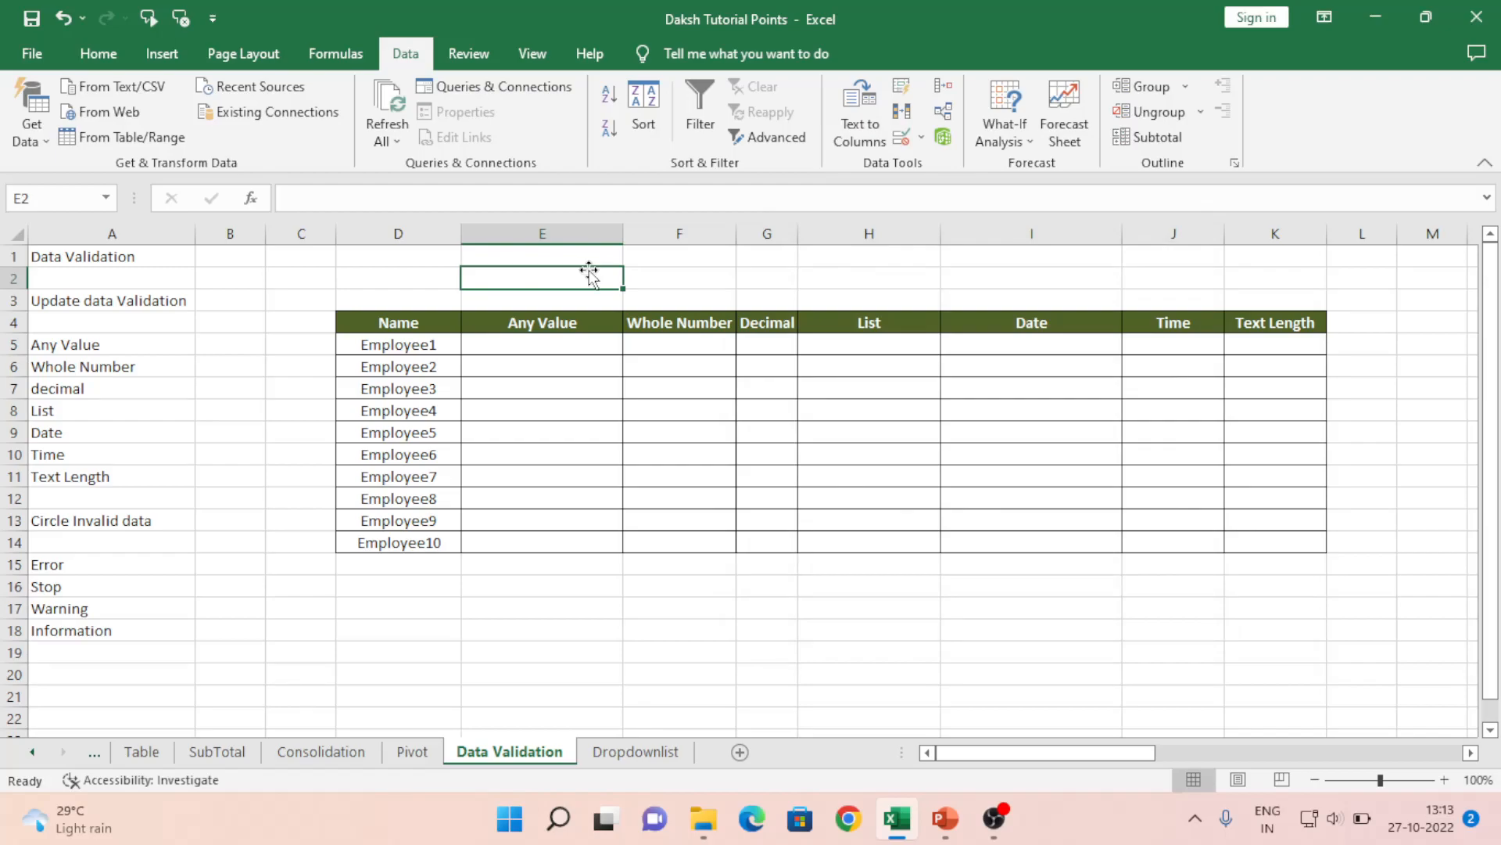
click(901, 138)
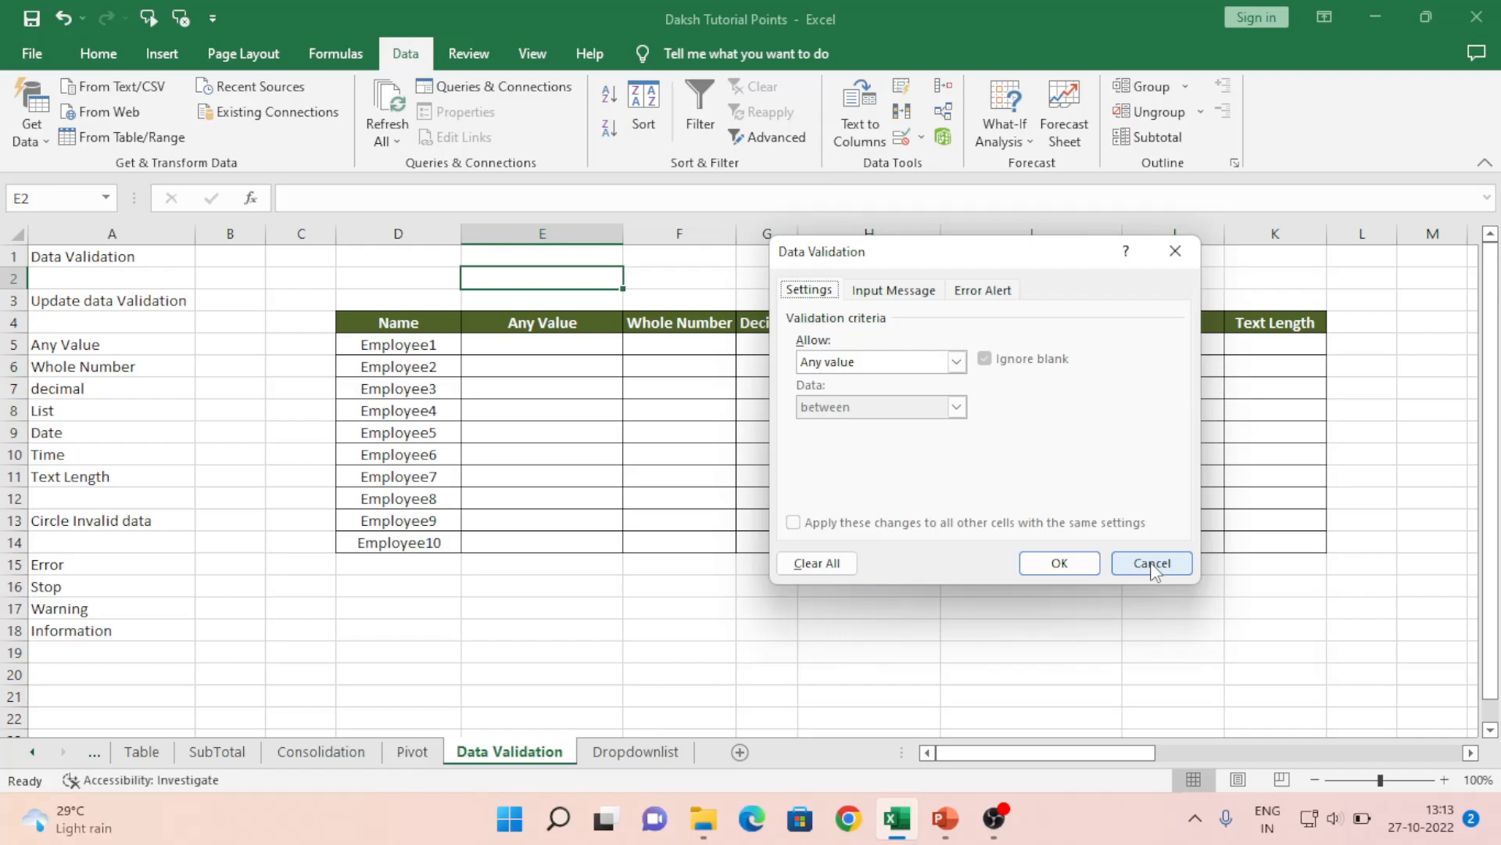
click(957, 361)
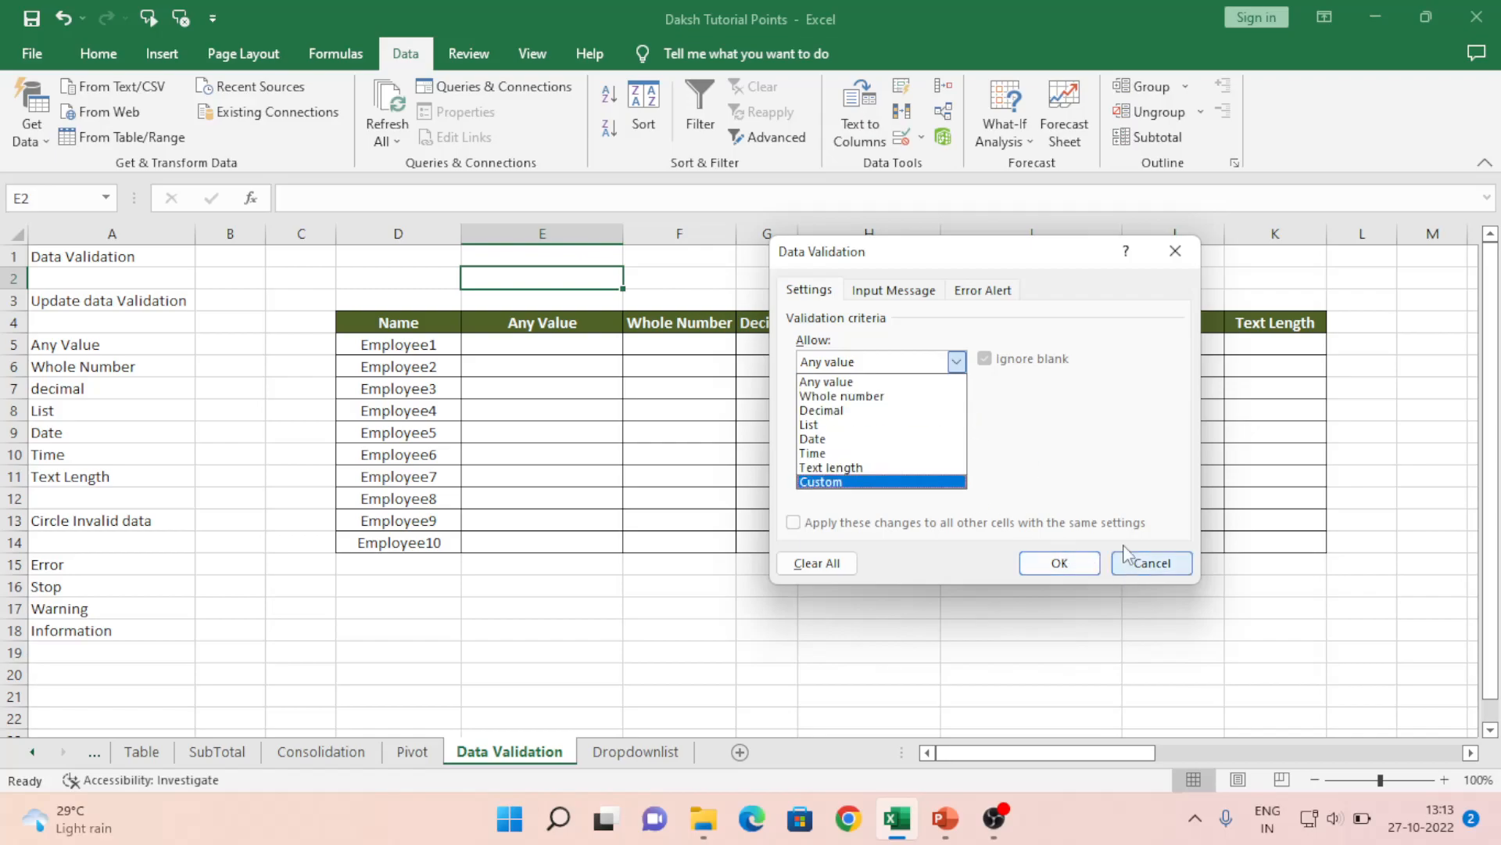
click(996, 423)
drag(997, 260, 781, 457)
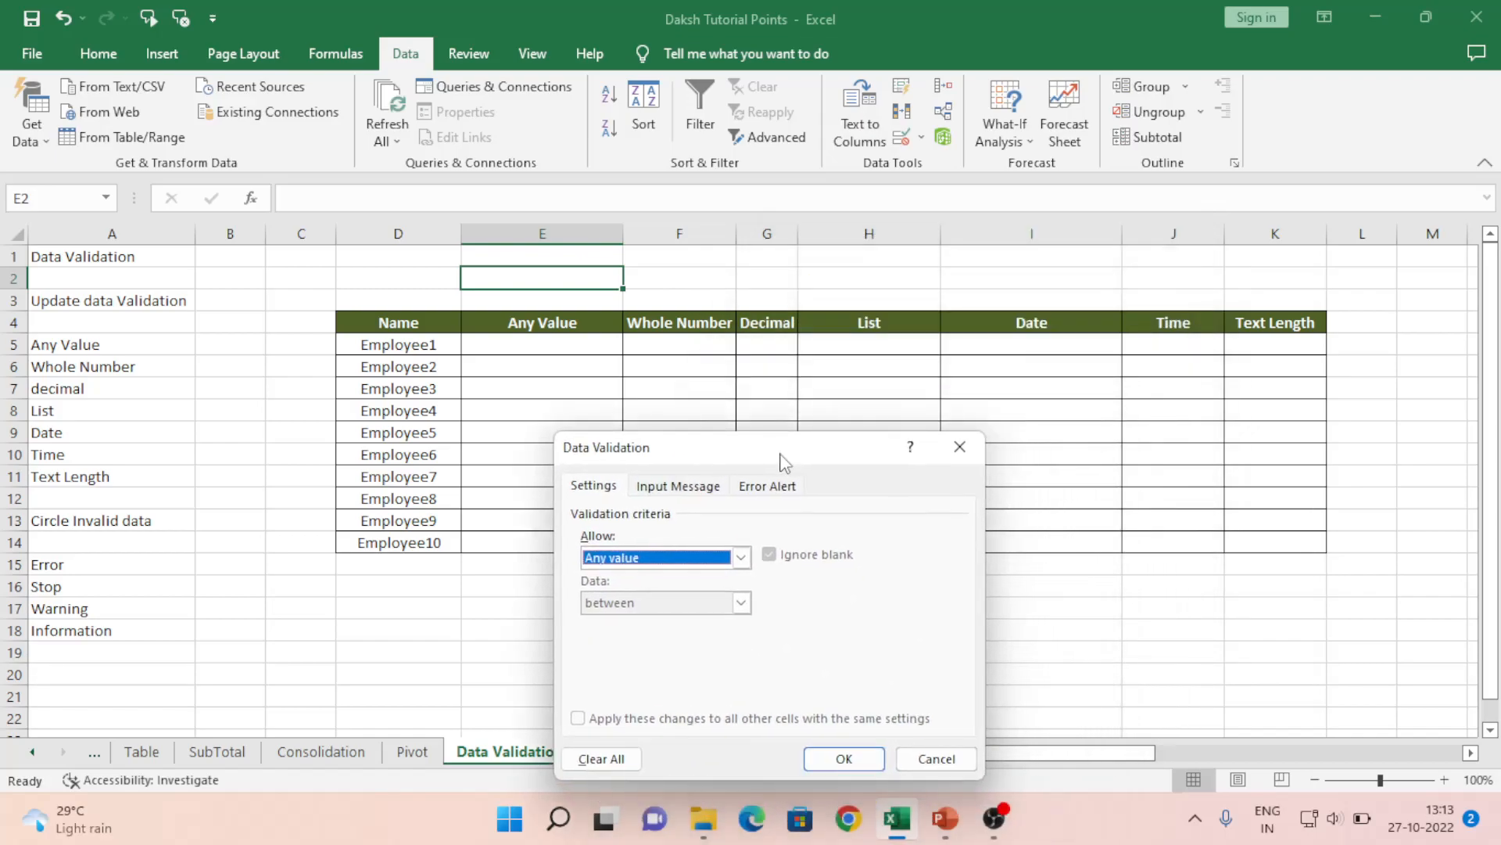
click(718, 560)
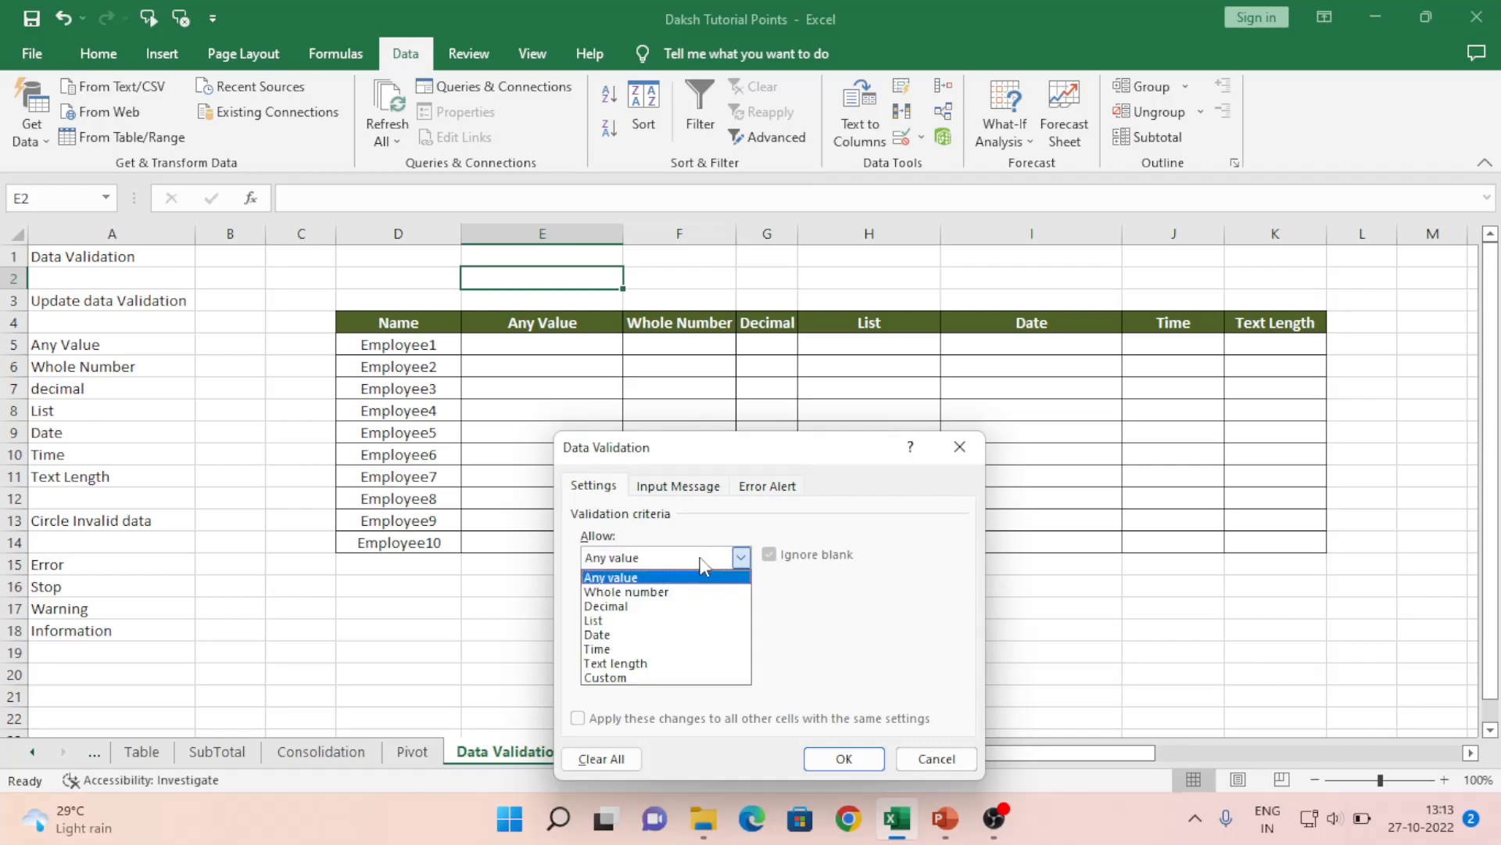
Try a whole-number rule for E2 with less than or equal to 100, switch the condition to between, and discard the rule
click(640, 592)
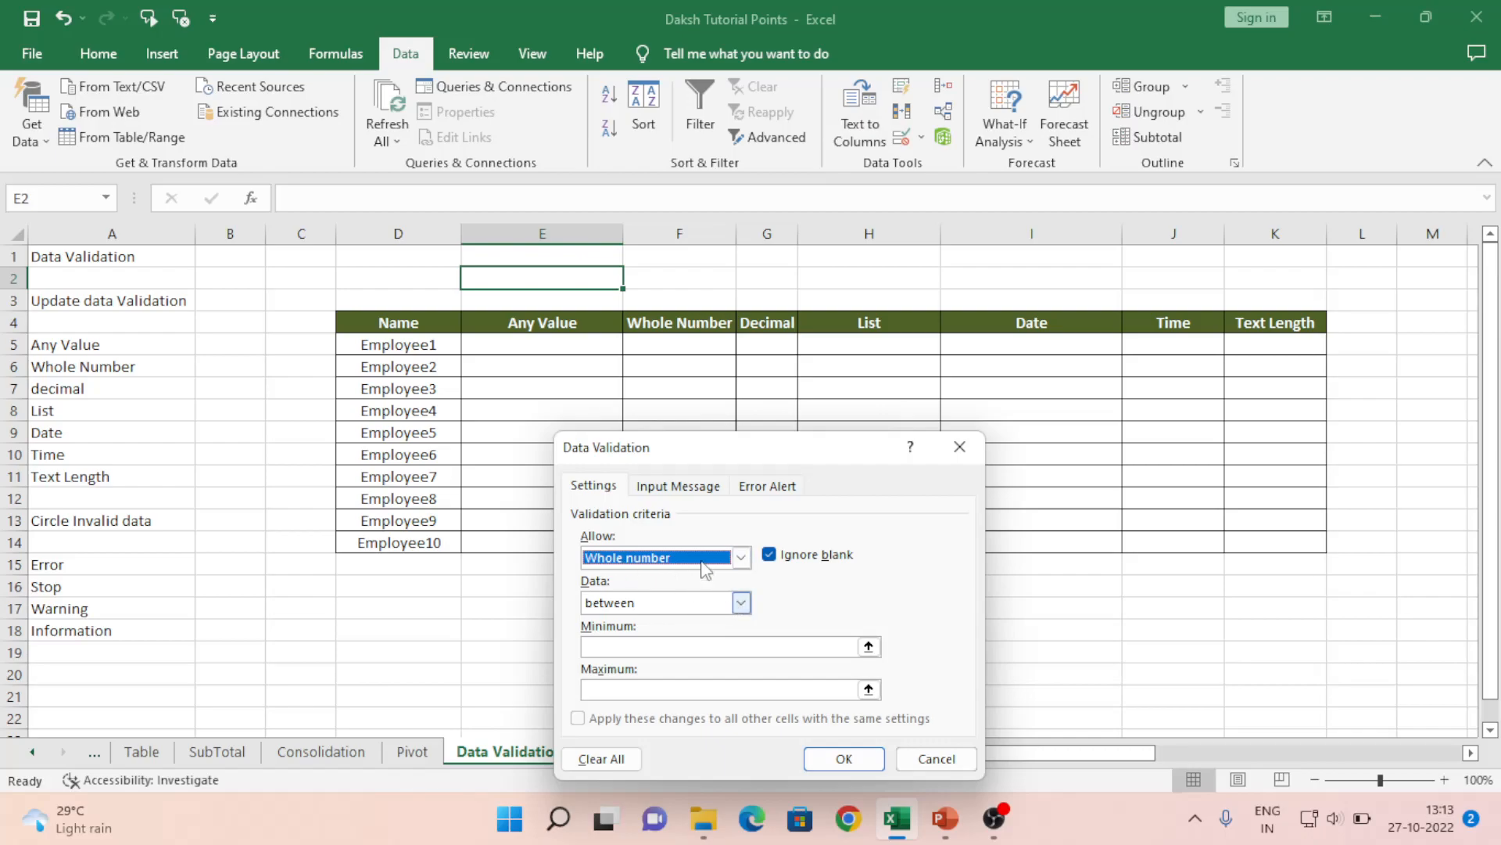
drag(665, 446, 644, 312)
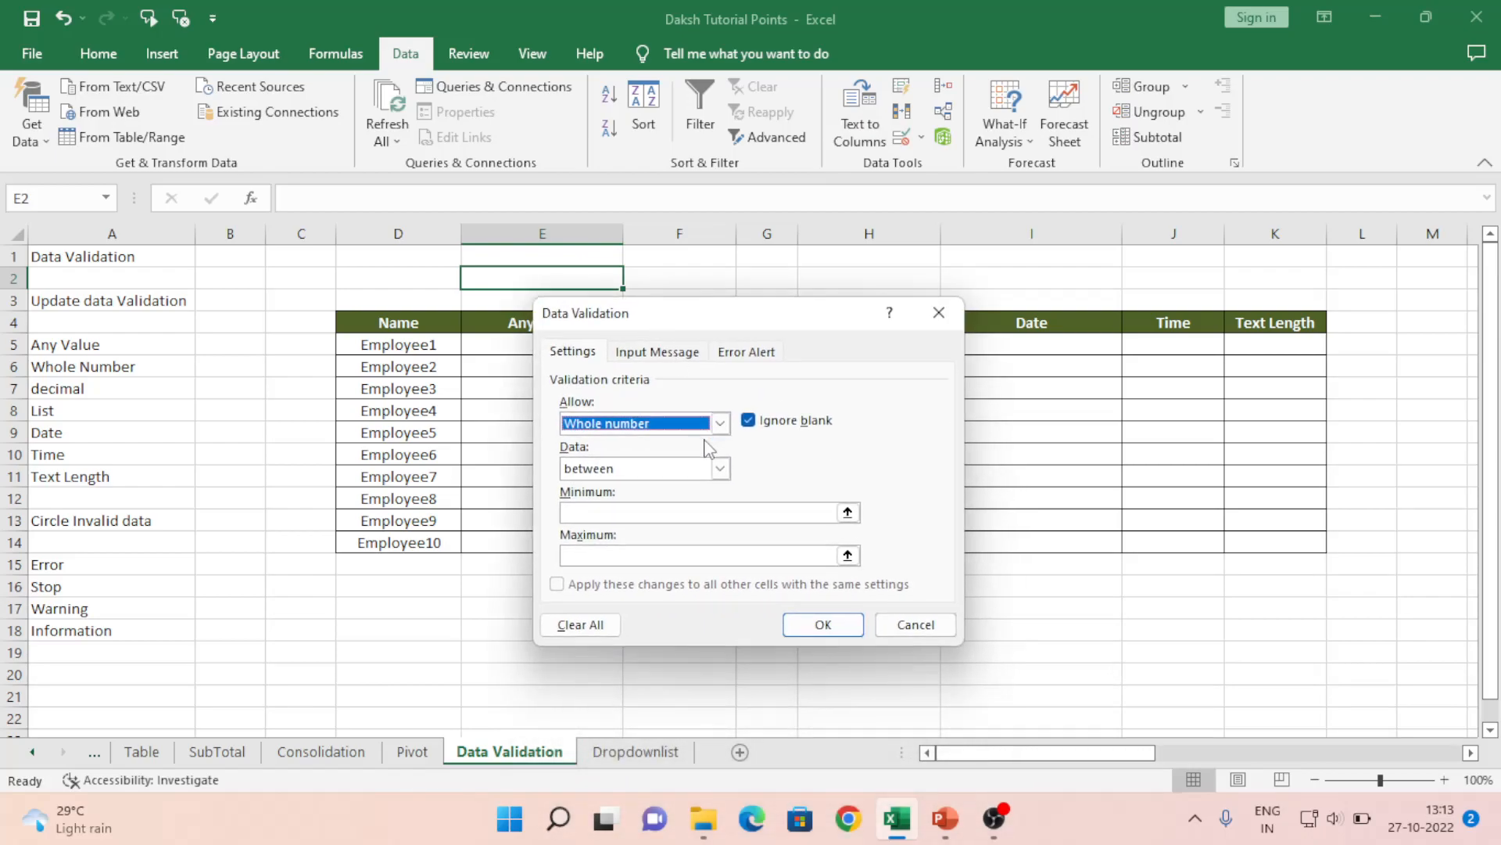
click(720, 468)
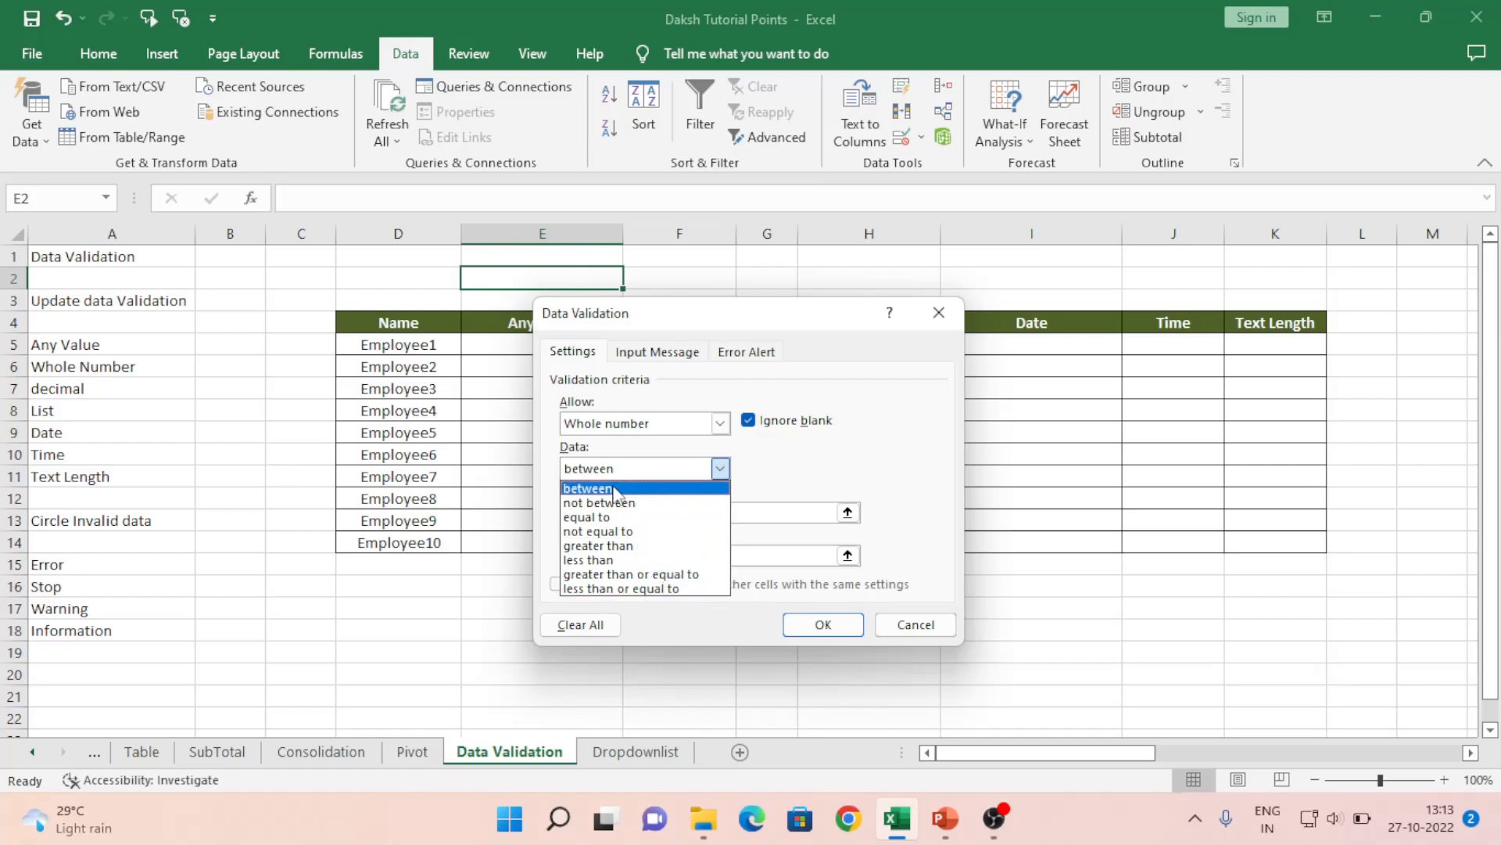
click(628, 588)
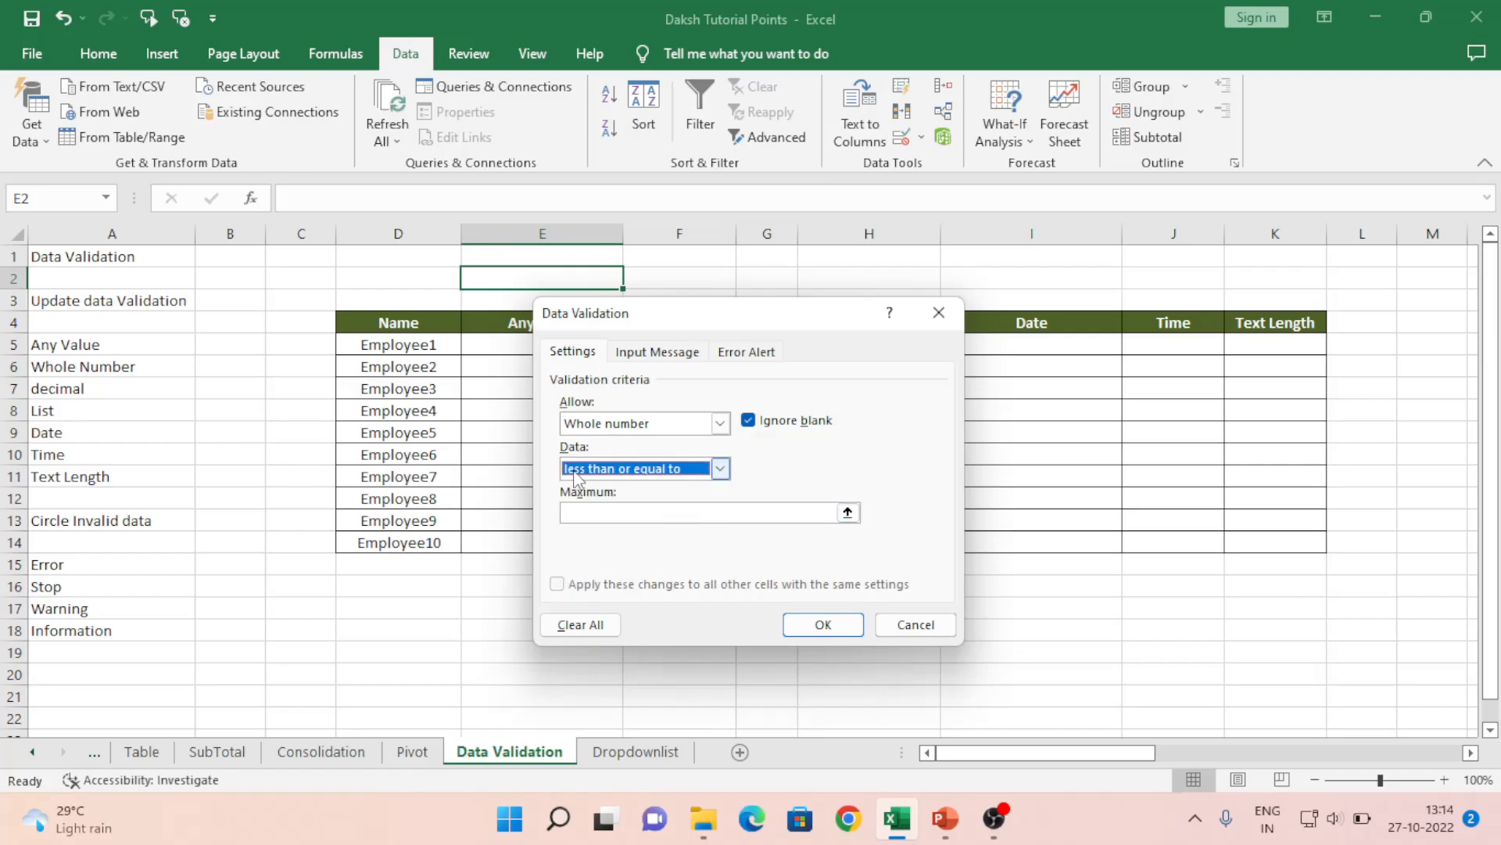
click(580, 514)
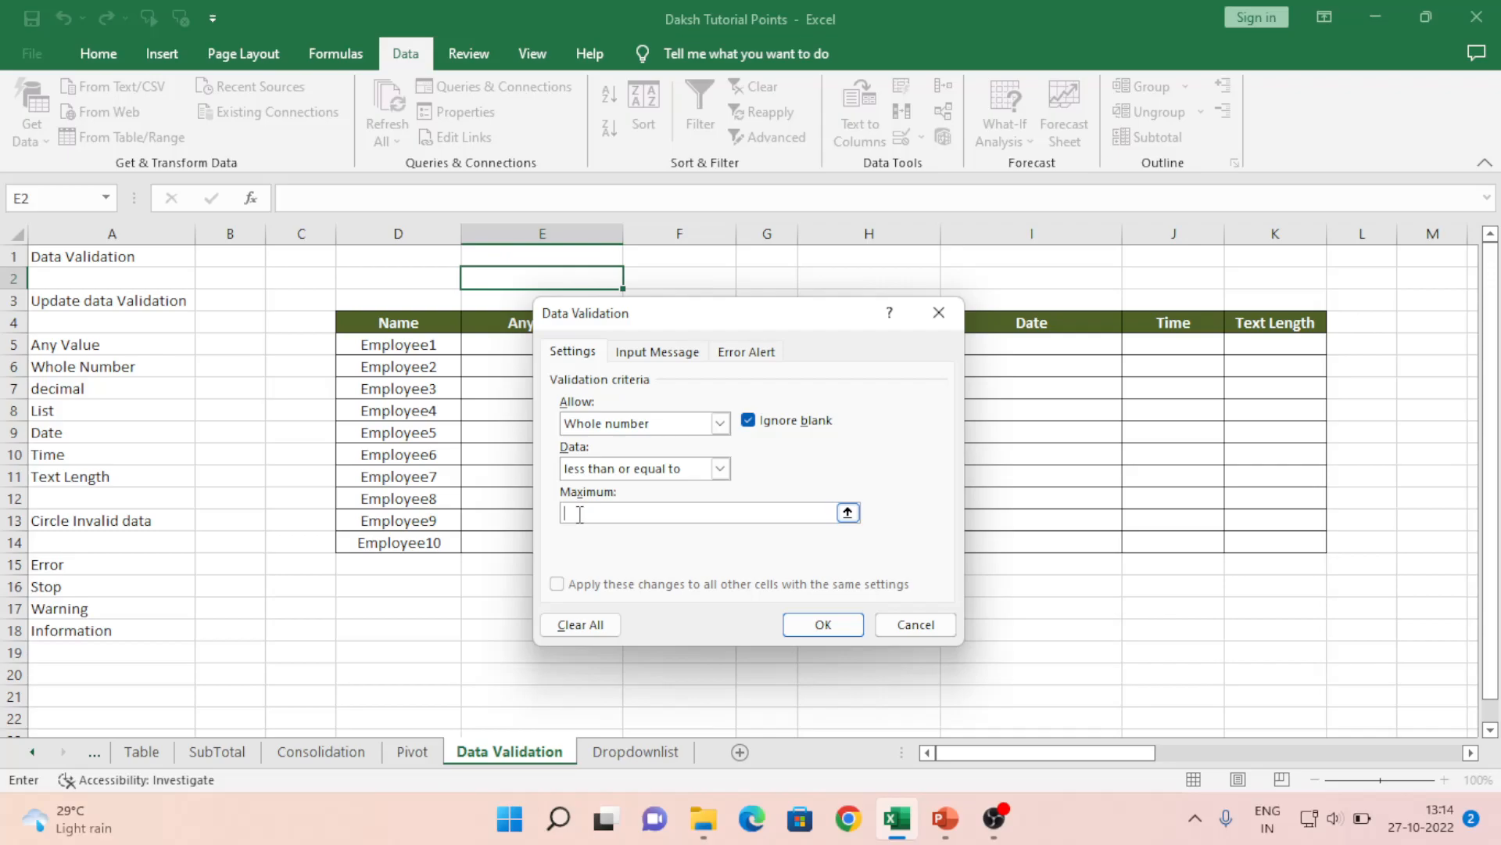
text(100)
click(720, 468)
click(600, 489)
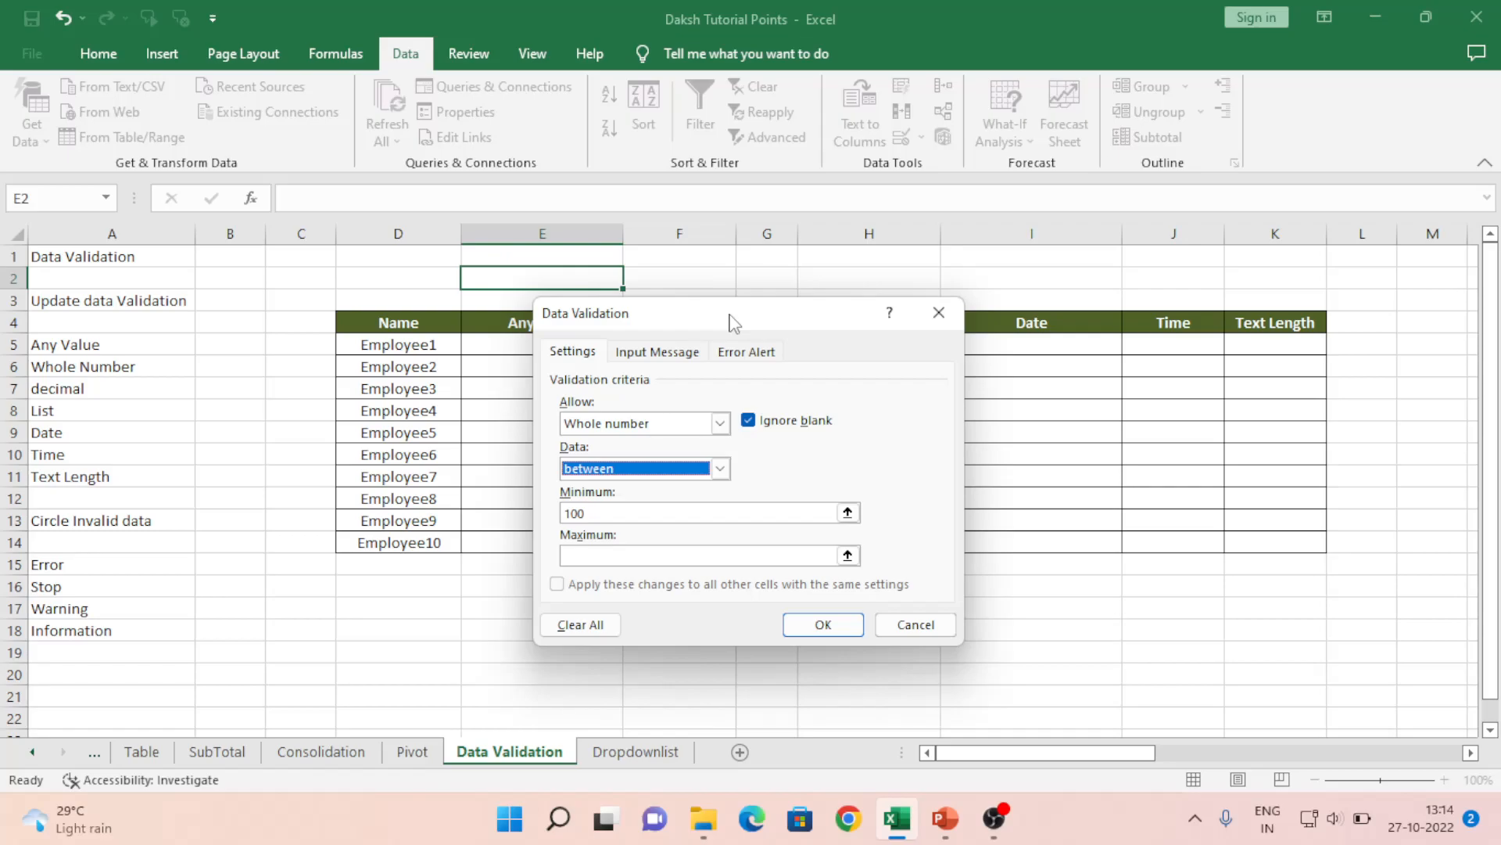
click(915, 629)
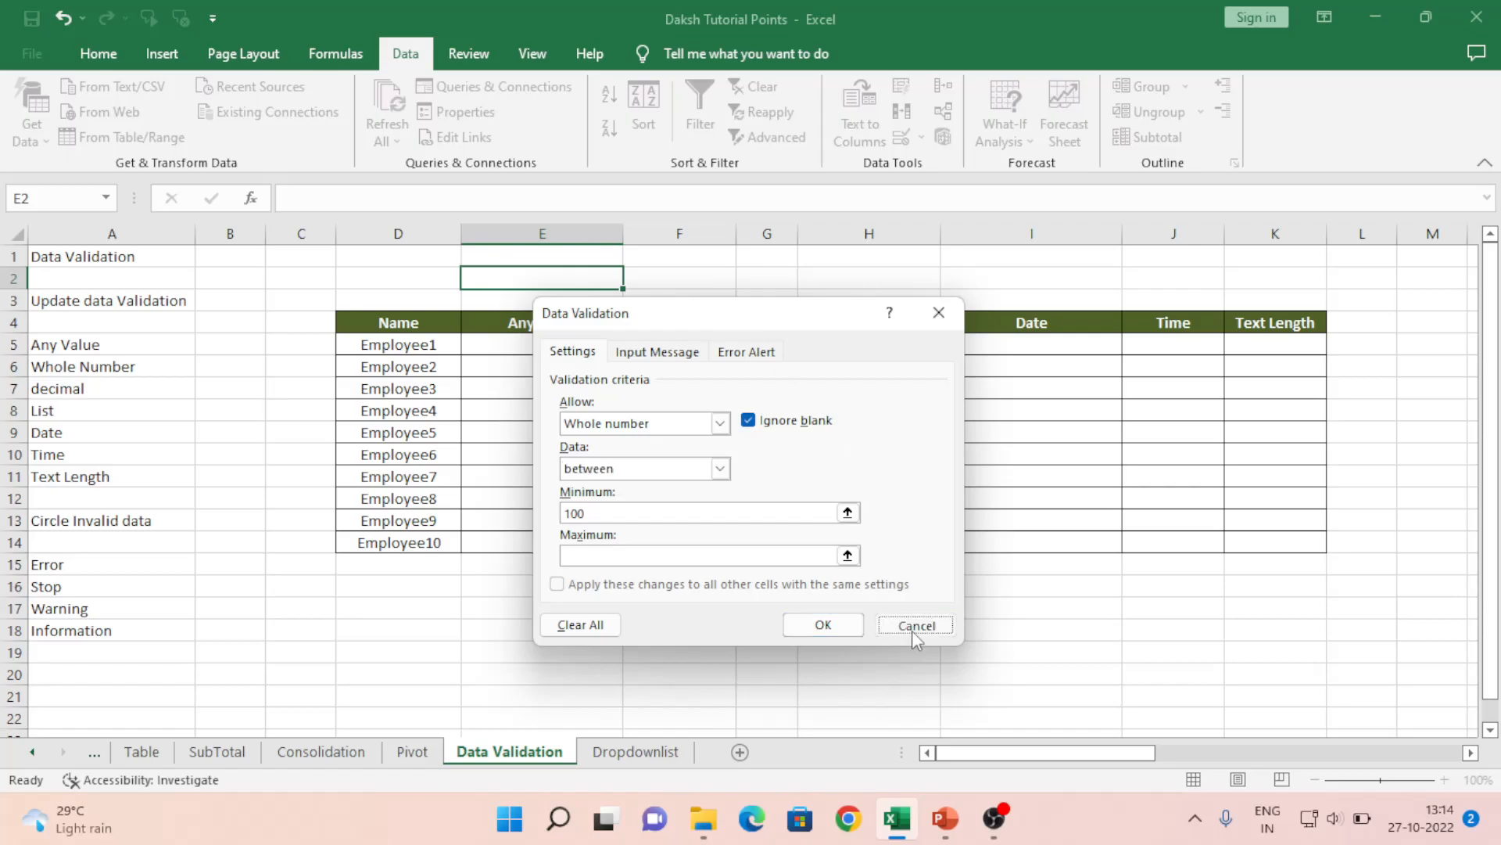
Examine the validation rule on the second student's Marks cell Y4 and close it without changes
click(1367, 409)
key(Right)
key(Right)
key(Right)
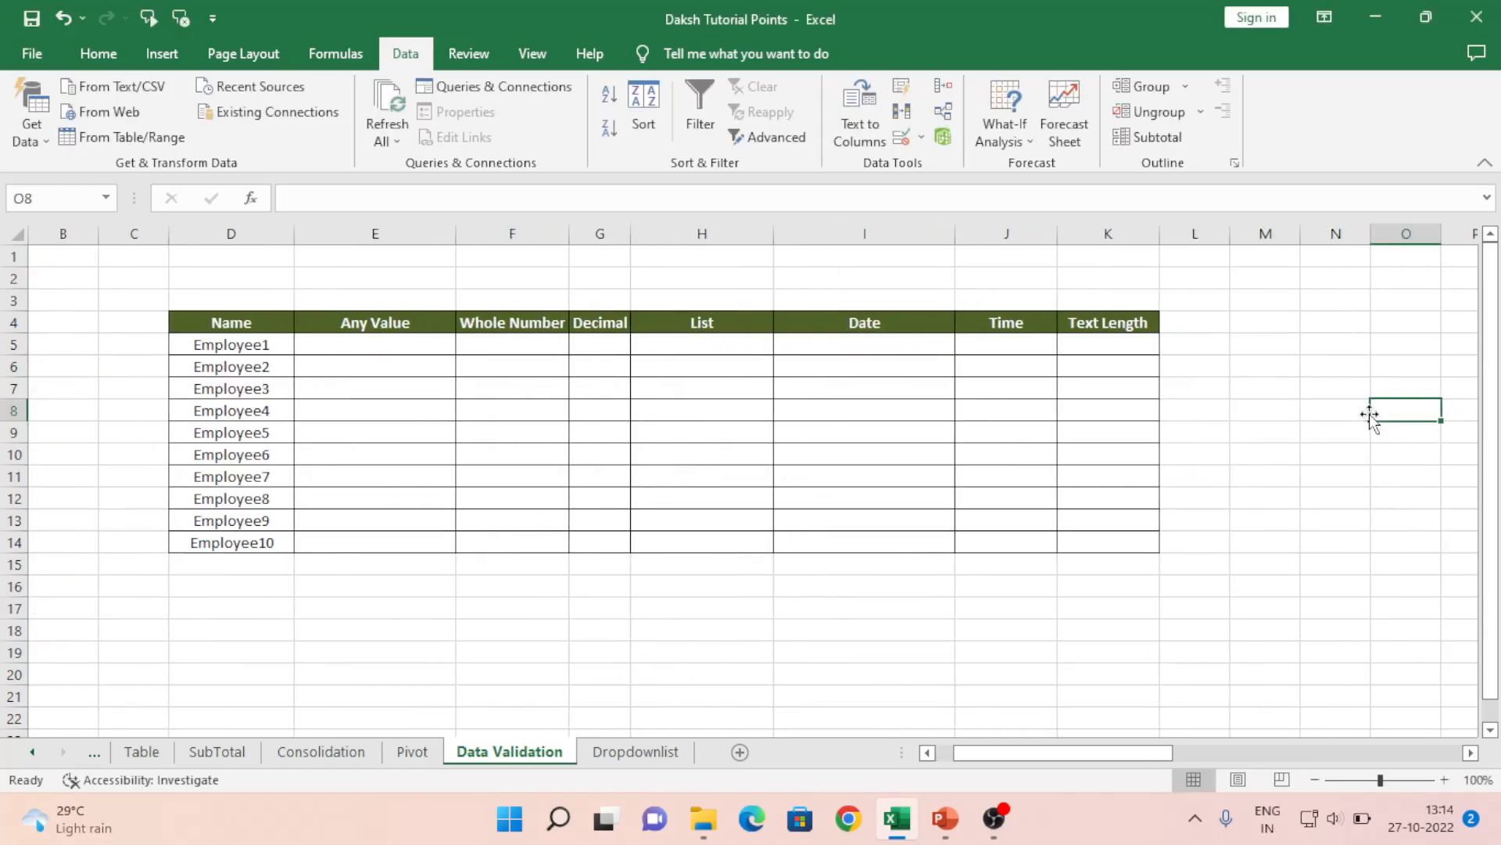
key(Right)
key(Right)
key(Right)
key(Right)
key(Right)
key(Right)
key(Right)
key(Right)
key(Right)
key(Right)
key(Up)
key(Up)
key(Up)
key(Up)
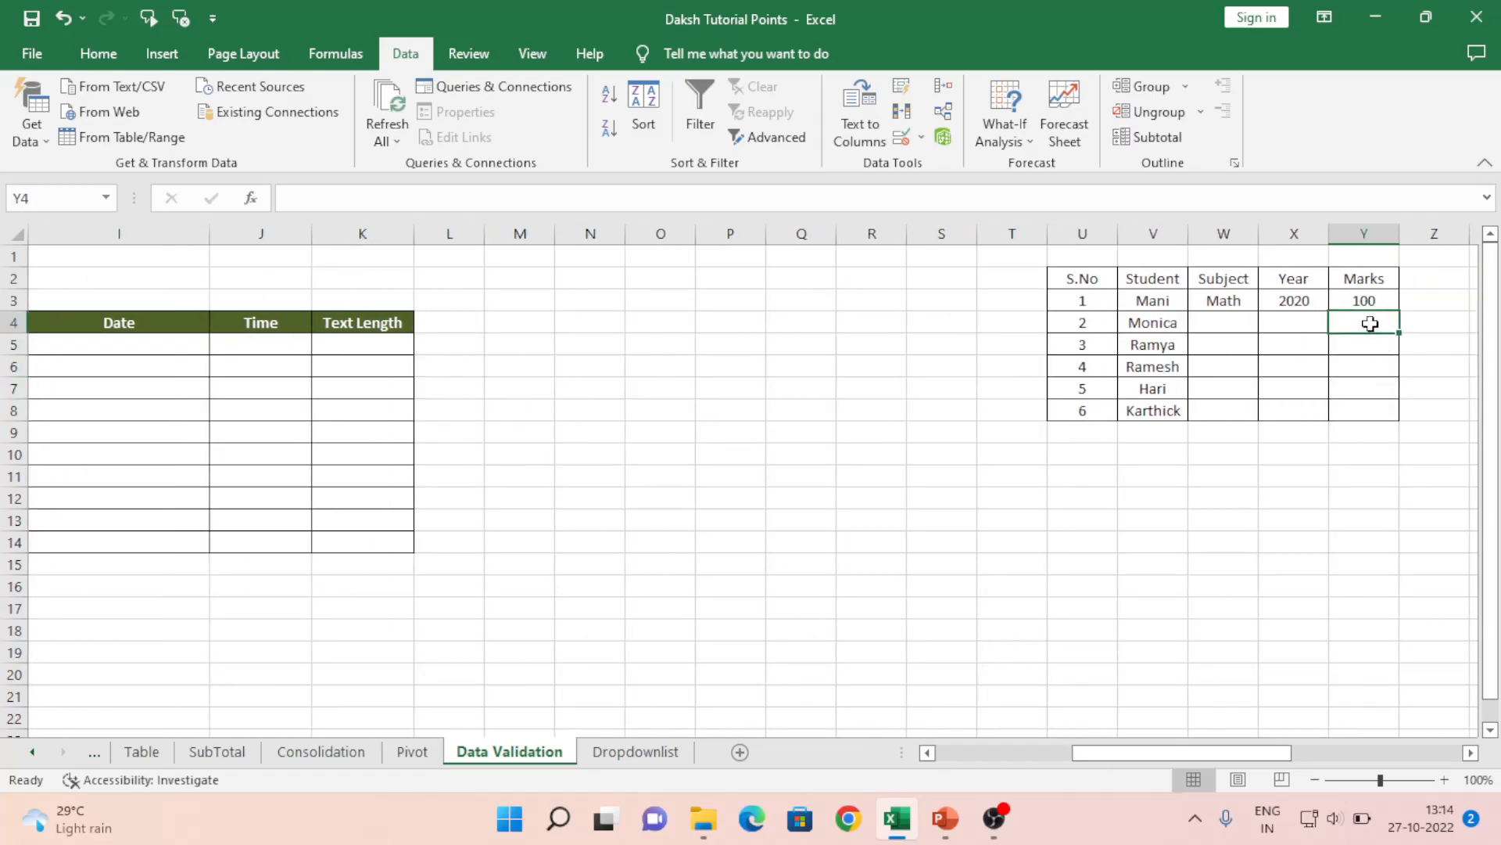
click(903, 137)
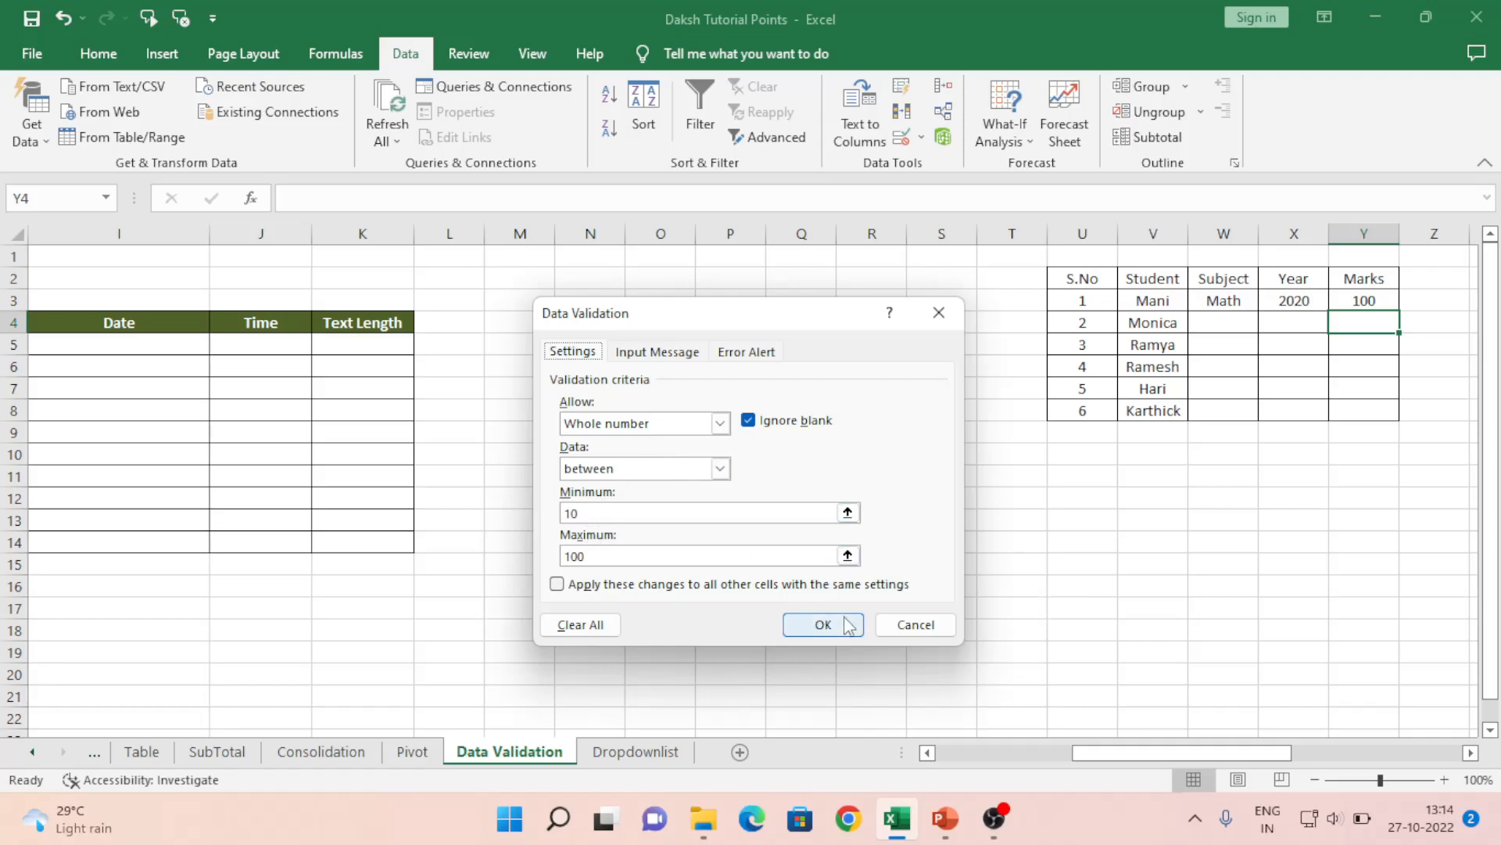
click(894, 623)
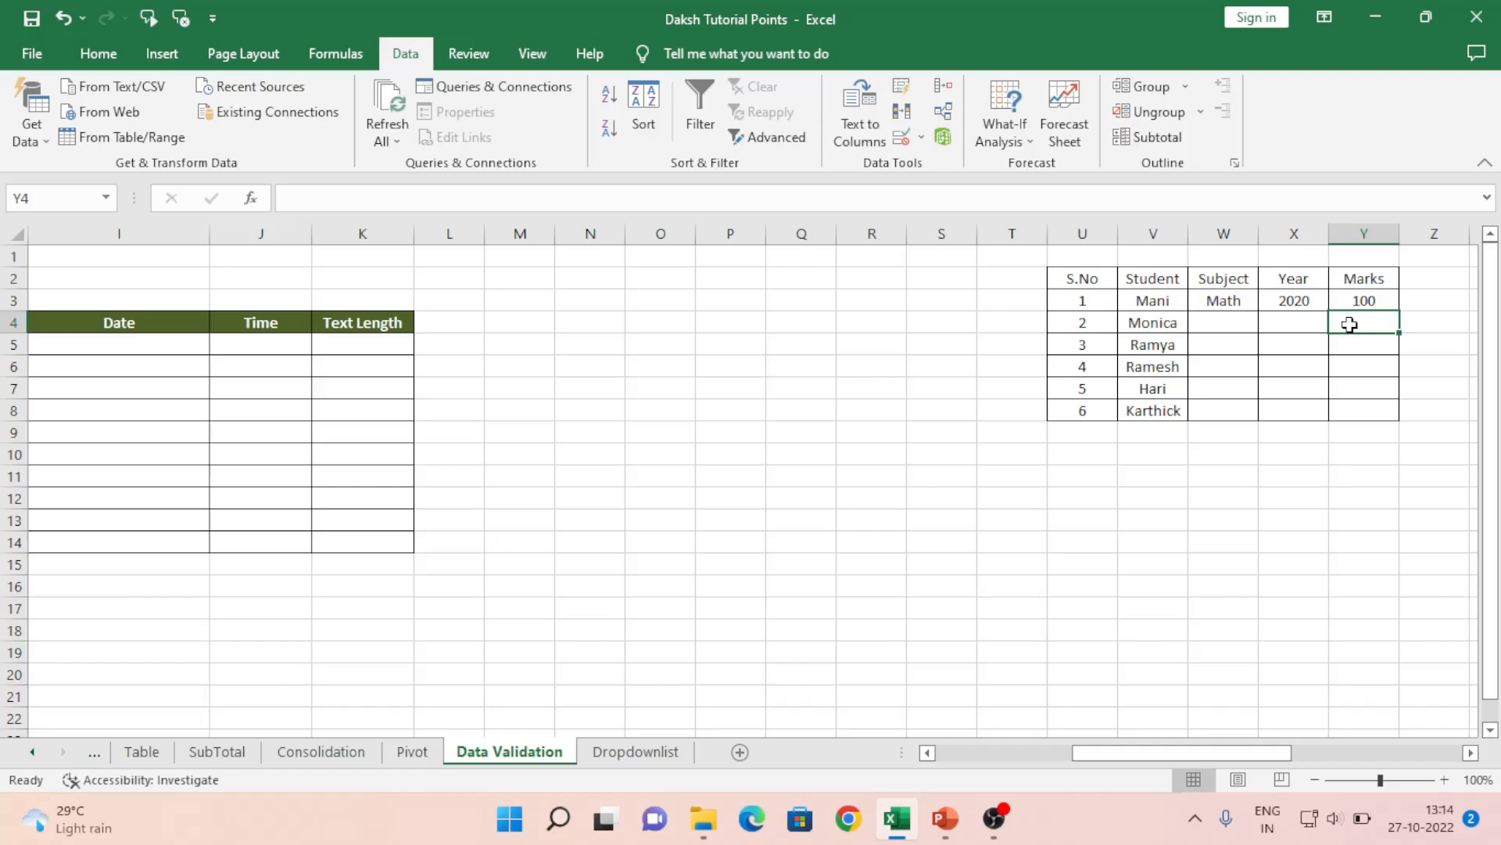
Try 101 as the second student's marks in Y4 and cancel the entry
text(101)
key(Return)
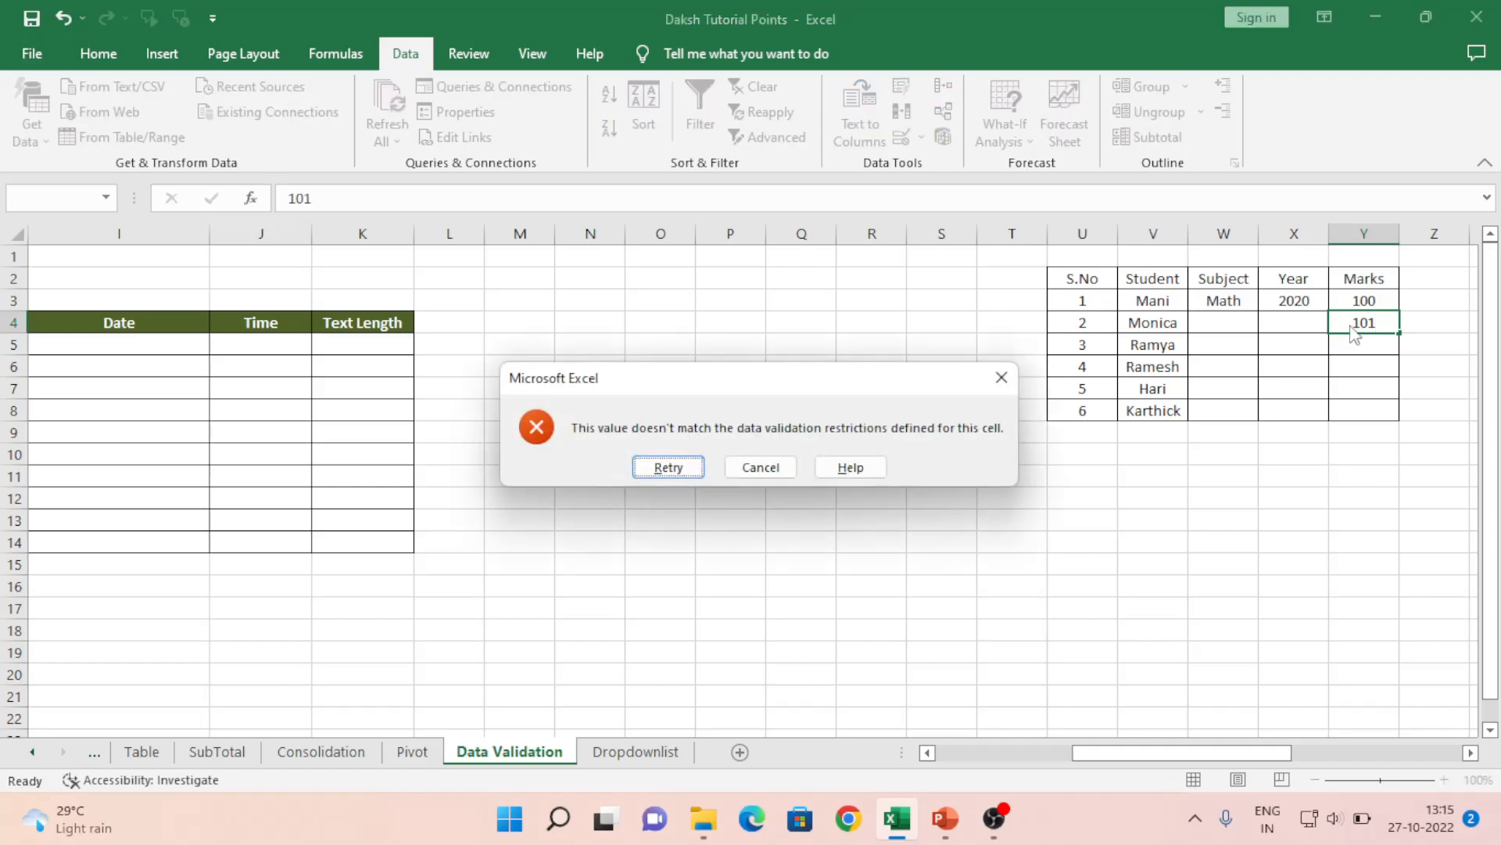
key(Escape)
Return to the employee table and enter "It can take any value :)" as Employee1's Any Value in E5
key(Left)
key(Left)
key(Left)
key(Left)
key(Left)
key(Left)
key(Left)
key(Left)
key(Left)
key(Left)
key(Left)
key(Left)
key(Left)
key(Left)
key(Left)
key(Left)
key(Left)
key(Left)
key(Left)
key(Left)
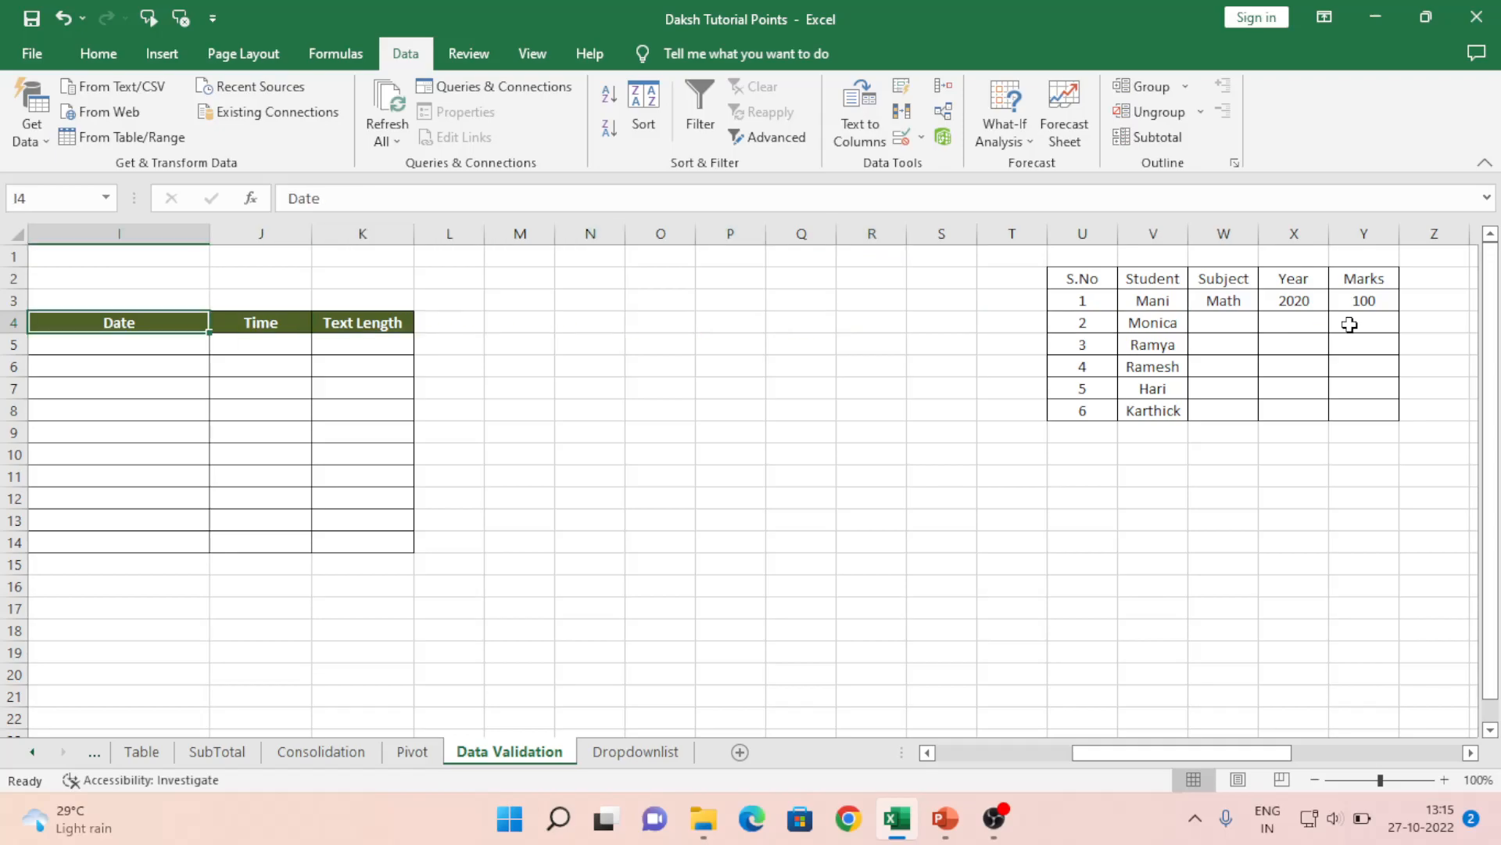
key(Right)
key(Right)
key(Down)
key(Left)
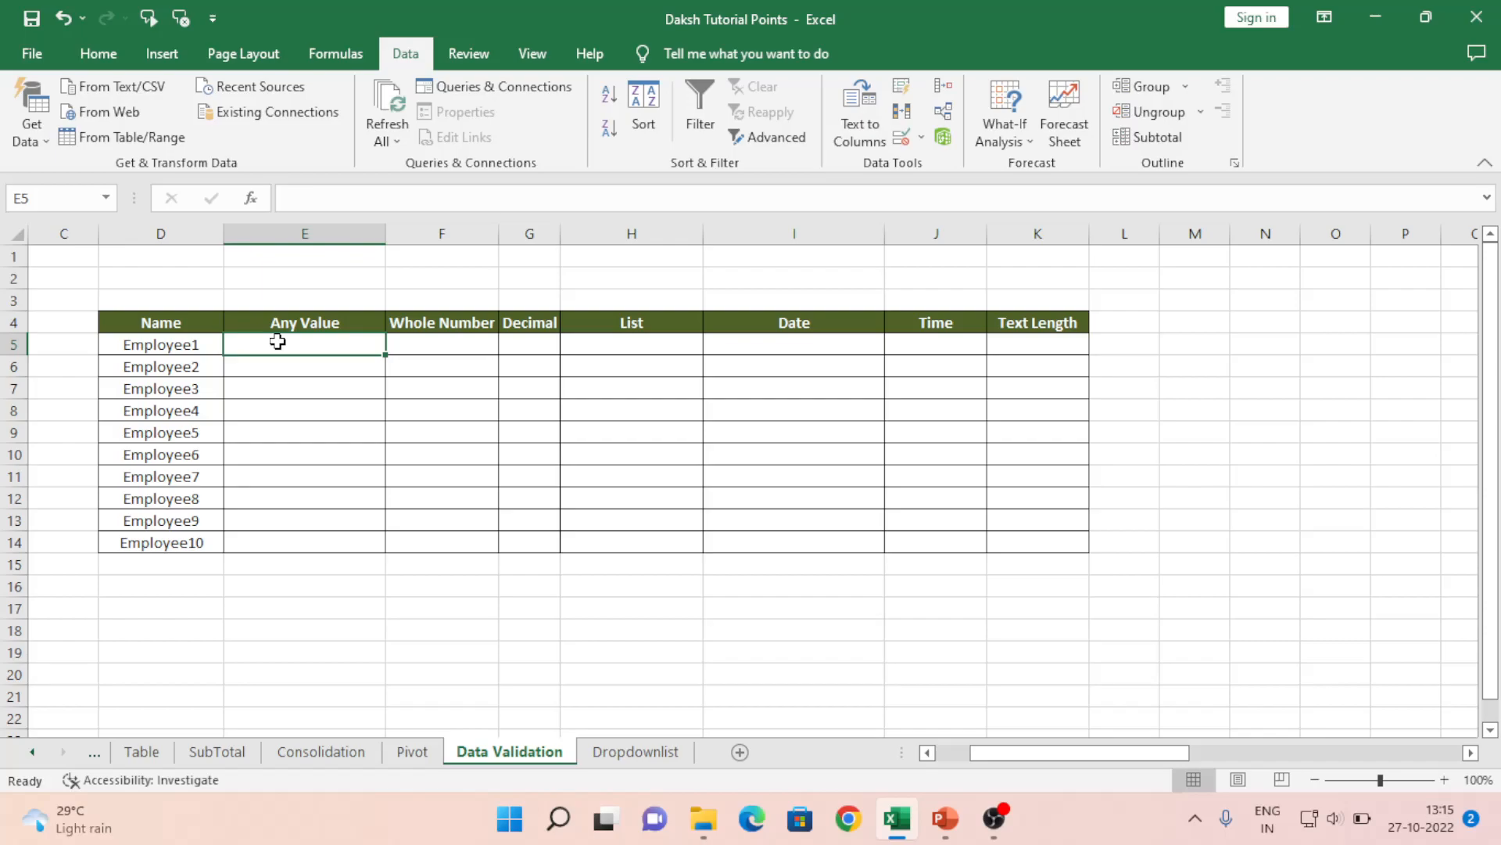
text(It ca)
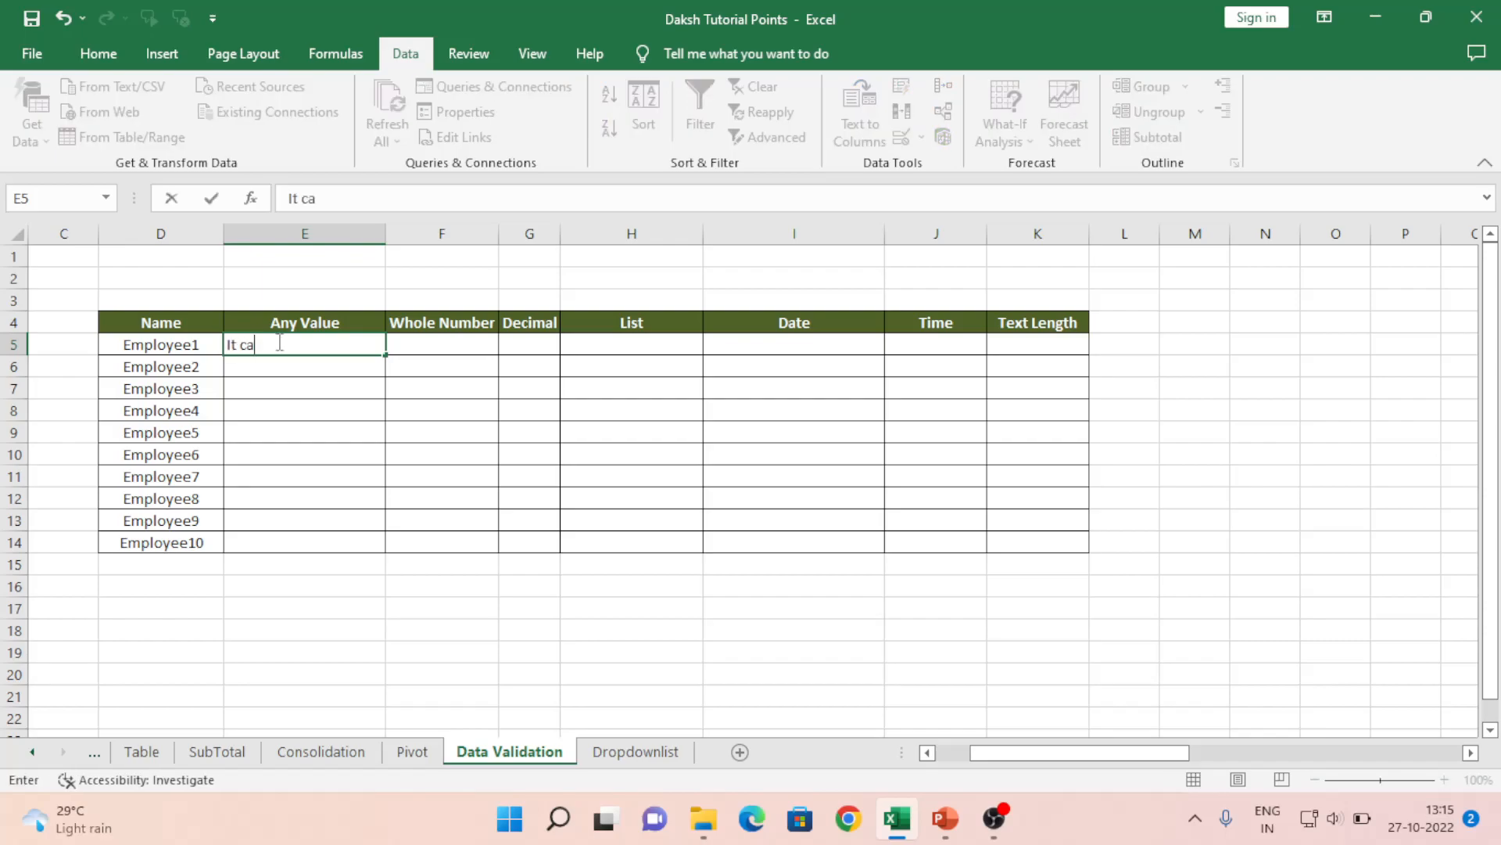
text(n take any valu)
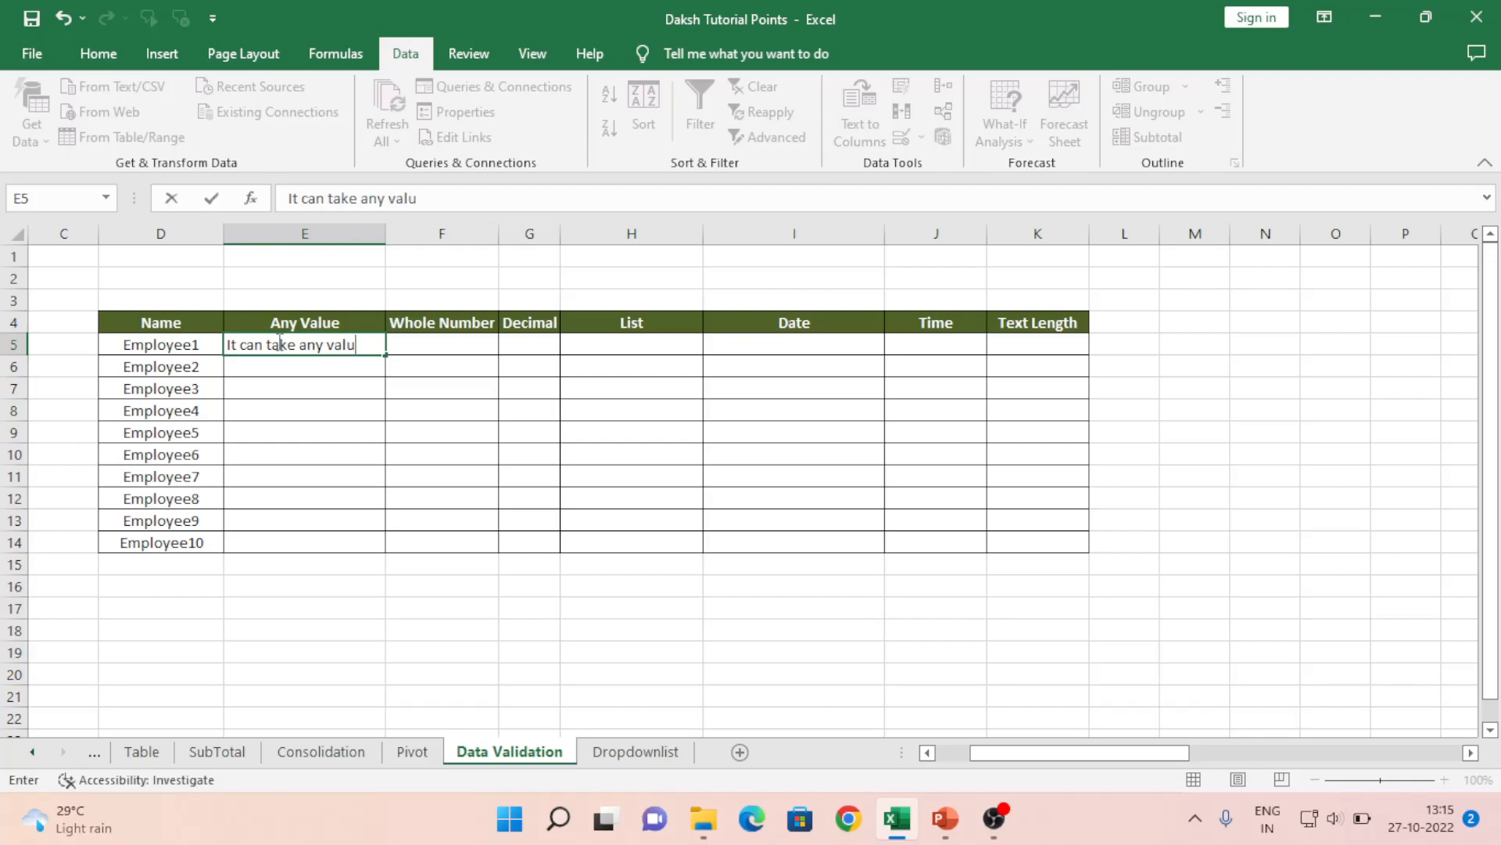
text(e :))
key(Return)
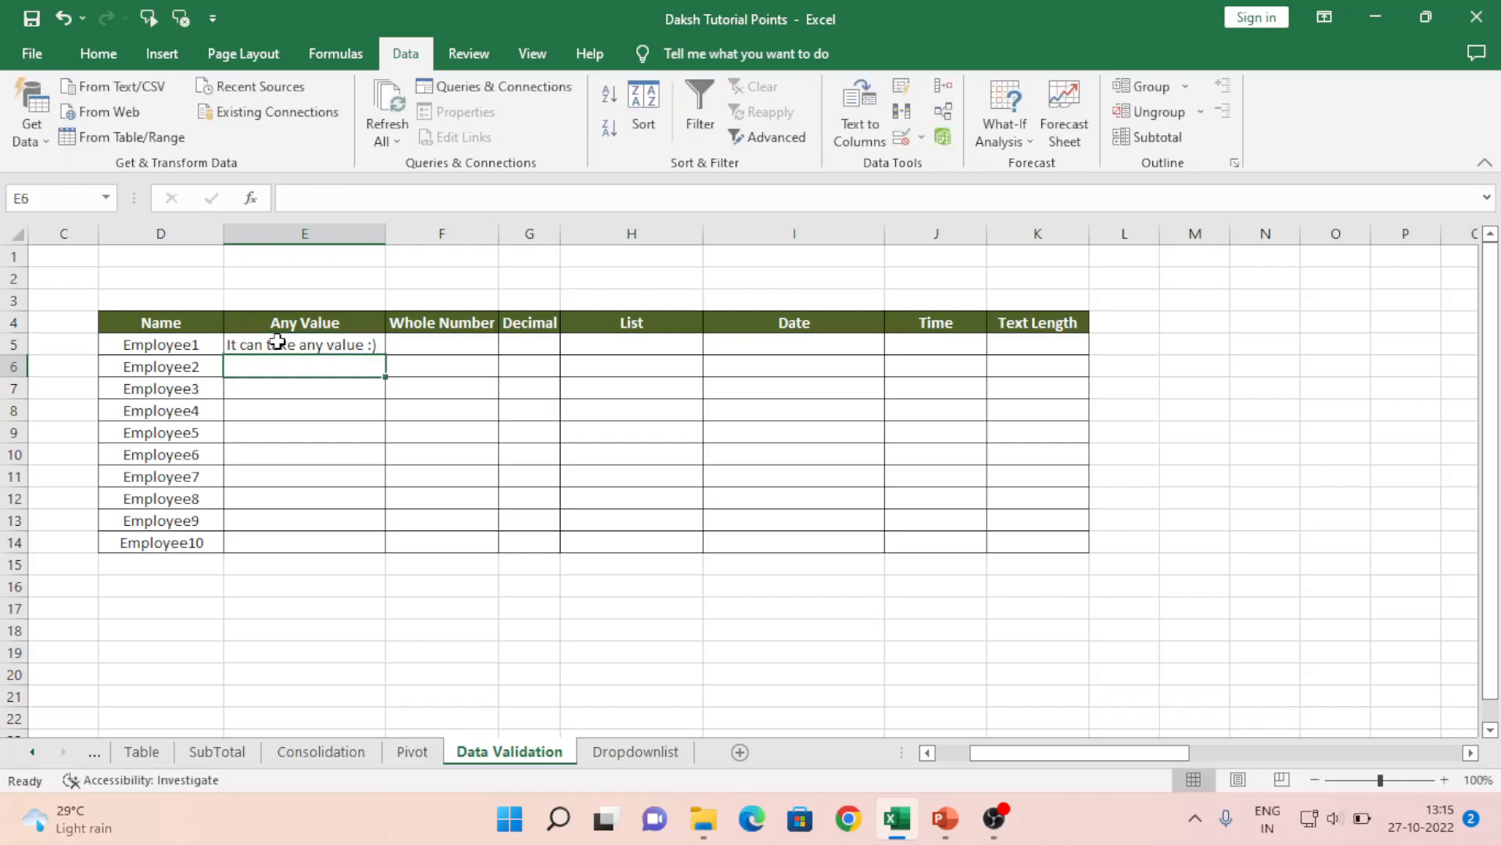
Restrict Employee1's Whole Number cell F5 with data validation to whole numbers between 100 and 200
click(438, 342)
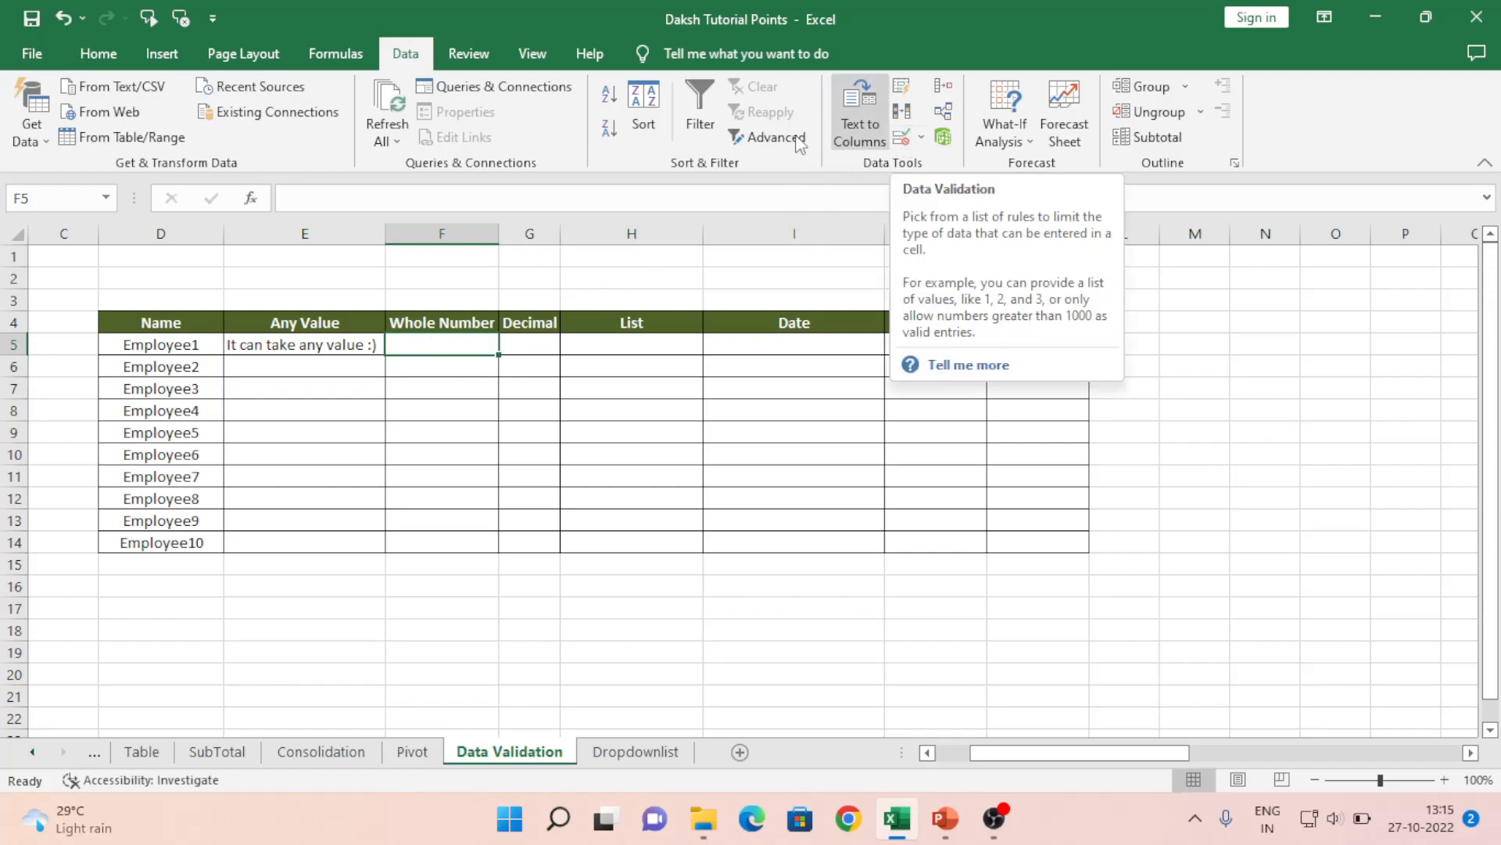
click(903, 140)
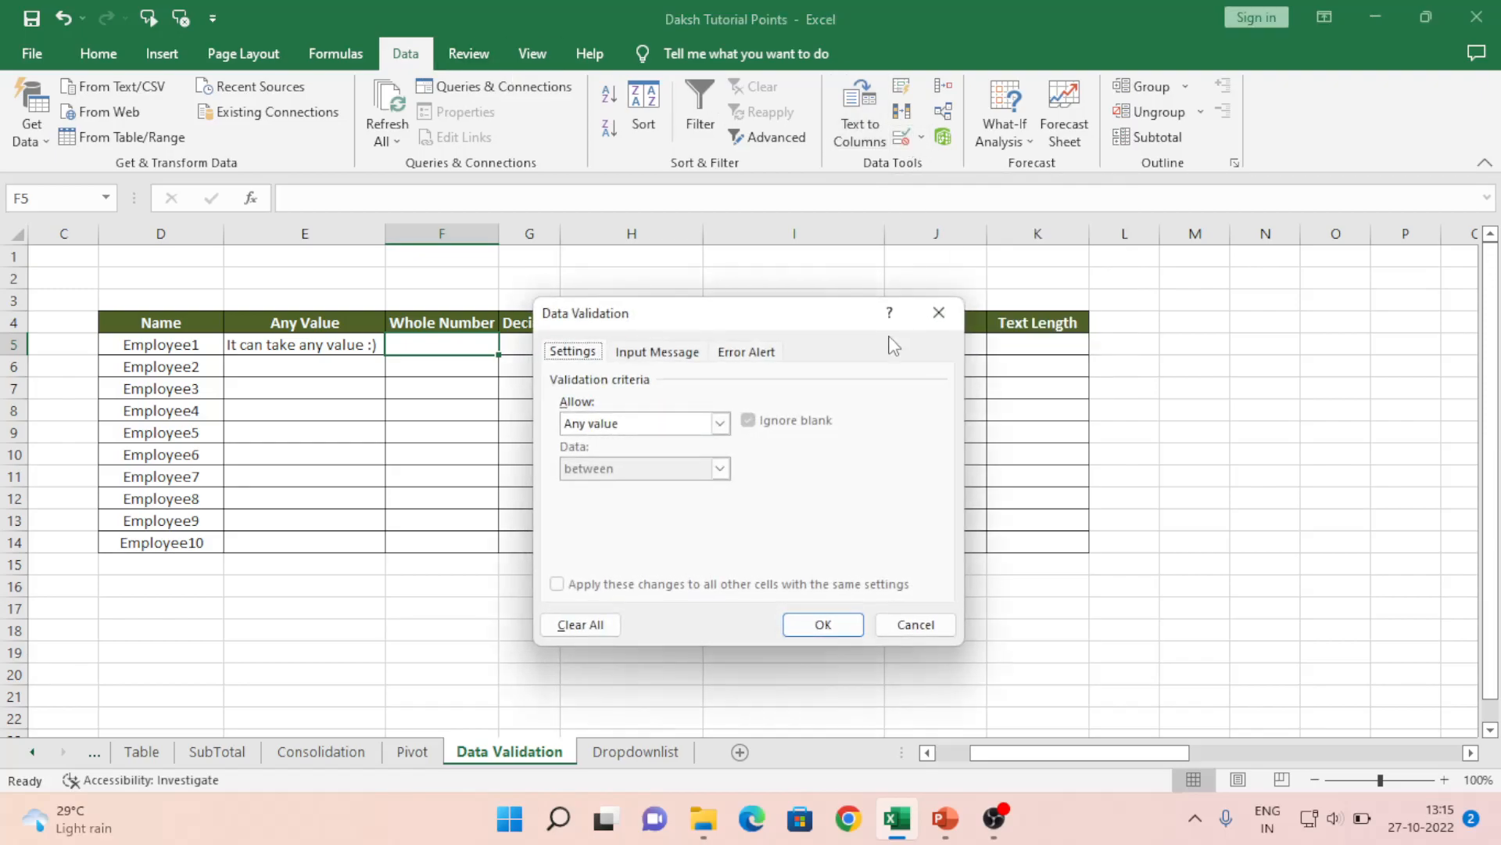
click(626, 434)
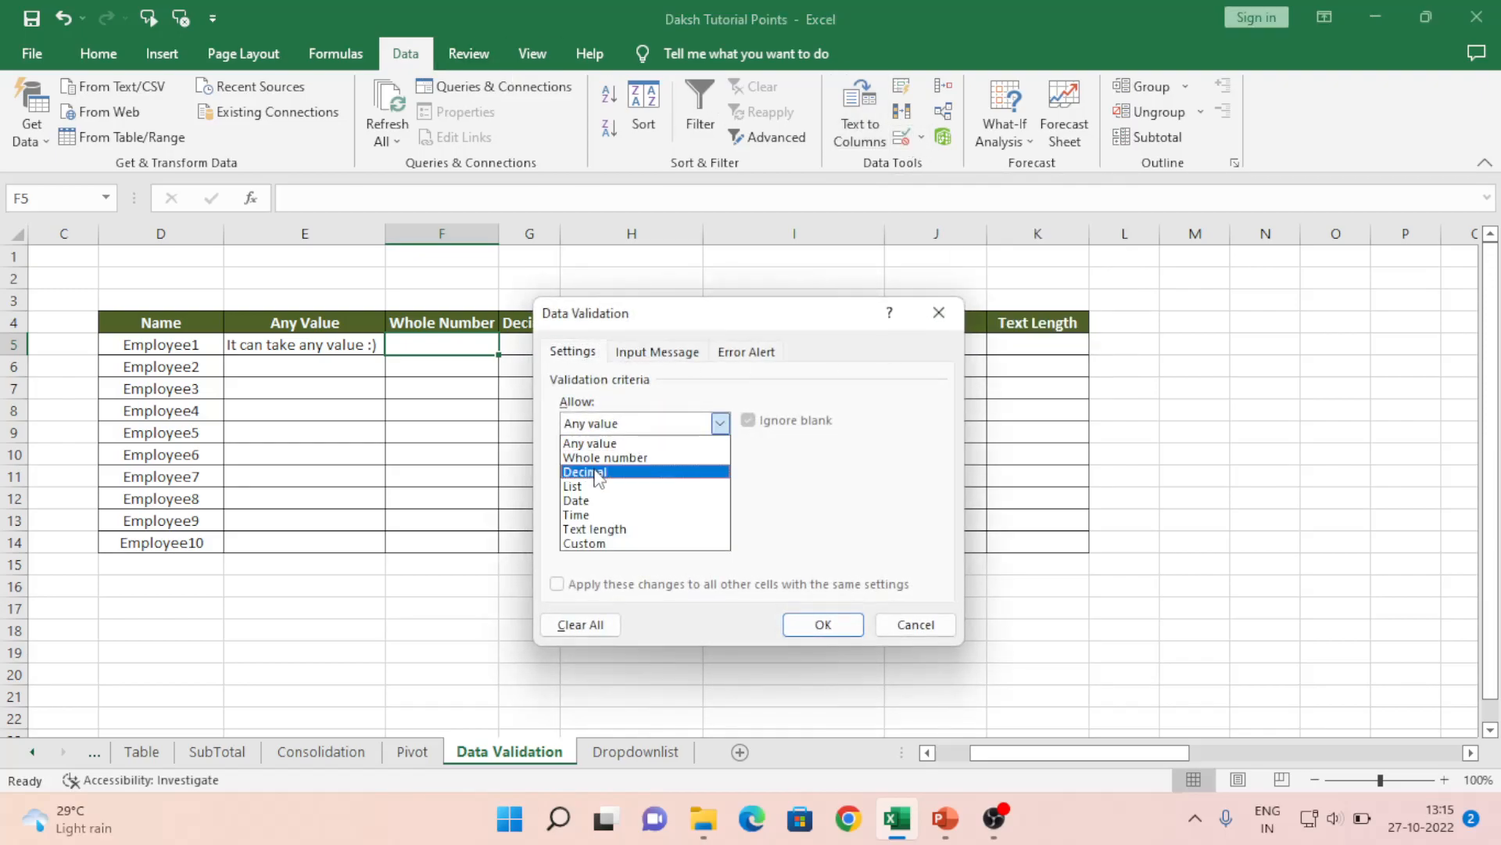
click(601, 454)
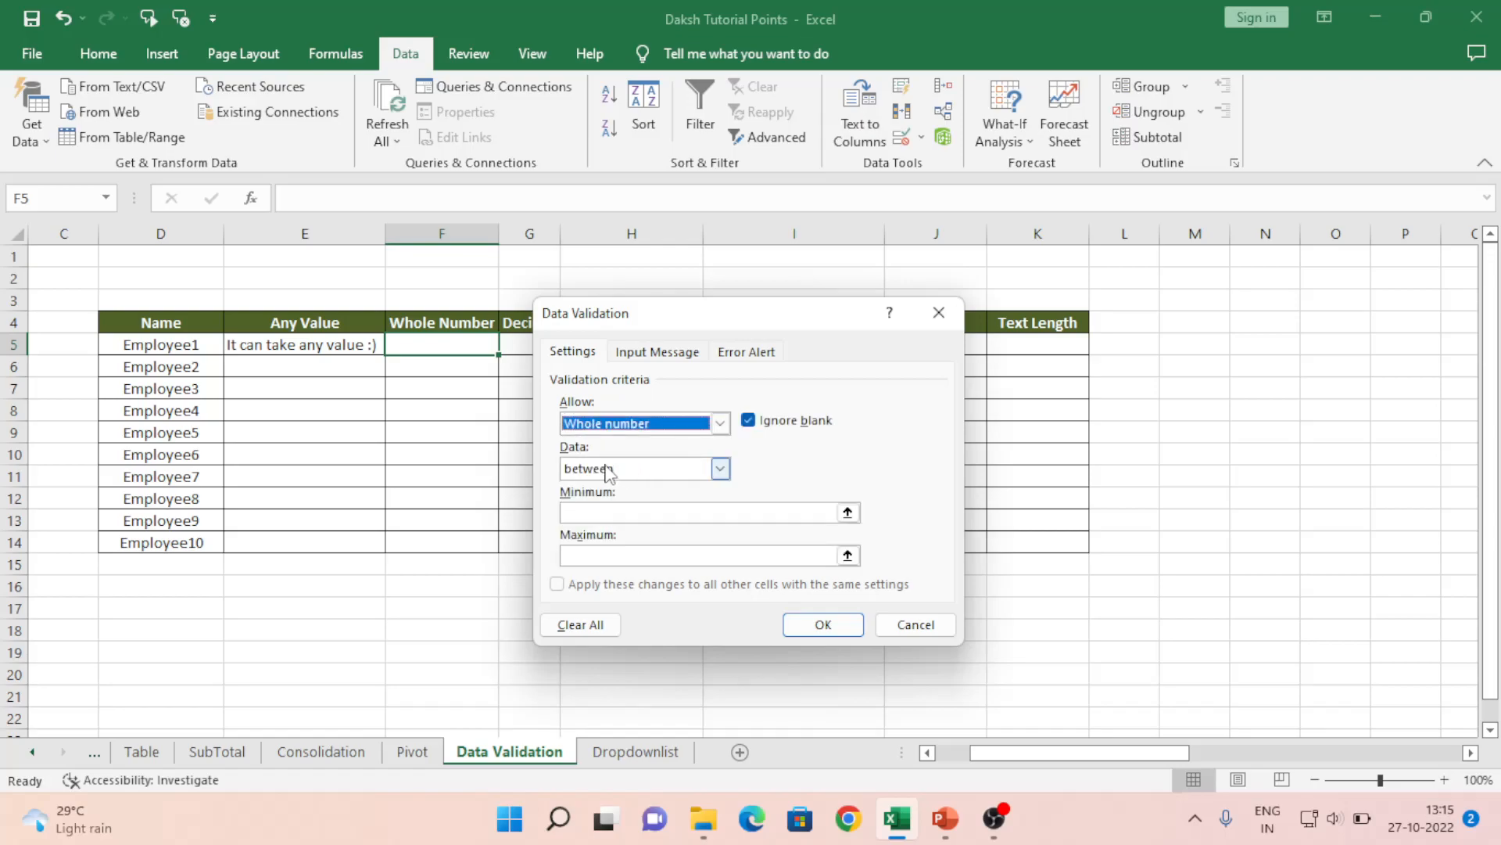
click(606, 470)
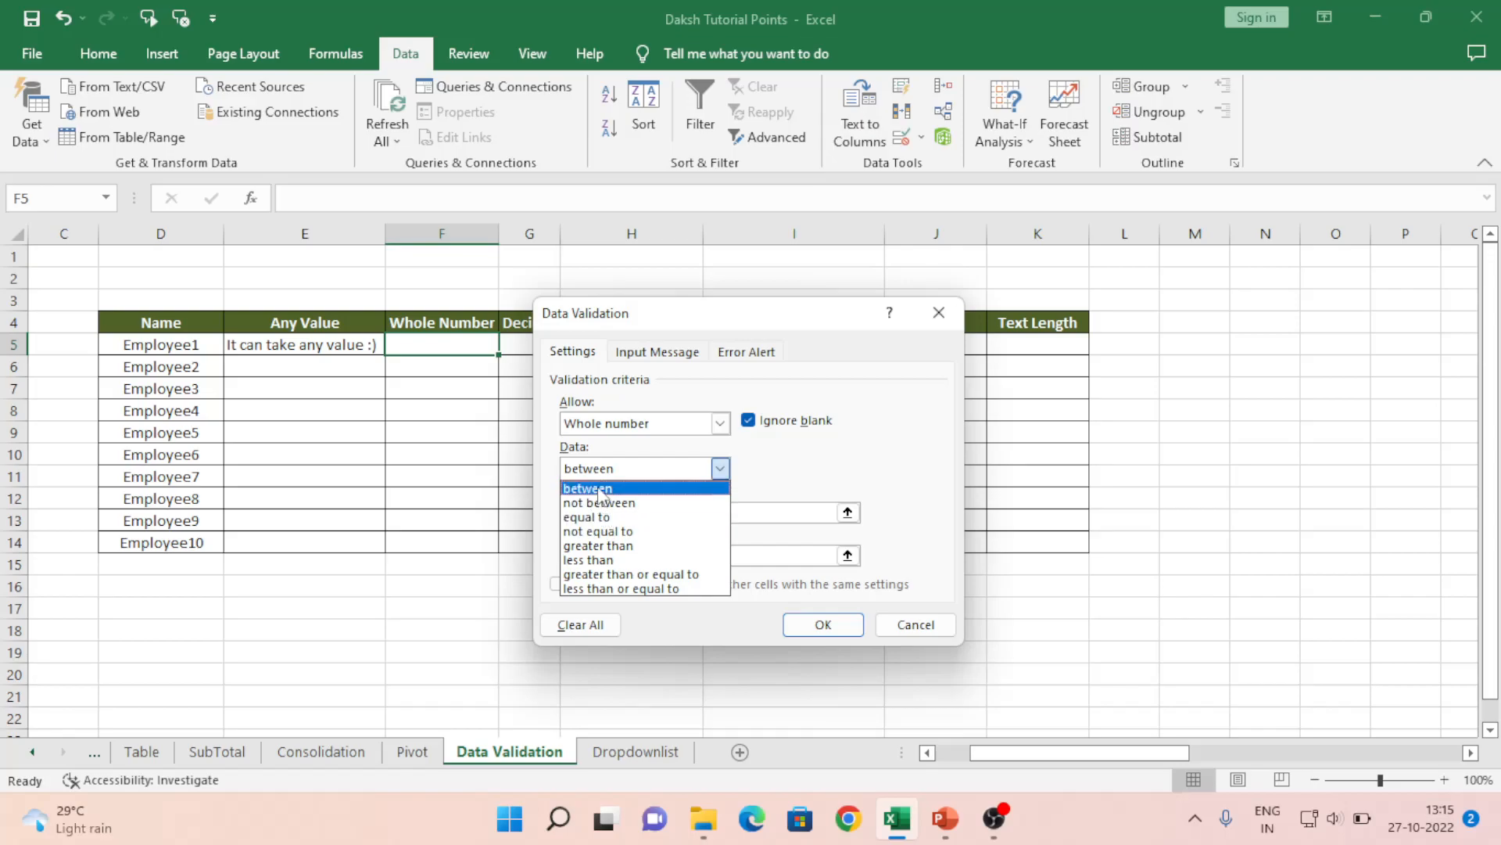
click(601, 488)
click(599, 513)
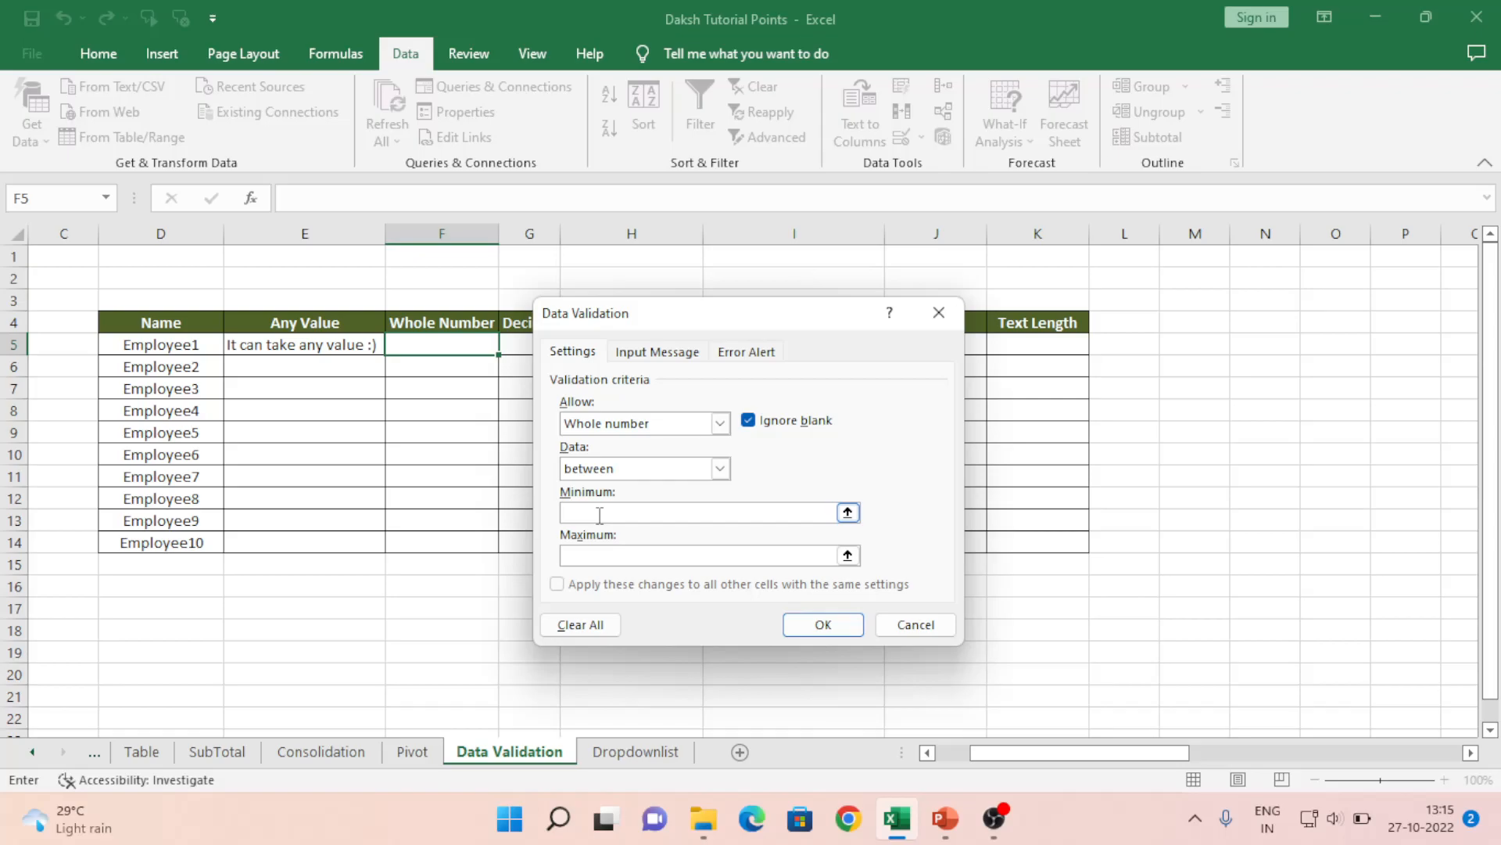
text(100)
key(Tab)
text(200)
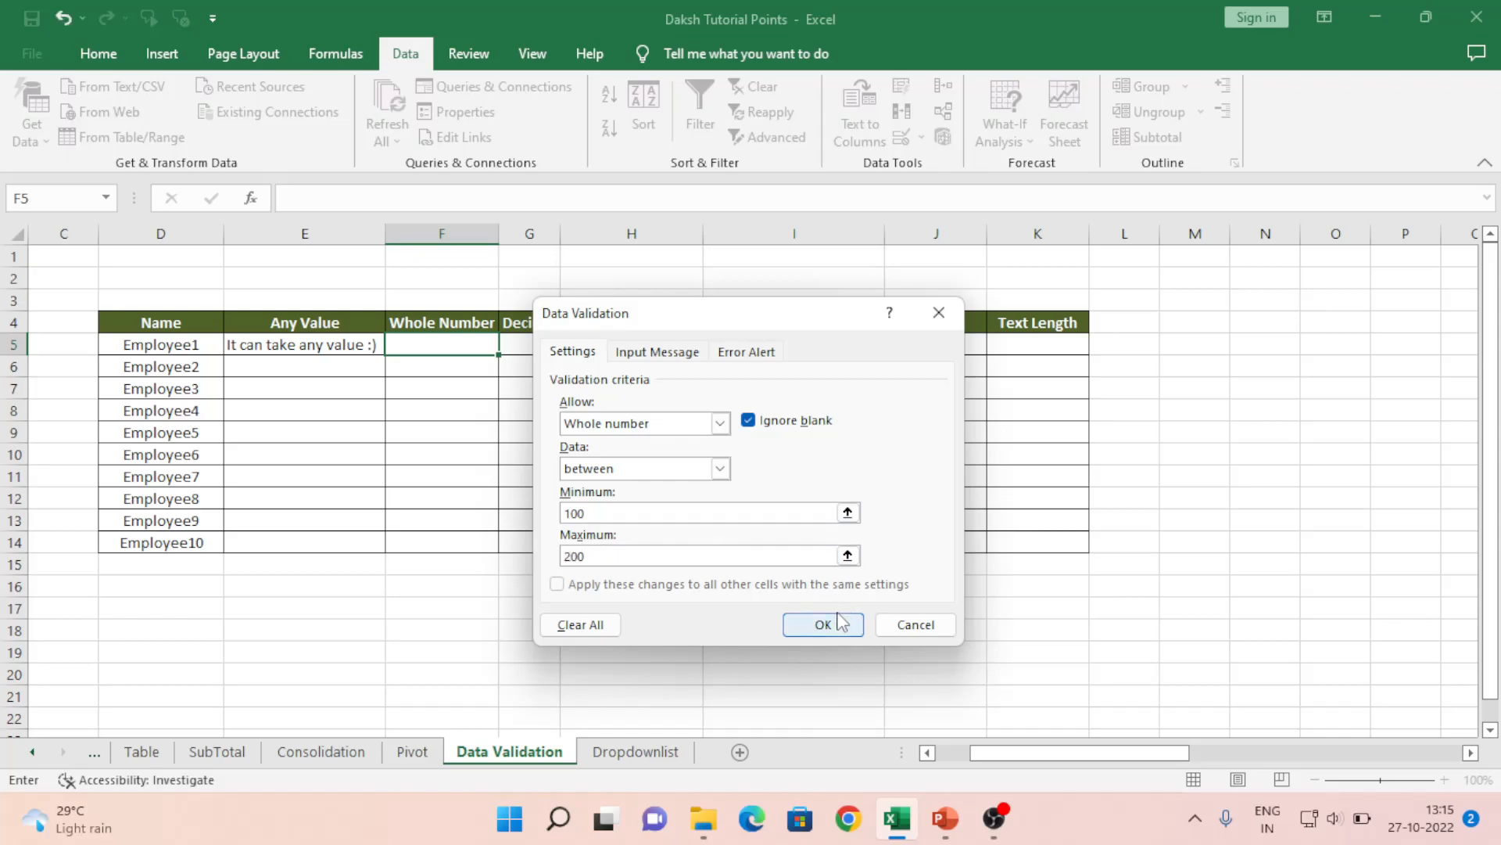
click(826, 627)
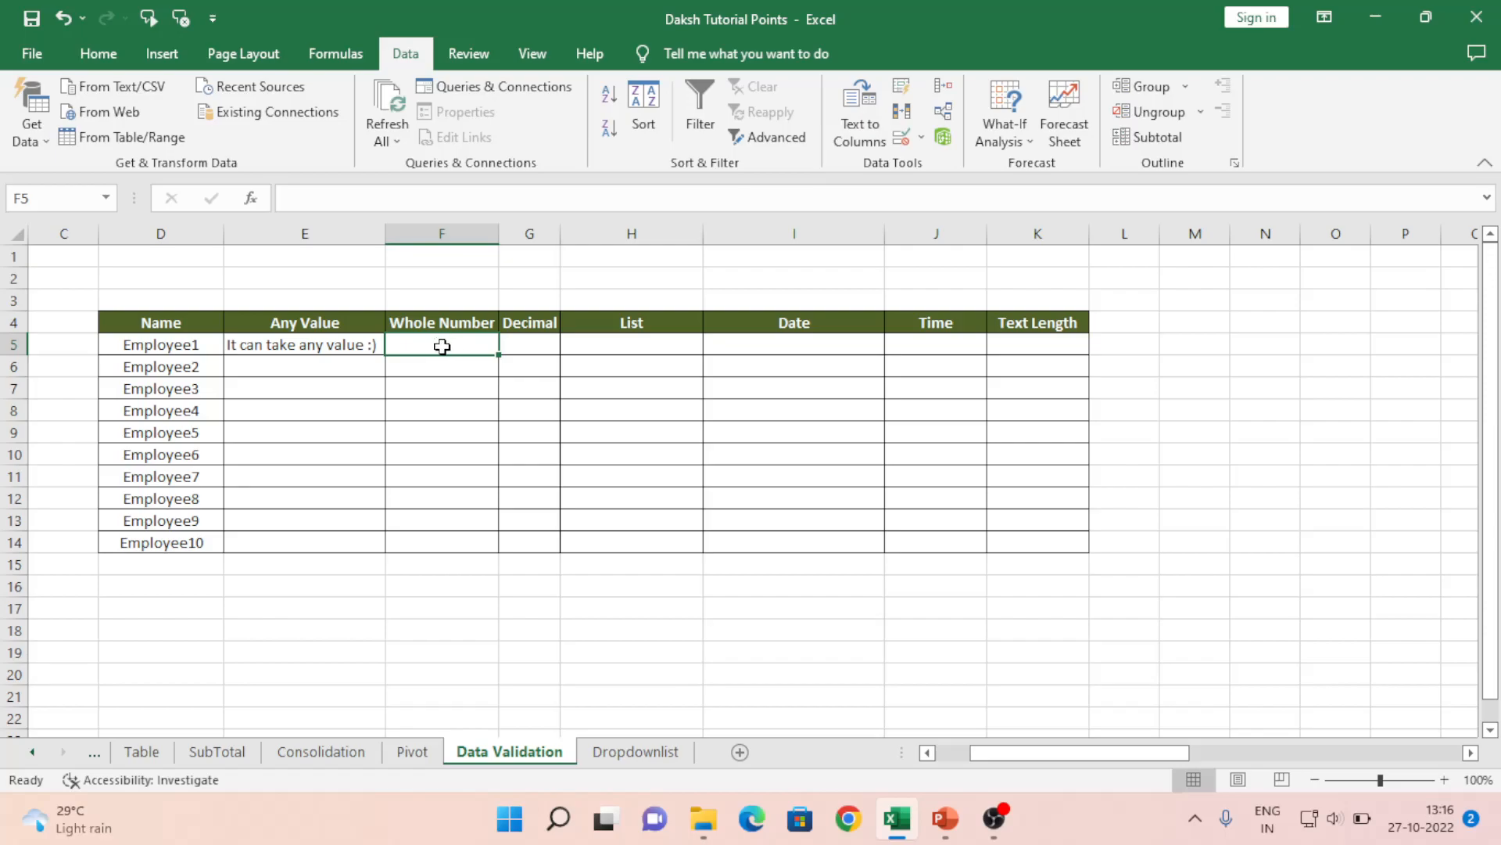
Enter 200 in F5, then try replacing it with 200.3 and cancel that entry
text(200)
key(Return)
click(444, 347)
text(200.)
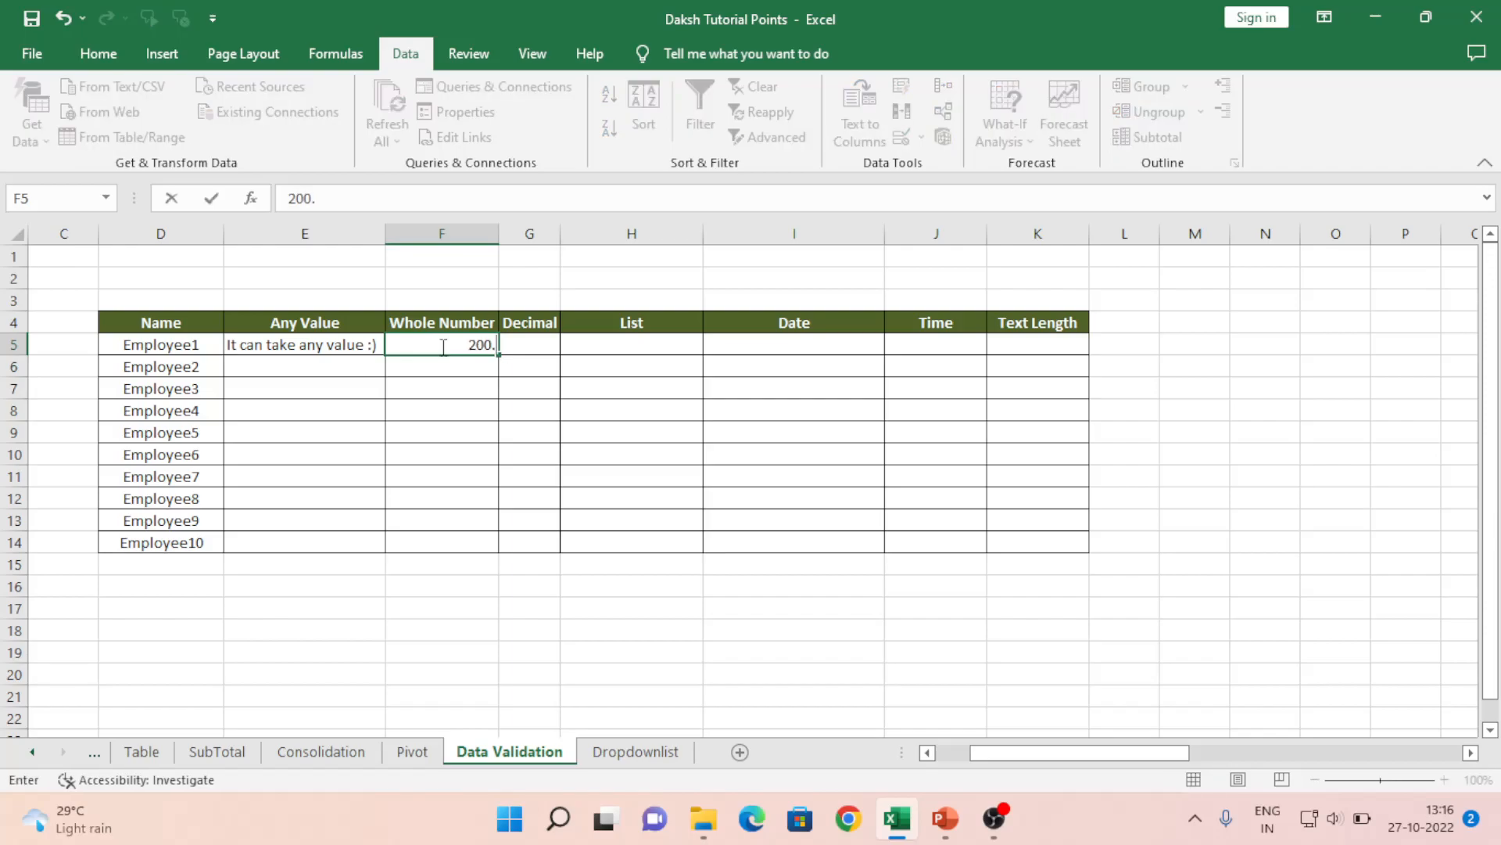
text(3)
key(Return)
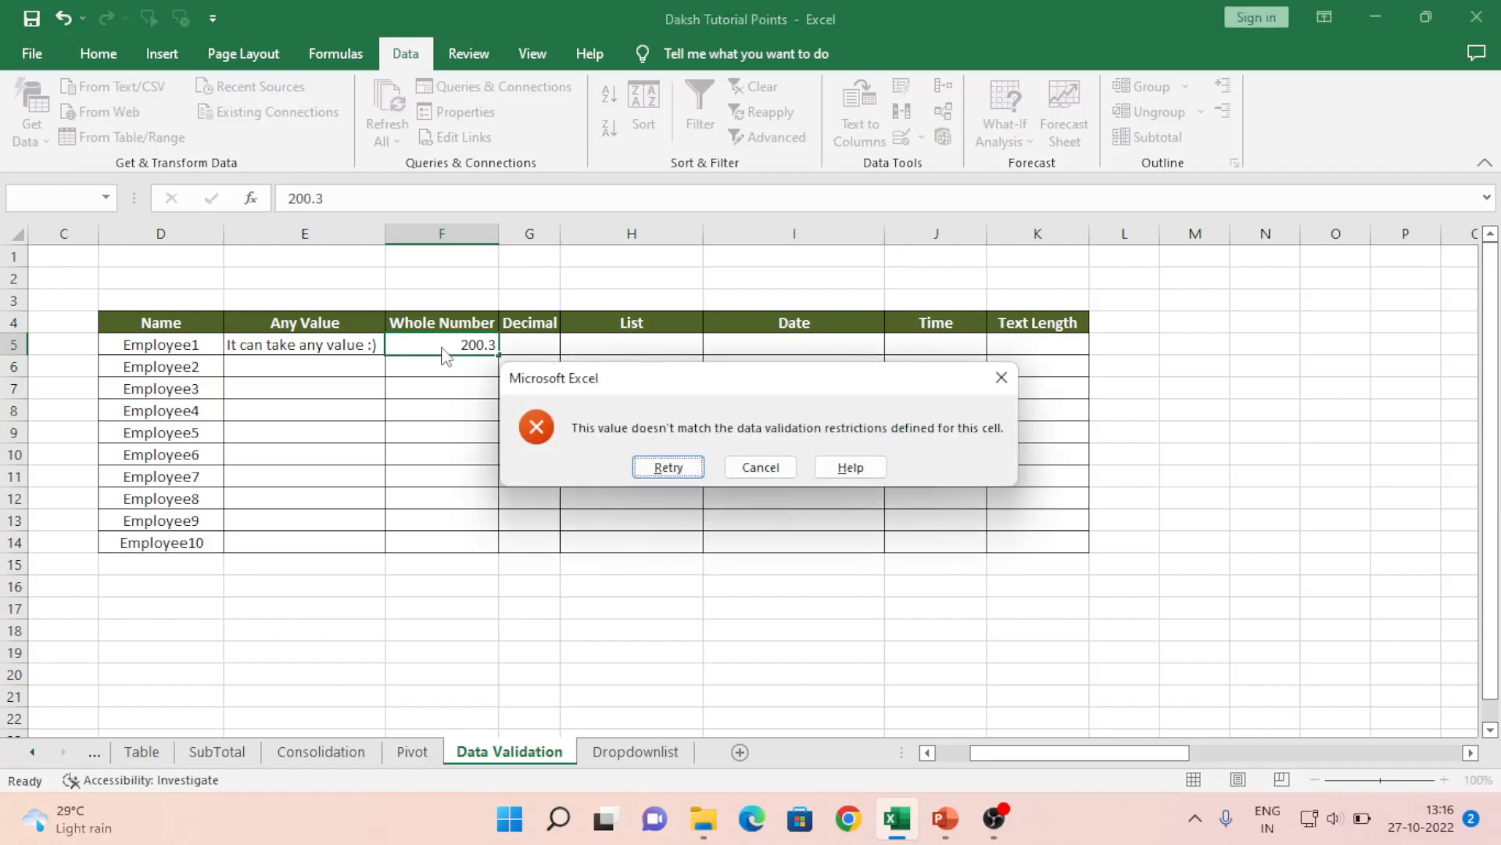
key(Escape)
Try 201 in Employee1's Whole Number cell F5 and cancel the entry
text(201)
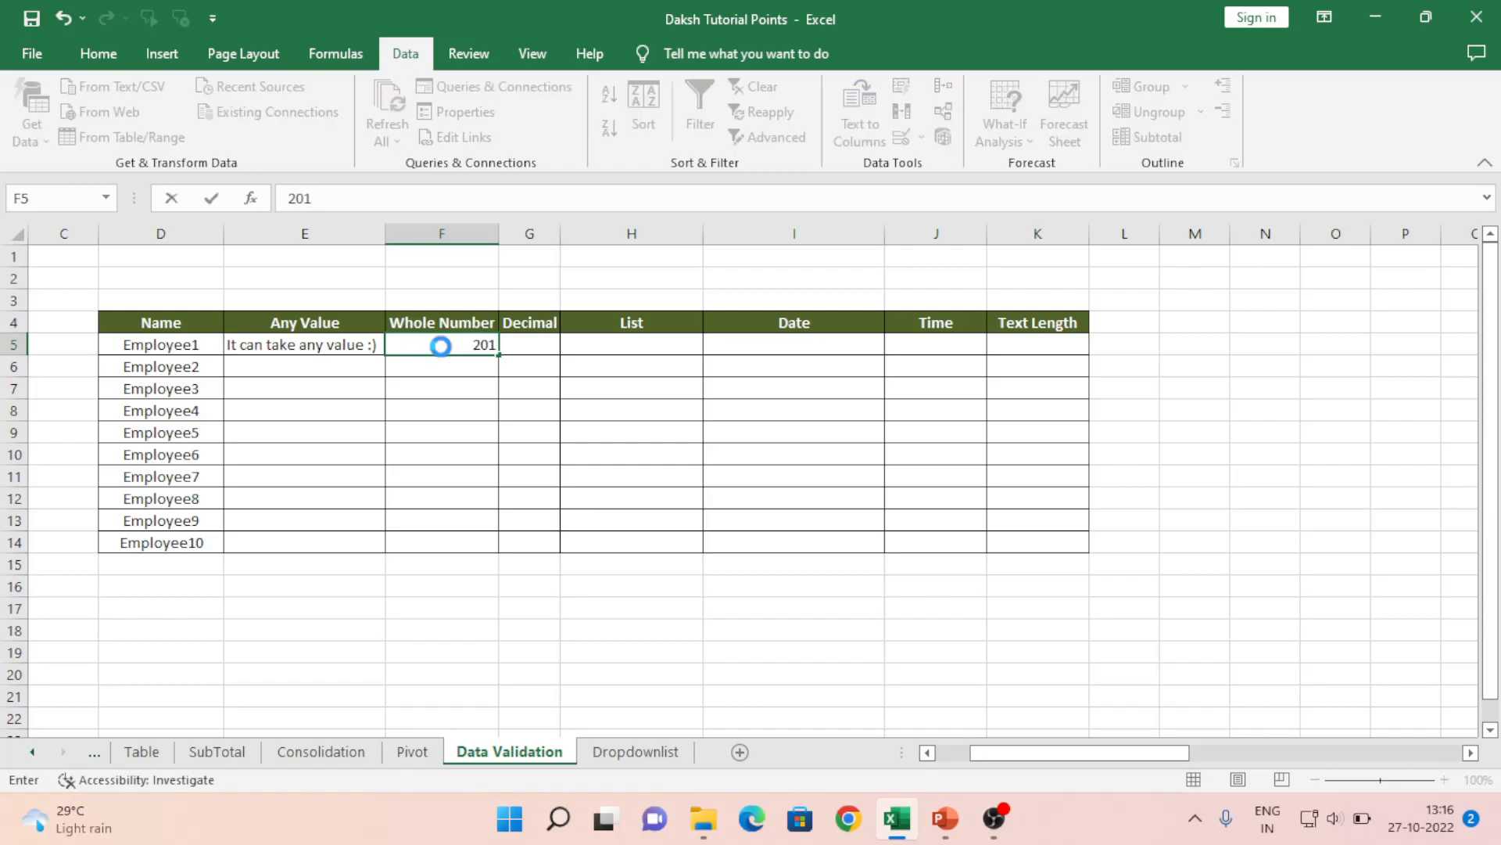
key(Return)
key(Left)
key(Left)
key(Return)
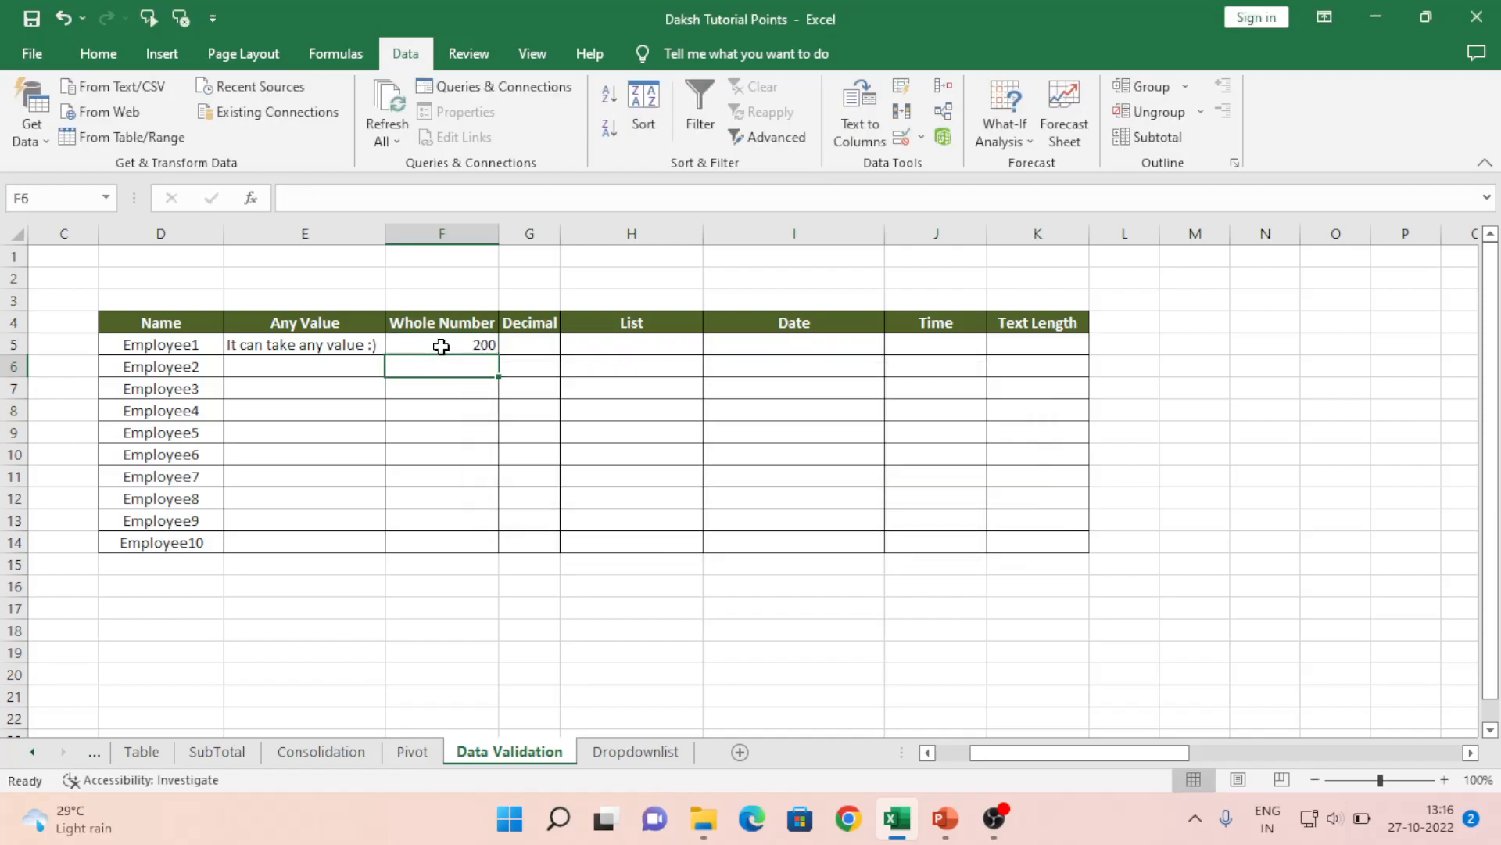
text(20)
key(Escape)
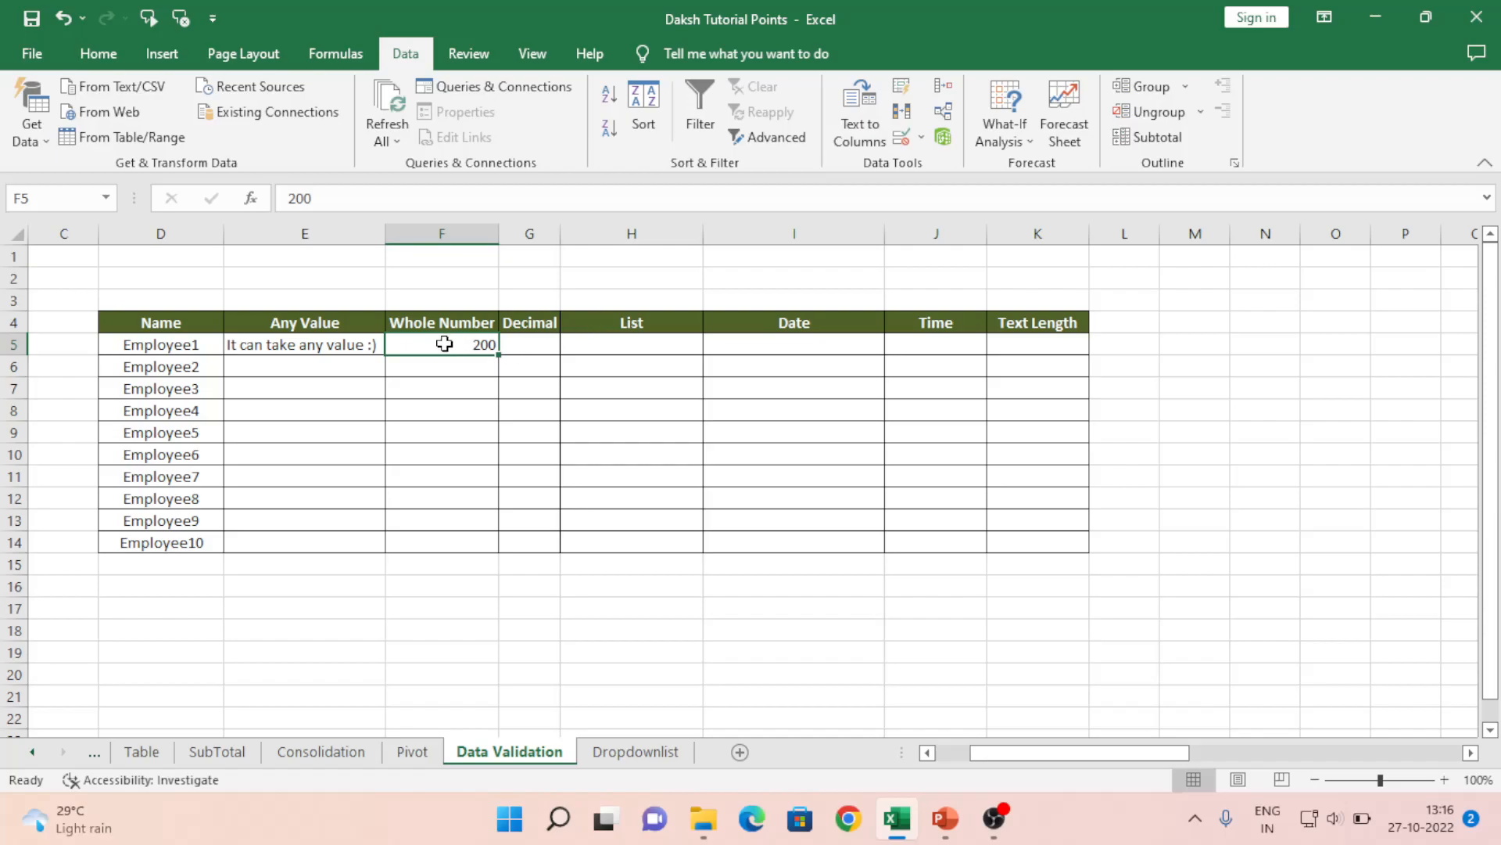
Examine the validation rule on F5 and close it without changes
click(922, 139)
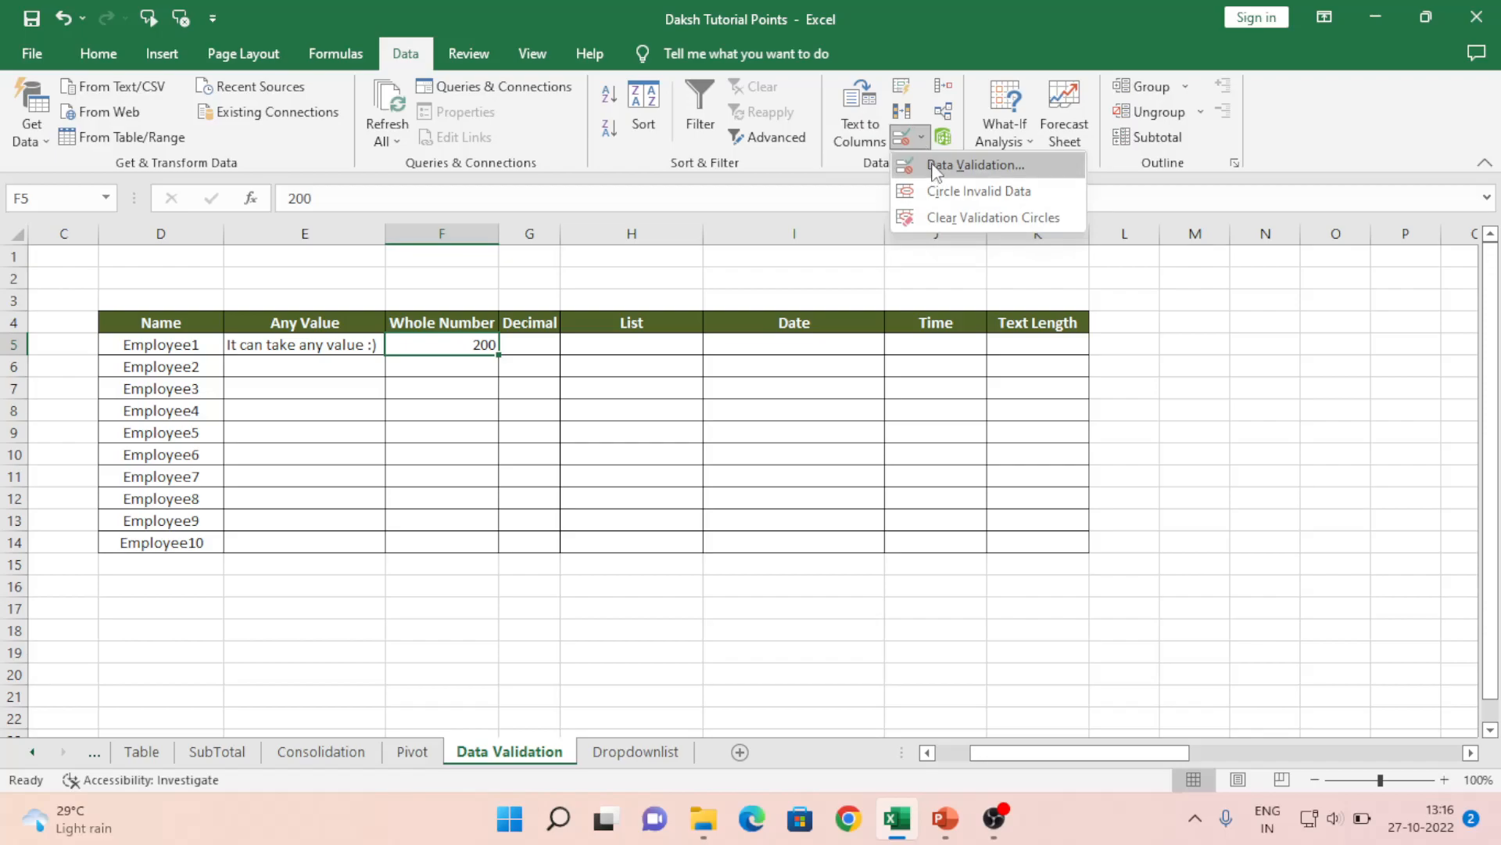
click(936, 167)
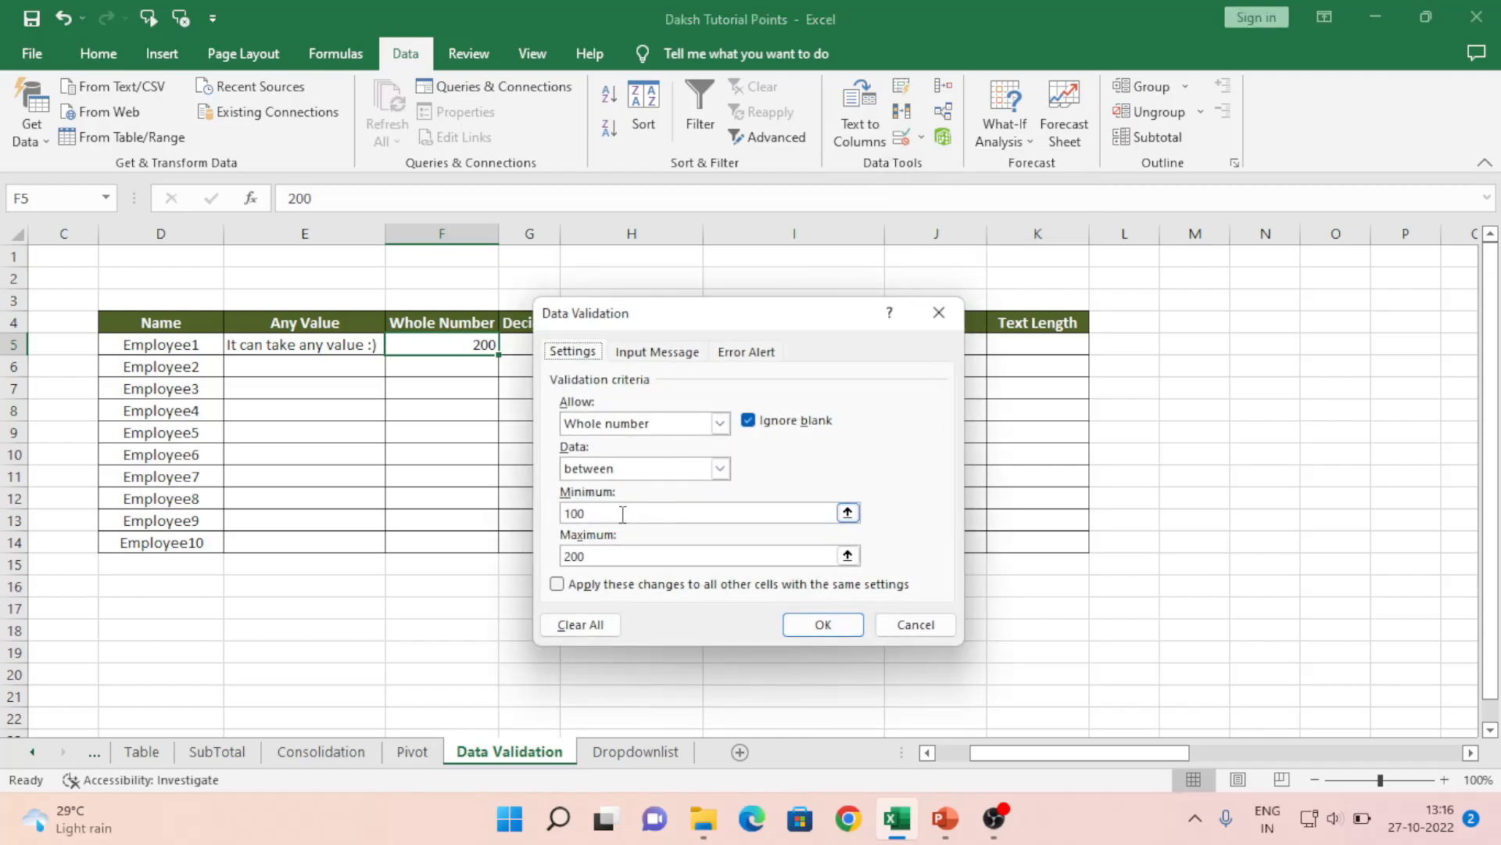
click(921, 625)
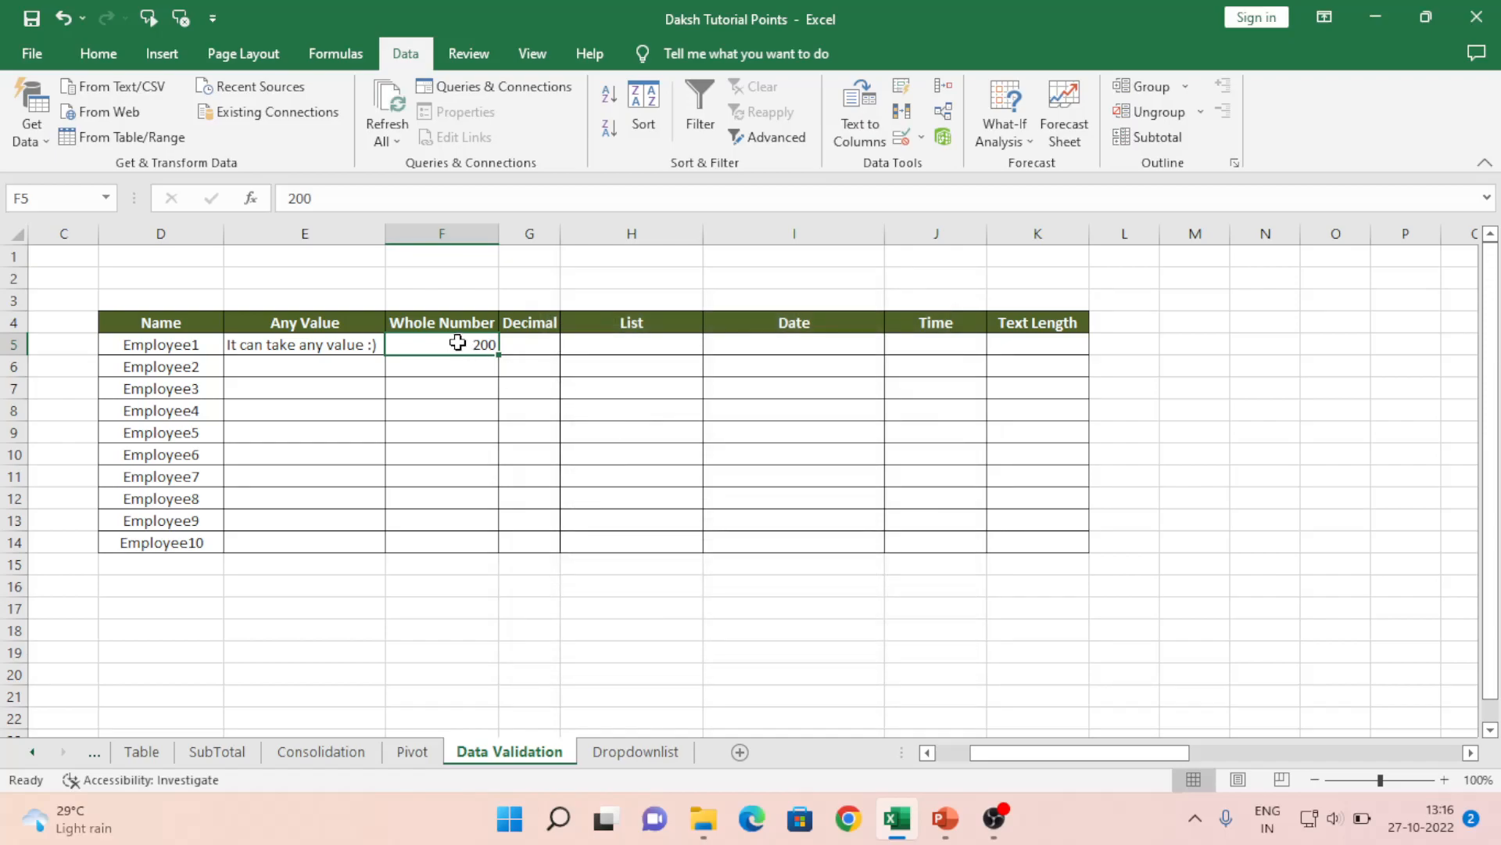
Set Employee1's Whole Number value in F5 to 102, then try 102.5 in its place and cancel that entry
text(102)
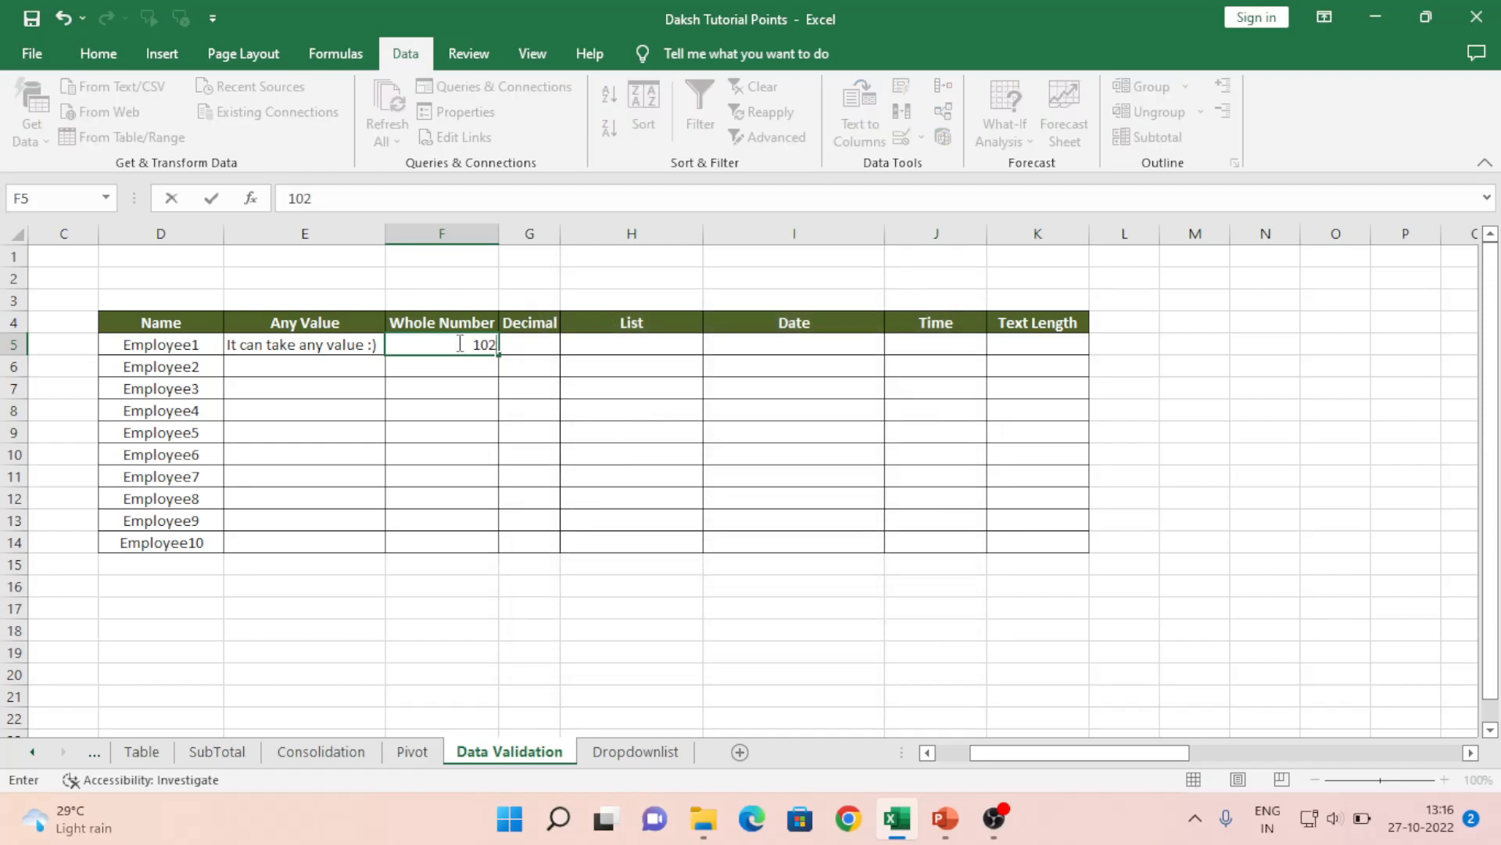
key(Return)
click(457, 343)
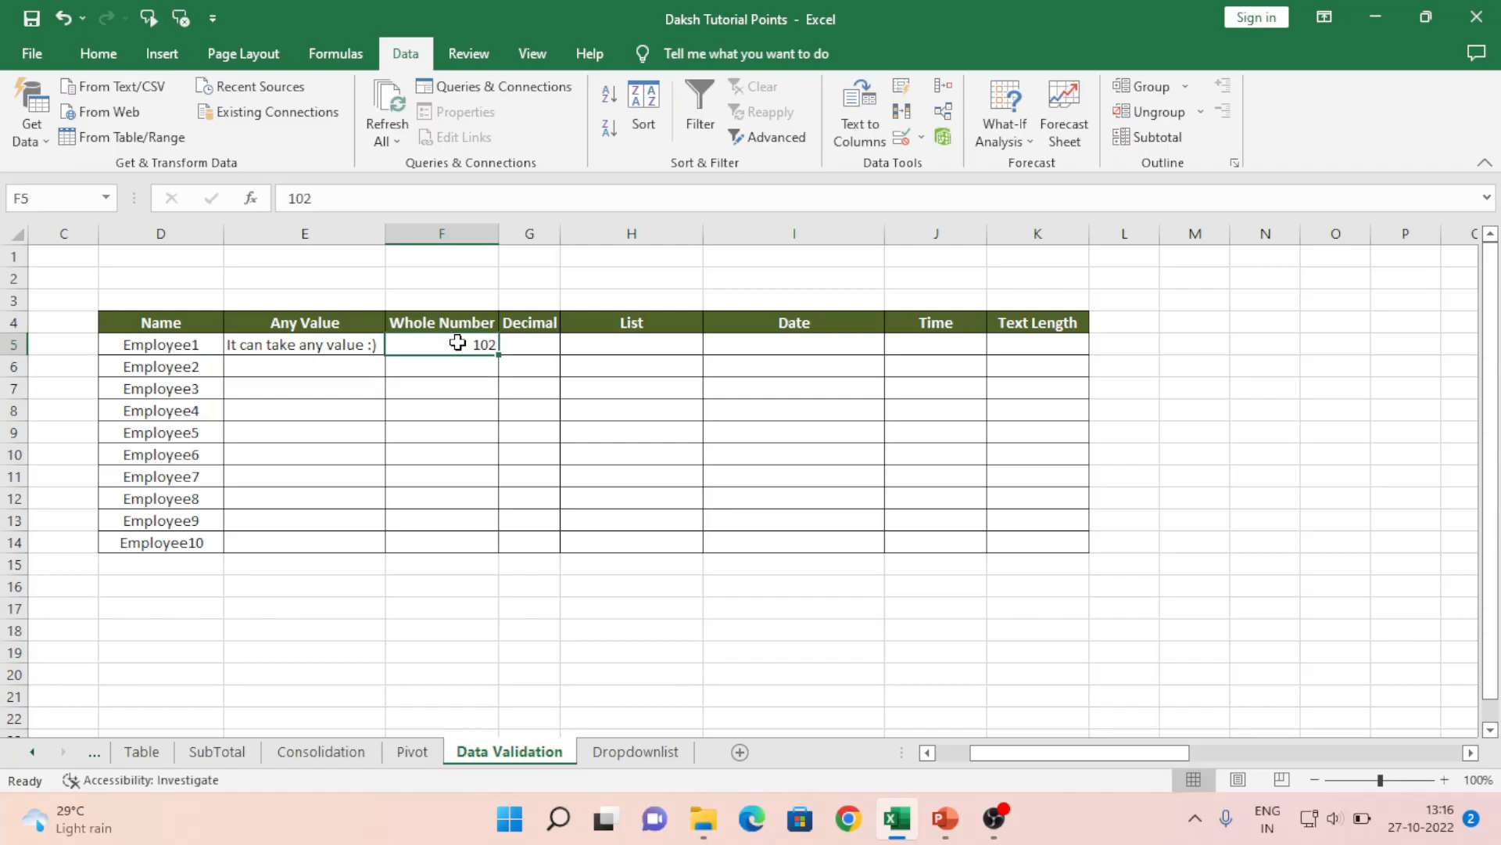
text(102.)
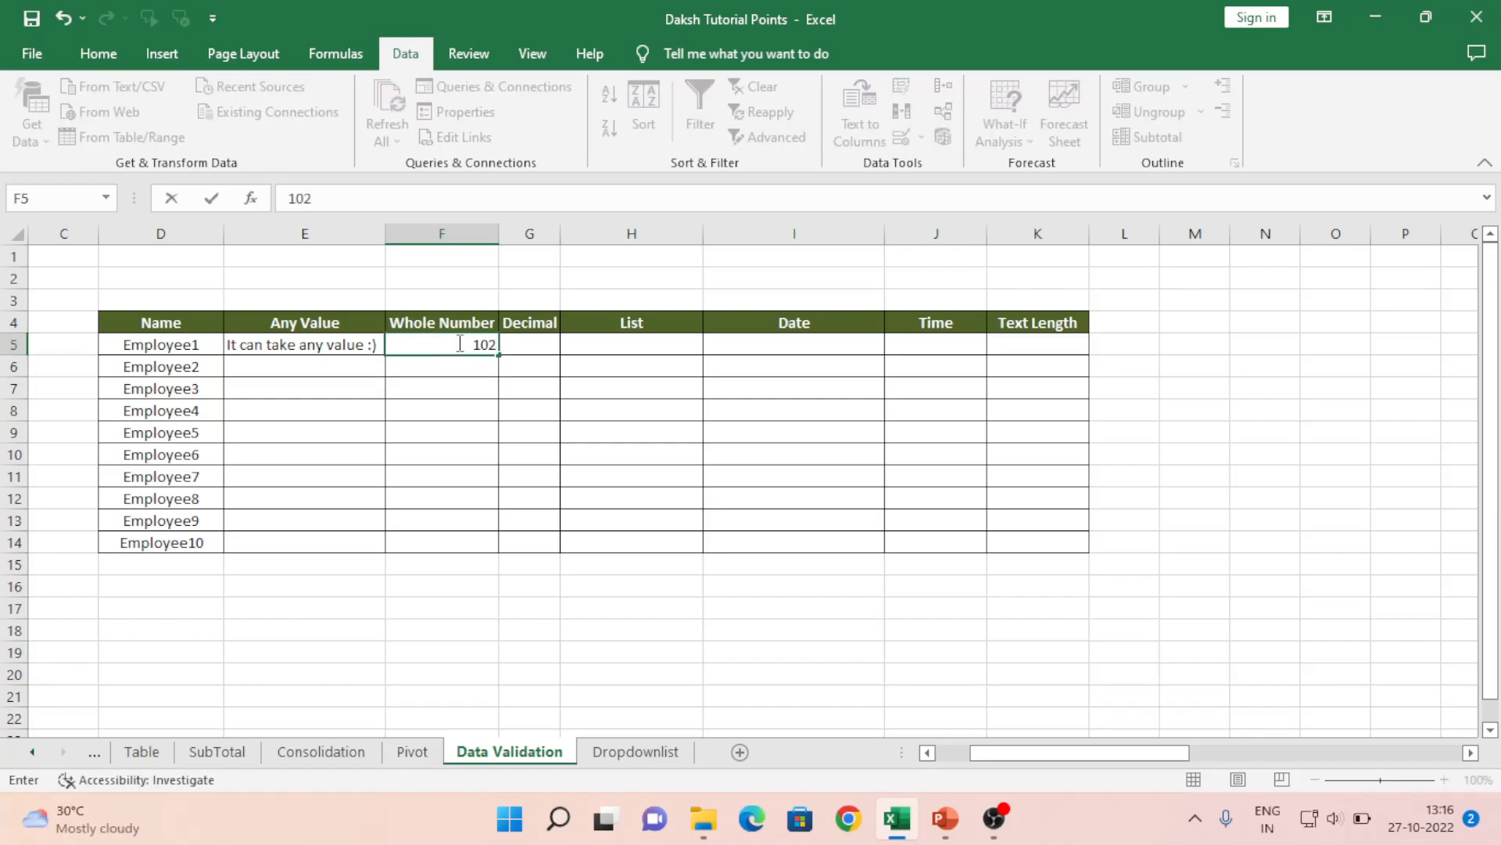
text(5)
key(Return)
key(Escape)
key(Return)
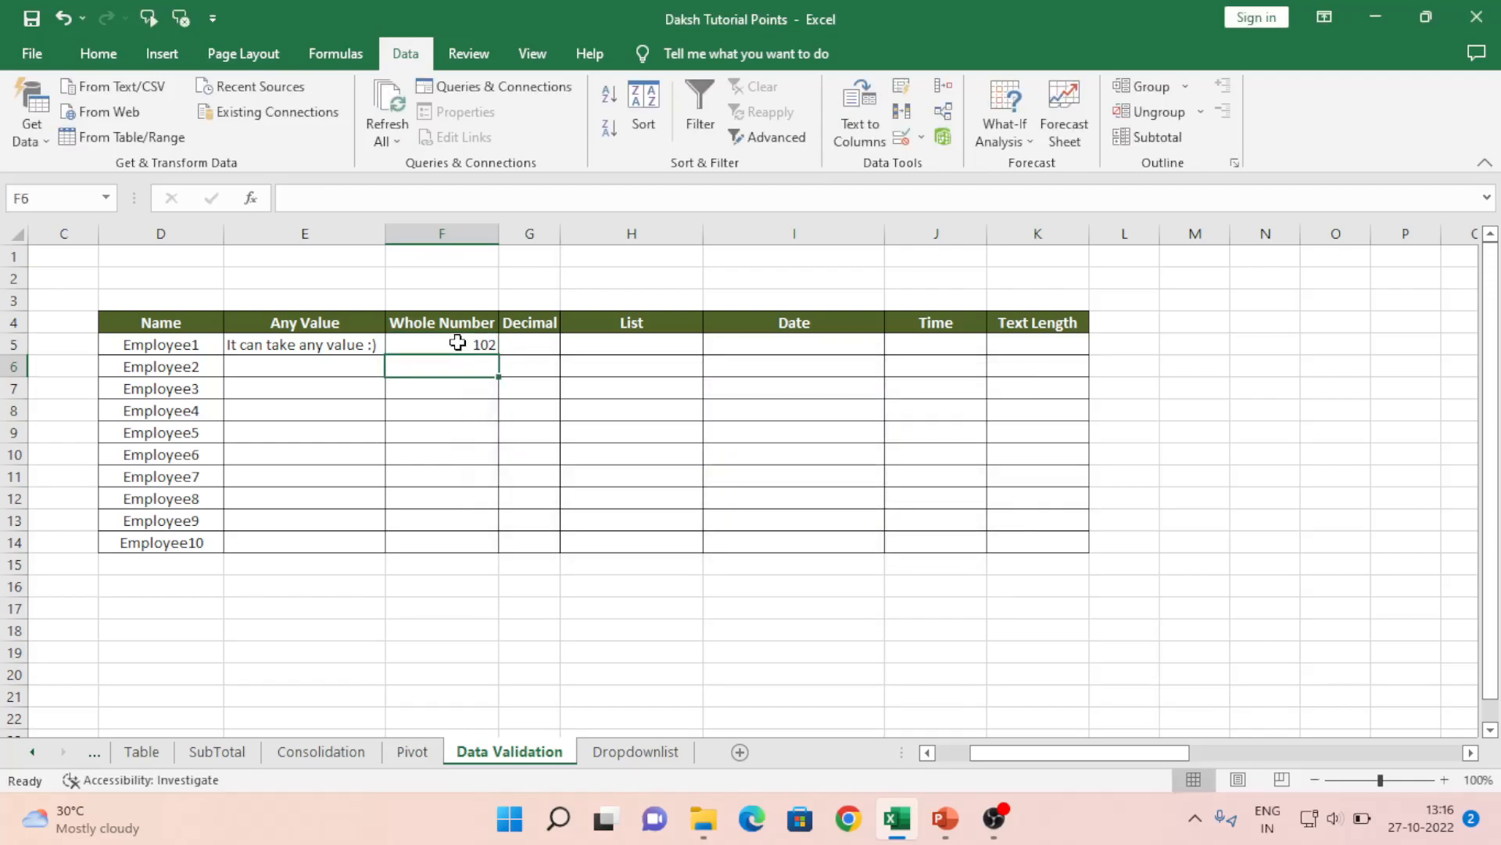
Try a short text sentence in the restricted cell F5 and cancel the entry
click(457, 342)
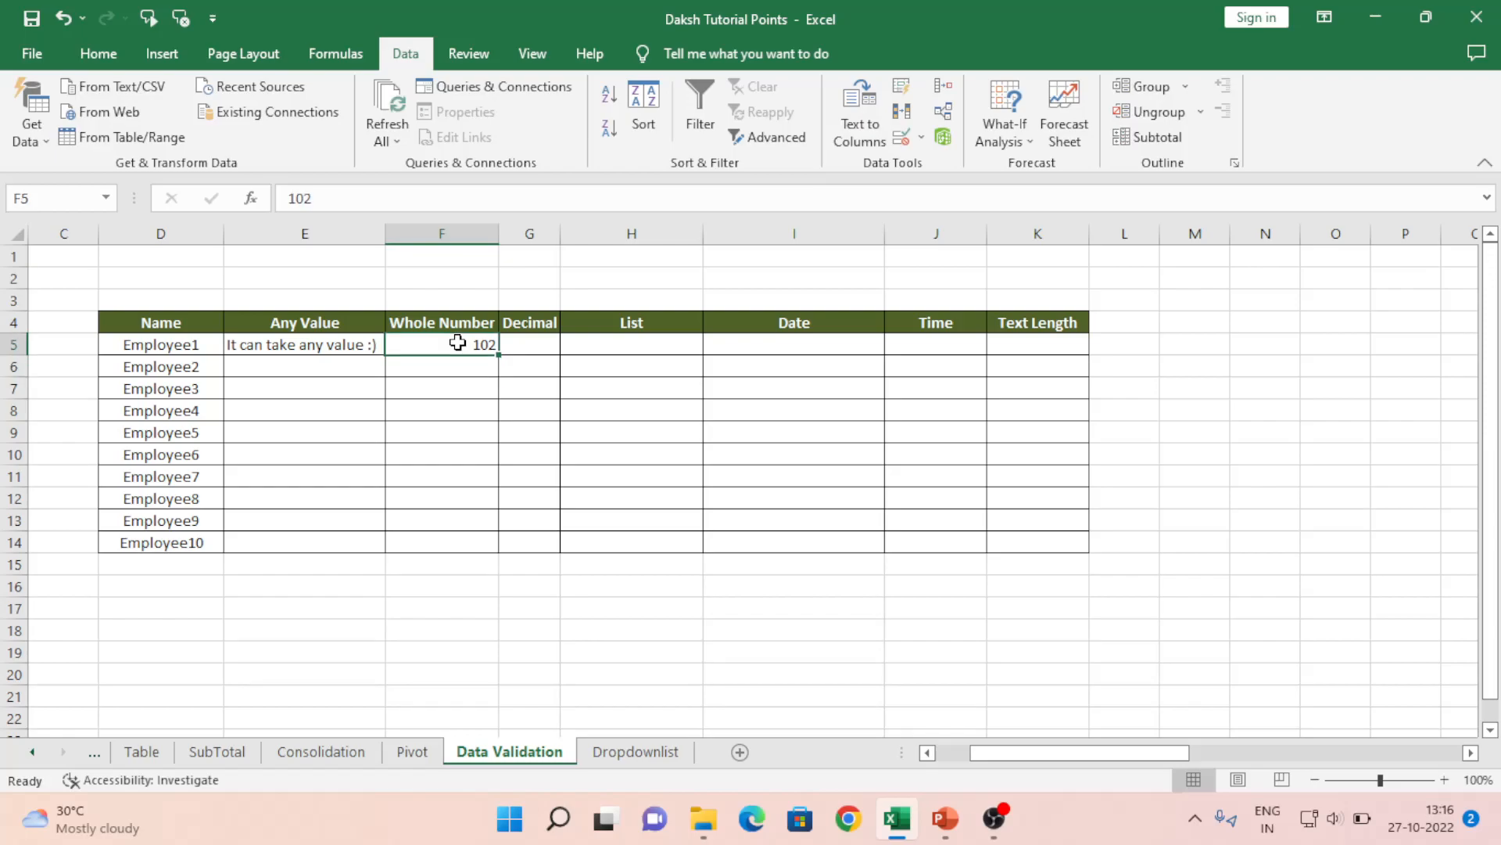
text(This is Daksh)
key(Return)
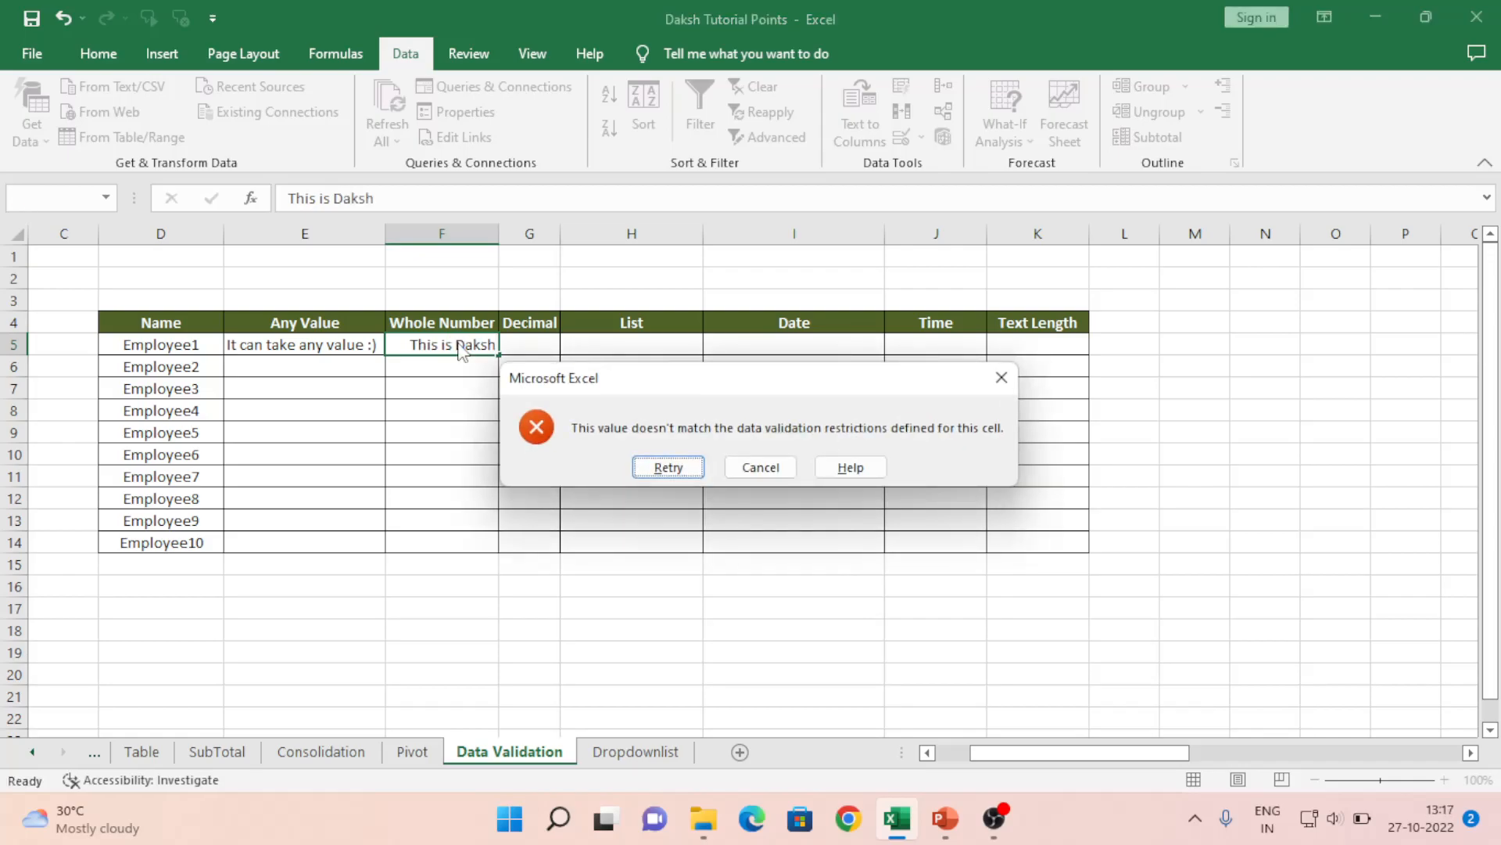
key(Escape)
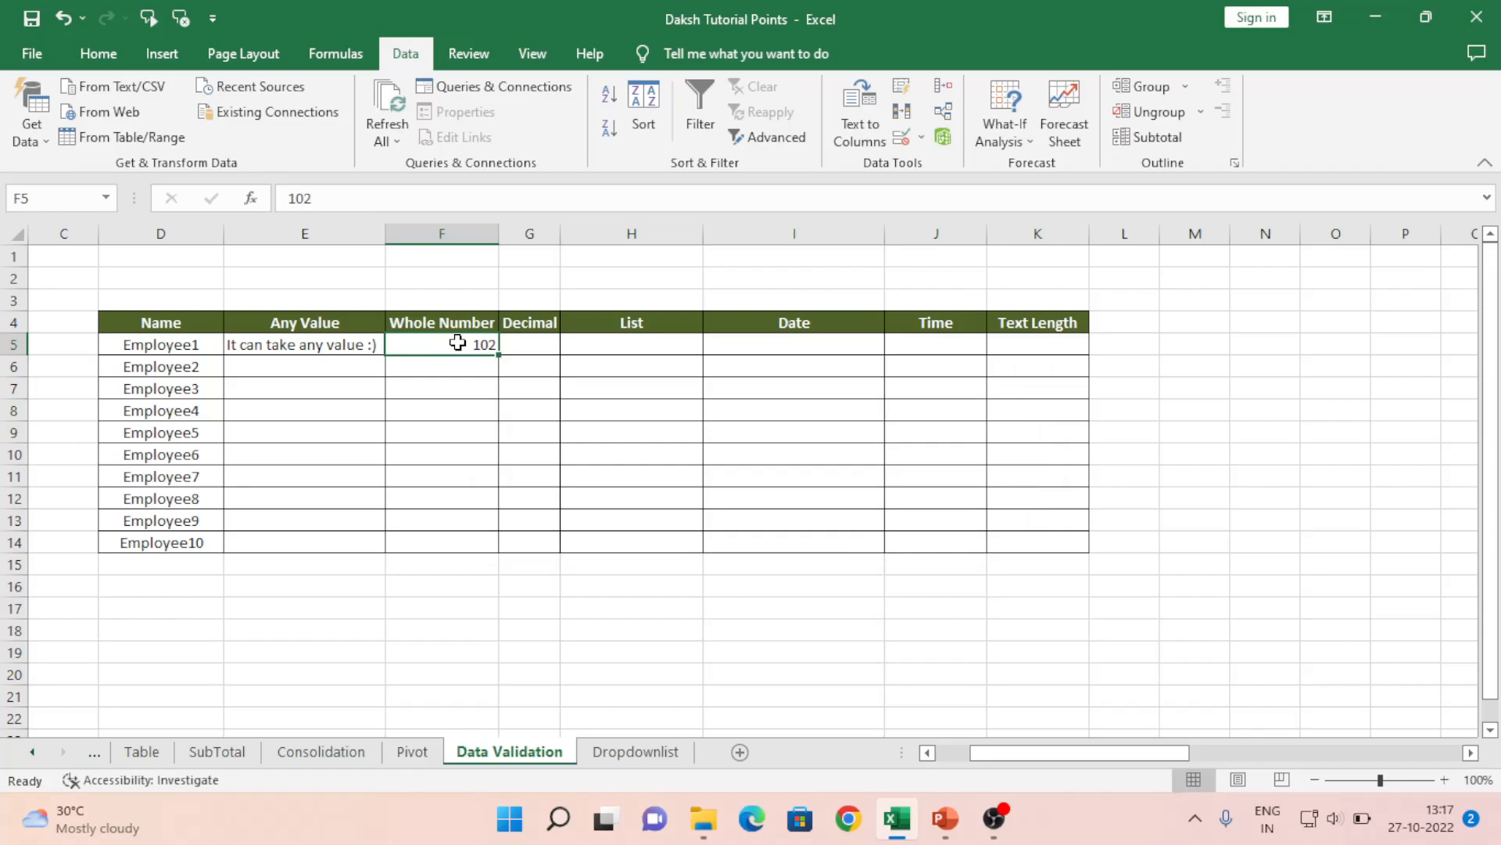
key(Return)
click(457, 343)
Enter the decimal 100.2 in Employee2's Whole Number cell F6
click(447, 367)
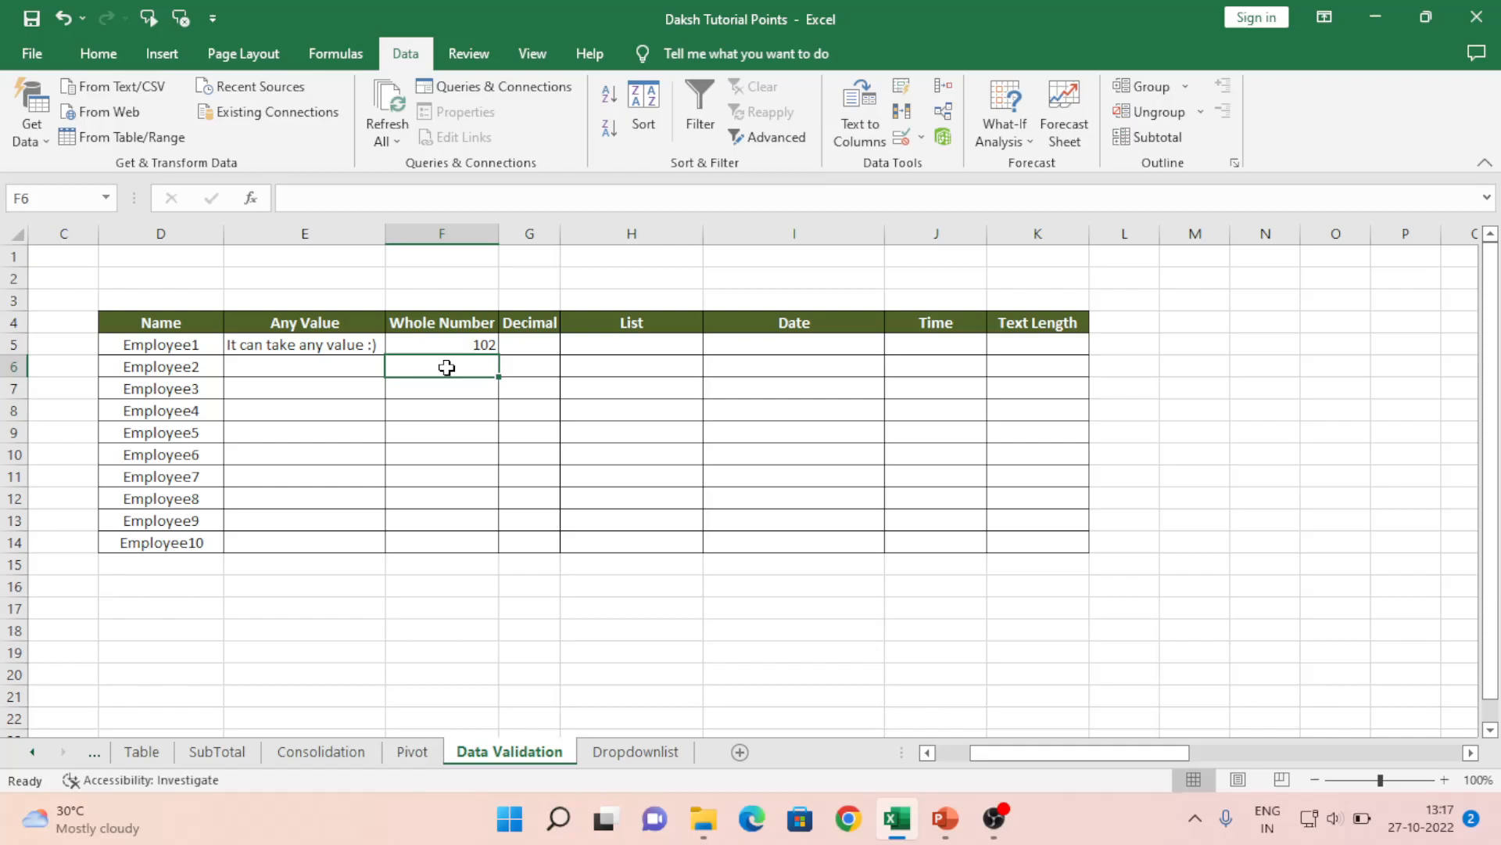
text(100.2)
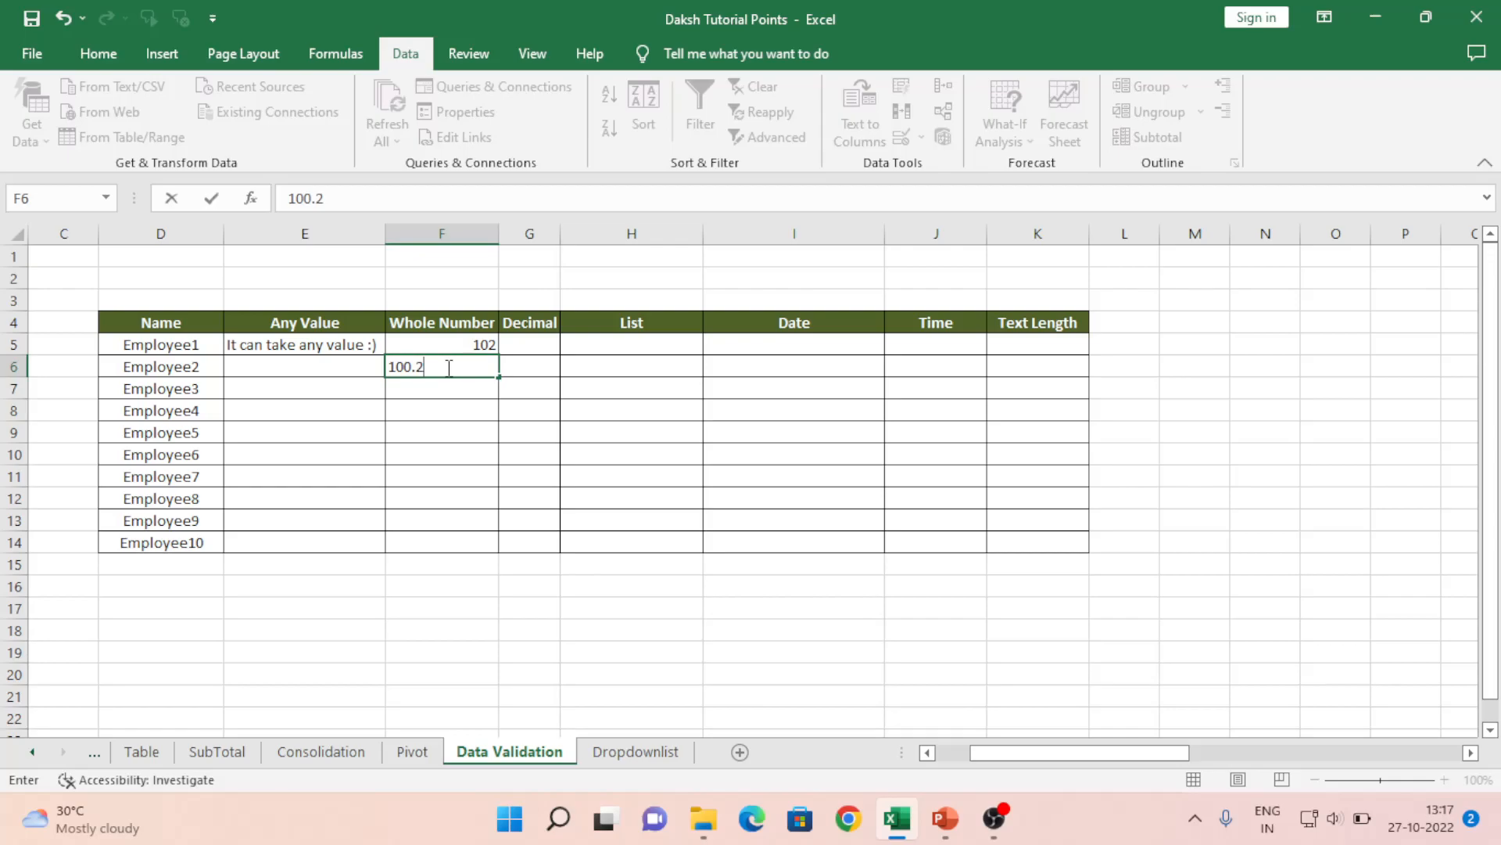
key(Return)
Replace Employee2's entry in F6 with "This will be also valid" and clear the cell
click(446, 368)
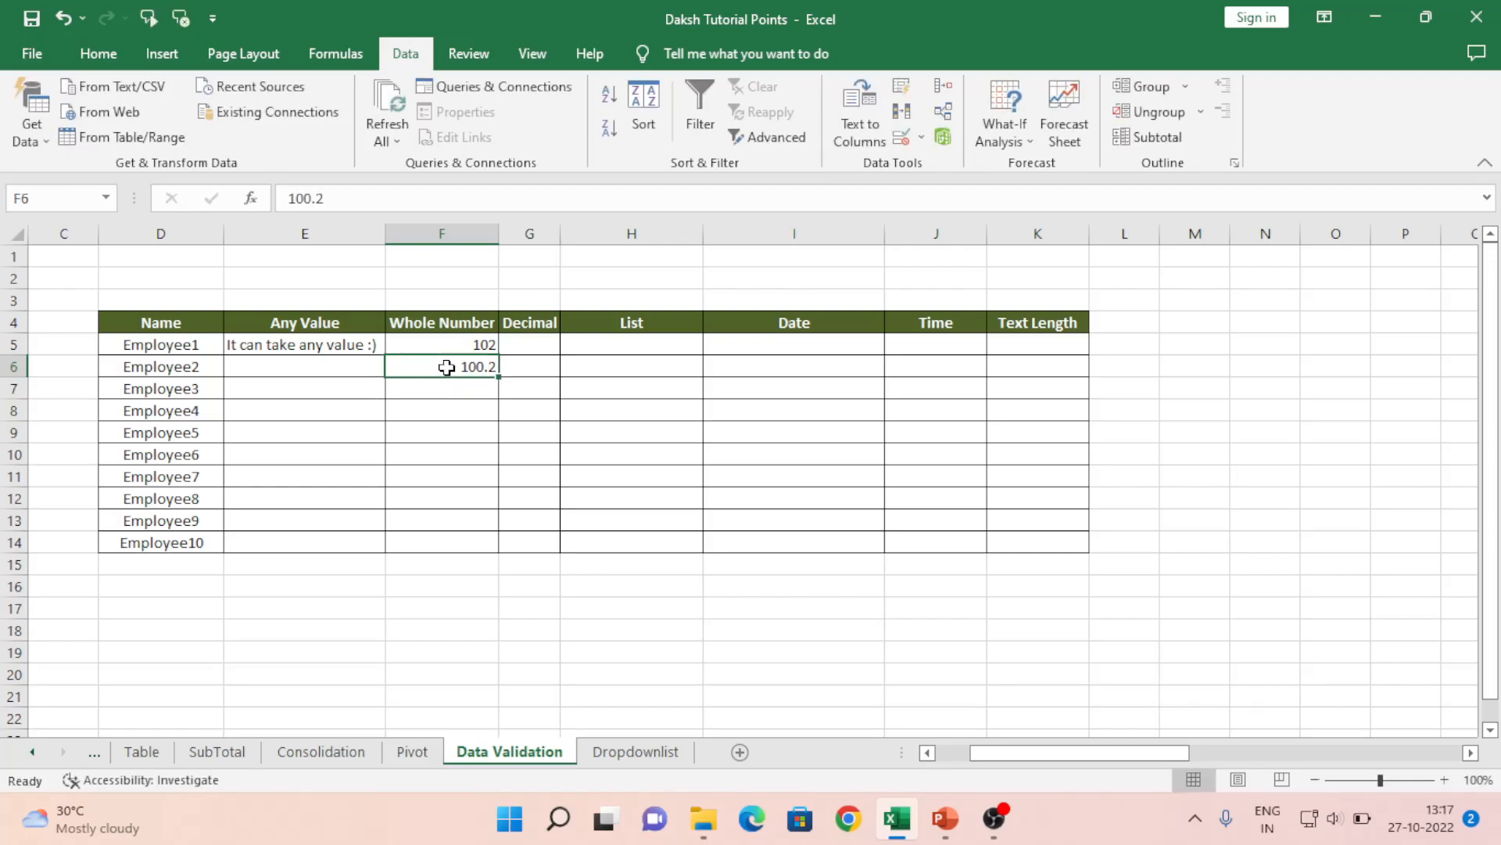
text(This )
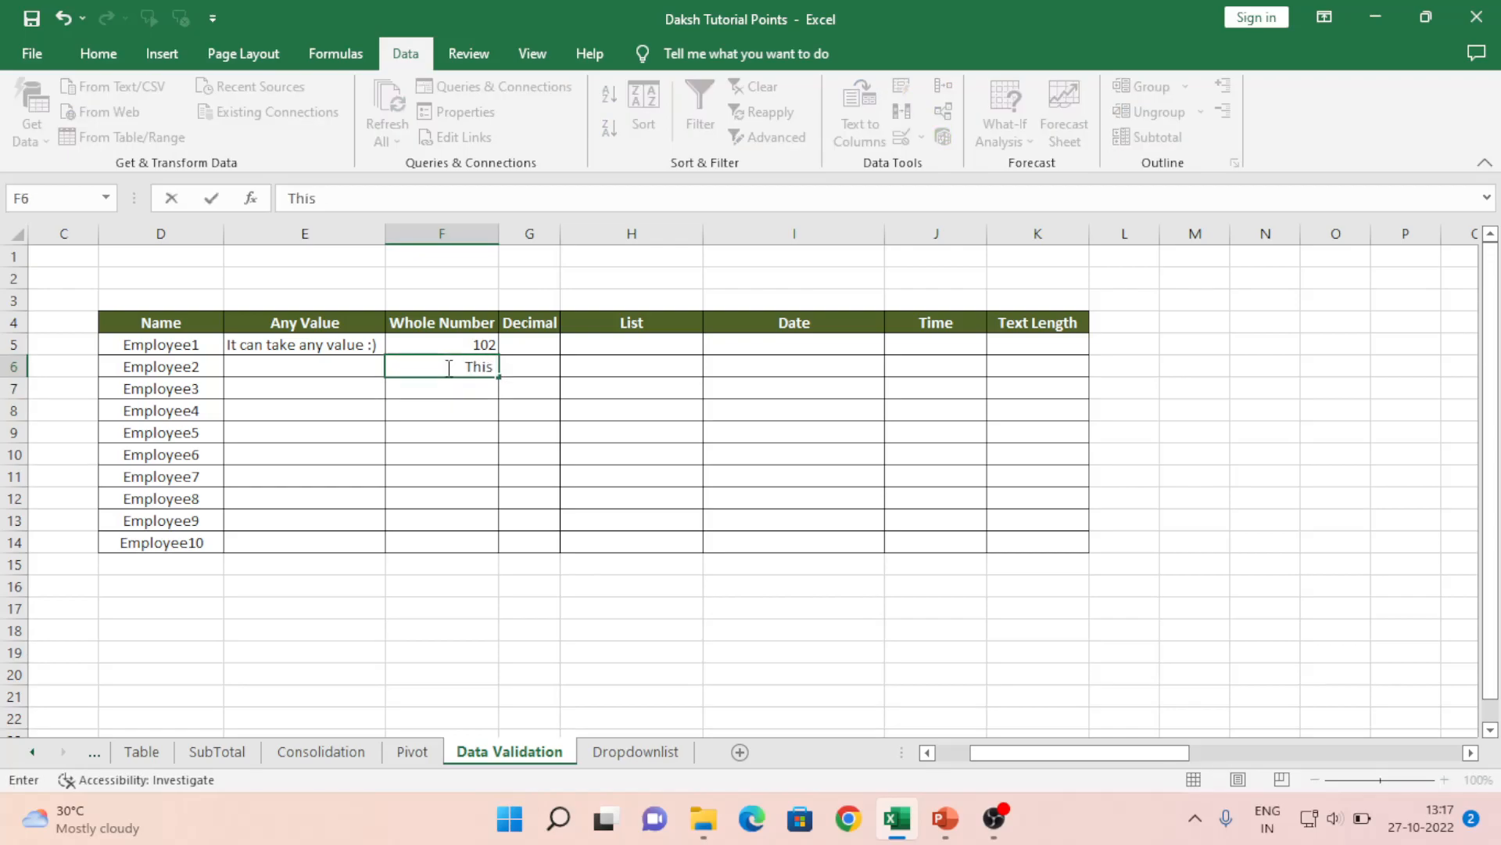
text(will be a)
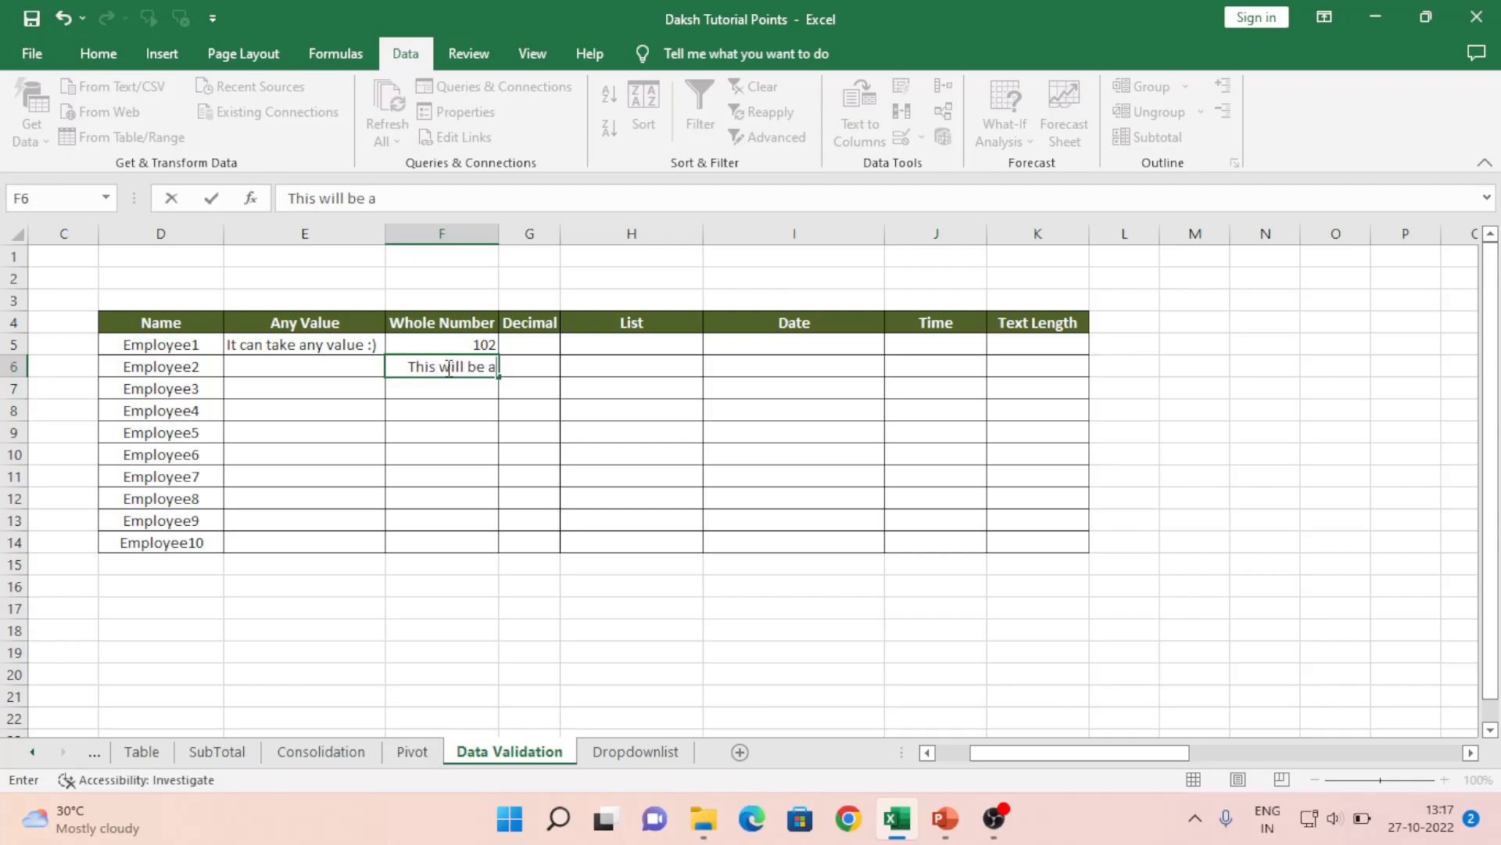
text(lso valid)
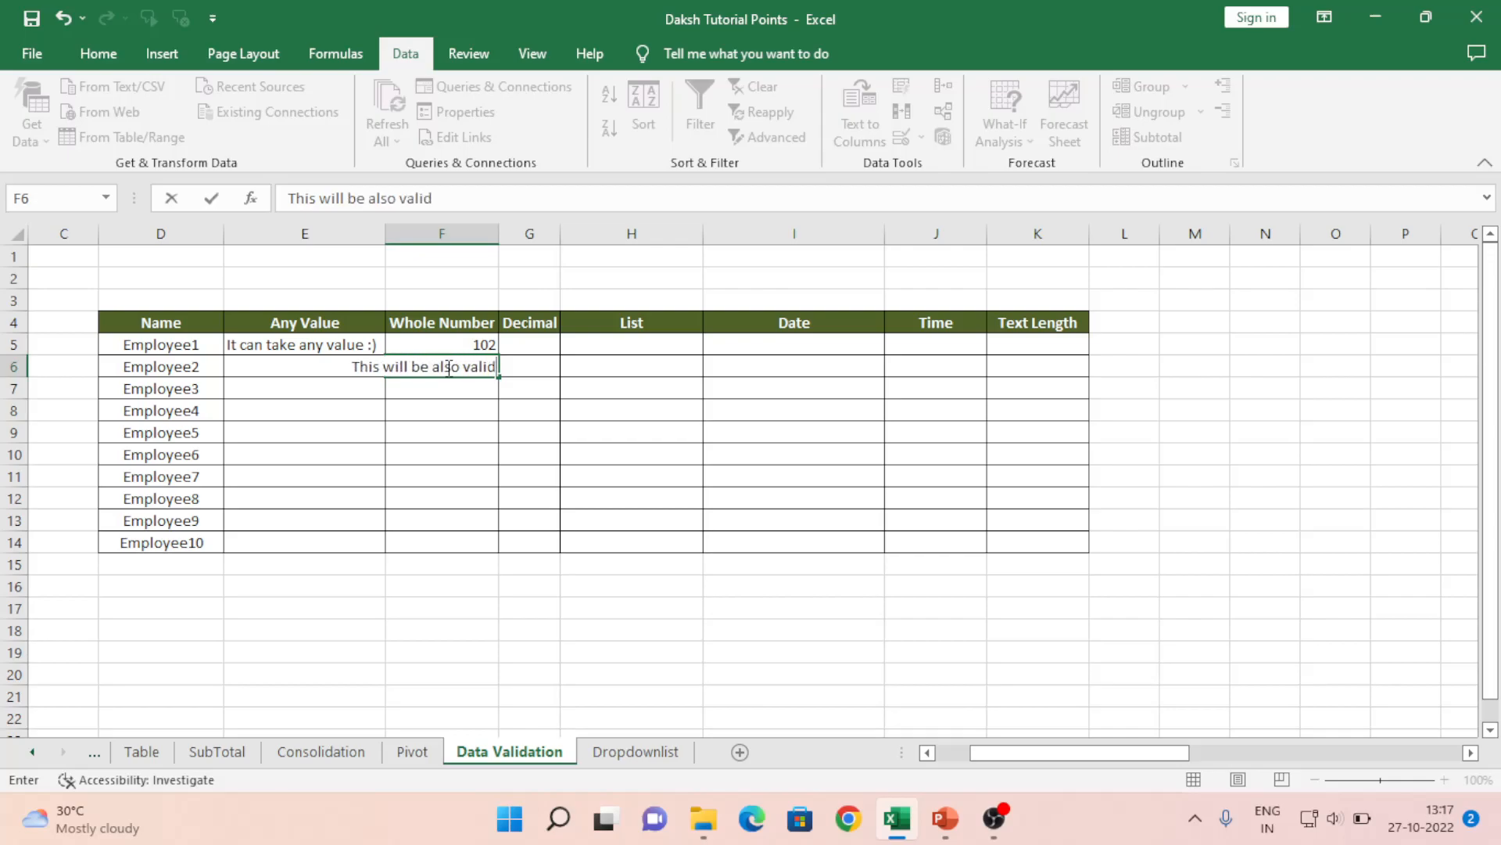
key(Return)
click(449, 368)
key(BackSpace)
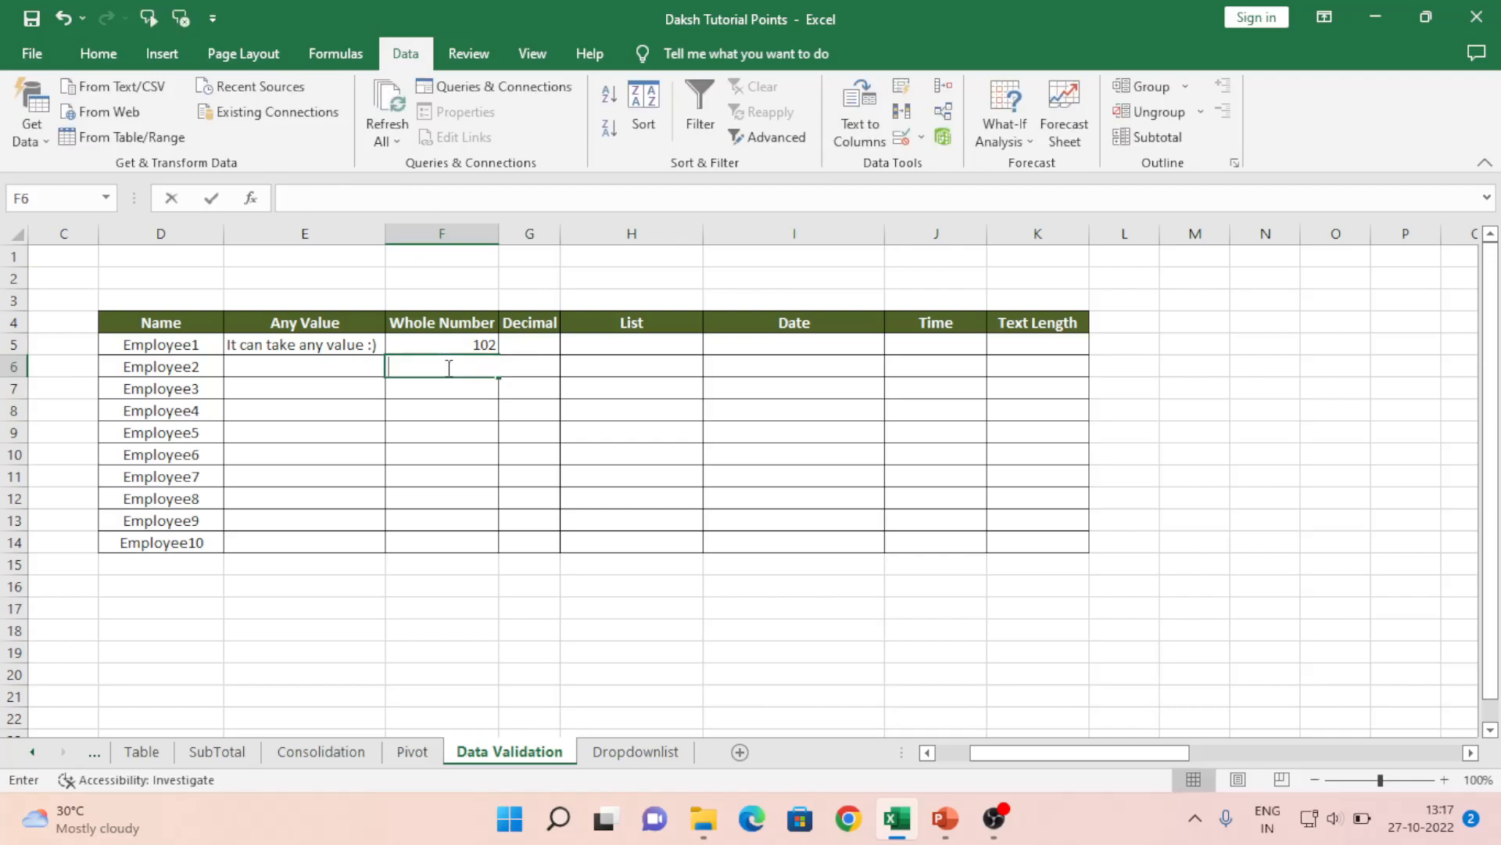
key(Up)
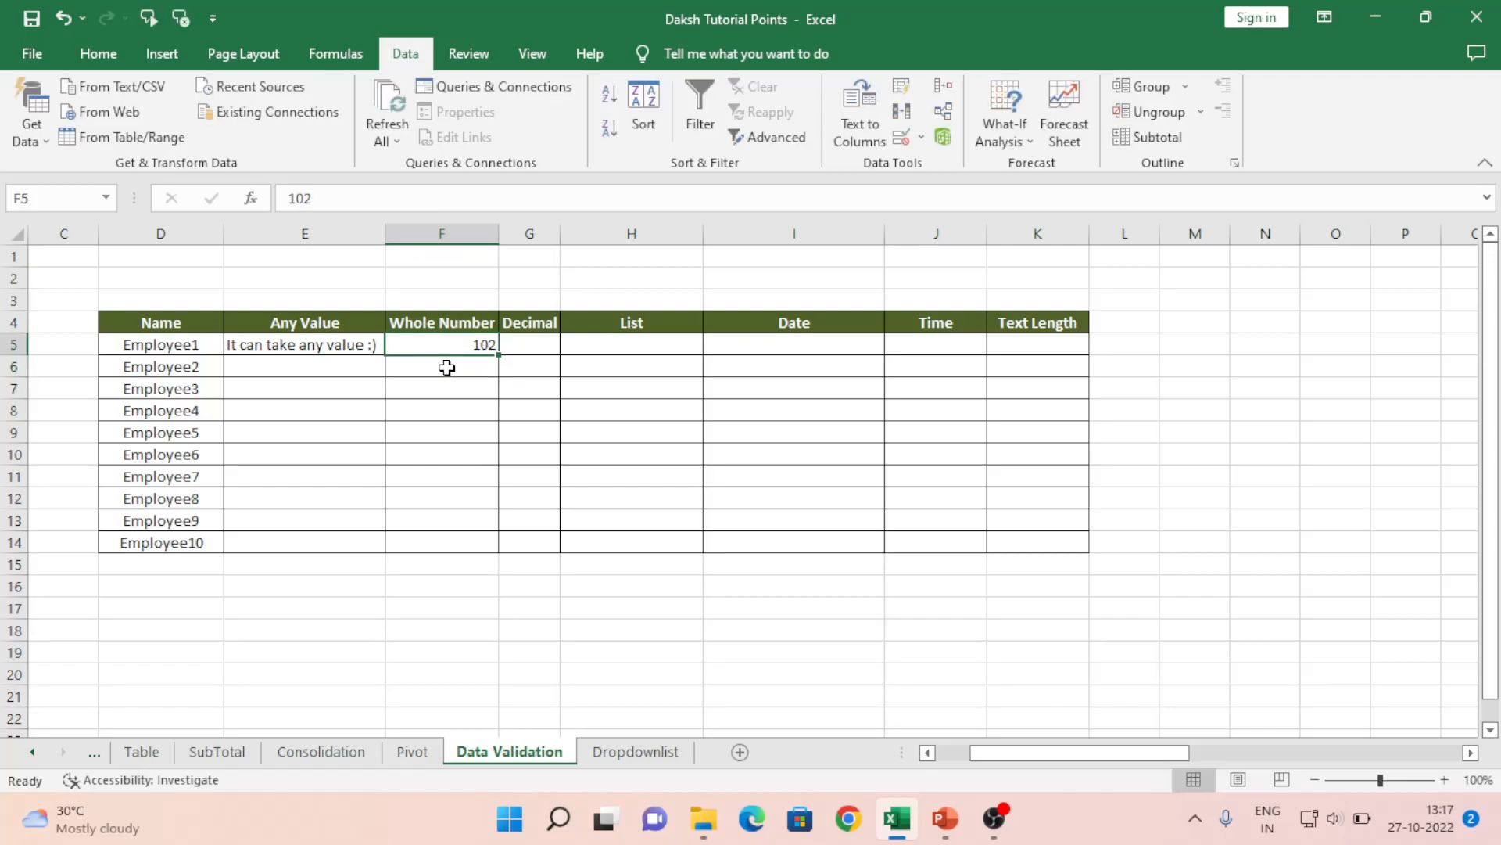
Extend the whole-number validation between 100 and 200 to all employees' Whole Number cells, F5 through F14
key(shift+Down)
key(shift+Down)
key(shift+Down)
key(shift+Down)
key(shift+Down)
key(shift+Down)
key(shift+Down)
key(shift+Down)
key(shift+Down)
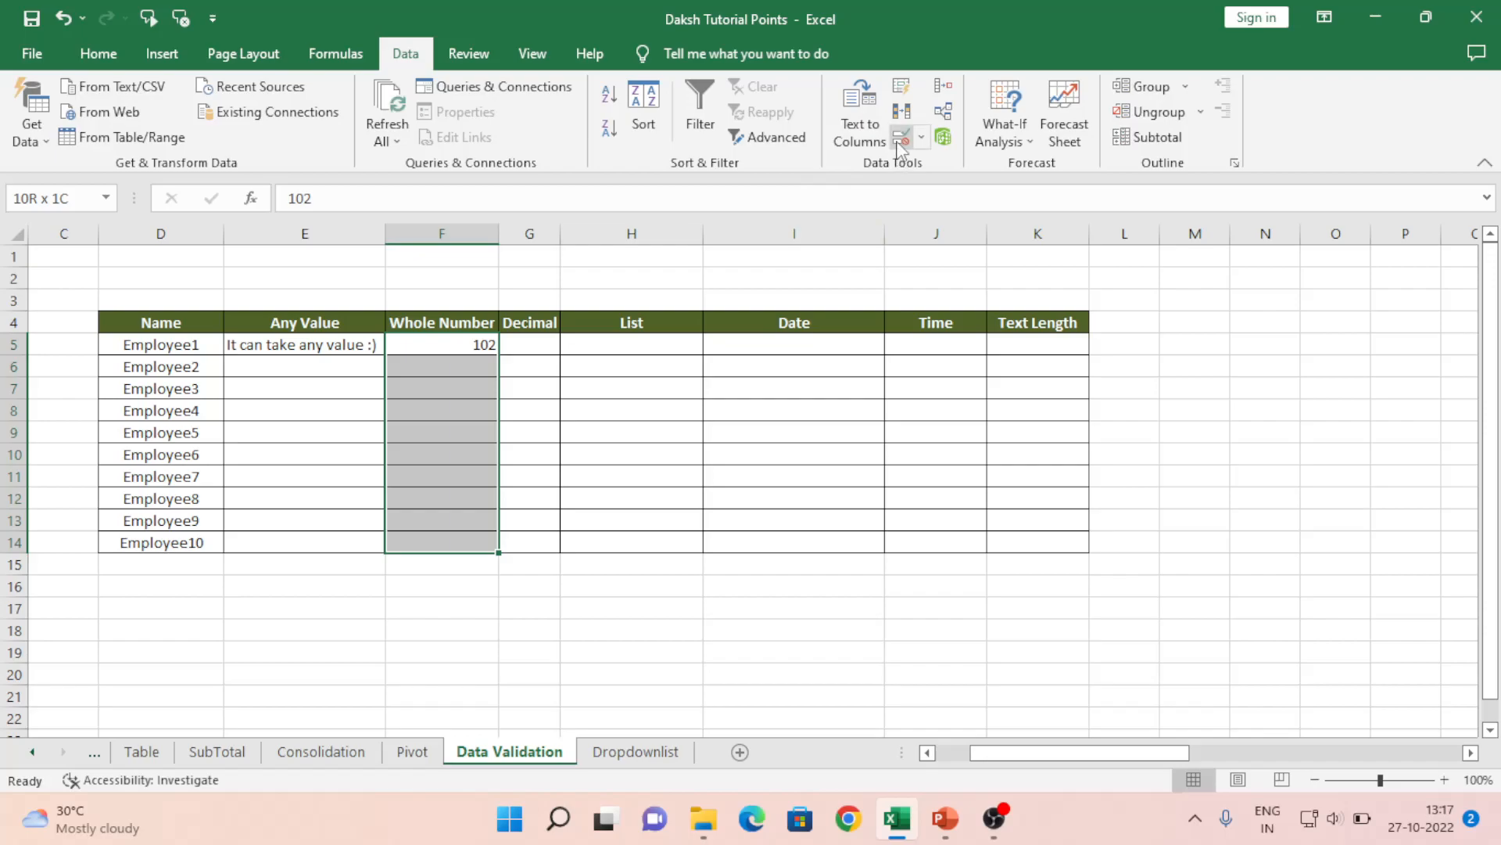
click(922, 136)
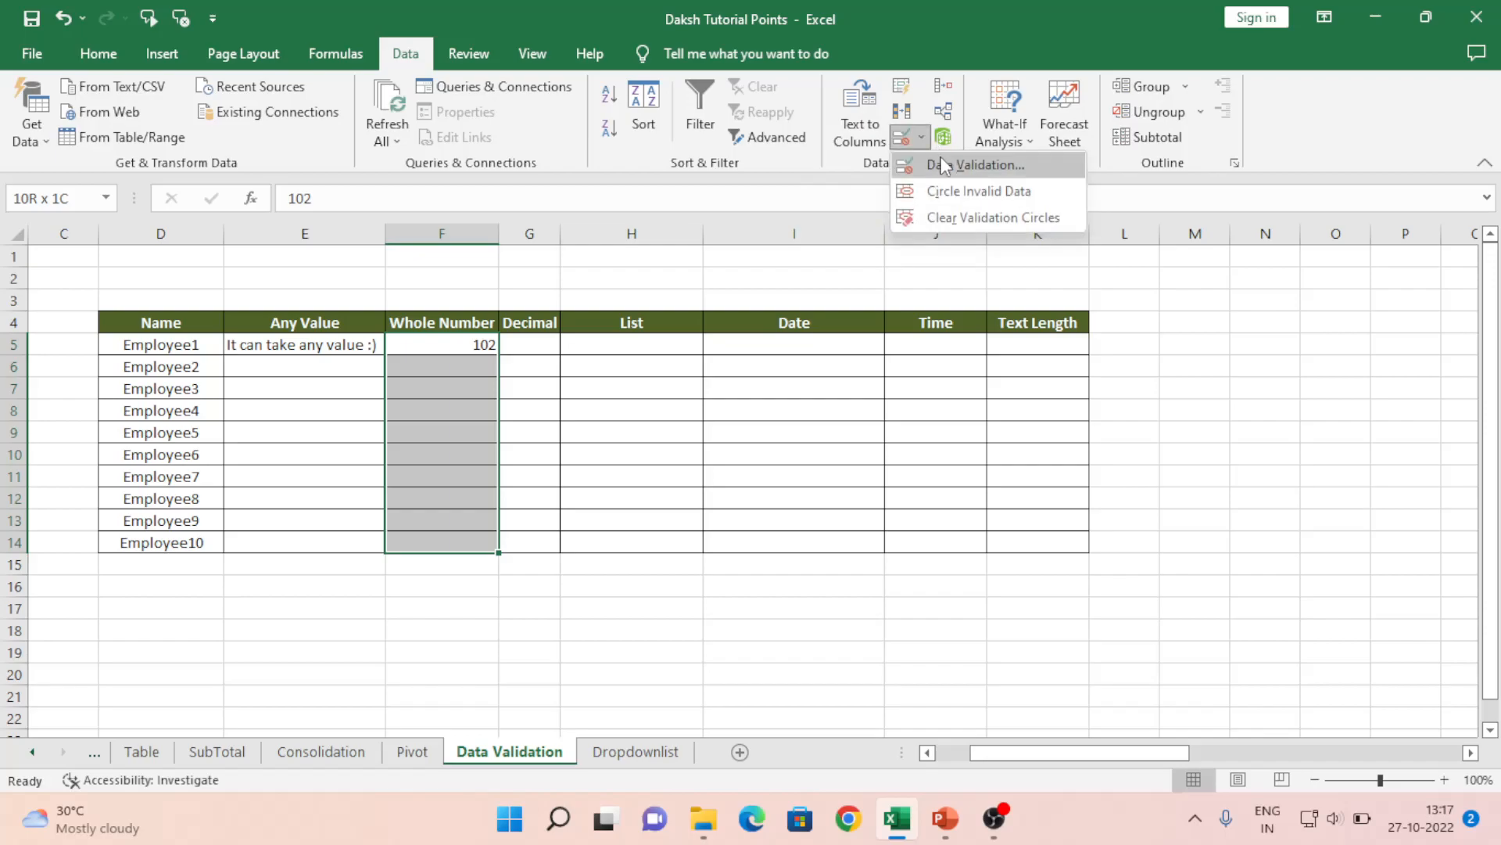
click(943, 164)
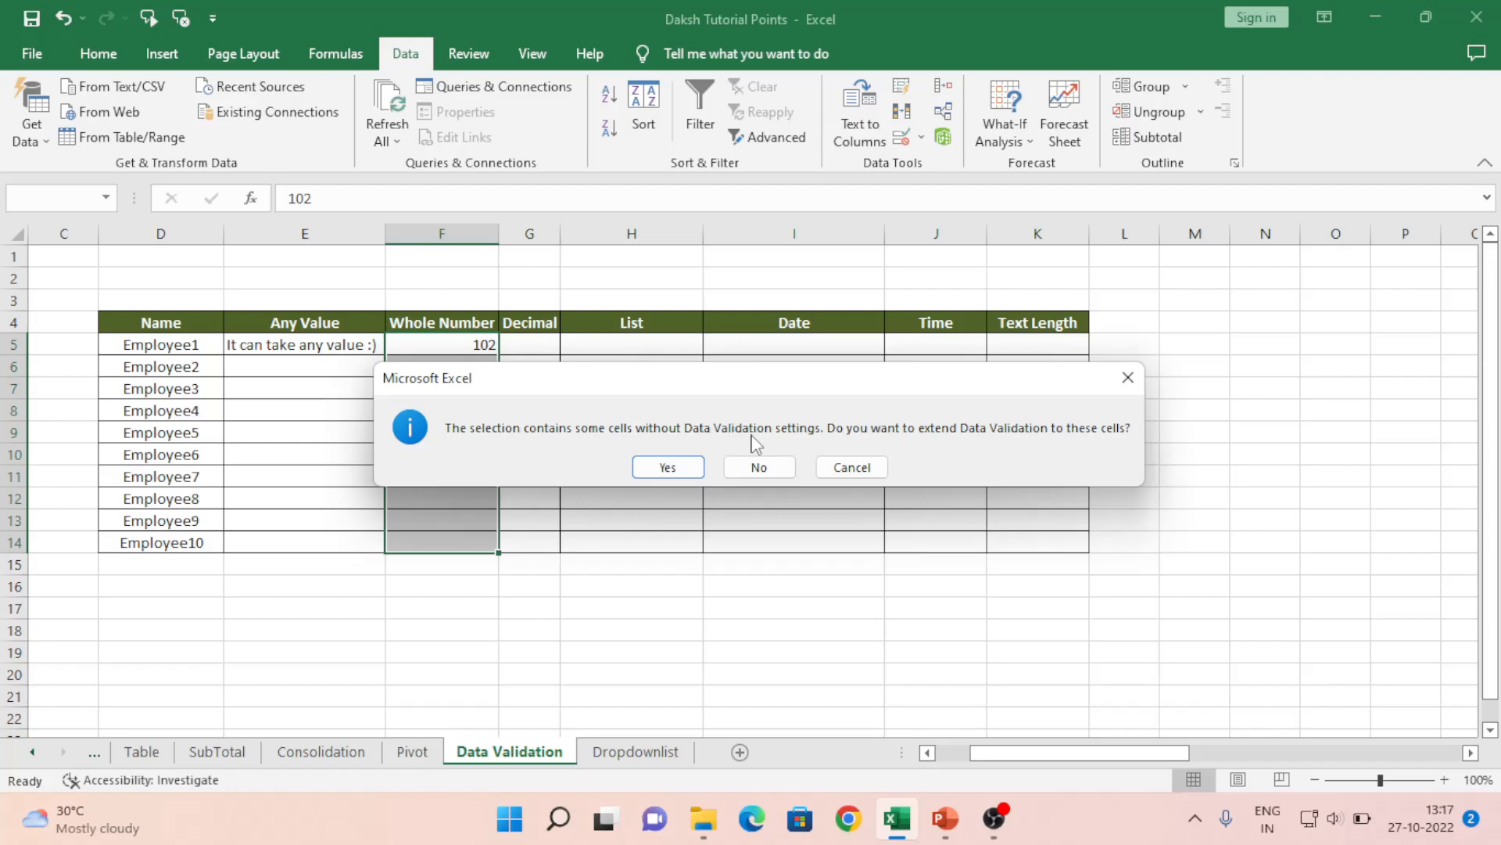
click(698, 468)
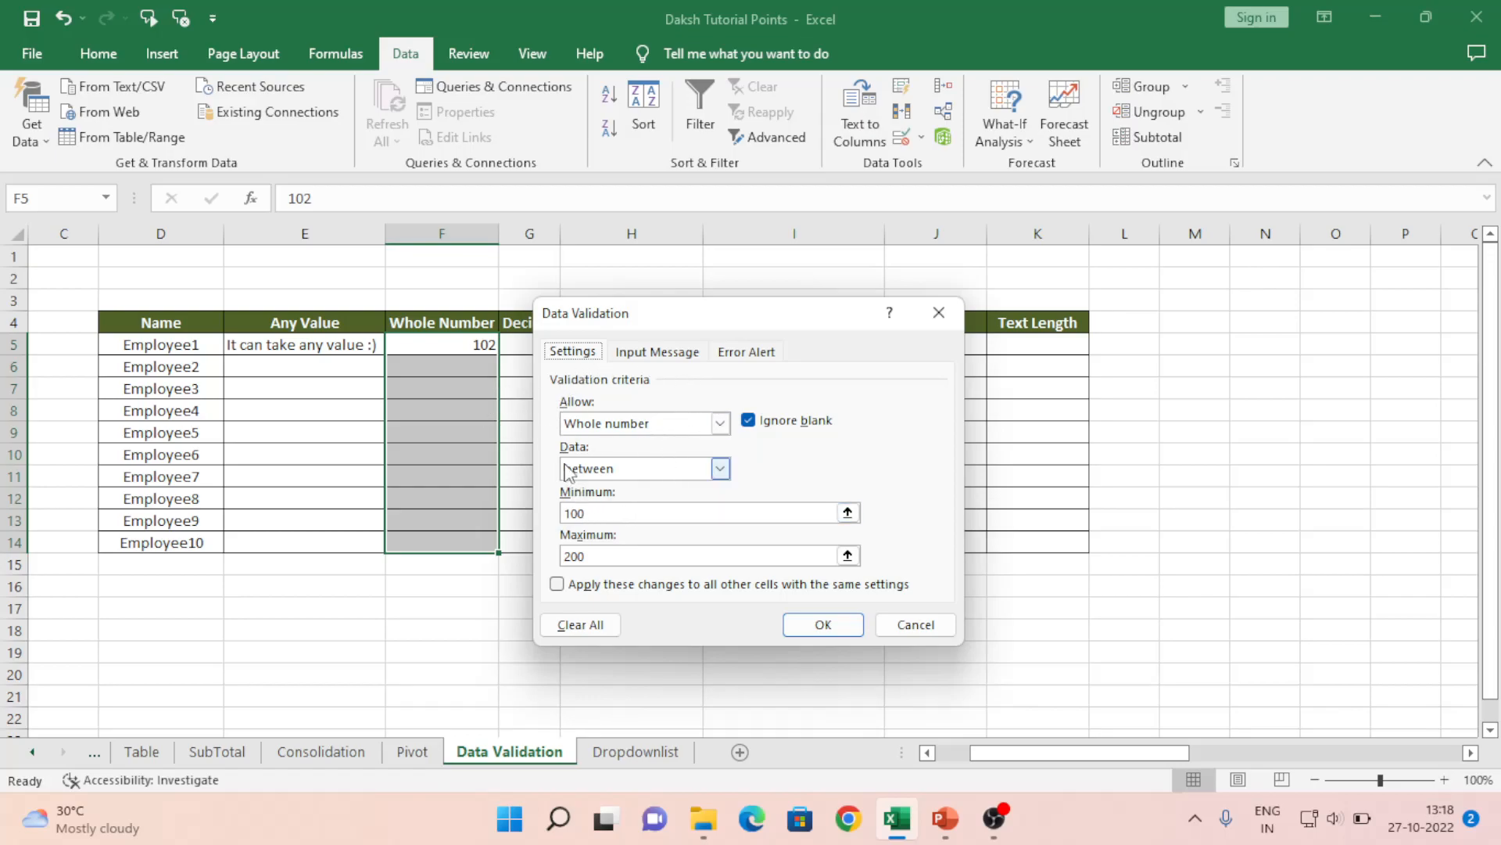
click(825, 624)
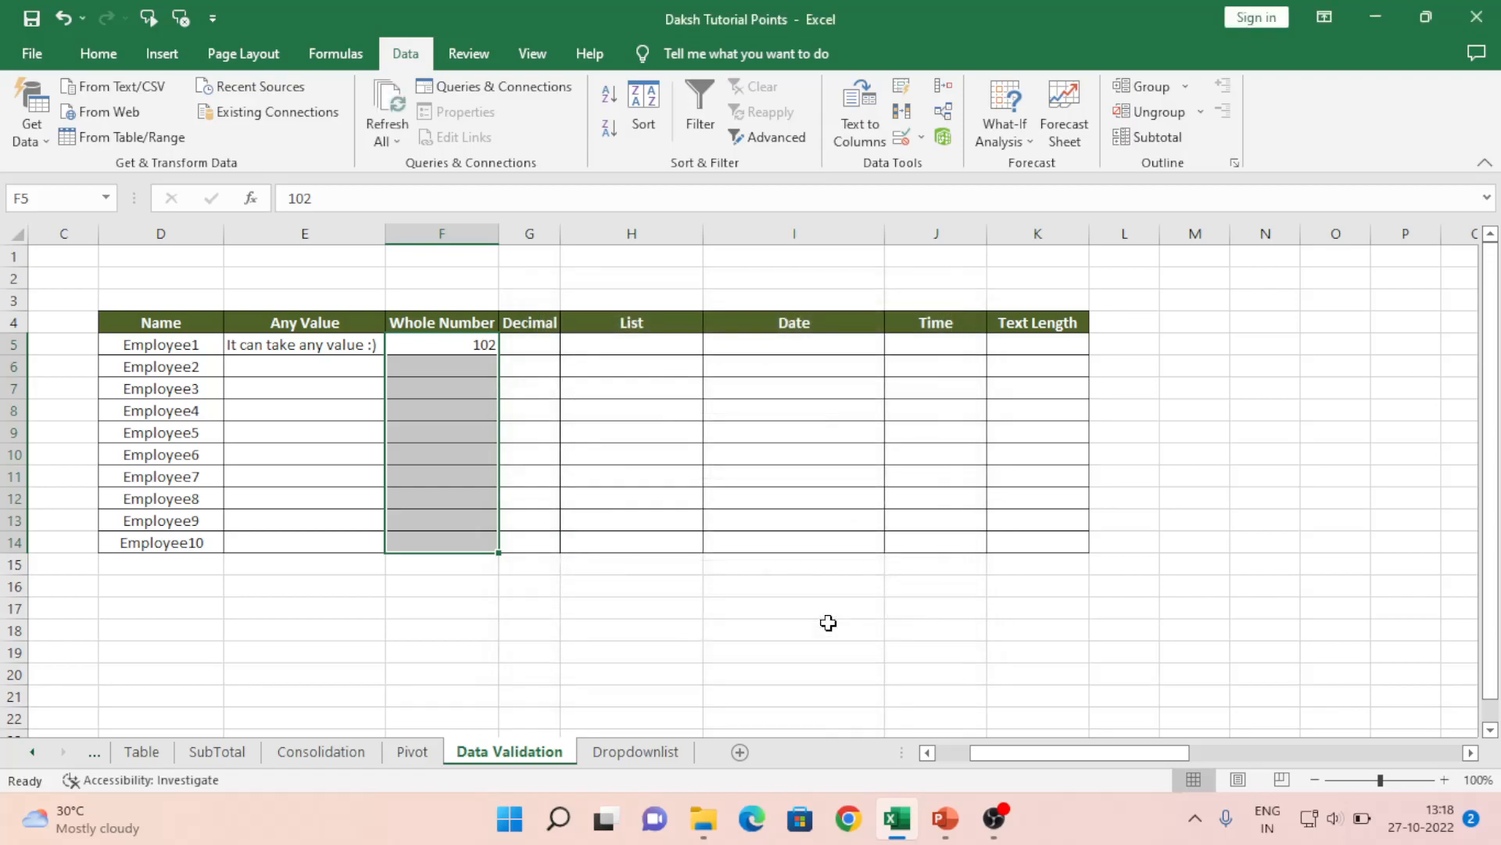
click(476, 347)
key(Down)
key(Down)
key(Down)
key(Down)
key(Down)
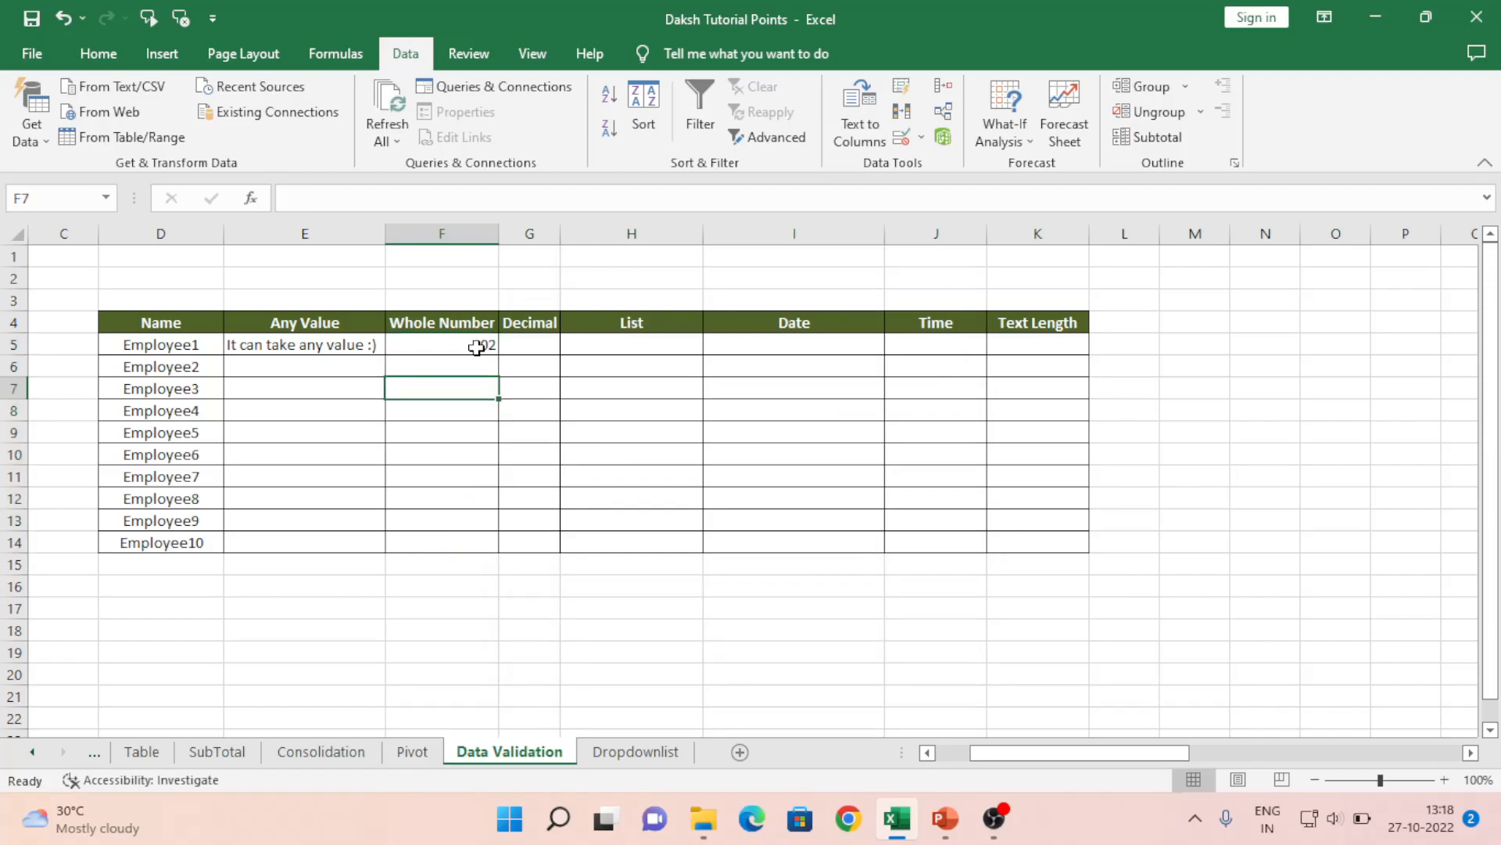
Try the text "this will not take" in Employee2's Whole Number cell F6 and erase it
key(Up)
key(Up)
key(Up)
key(Up)
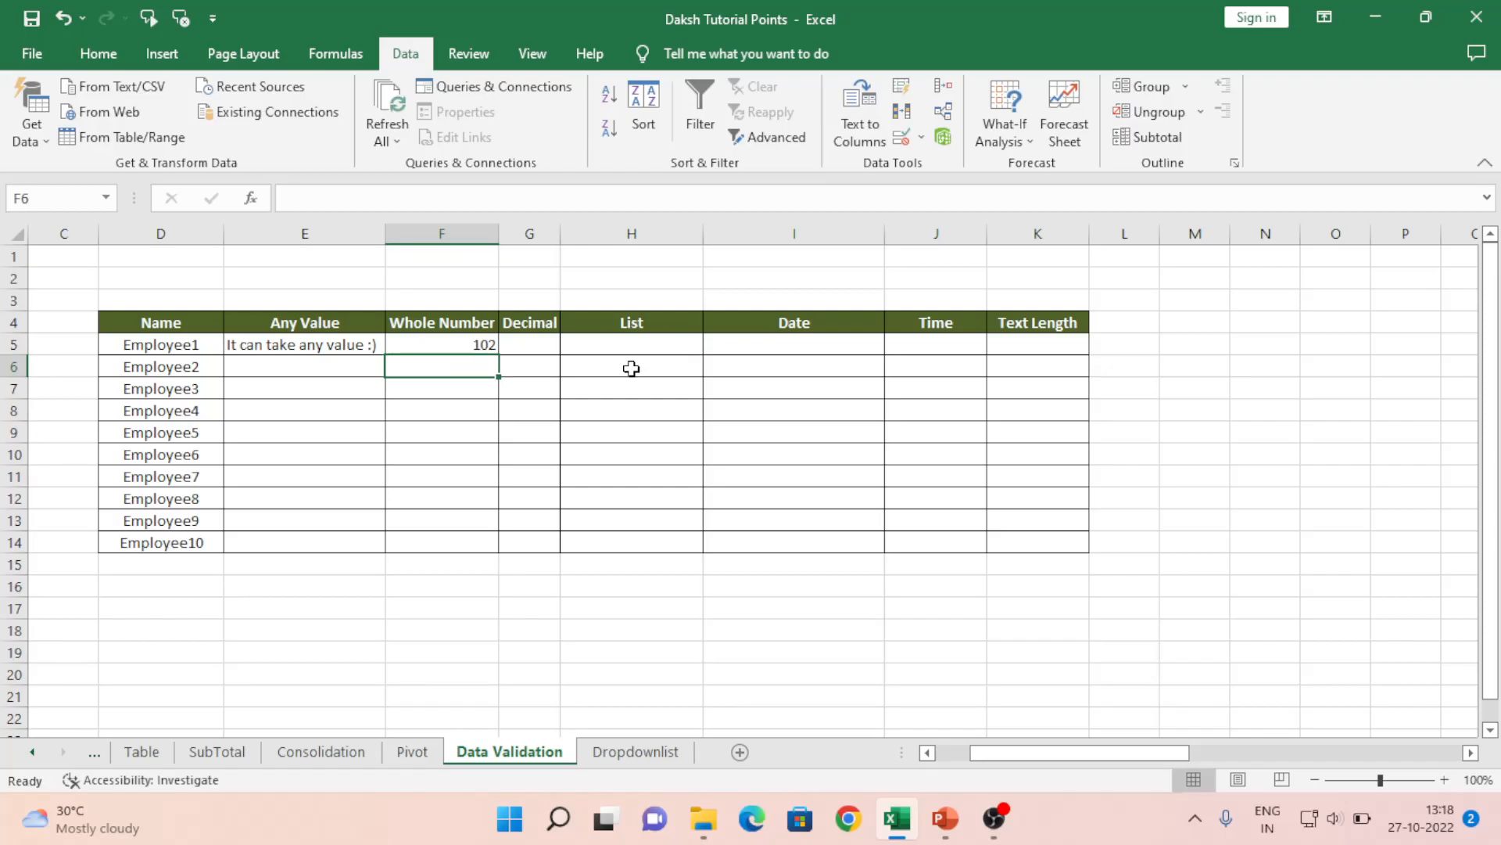
text(this)
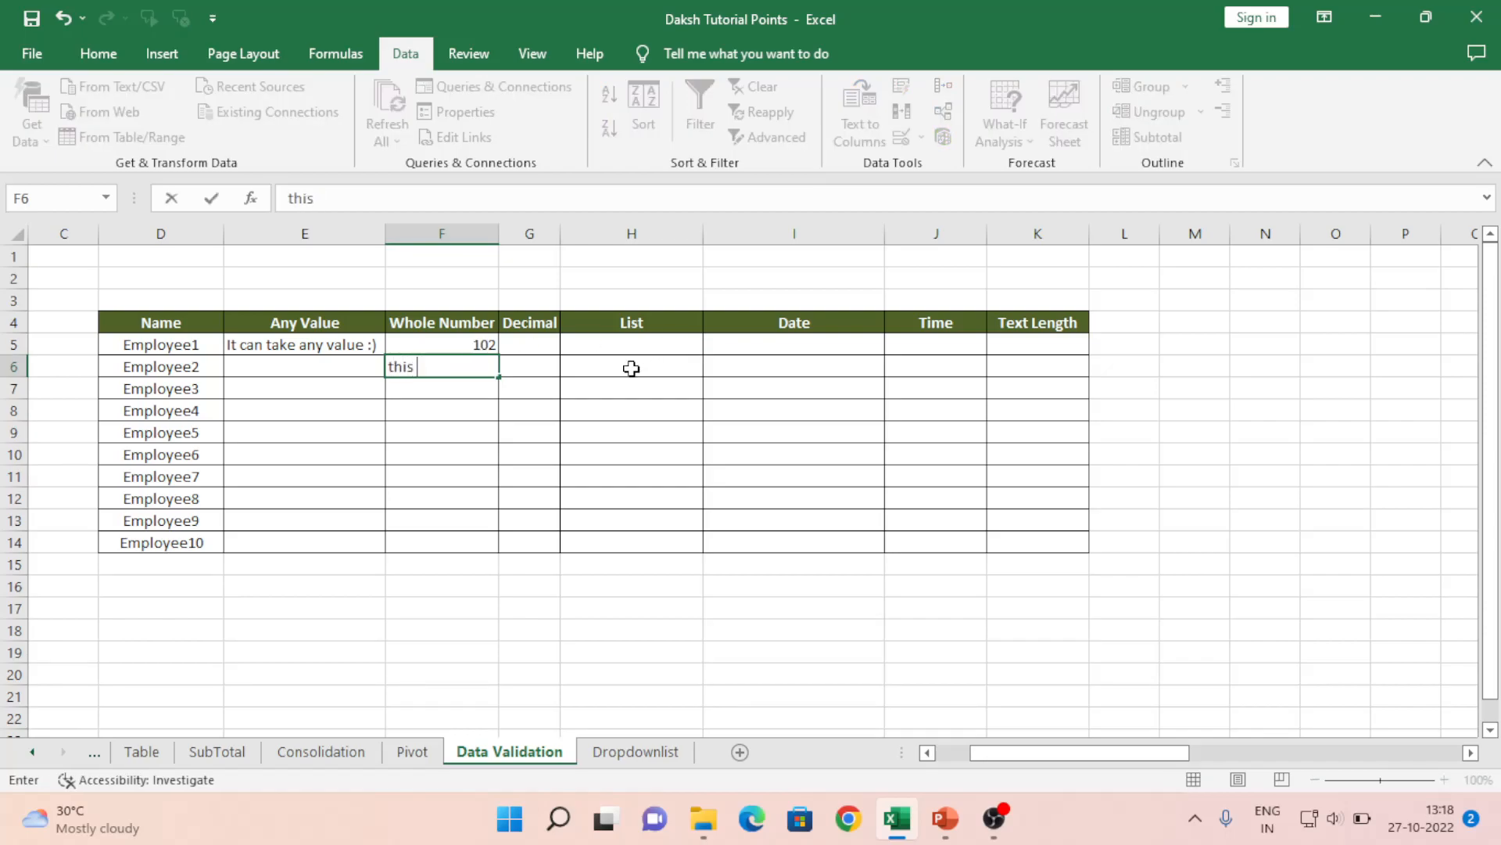
text( will not take)
key(Return)
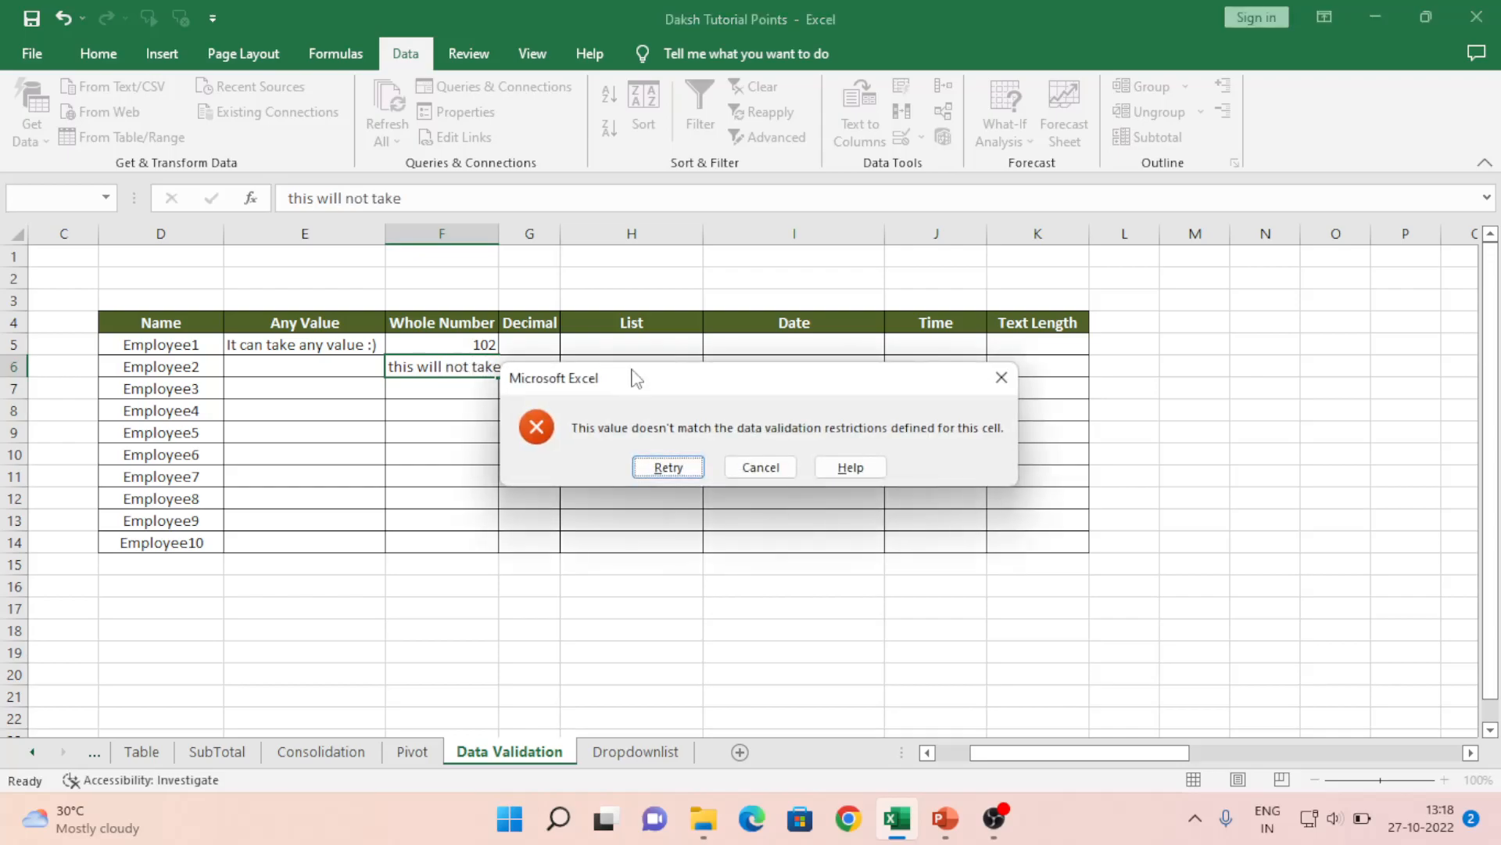
click(669, 466)
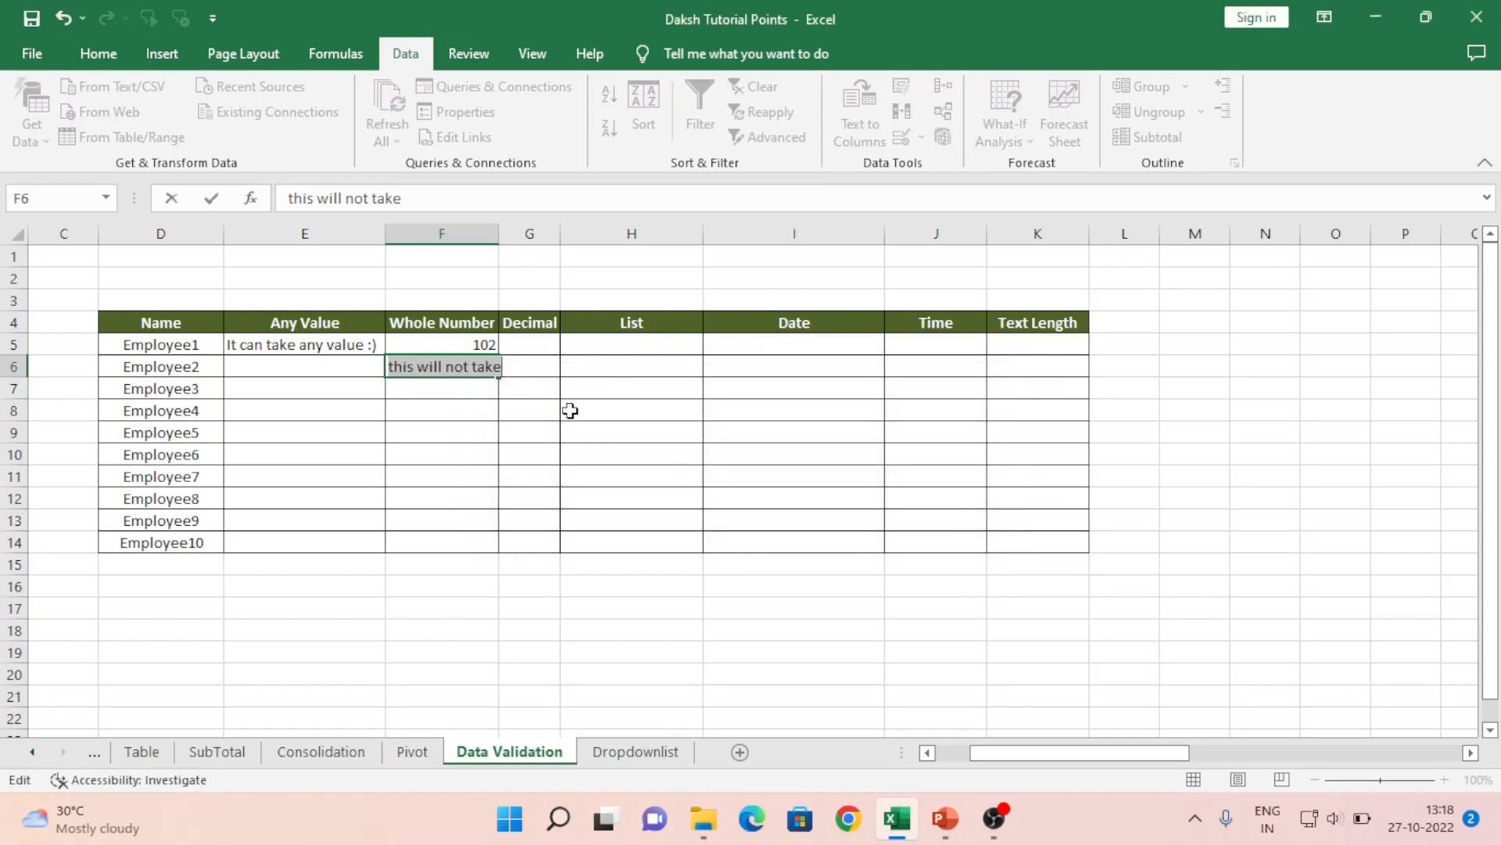
key(BackSpace)
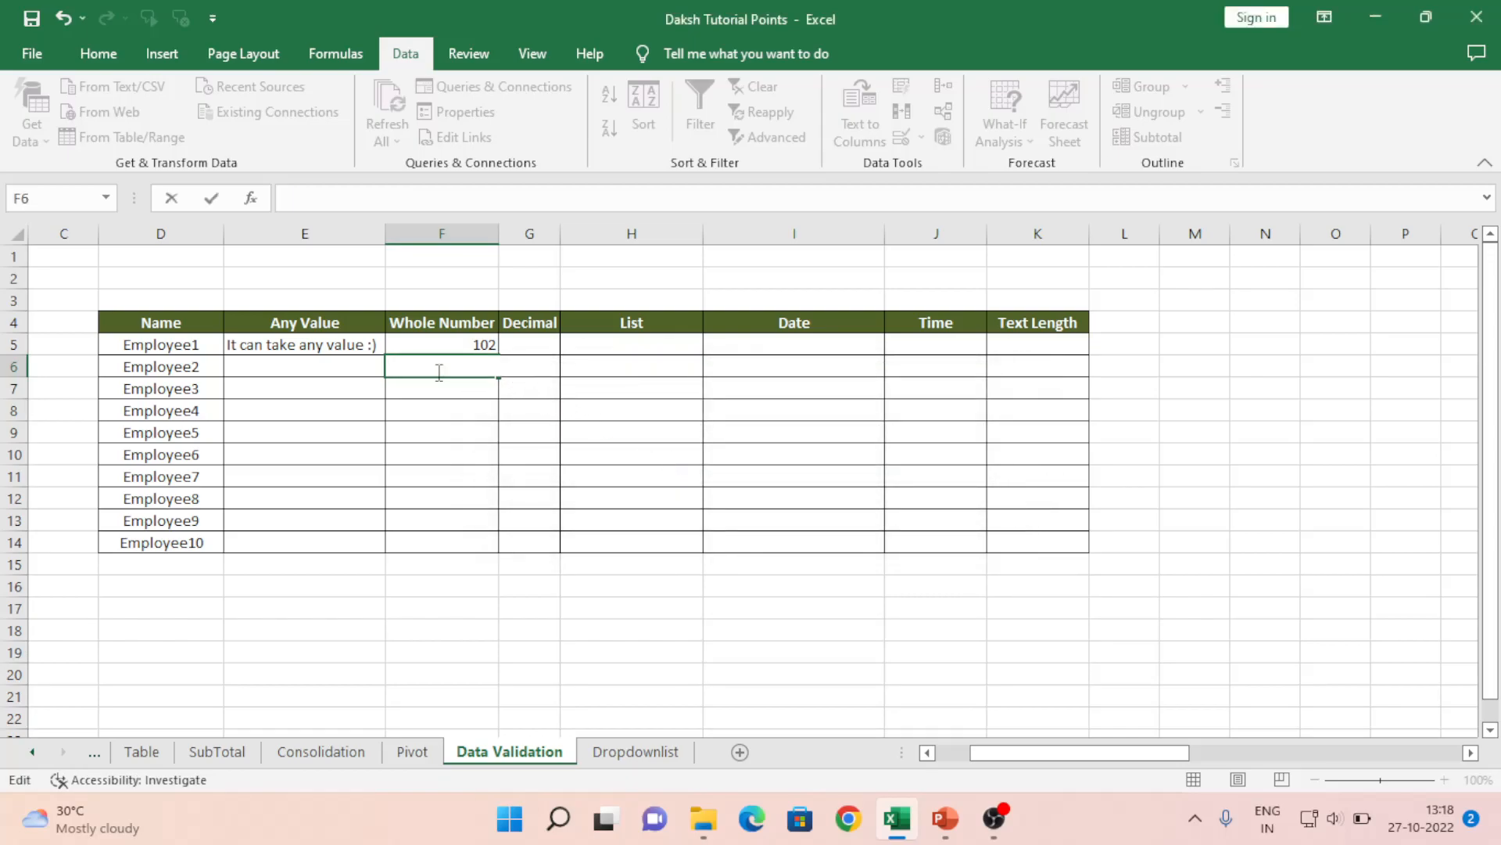
Try the decimals 100.56 and 100.3 in Employee2's Whole Number cell F6, cancelling each entry
text(100.56)
click(553, 422)
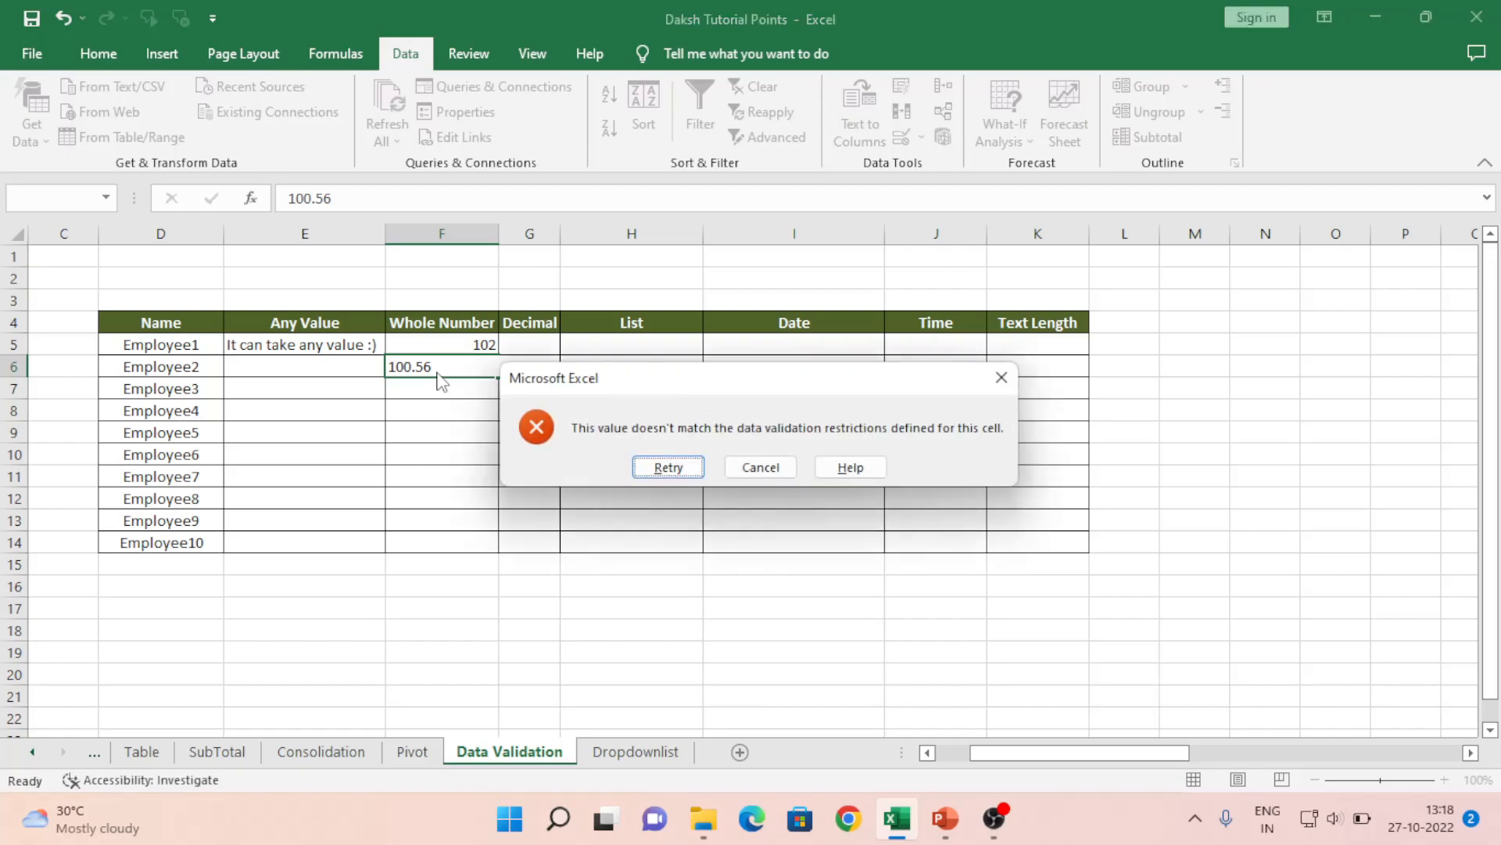
click(759, 468)
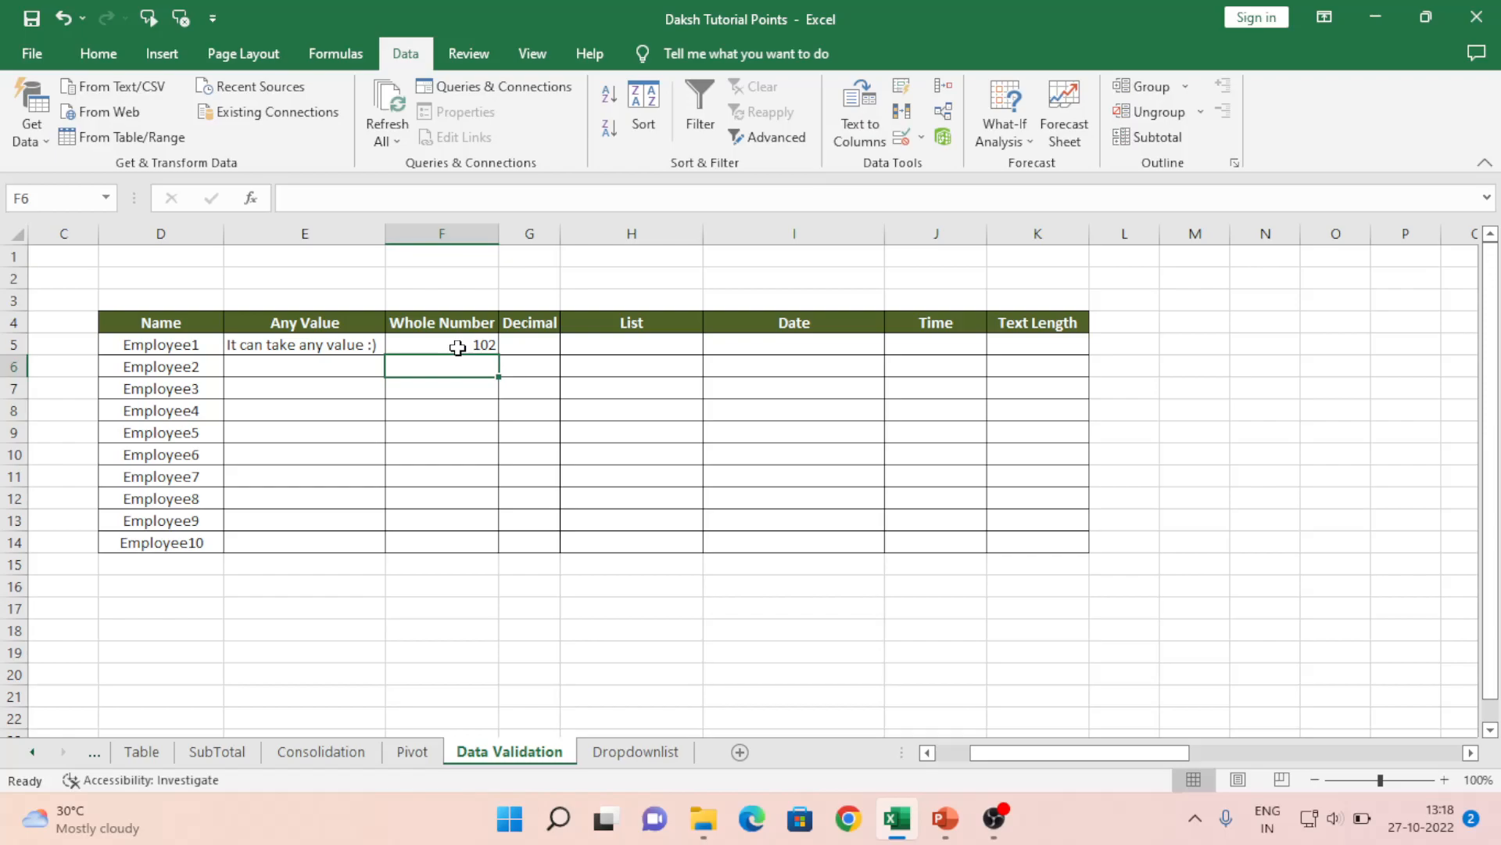
text(1)
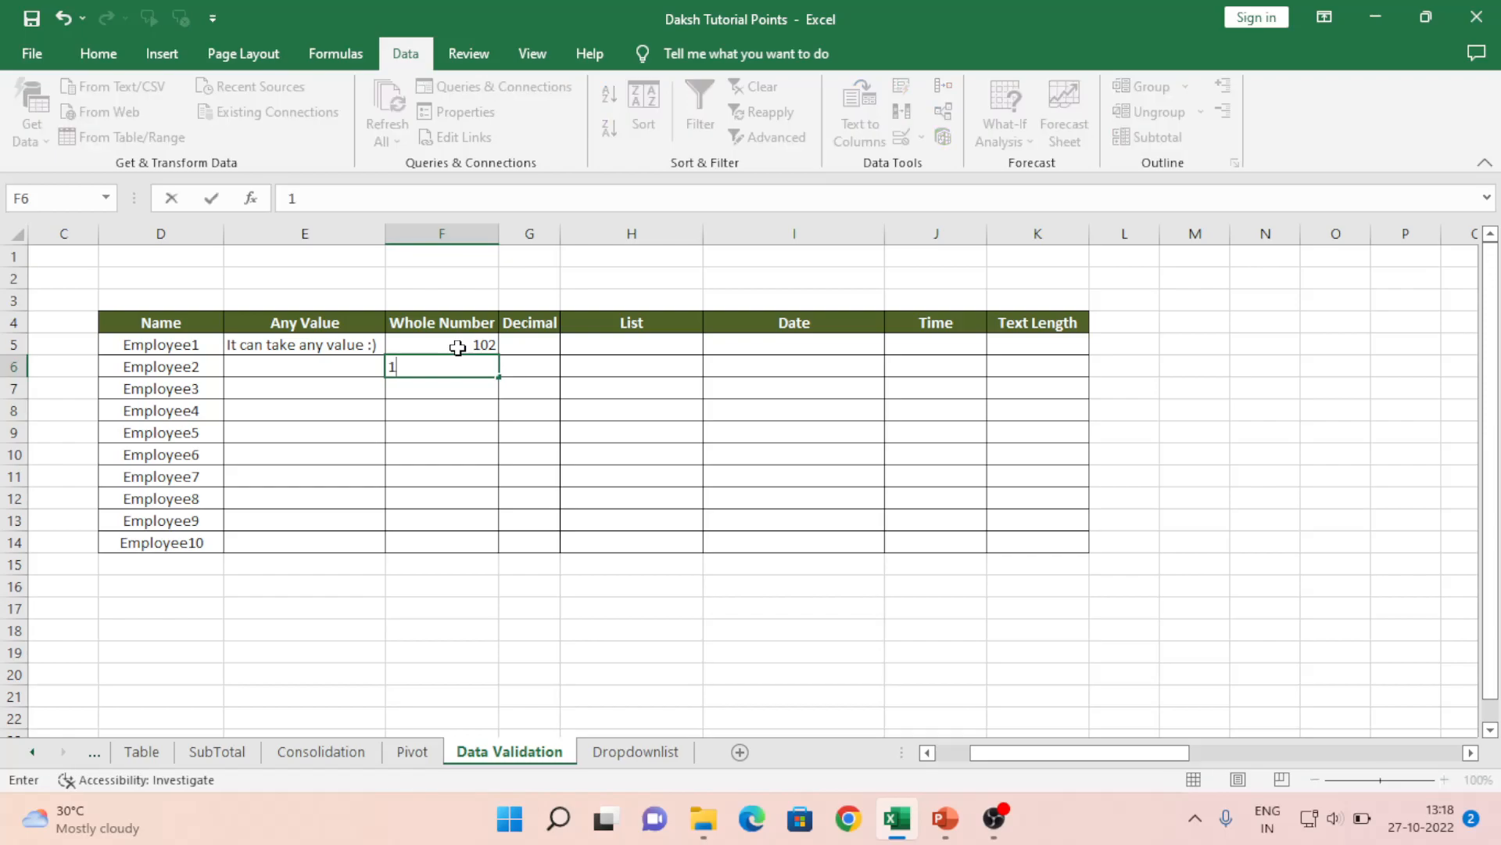
text(00.3)
key(Return)
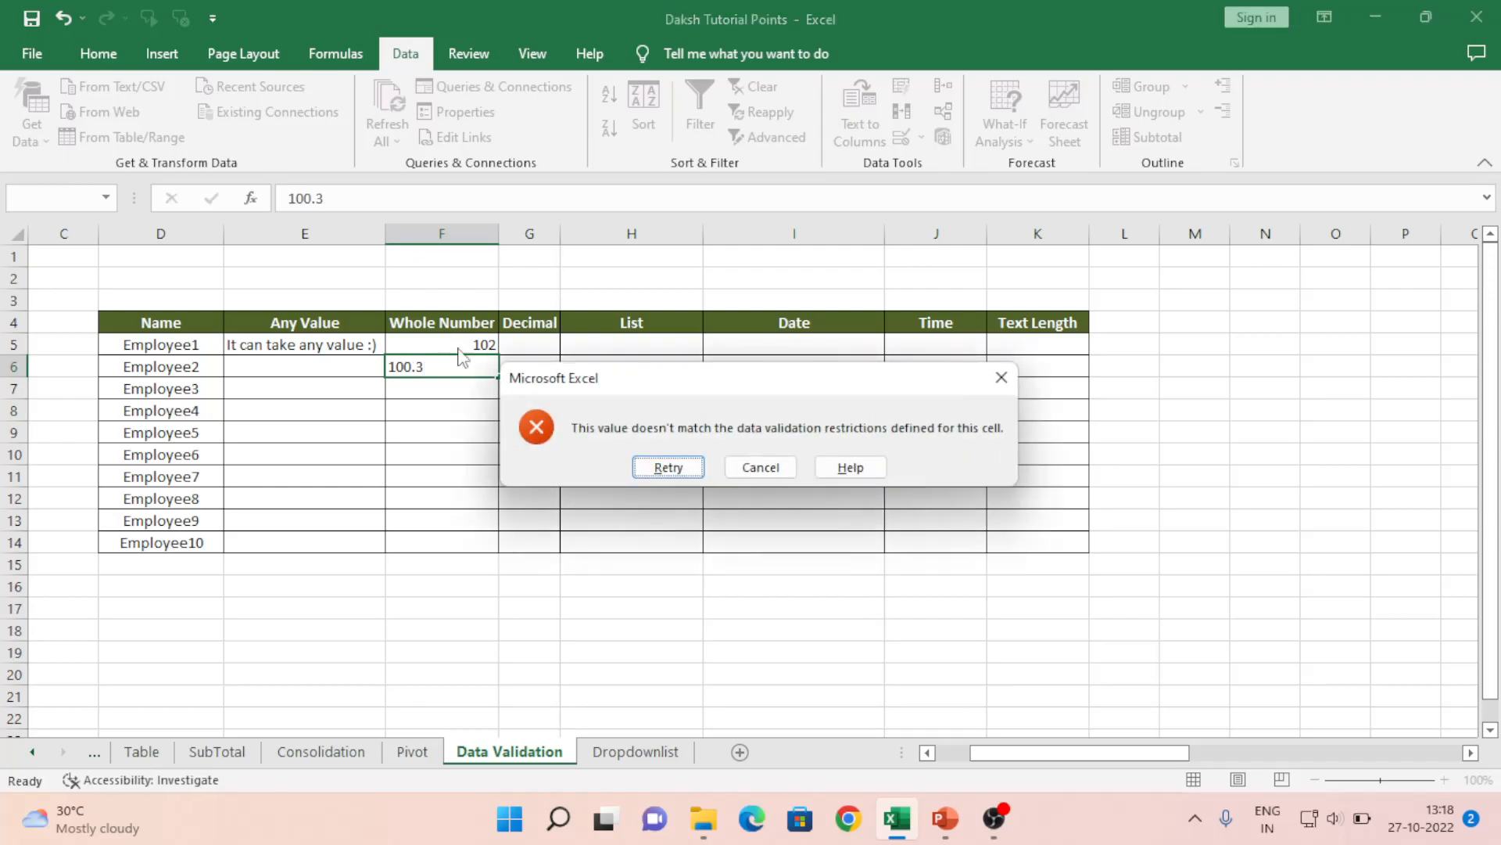
click(763, 467)
Enter the whole numbers 120 for Employee2 in F6 and 130 for Employee3 in F7
click(469, 344)
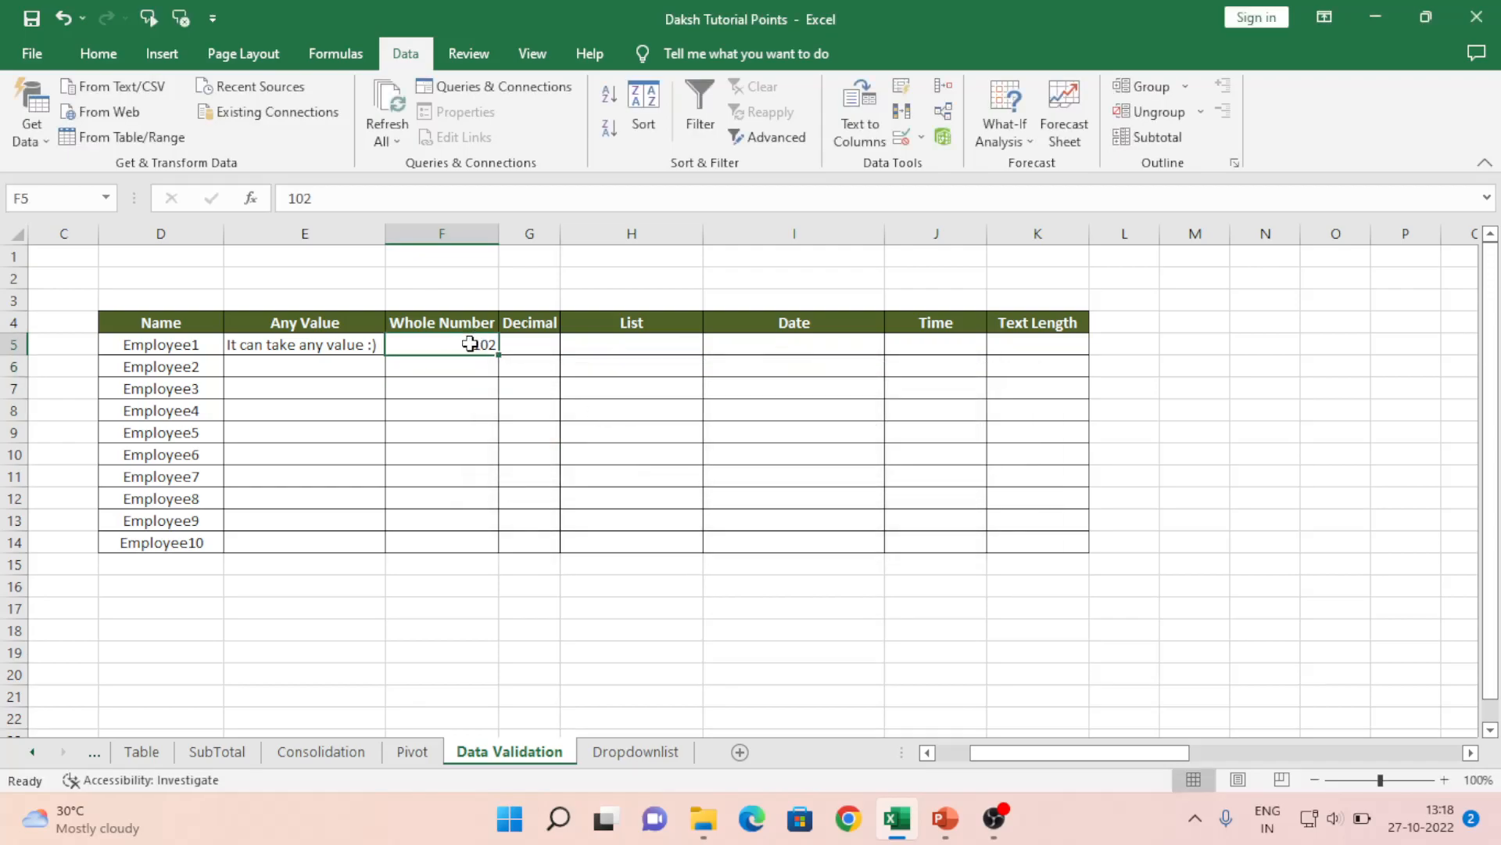
key(Down)
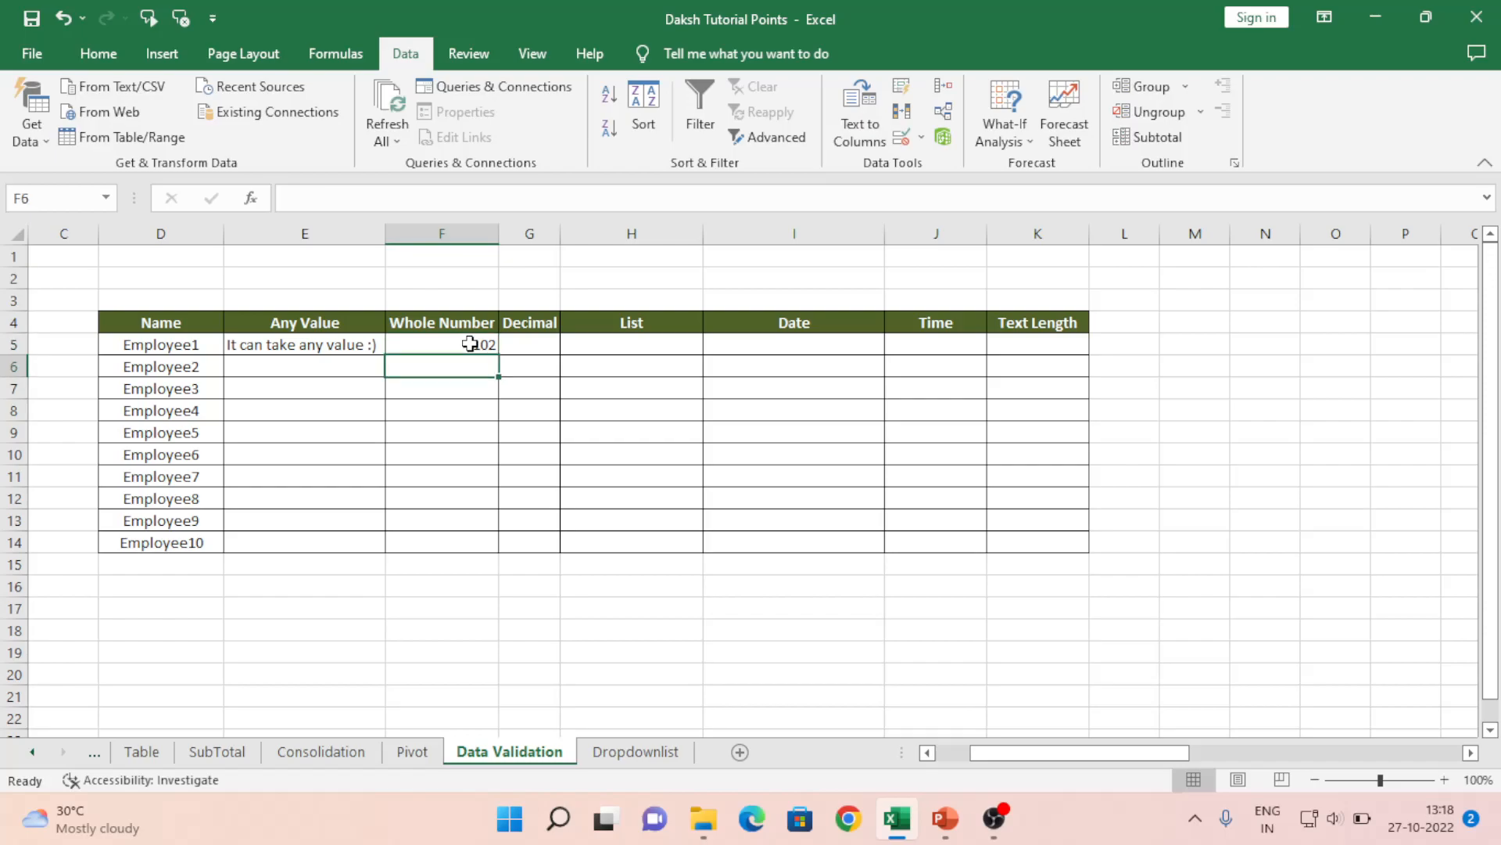
text(120)
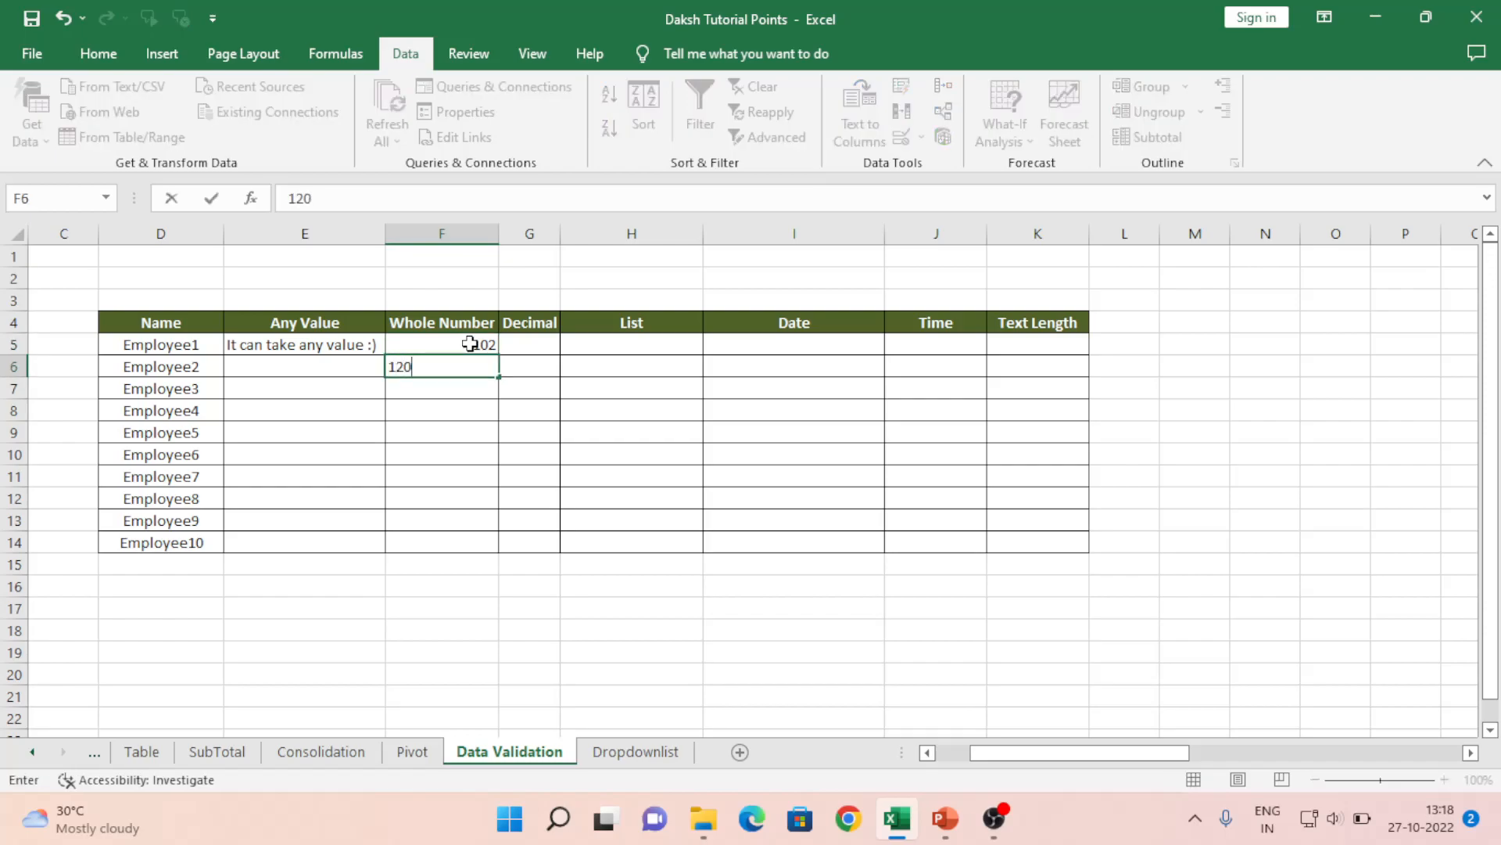
key(Return)
text(1)
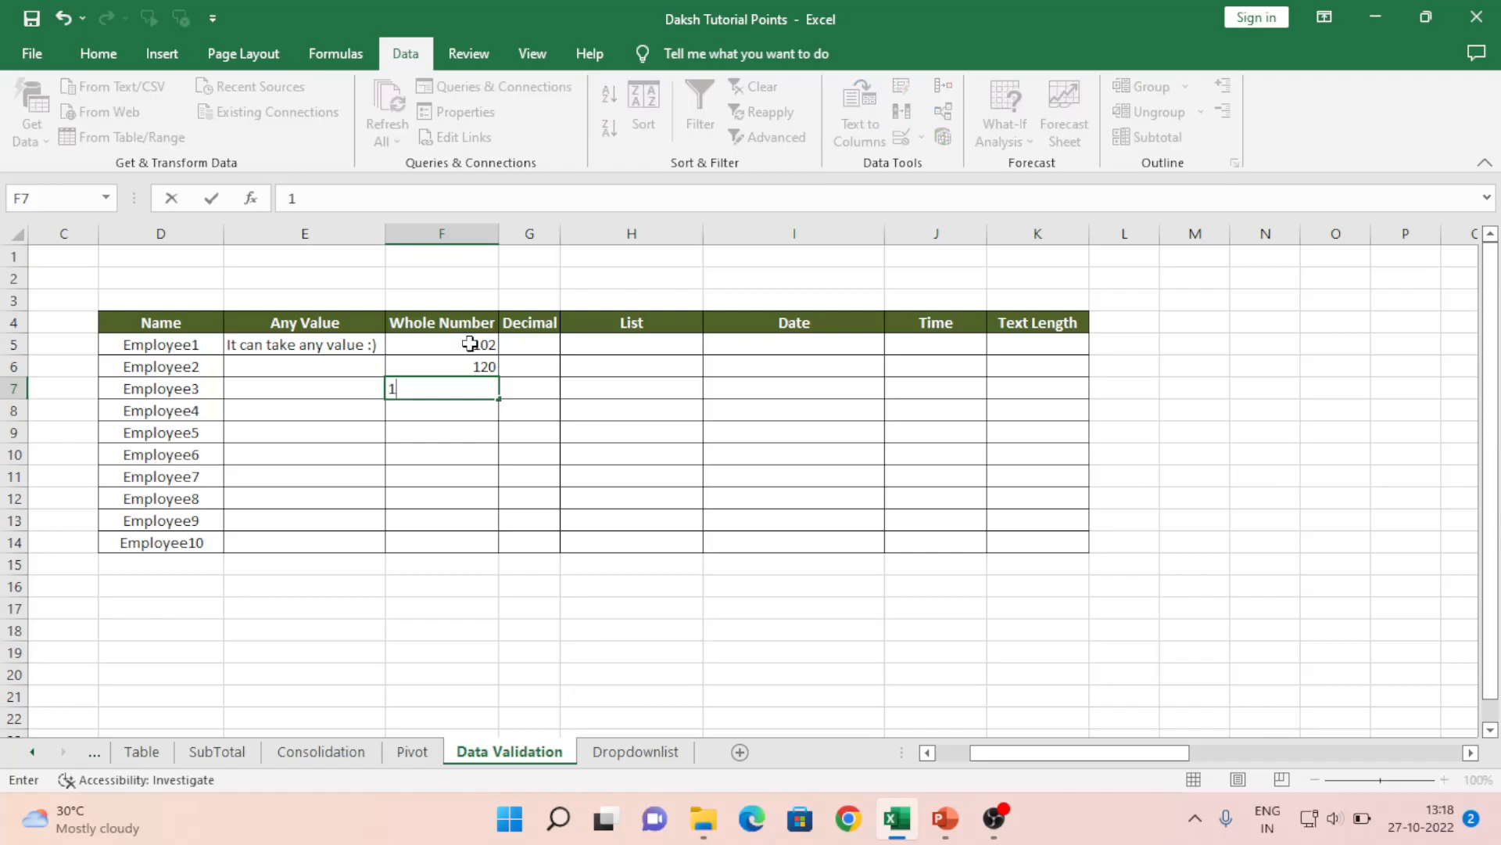
text(30)
key(Return)
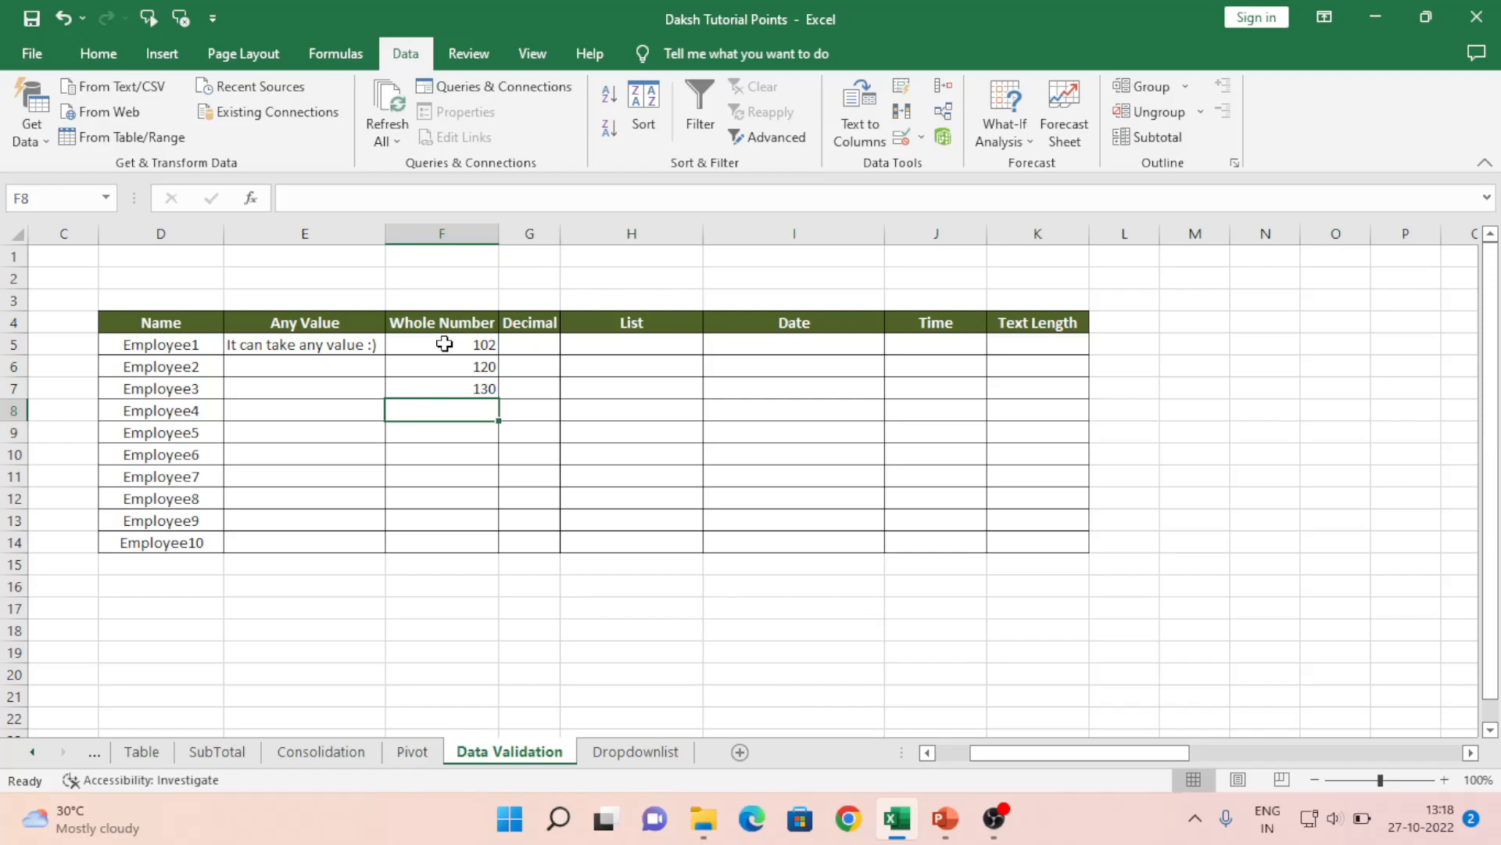
Widen the Decimal column G to about the width of the Whole Number column
click(444, 344)
click(538, 338)
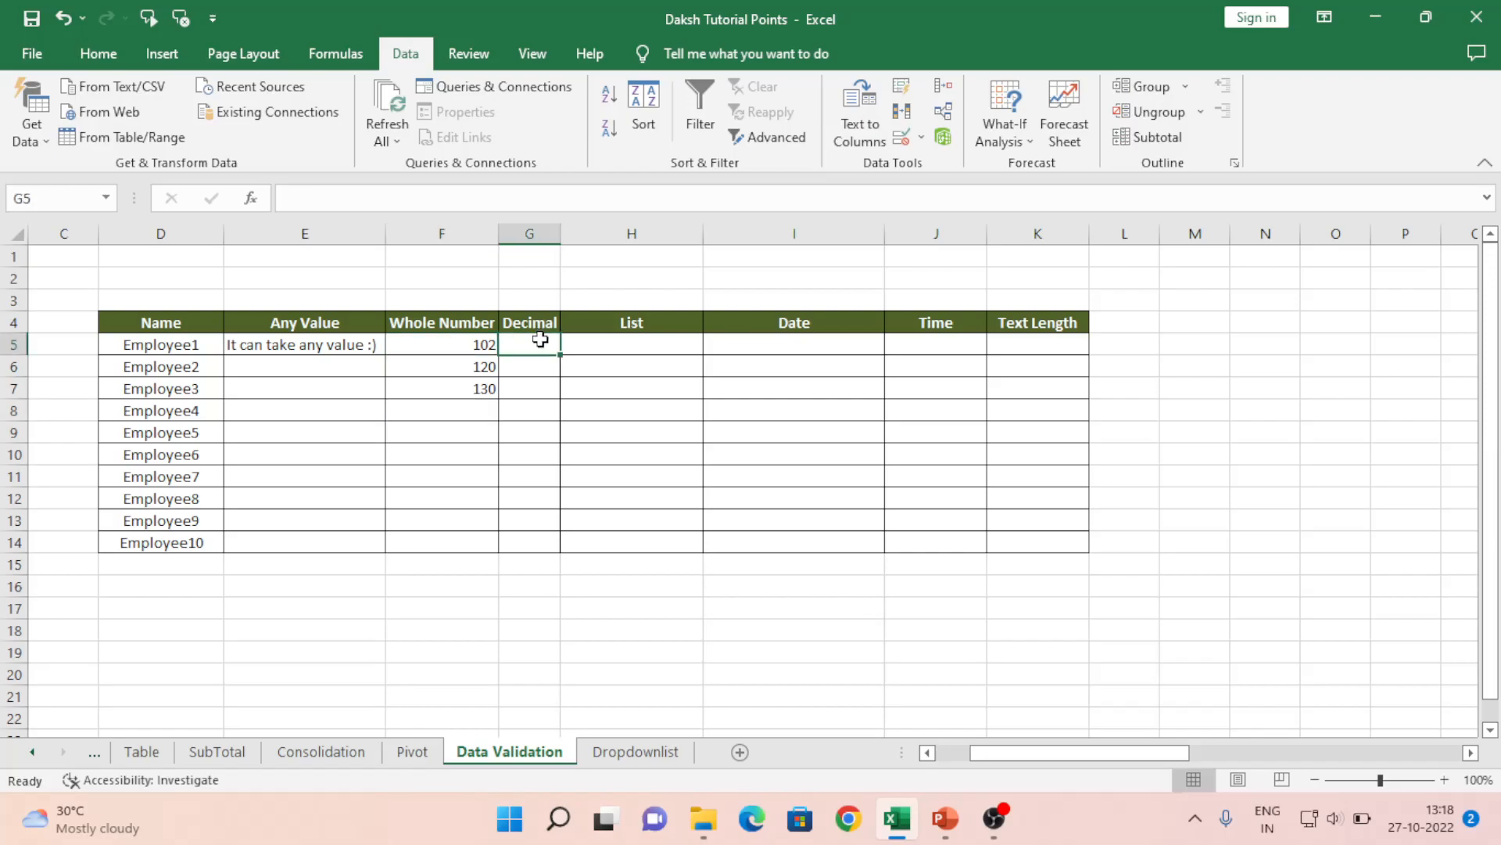
drag(560, 227, 610, 238)
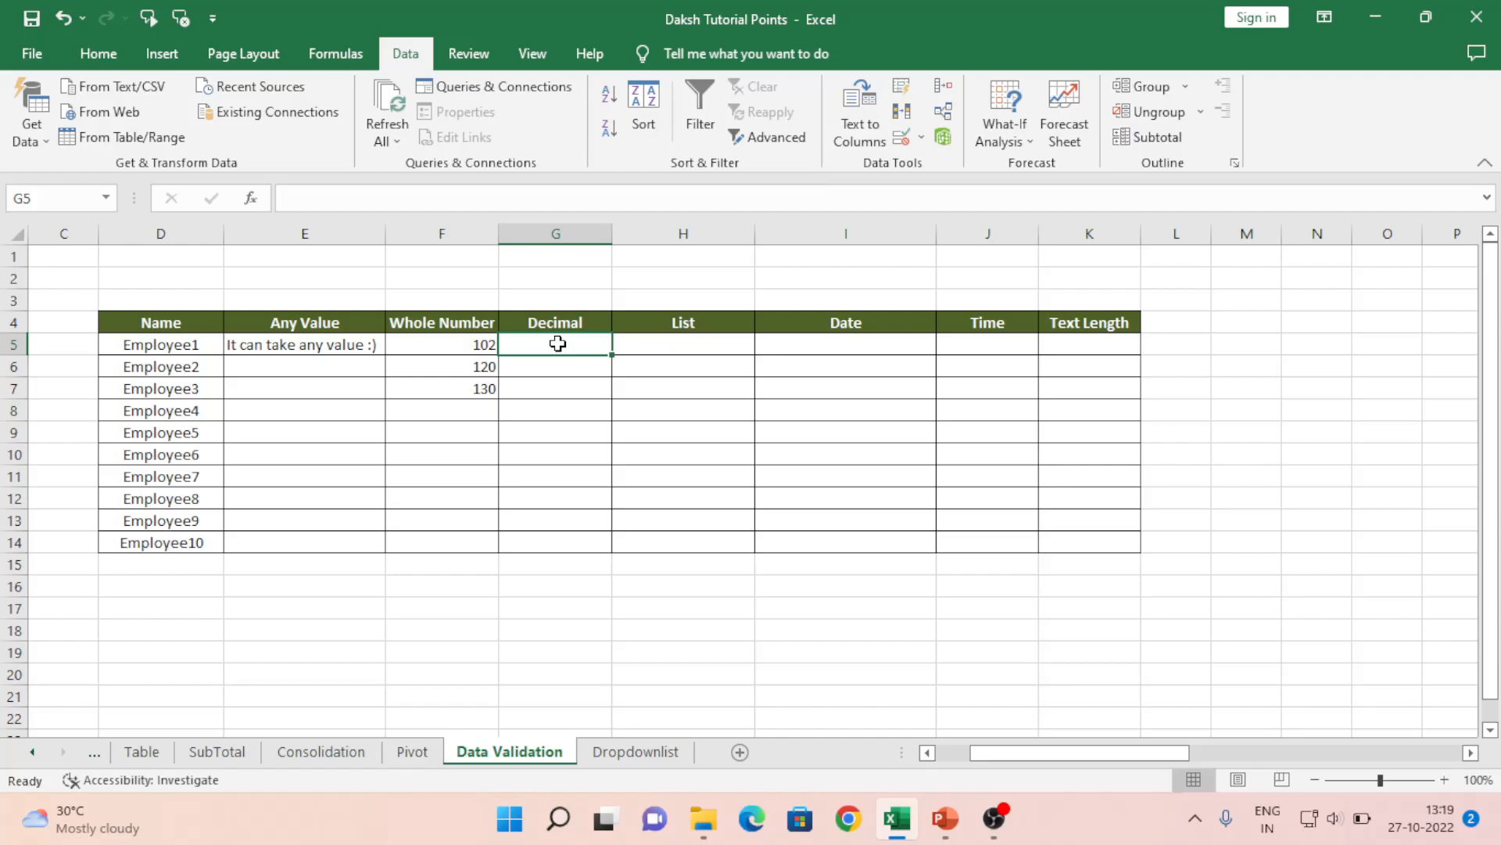
Enter 100 in G5 and 100.3 in G6 of the unrestricted Decimal column, and clear both cells
text(100)
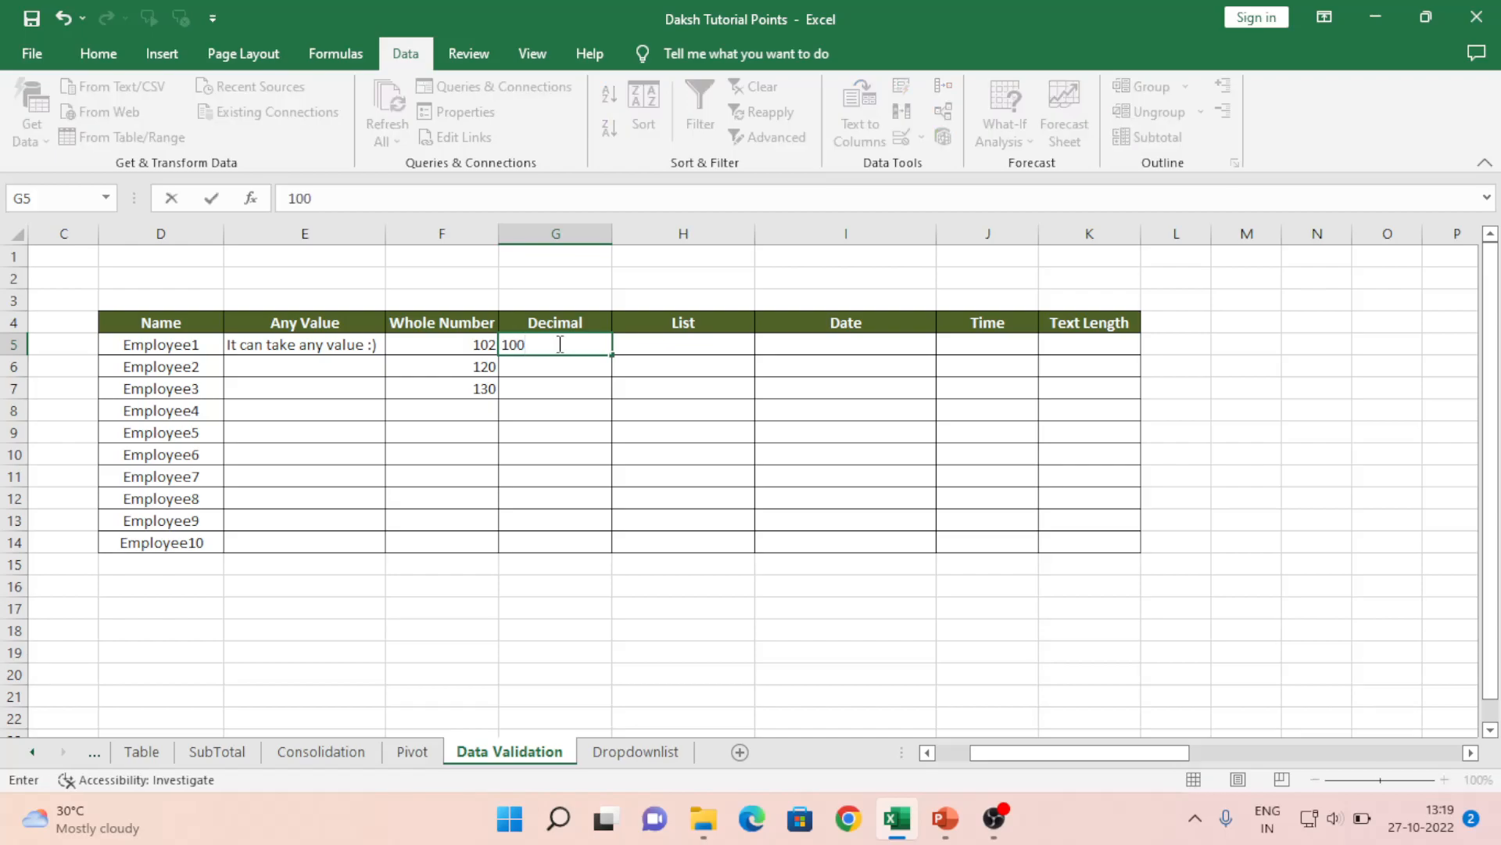
key(Return)
text(100.3)
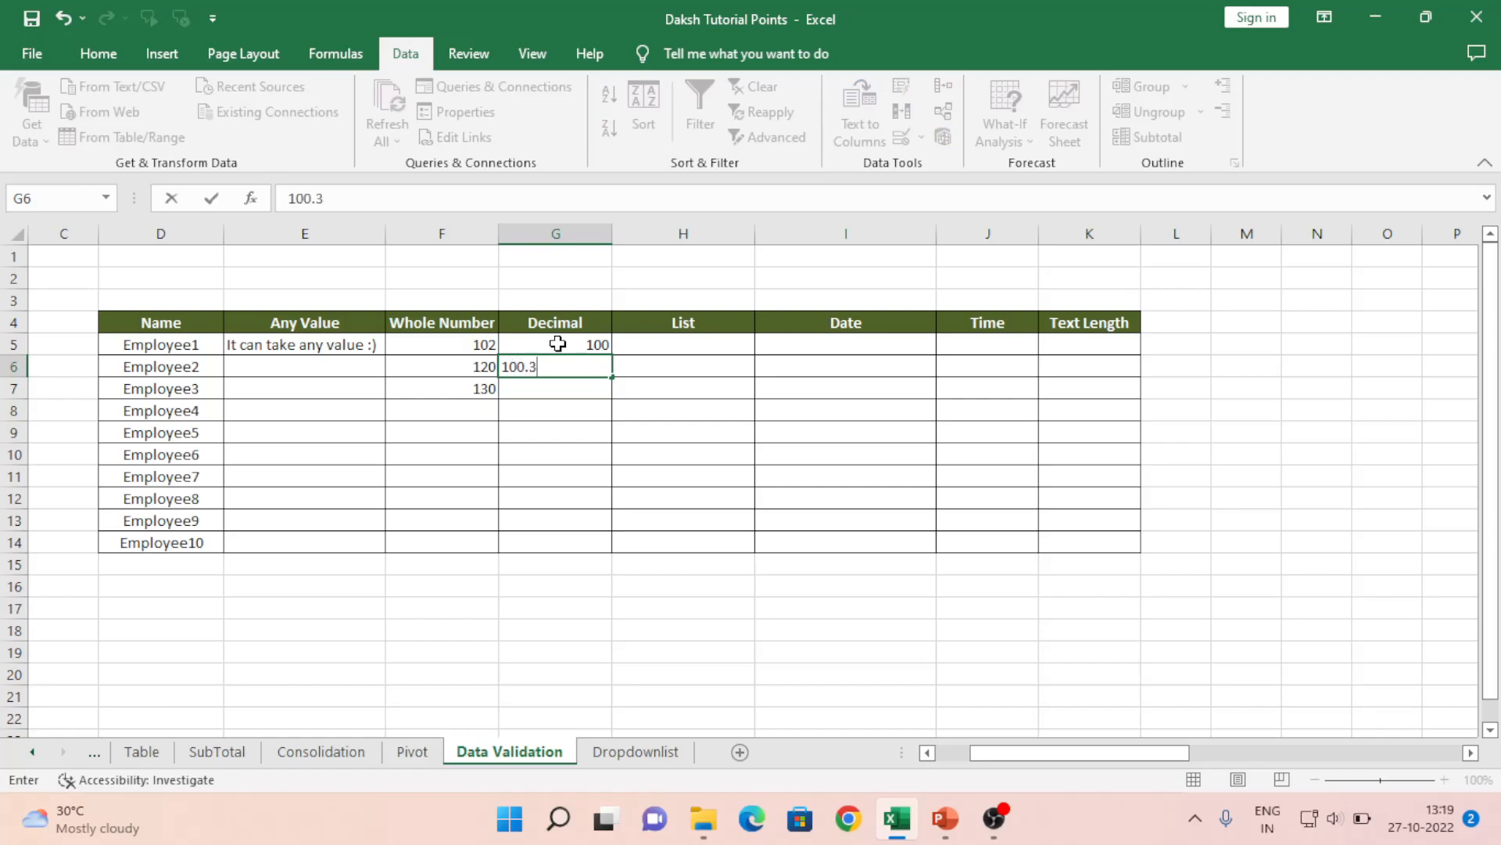
key(Return)
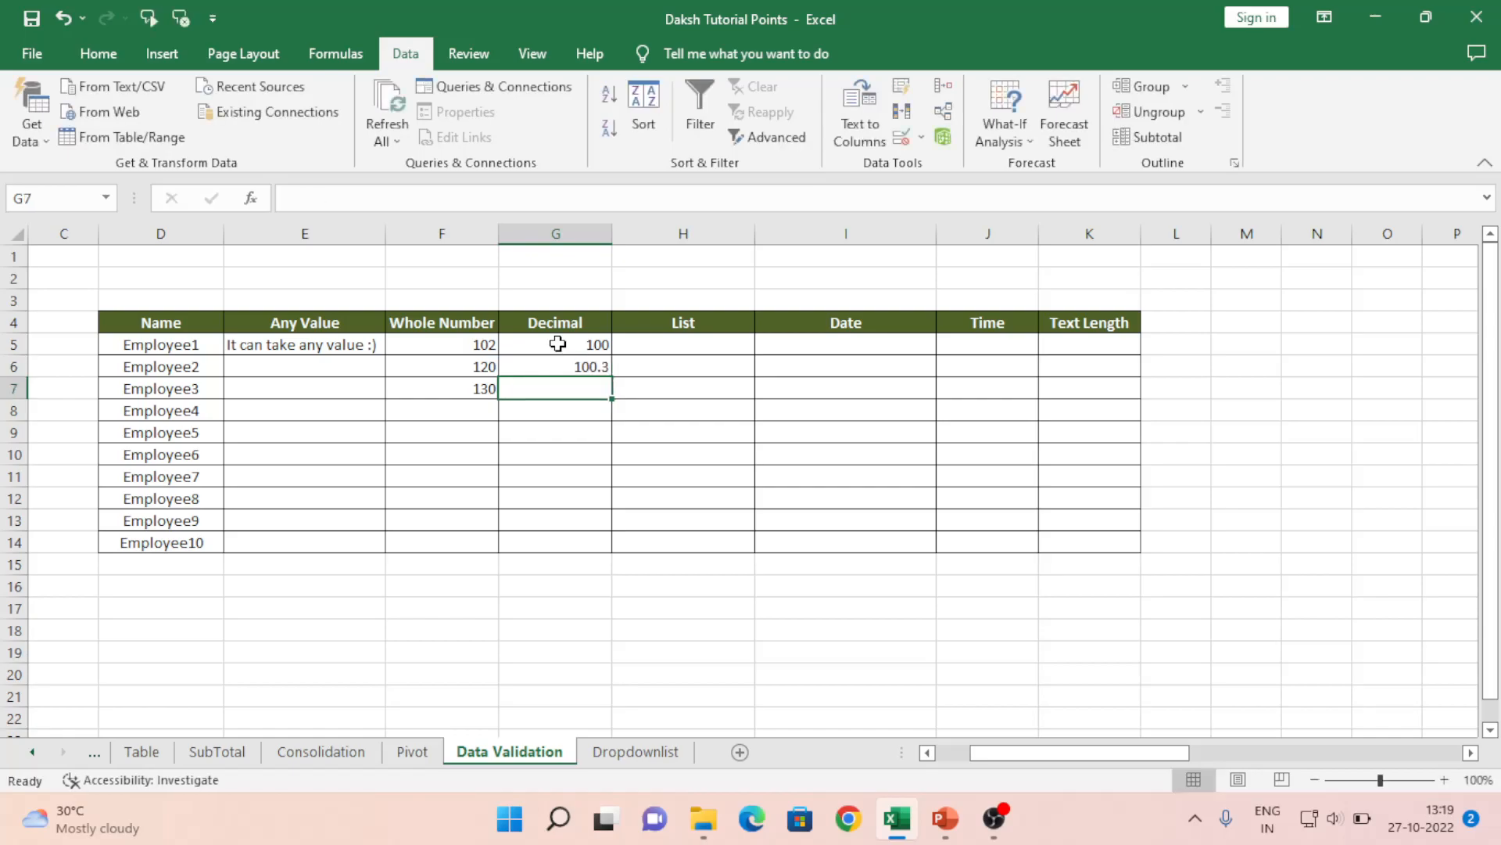
key(Up)
key(Up)
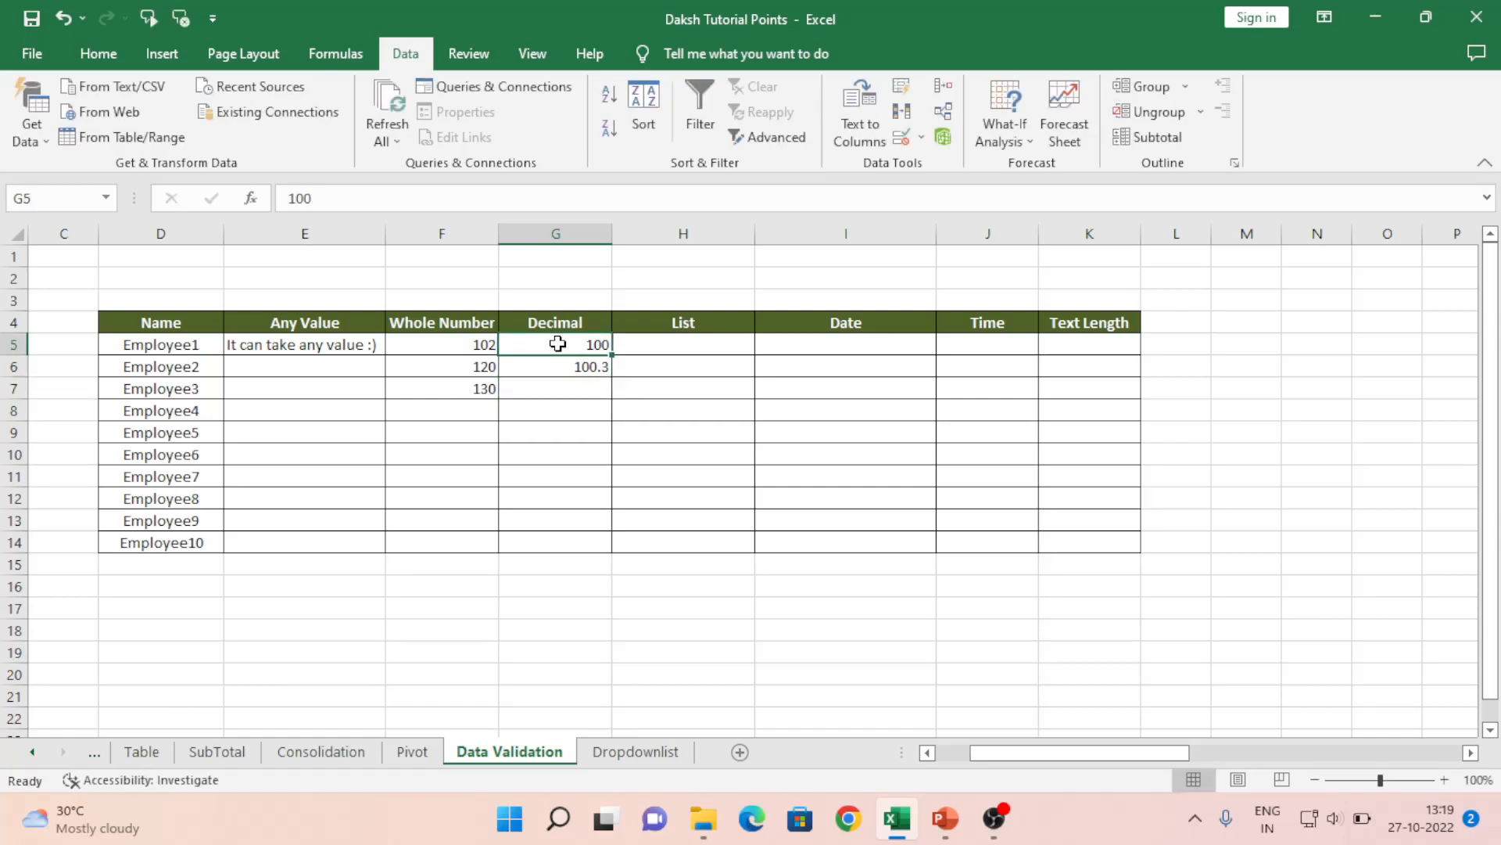
key(shift+Down)
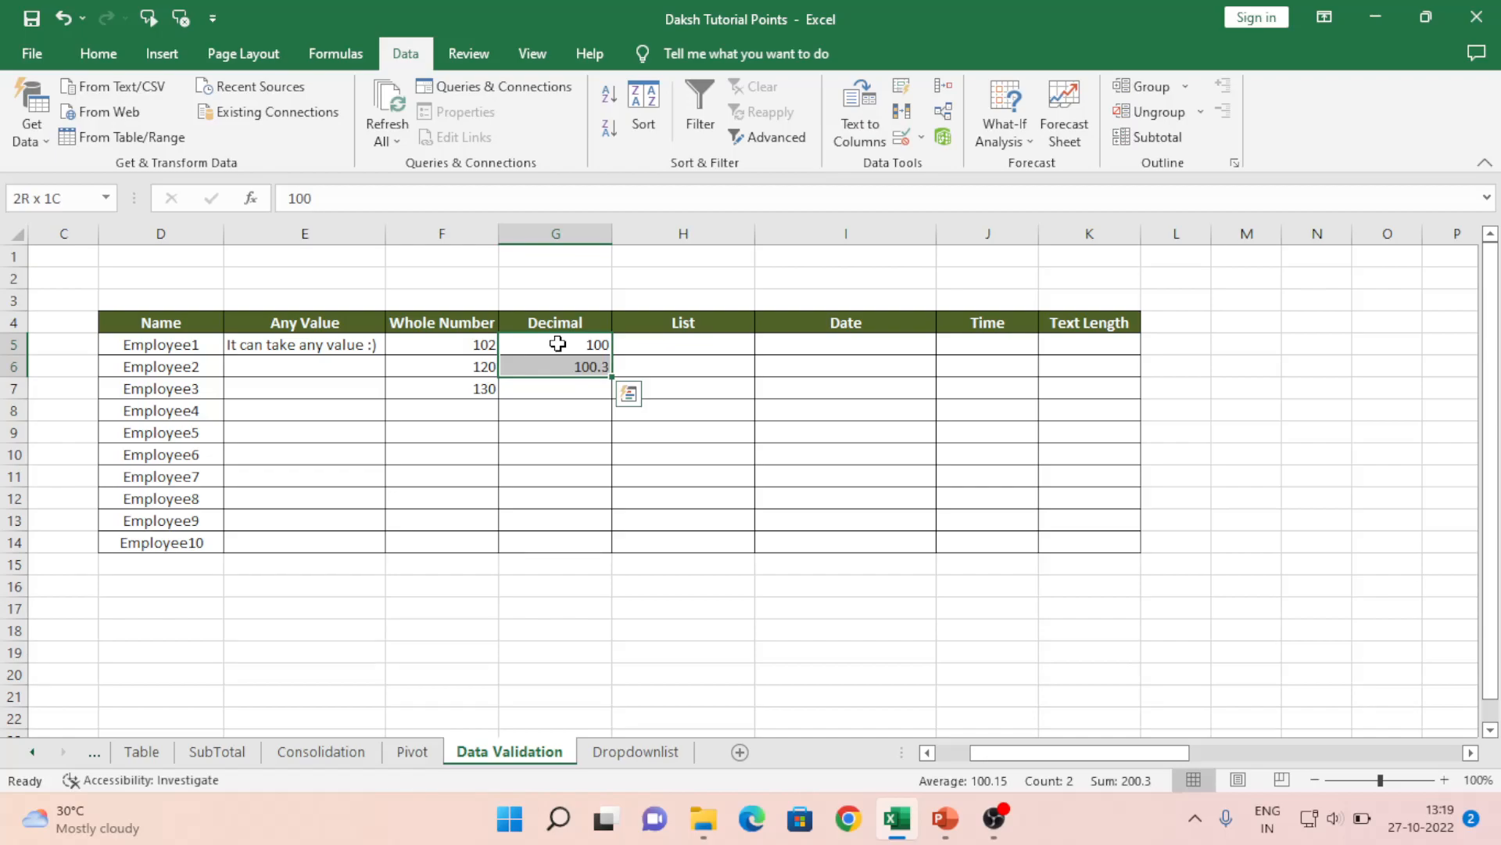
key(Delete)
Start a data validation rule for the Decimal cells G5 through G14 that allows Decimal values
click(558, 343)
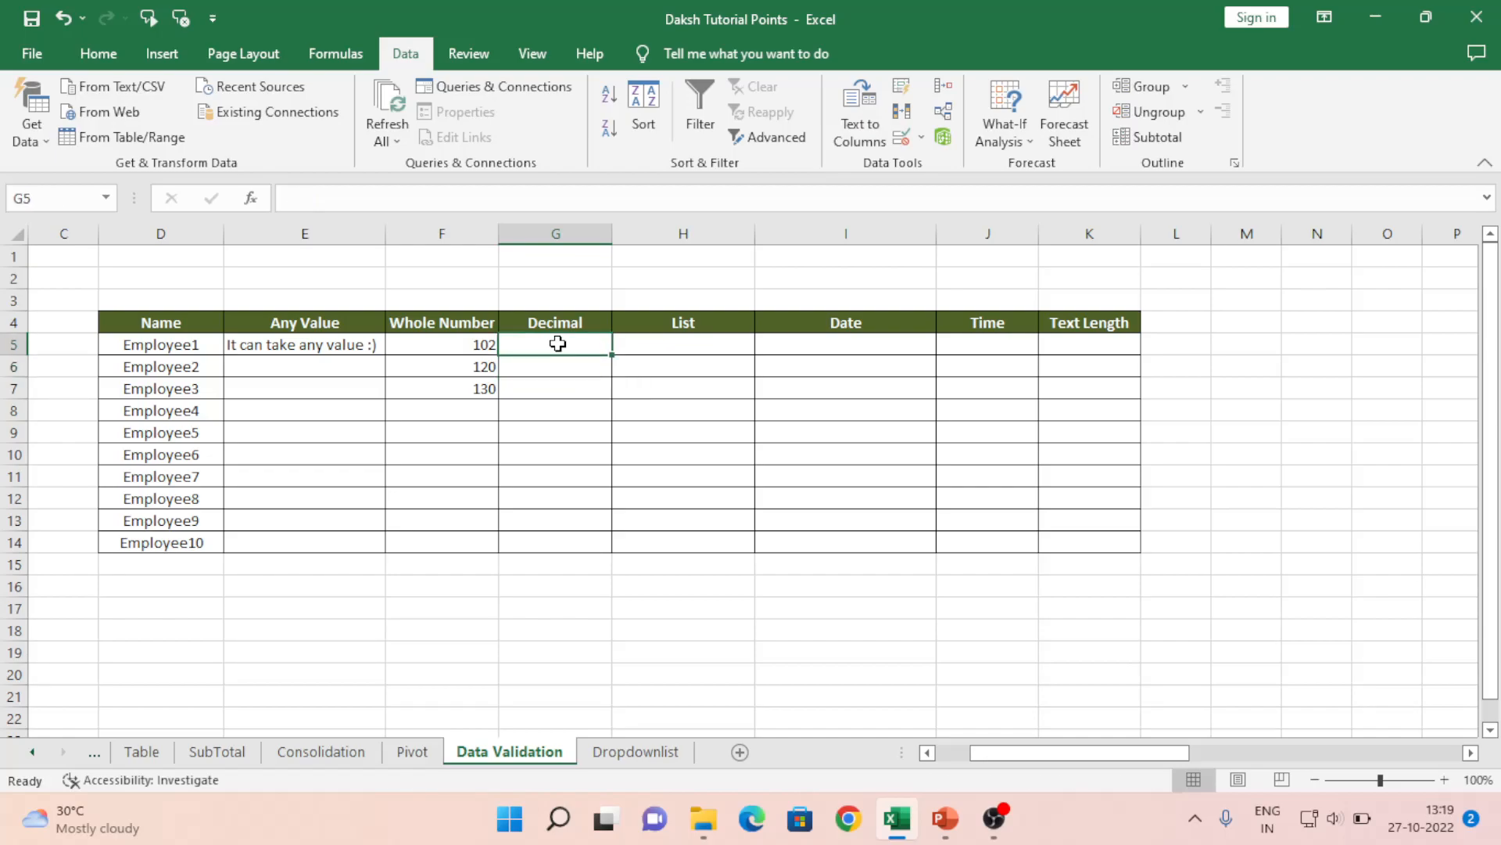
key(shift+Down)
key(shift+Down)
key(shift+Down)
key(shift+Down)
key(shift+Down)
key(shift+Down)
key(shift+Down)
key(shift+Down)
key(shift+Down)
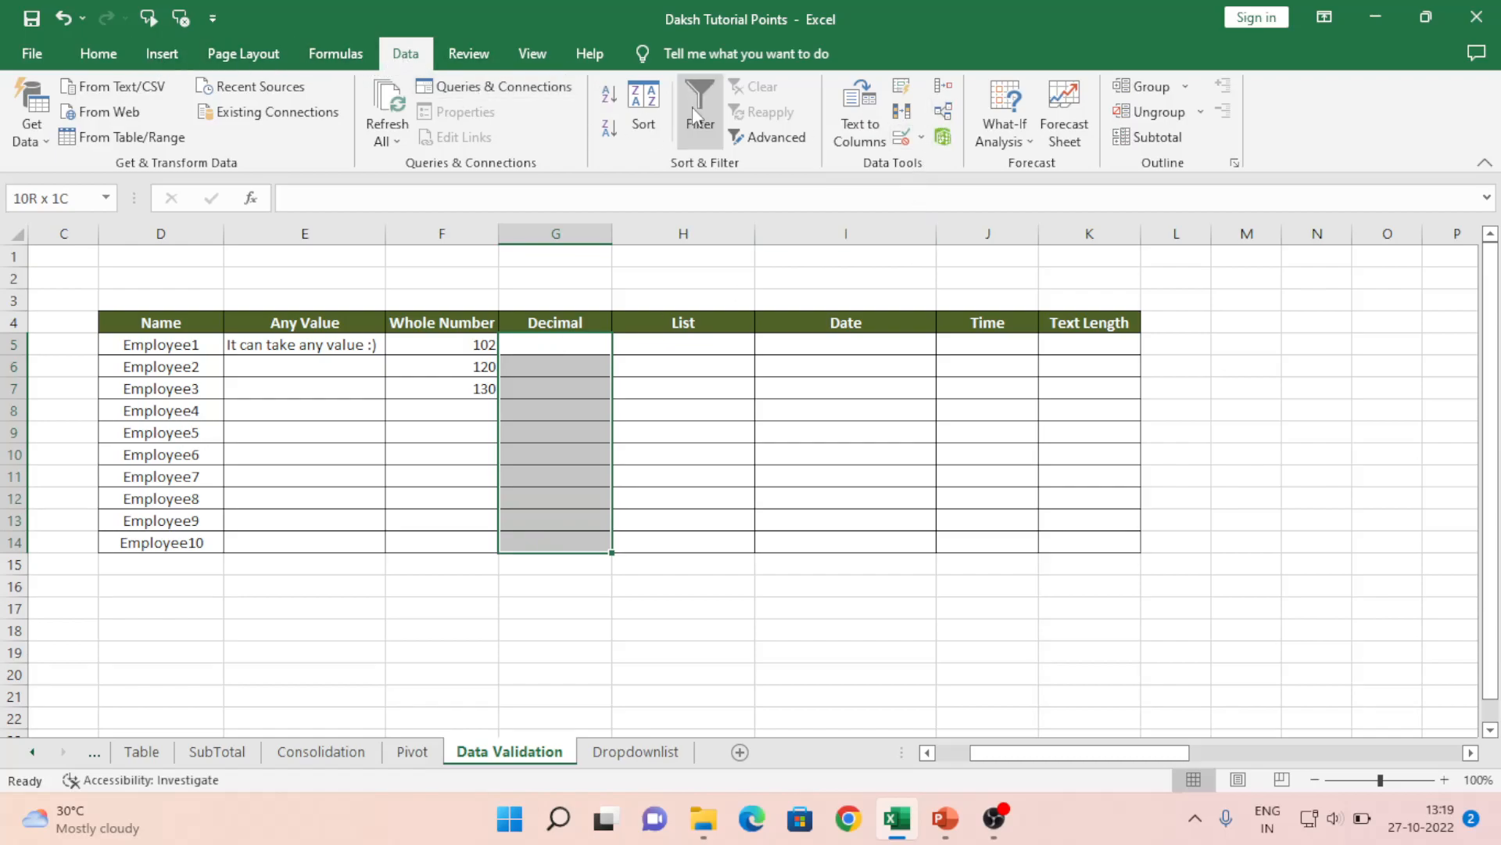
click(903, 141)
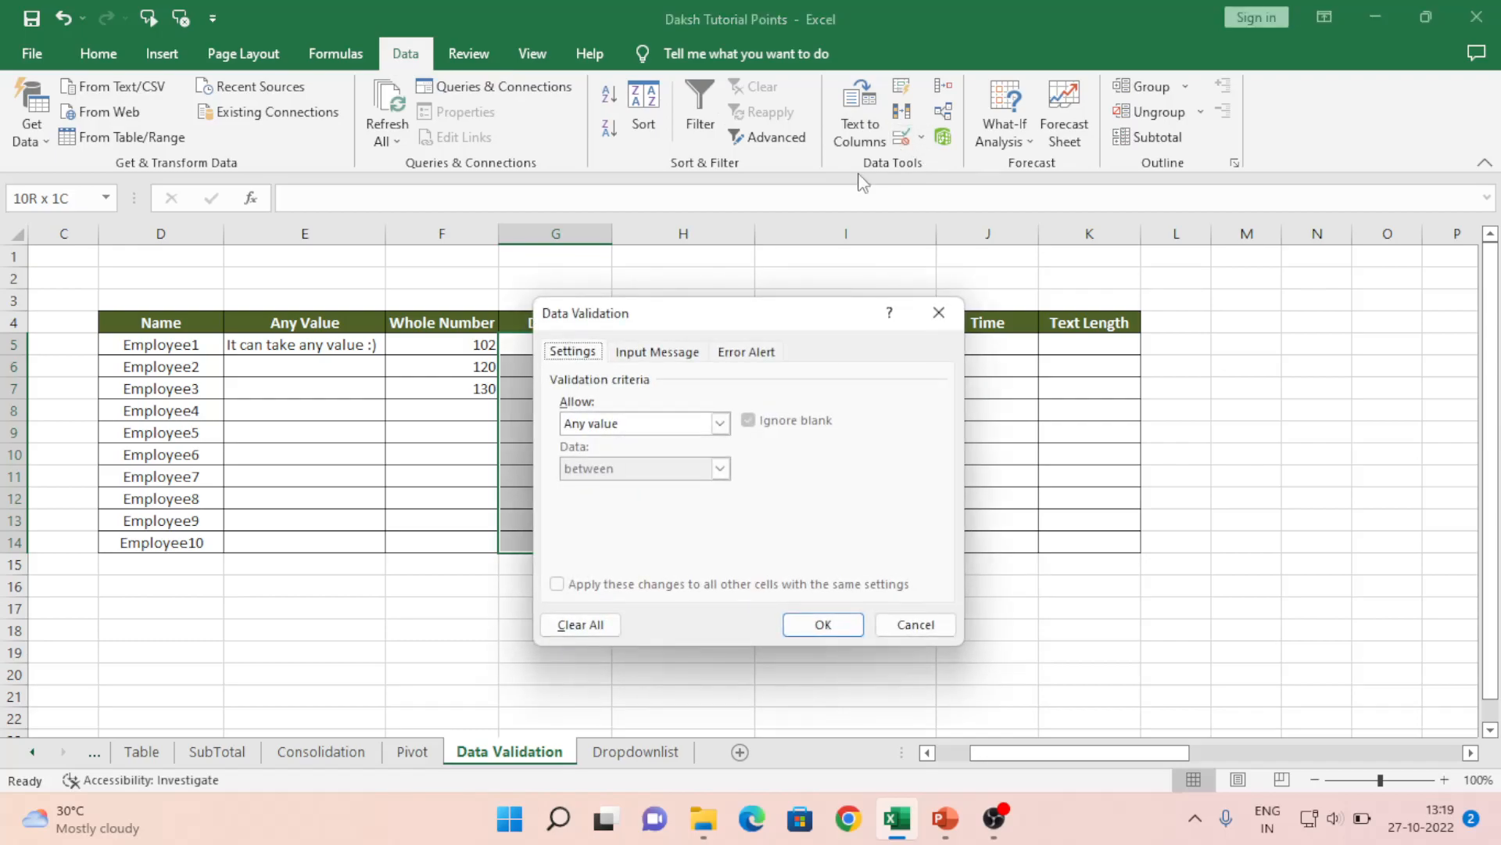
click(653, 430)
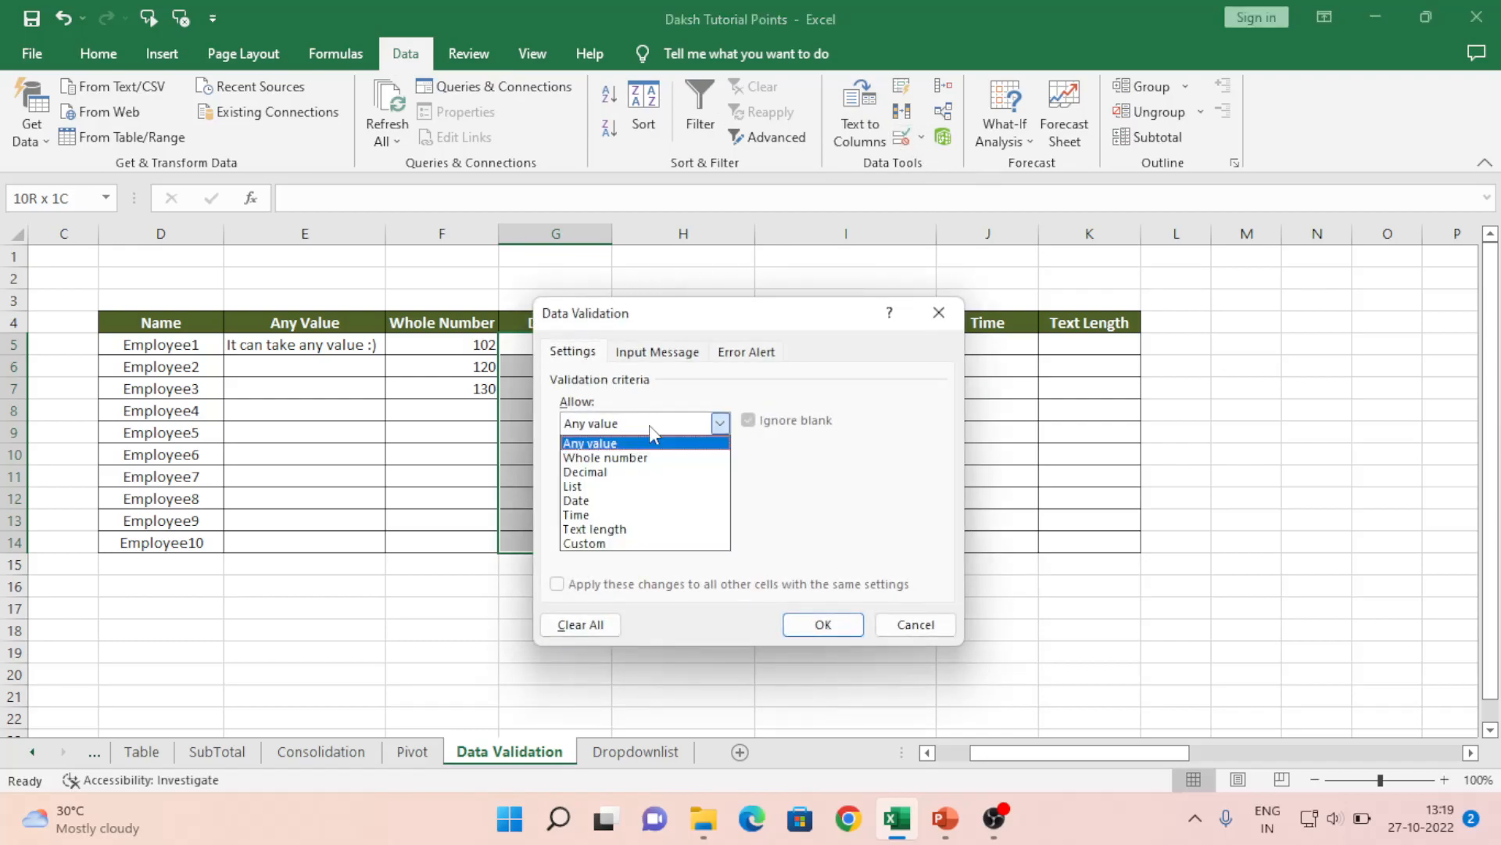
click(606, 472)
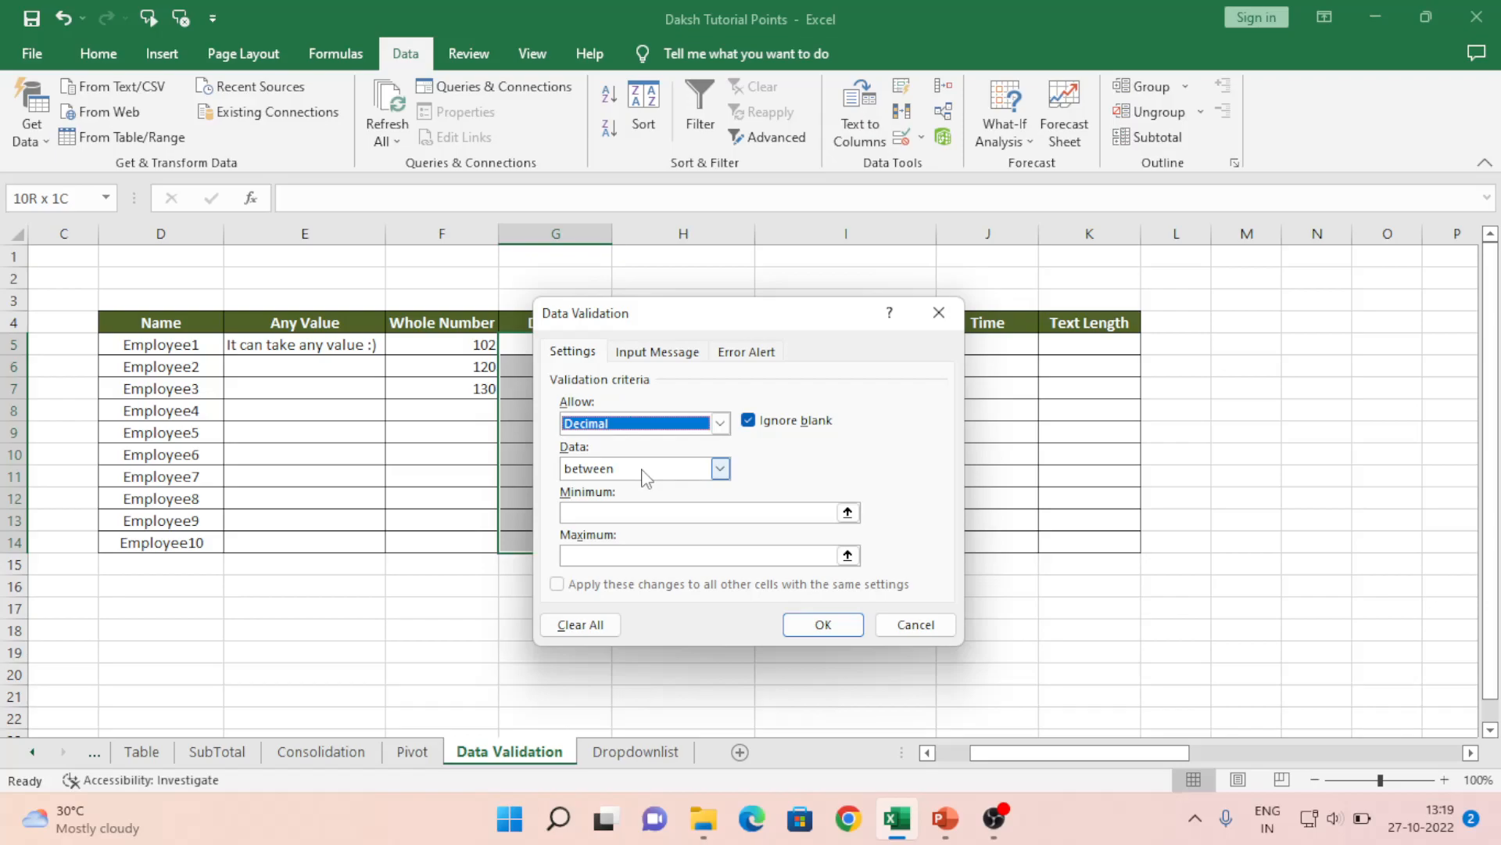
Limit the Decimal rule for G5 through G14 to values greater than a minimum of 500 and apply it
click(642, 470)
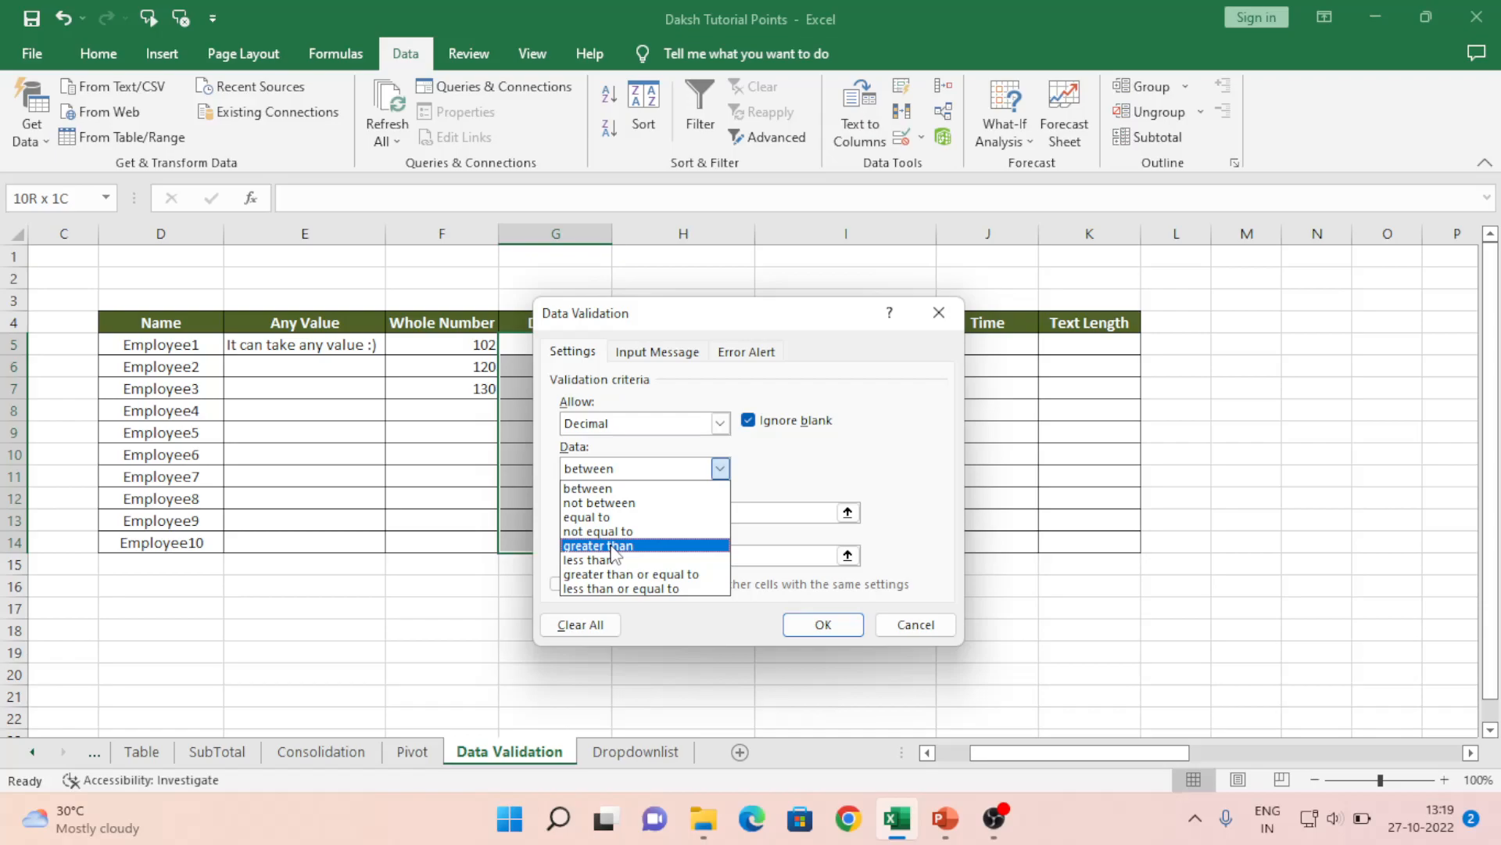
click(612, 545)
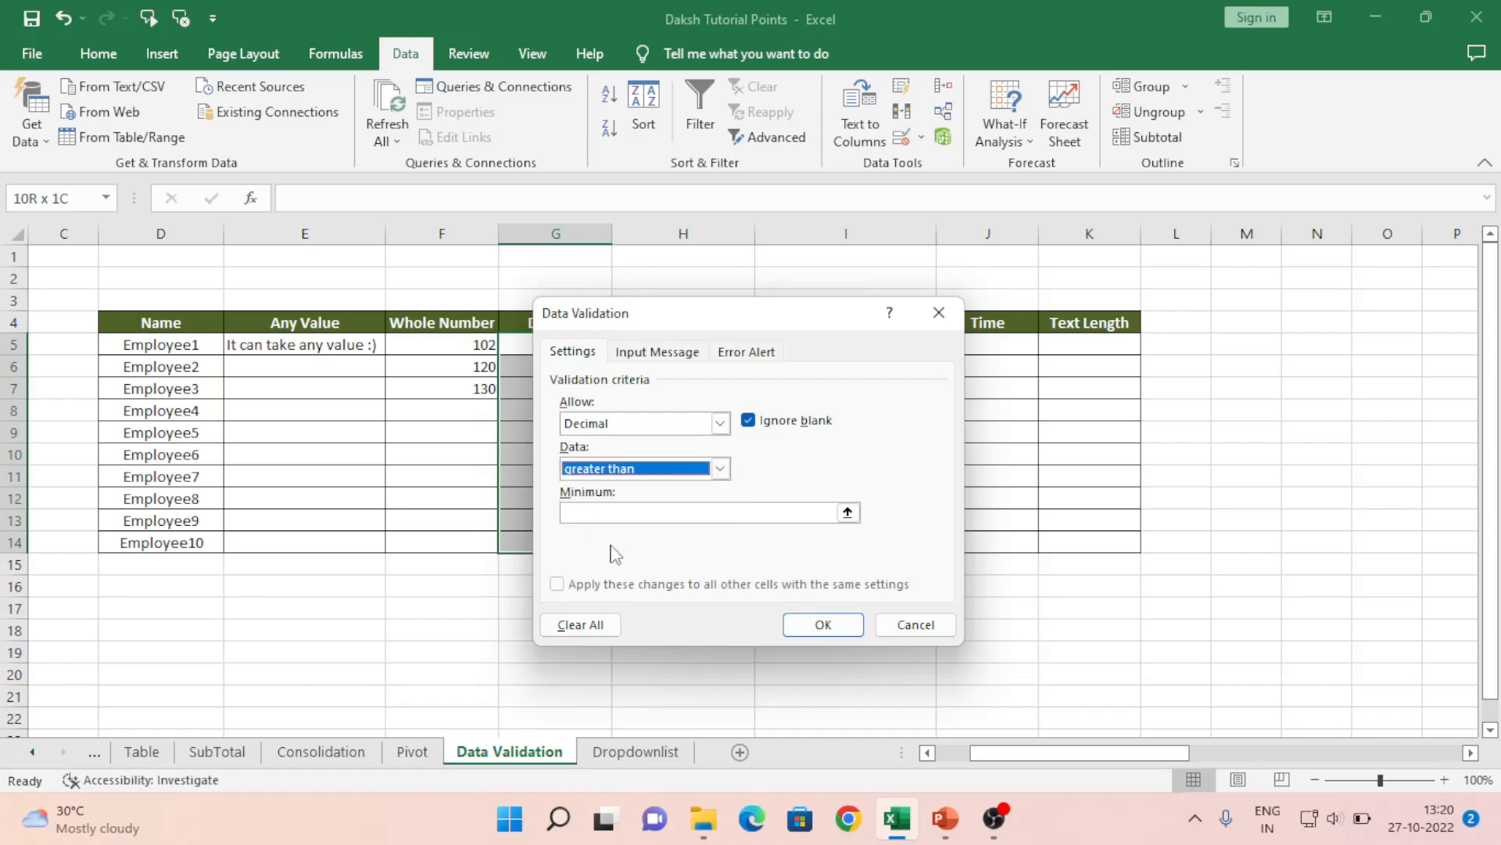
click(612, 510)
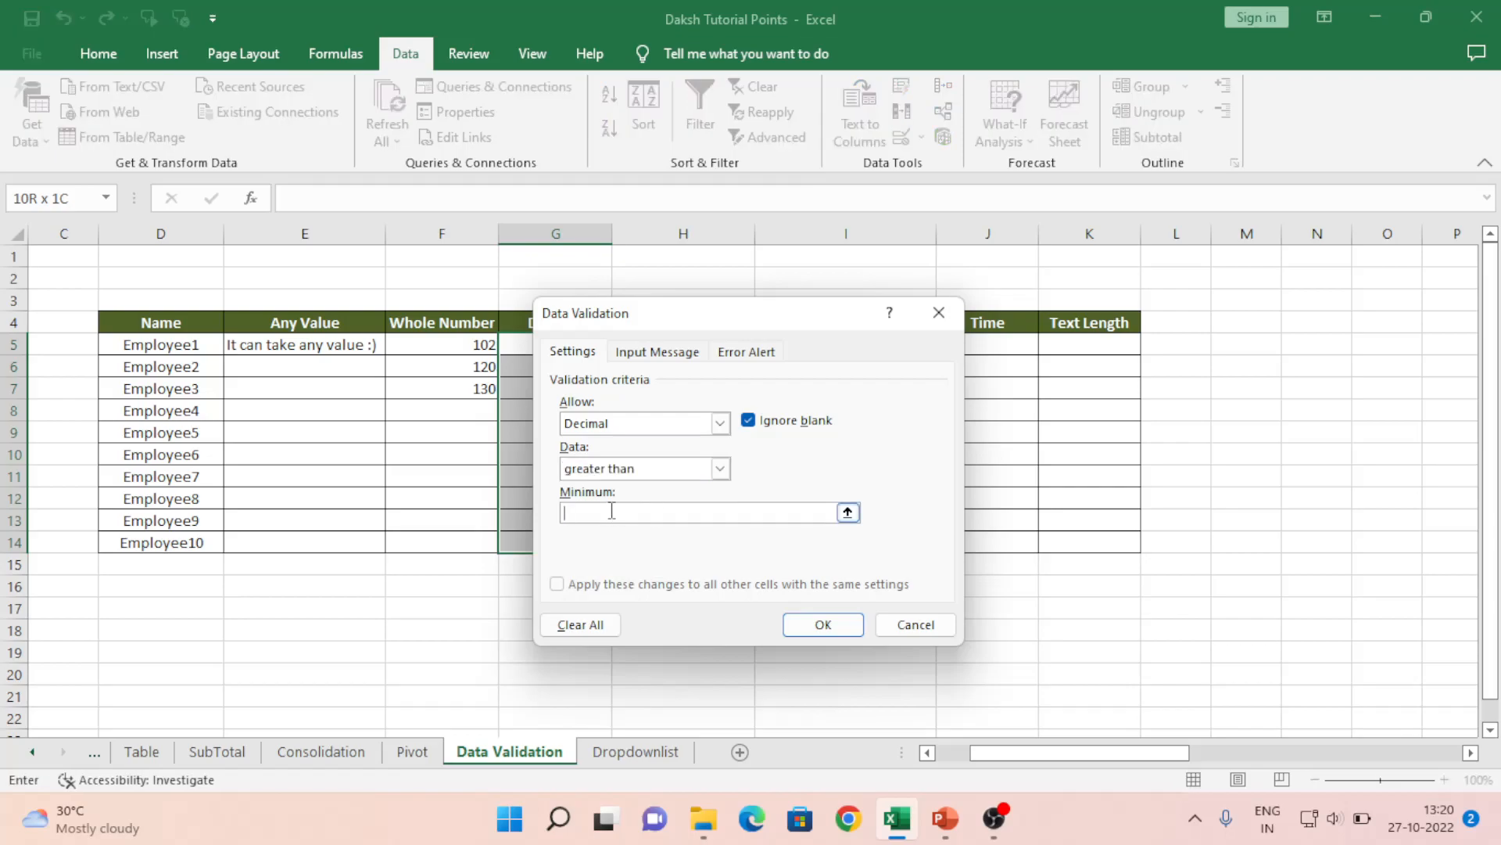
text(500)
click(825, 621)
Test the Decimal rule by trying to enter 300 and 500 in G5, discarding each entry
click(539, 362)
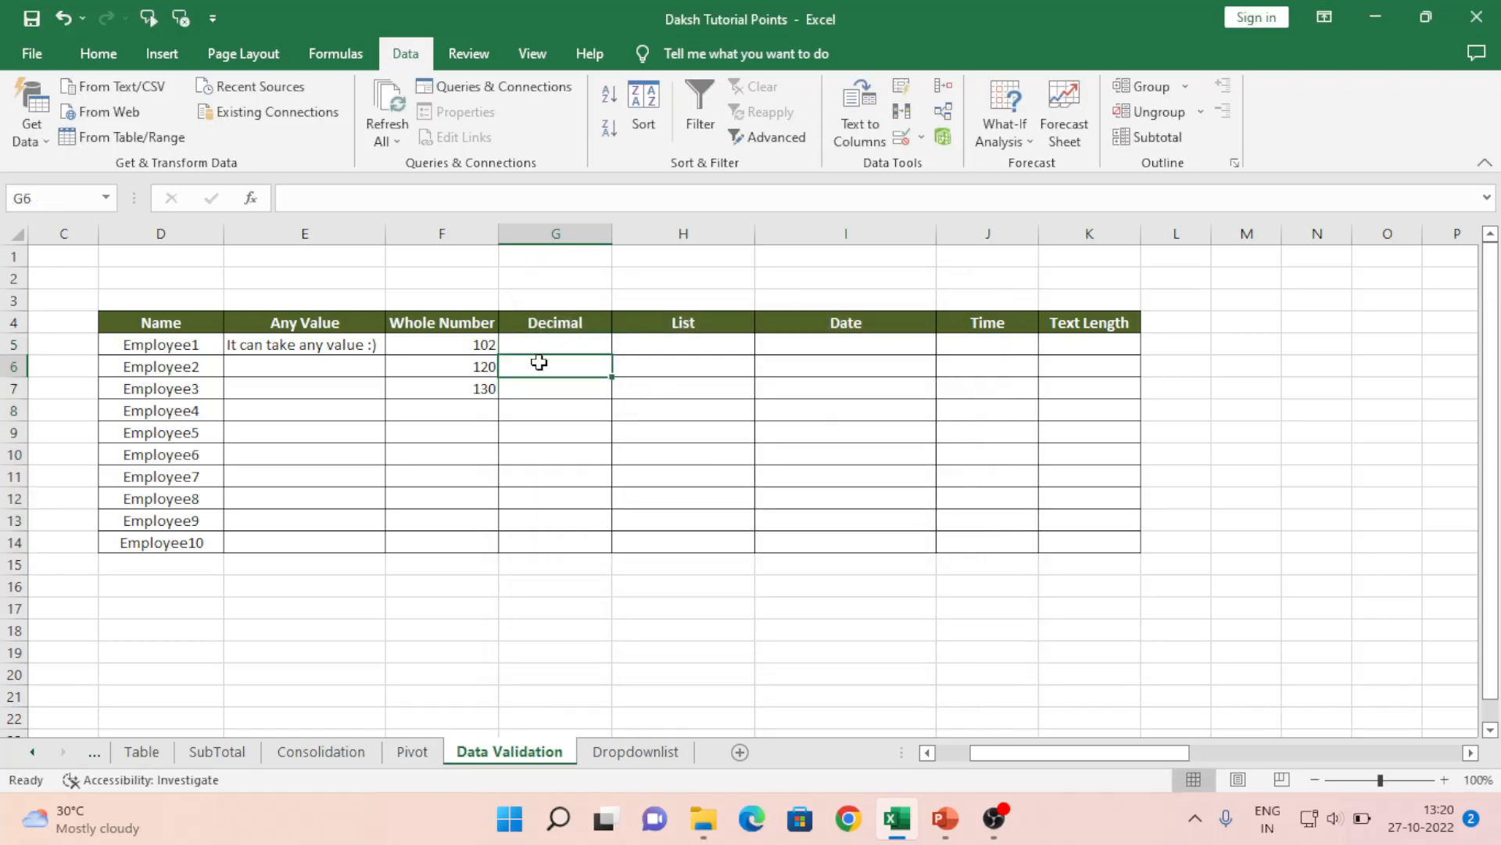
key(Up)
text(300)
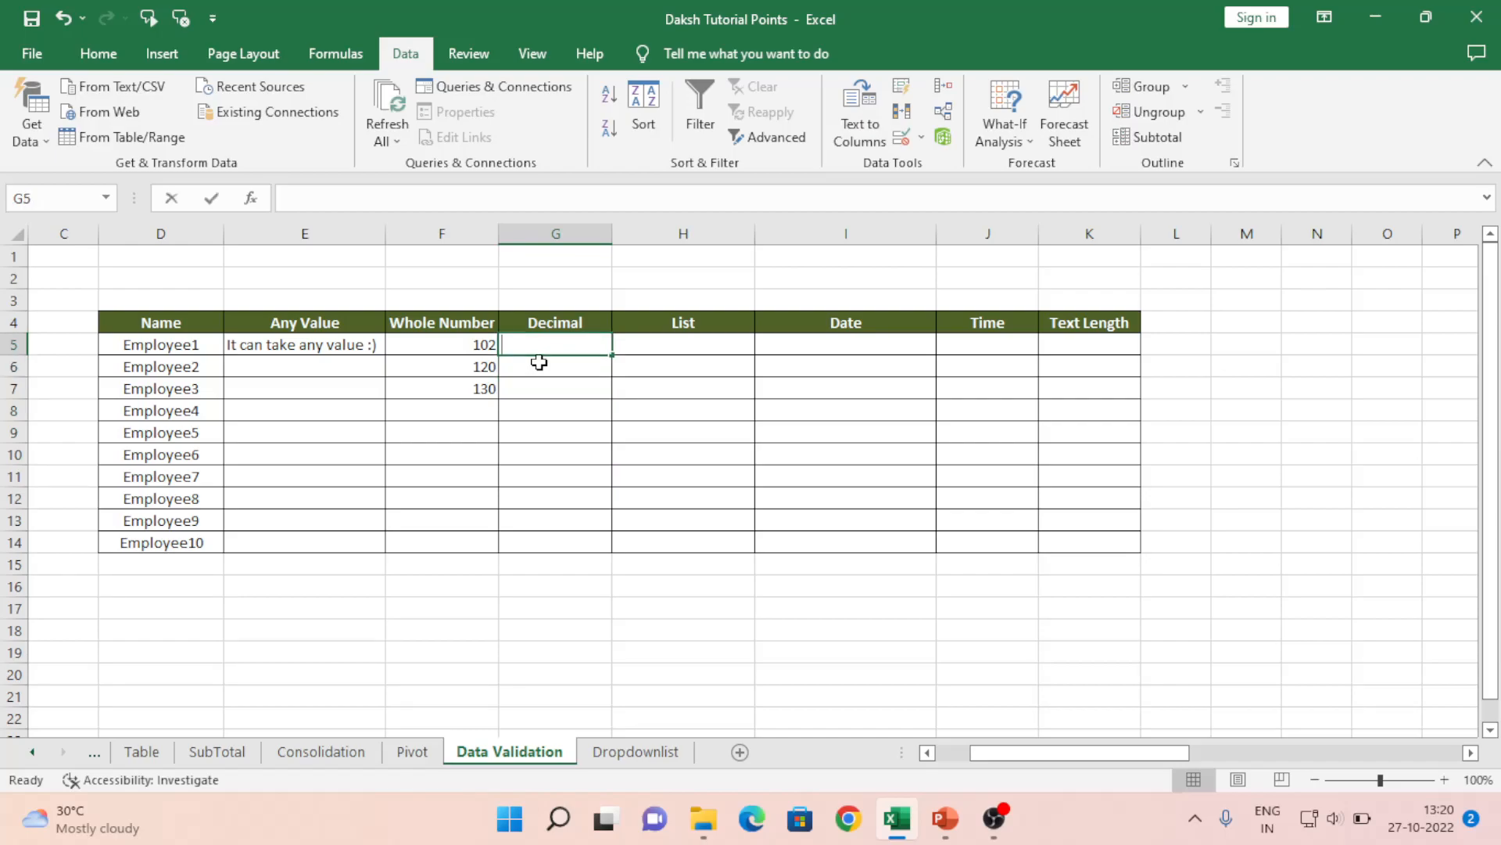
key(Return)
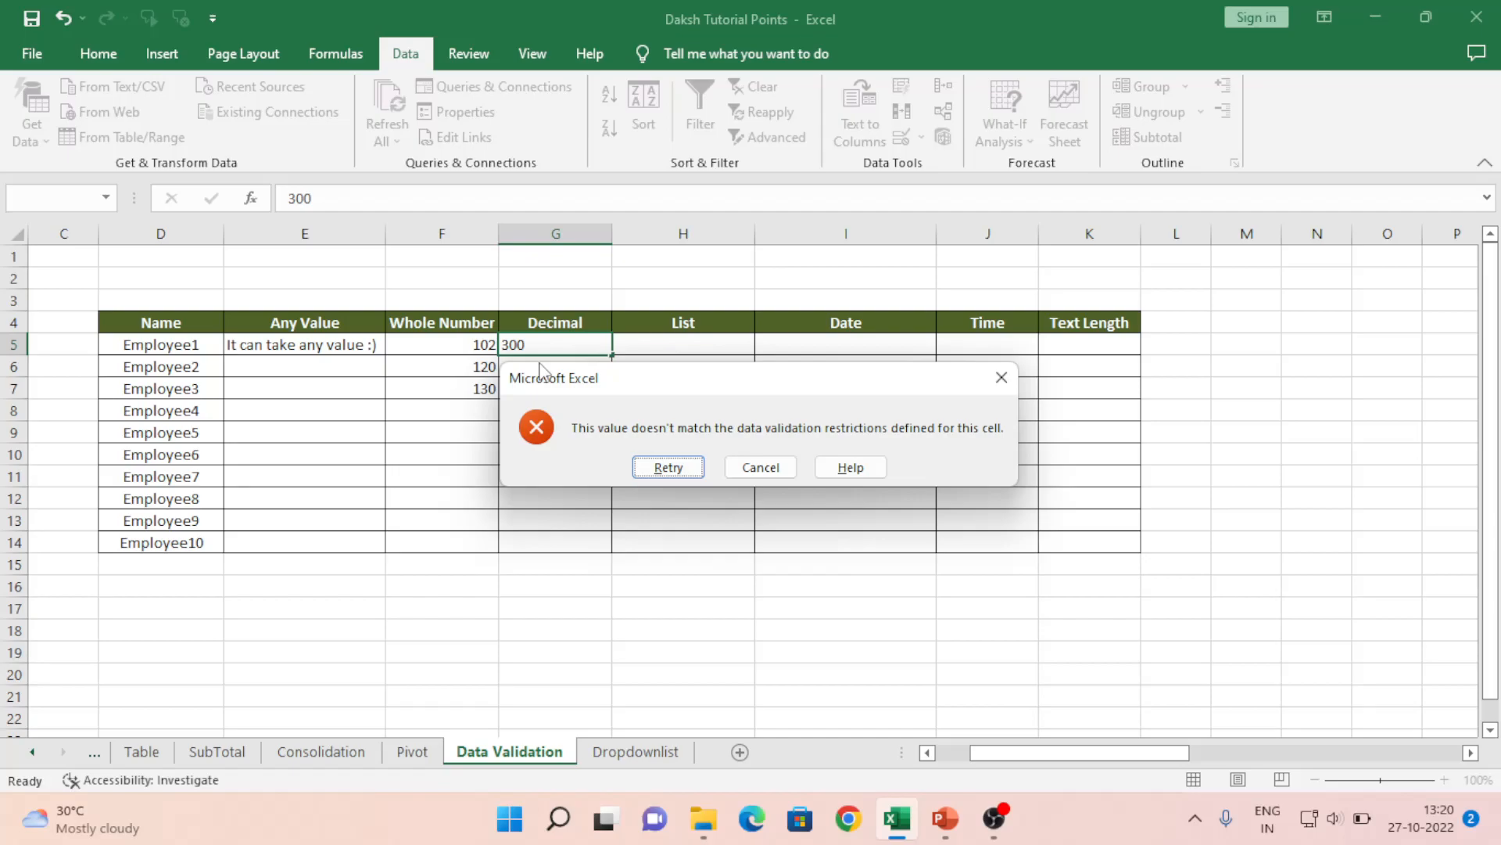
key(Escape)
text(500)
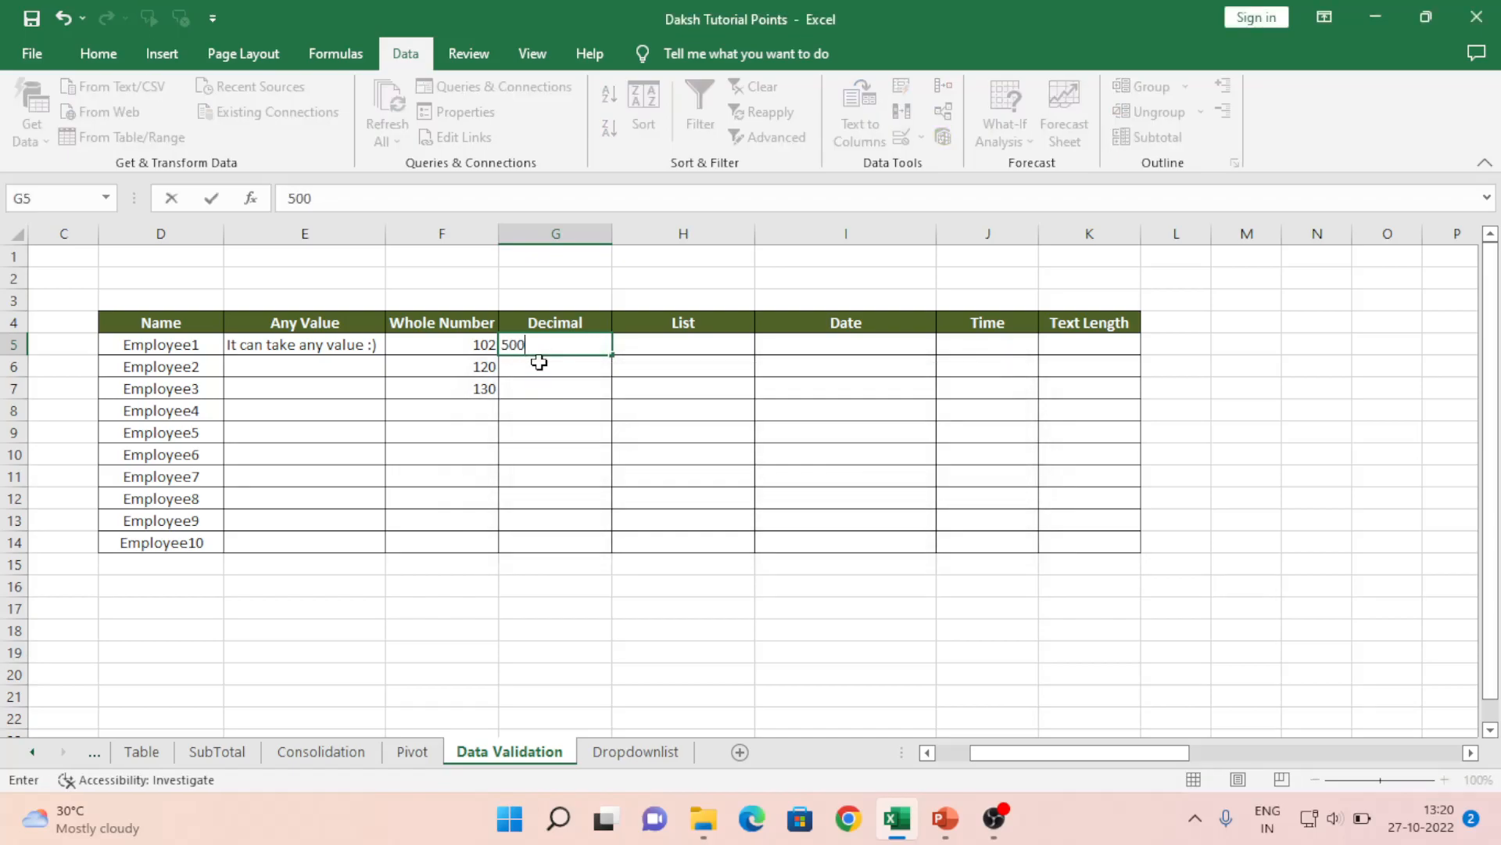
key(Return)
key(Tab)
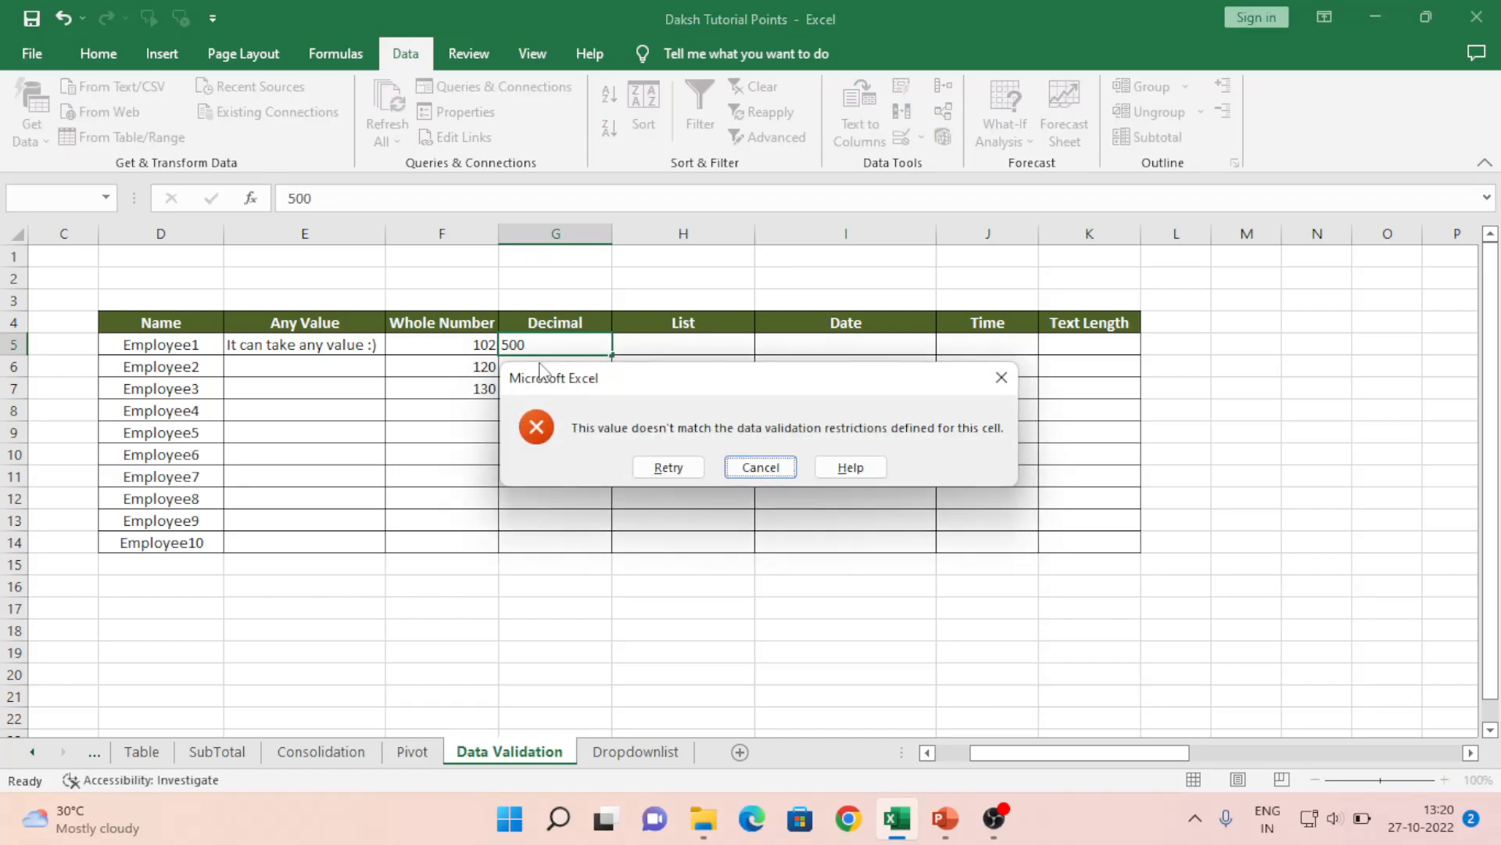
key(Return)
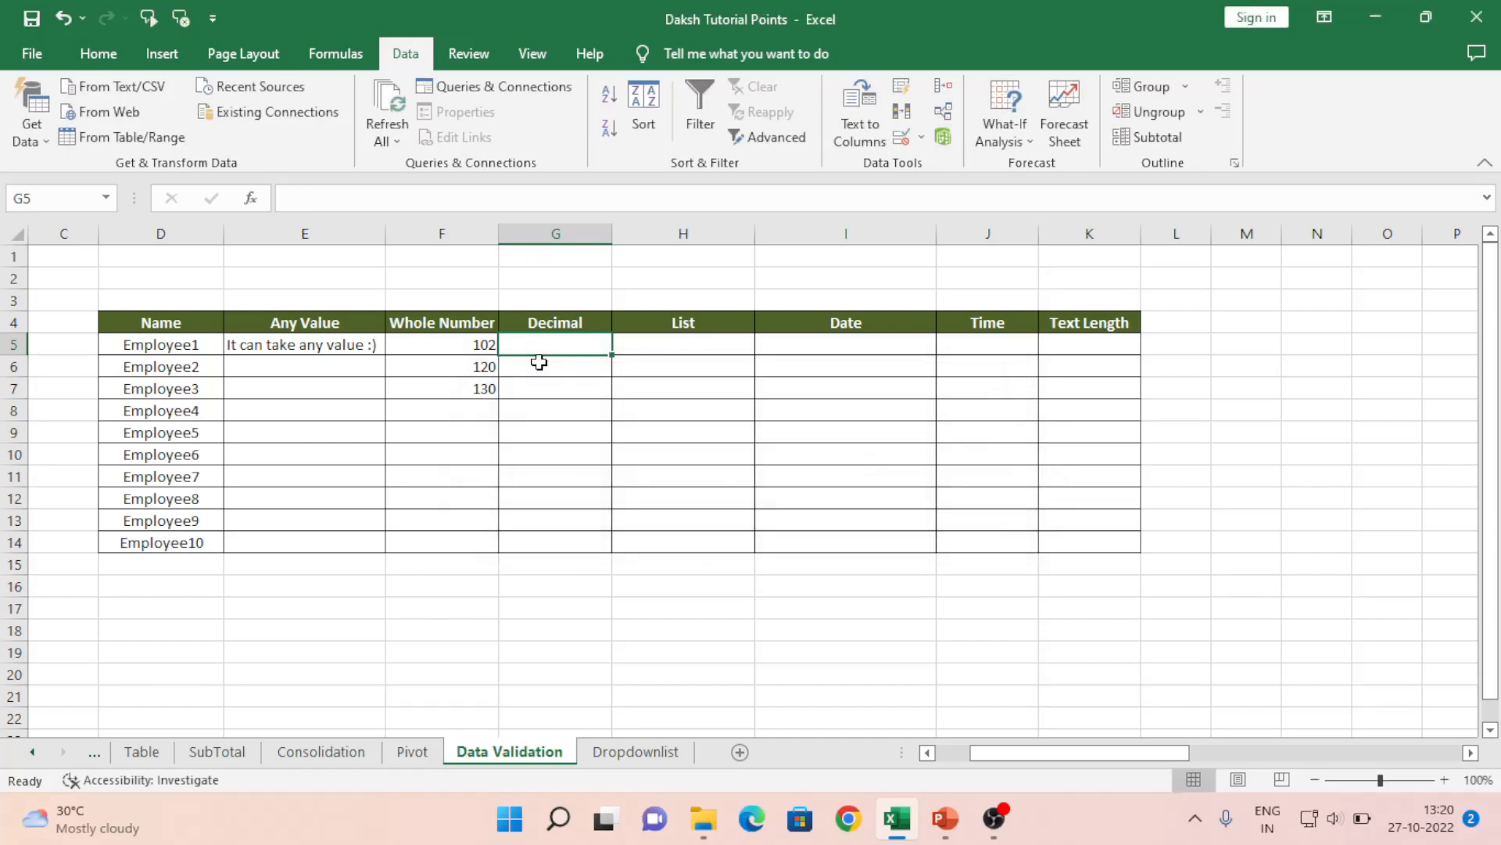
Enter 501 for Employee1 in G5 and 501.5 for Employee2 in G6 of the Decimal column
text(501)
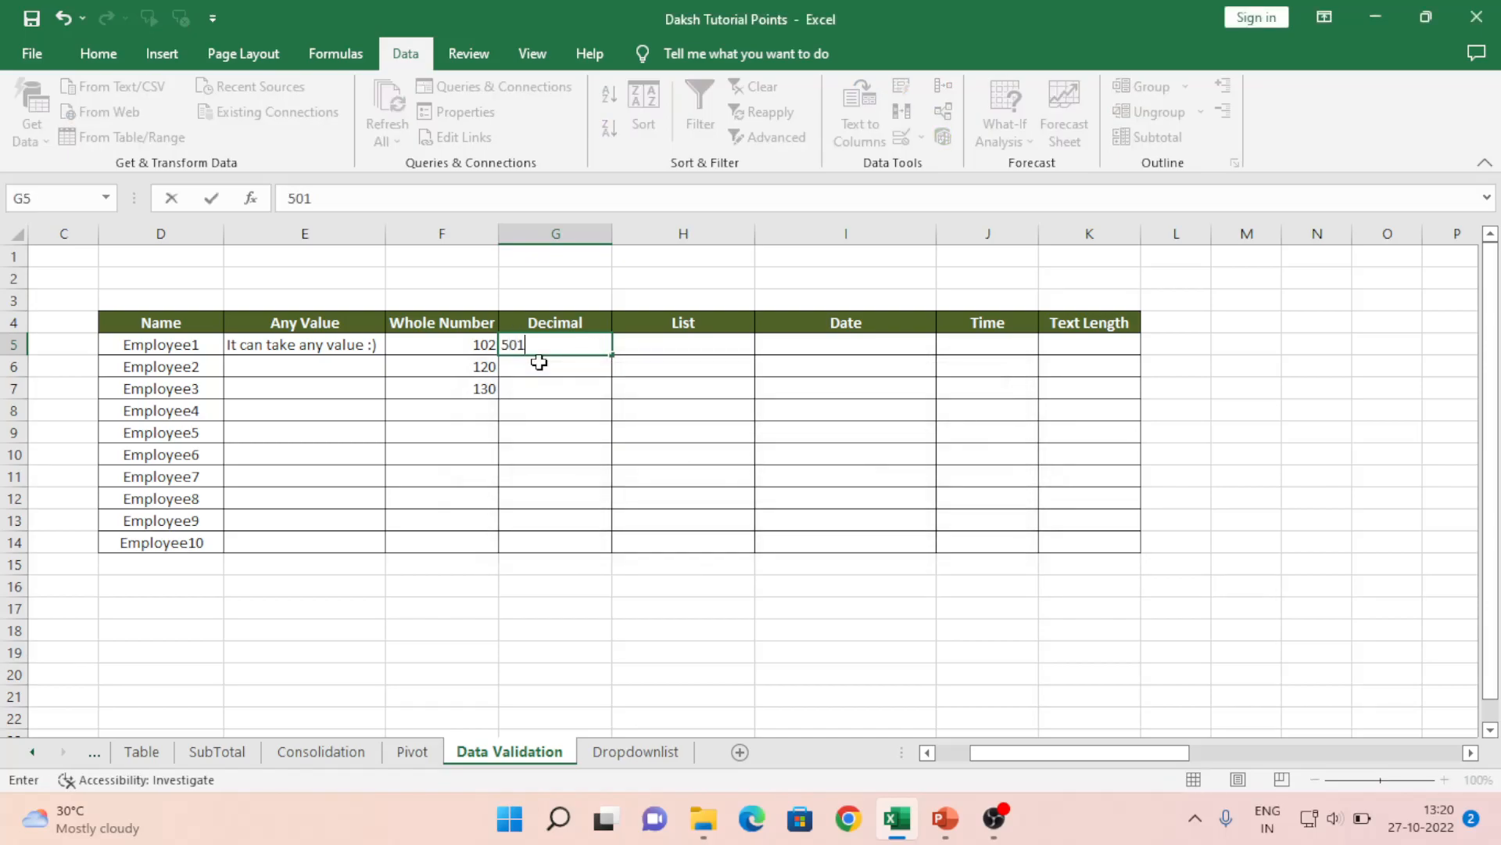
key(Return)
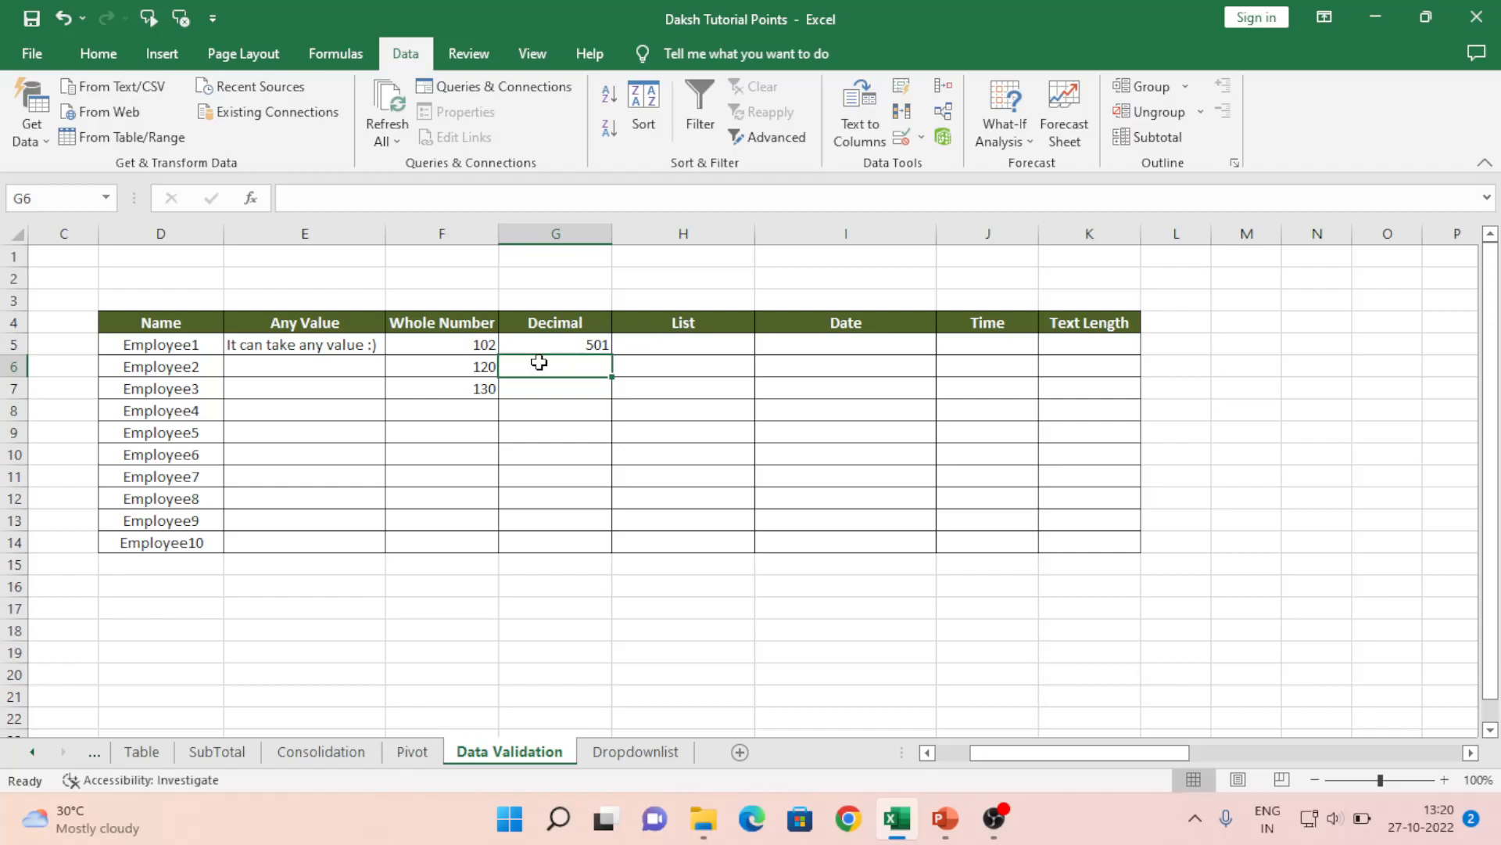
text(50)
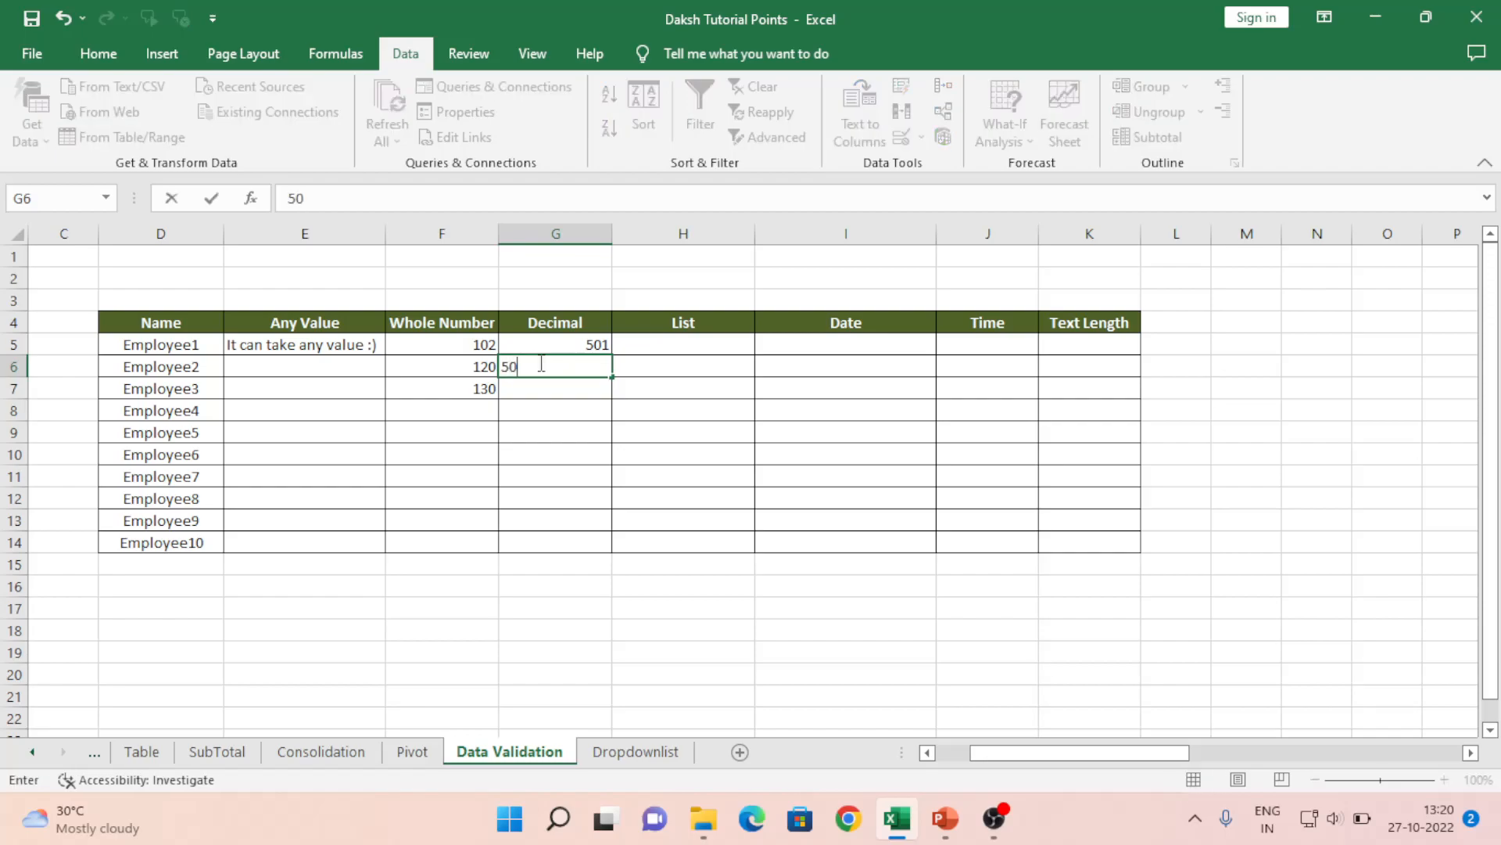
text(1.5)
key(Return)
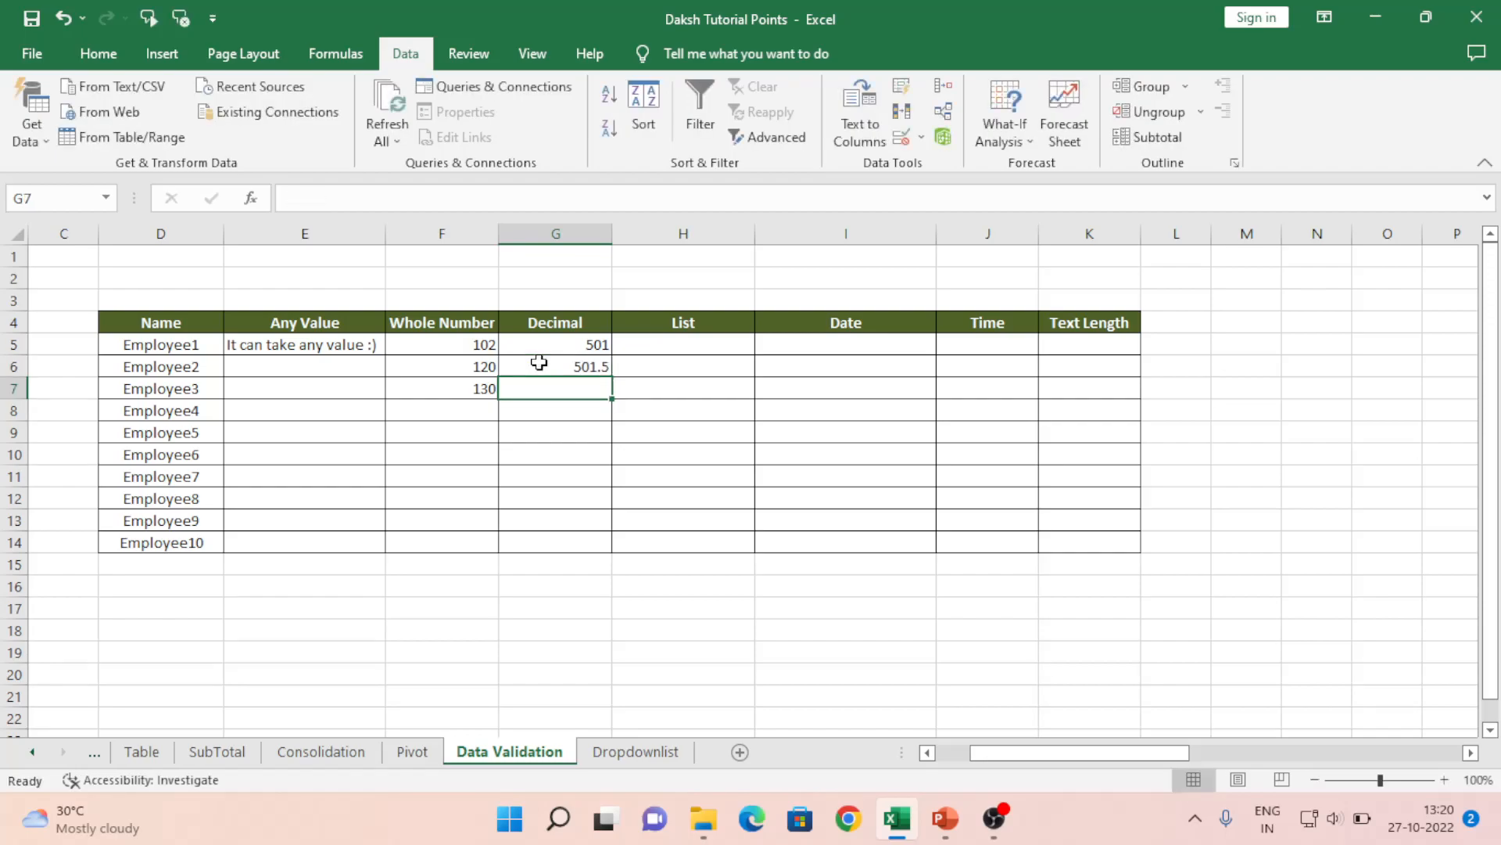
Enter 500.001 for Employee3 in G7 of the Decimal column
click(539, 363)
key(Up)
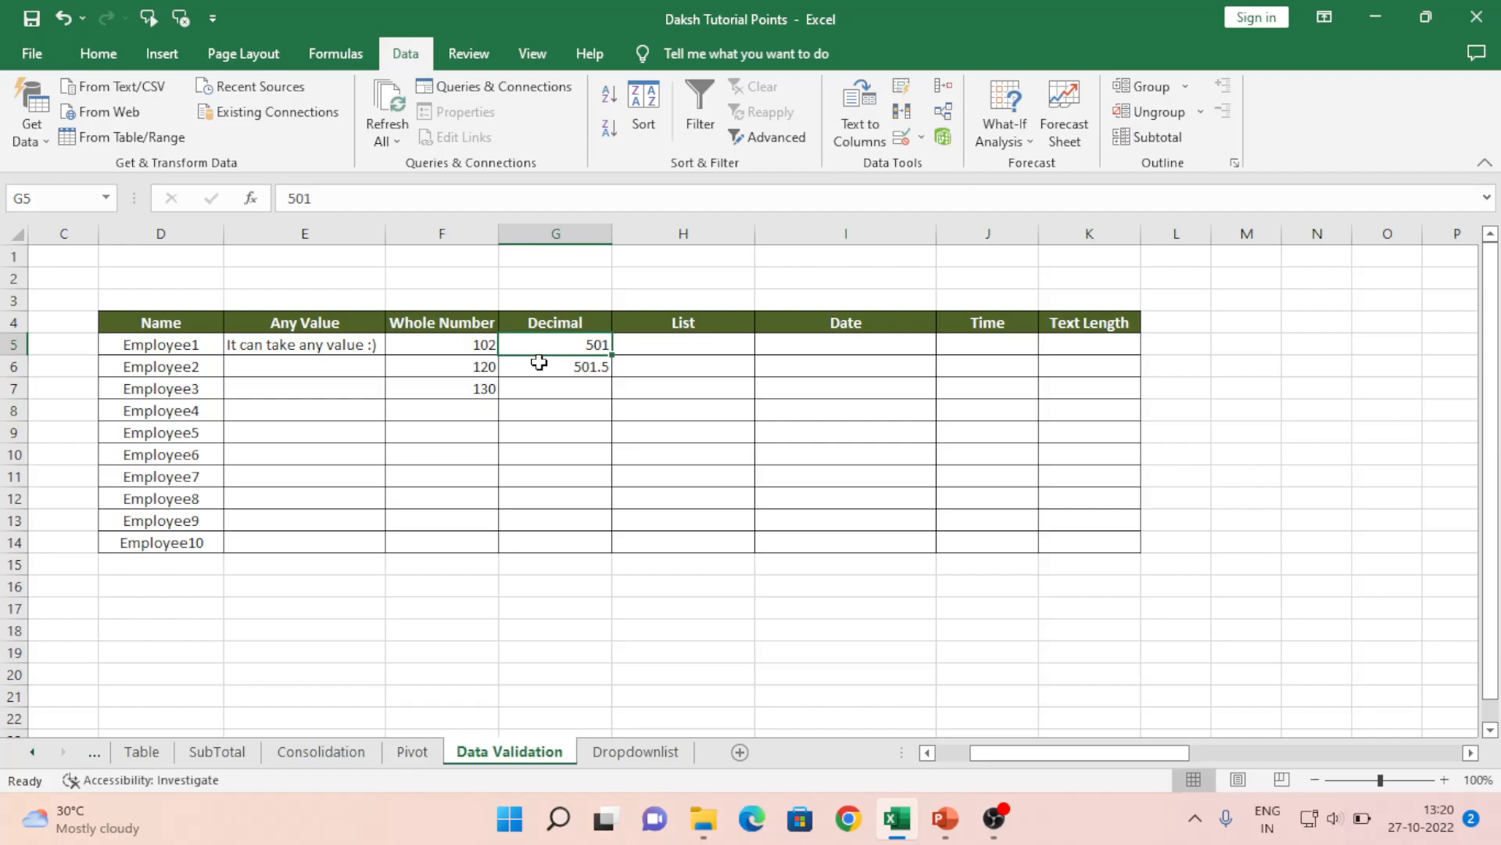
key(Down)
key(Down)
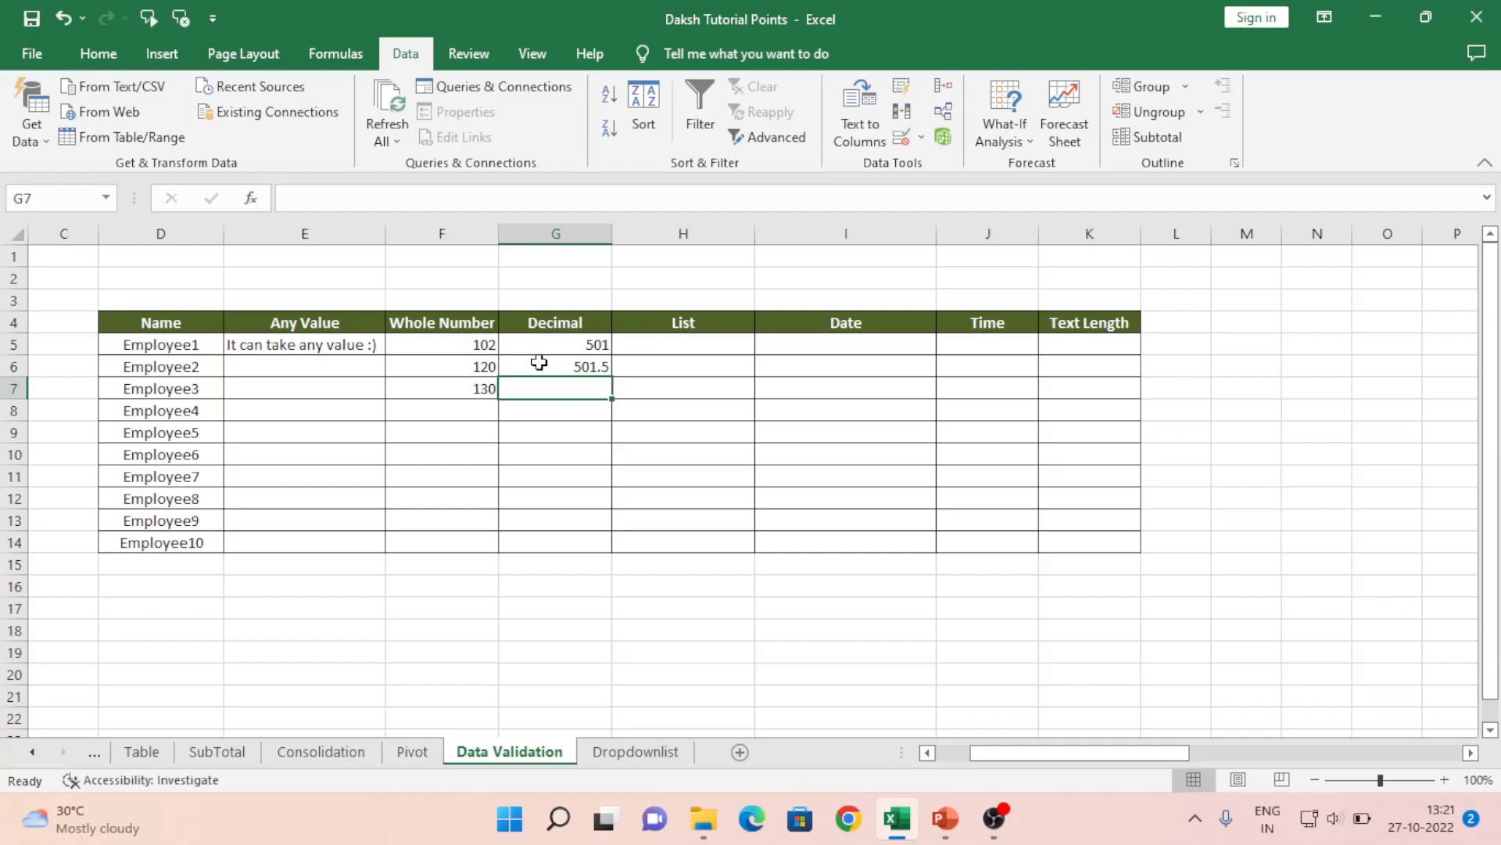
text(500.001)
key(Return)
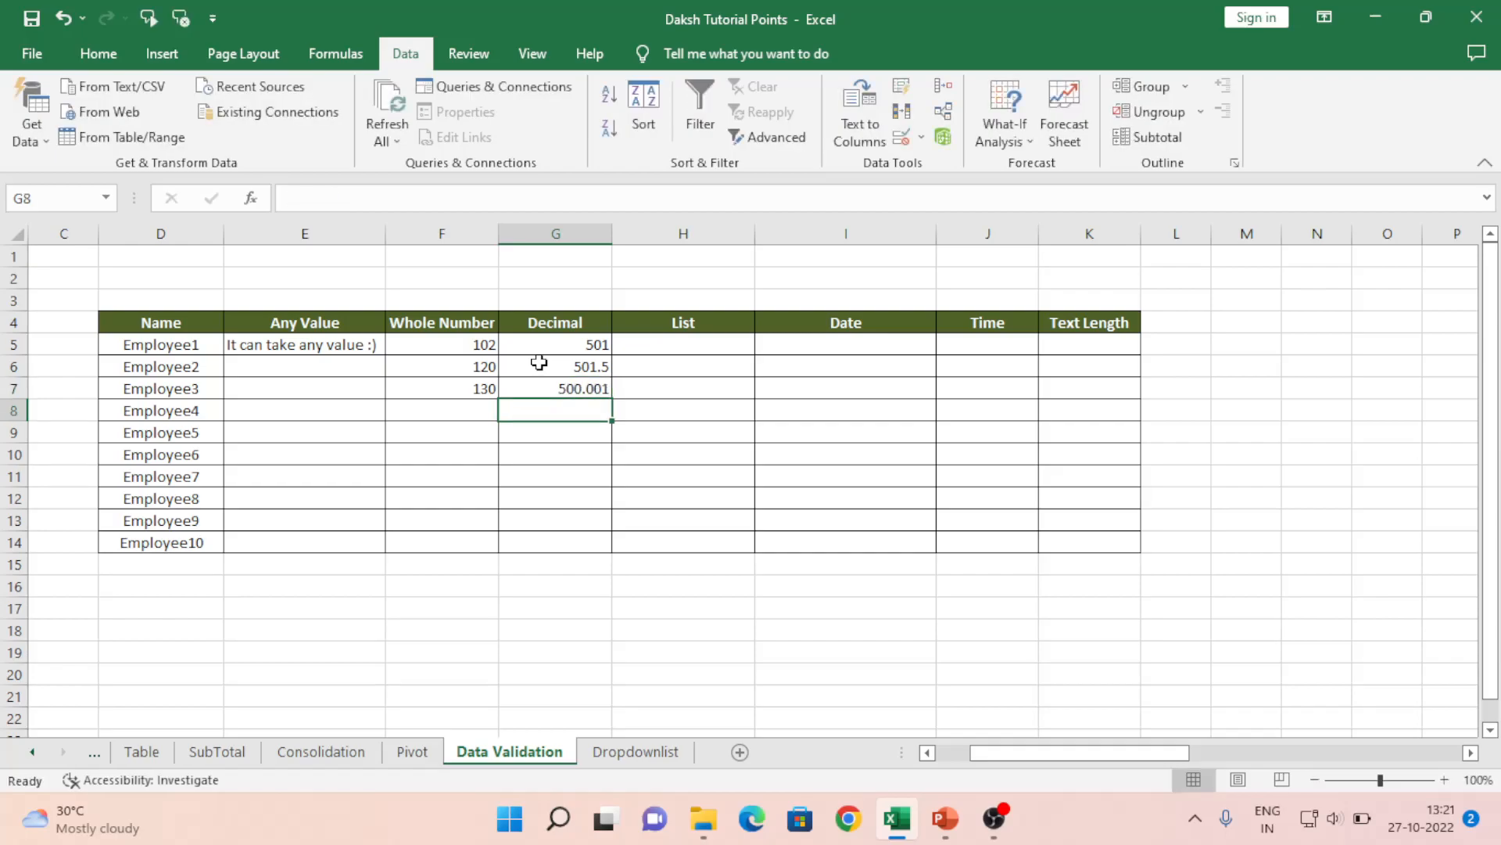
Try to enter the limit value 500 for Employee4 in G8 and discard the entry
text(500)
key(Return)
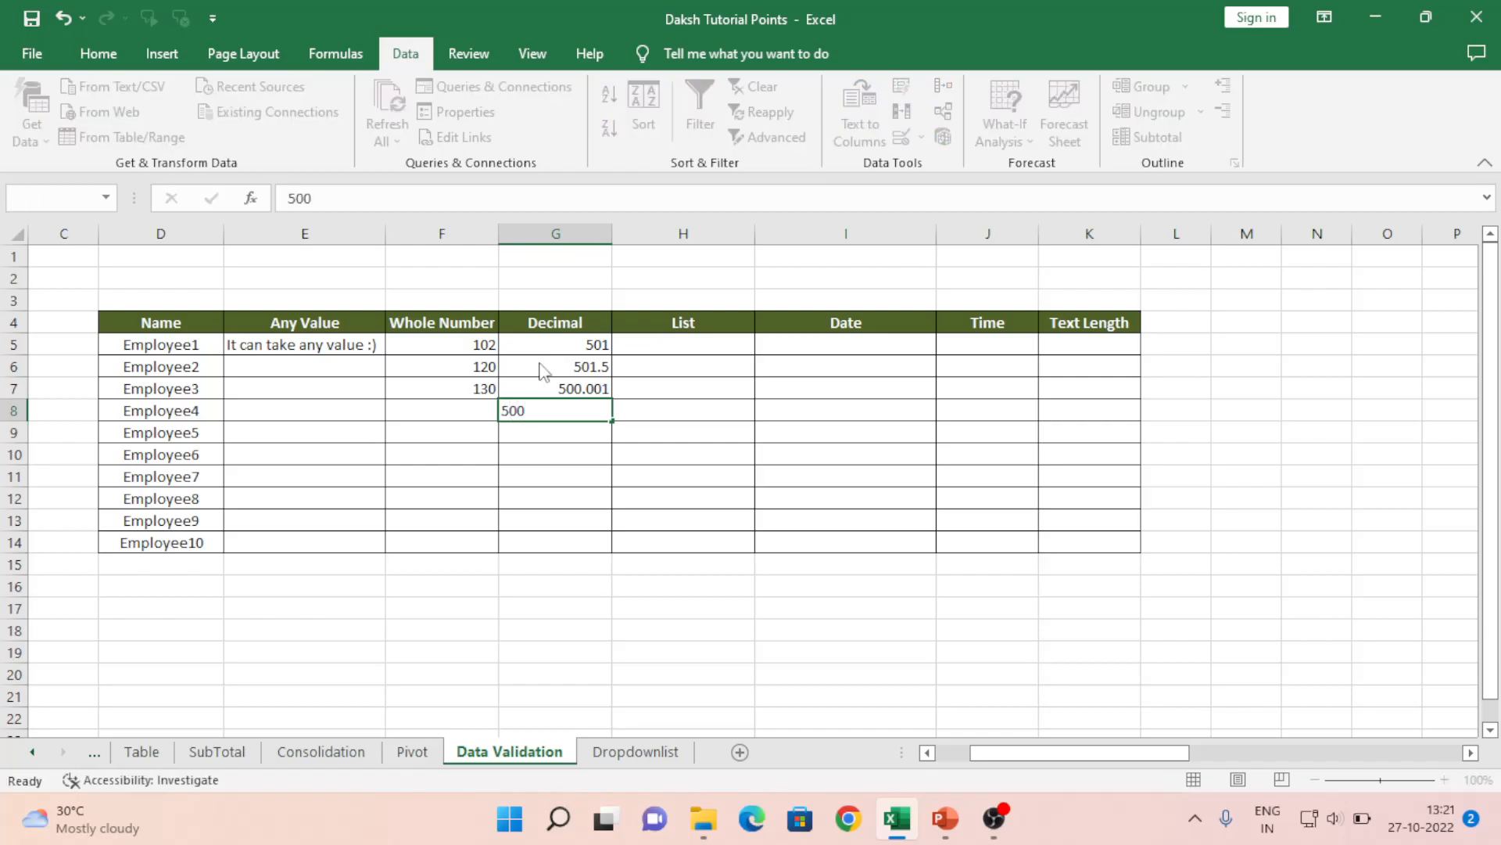
key(Escape)
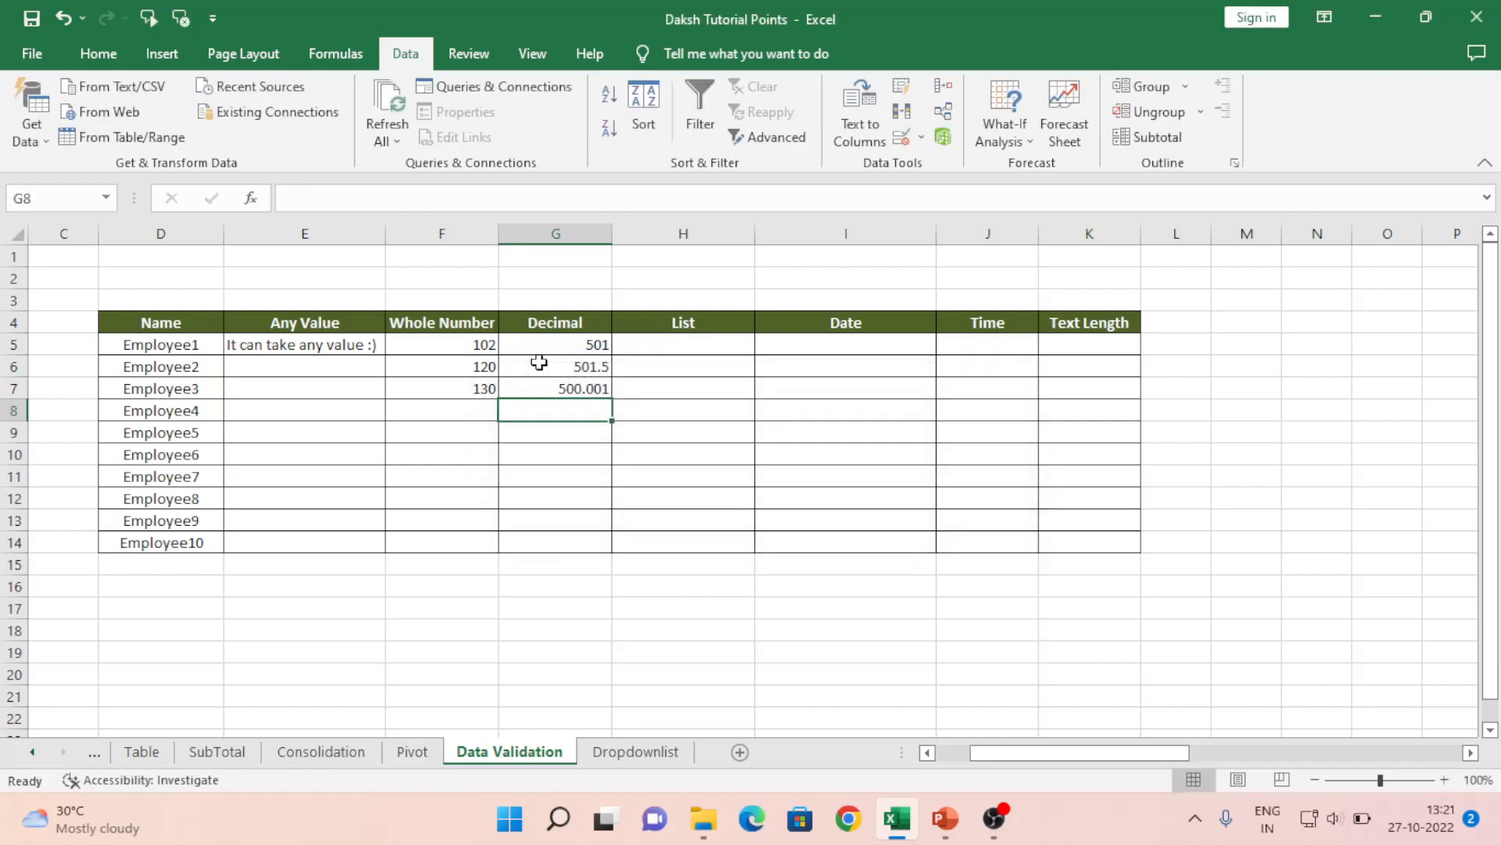
key(Up)
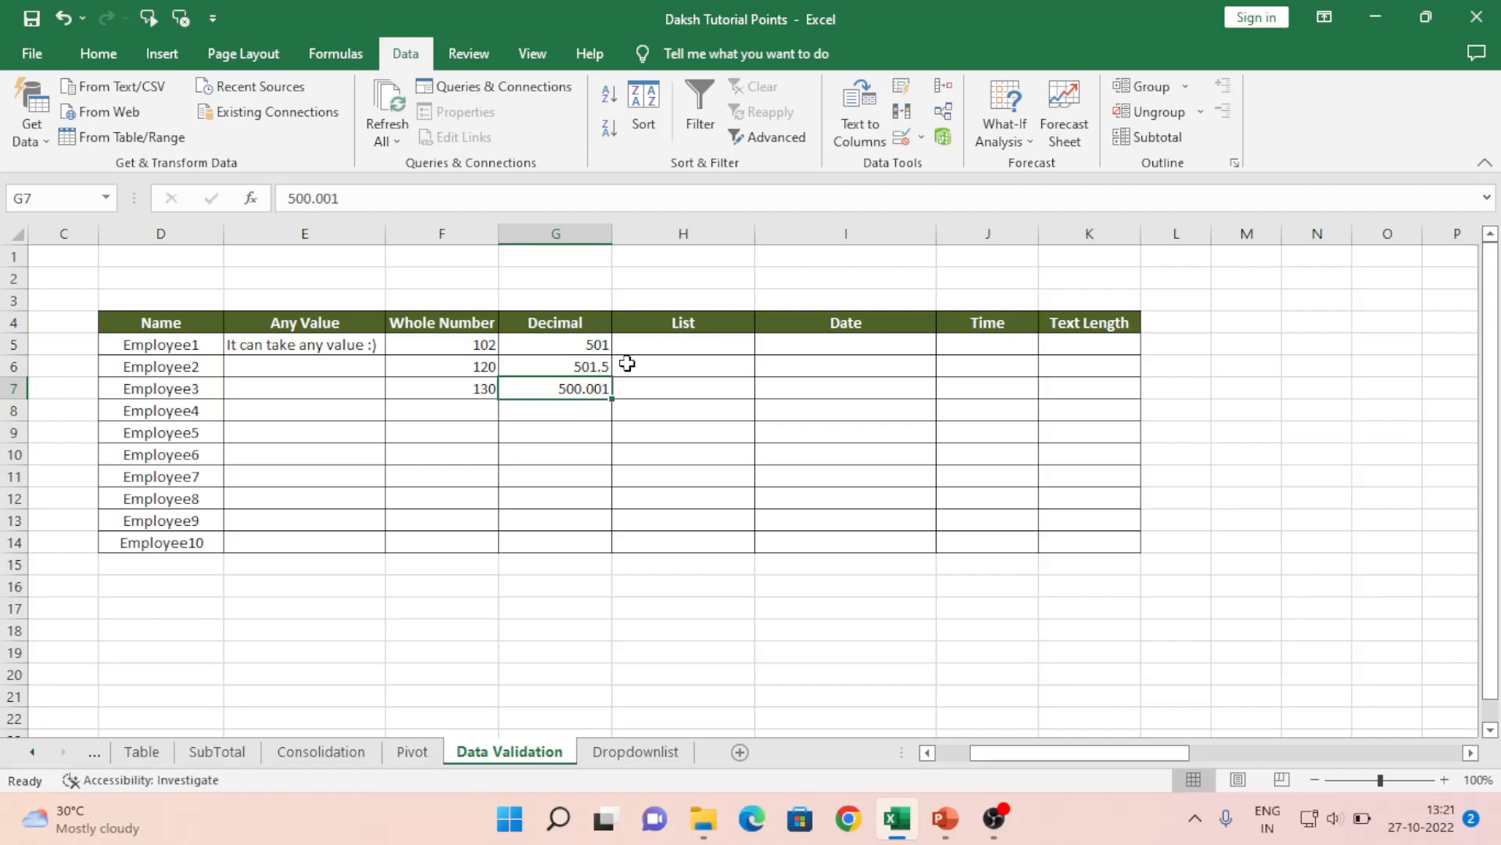
Try to enter the text "This" in G8 and the date 10/20/2022 in G9, discarding both entries
click(677, 348)
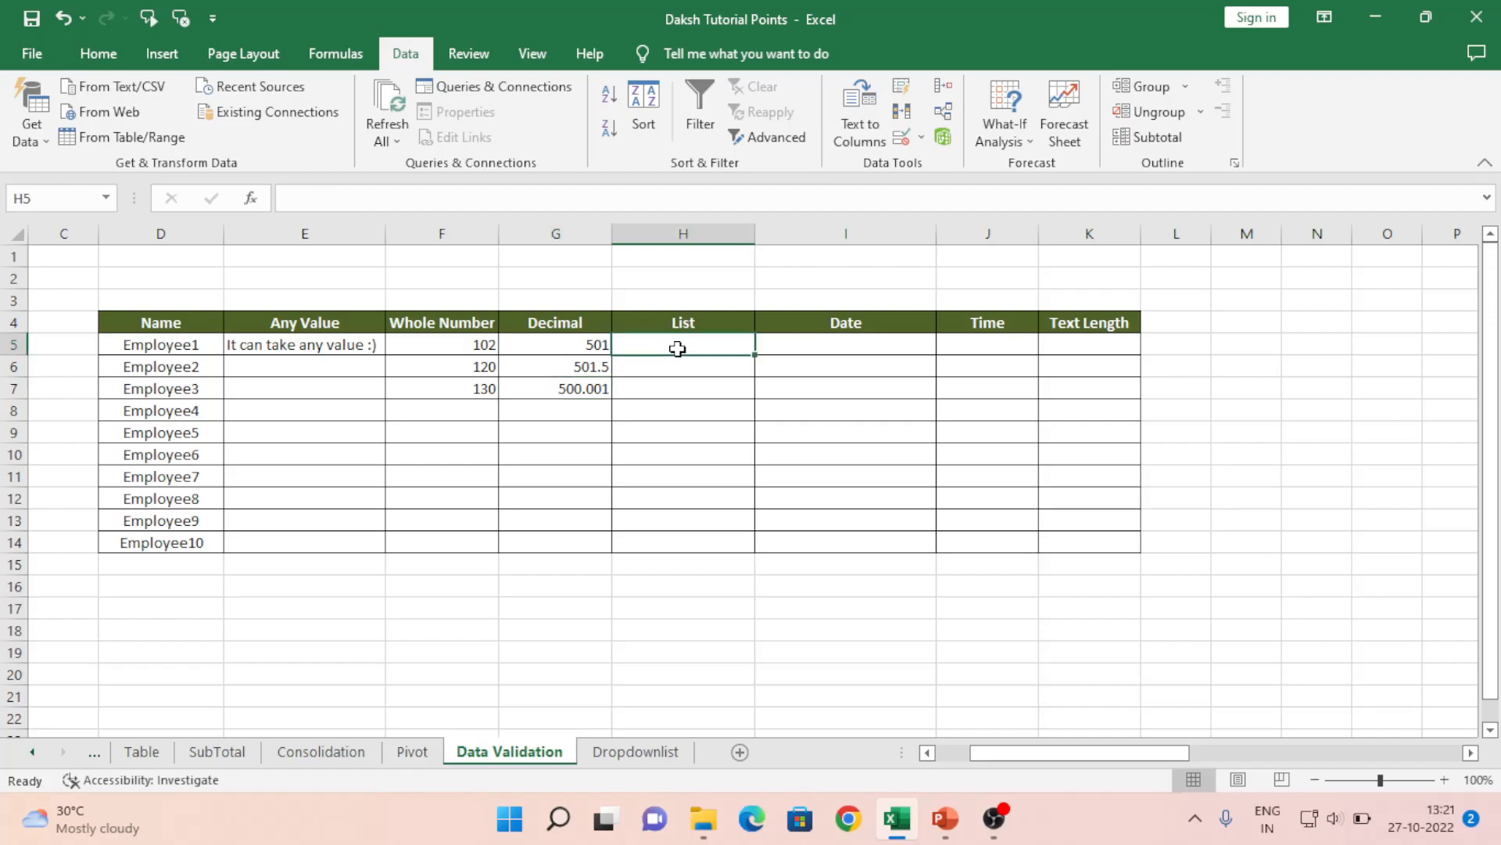
key(Down)
key(Left)
key(Down)
key(Down)
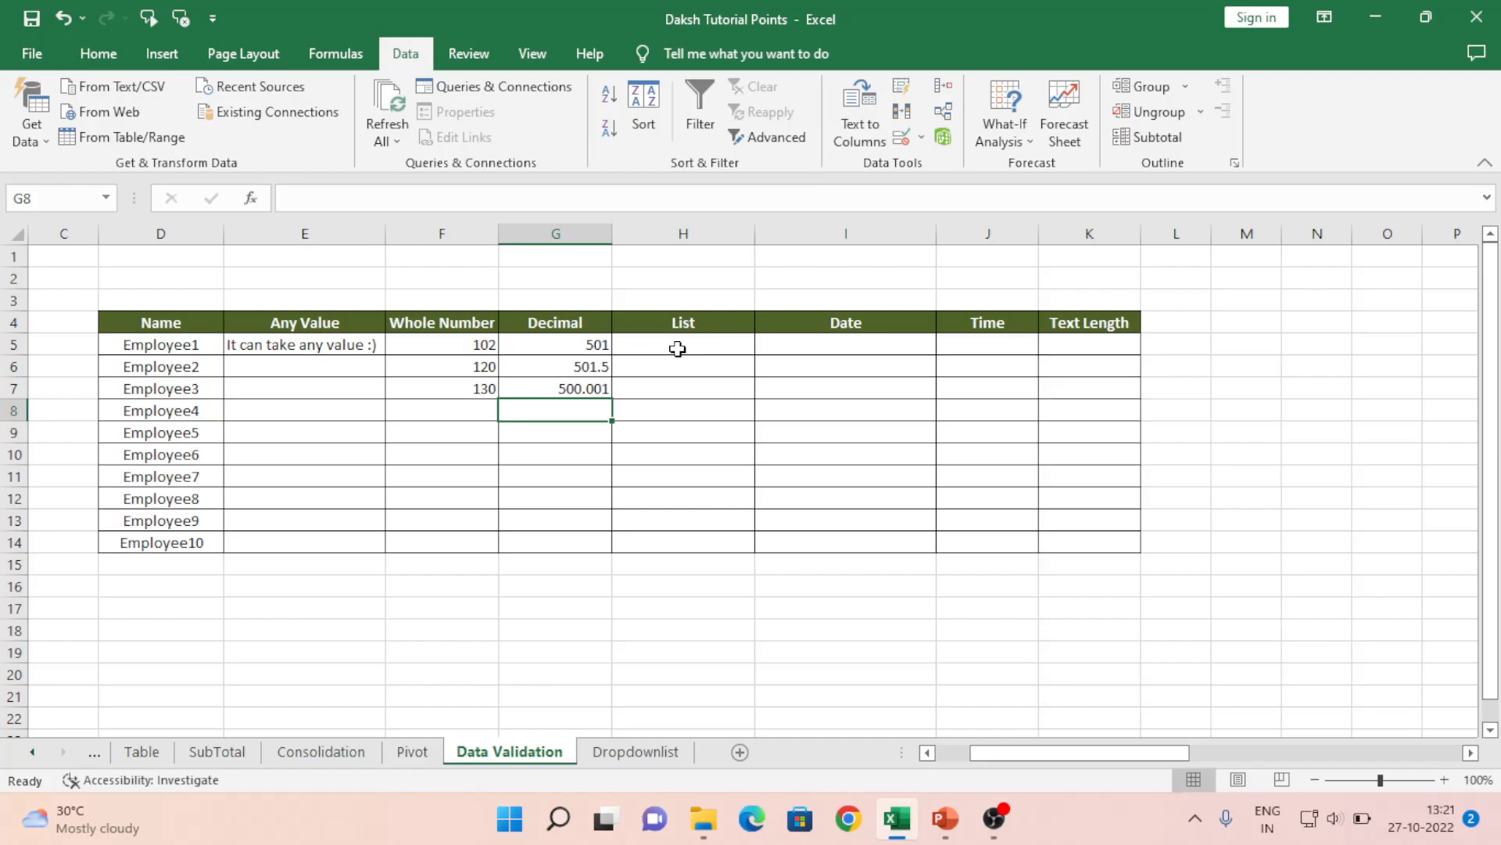
text(This)
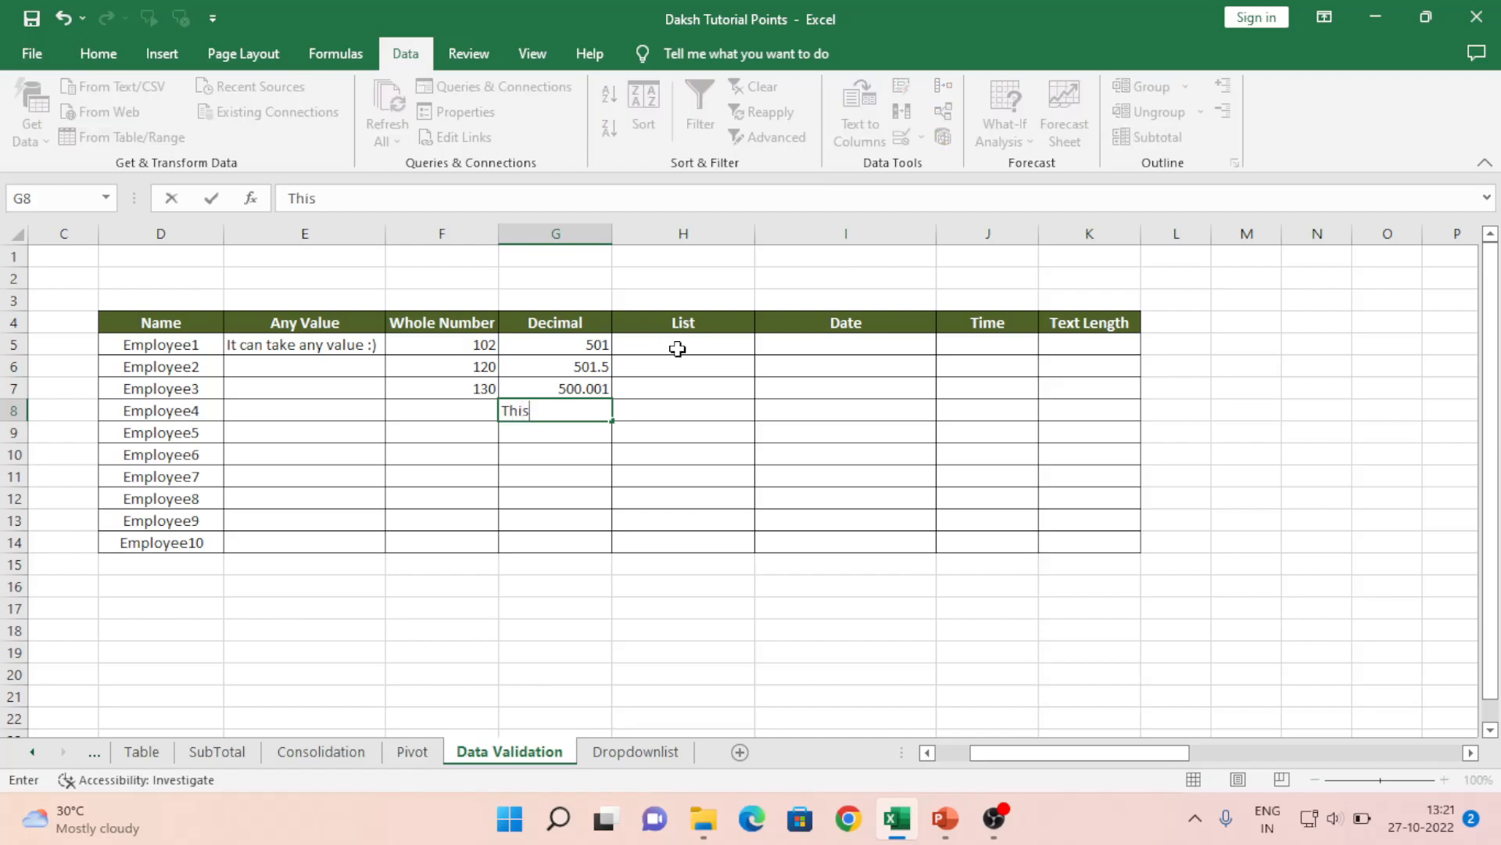
key(Return)
key(Escape)
key(Down)
text(10)
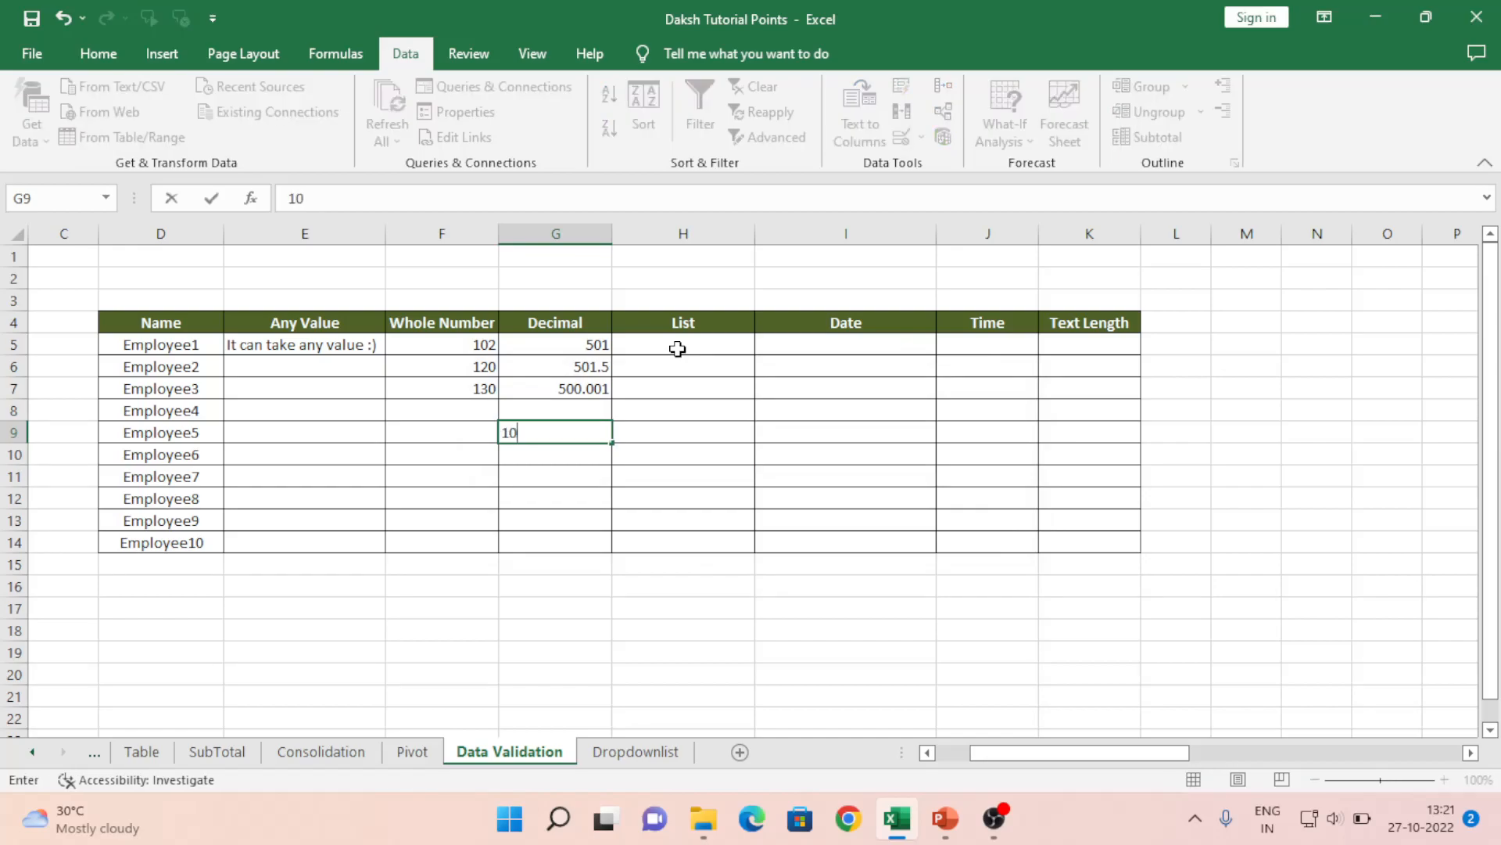
text(/20/2022)
key(Return)
key(Escape)
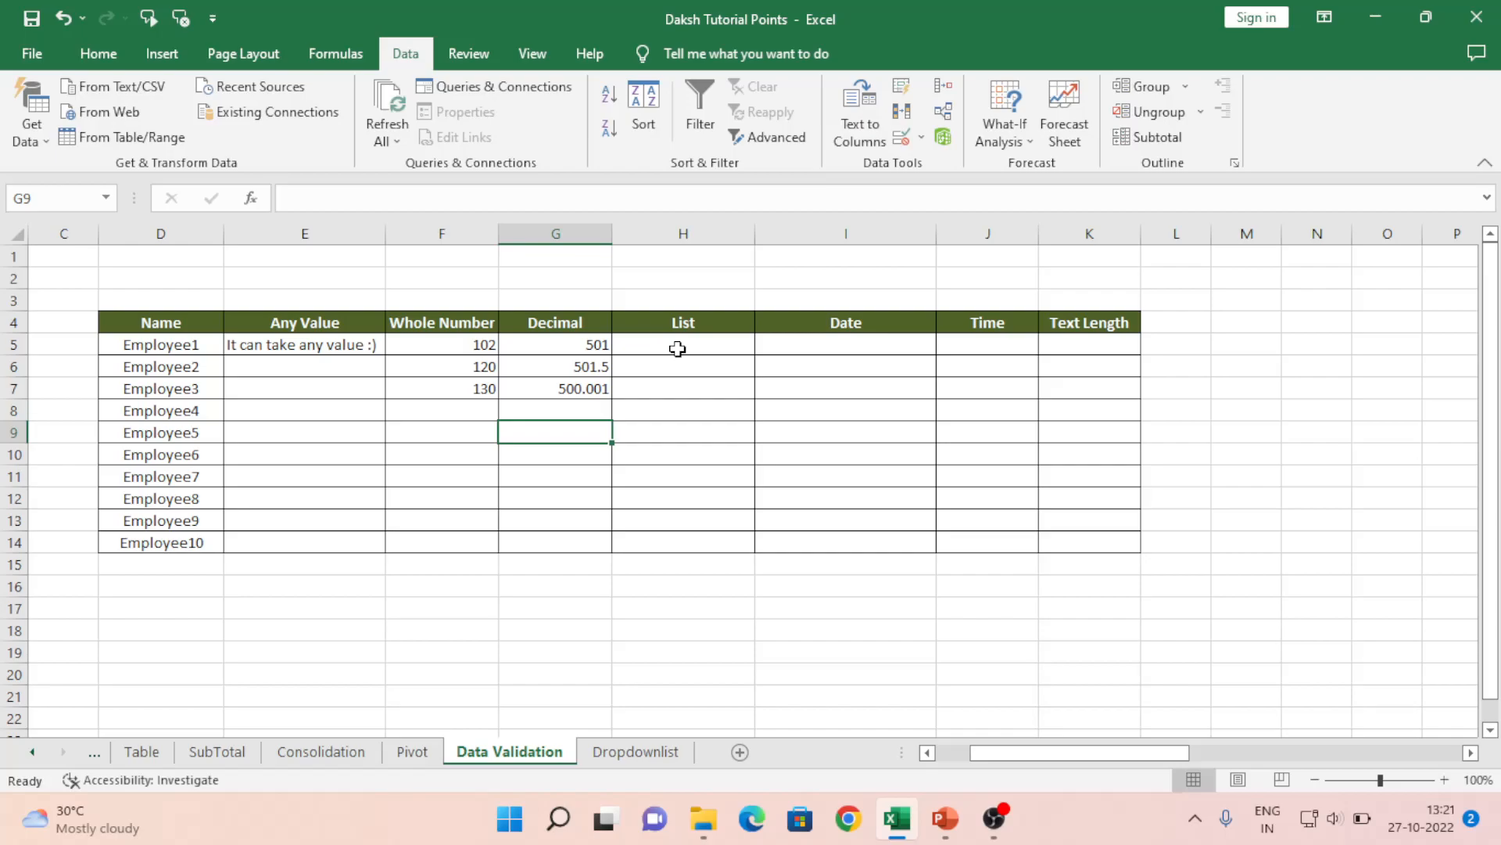
Start a data validation rule for the List column cells H5 through H14 that allows a List
key(Up)
key(Up)
key(Up)
key(Right)
key(Up)
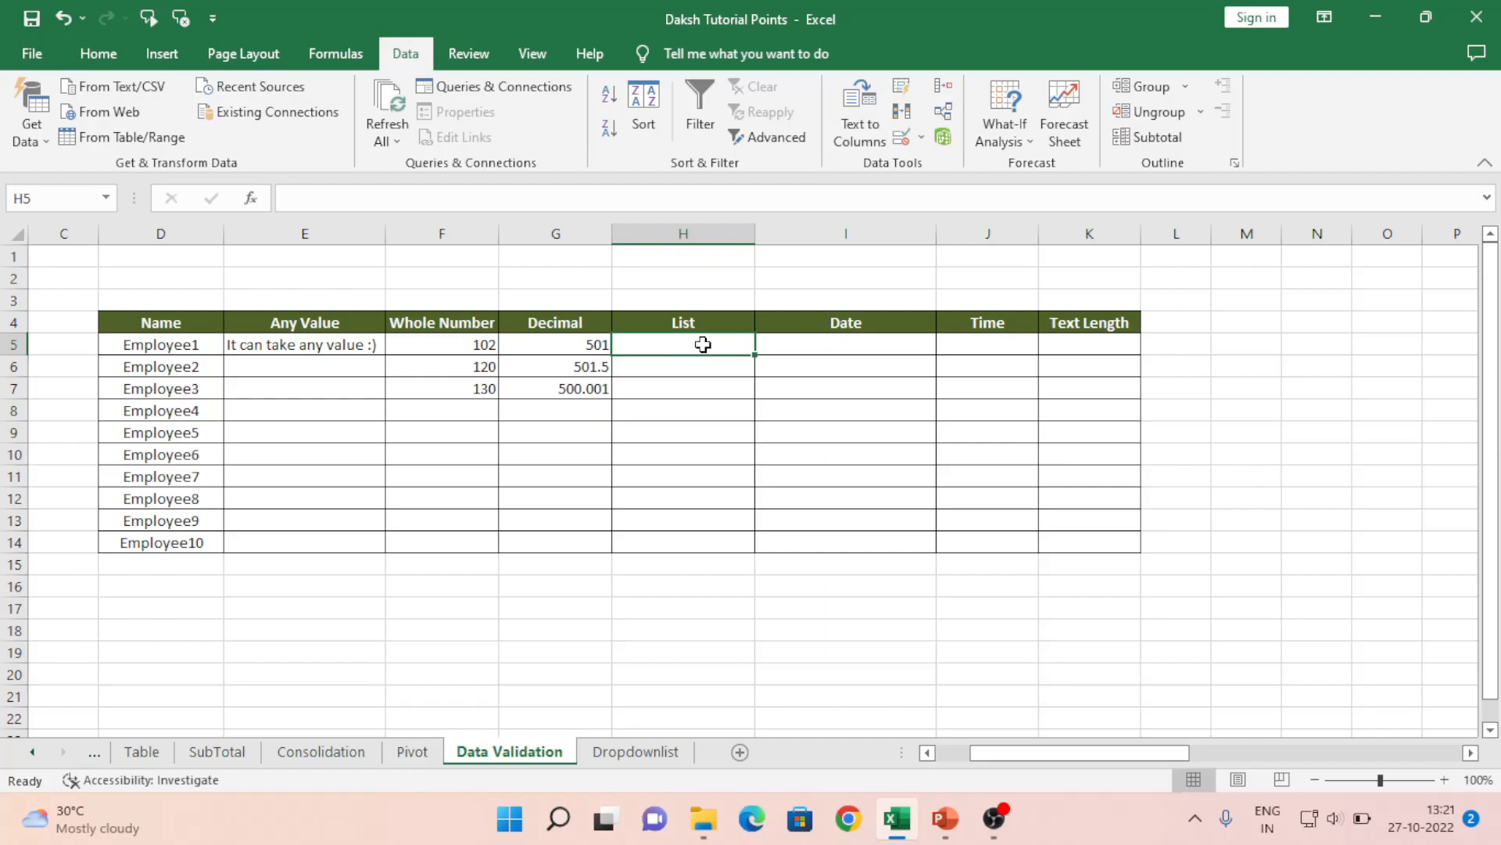
key(shift+Down)
key(shift+Down)
key(shift+Down)
key(shift+Down)
key(shift+Down)
key(shift+Down)
key(shift+Down)
key(shift+Down)
key(shift+Down)
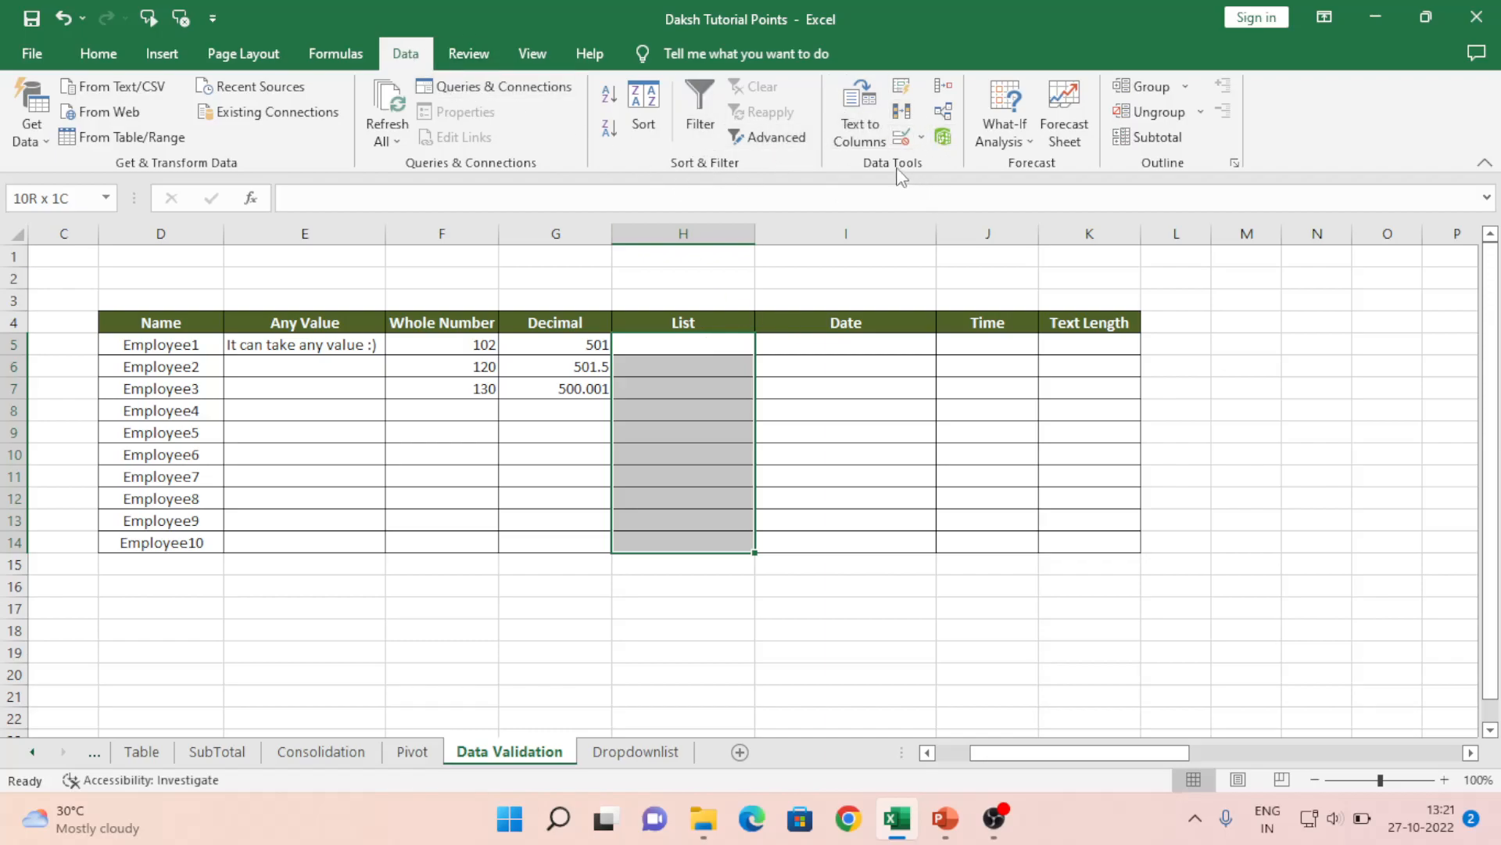
click(902, 138)
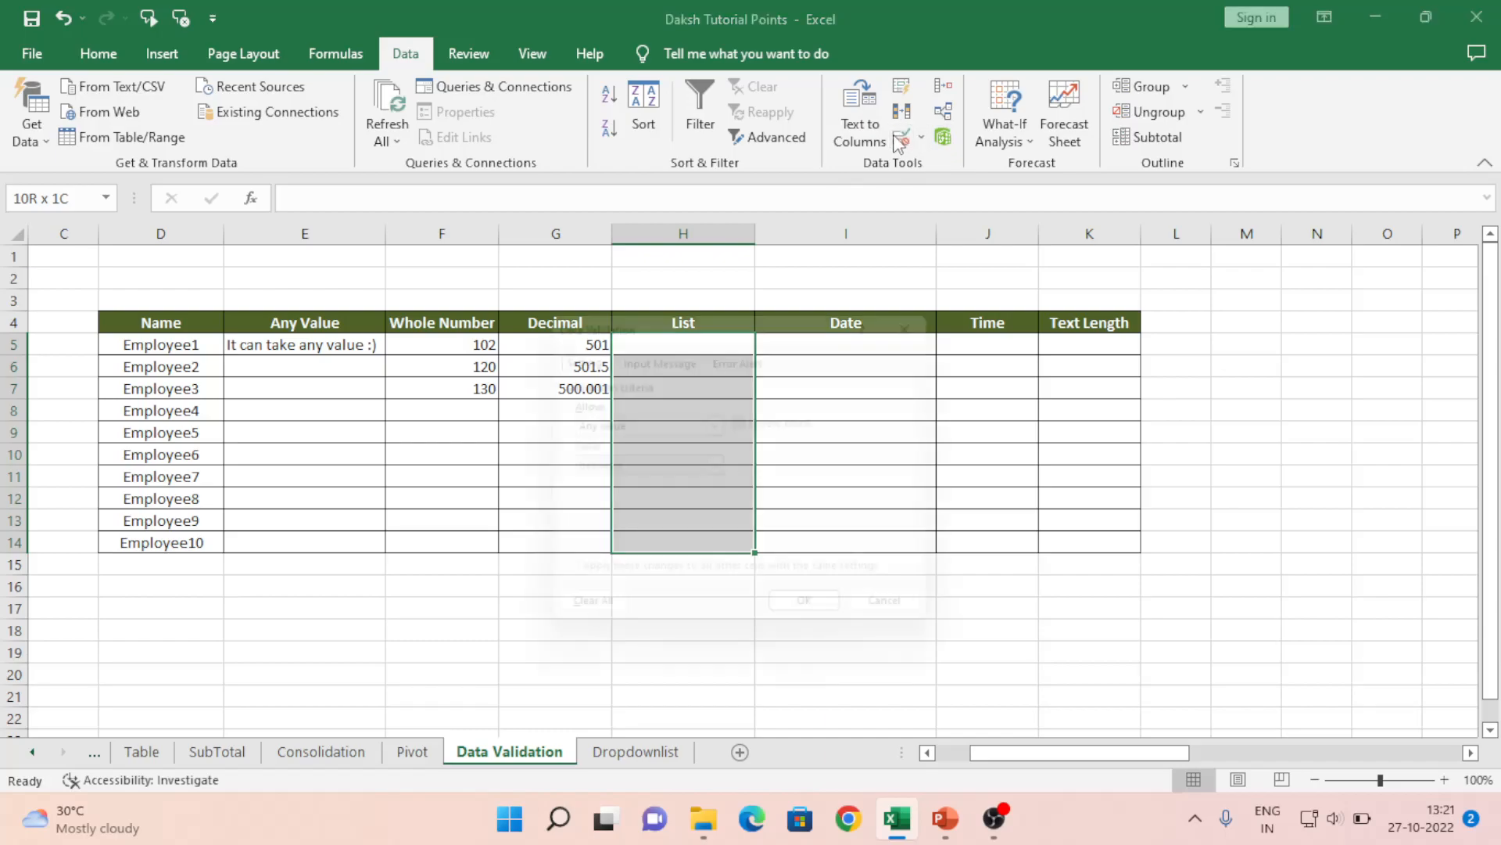
click(720, 423)
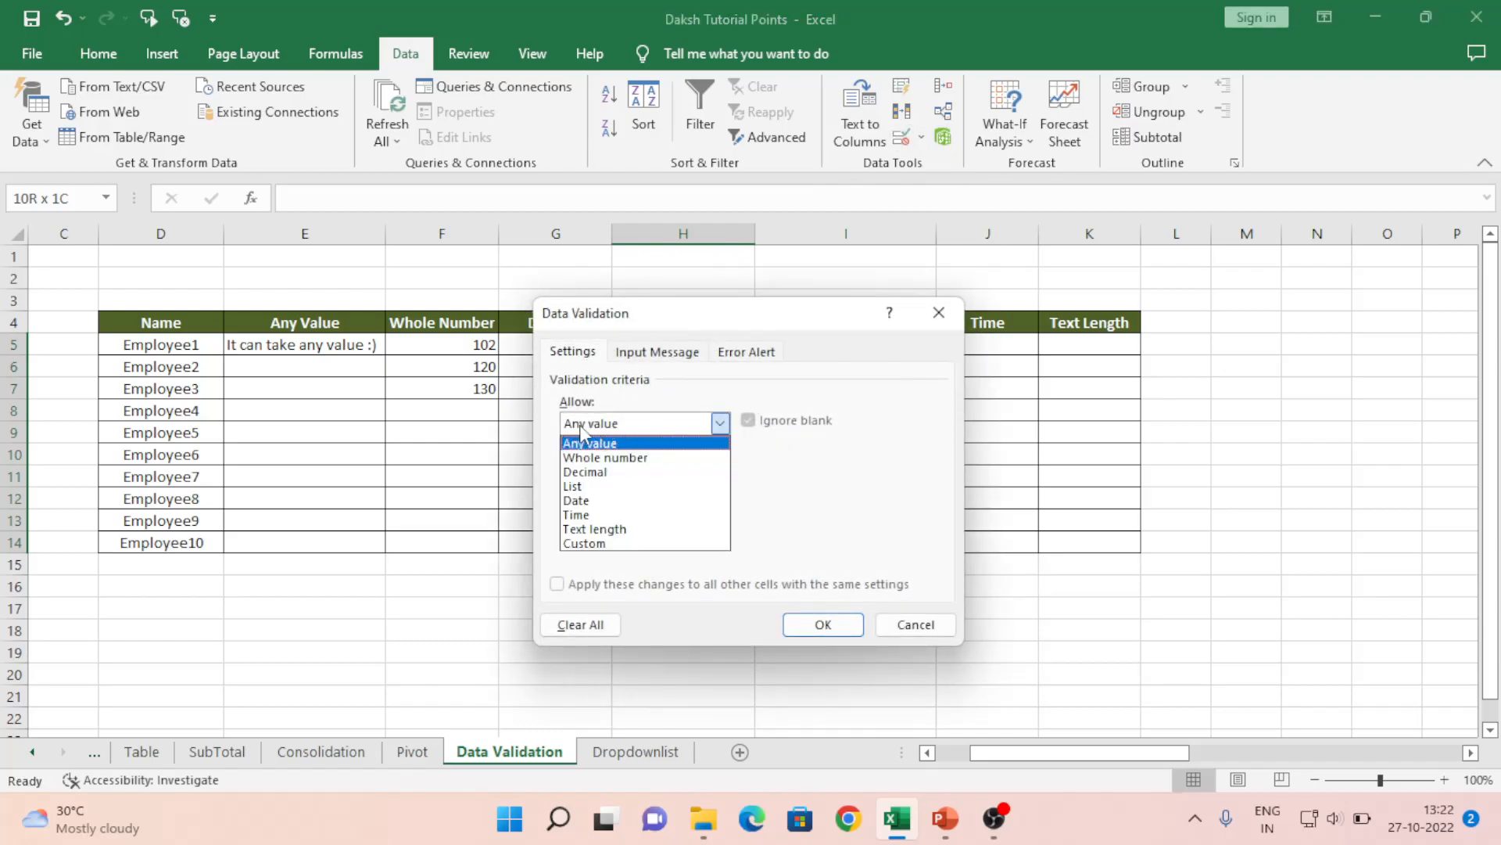
click(579, 486)
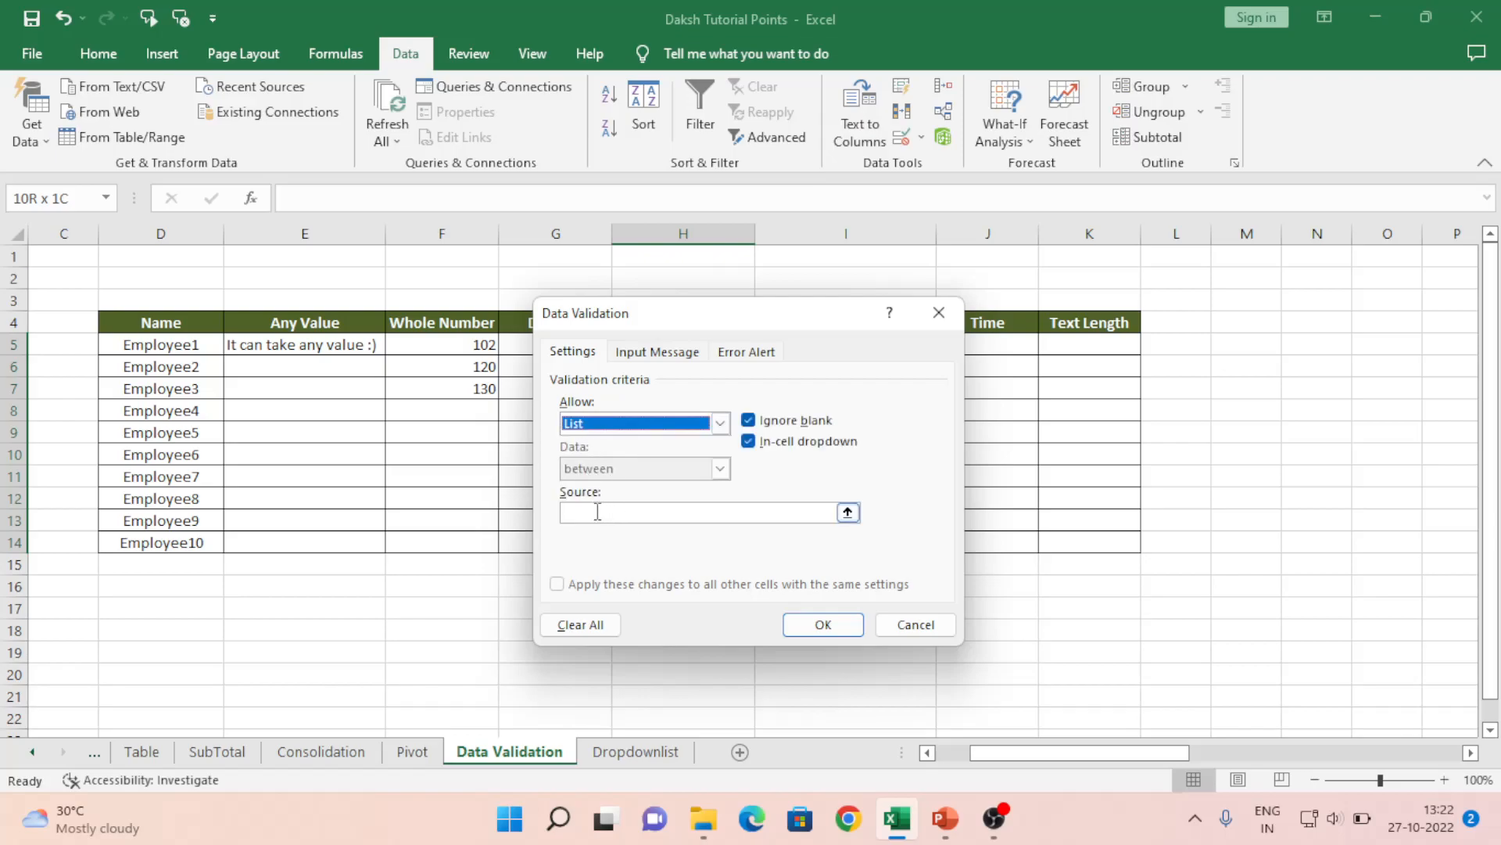
click(597, 512)
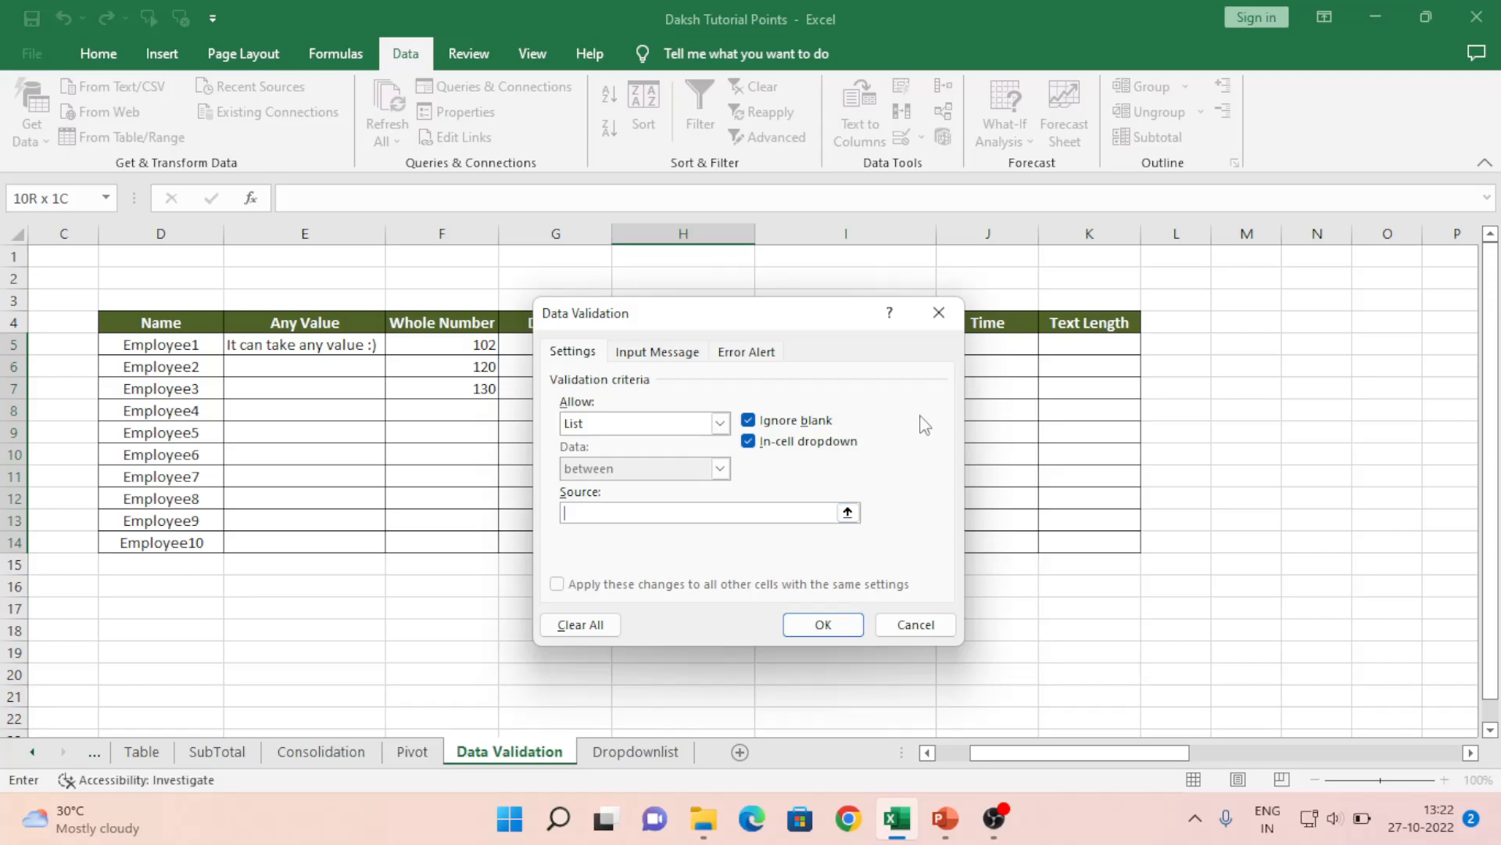
click(1165, 344)
key(Right)
key(Right)
key(Right)
key(Right)
key(Right)
key(Right)
key(Right)
key(Right)
key(Right)
key(Right)
key(Right)
key(Right)
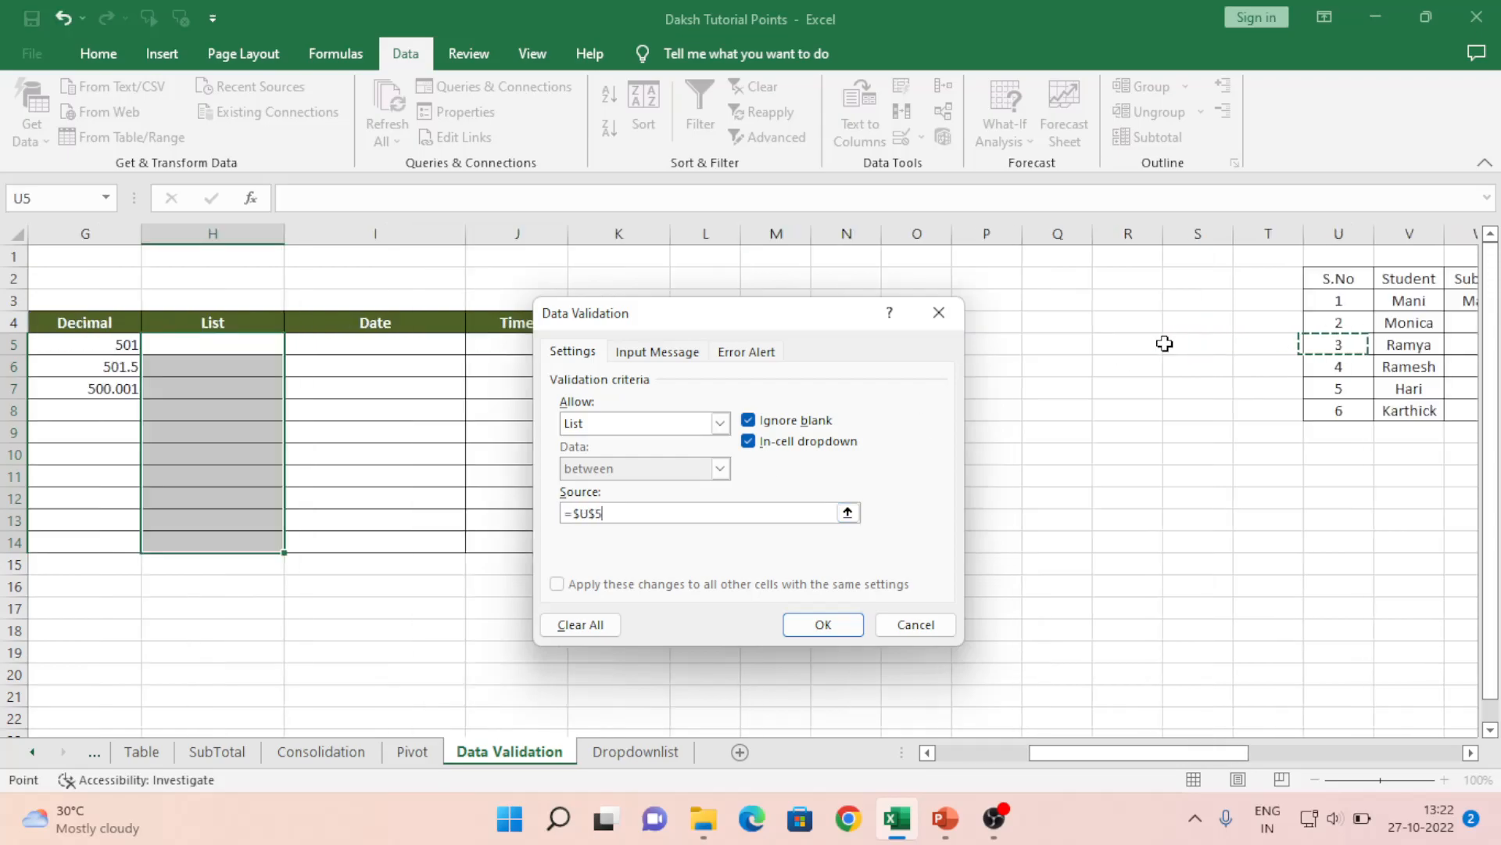
key(Left)
key(Up)
key(Up)
key(Left)
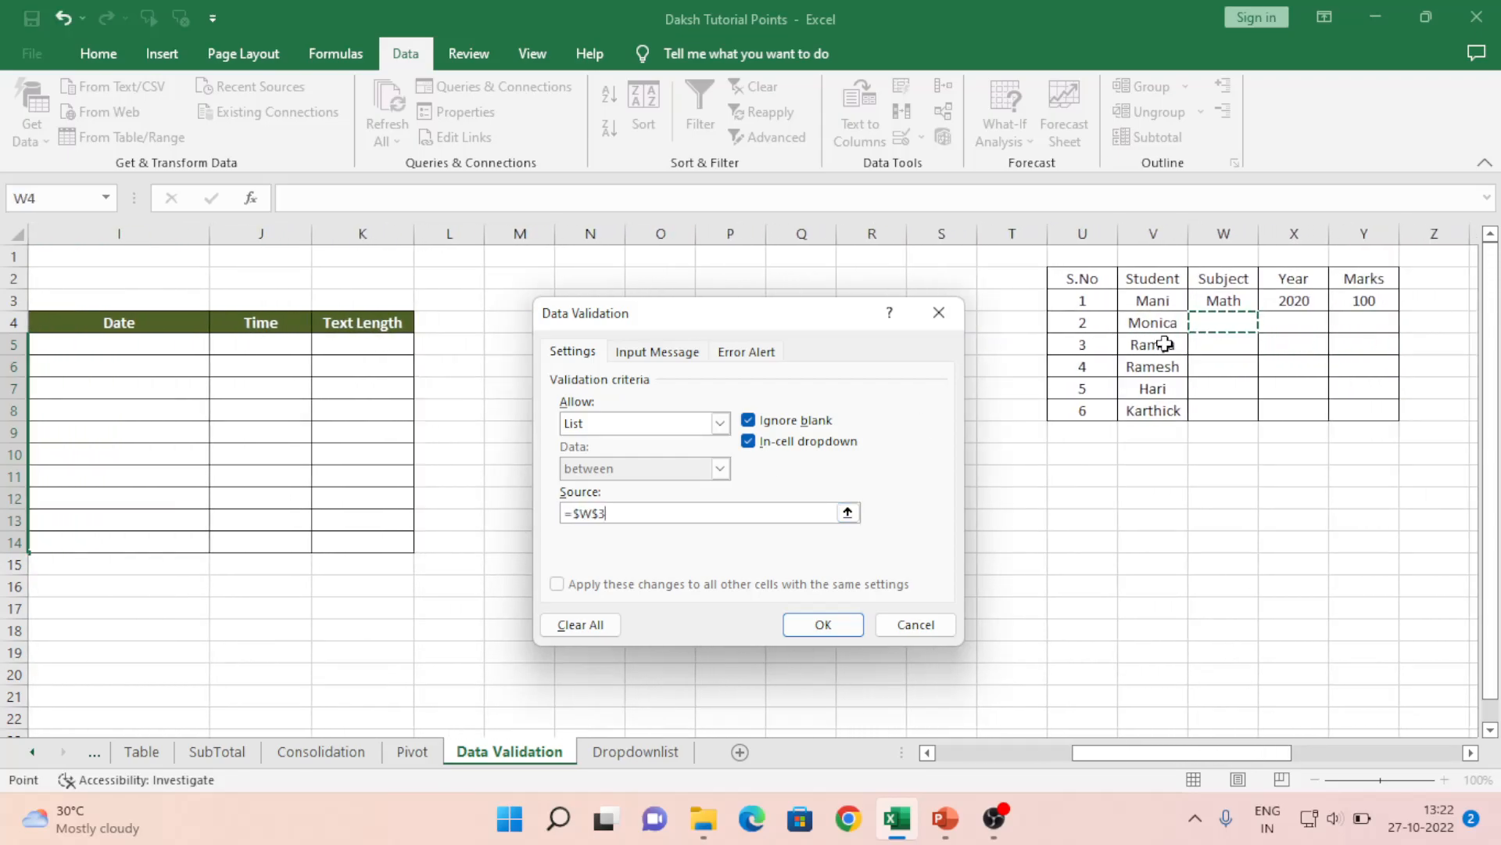
key(shift+Down)
key(shift+Down)
key(shift+Down)
key(shift+Down)
key(Right)
key(Right)
key(Right)
key(Right)
key(Right)
key(Right)
key(Right)
key(Right)
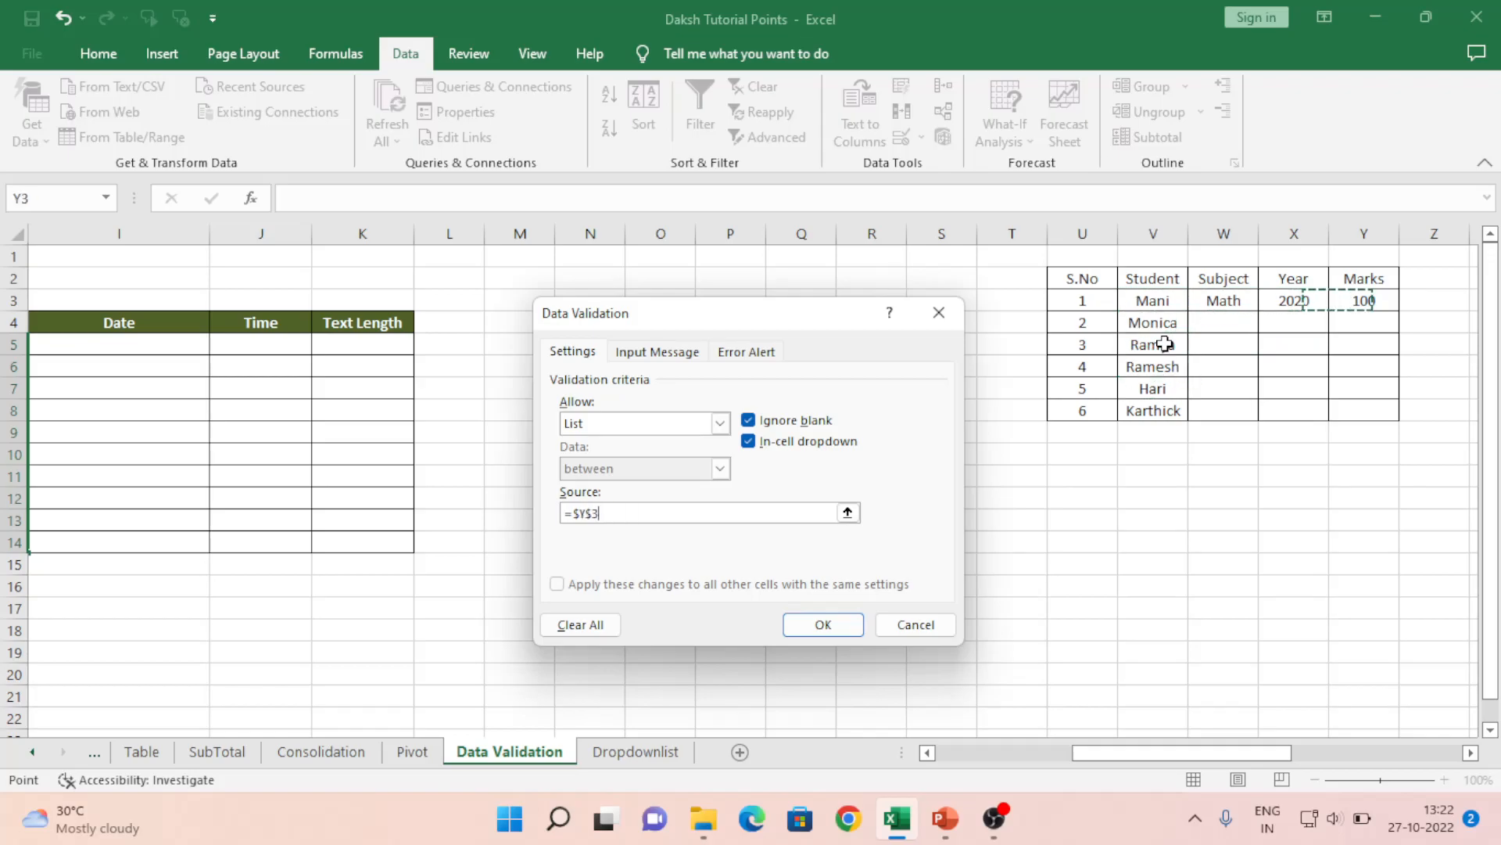
key(Right)
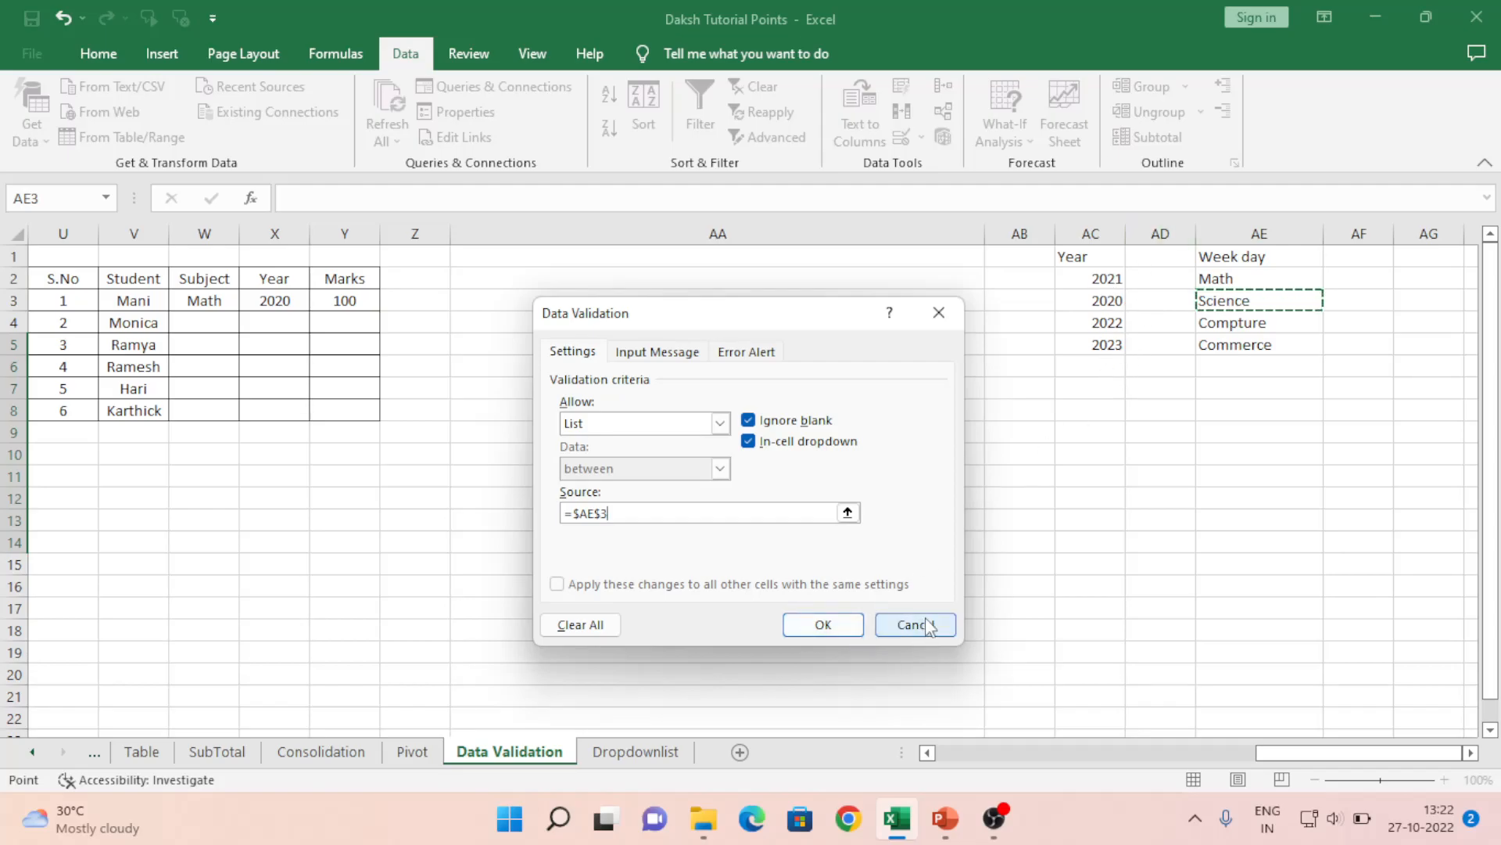
click(1255, 379)
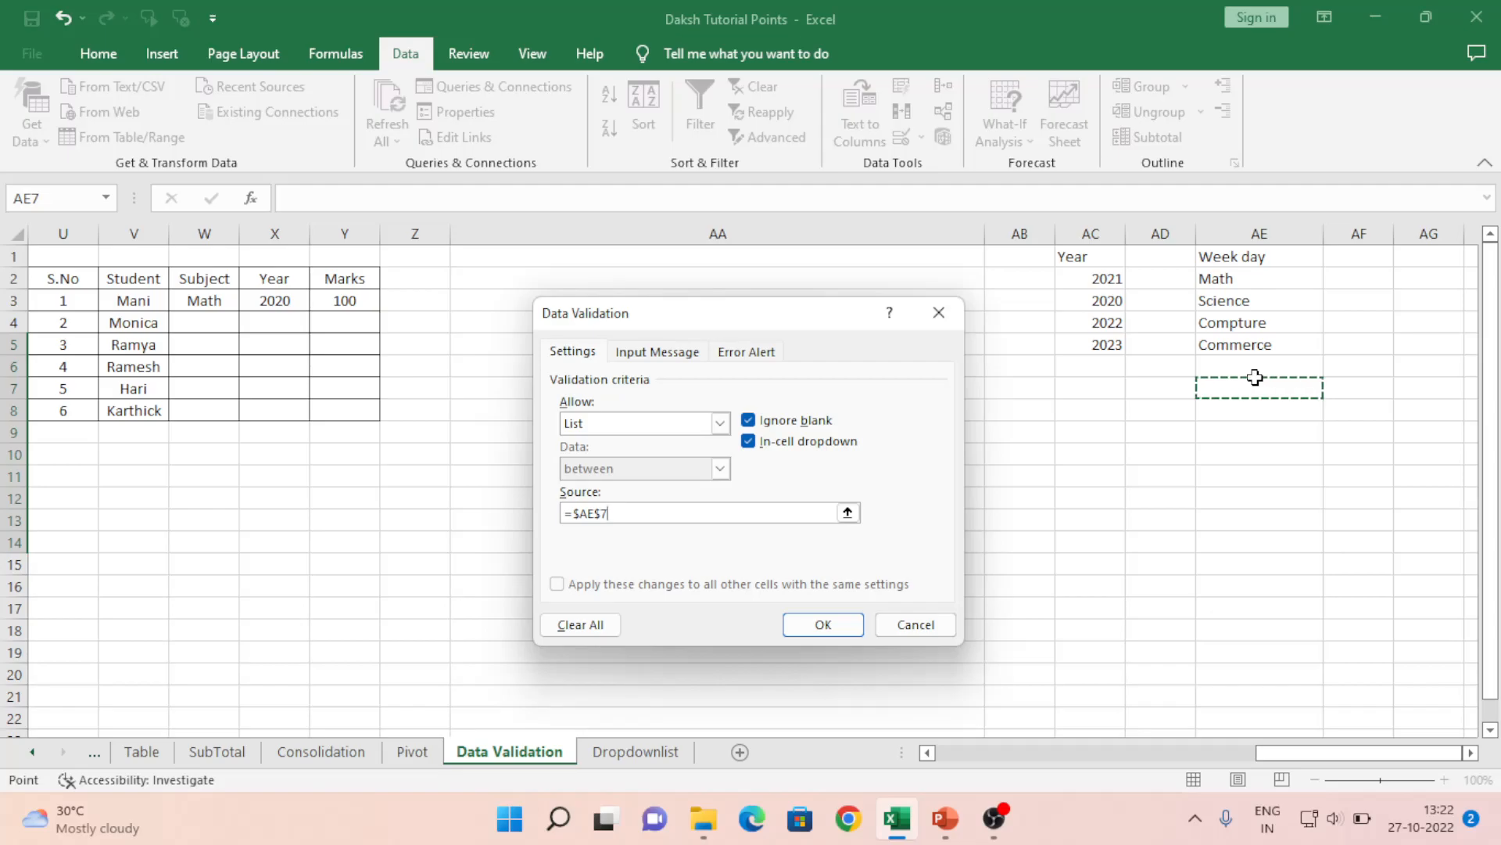
text(Em)
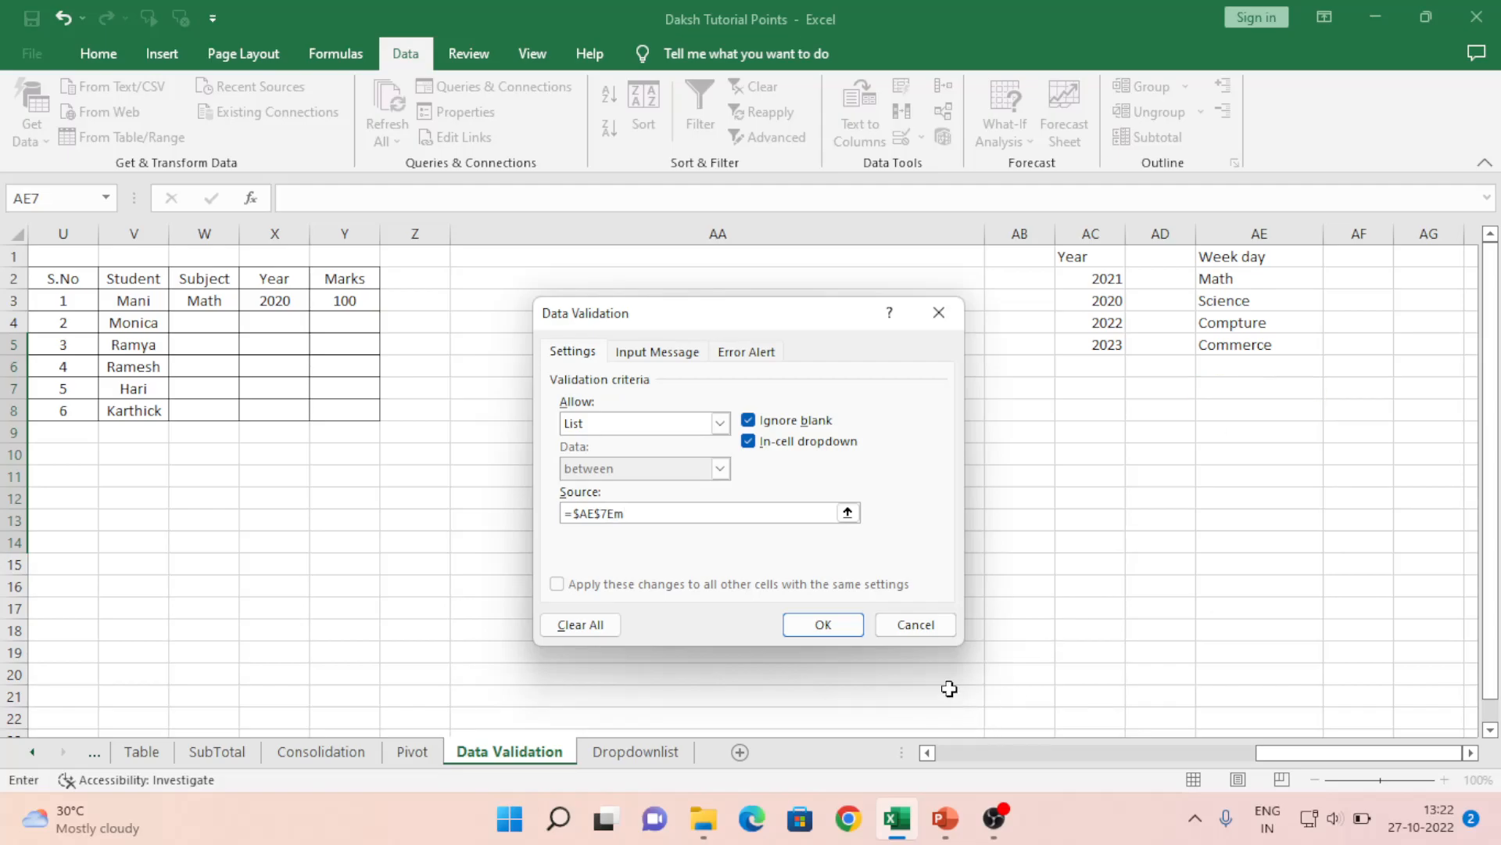
click(913, 625)
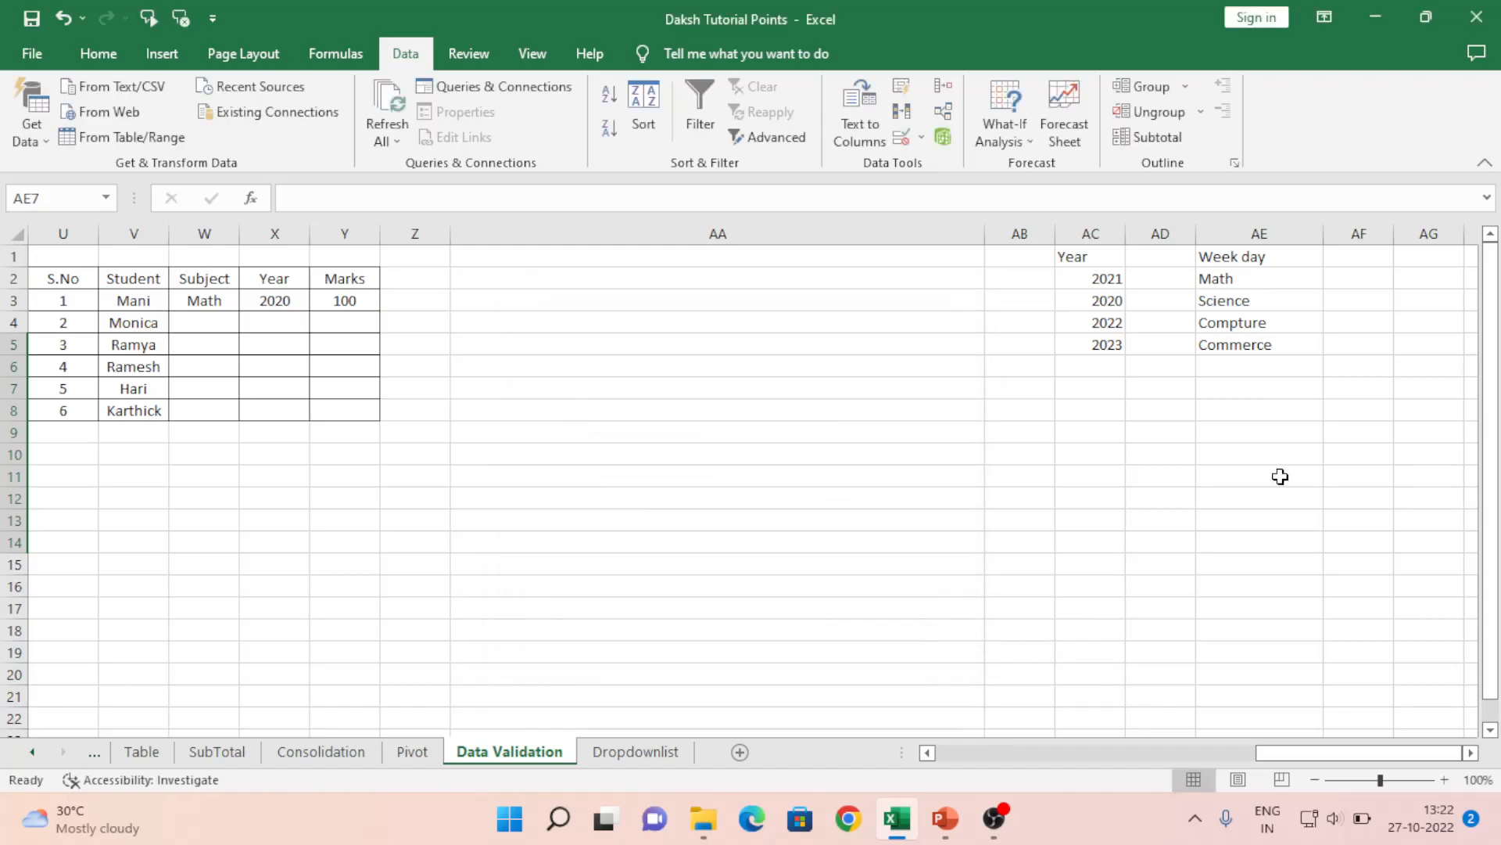
Enter Employee1 in AE6, directly below Commerce in the Week day column
click(1252, 374)
text(E)
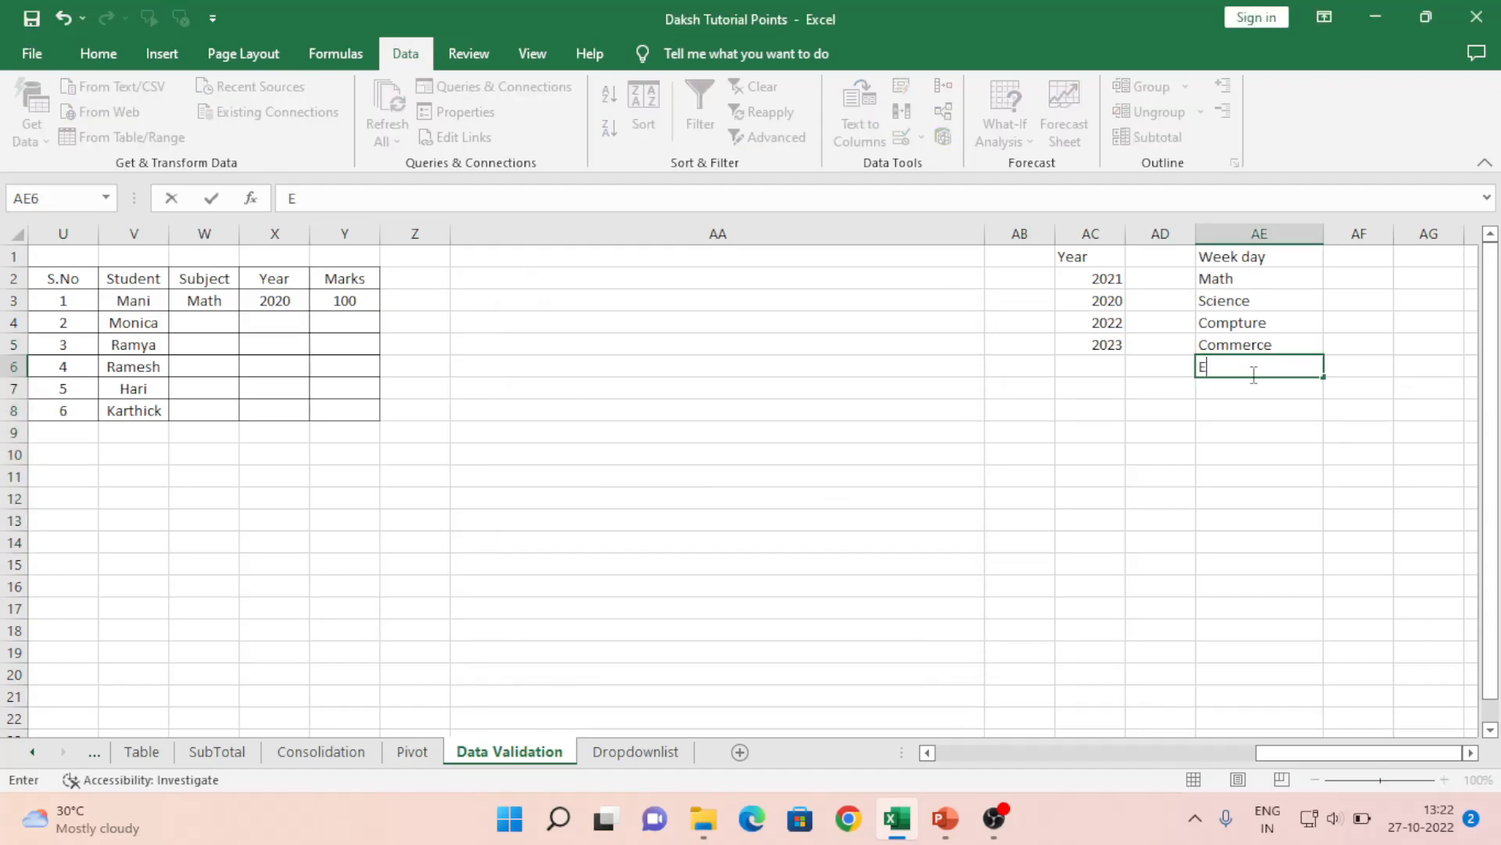
text(mployee1)
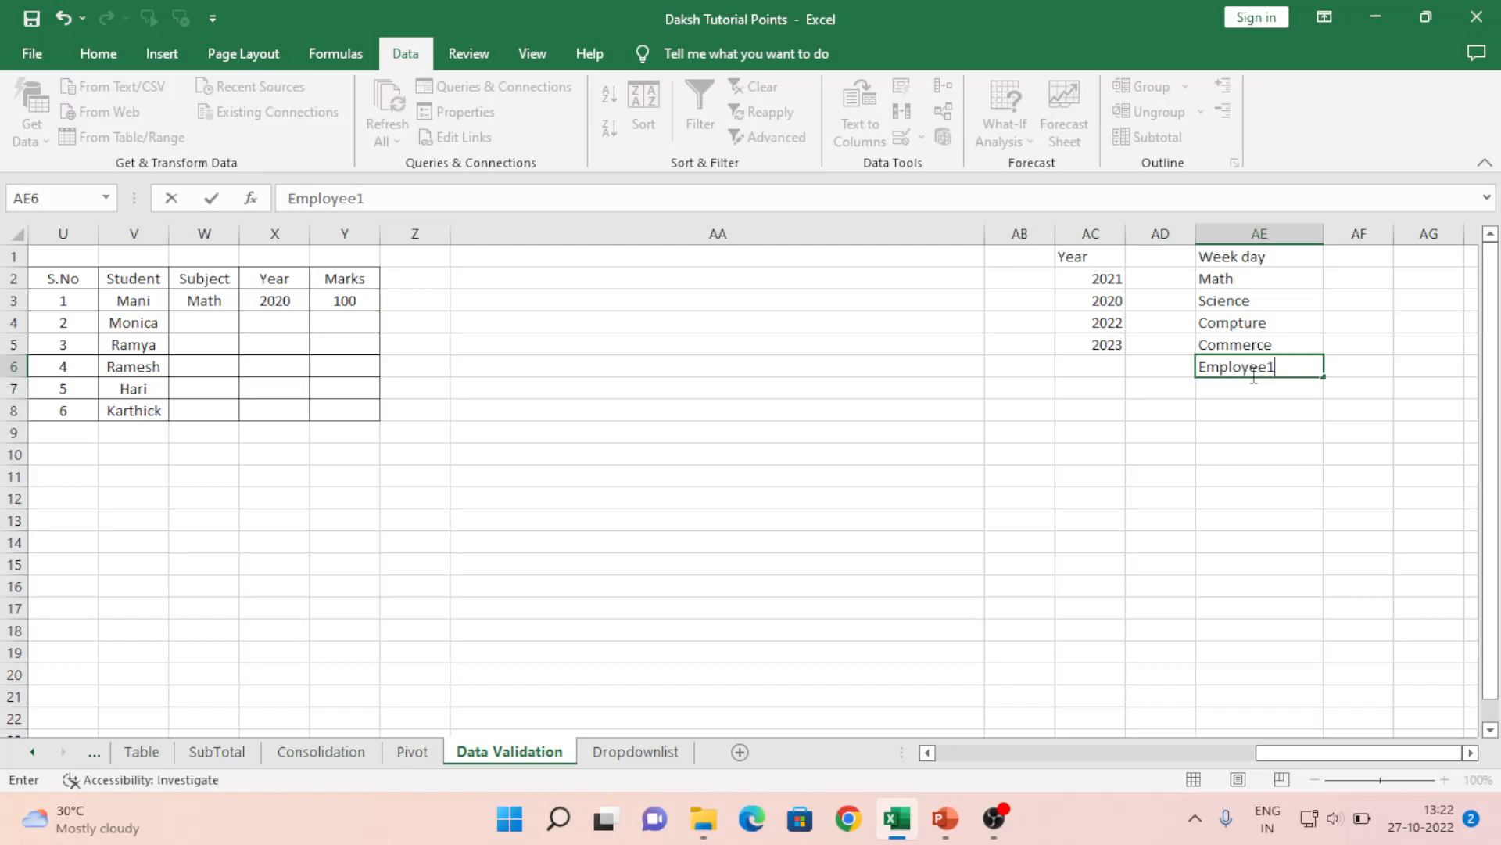
key(ctrl+Return)
Fill the series down from AE6 through AE15 to list Employee1 to Employee10
key(shift+Down)
key(shift+Down)
key(shift+Down)
key(shift+Down)
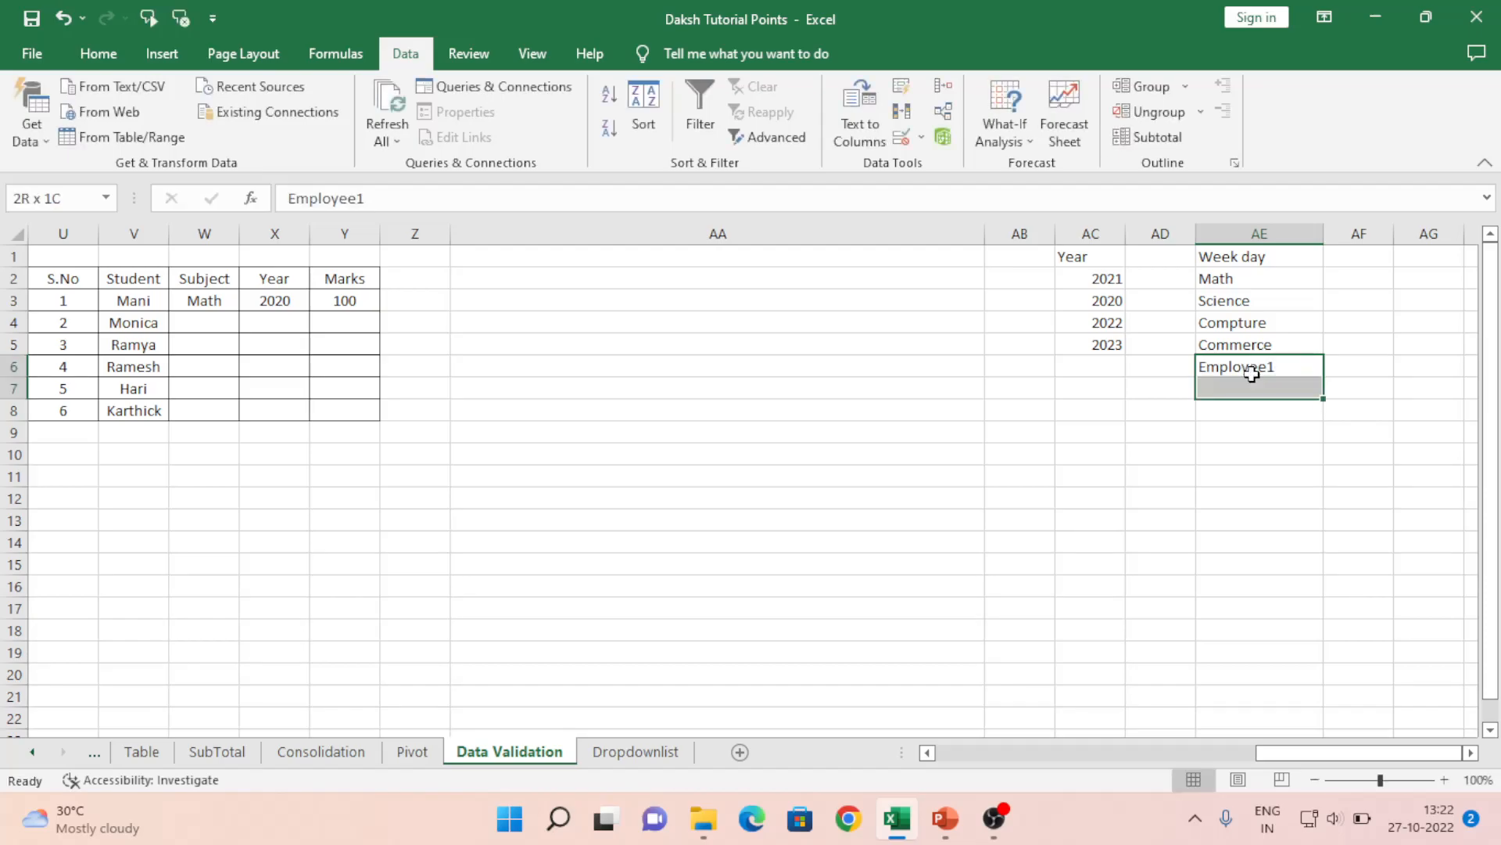
key(shift+Down)
key(shift+Down)
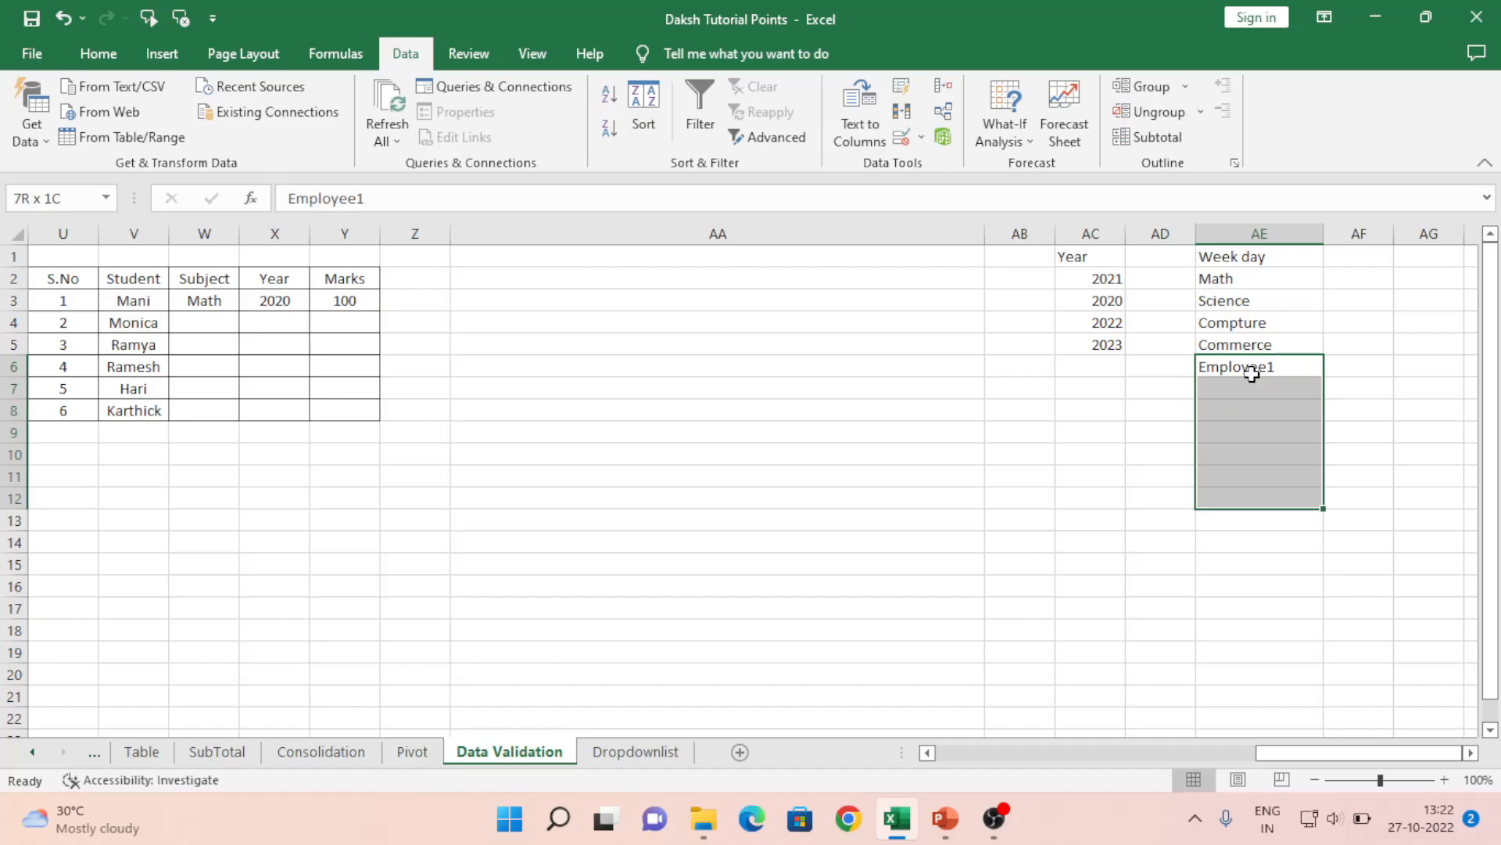
click(1292, 377)
drag(1324, 377, 1329, 577)
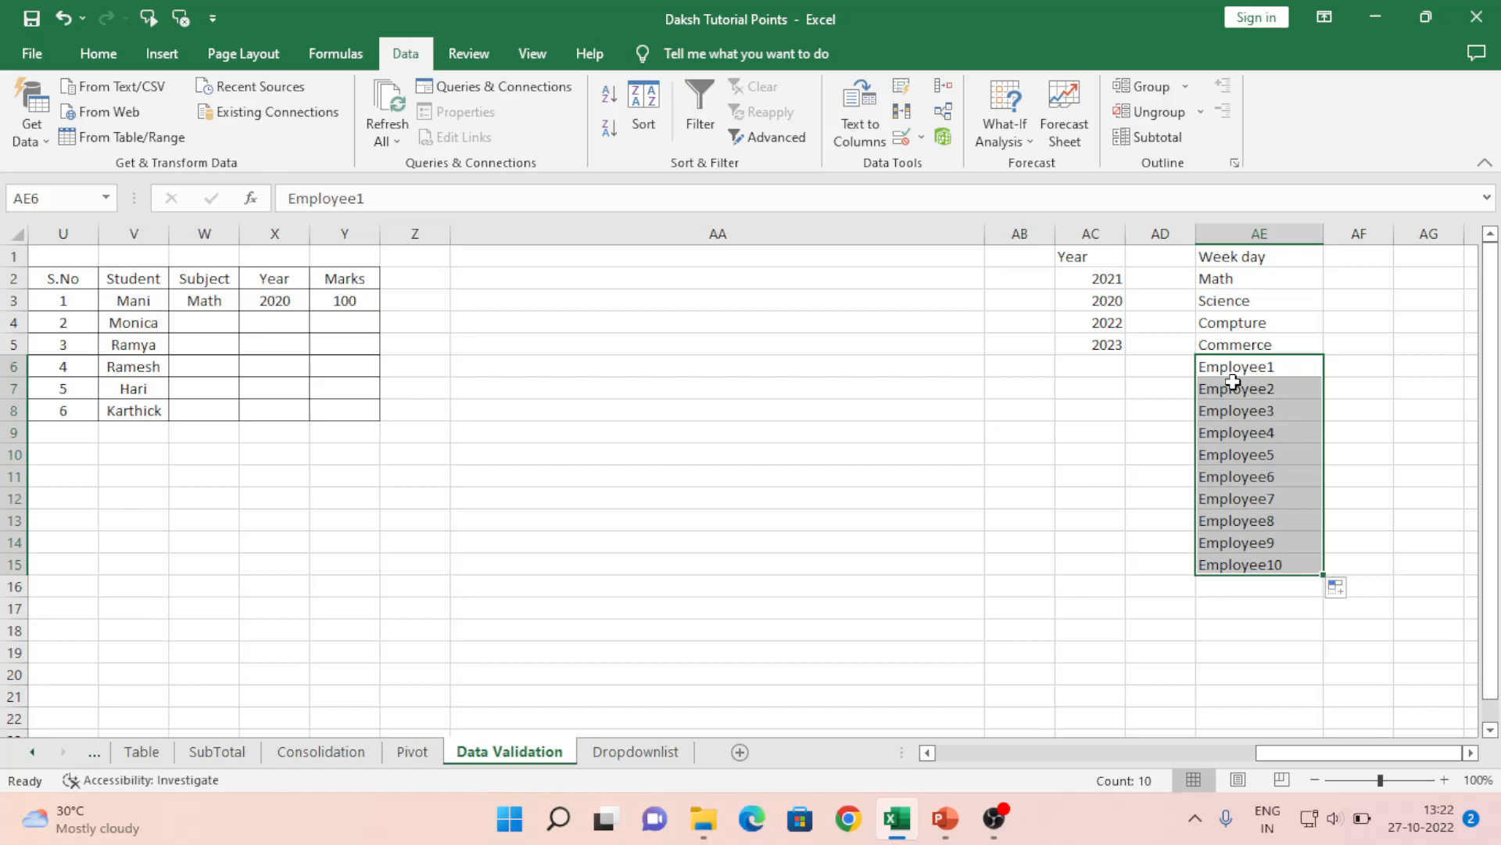
Start a new data validation rule for H5 through H14 in the List column, with List as the allowed type
click(139, 344)
key(Left)
key(Left)
key(Left)
key(Left)
key(Left)
key(Left)
key(Left)
key(Left)
key(Left)
key(Left)
key(Left)
key(Left)
key(Left)
key(Left)
key(Left)
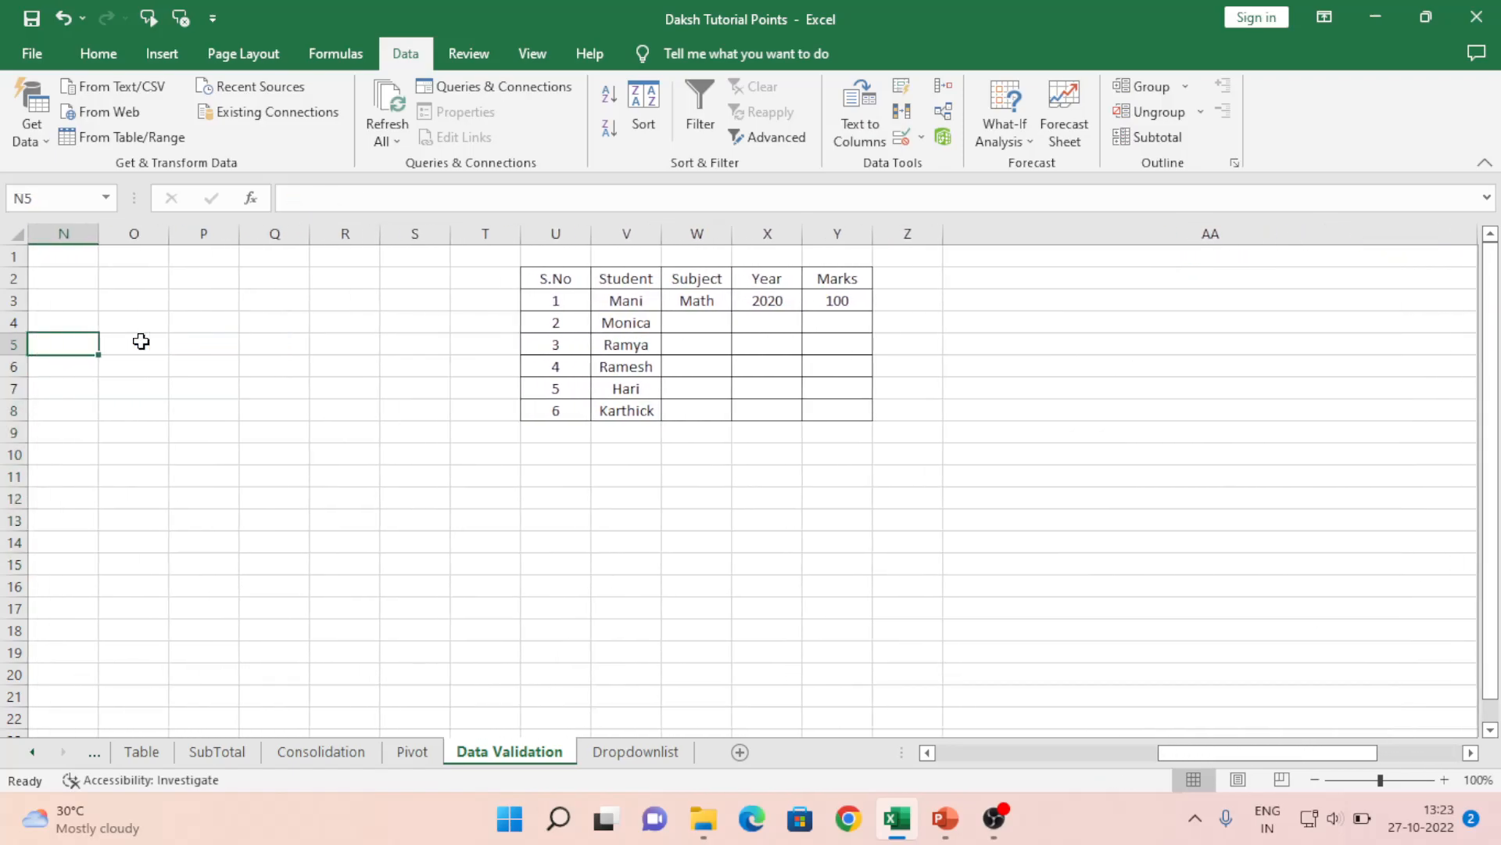
key(Left)
key(Right)
key(Right)
key(Right)
key(Left)
key(shift+Down)
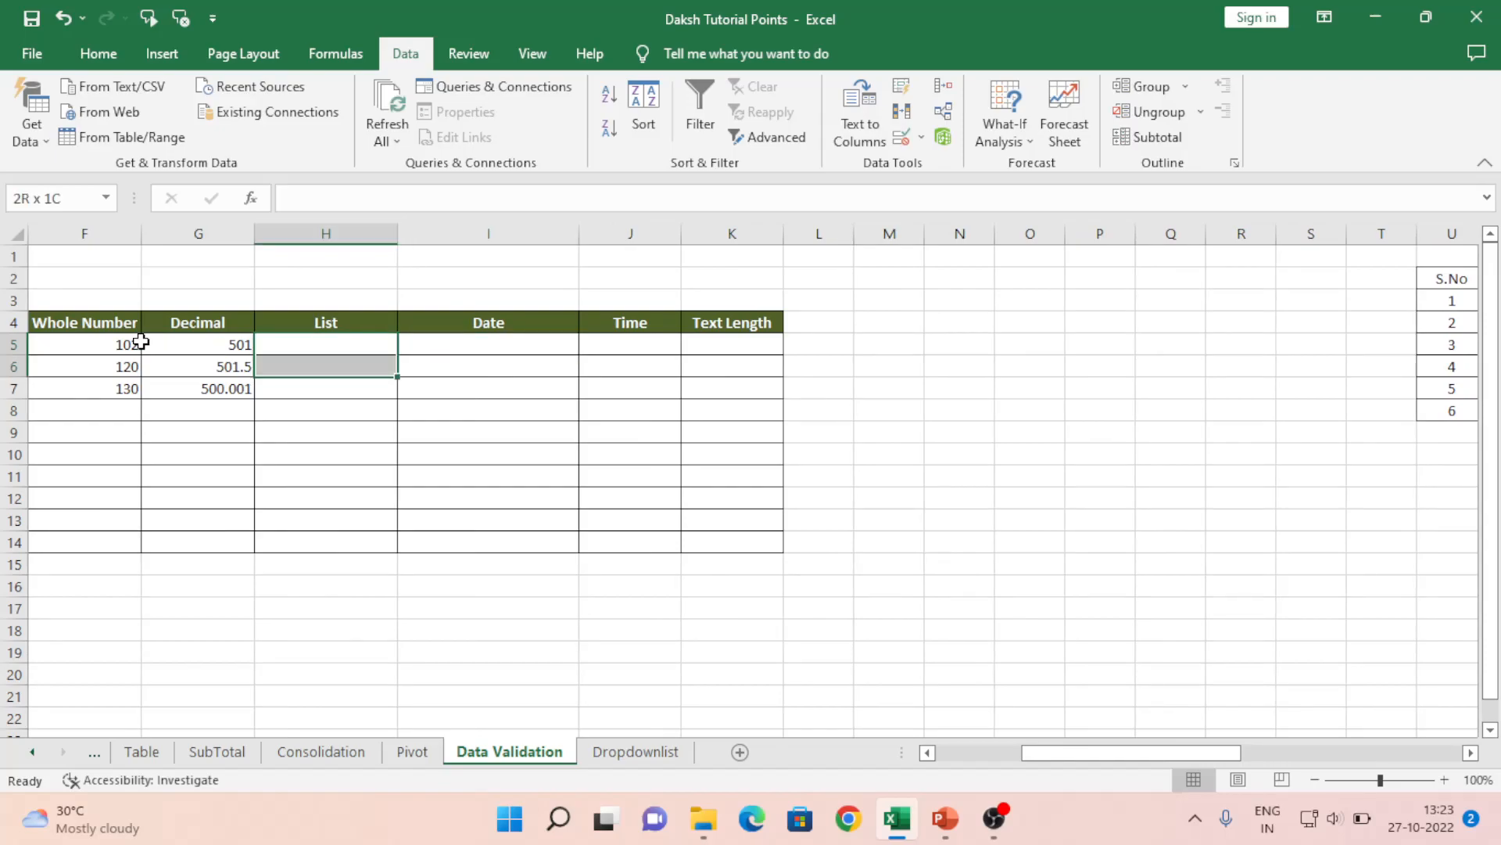
key(shift+Down)
key(shift+Down)
key(shift+Down)
key(shift+Down)
key(shift+Down)
key(shift+Down)
key(shift+Down)
key(shift+Down)
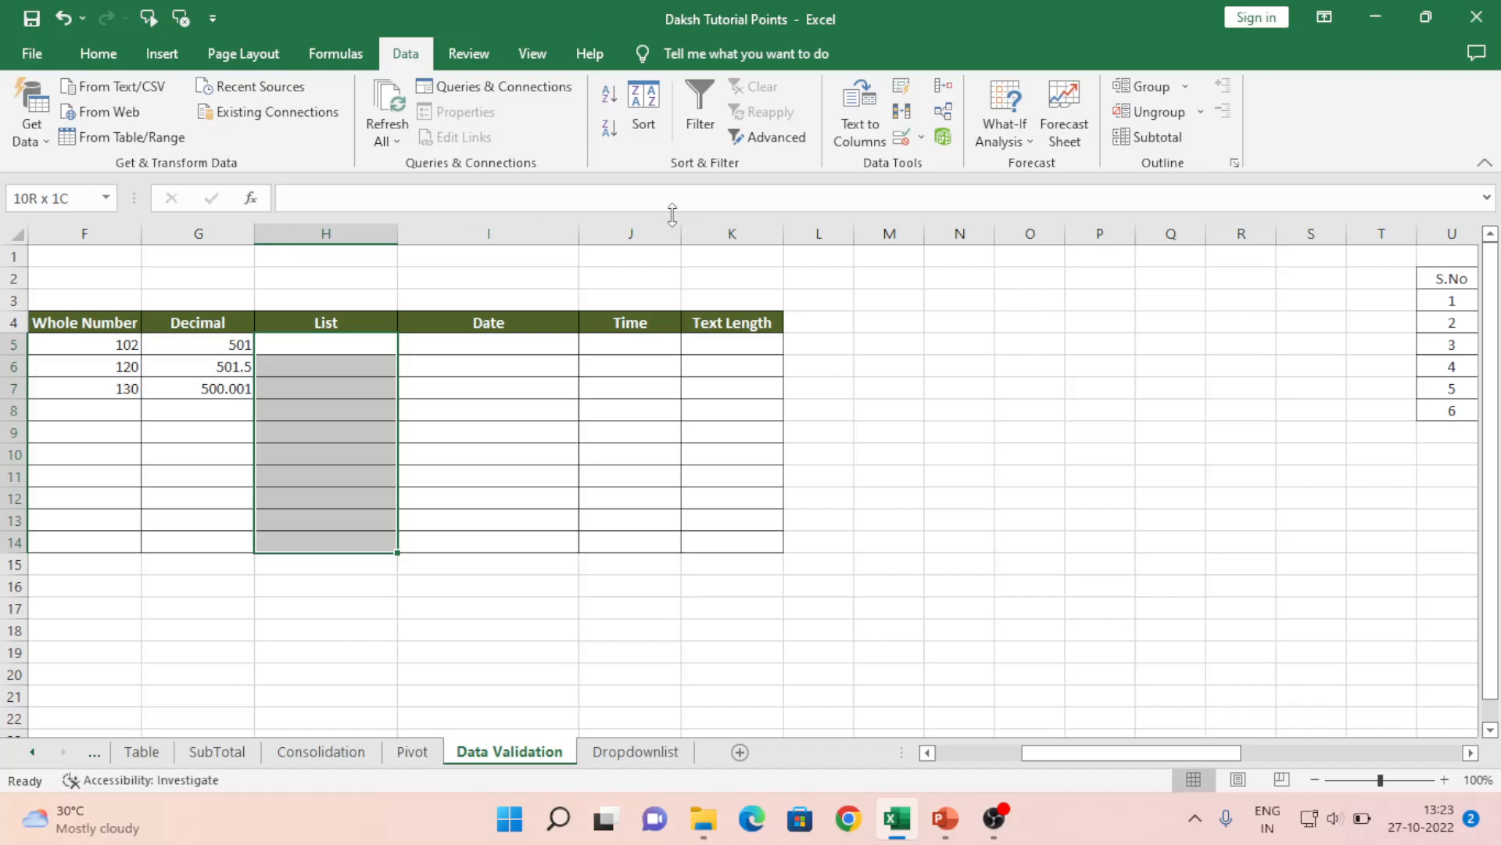
click(901, 138)
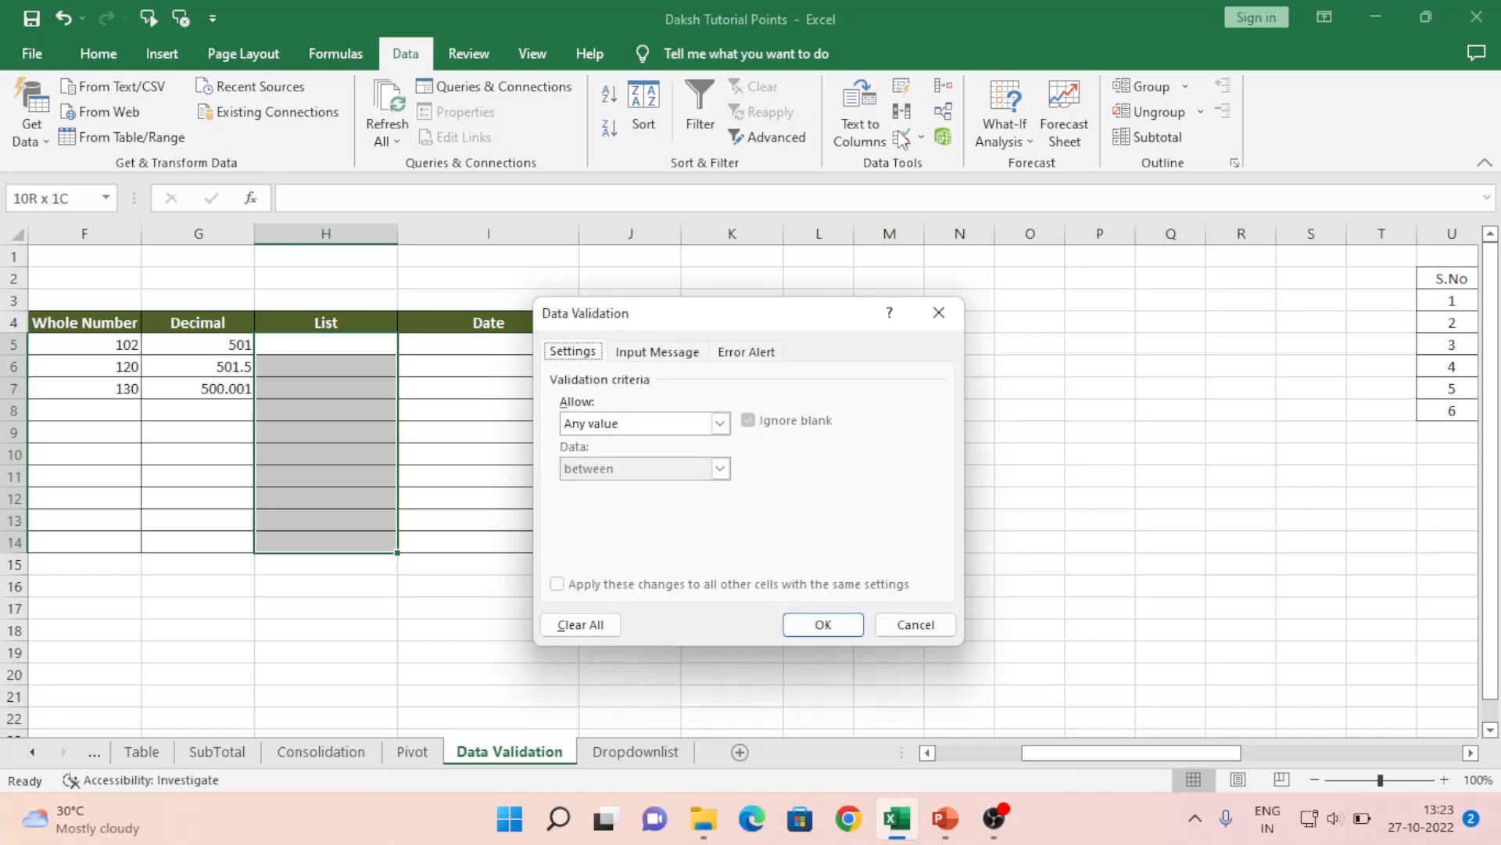
click(719, 426)
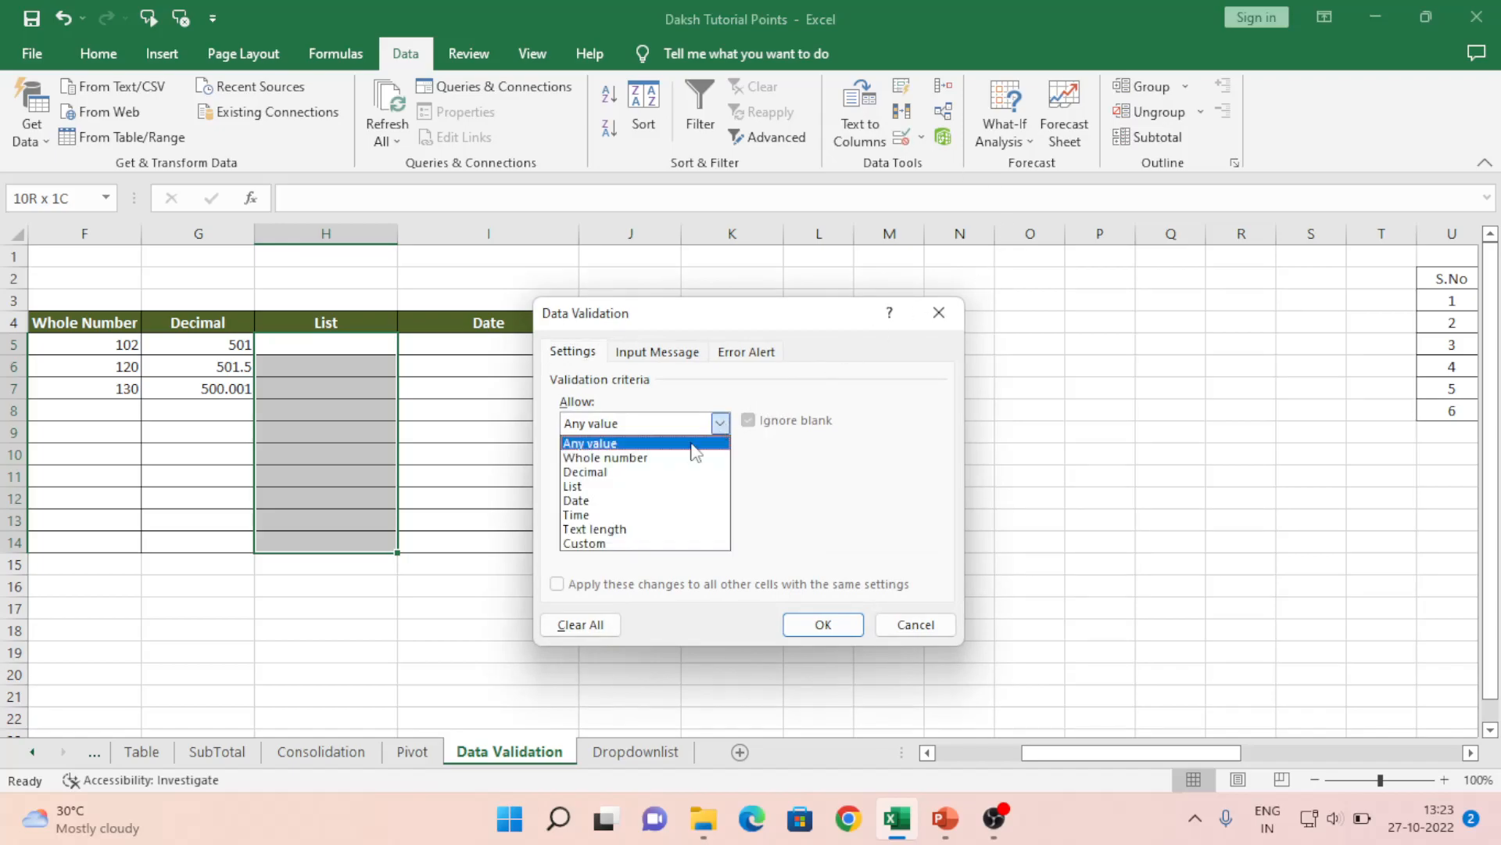
click(577, 486)
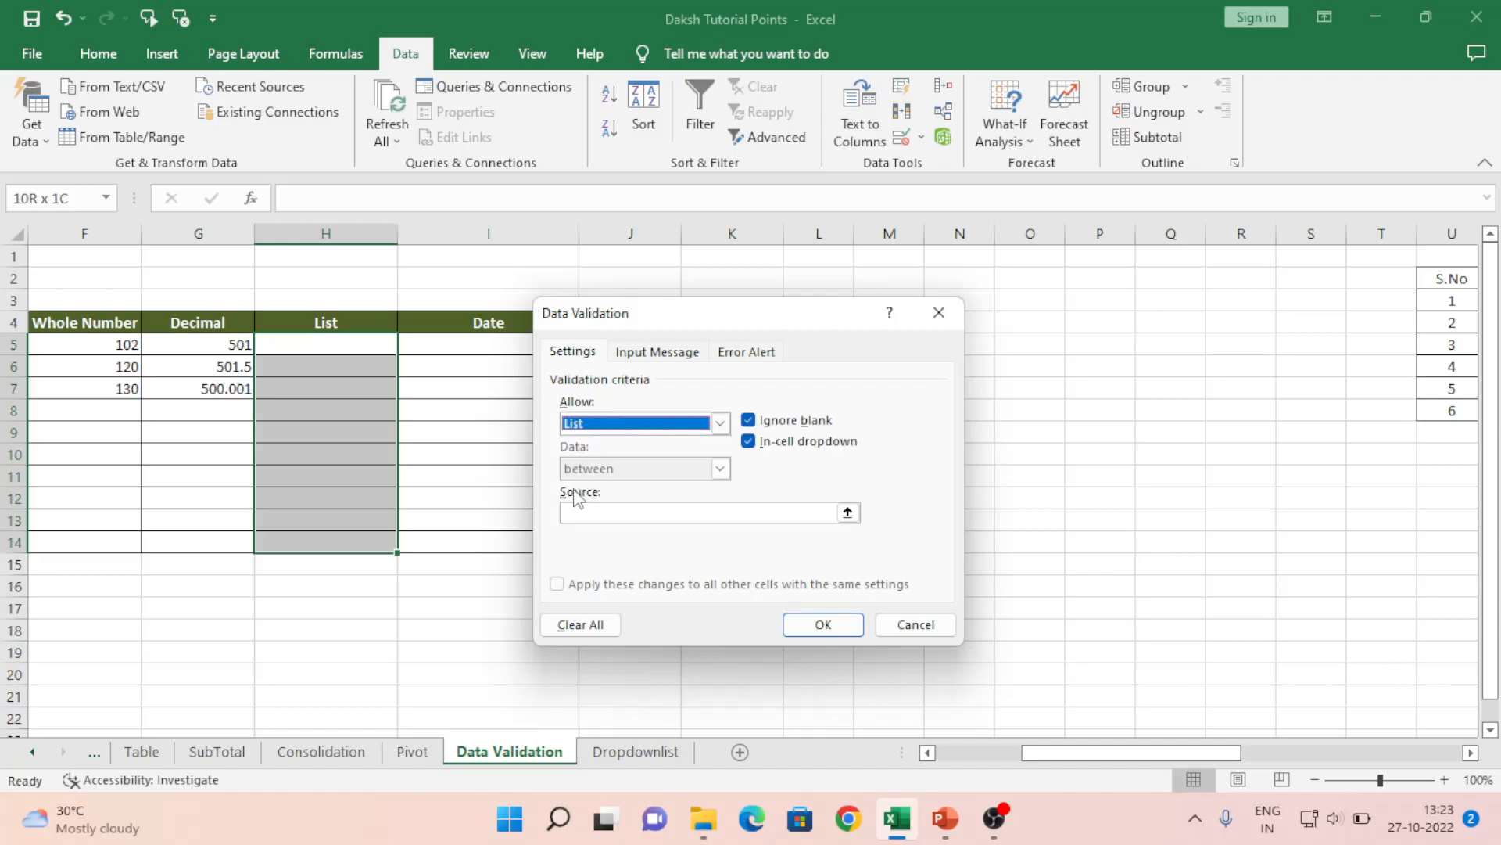
Set the list rule's source to the employee names in =$AE$6:$AE$15 and apply the rule
click(848, 516)
click(1262, 315)
key(Right)
key(Right)
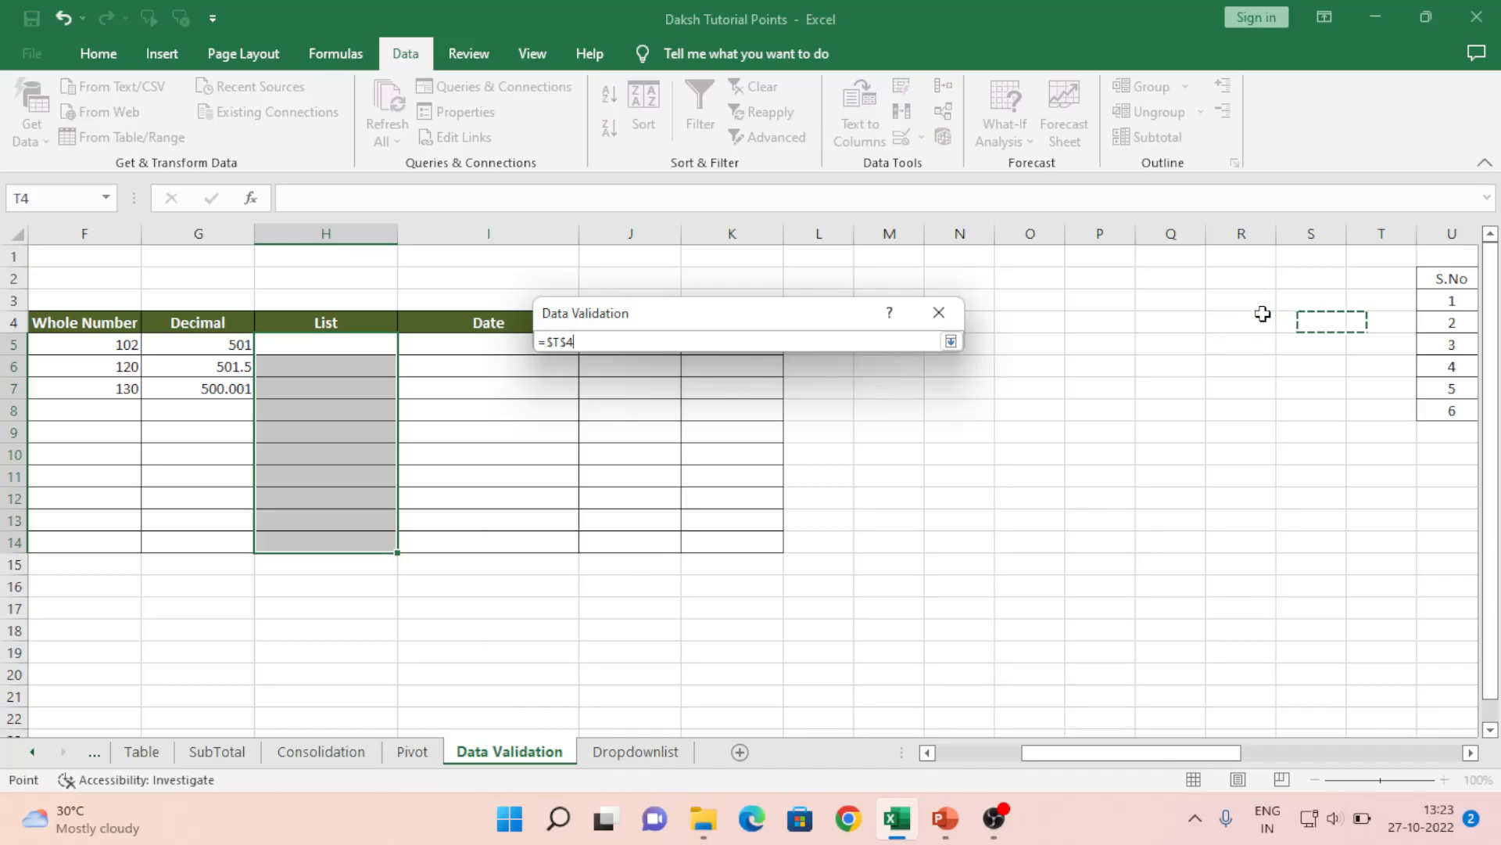
key(Right)
key(Right)
key(Right)
key(Right)
key(Right)
key(Right)
key(Right)
key(Right)
key(Right)
key(Right)
key(Right)
key(Right)
key(Right)
key(Left)
key(Left)
key(Down)
key(Down)
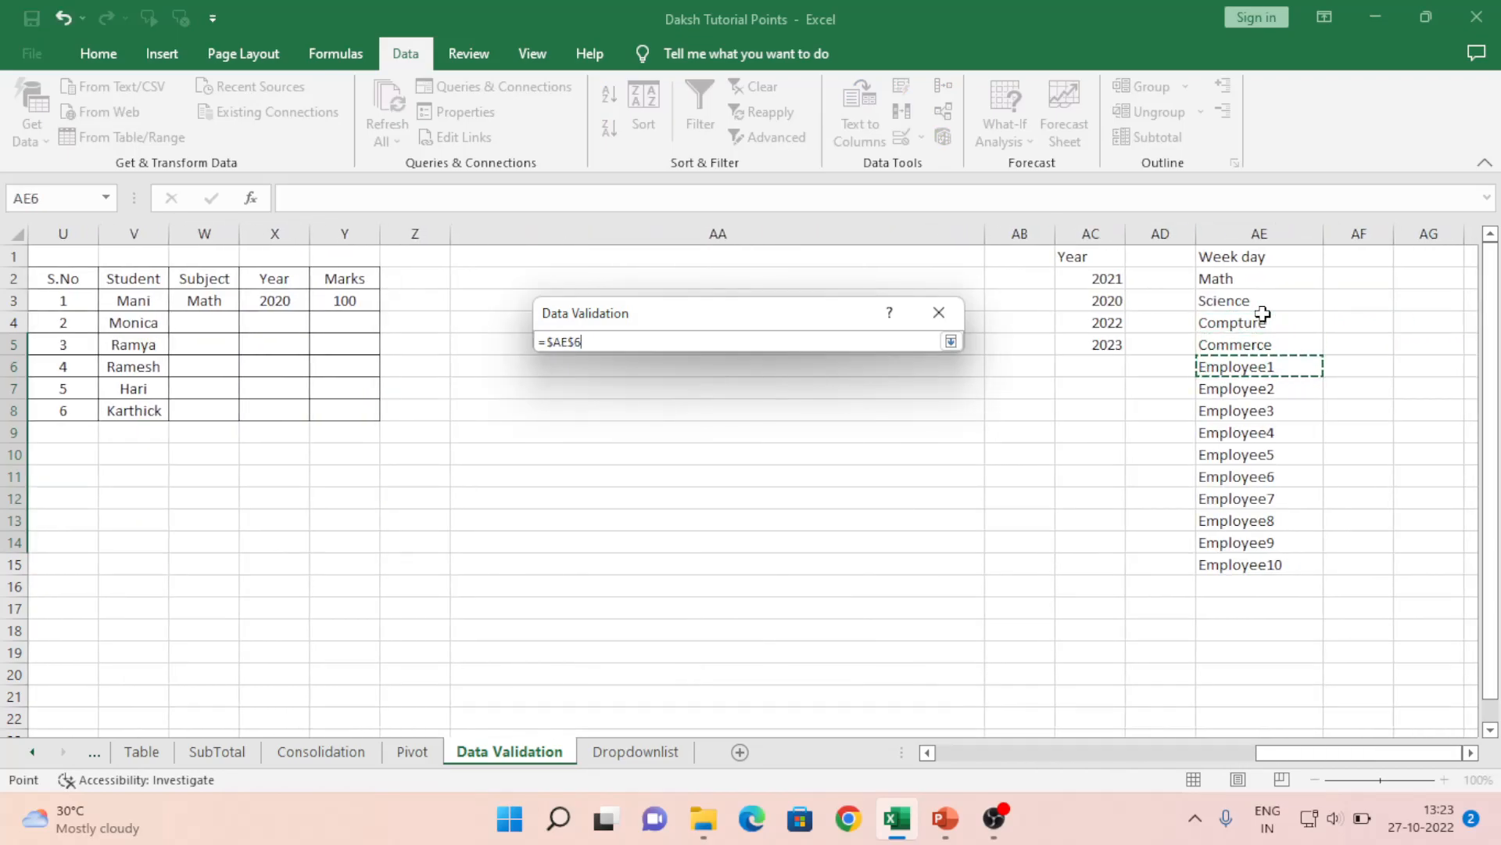
key(ctrl+shift+Down)
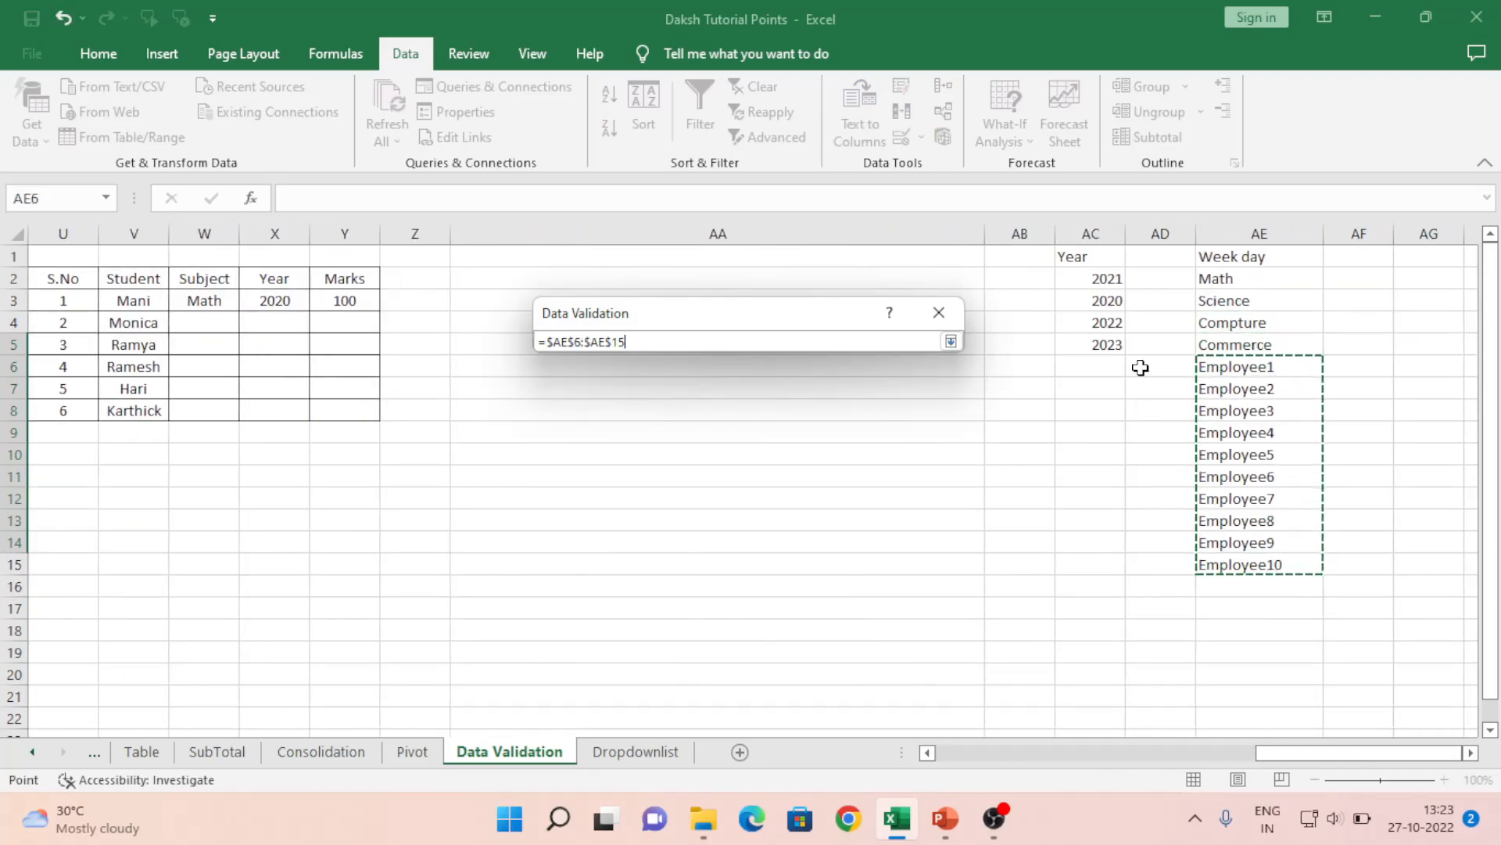
click(951, 341)
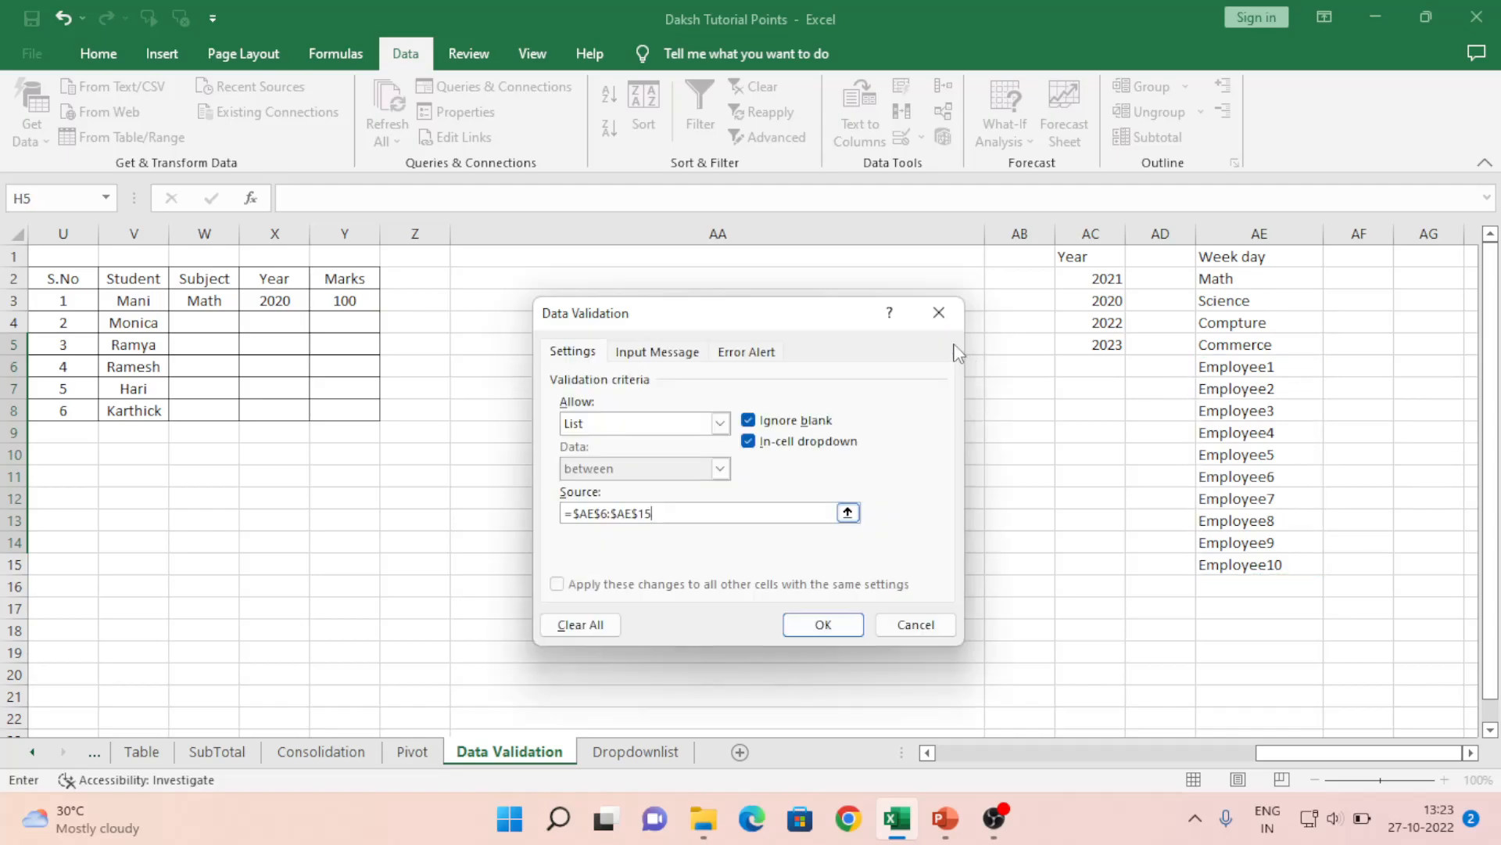
click(821, 625)
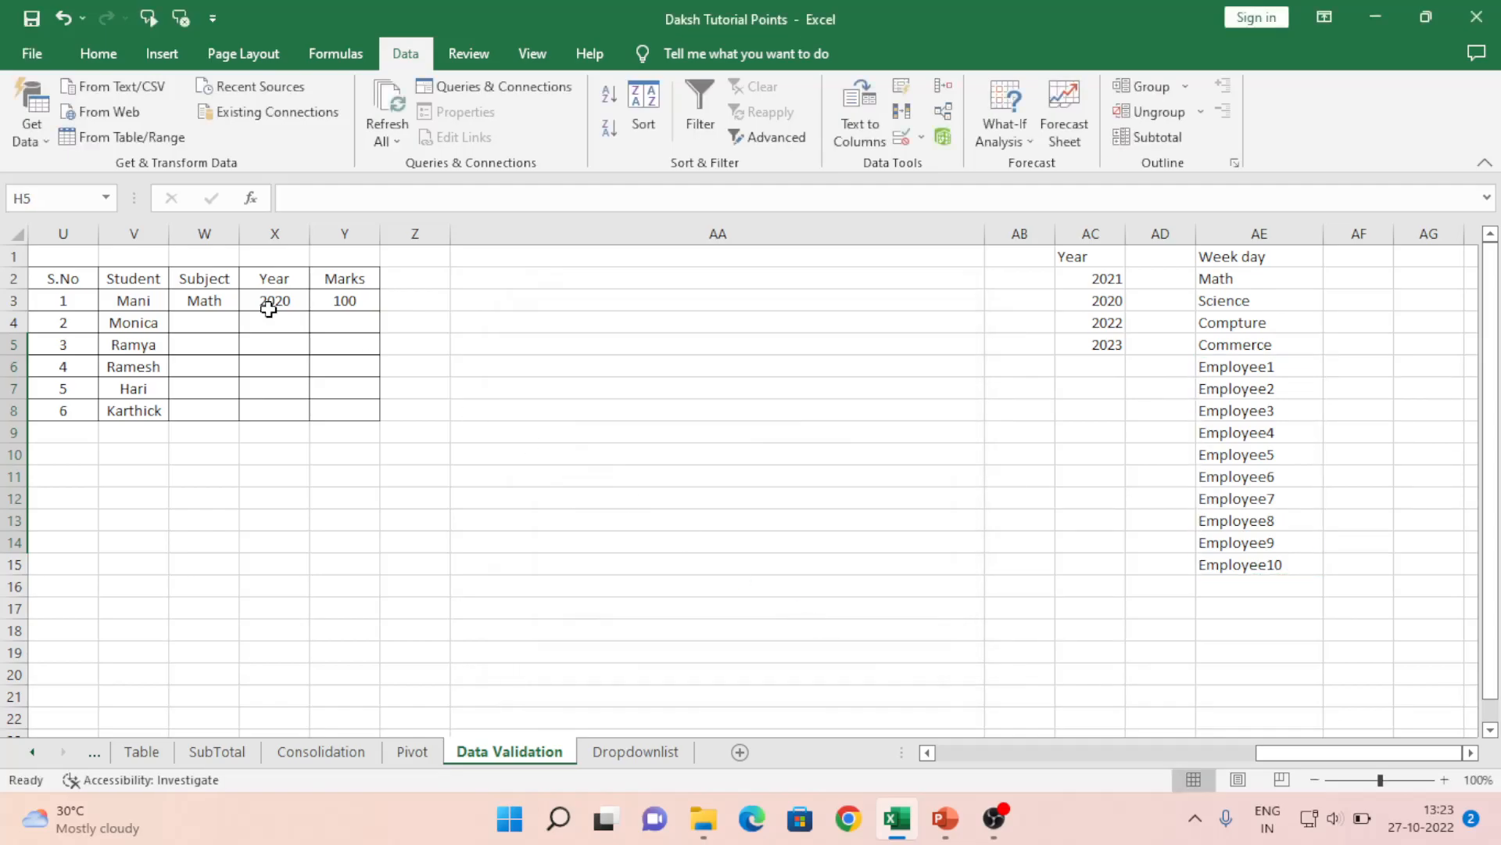
Examine the List column cells from H5 through H14, and H15 just below the table, for an in-cell dropdown
click(152, 366)
key(Left)
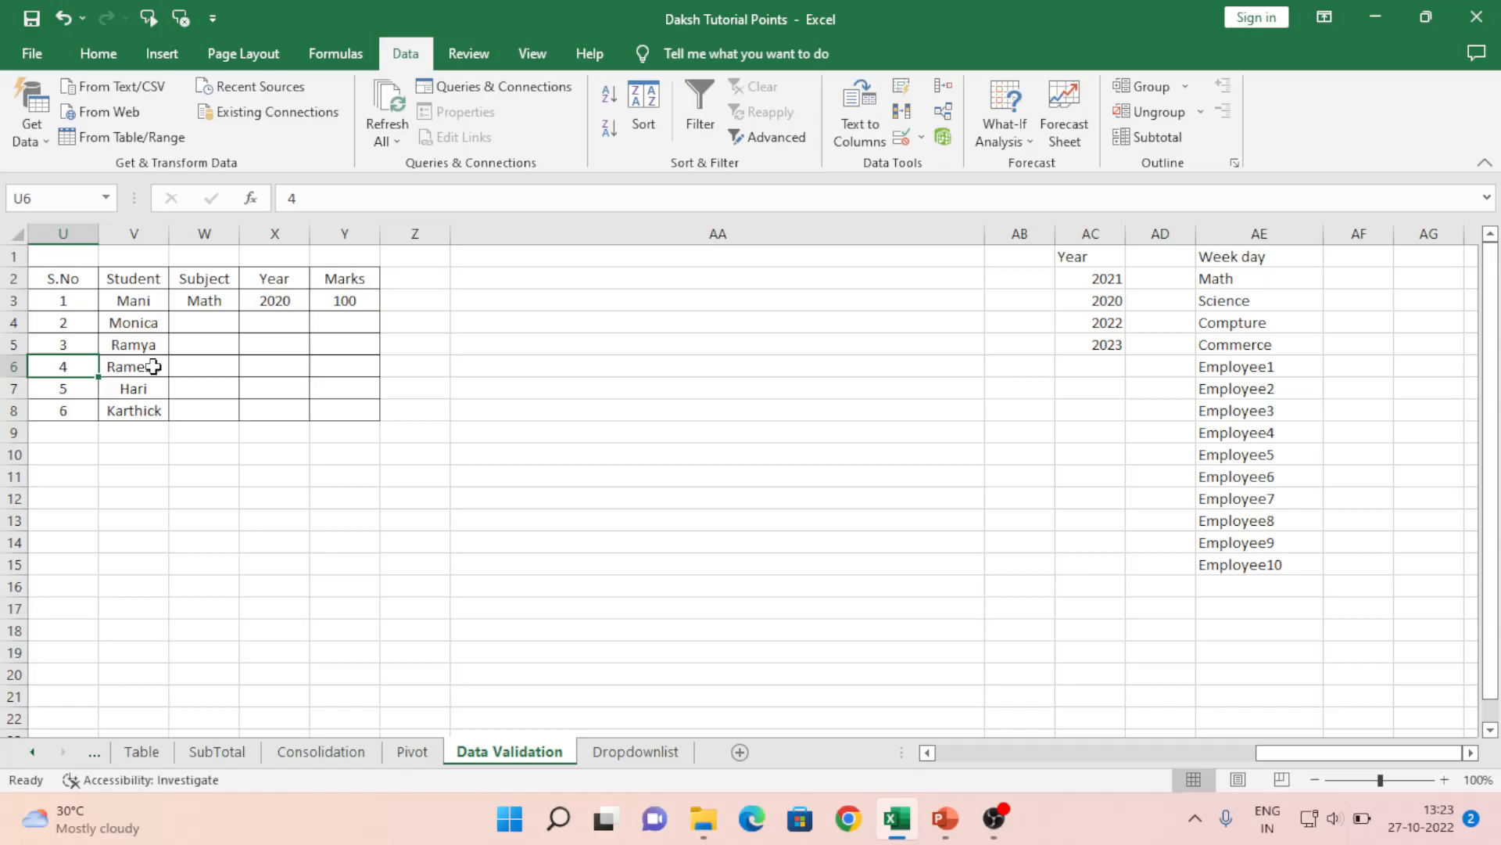
key(Left)
key(Left)
key(Left)
key(Left)
key(Left)
key(Left)
key(Left)
key(Left)
key(Left)
key(Left)
key(Left)
key(Left)
key(Left)
key(Left)
key(Left)
key(Left)
key(Right)
key(Right)
key(Right)
key(Up)
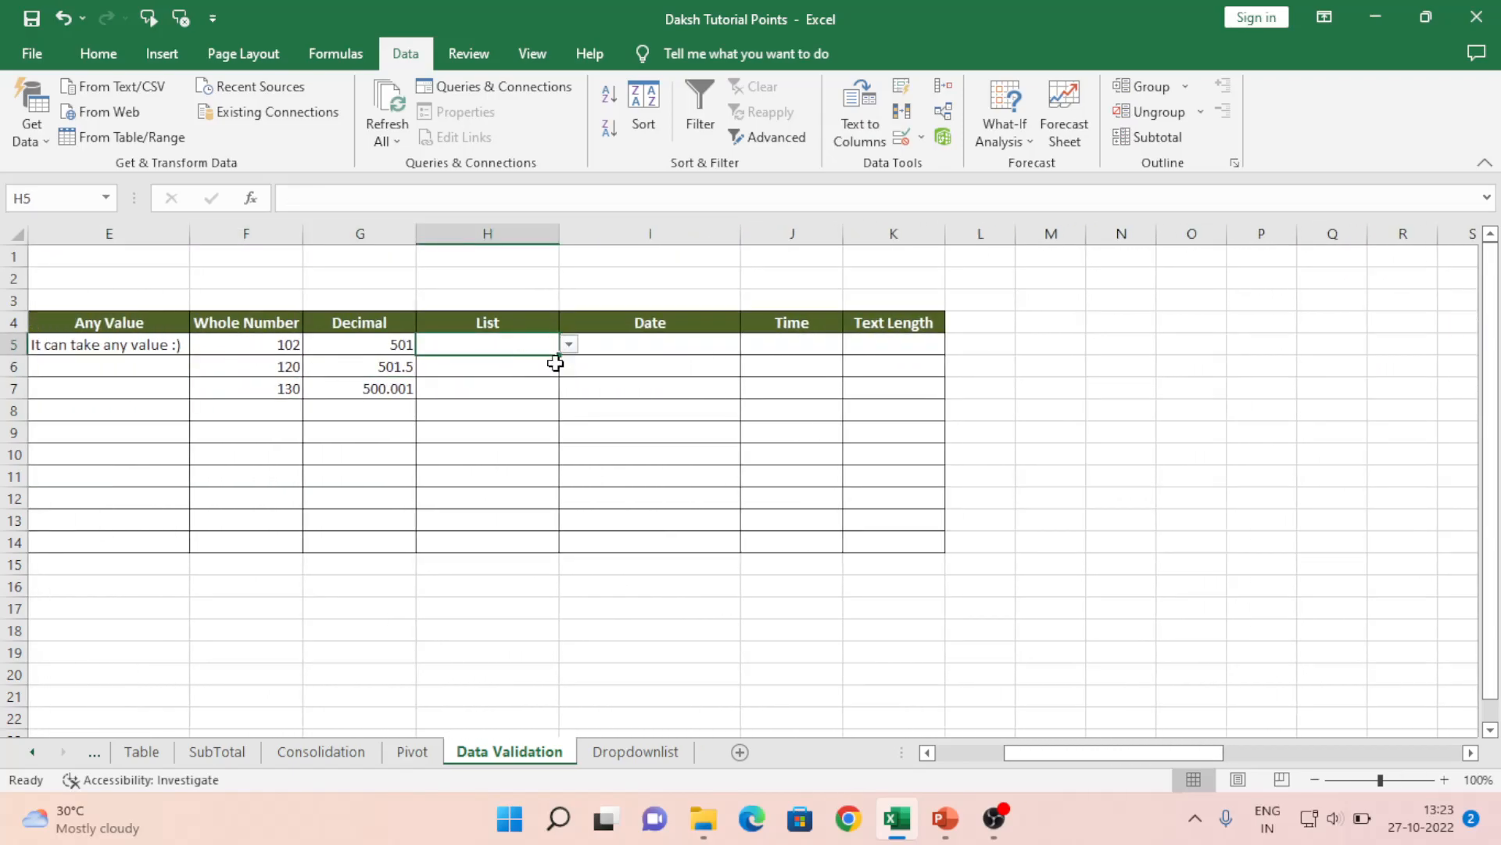
key(Down)
key(Down)
key(Down)
key(Down)
key(Down)
key(Down)
key(Down)
key(Down)
key(Down)
key(Up)
key(Up)
key(Up)
key(Up)
key(Up)
key(Down)
key(Down)
key(Down)
key(Down)
key(Down)
key(Down)
key(Down)
key(Up)
key(Down)
key(Up)
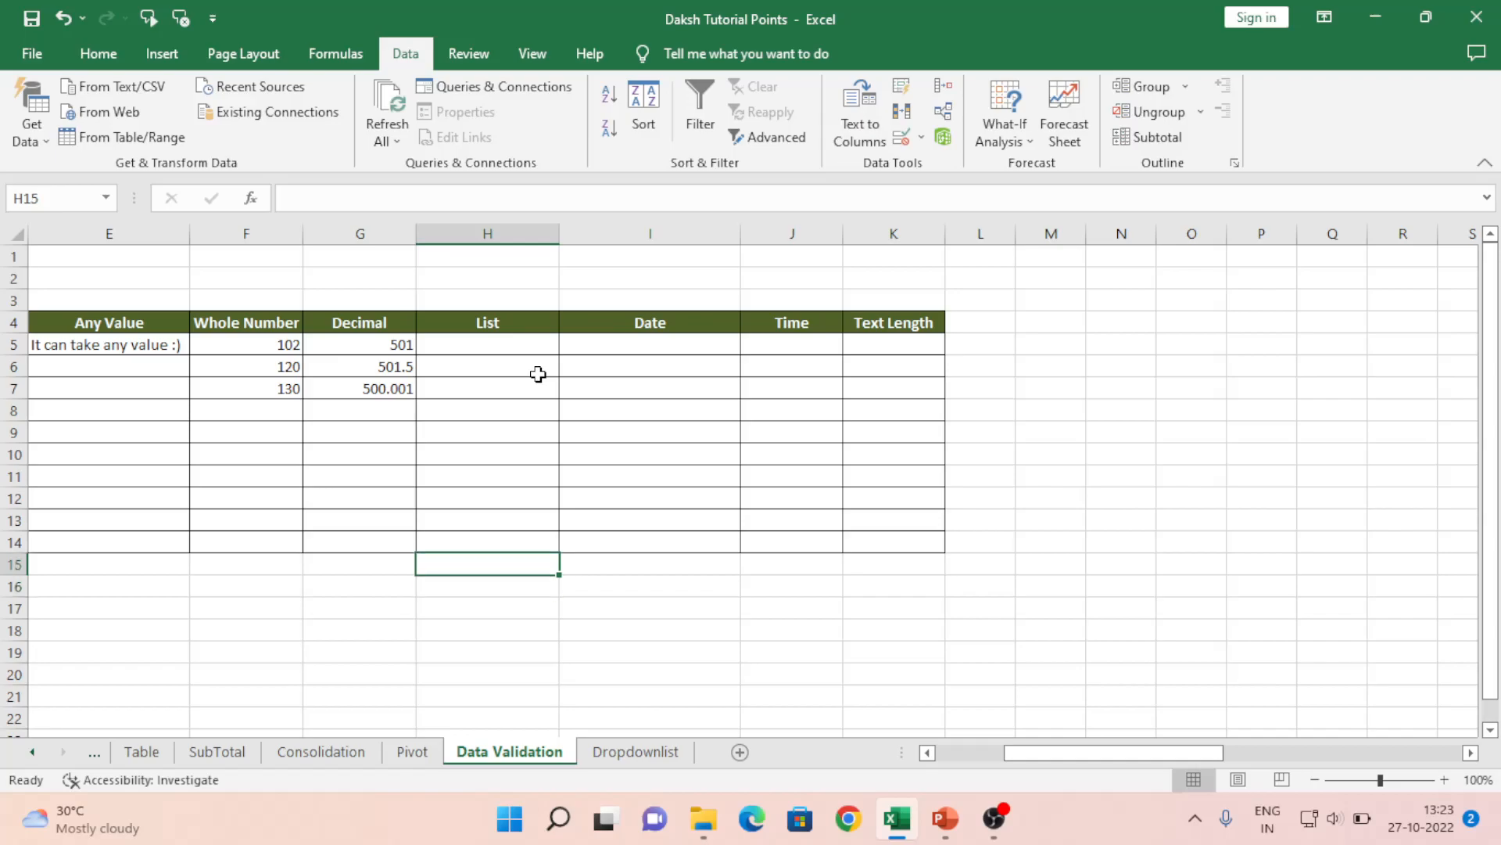
Check the first-row cells F5, G5 and H5 of the Whole Number, Decimal and List columns for an in-cell dropdown
key(Down)
key(Up)
key(Up)
key(Left)
key(Up)
key(Up)
key(Up)
key(Up)
key(Up)
key(Up)
key(Up)
key(Up)
key(Up)
key(Down)
key(Left)
key(Up)
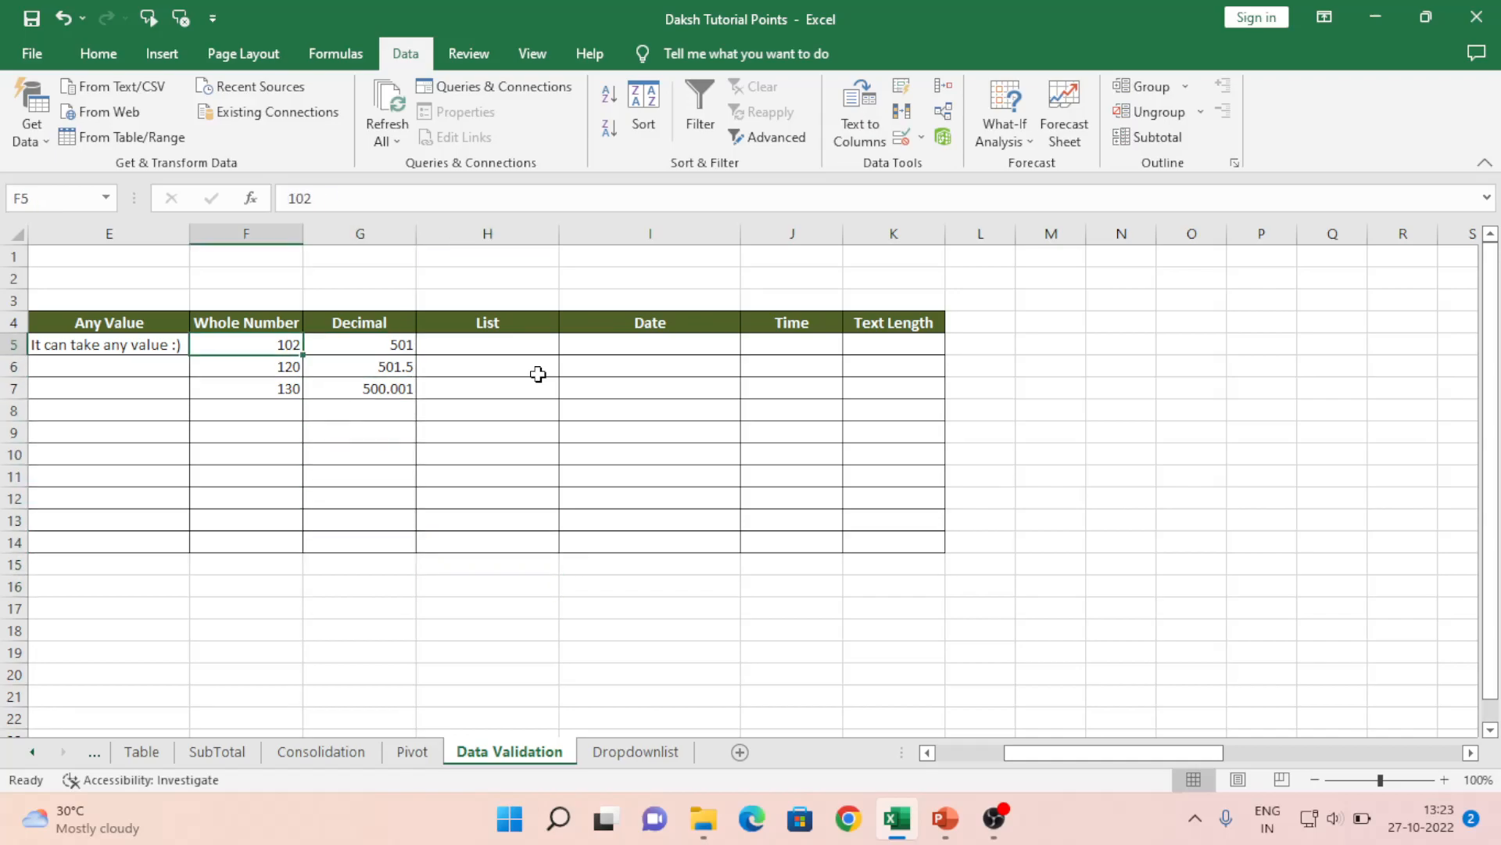
key(Right)
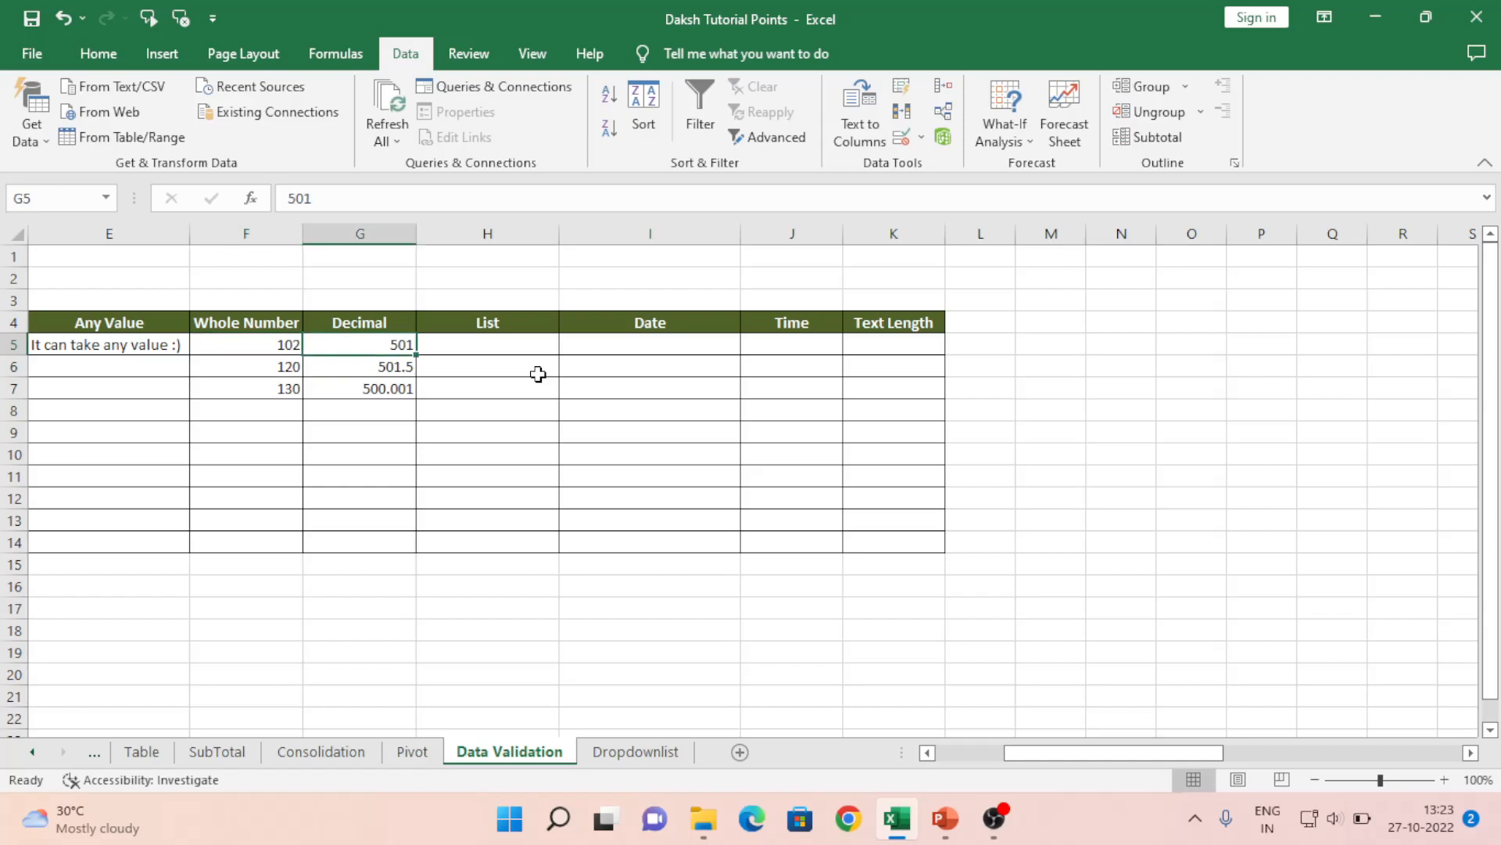
key(Right)
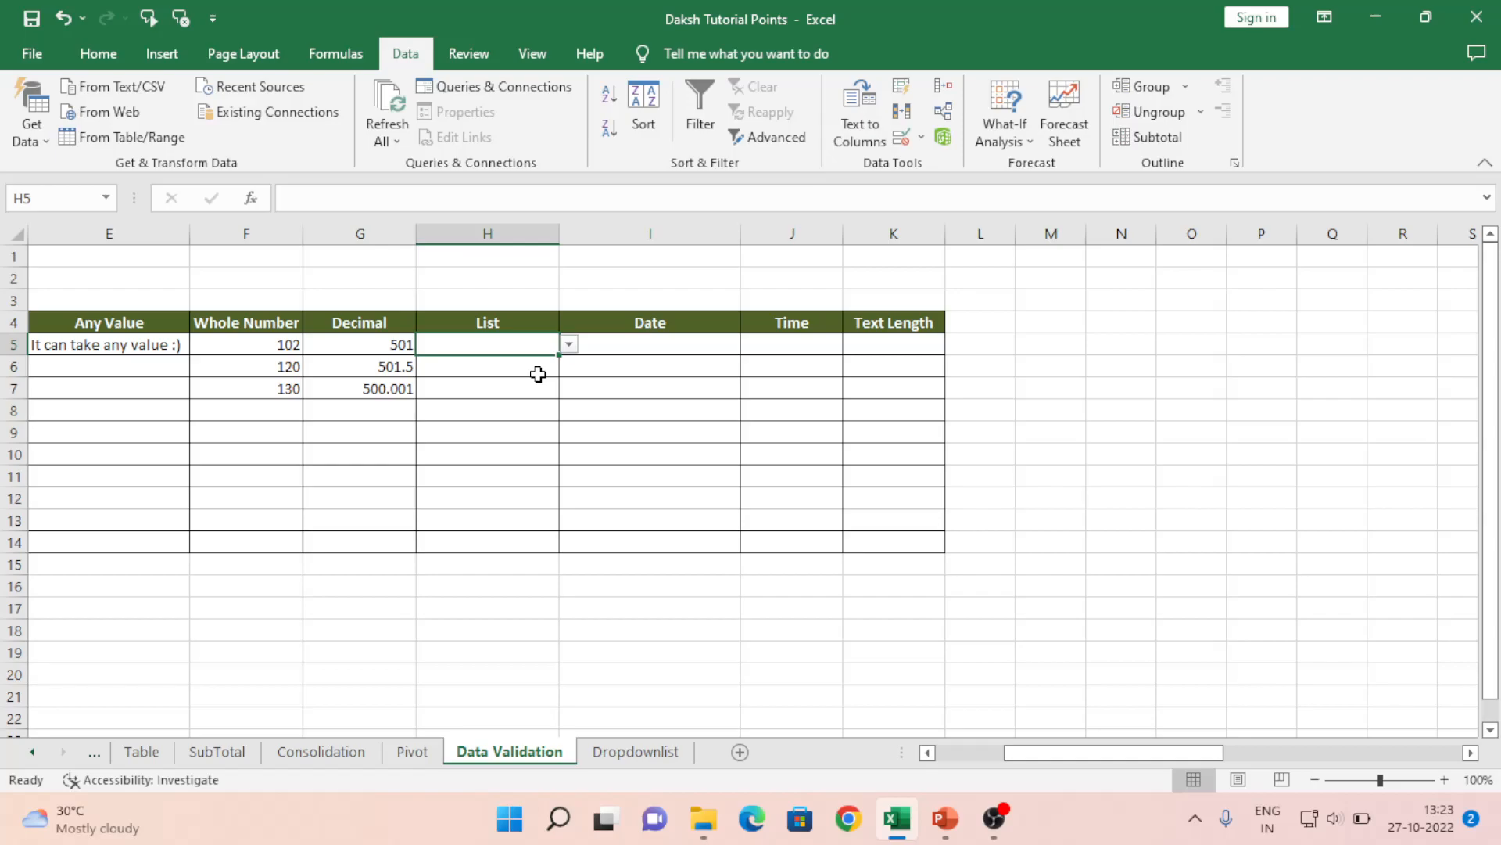
Choose Employee10 from the dropdown list in H5
click(568, 345)
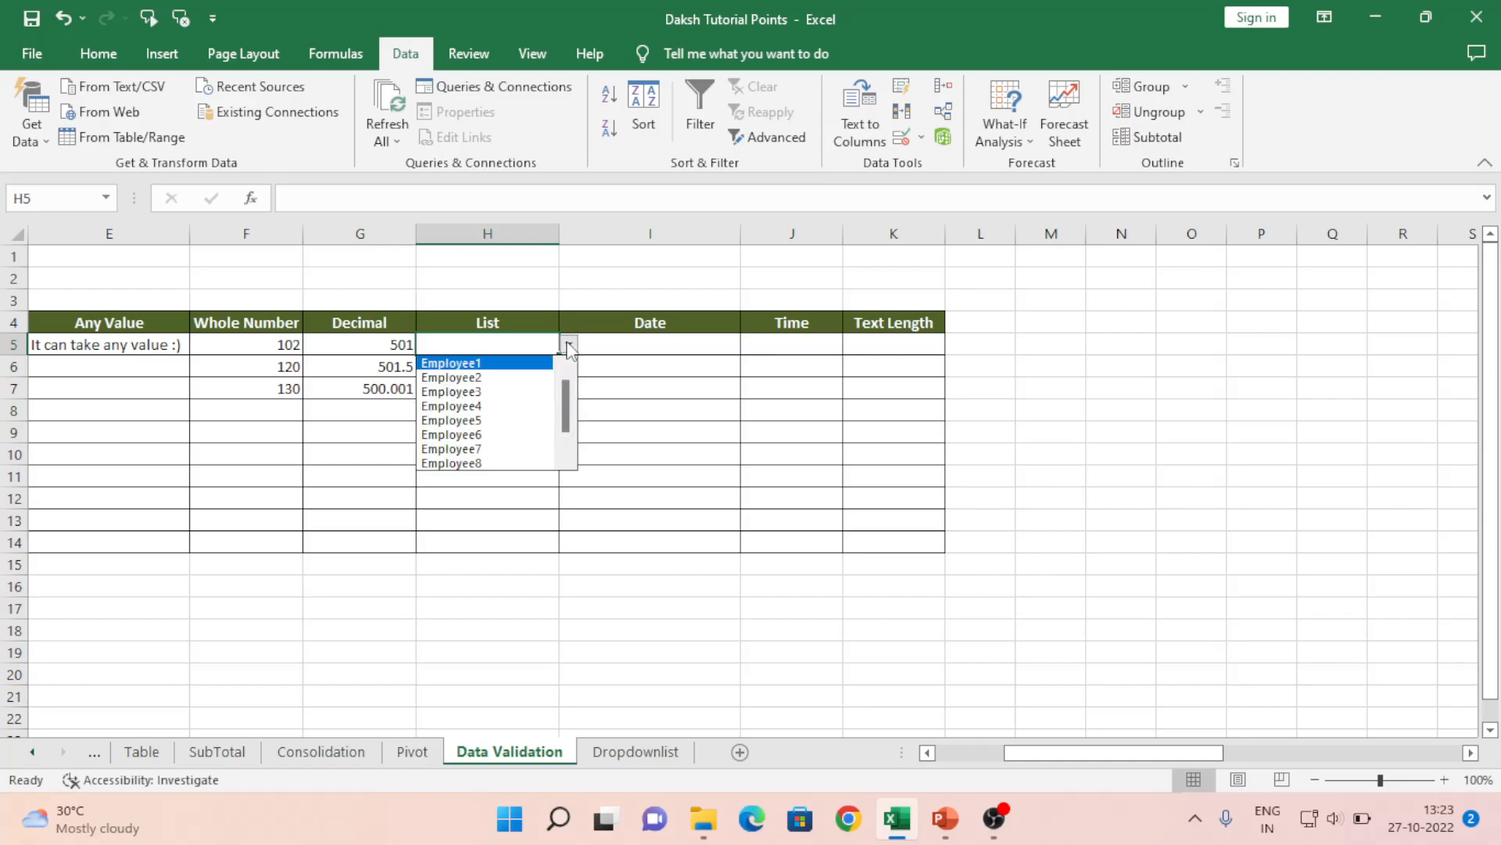
mouse_move(566, 400)
mouse_down()
mouse_move(566, 471)
mouse_move(554, 377)
mouse_up()
drag(567, 409, 566, 443)
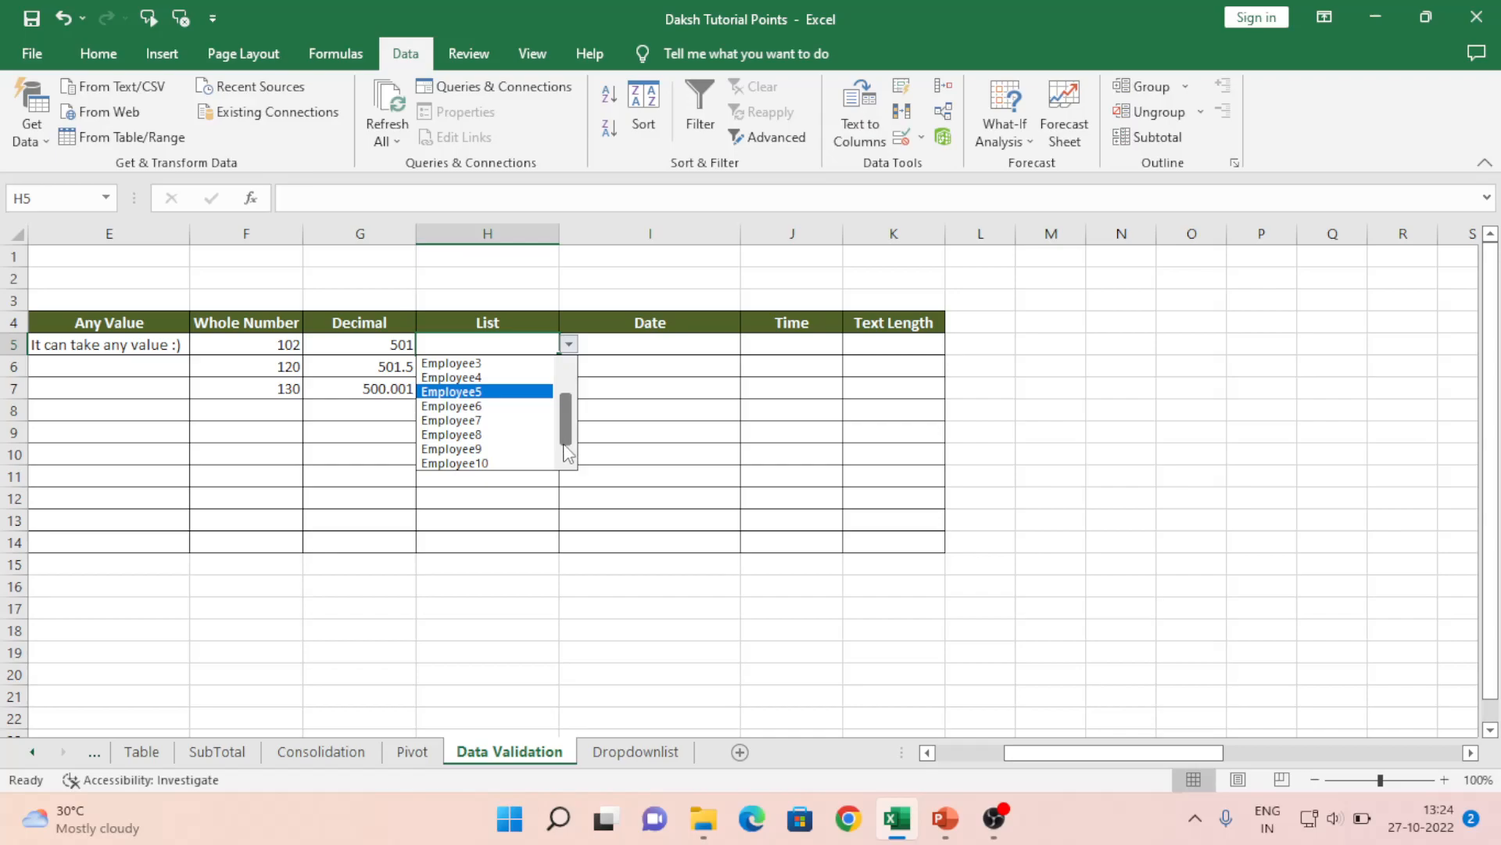
click(474, 465)
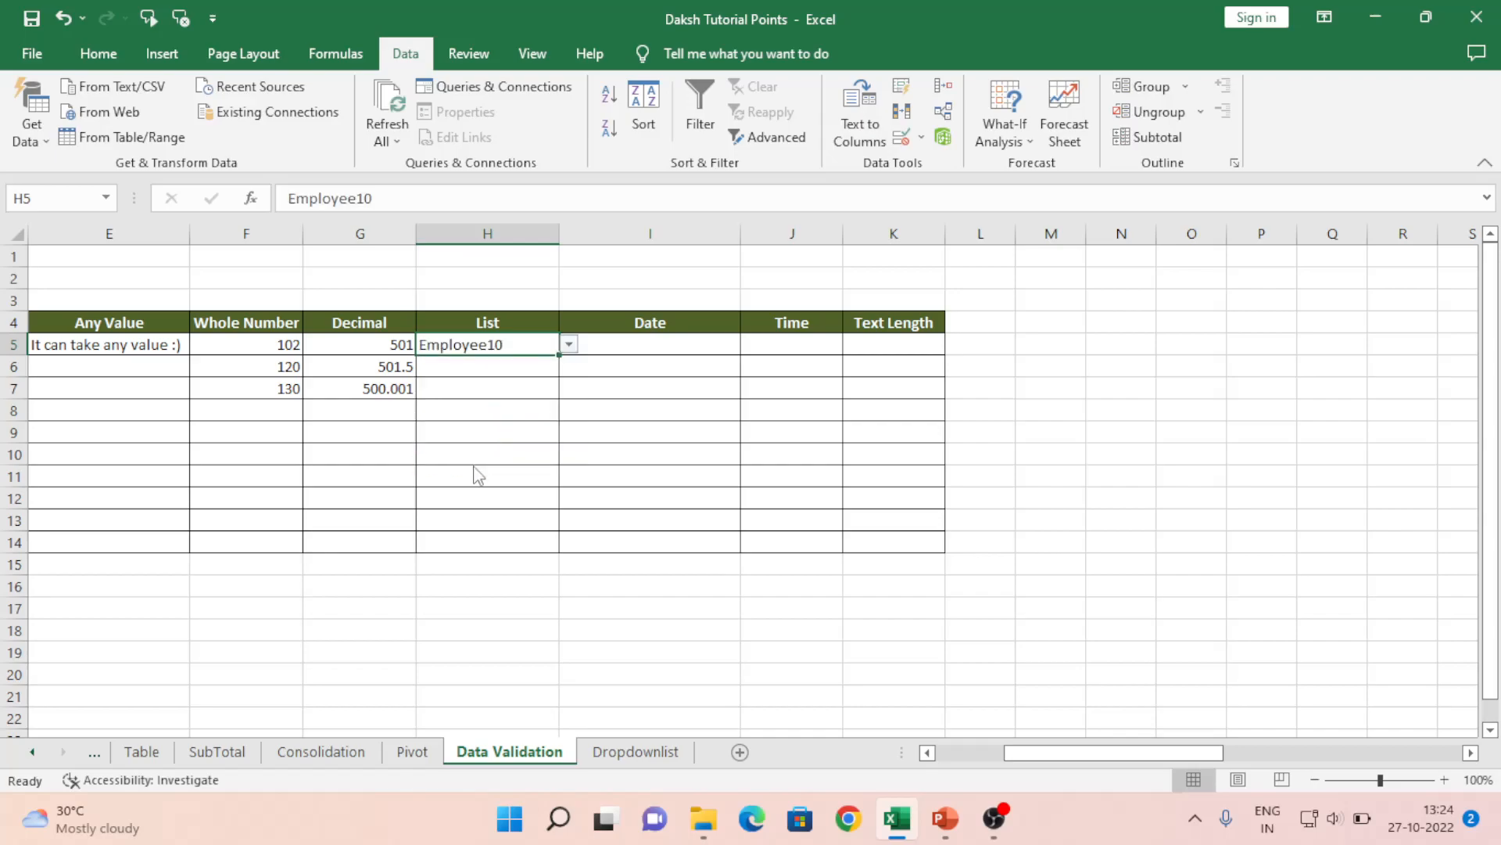
Change the last name in the list's source range, cell AE15, to Employee101
click(738, 395)
key(Right)
key(Right)
key(Right)
key(Right)
key(Right)
key(Right)
key(Right)
key(Right)
key(Right)
key(Right)
key(Right)
key(Right)
key(Right)
key(Right)
key(Right)
key(Right)
key(Right)
key(Right)
key(Right)
key(Right)
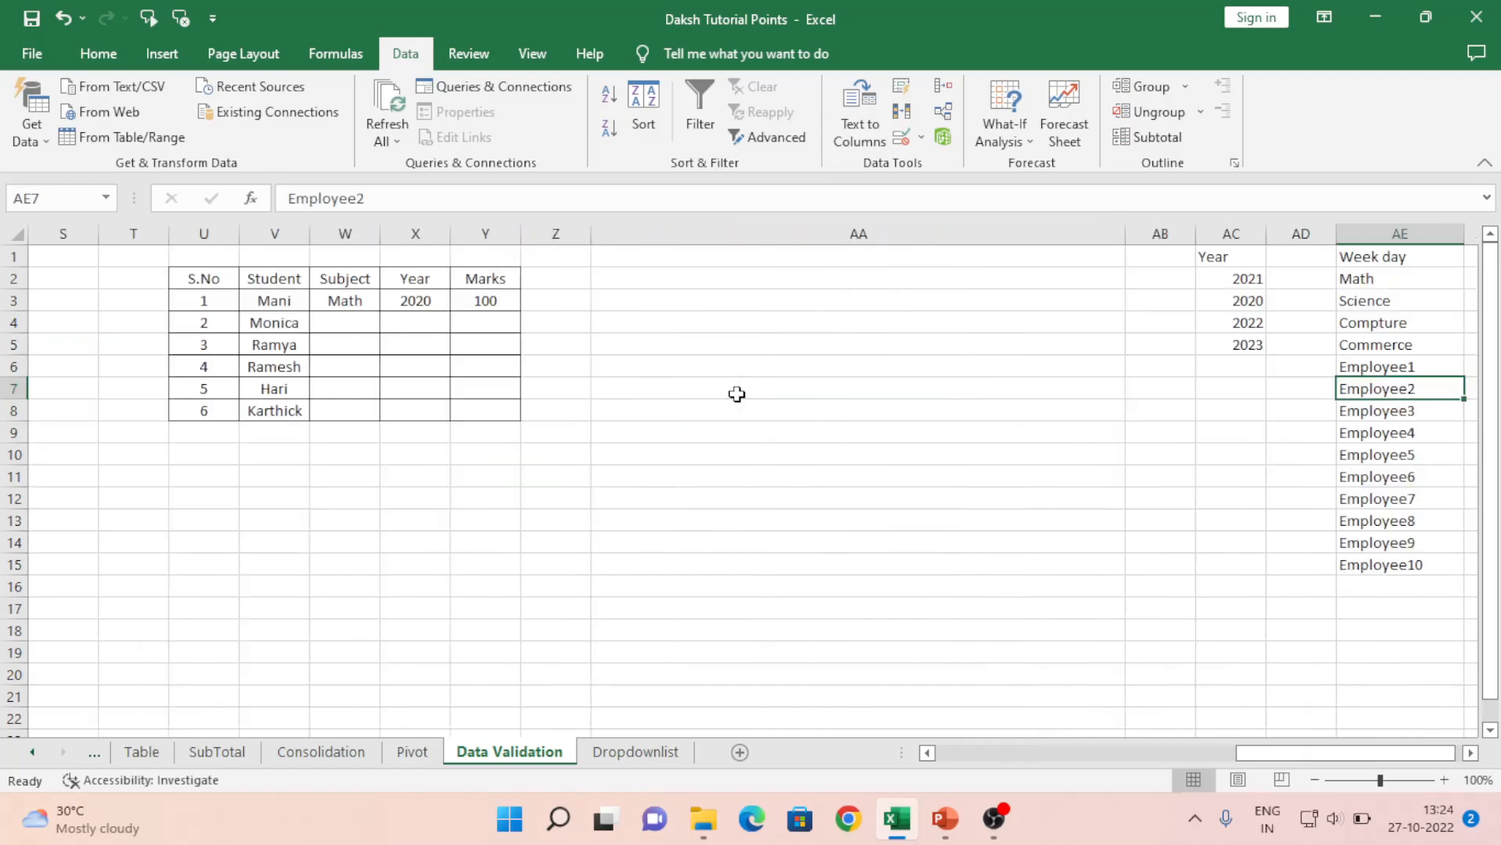
key(Down)
key(ctrl+Down)
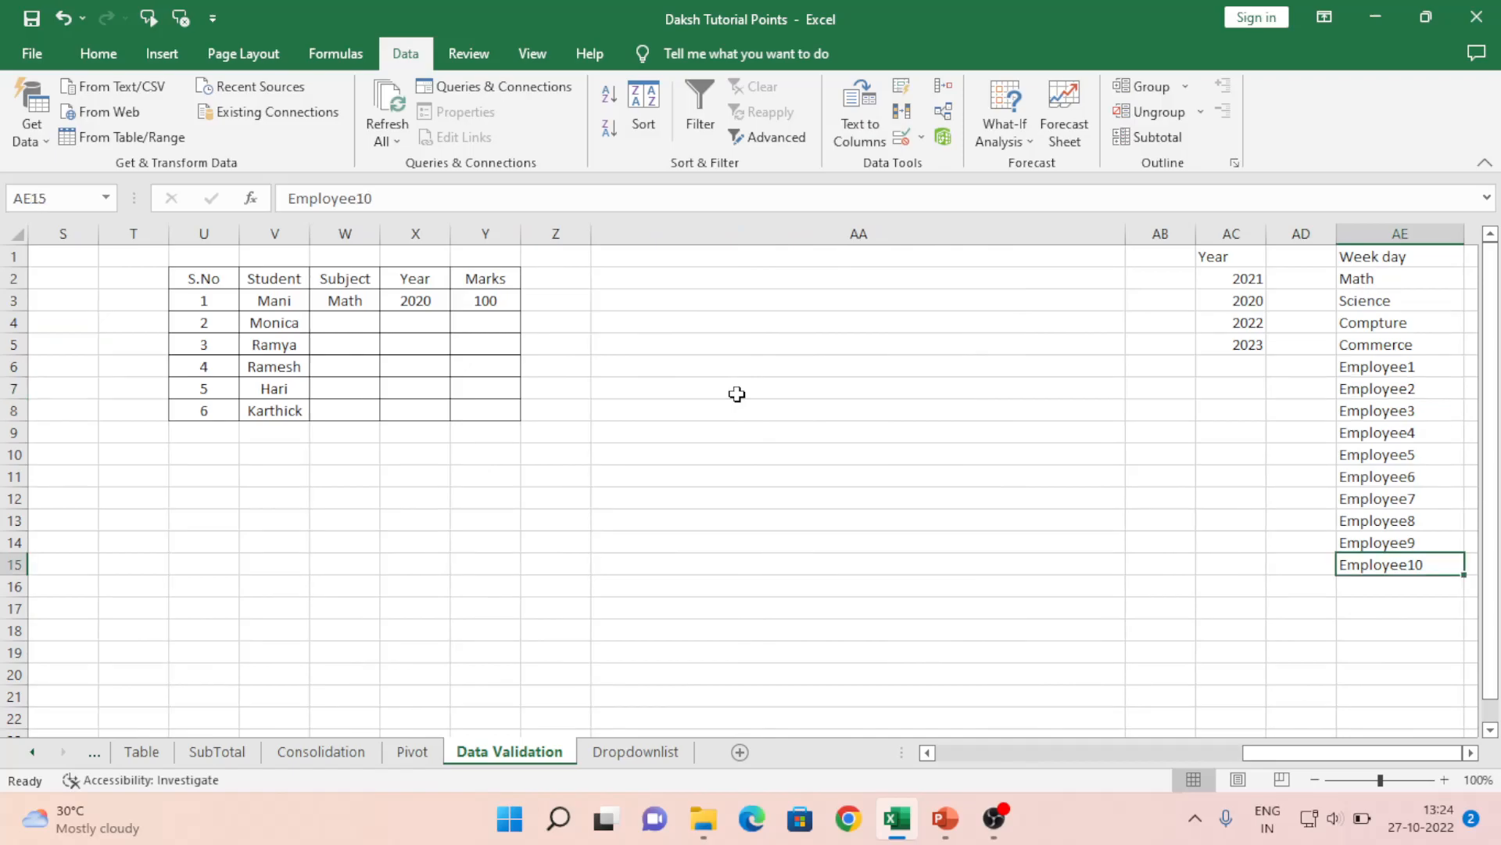
key(F2)
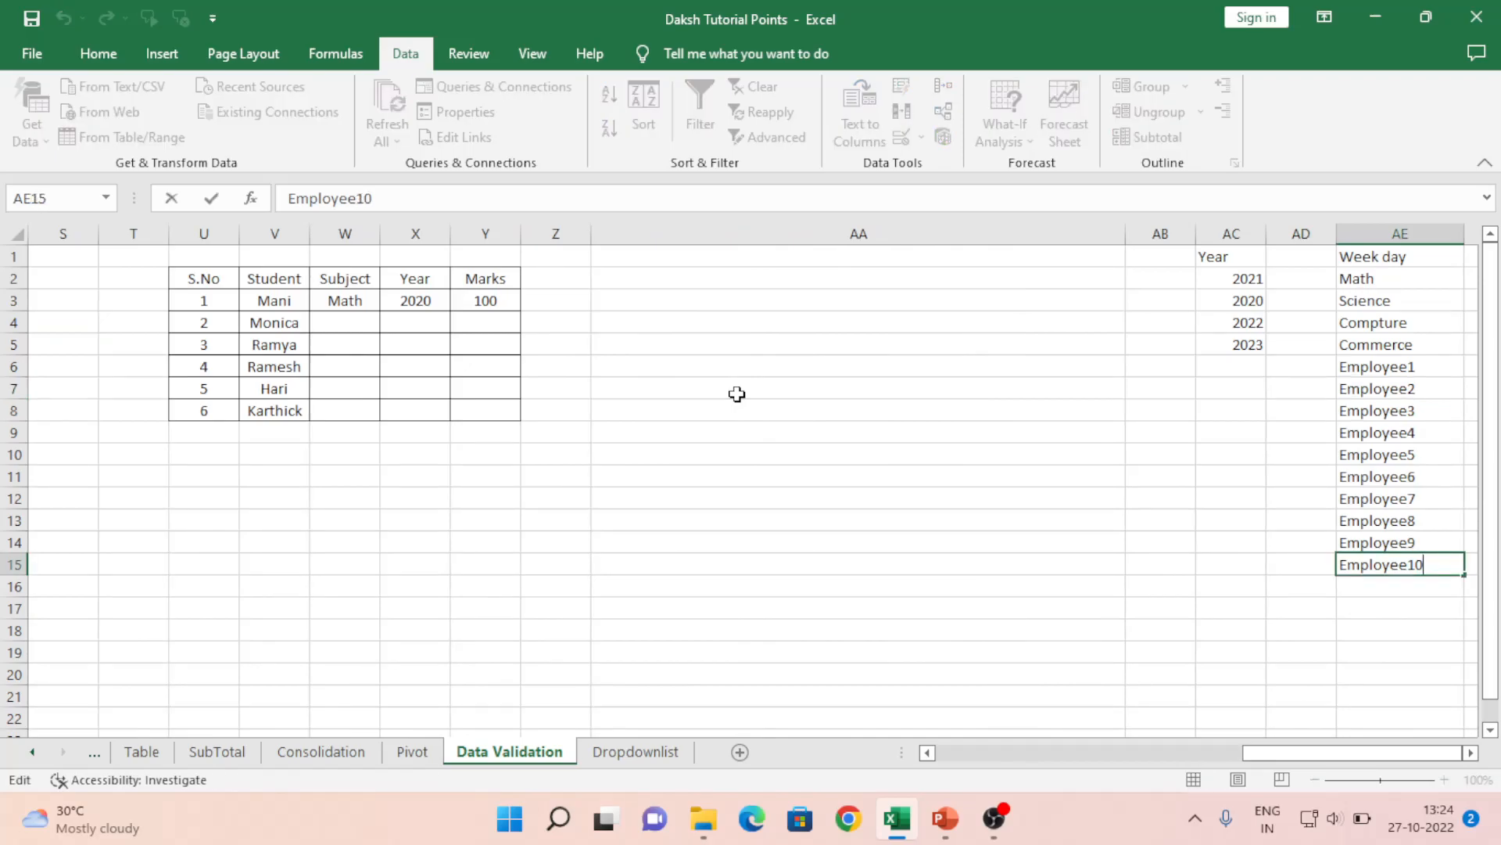
key(Return)
Return to the List column and examine H5's dropdown for the edited last entry from the source range
key(Left)
key(Left)
key(Left)
key(Left)
key(Left)
key(Left)
key(Left)
key(Left)
key(Left)
key(Left)
key(Left)
key(Left)
key(Left)
key(Left)
key(Left)
key(Left)
key(Left)
key(Left)
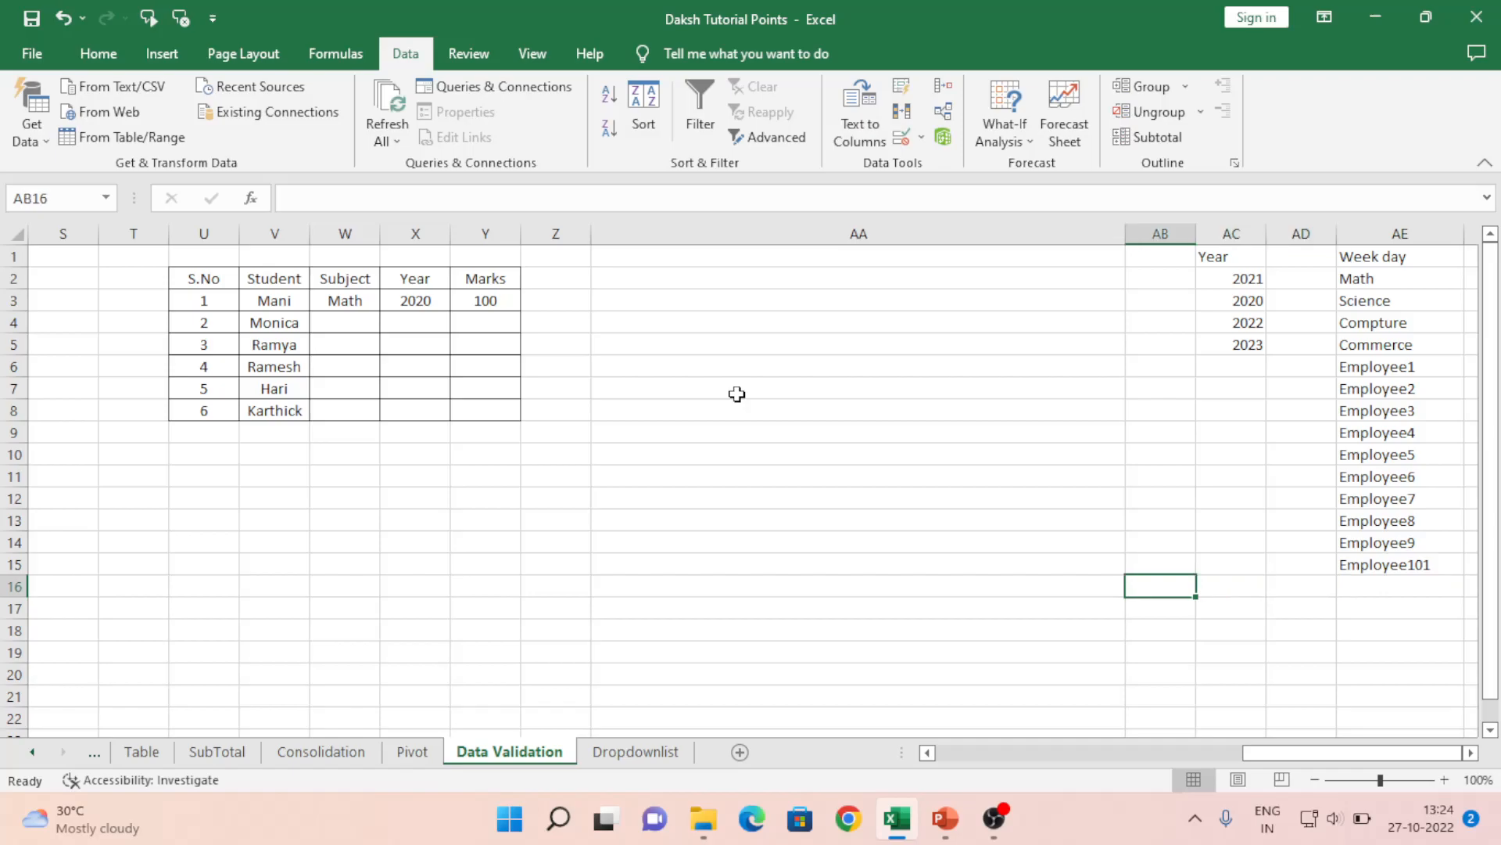
key(Left)
key(Left)
key(Left)
key(Left)
key(Left)
key(Left)
key(Left)
key(Left)
key(Left)
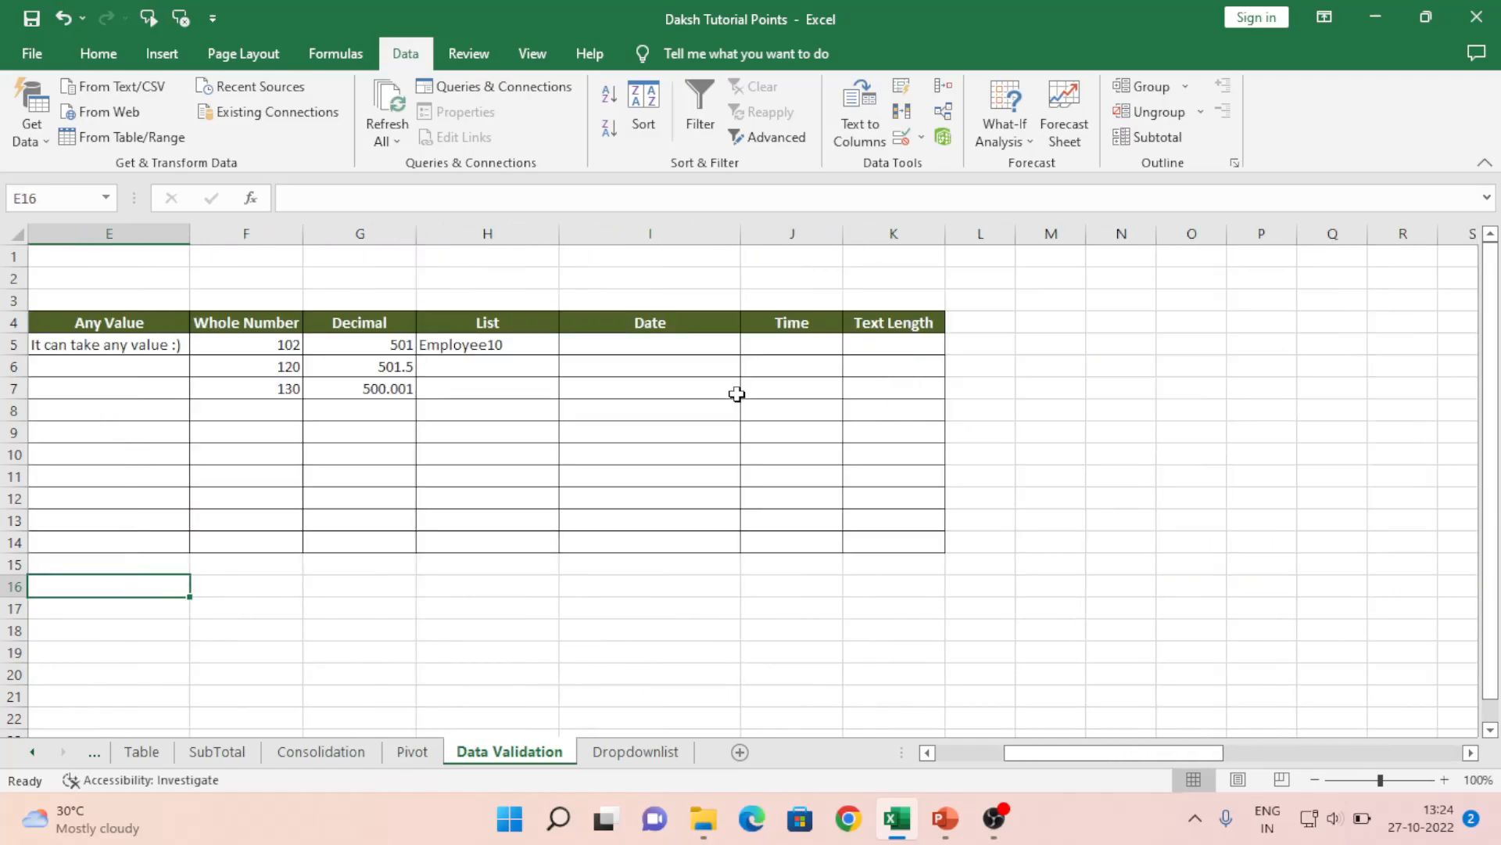
click(673, 344)
click(694, 347)
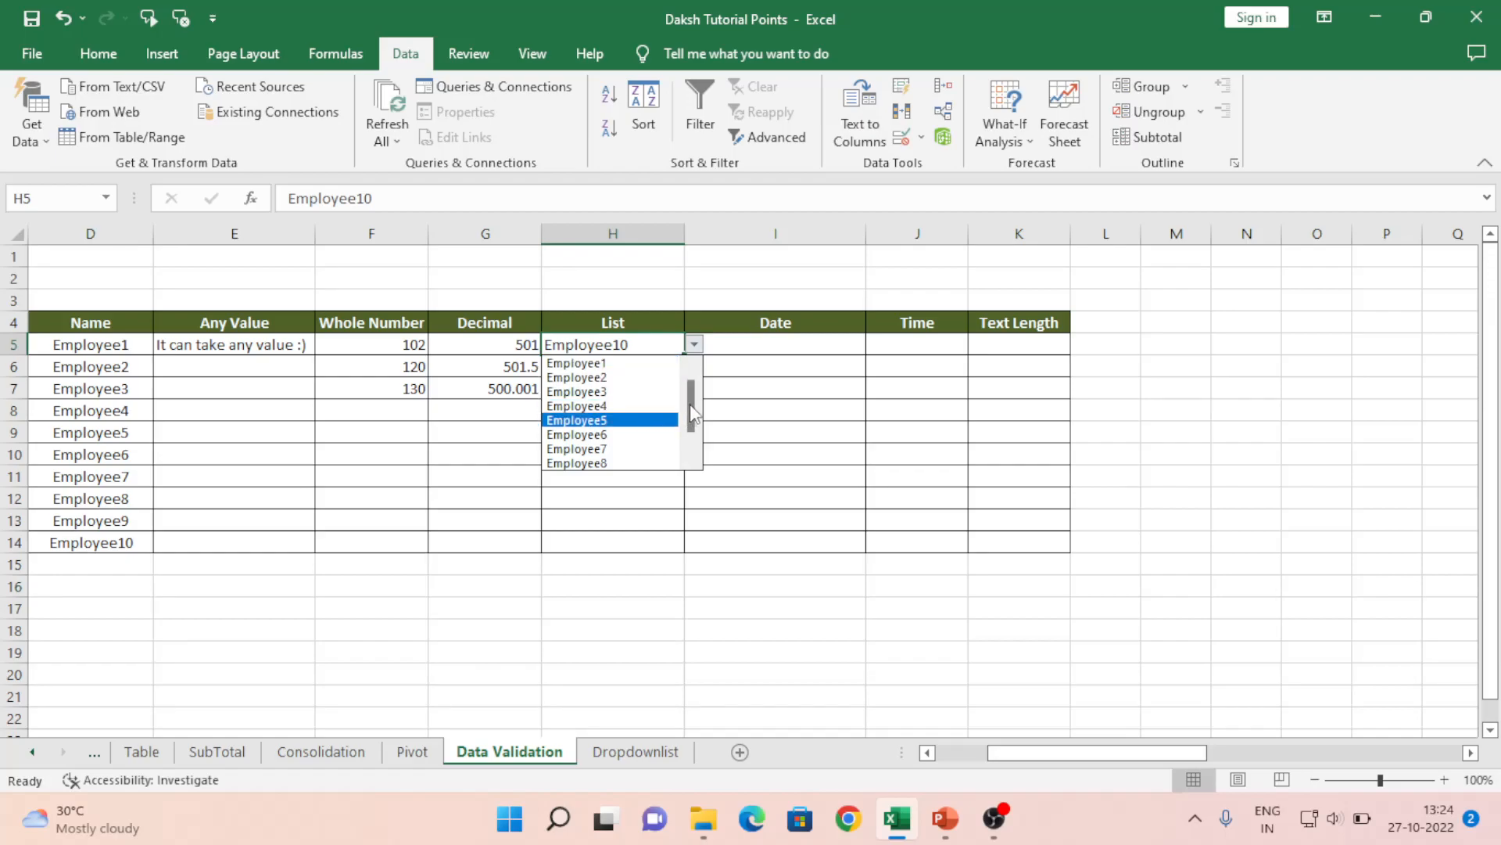
drag(690, 404, 700, 484)
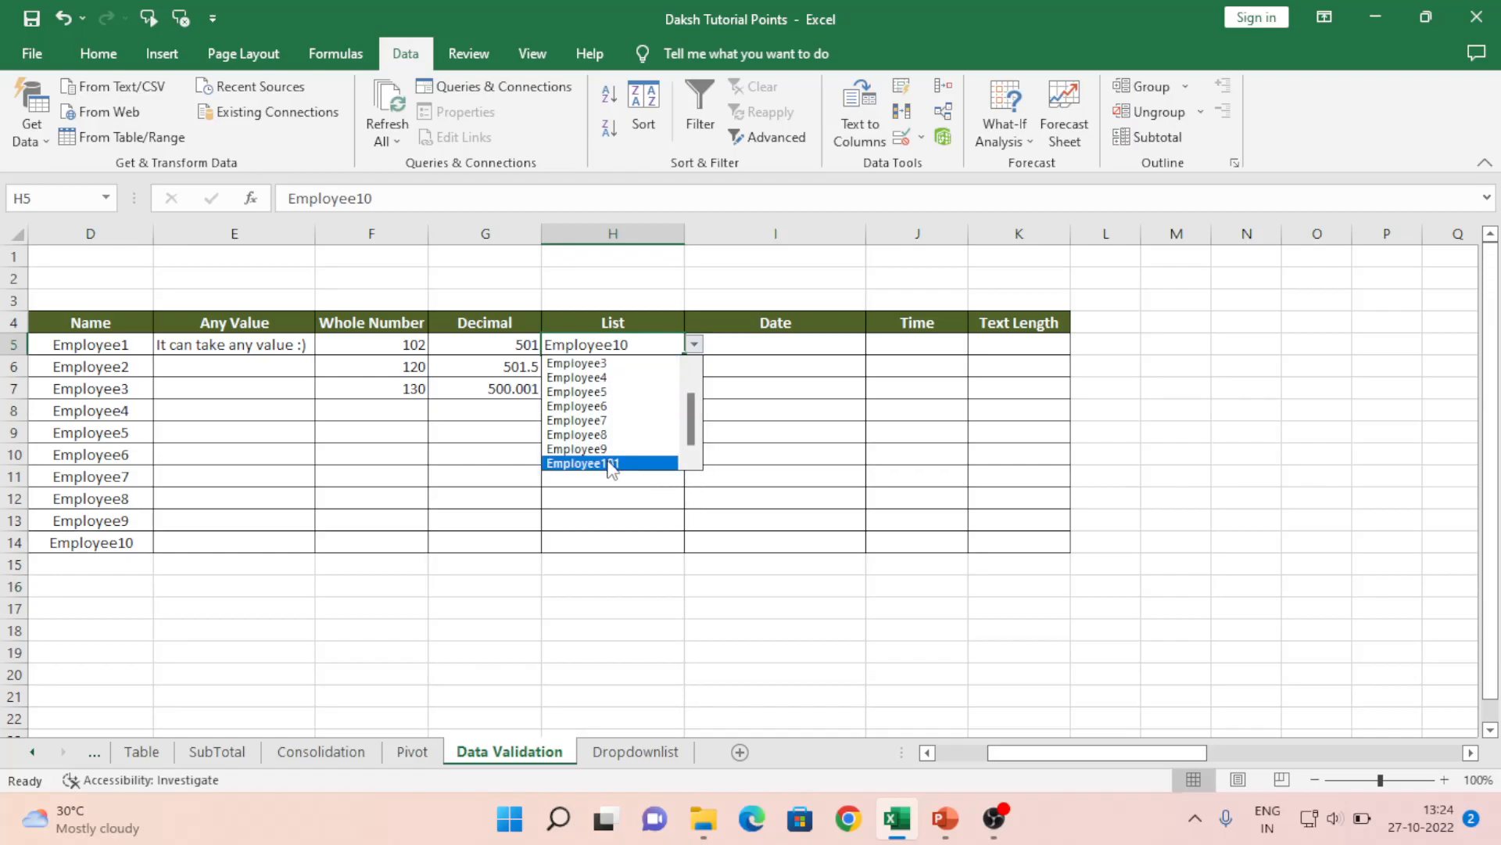
click(635, 497)
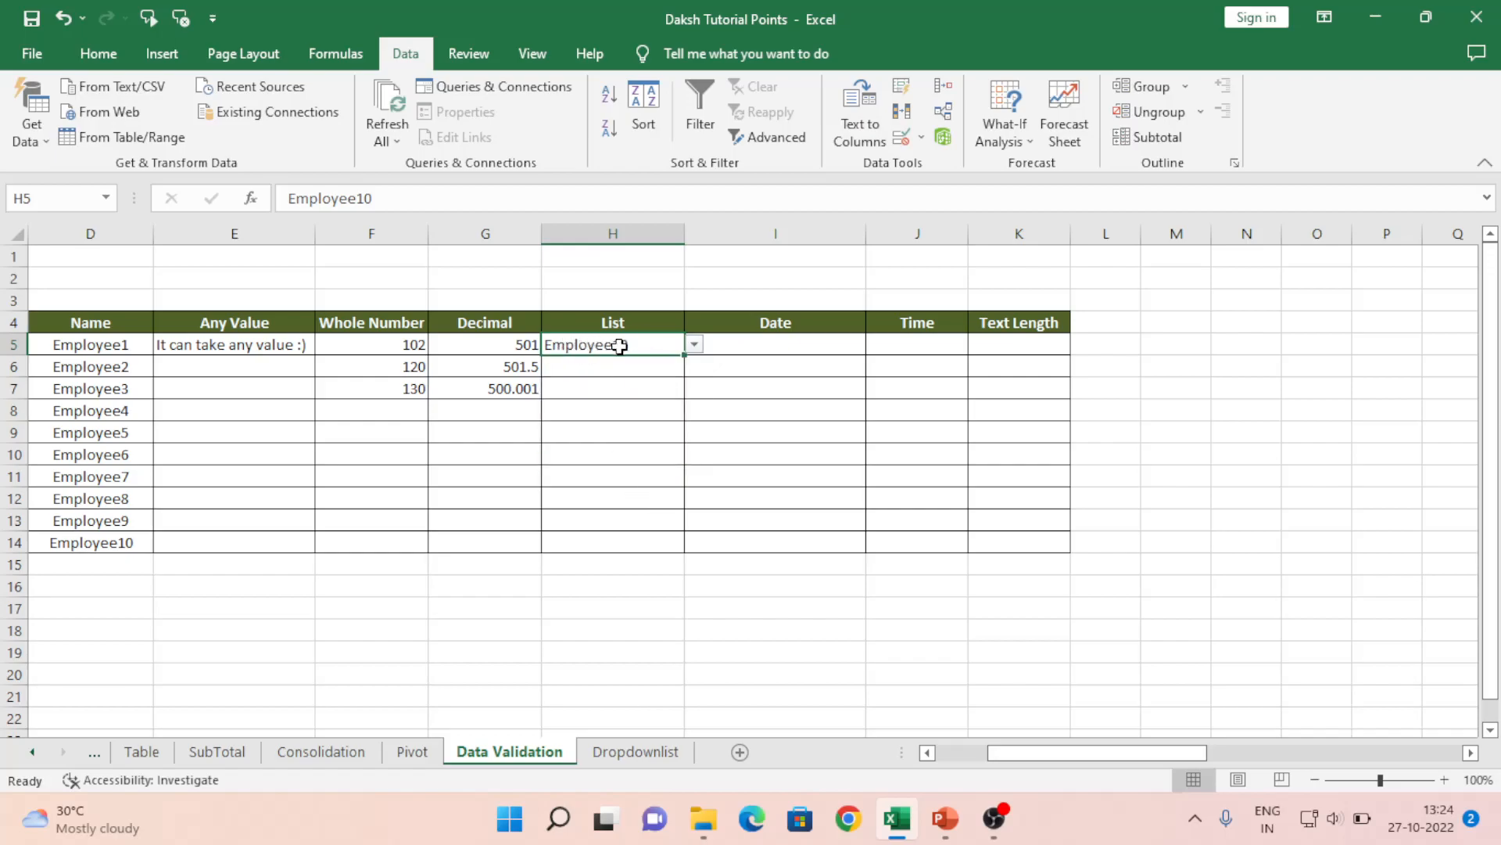
click(694, 344)
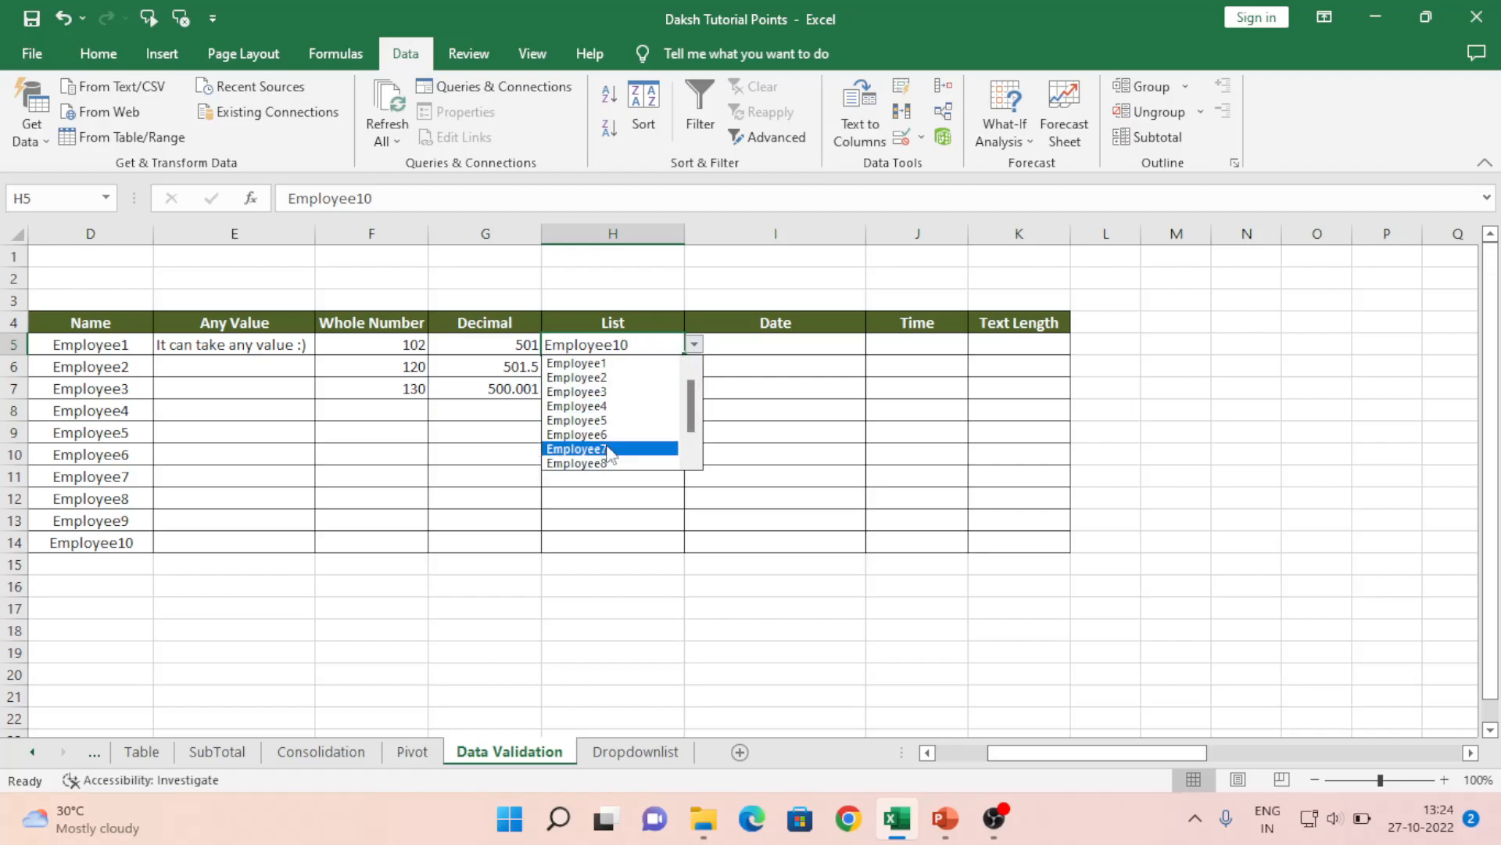
key(Escape)
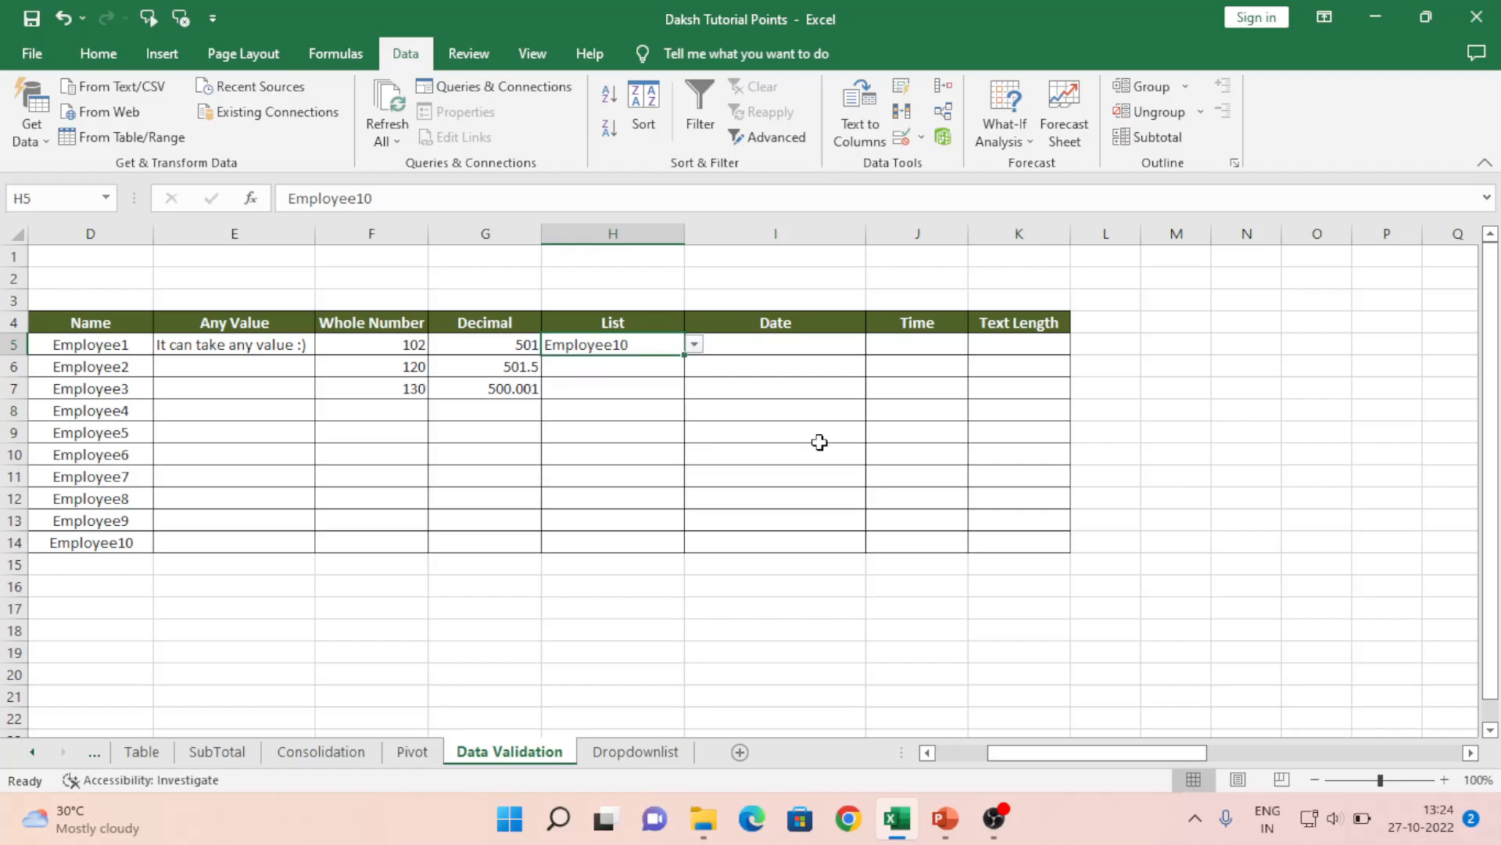
Set H5 in the List column to Employee101 from its dropdown list
click(694, 344)
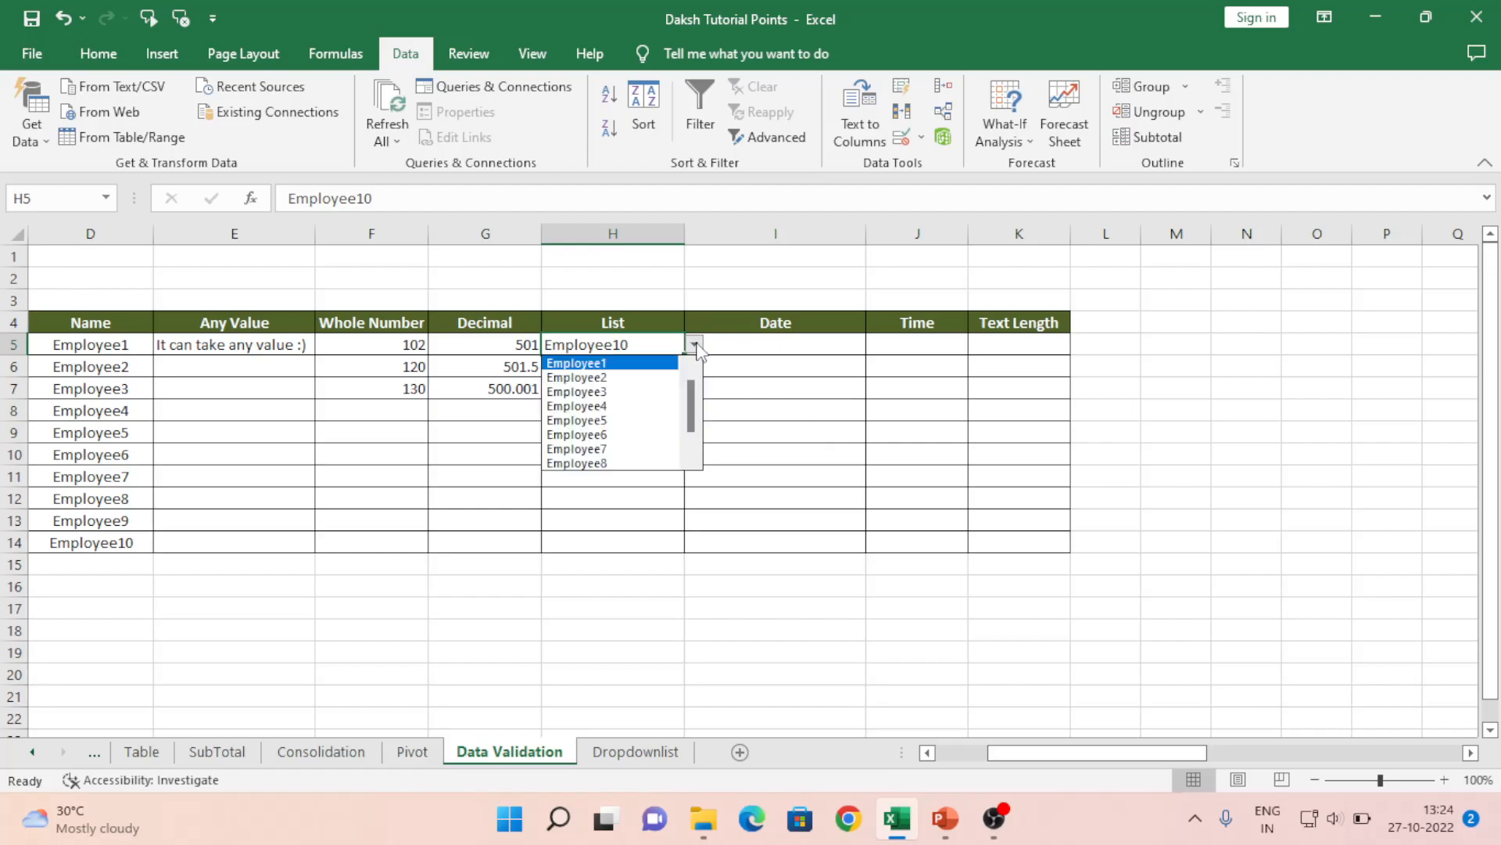
drag(690, 413, 695, 477)
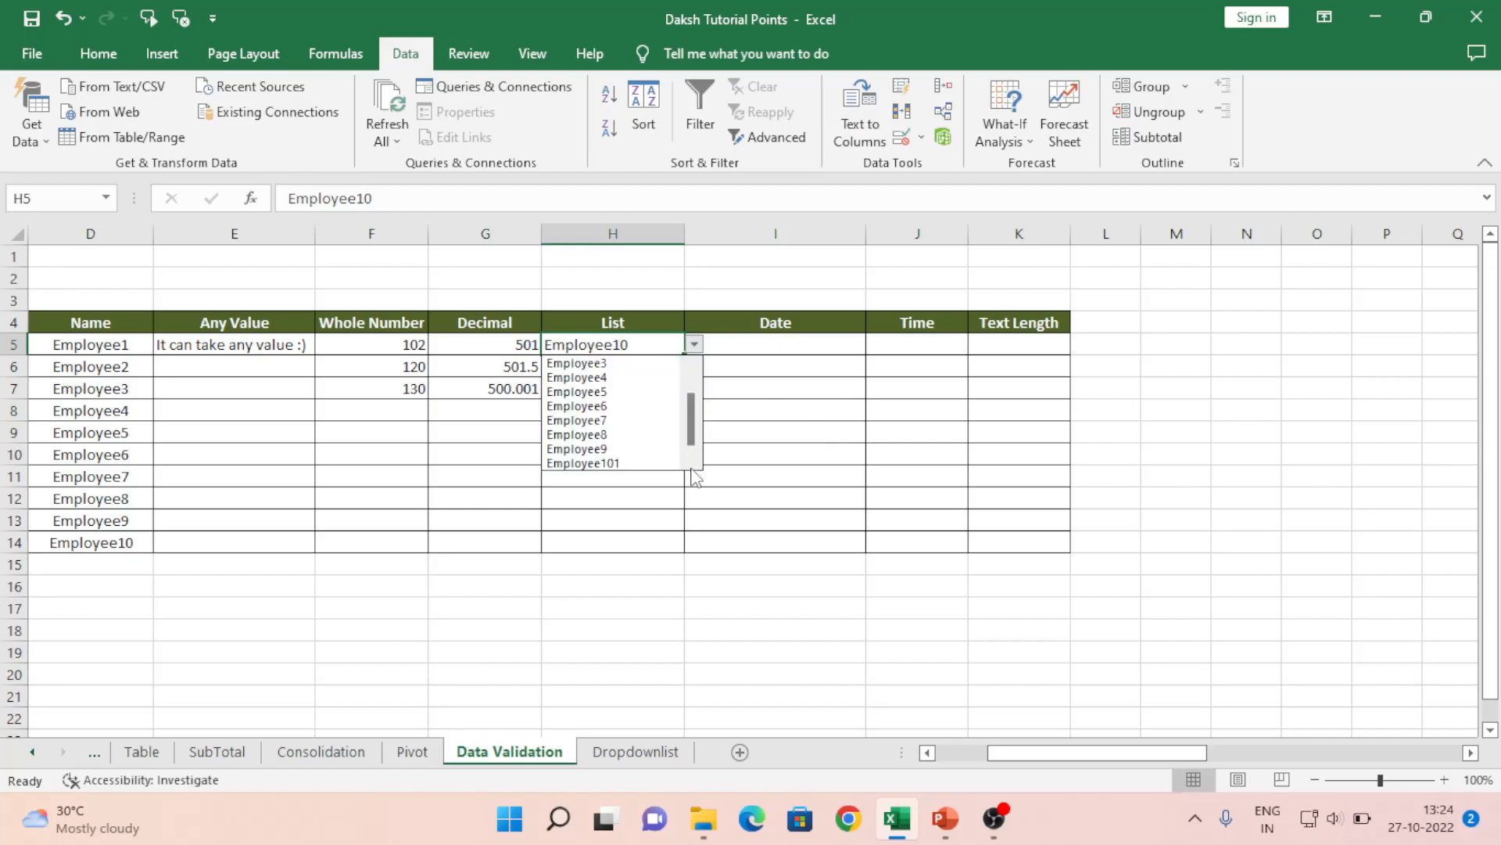
click(618, 463)
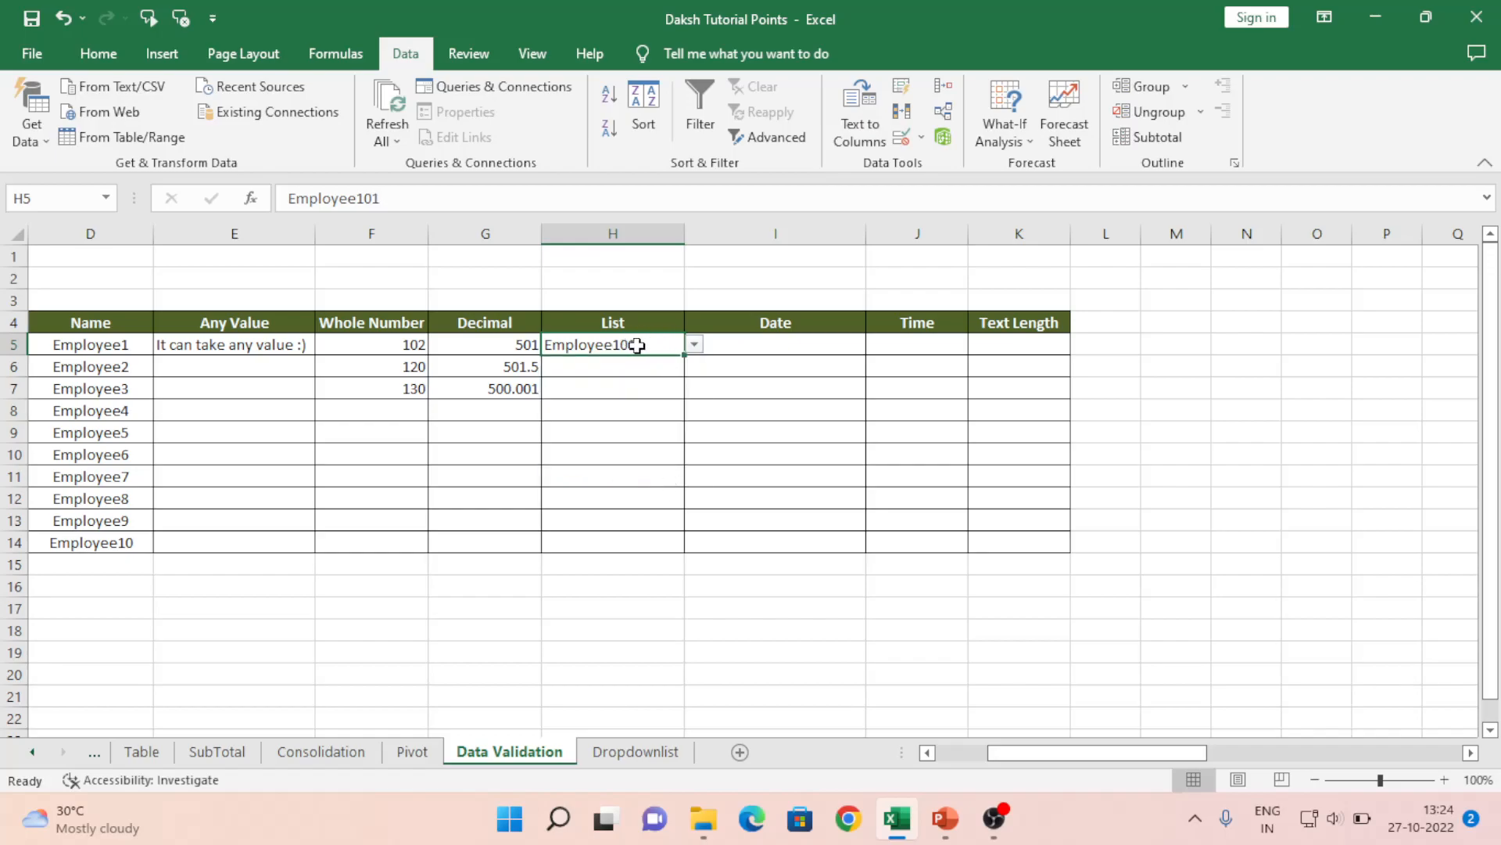
Pick Employee3 for H6 and Employee7 for H9 from the List column's dropdowns
click(590, 362)
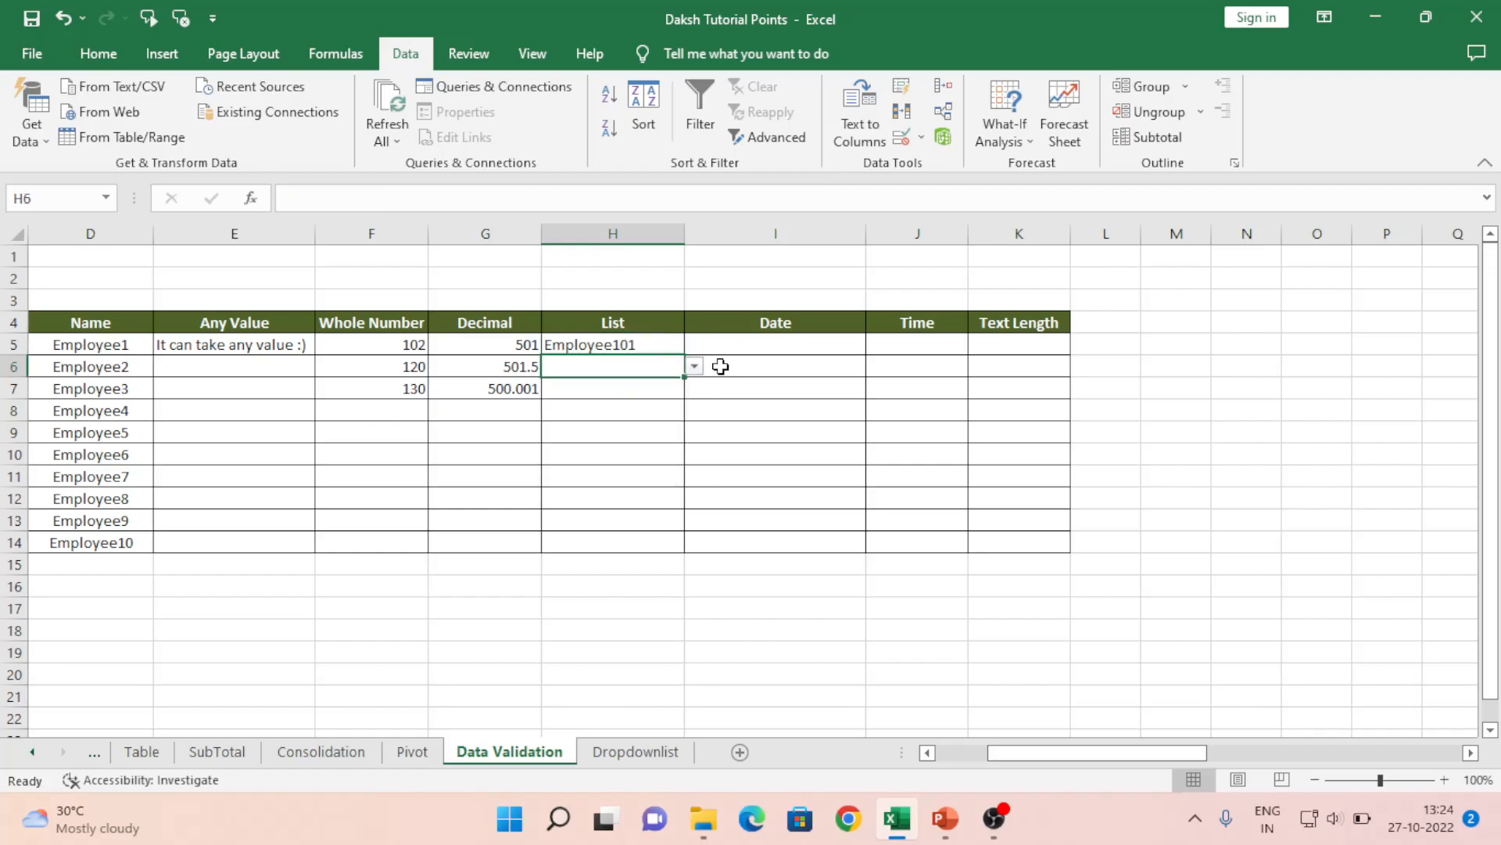
click(694, 367)
click(583, 414)
click(637, 426)
click(693, 433)
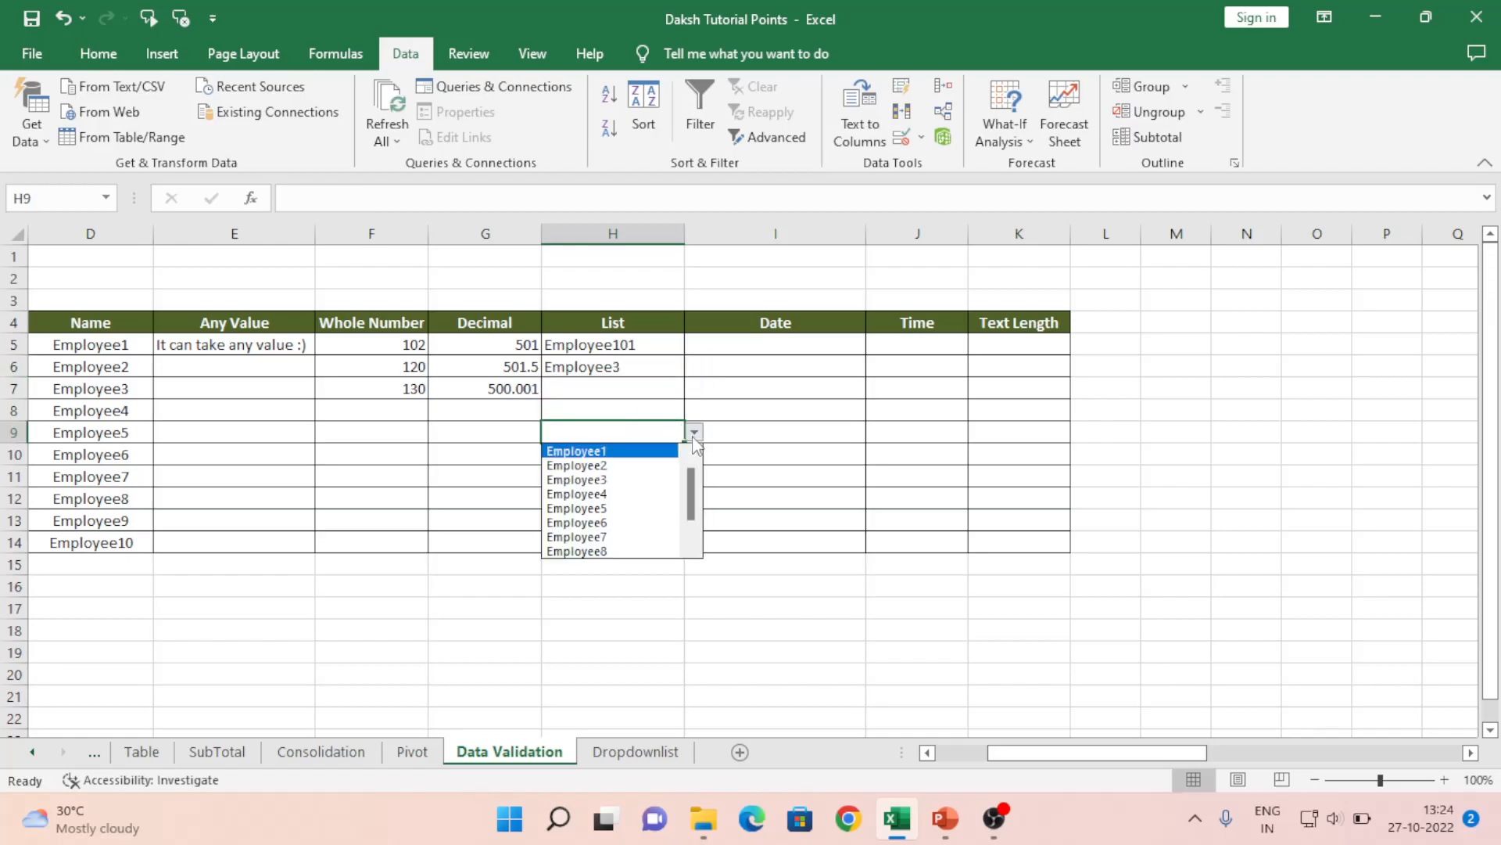
click(607, 538)
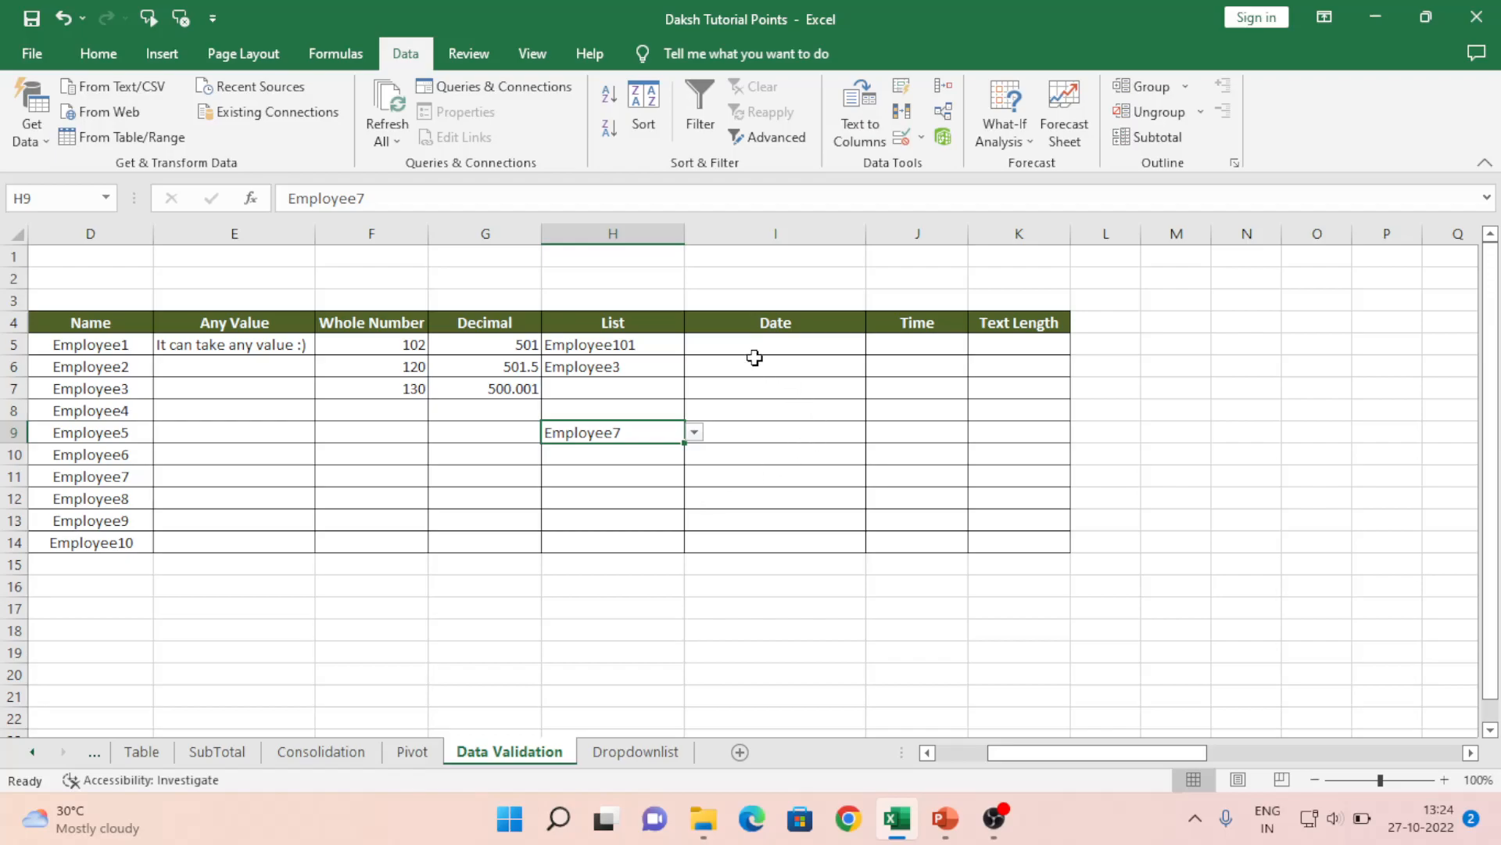
Start a data validation rule for I5 through I14 in the Date column, allowing Date with the between condition
click(754, 357)
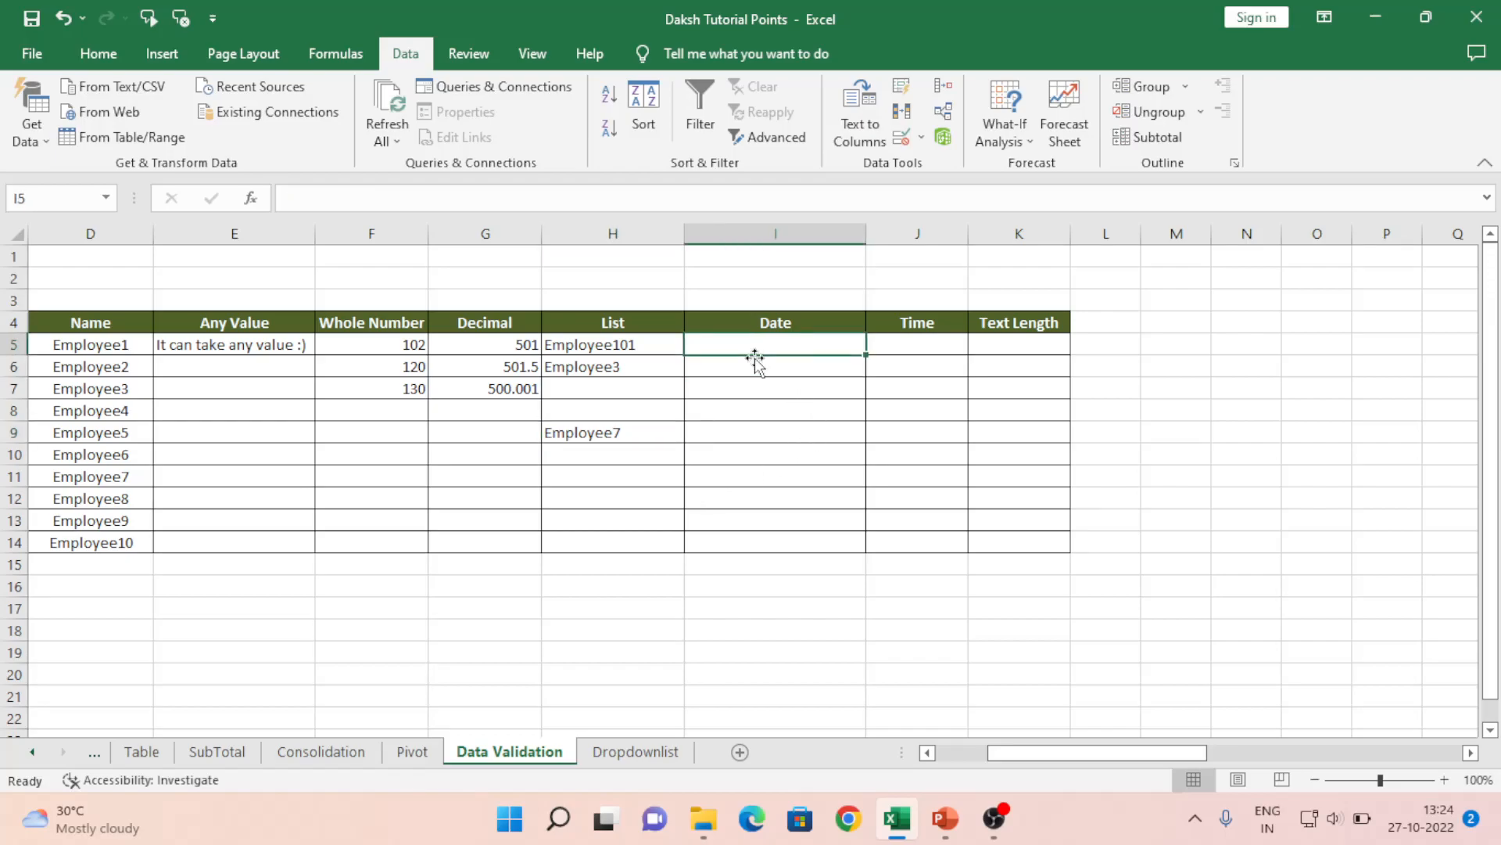
key(shift+Down)
key(shift+Down)
key(shift+Down)
key(shift+Down)
key(shift+Down)
key(shift+Down)
key(shift+Down)
key(shift+Down)
key(shift+Down)
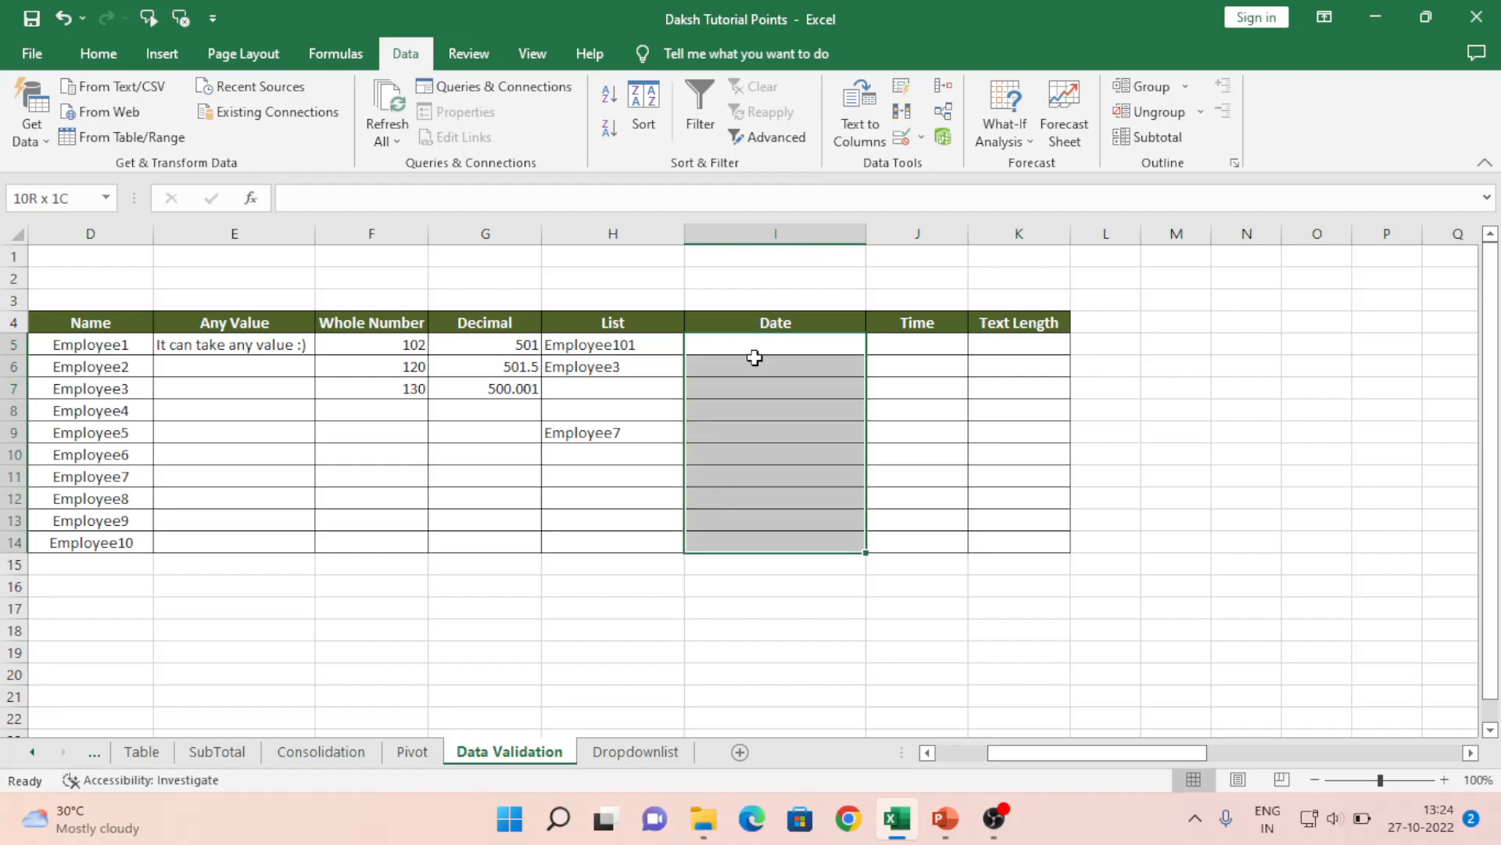
click(903, 139)
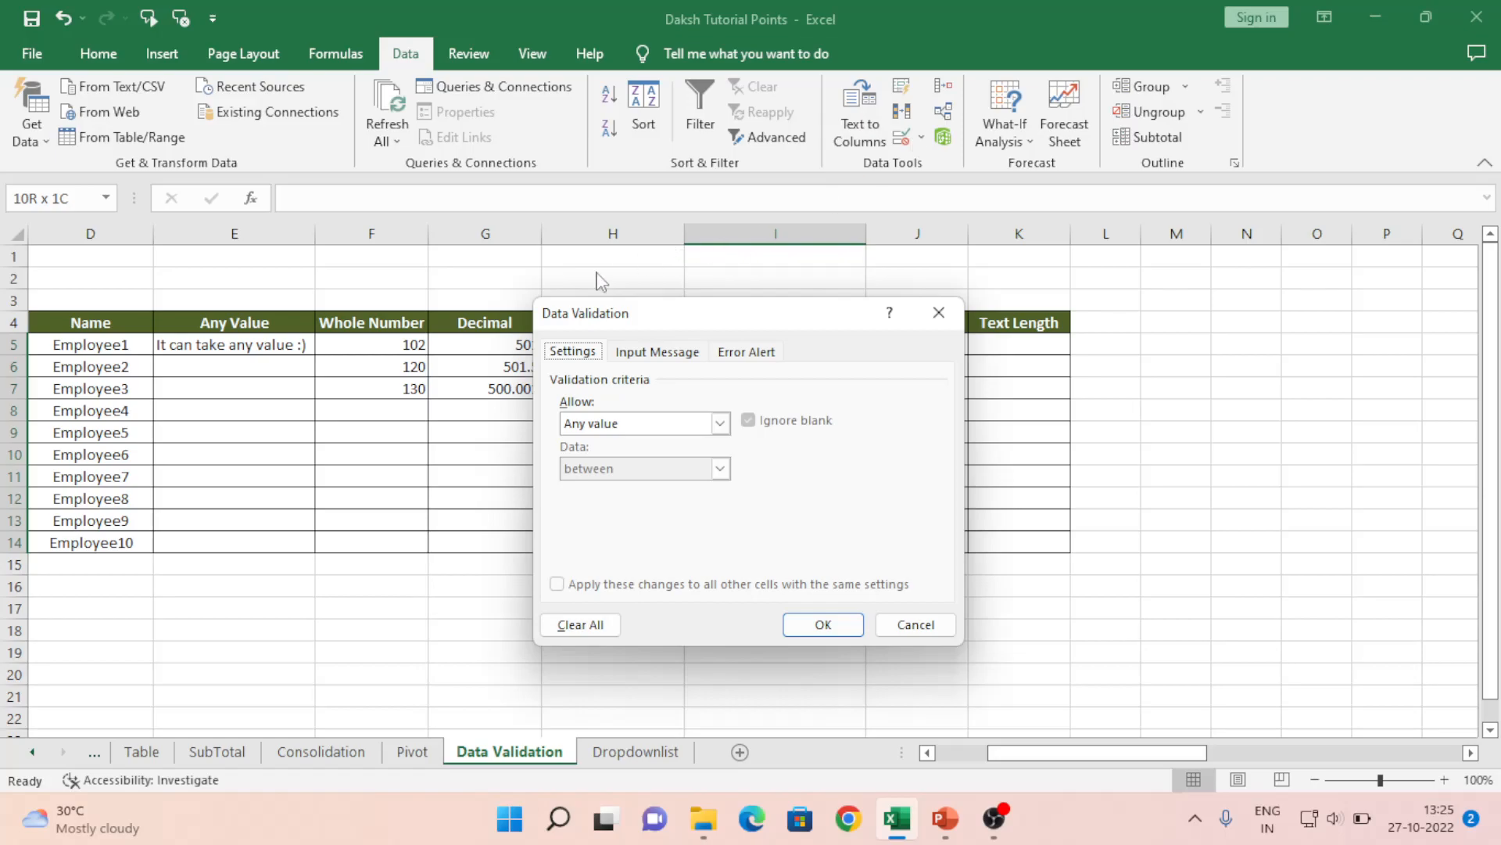
click(692, 426)
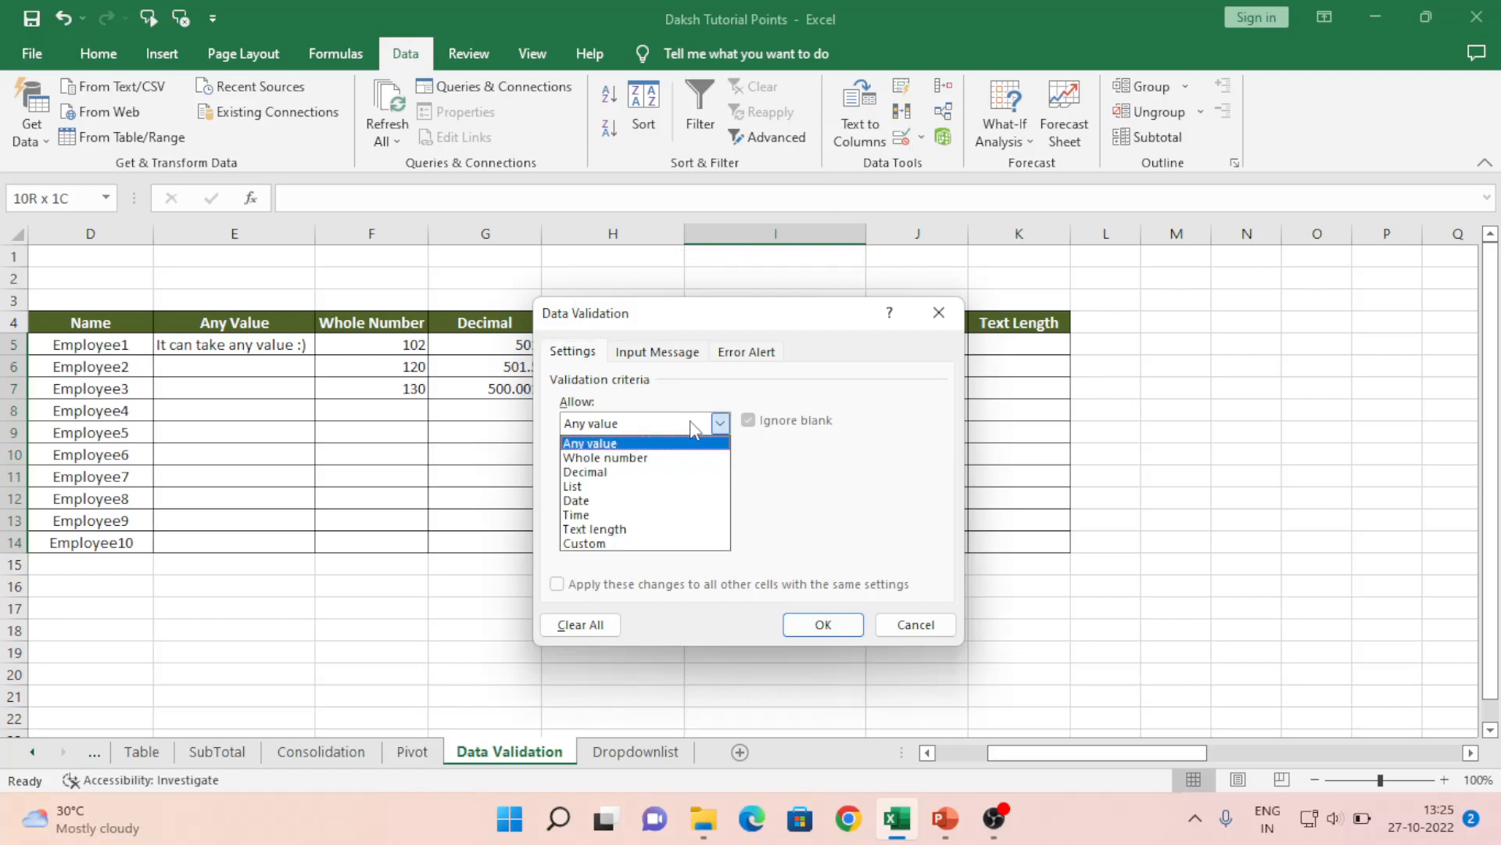
click(584, 500)
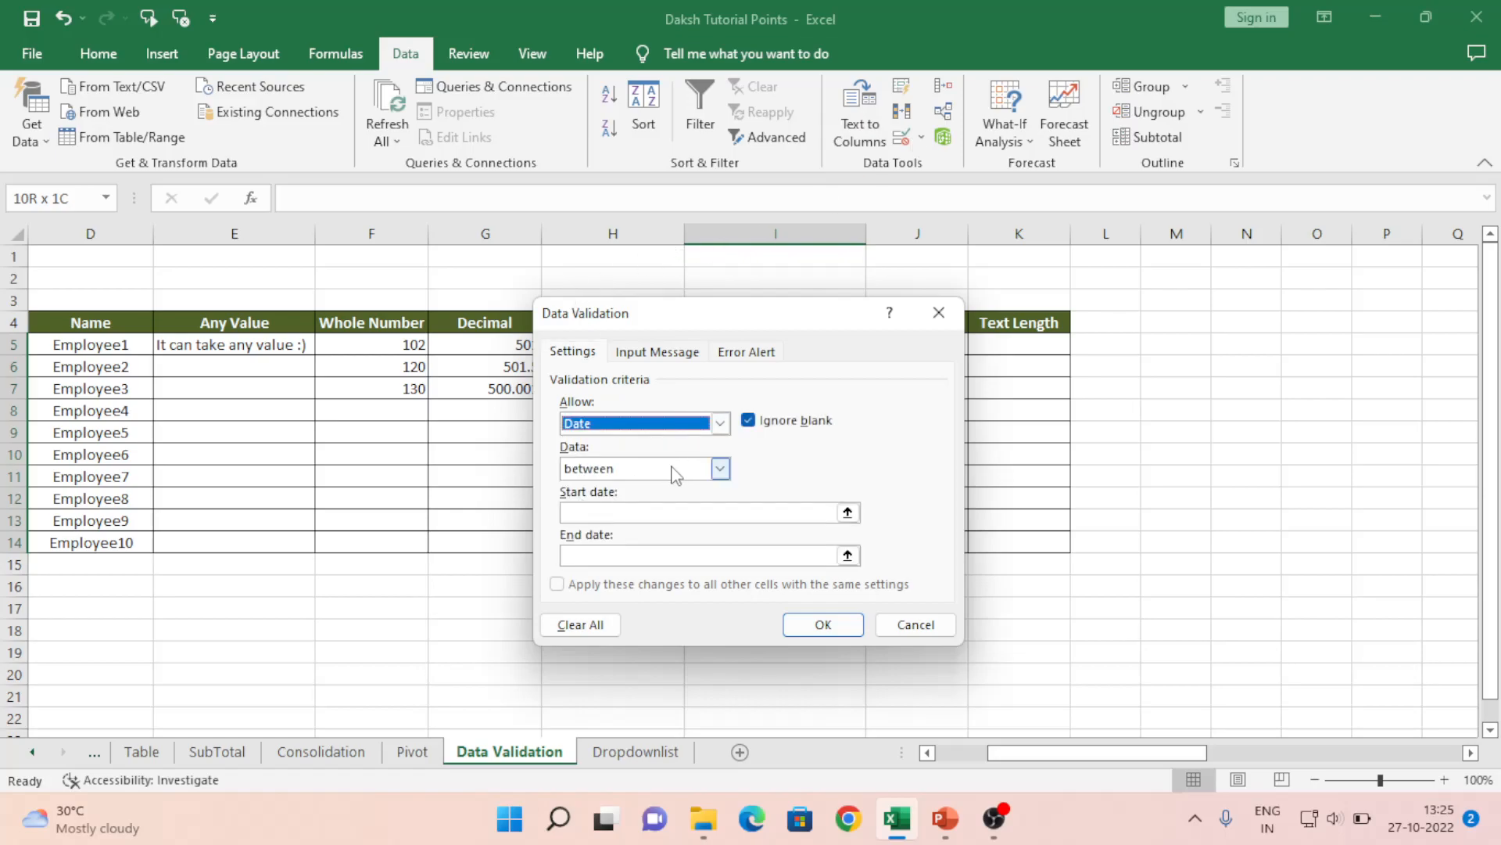
click(721, 469)
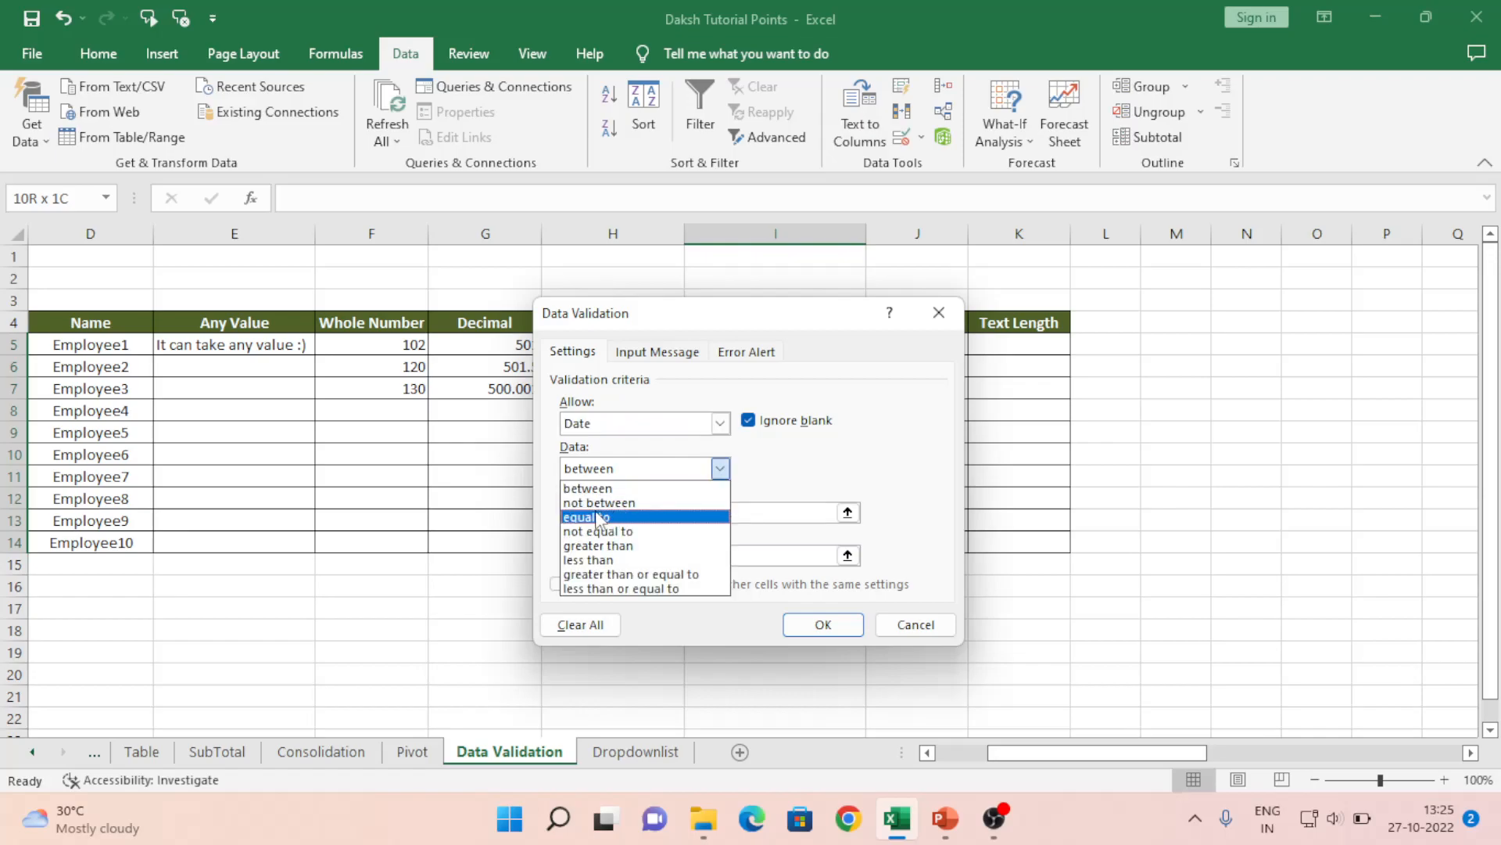
click(825, 463)
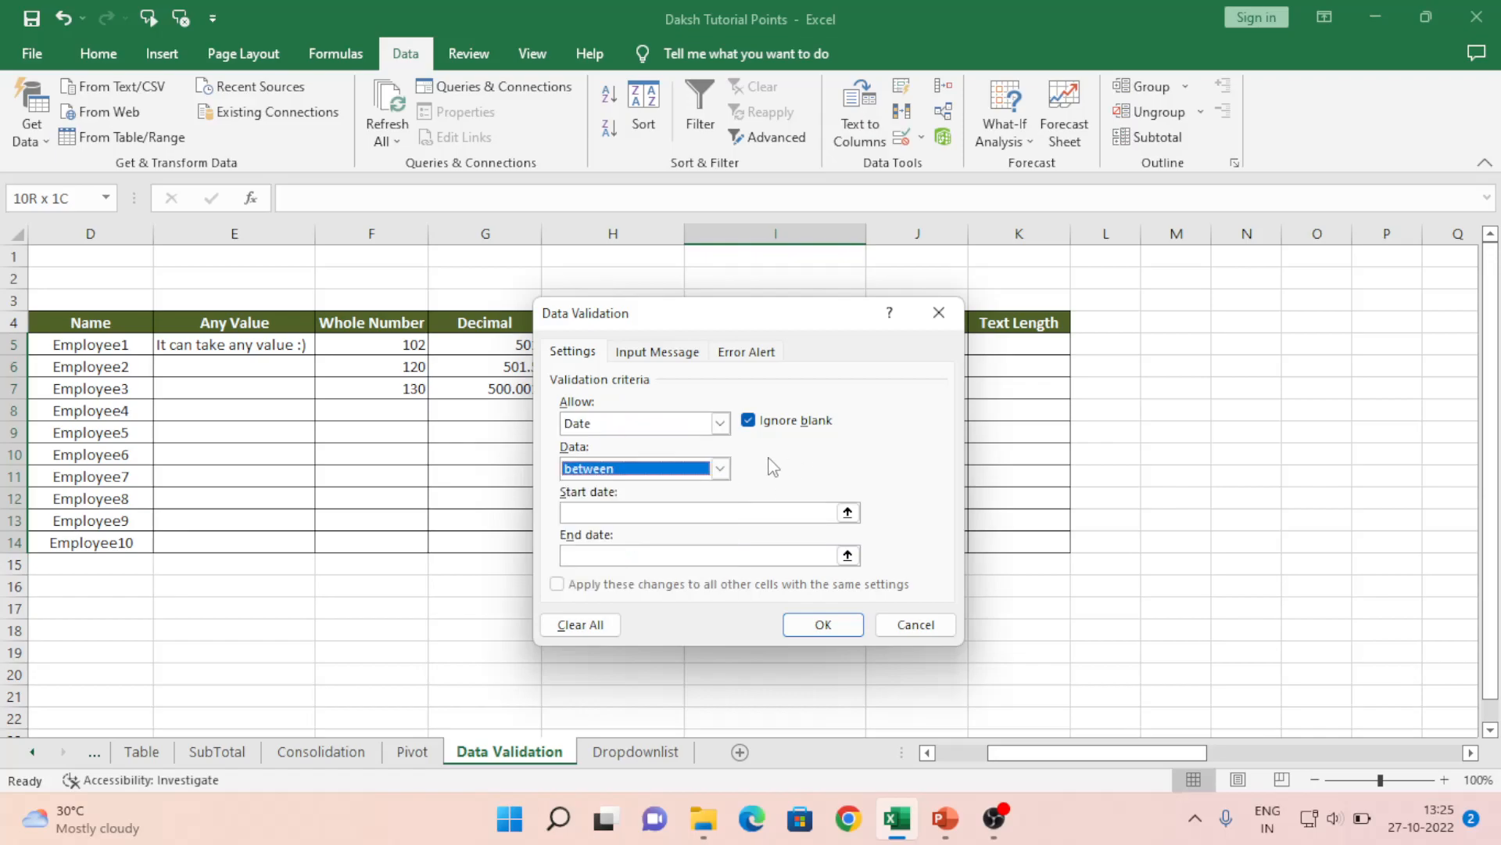
Set the date rule's start date to 01/01/2022 and end date to 31/01/2022, and apply the rule
click(598, 511)
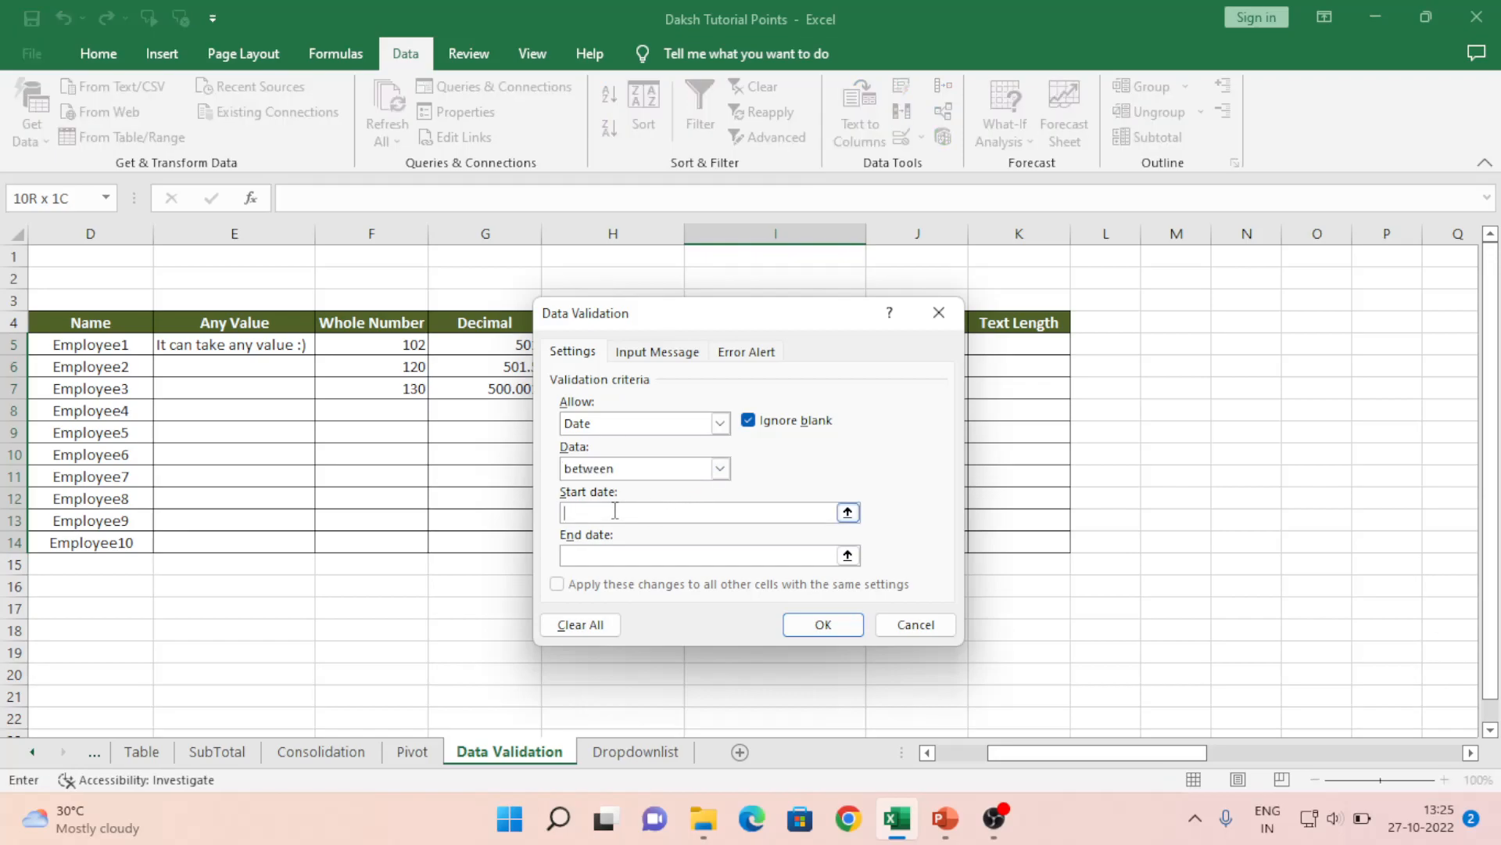
text(01/01/2022)
click(603, 554)
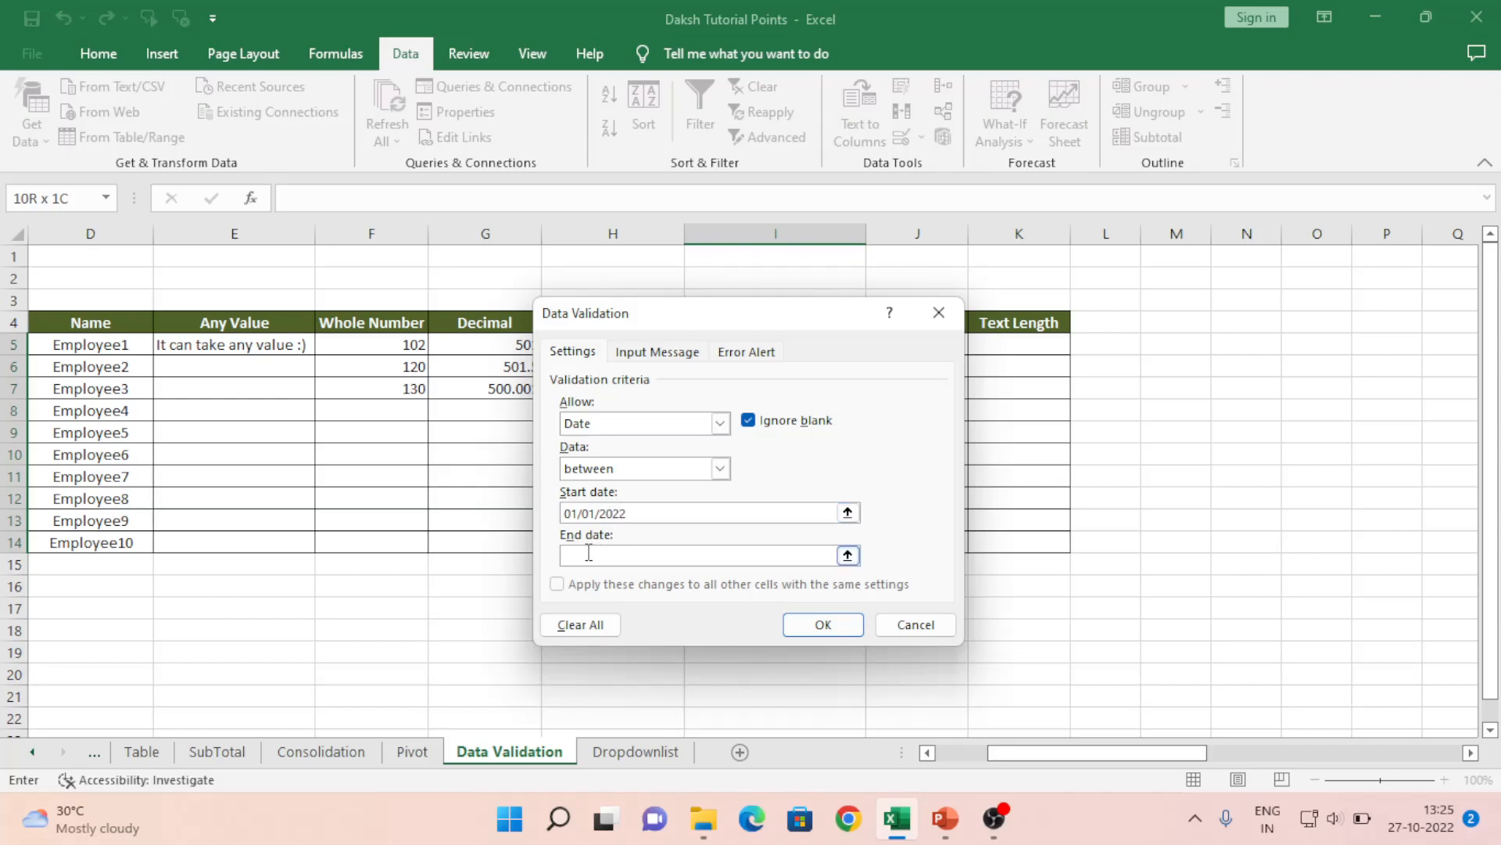
text(31/01/2022)
click(821, 624)
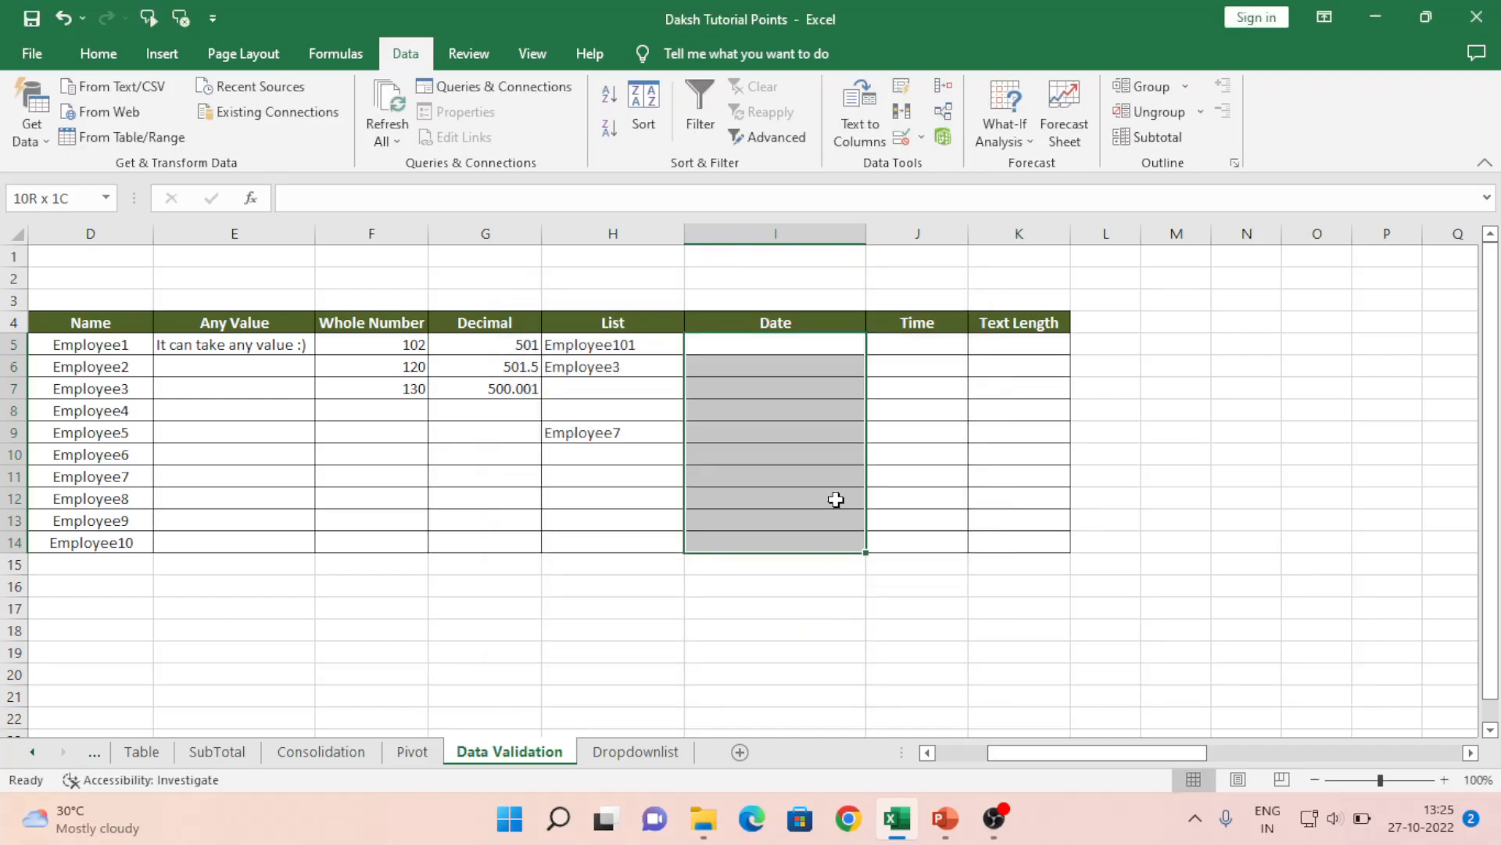
Test the date rule by trying to enter 10/27/2022 in I5, and cancel the entry
click(753, 351)
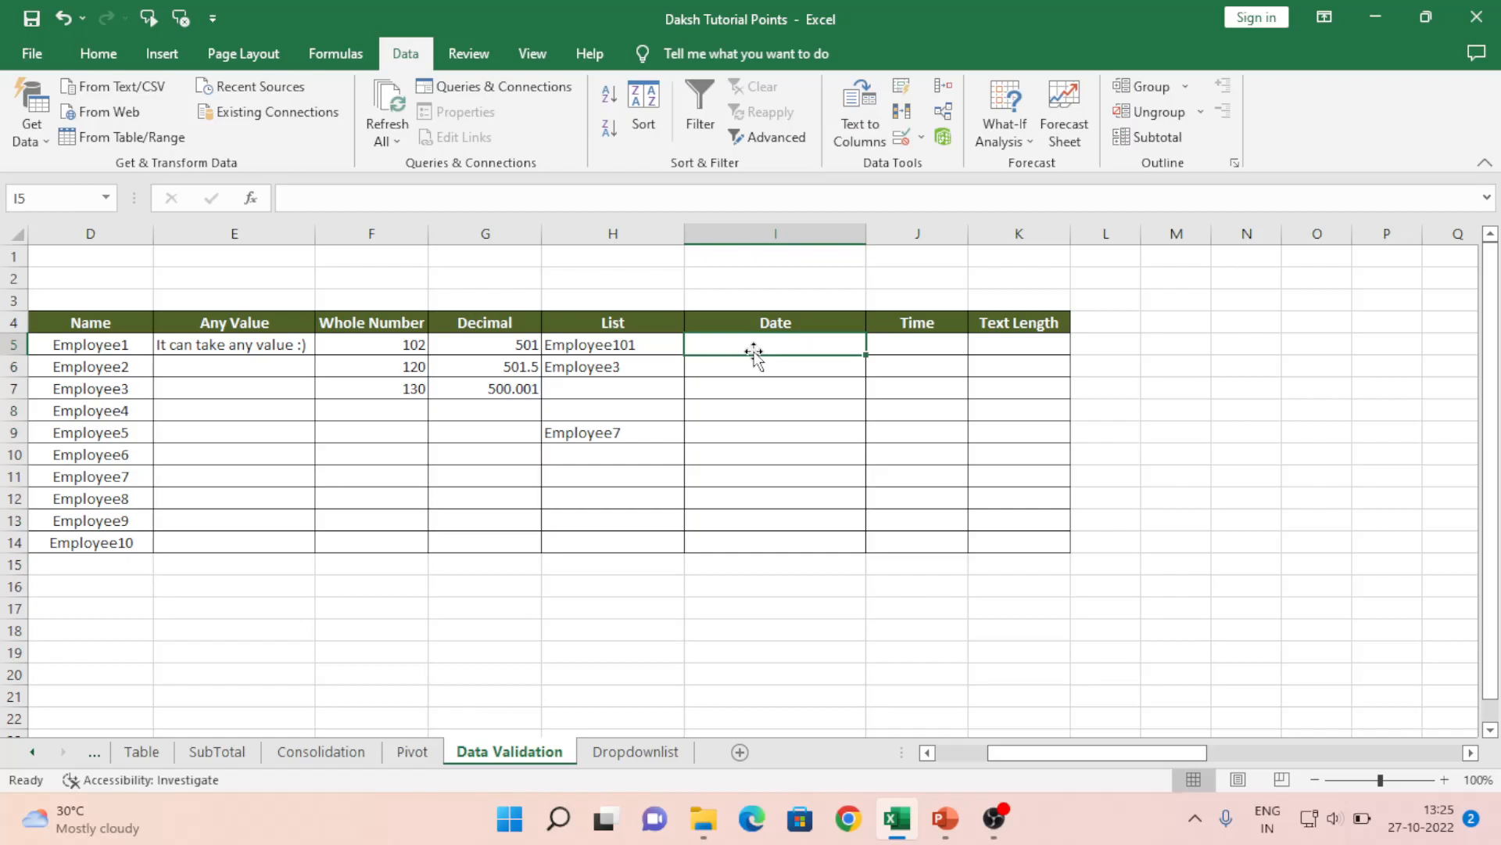
text(10/28)
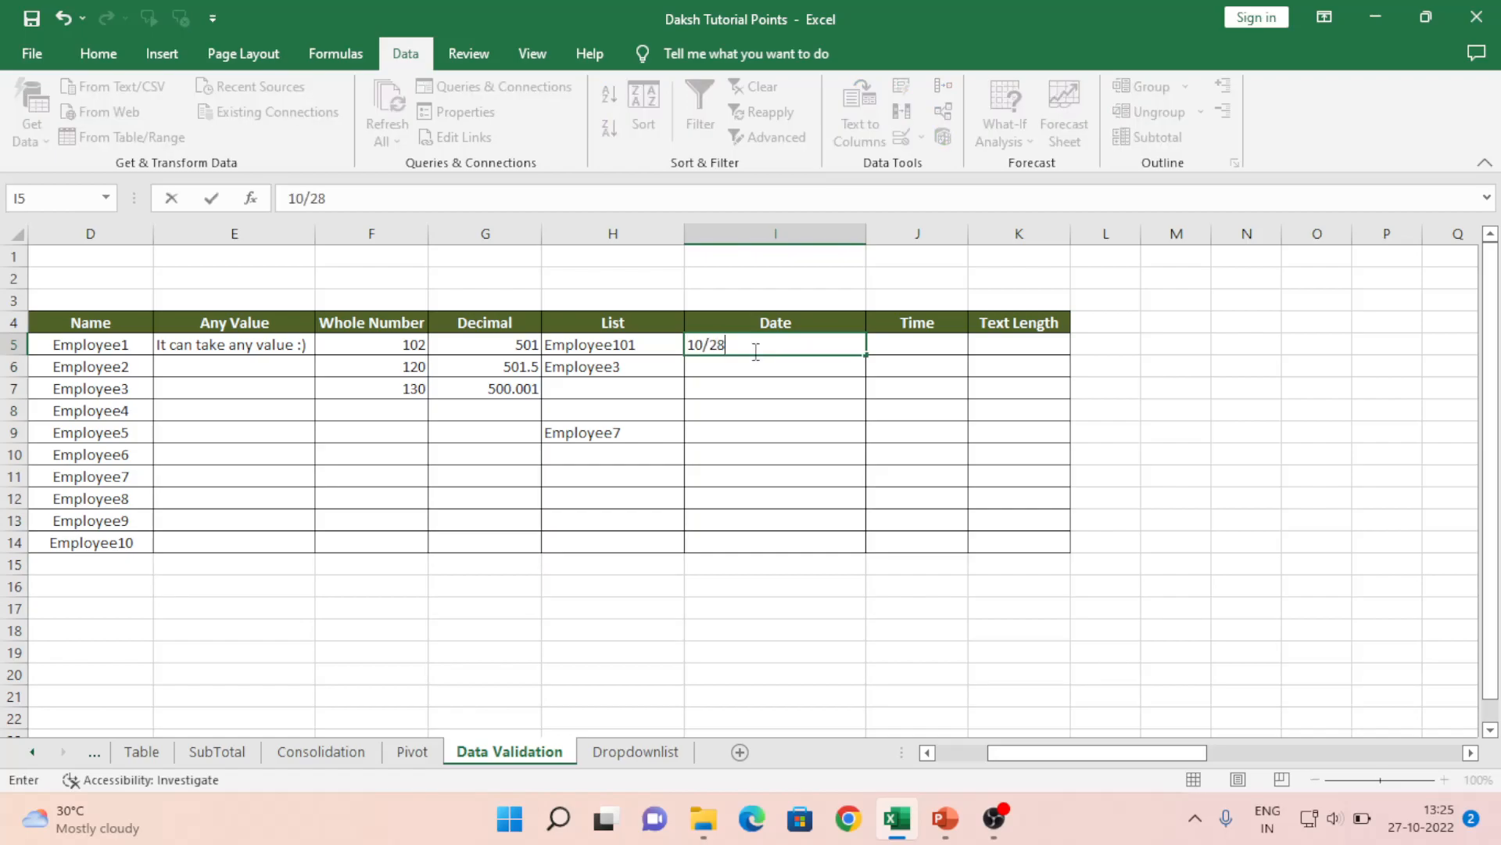
key(BackSpace)
text(7/2022)
key(Return)
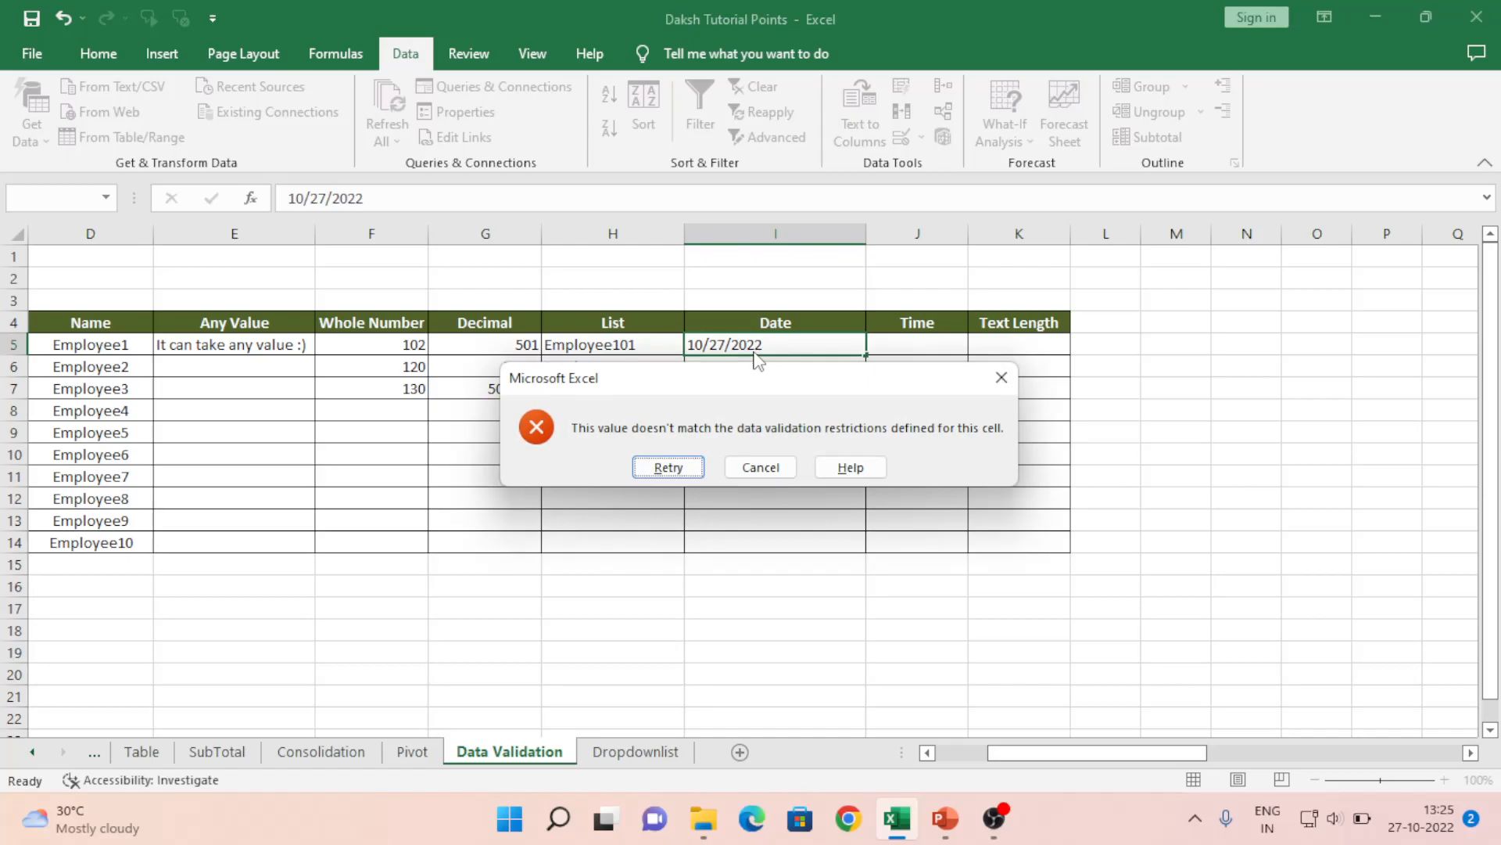
key(Return)
key(Escape)
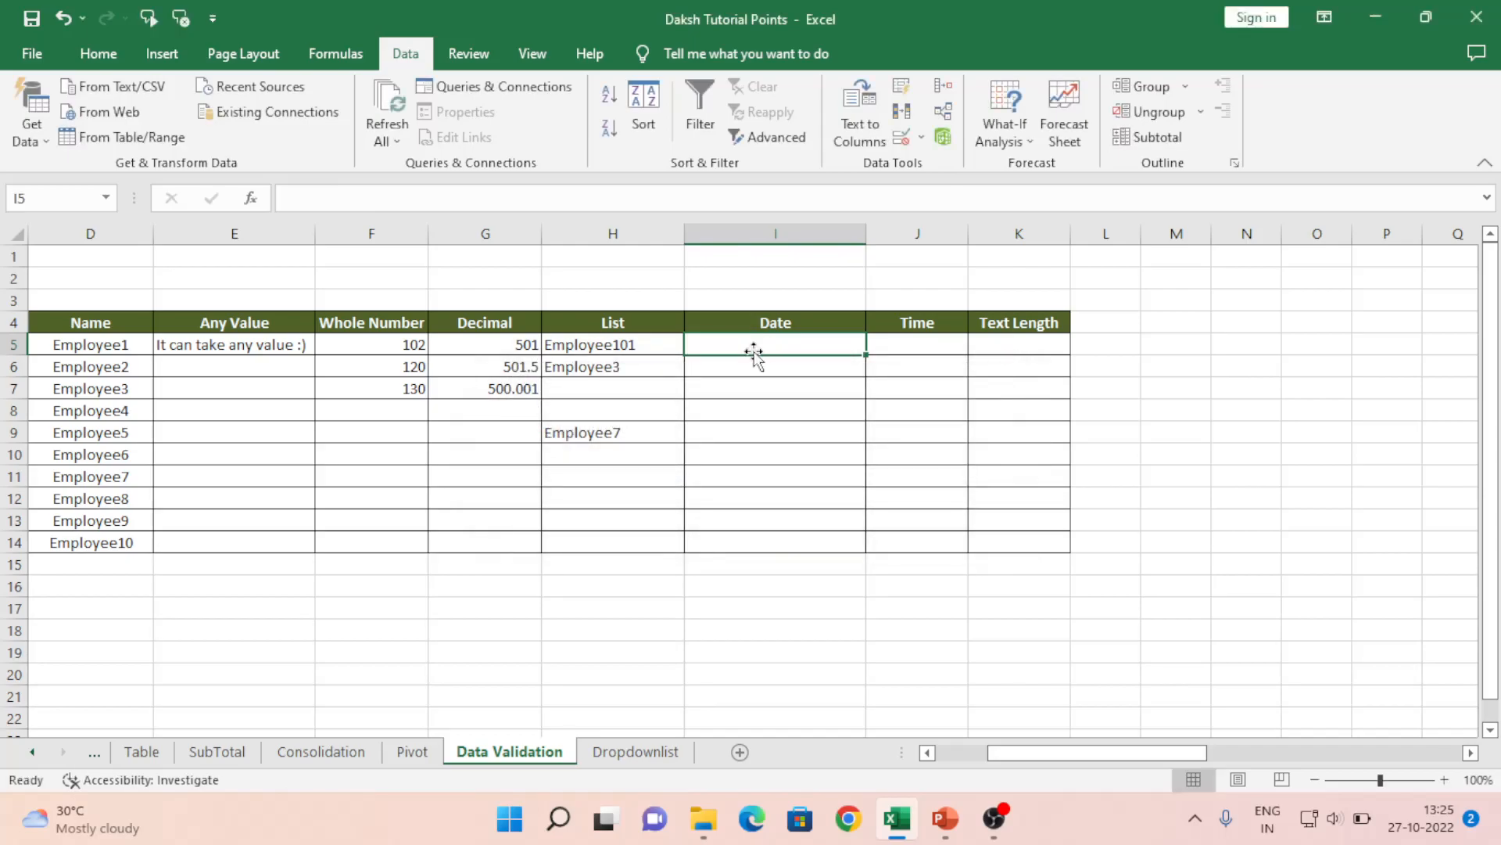
Reopen the validation rule for I5 through I14 and try to edit its end date
key(shift+Down)
key(shift+Down)
key(shift+Down)
key(shift+Down)
key(shift+Down)
key(shift+Down)
key(shift+Down)
key(shift+Down)
key(shift+Down)
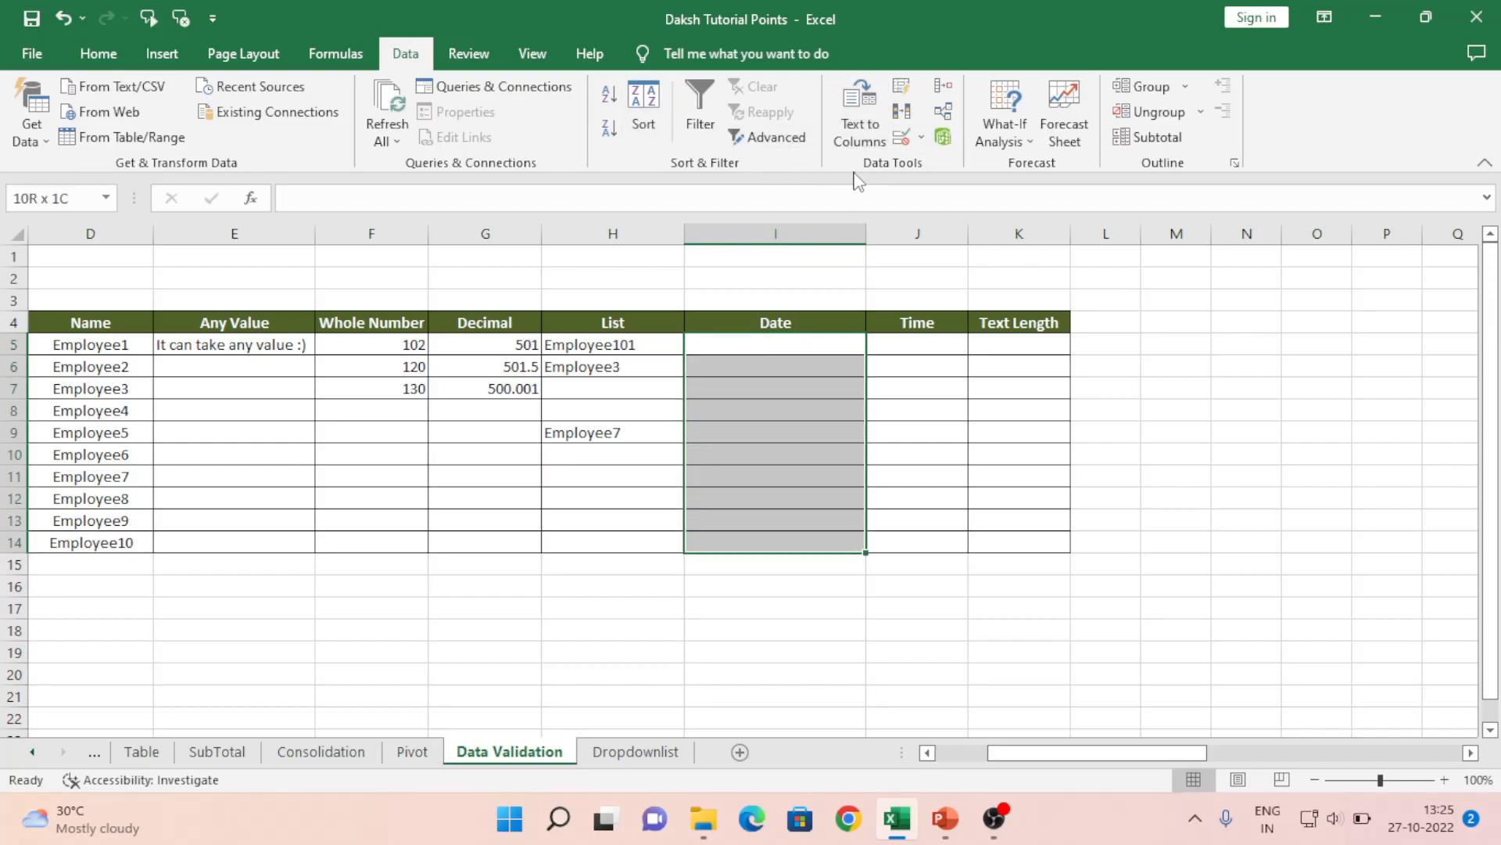
click(899, 137)
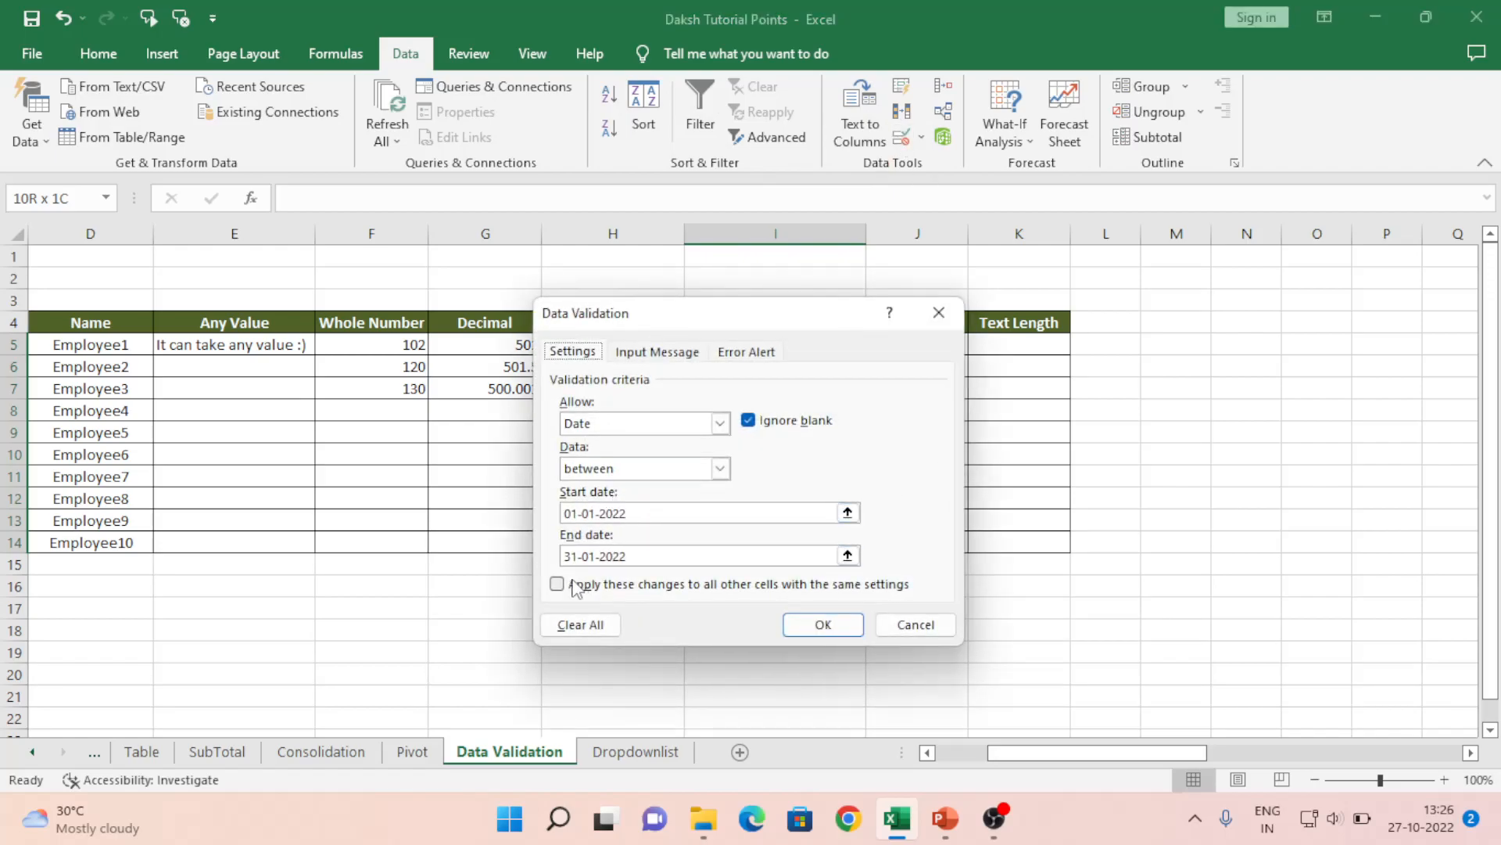
click(596, 557)
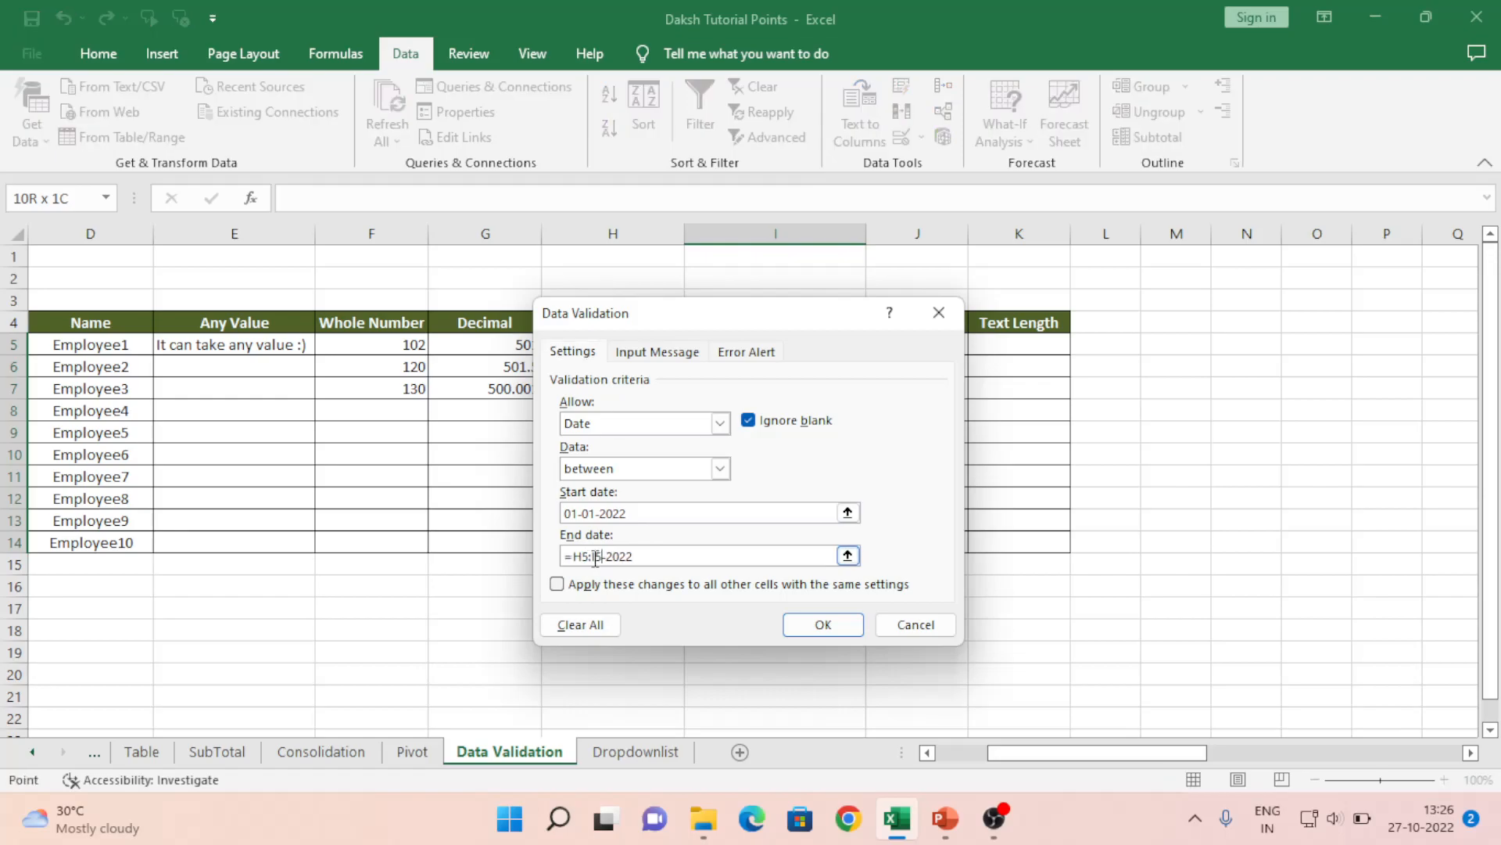
key(Return)
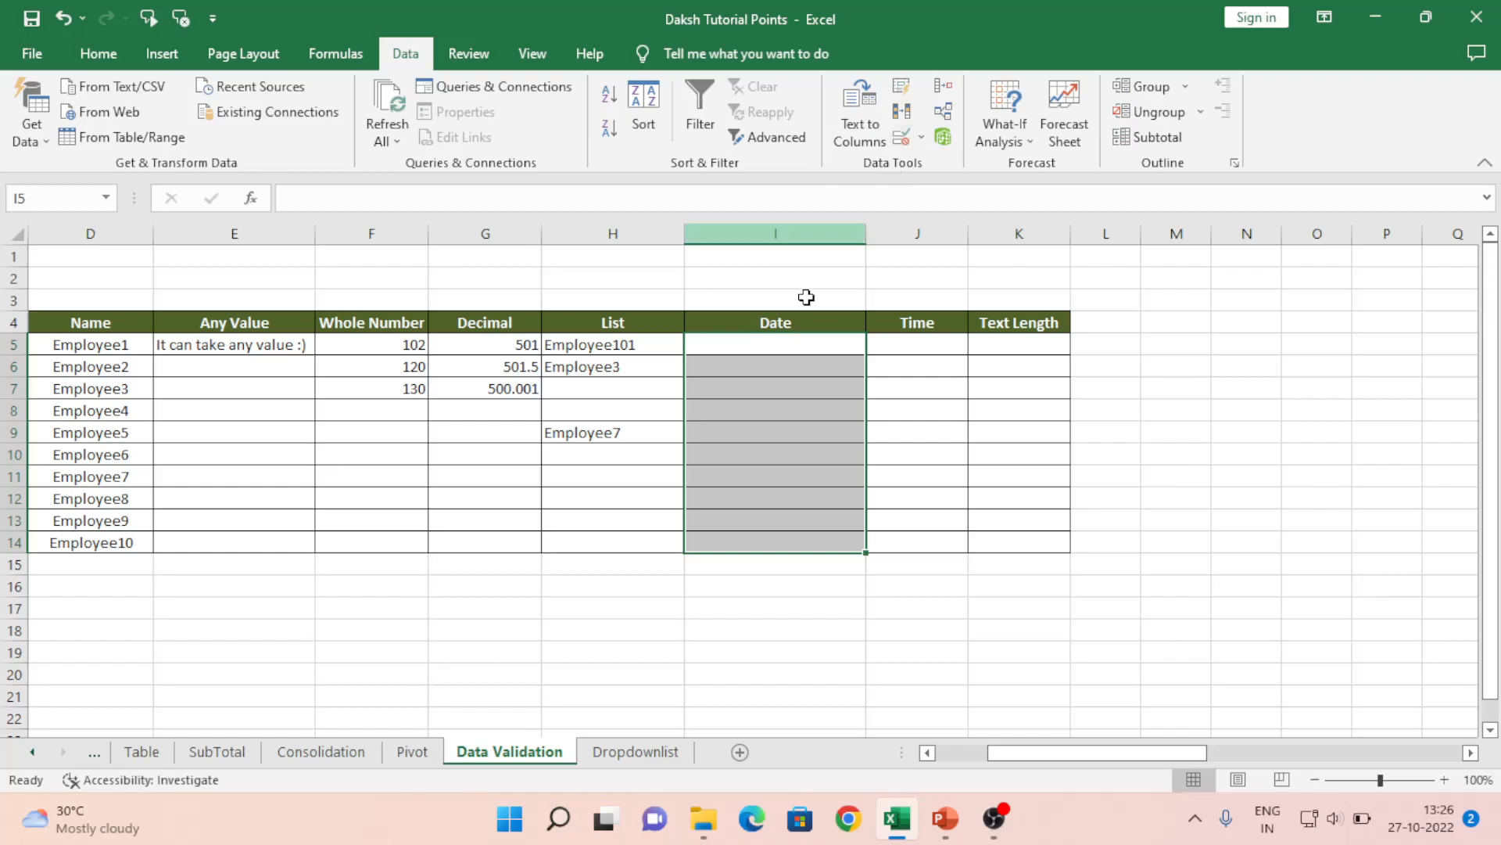
Enter the date 02/01/2022 in I5 of the Date column
click(753, 347)
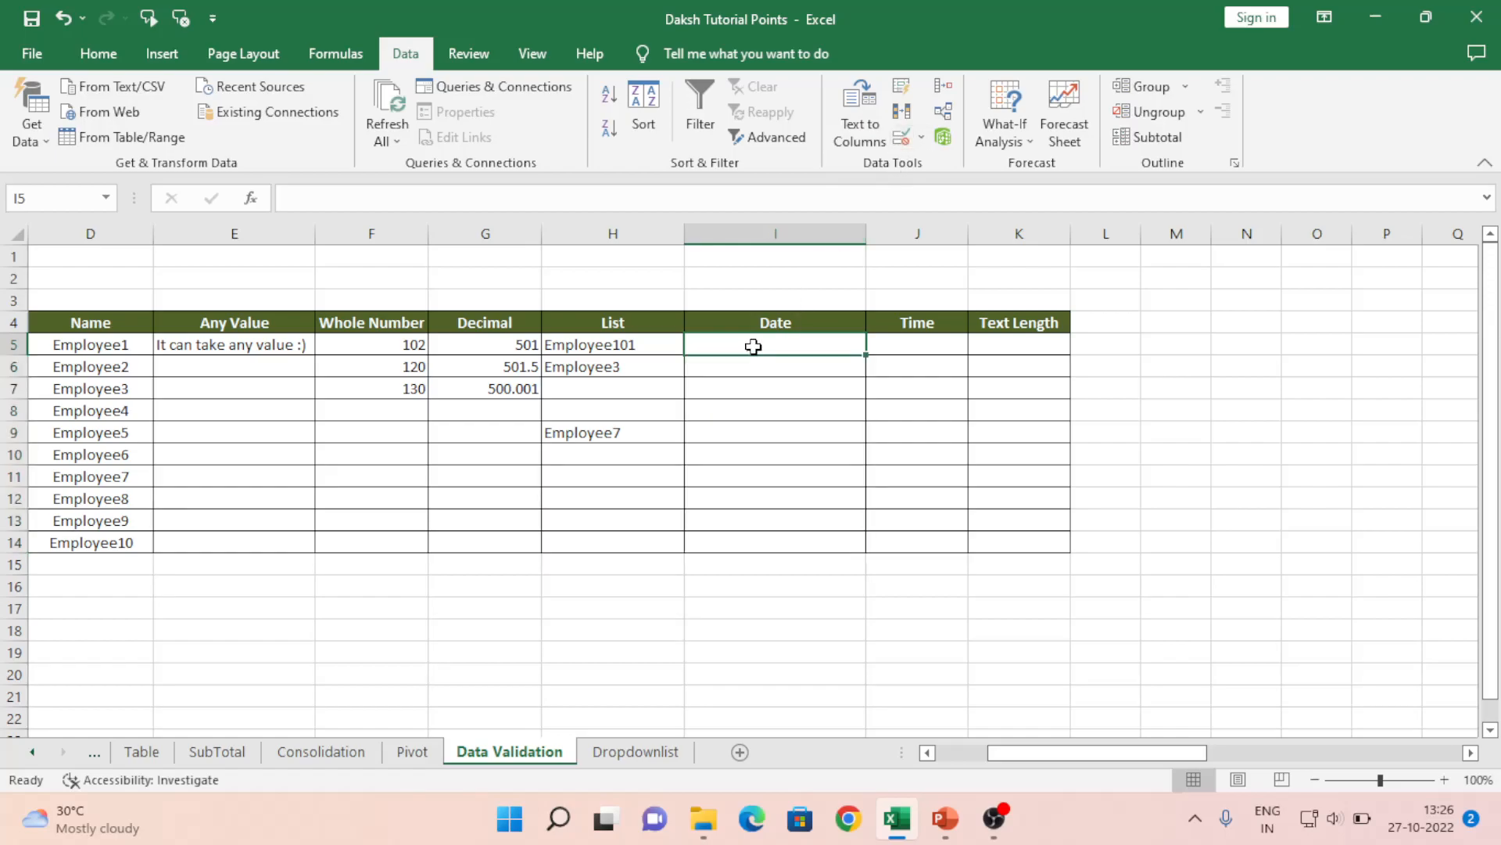
text(01)
key(BackSpace)
key(BackSpace)
text(02)
text(/01/2)
text(0)
text(22)
key(Return)
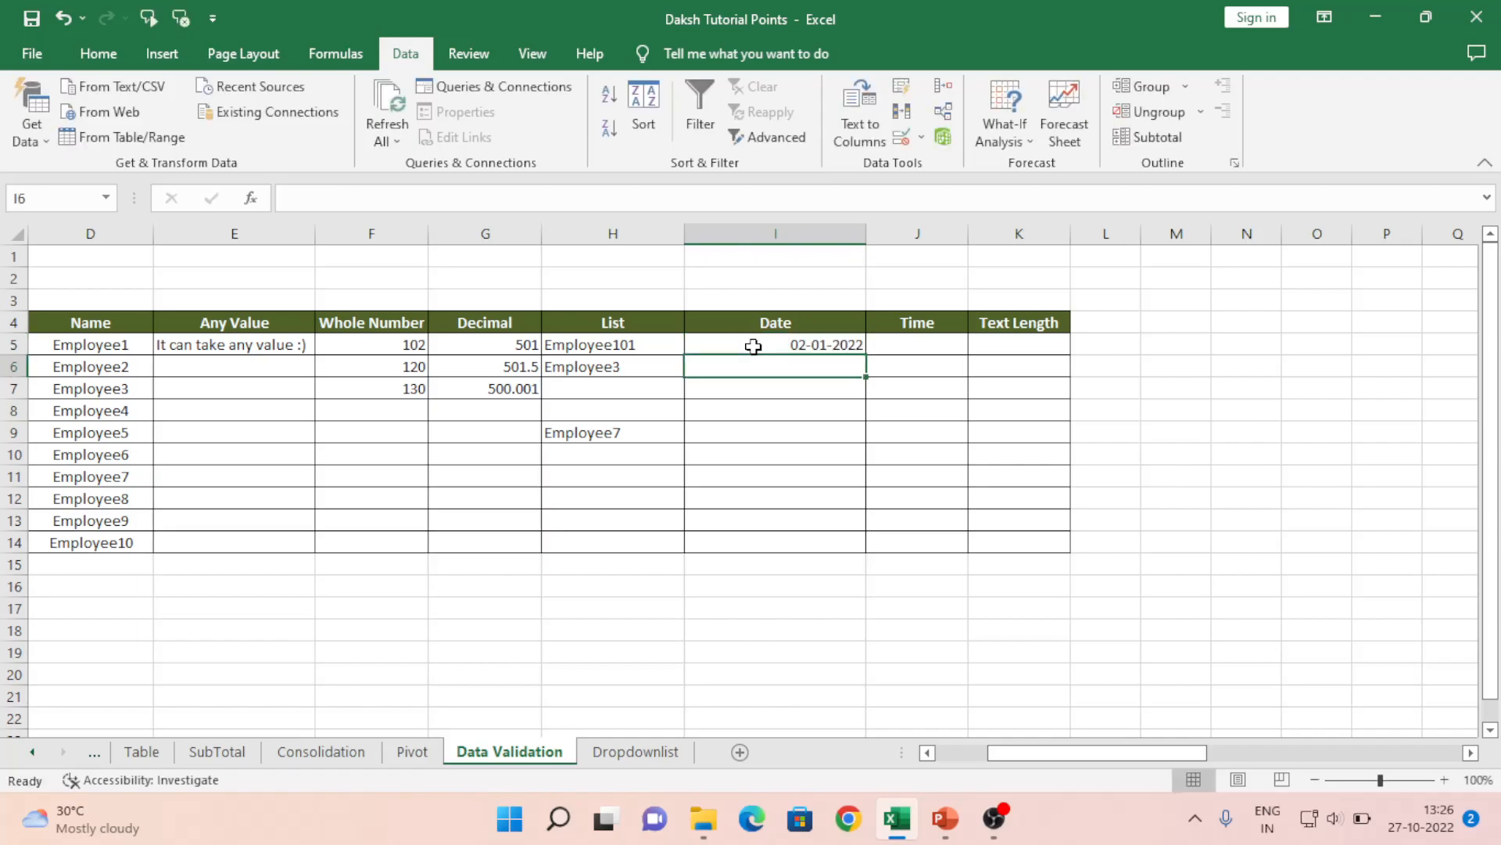
Change the end date's month to 12 in the date rule for I5 through I14, and apply the rule
click(813, 346)
key(shift+Down)
key(shift+Down)
key(shift+Down)
key(shift+Down)
key(shift+Down)
key(shift+Down)
key(shift+Down)
key(shift+Down)
key(shift+Down)
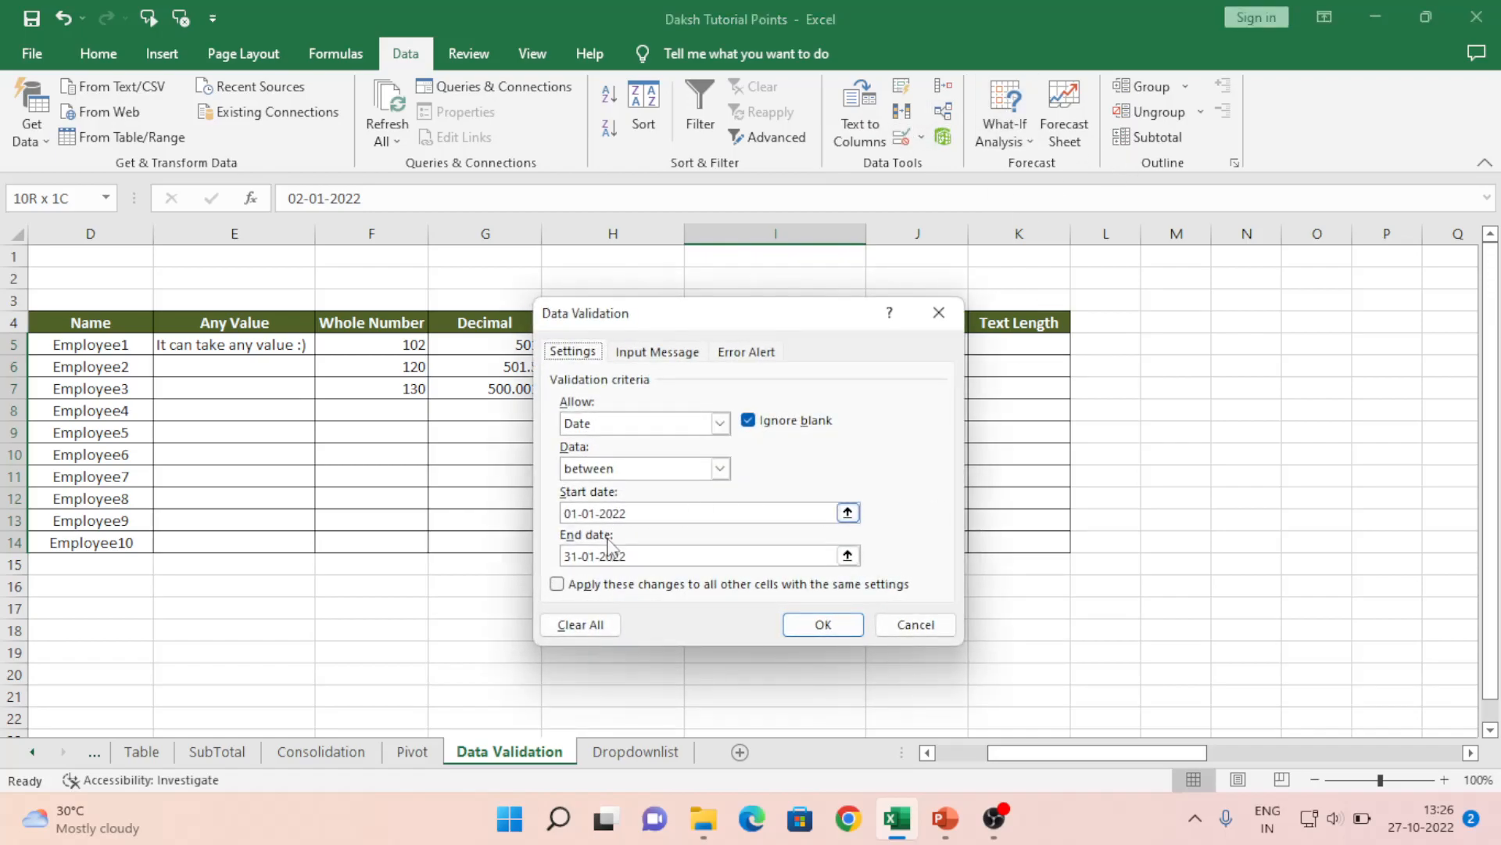
click(594, 558)
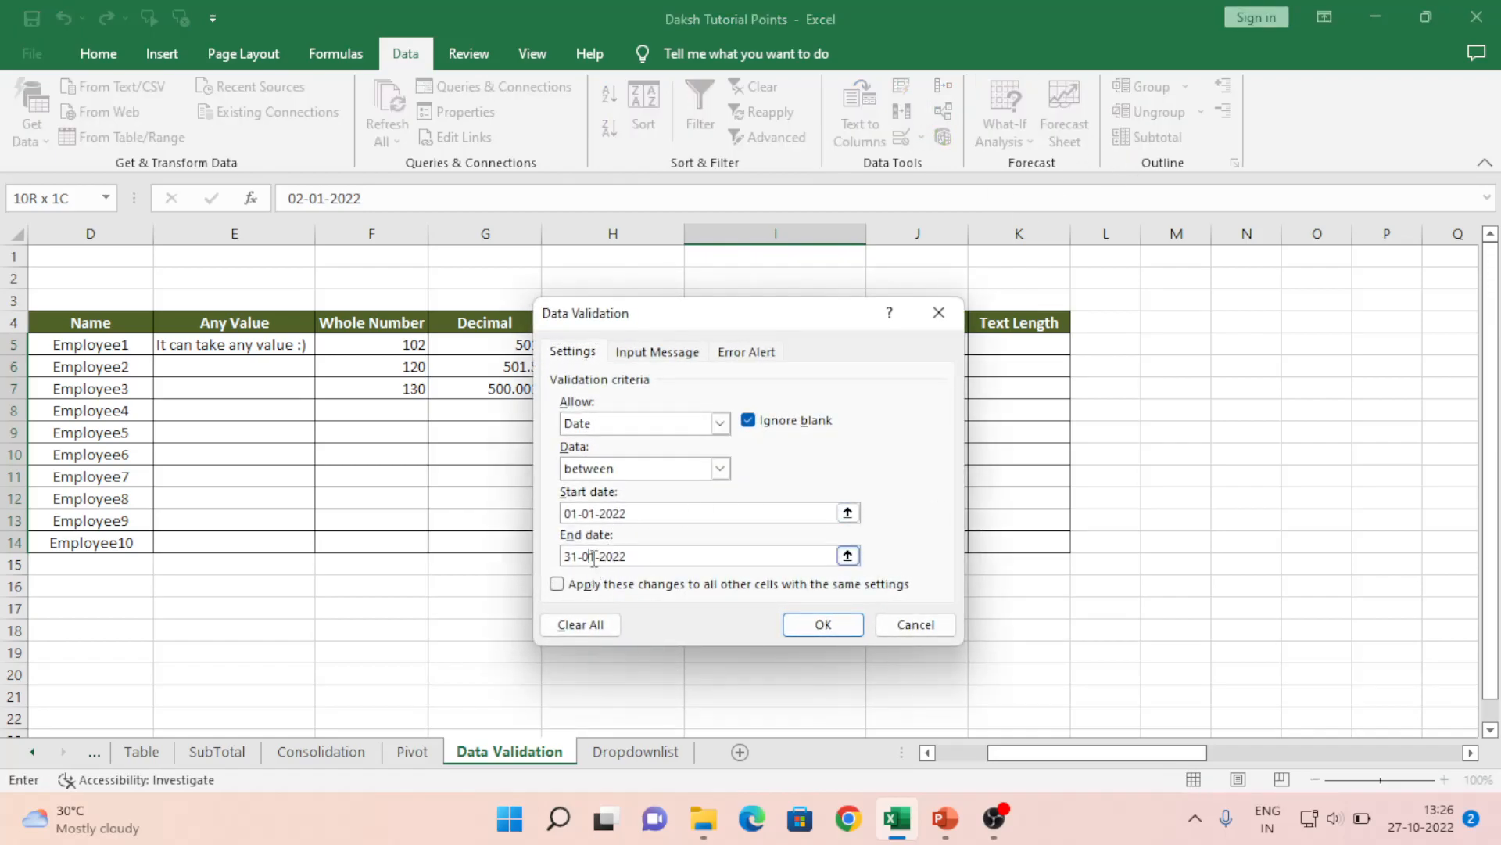
key(BackSpace)
key(BackSpace)
key(BackSpace)
text(12)
click(823, 624)
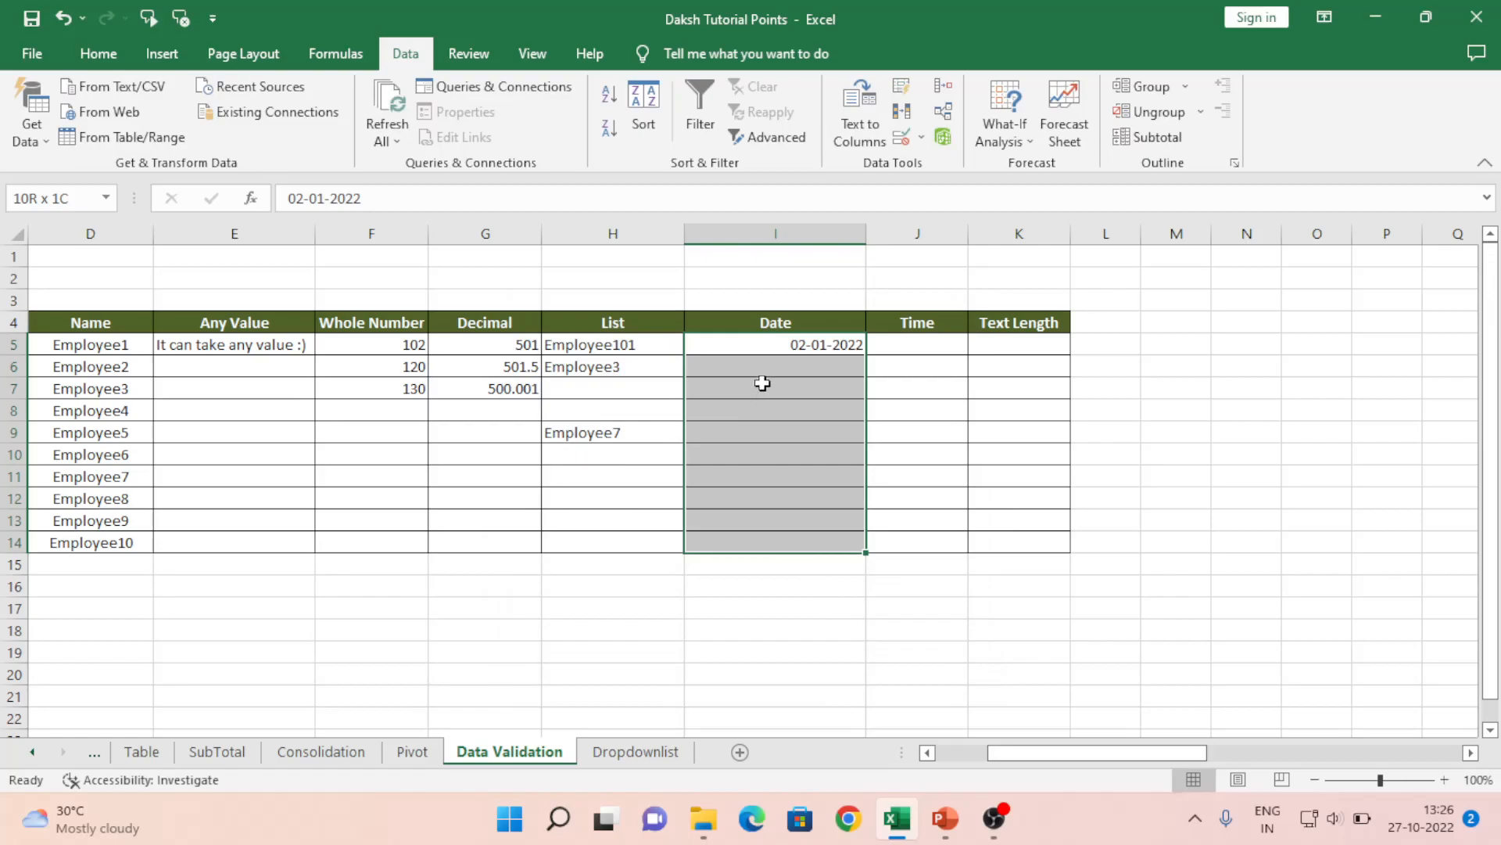
Enter the date 27/10/2022 in I6 of the Date column
click(764, 352)
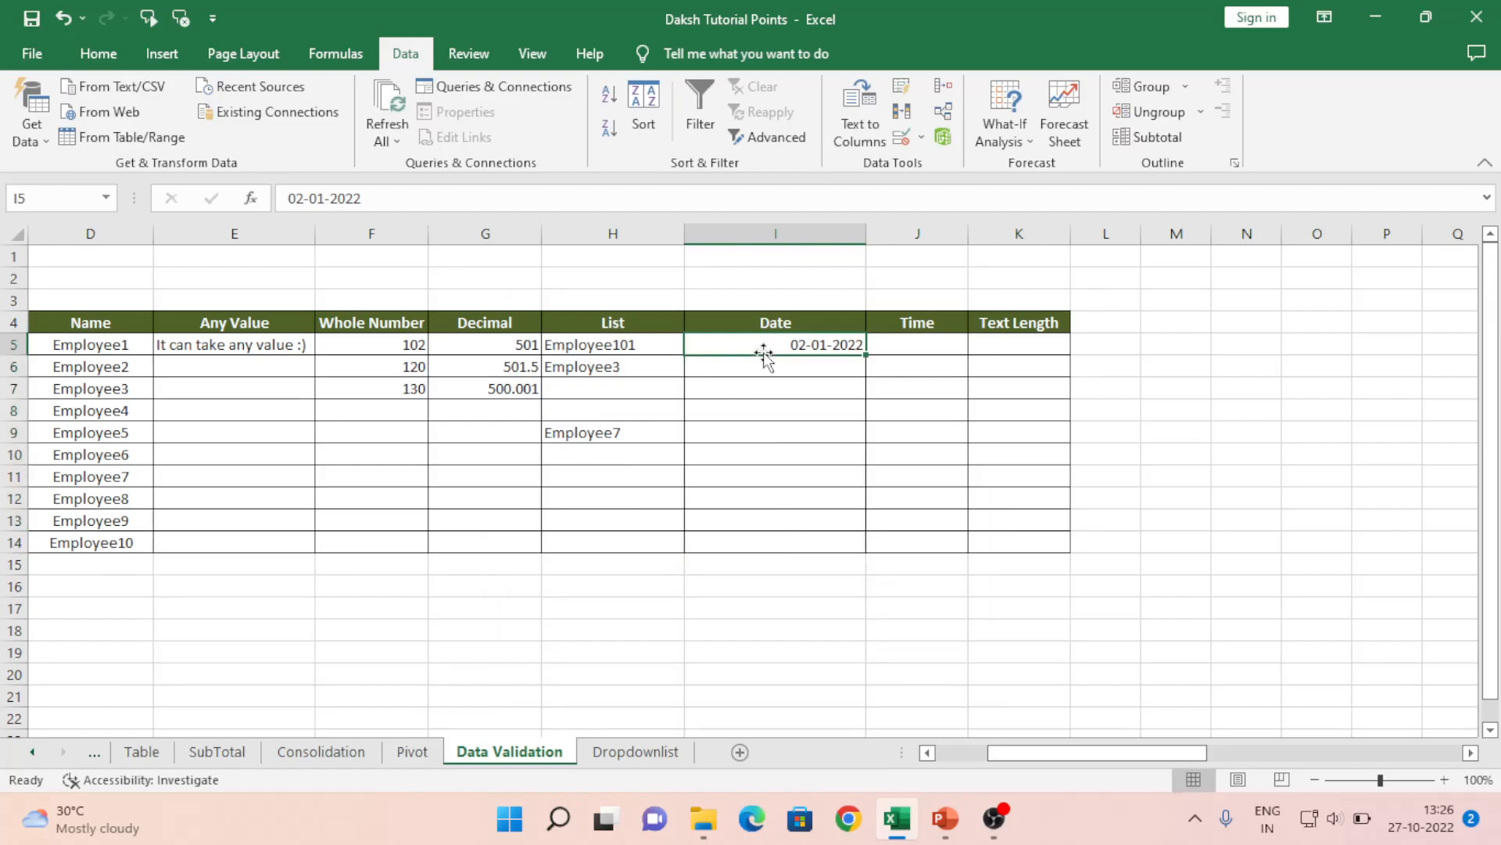
key(Down)
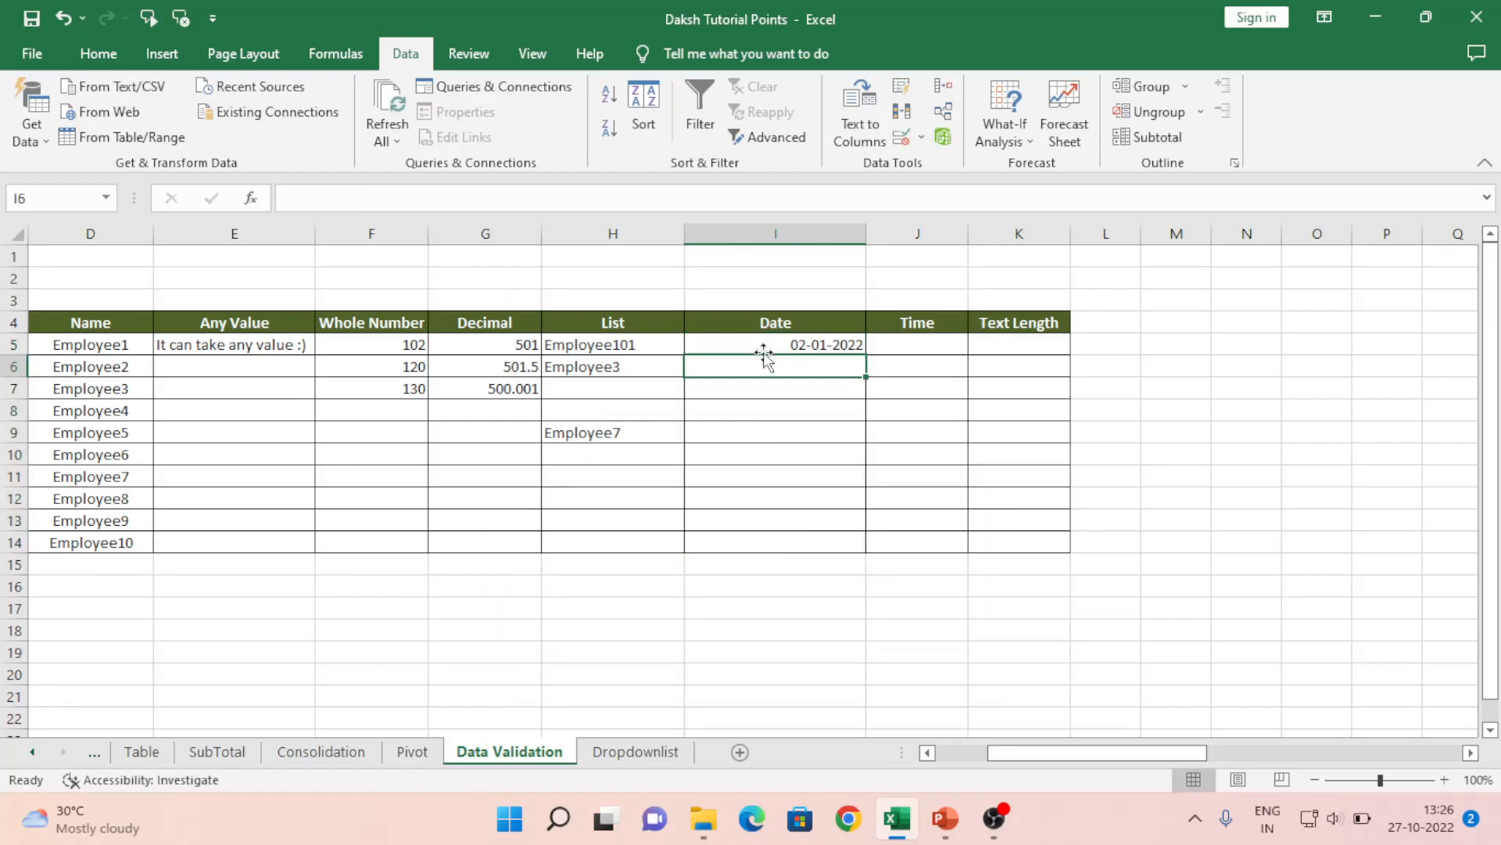
text(27/10/2022)
key(Return)
key(Up)
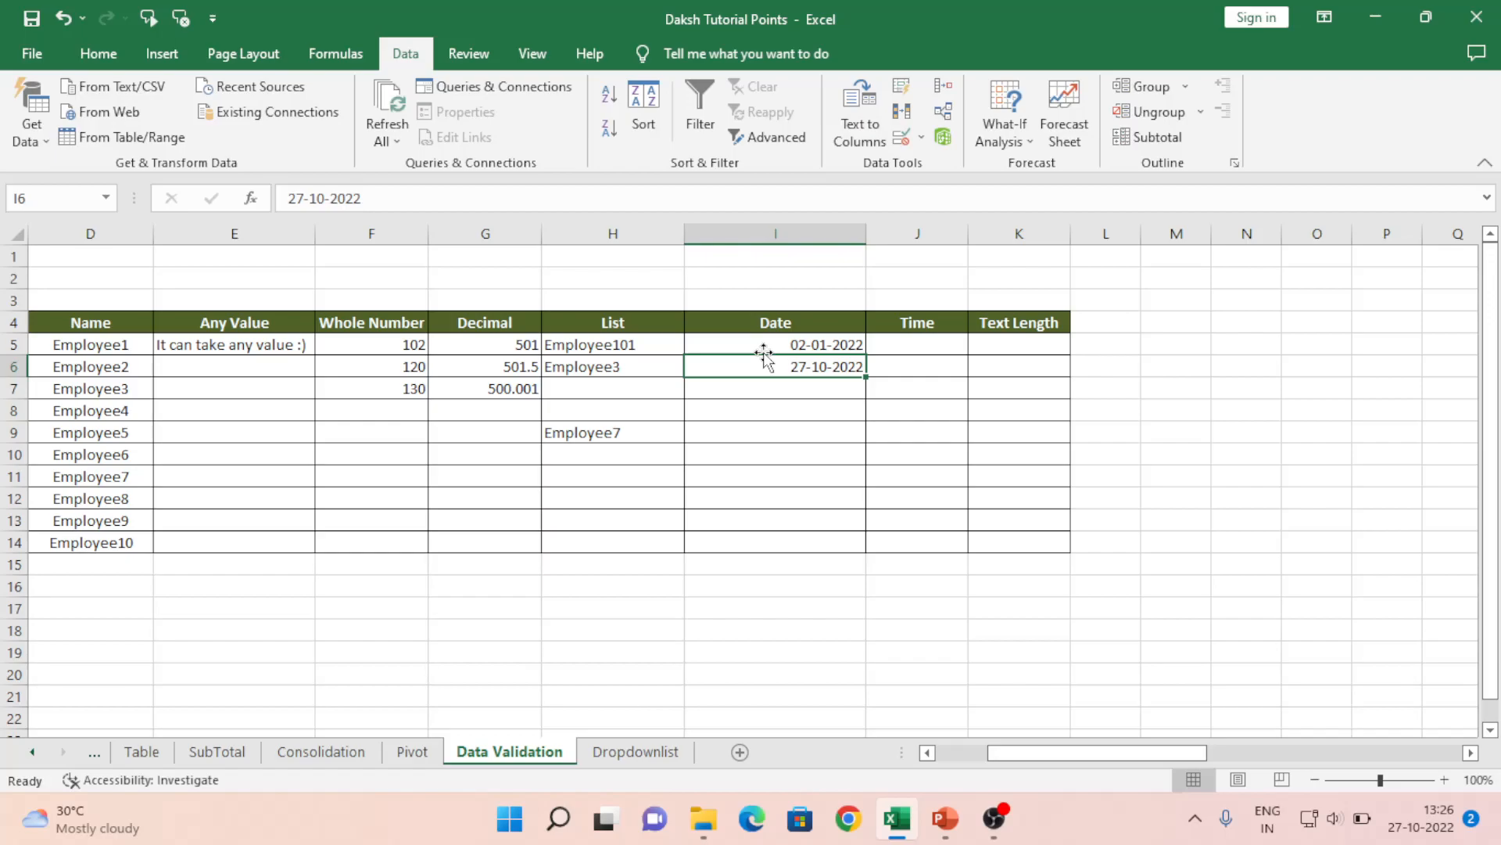
key(Return)
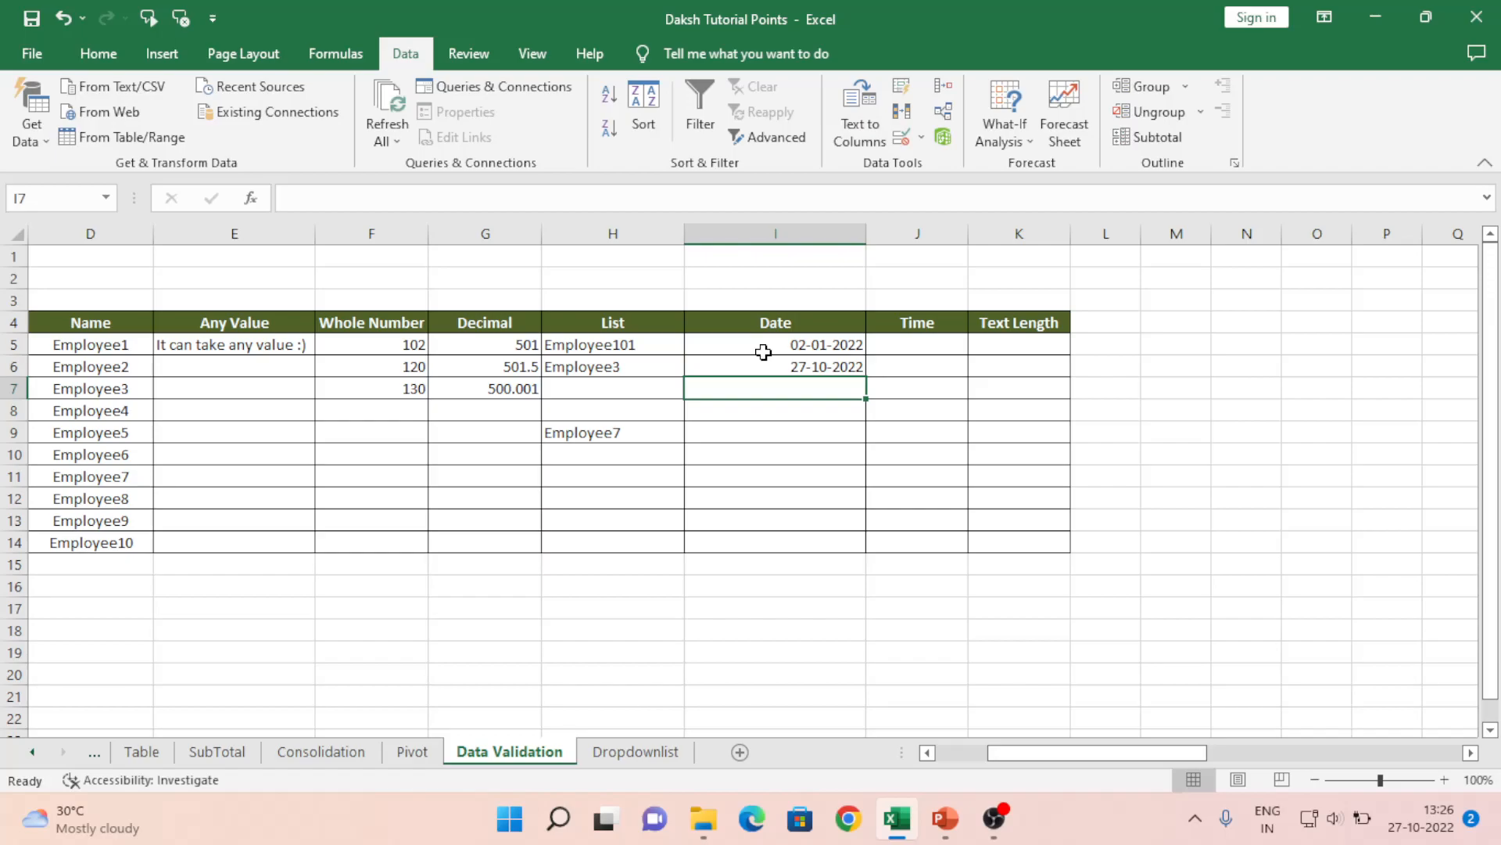
Try to enter the out-of-range date 01/01/2023 in I7, and cancel the entry
text(01/01/2023)
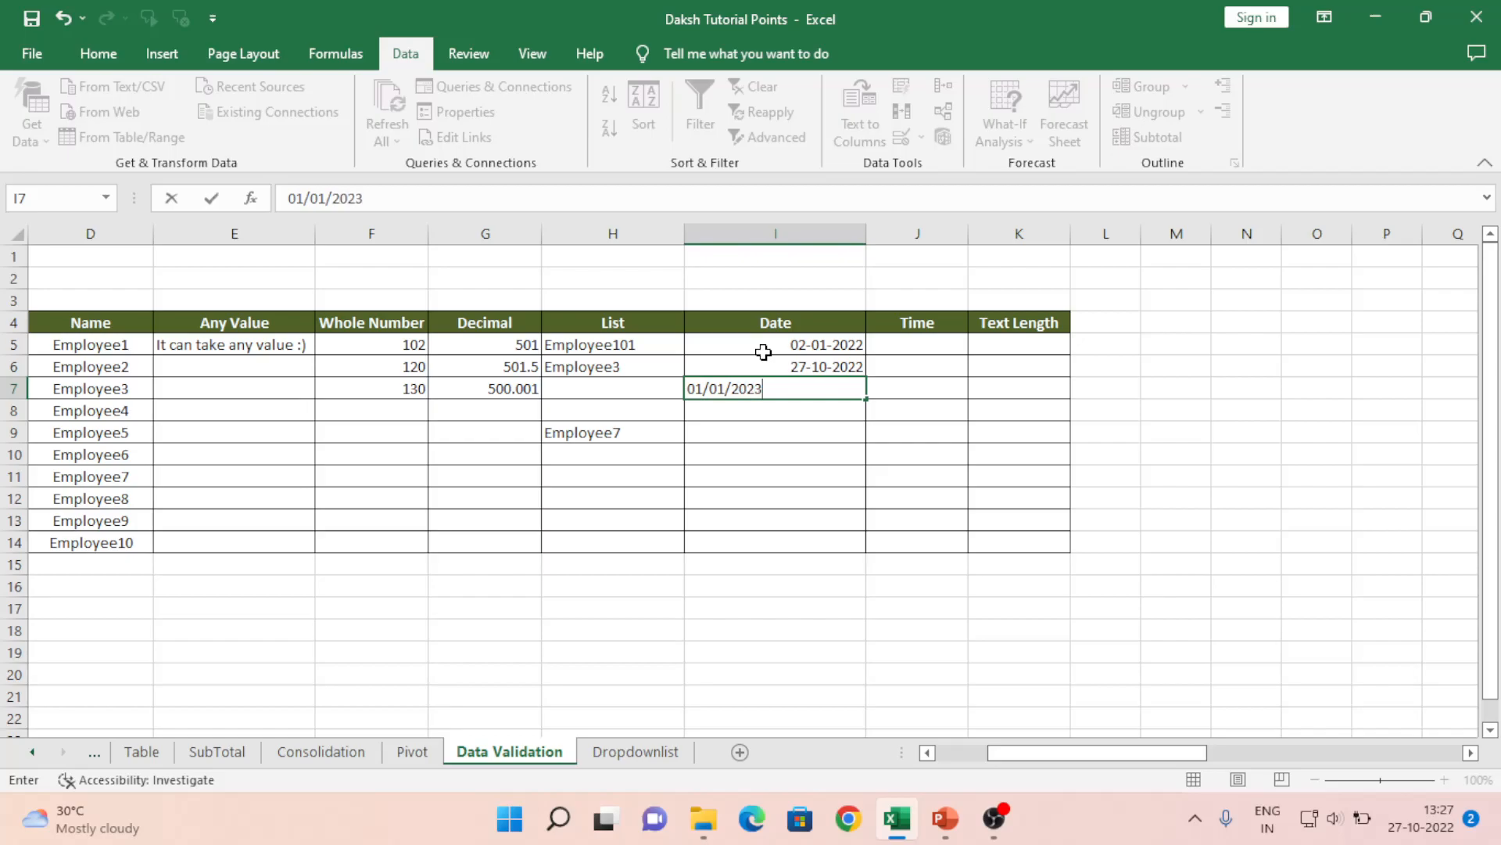
key(Return)
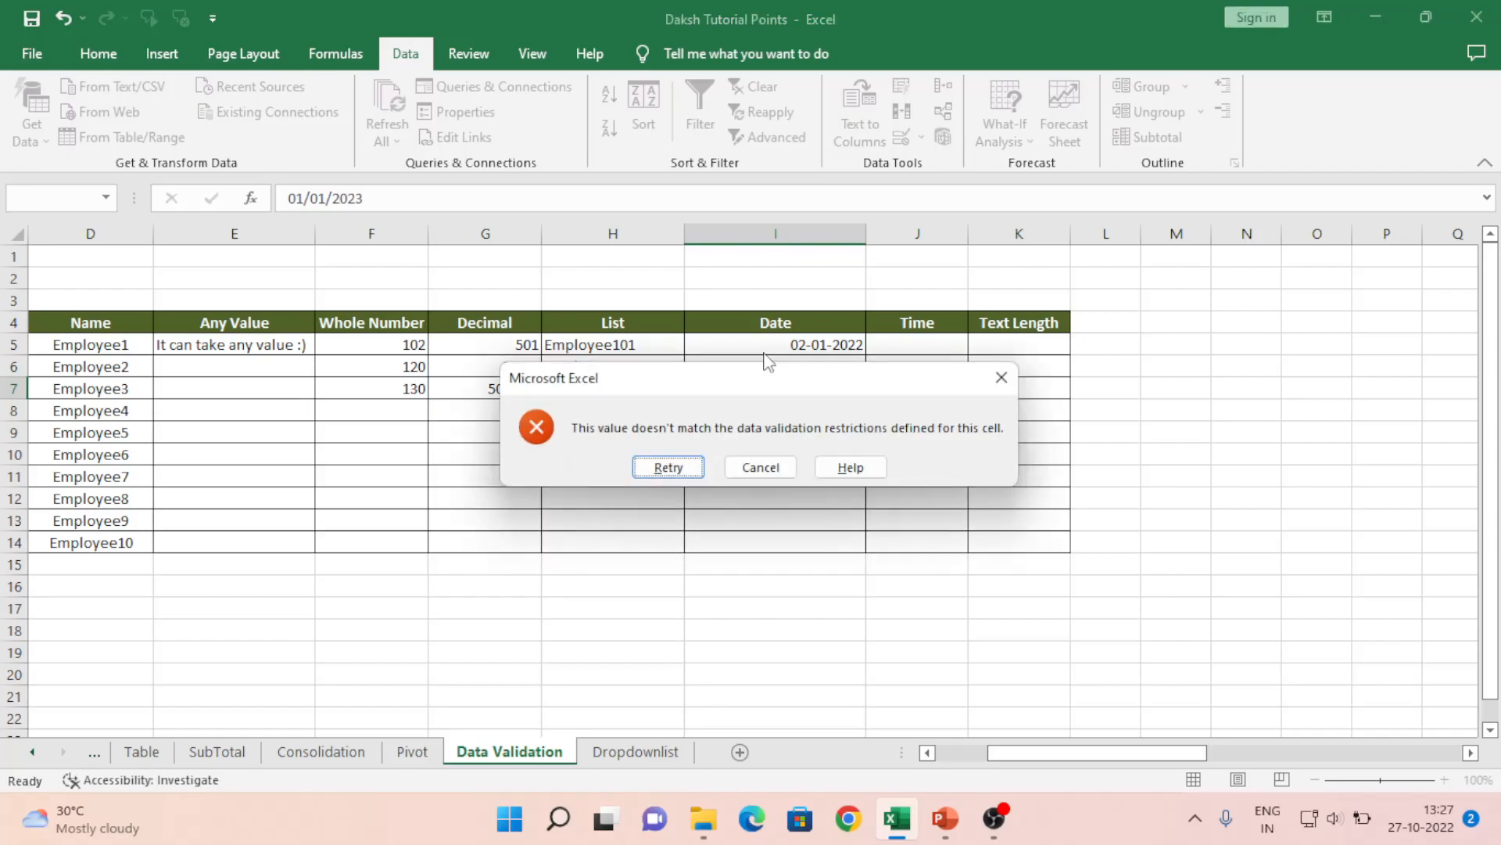
key(Escape)
Open the data validation settings for J5 through J14 in the Time column, extending validation to all selected cells
key(Right)
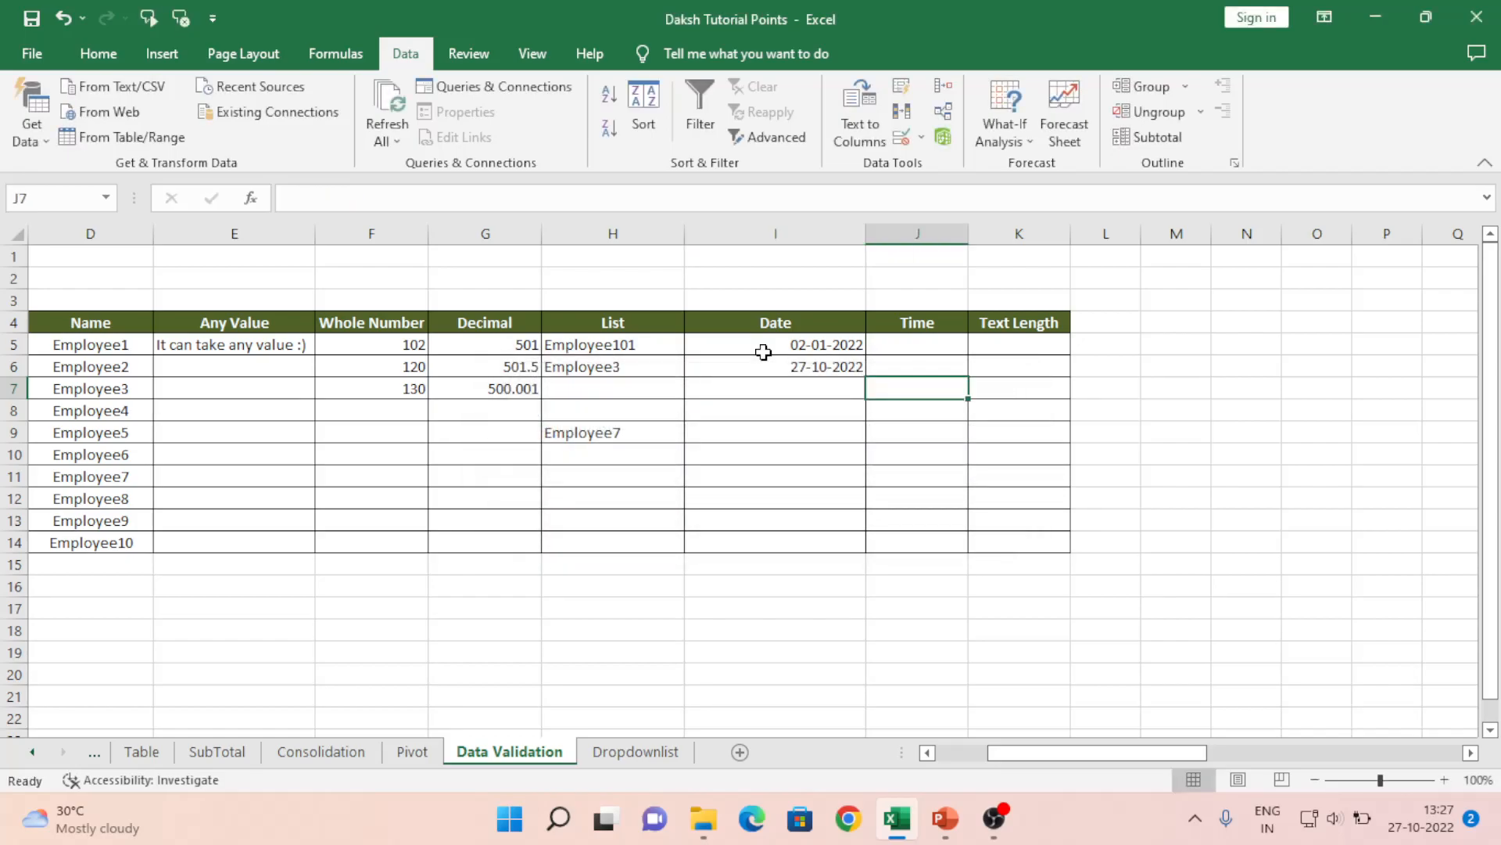
key(Up)
key(Up)
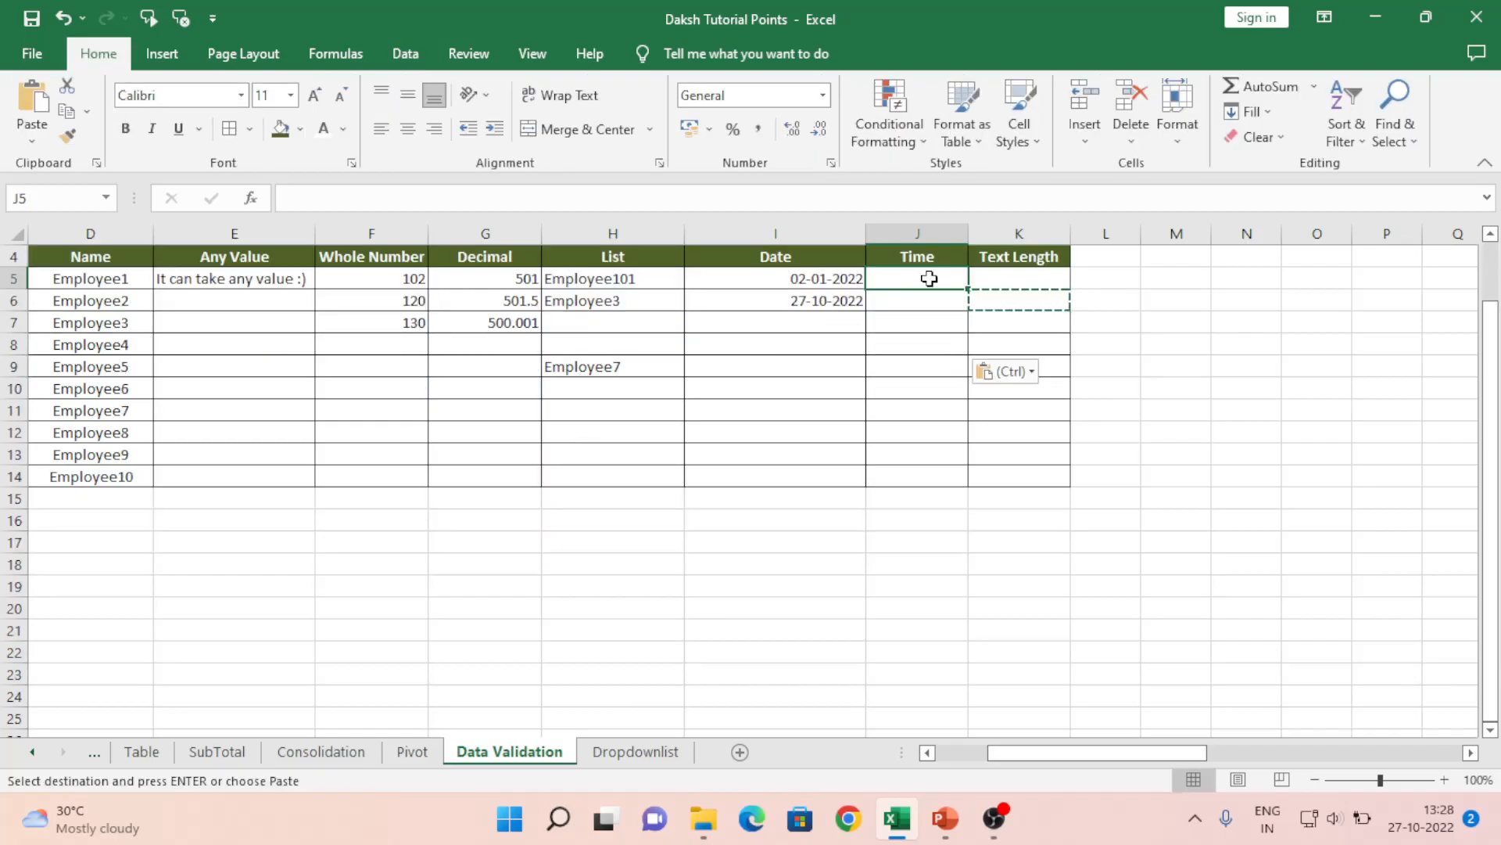
key(shift+Down)
key(shift+Down)
key(shift+Down)
key(shift+Down)
key(shift+Down)
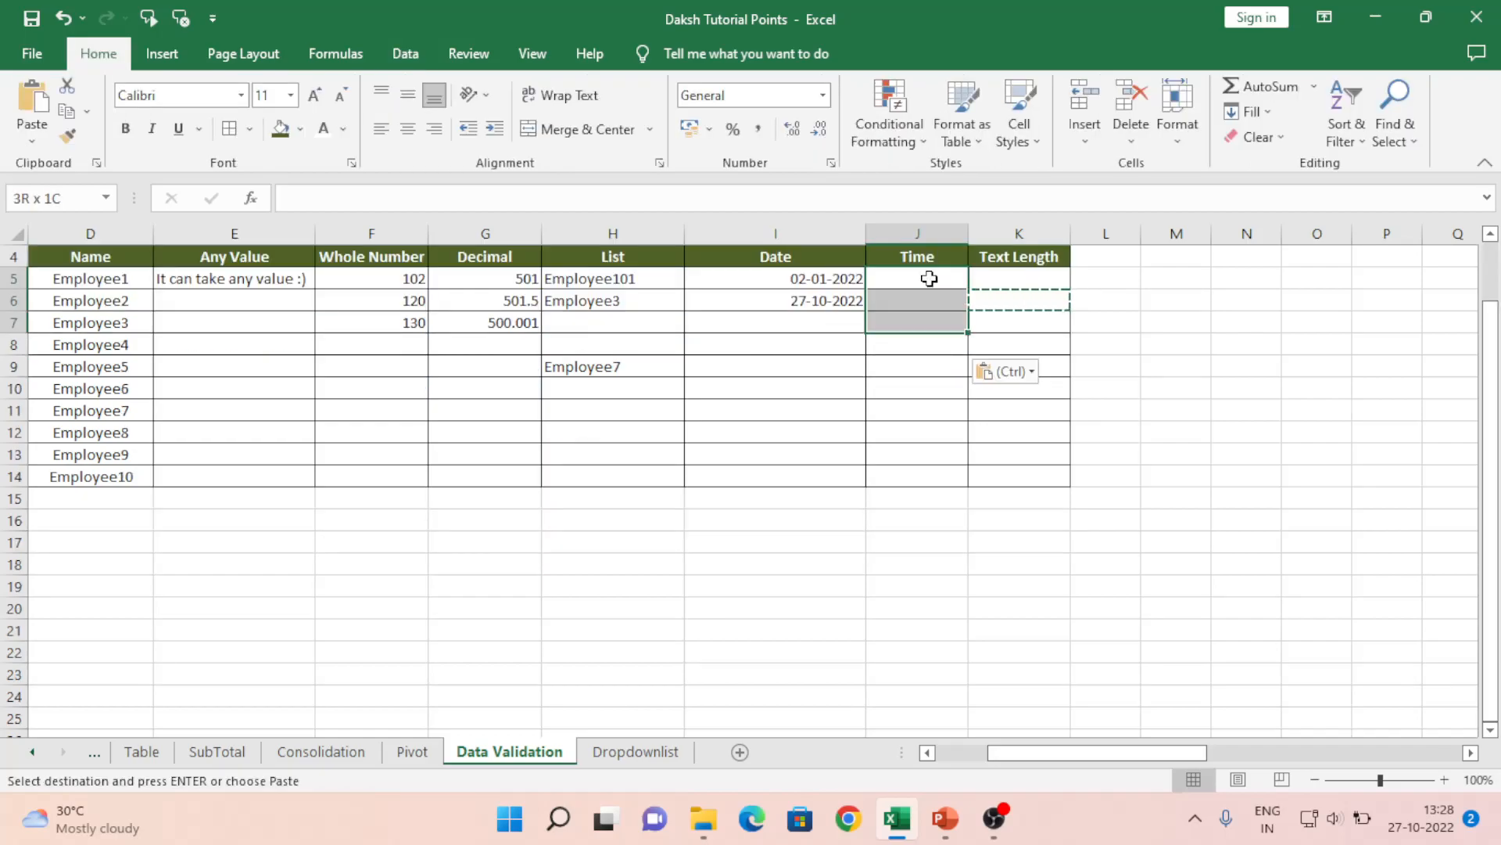
key(shift+Down)
key(shift+Down)
key(shift+Down)
key(shift+Down)
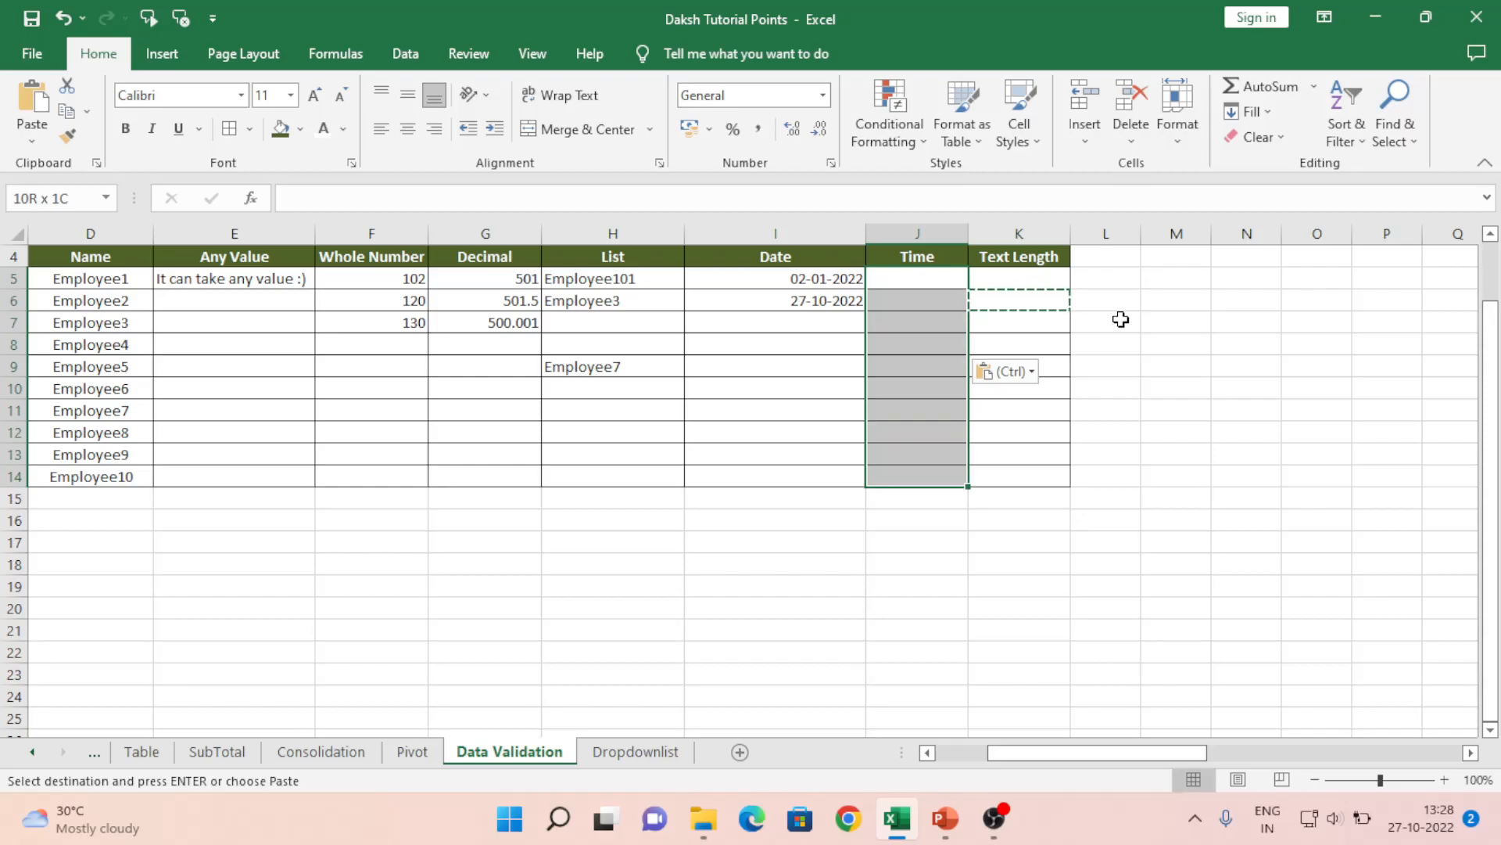
key(Escape)
click(937, 278)
key(shift+Down)
key(shift+Down)
key(shift+Down)
key(shift+Down)
key(shift+Down)
key(shift+Down)
key(shift+Down)
key(shift+Down)
key(shift+Down)
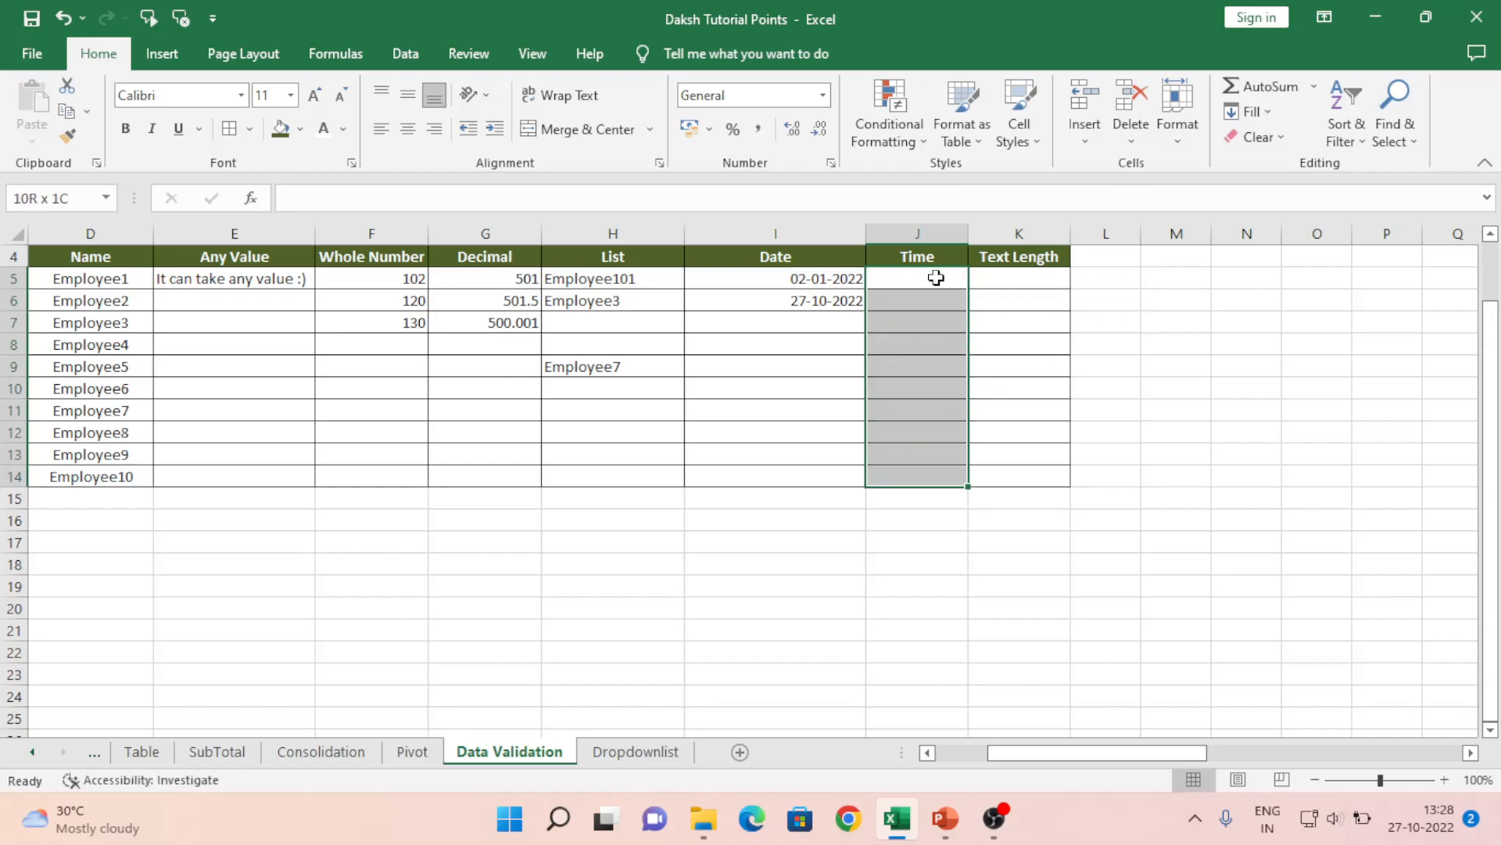
click(408, 54)
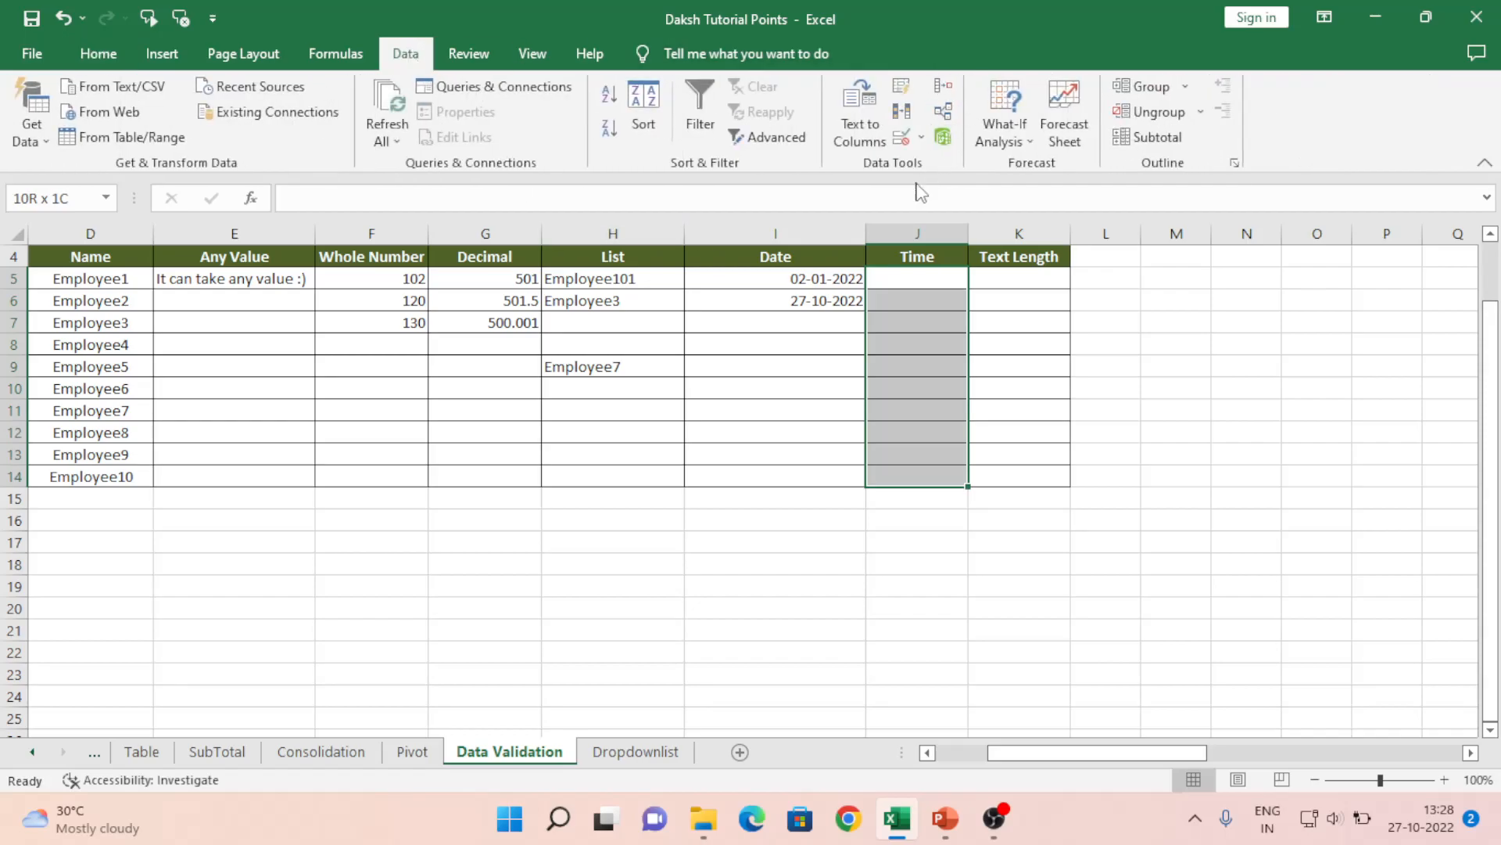
click(903, 139)
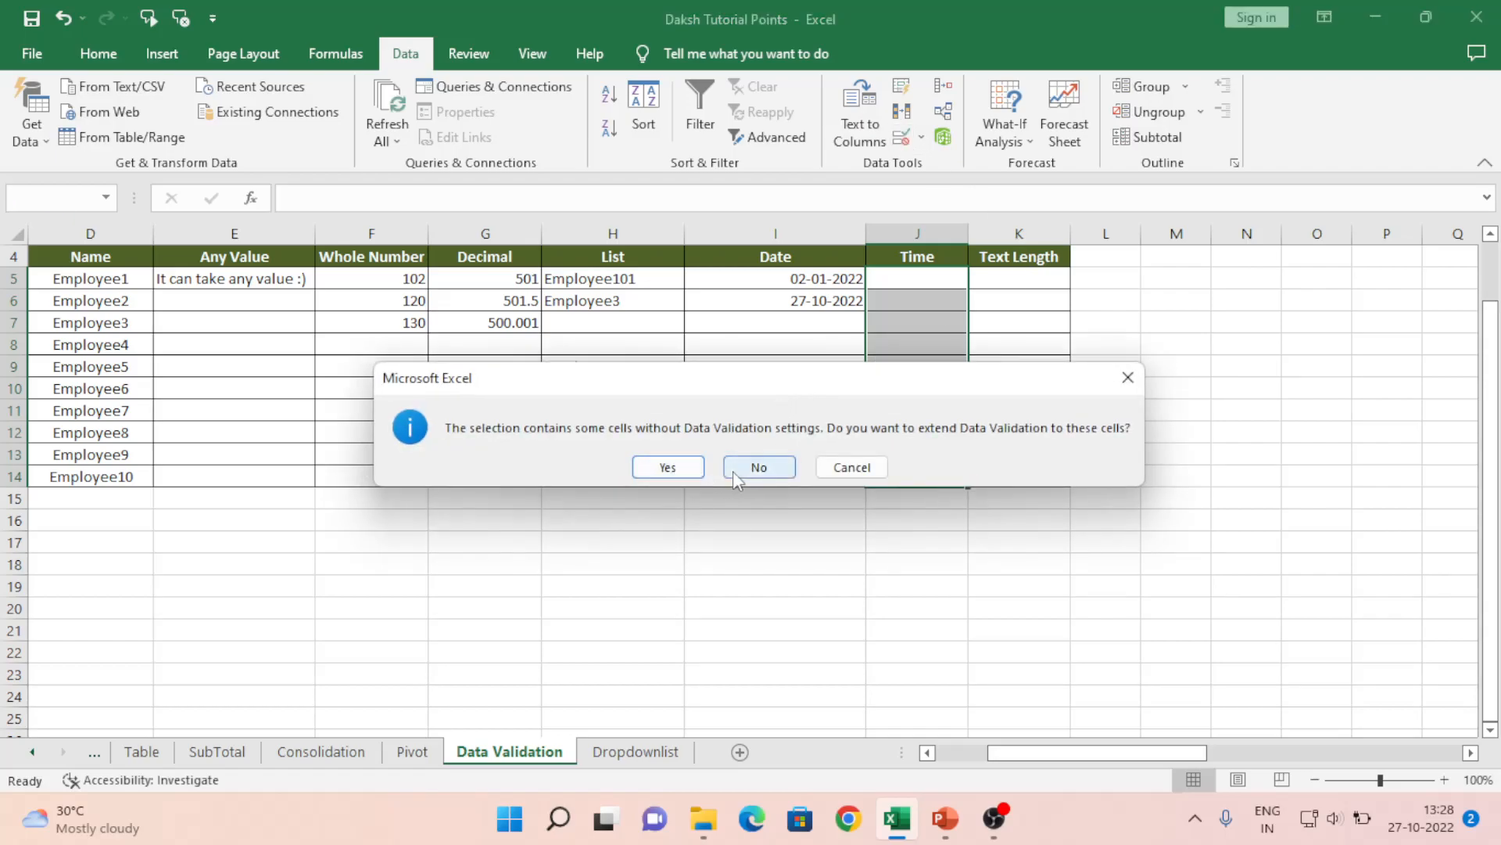
click(670, 468)
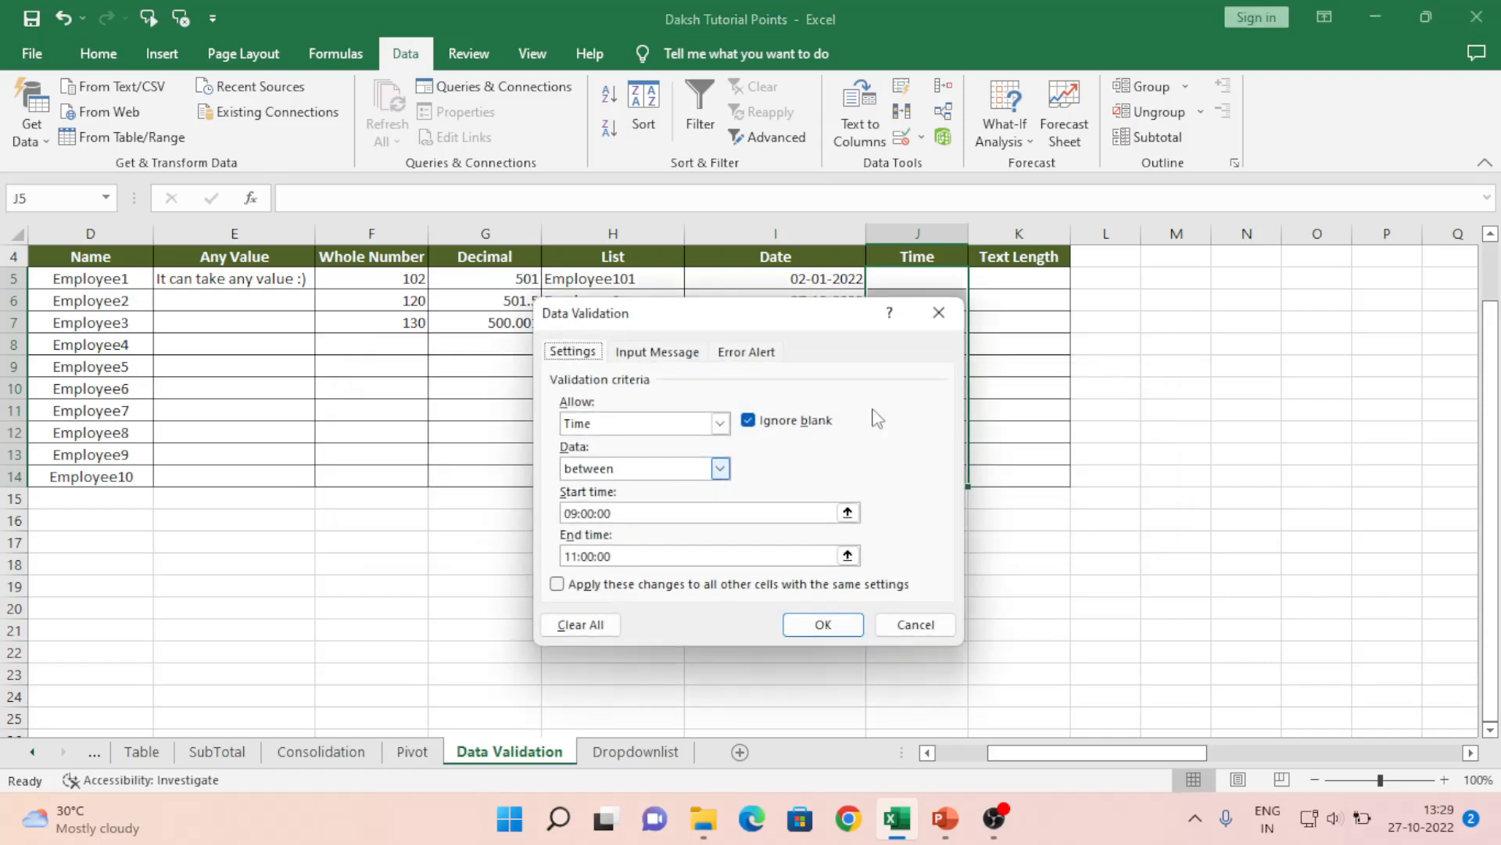
click(720, 423)
click(618, 488)
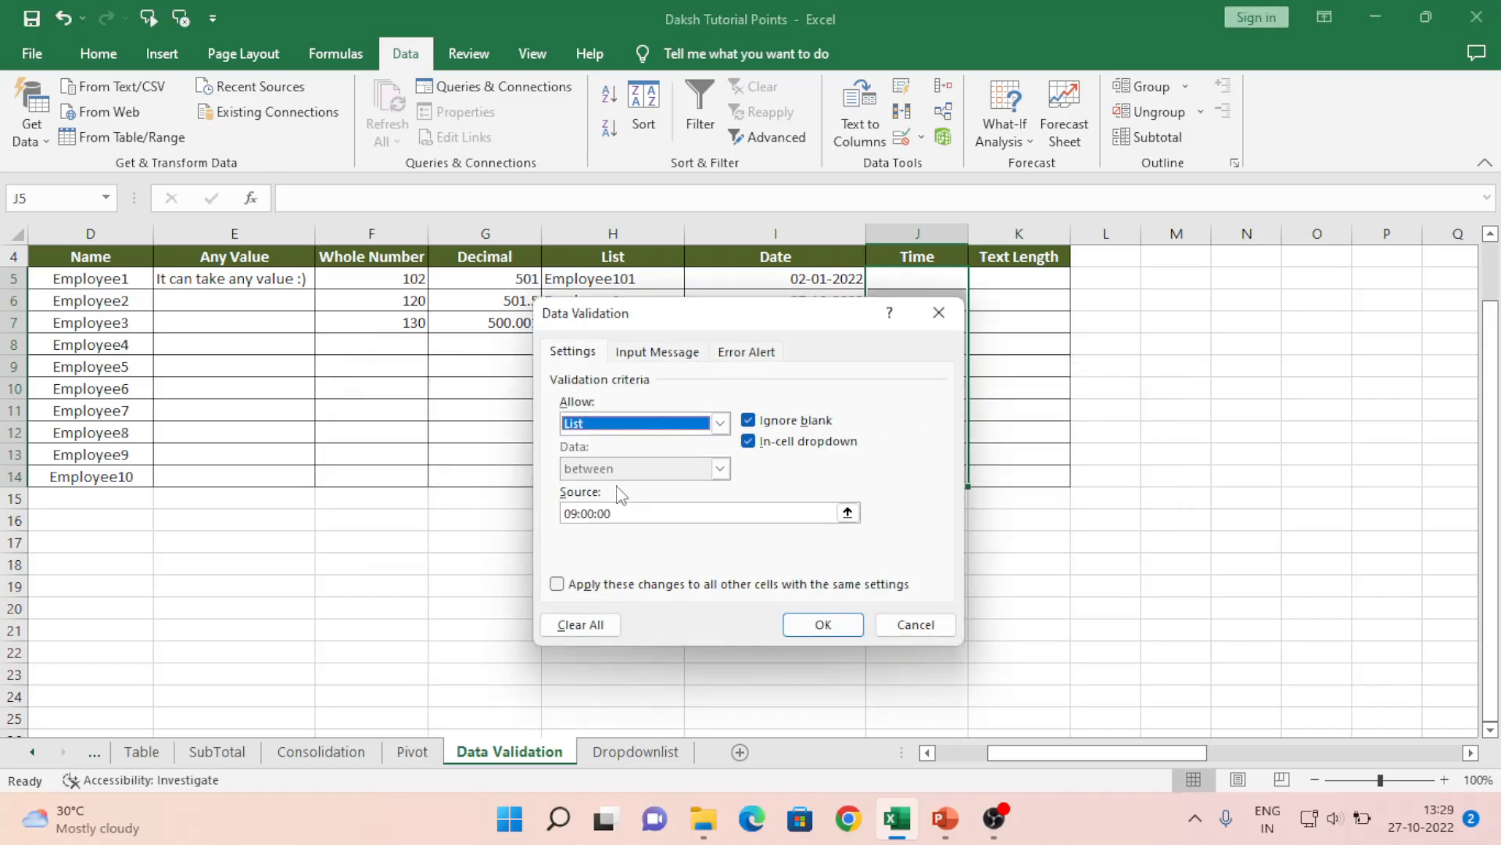
click(721, 423)
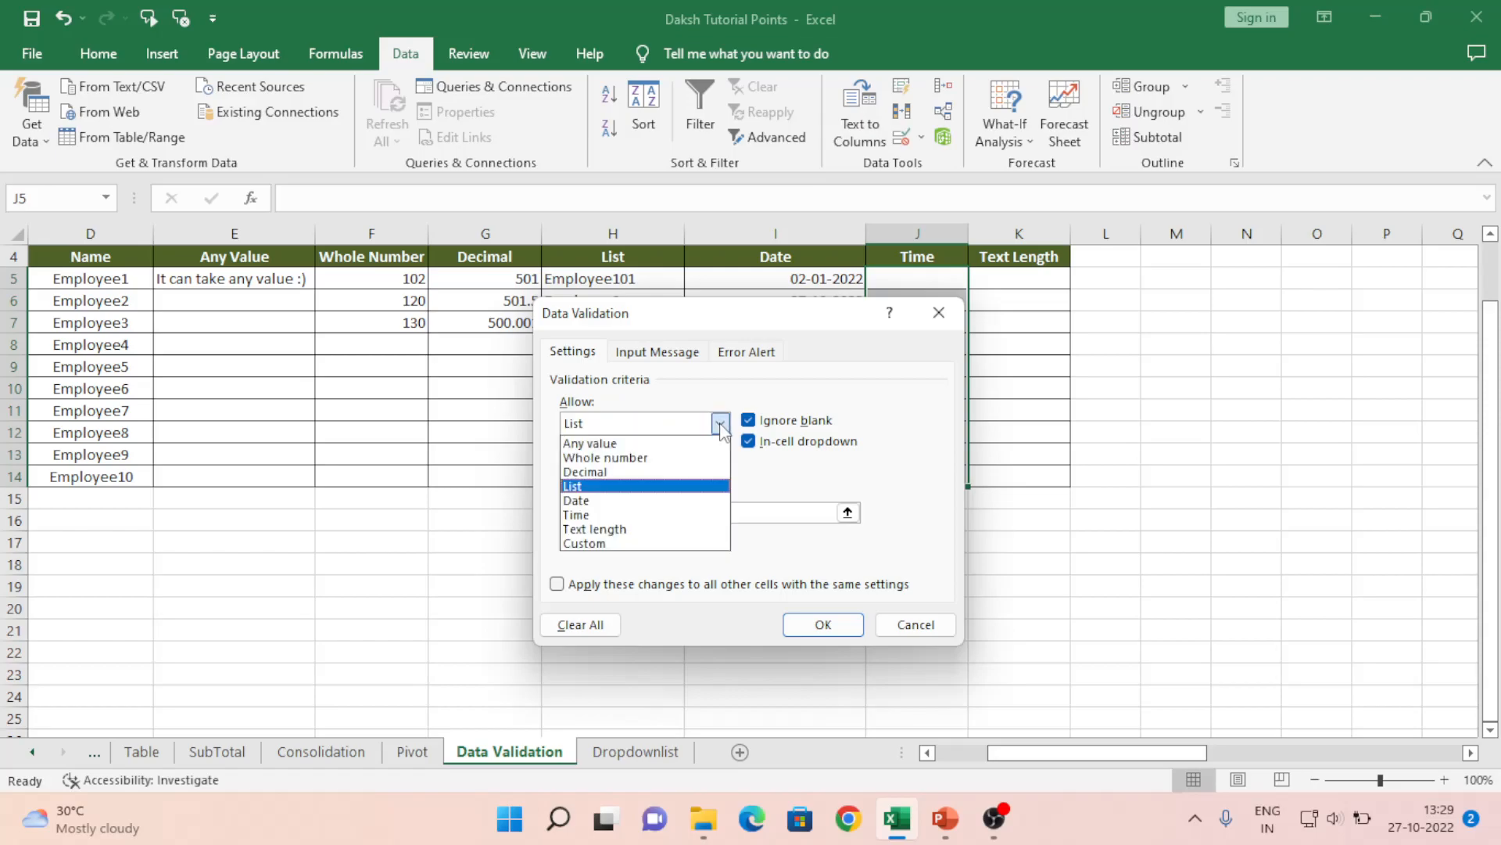
click(599, 515)
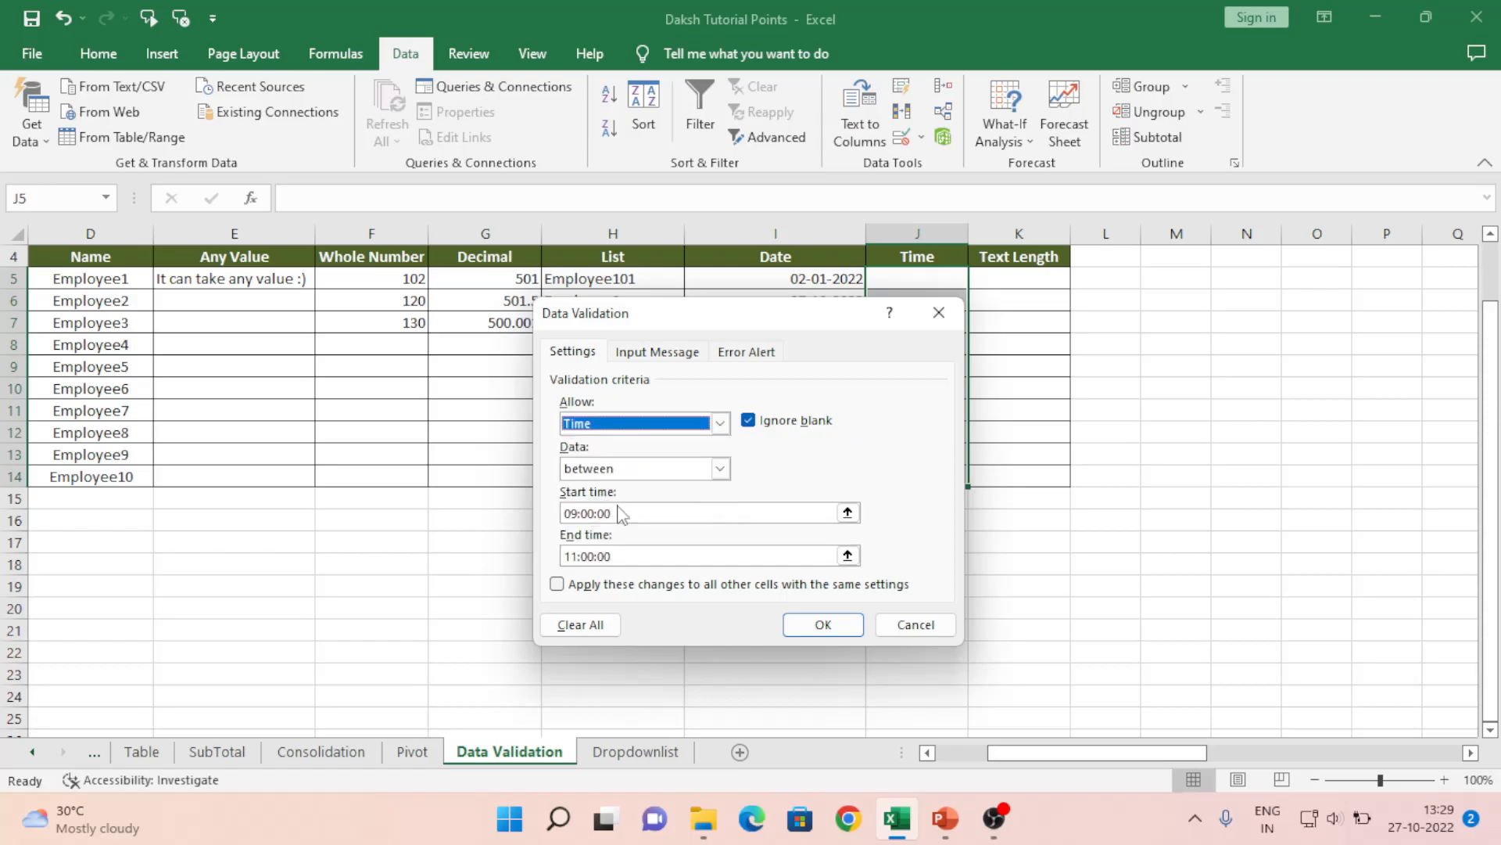
Restrict J5 through J14 to times not between 09:00:00 and 11:00:00, and apply the rule
click(720, 468)
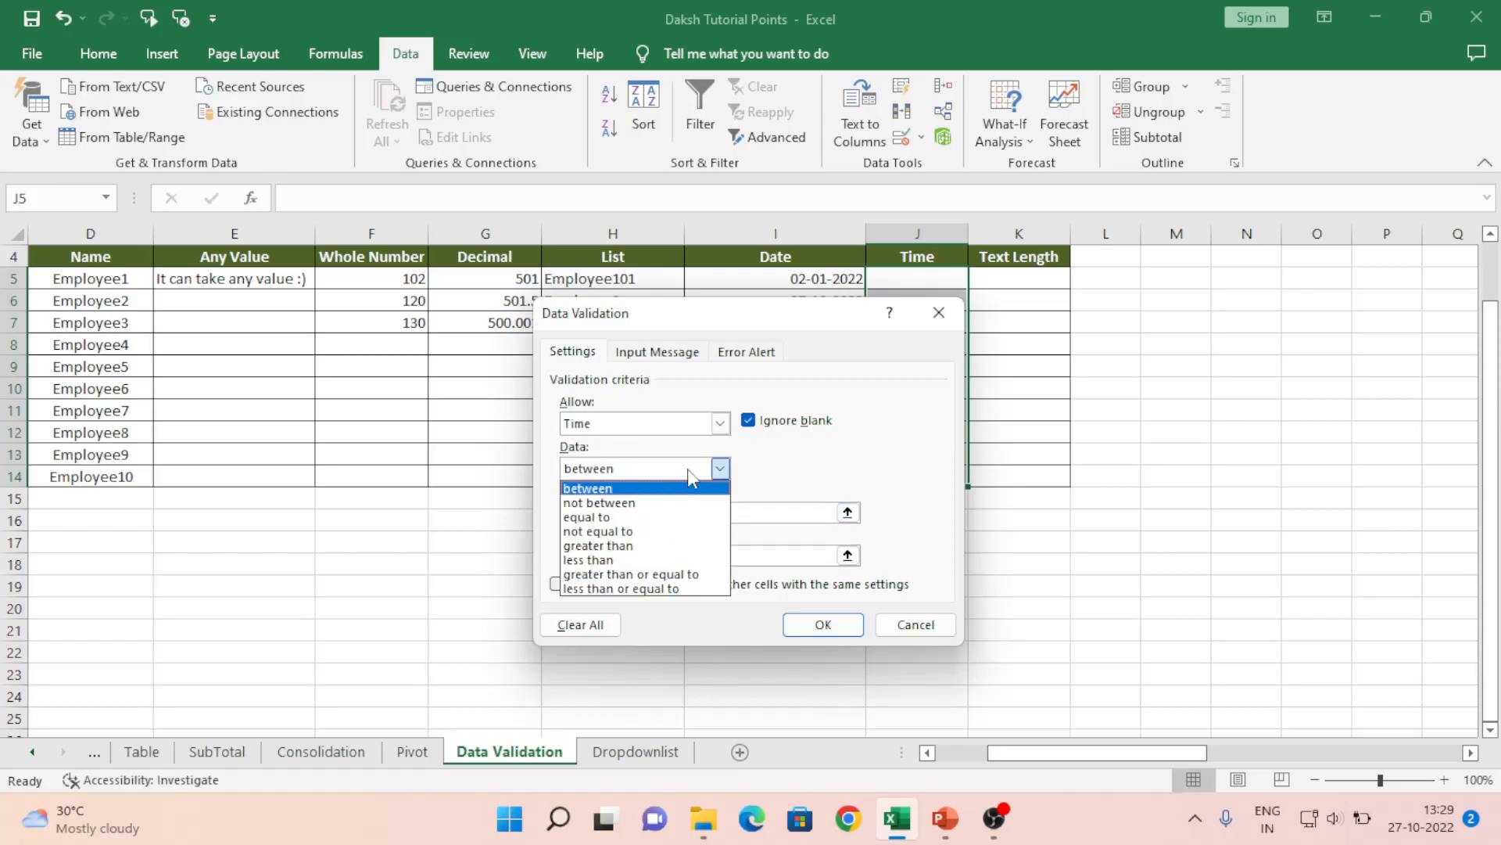
click(601, 505)
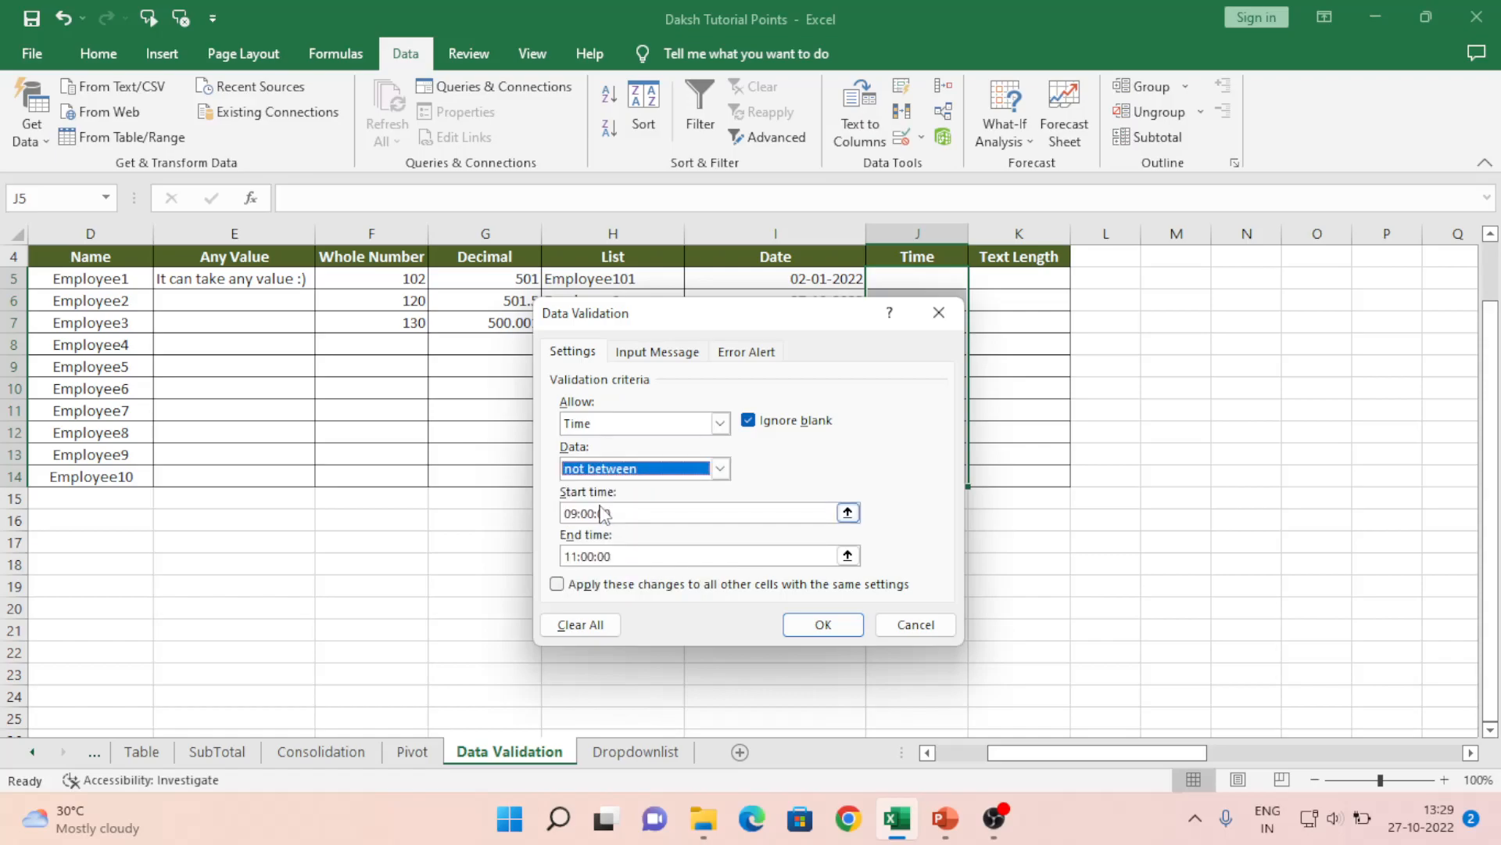
click(720, 469)
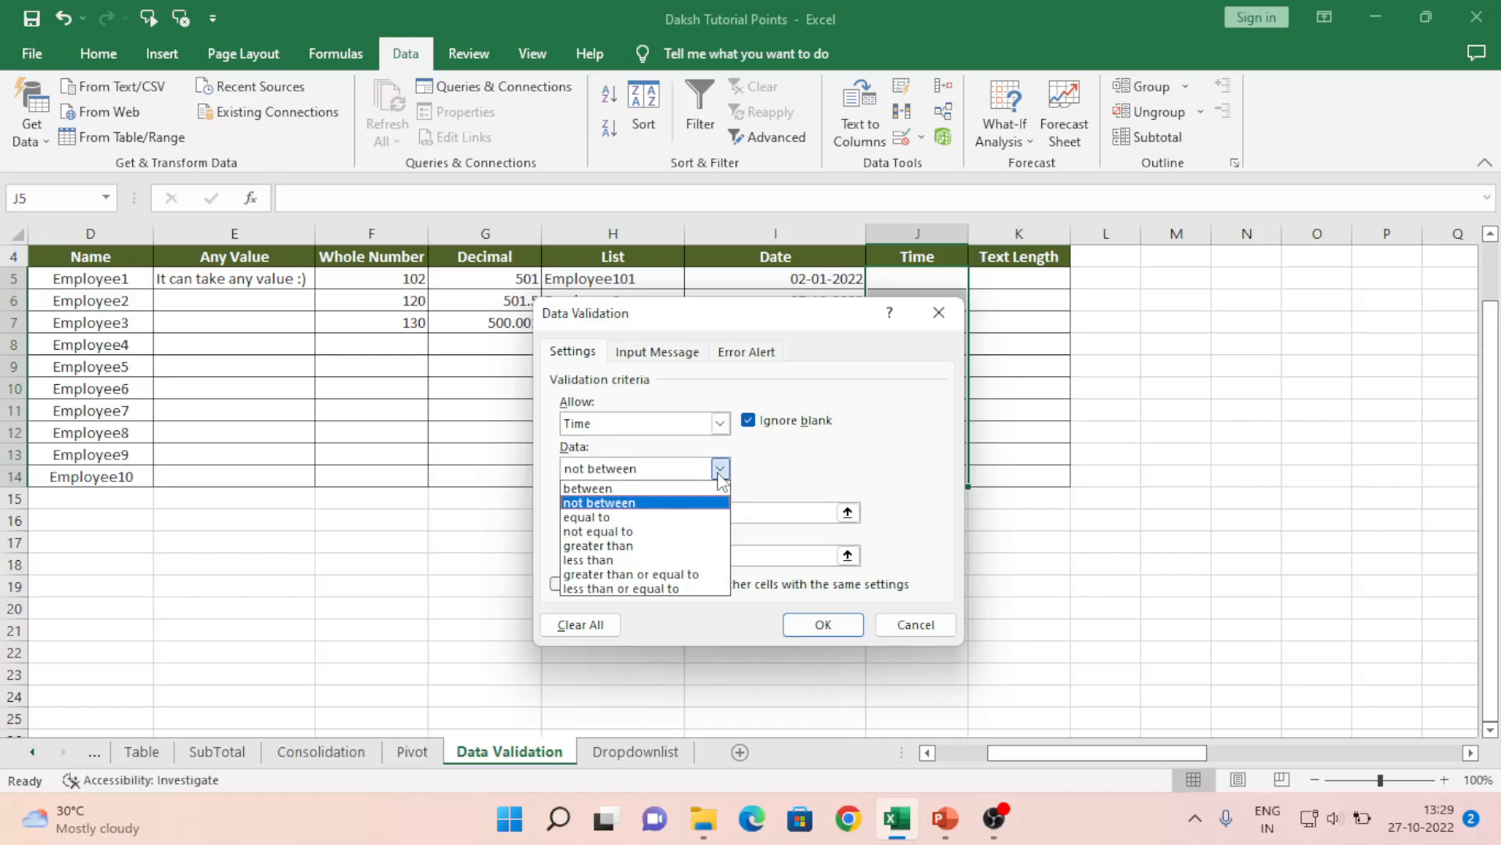
click(624, 503)
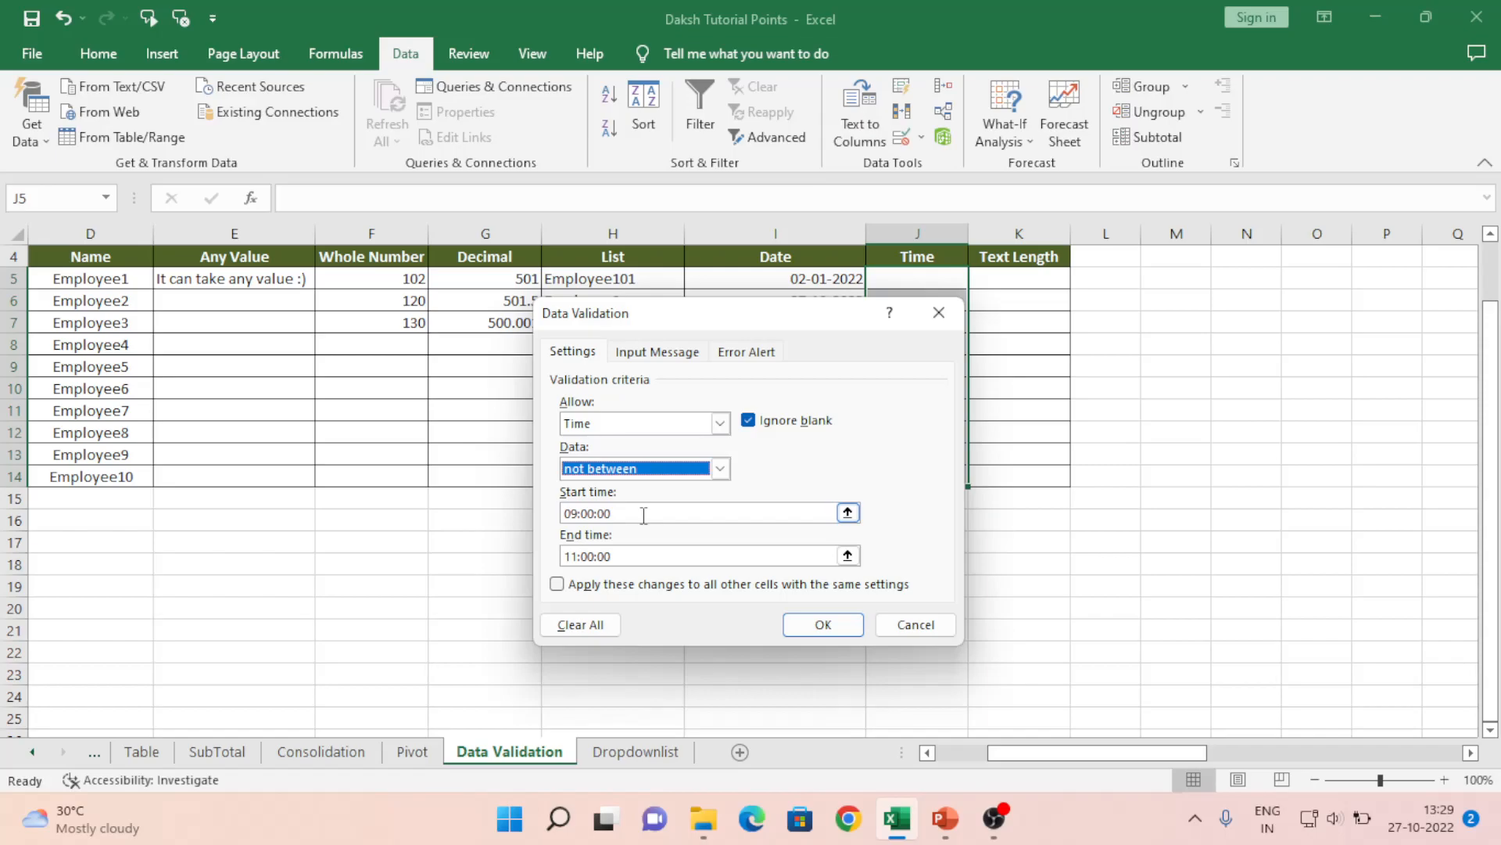
click(644, 515)
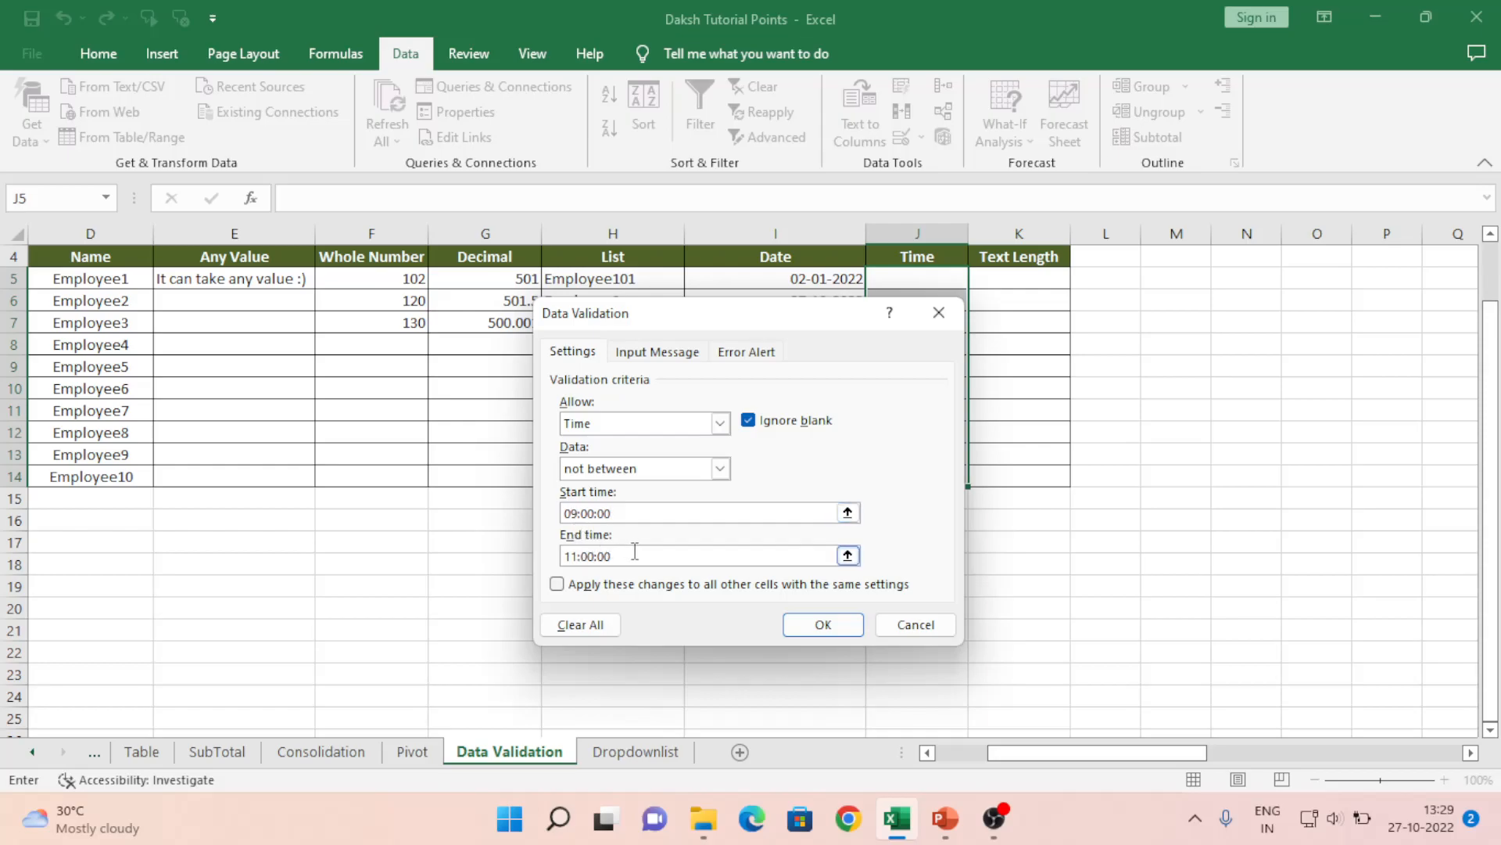
click(818, 625)
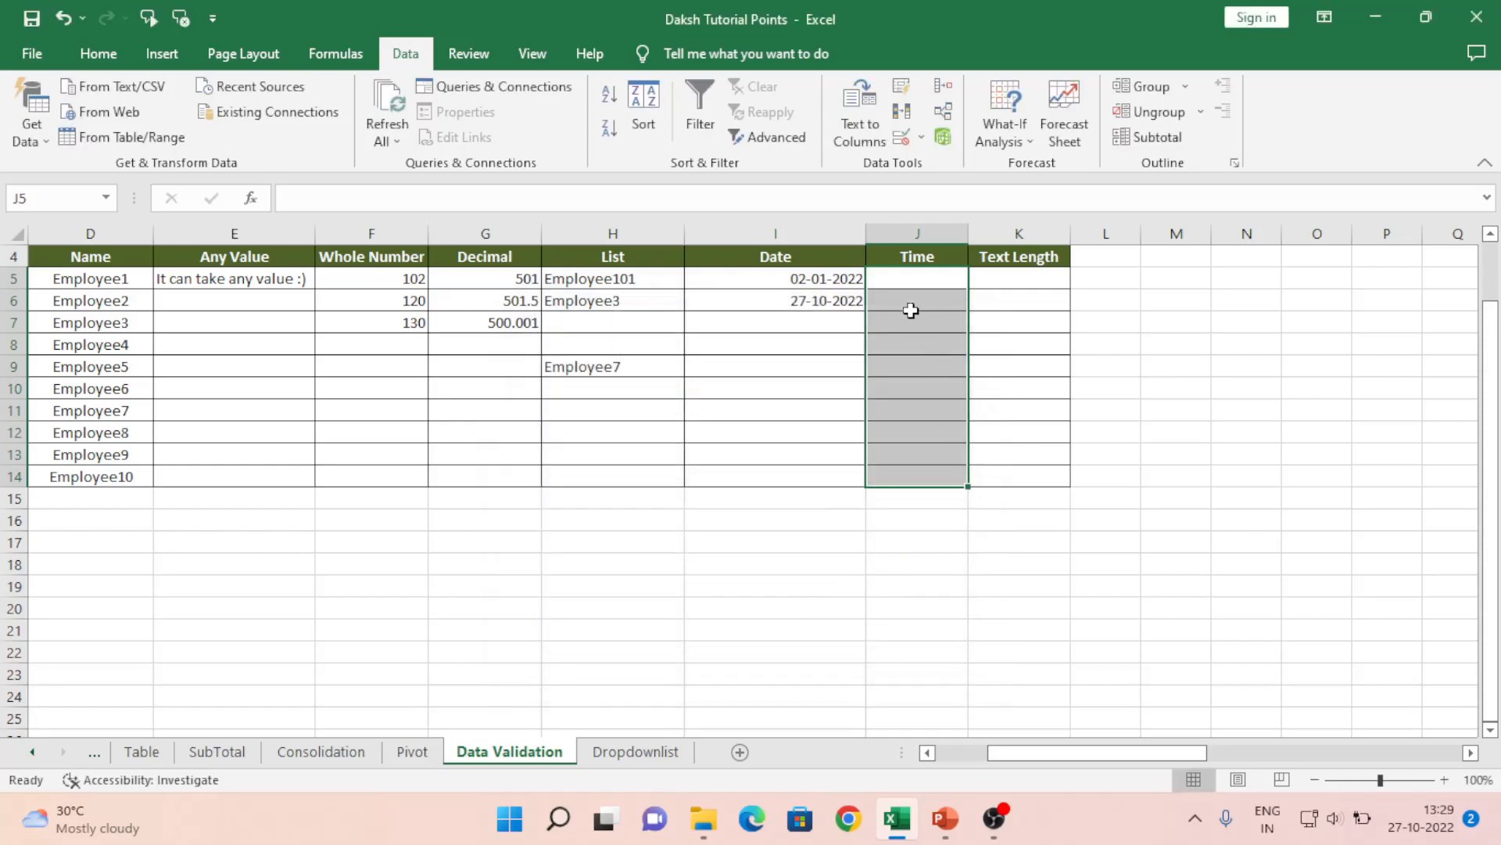
Try to enter the time 09:30:00 in J5 of the Time column, cancel it, and enter 08:30:00 instead
click(904, 282)
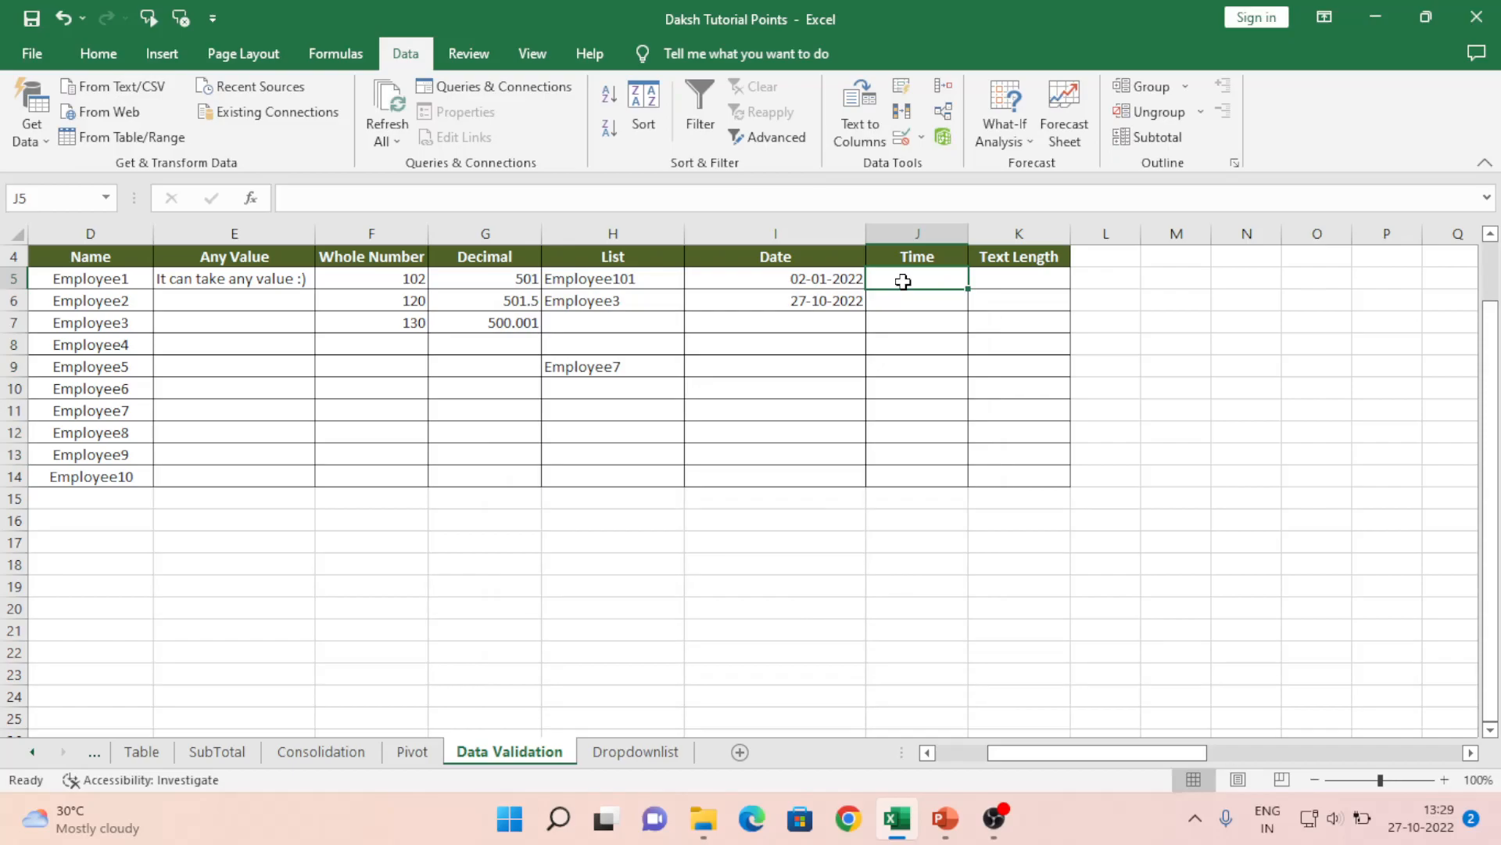
text(09:30:00)
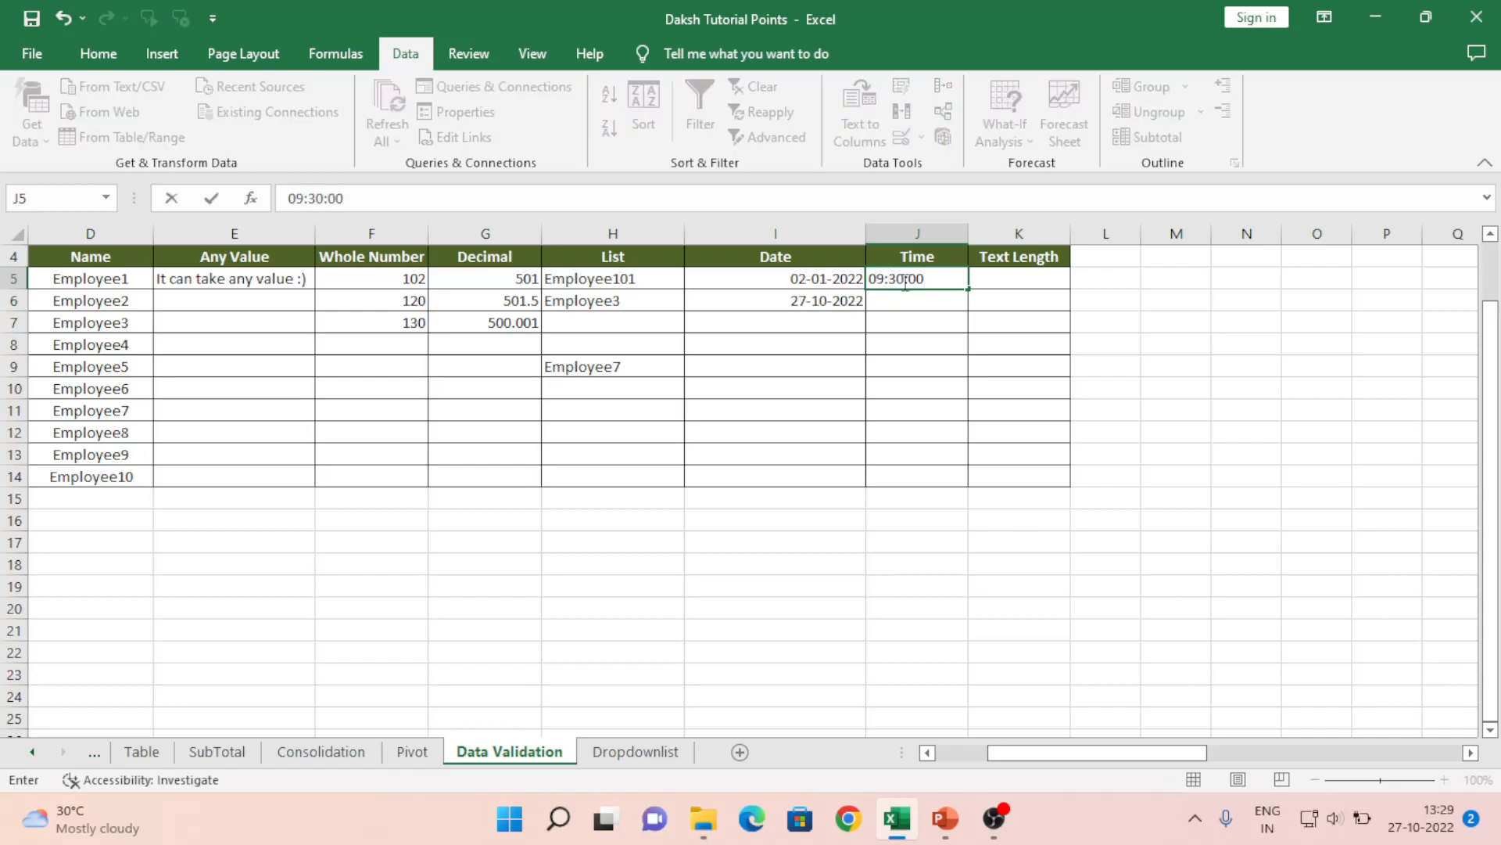
key(Return)
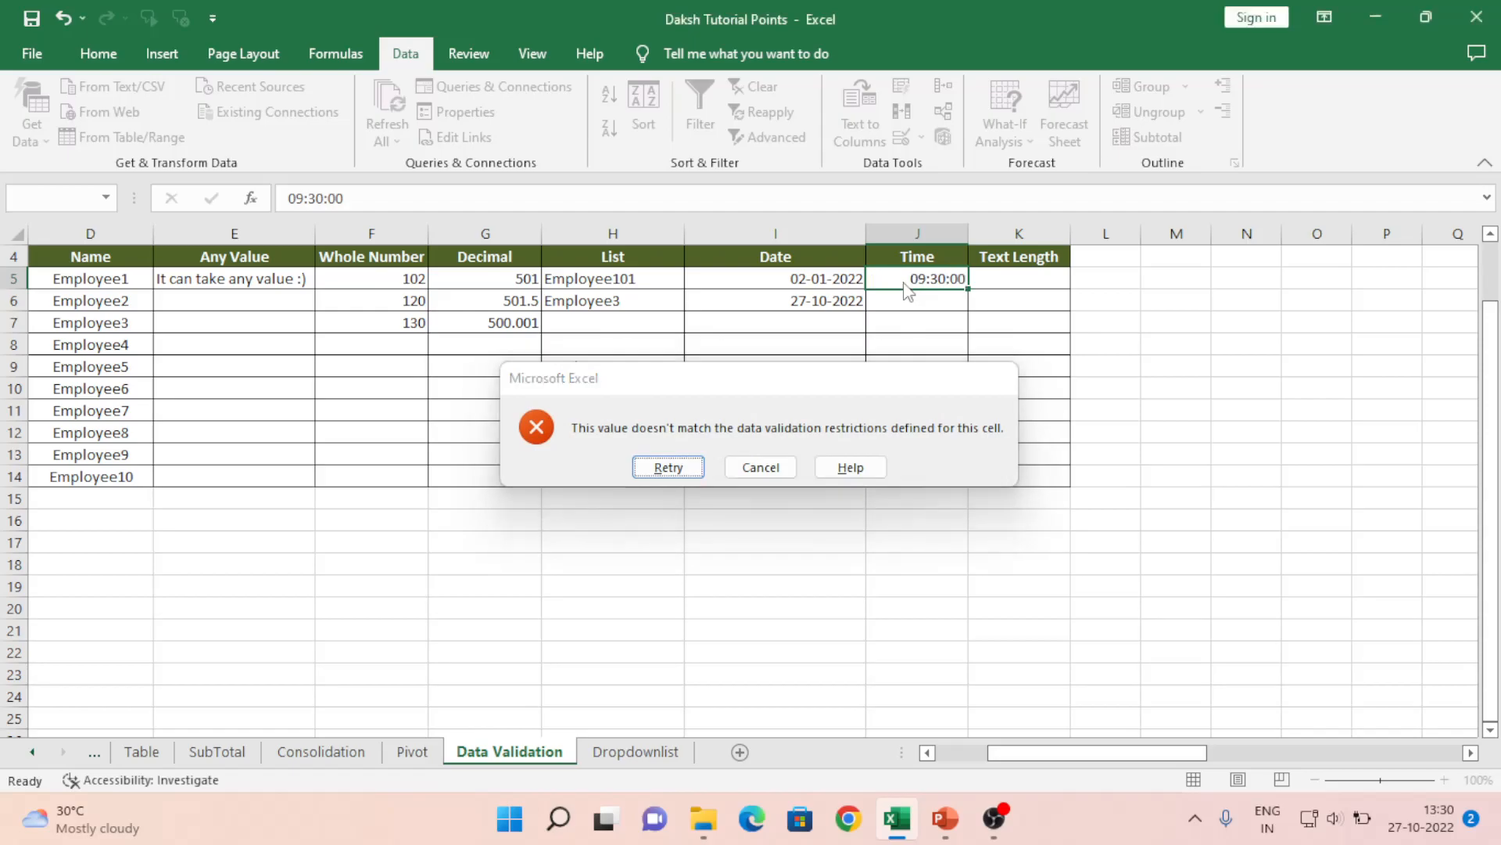
key(Escape)
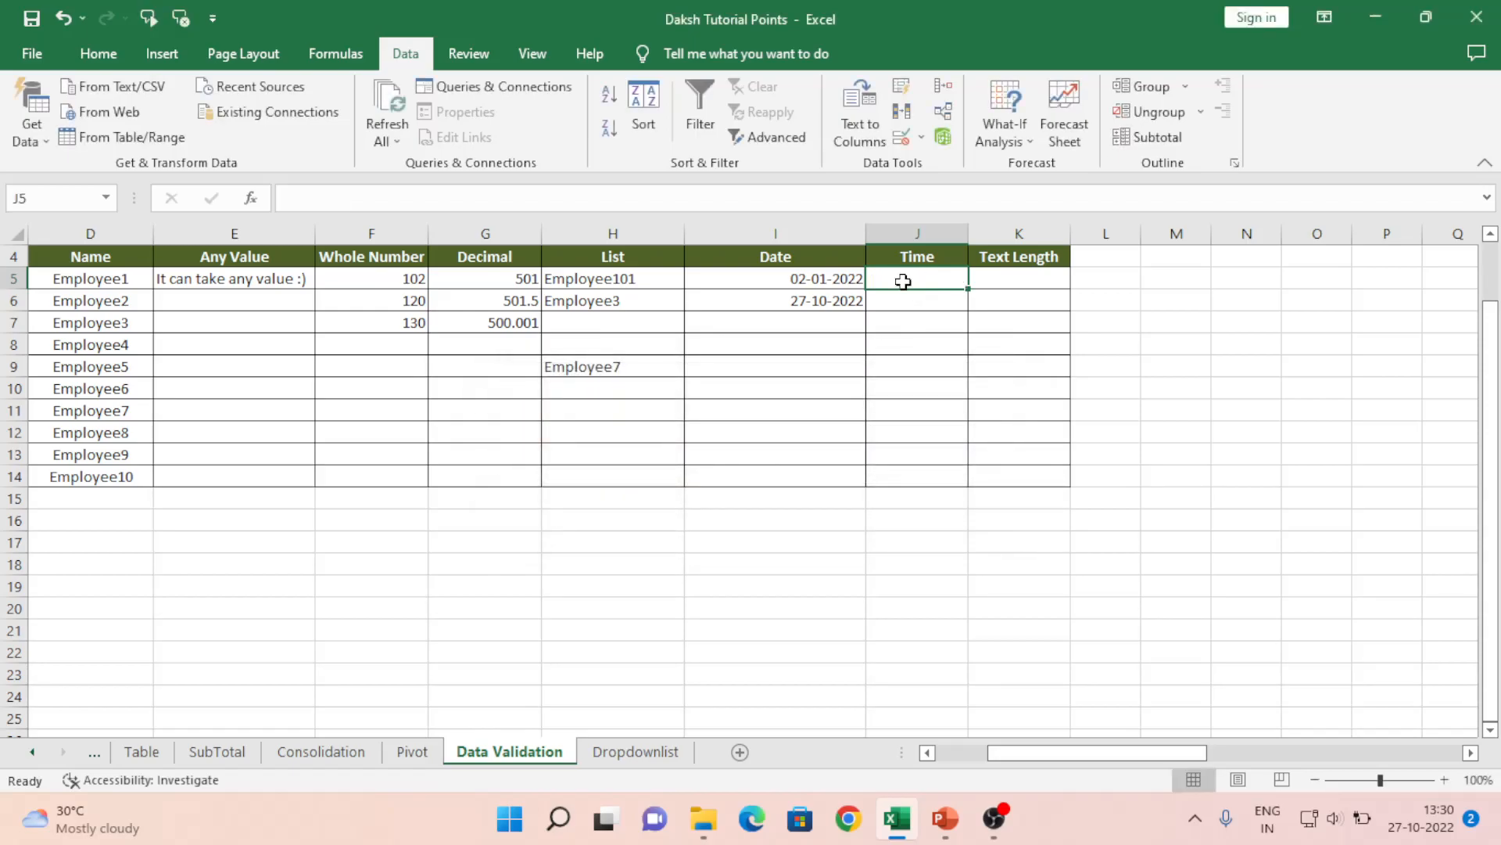
text(08:30:00)
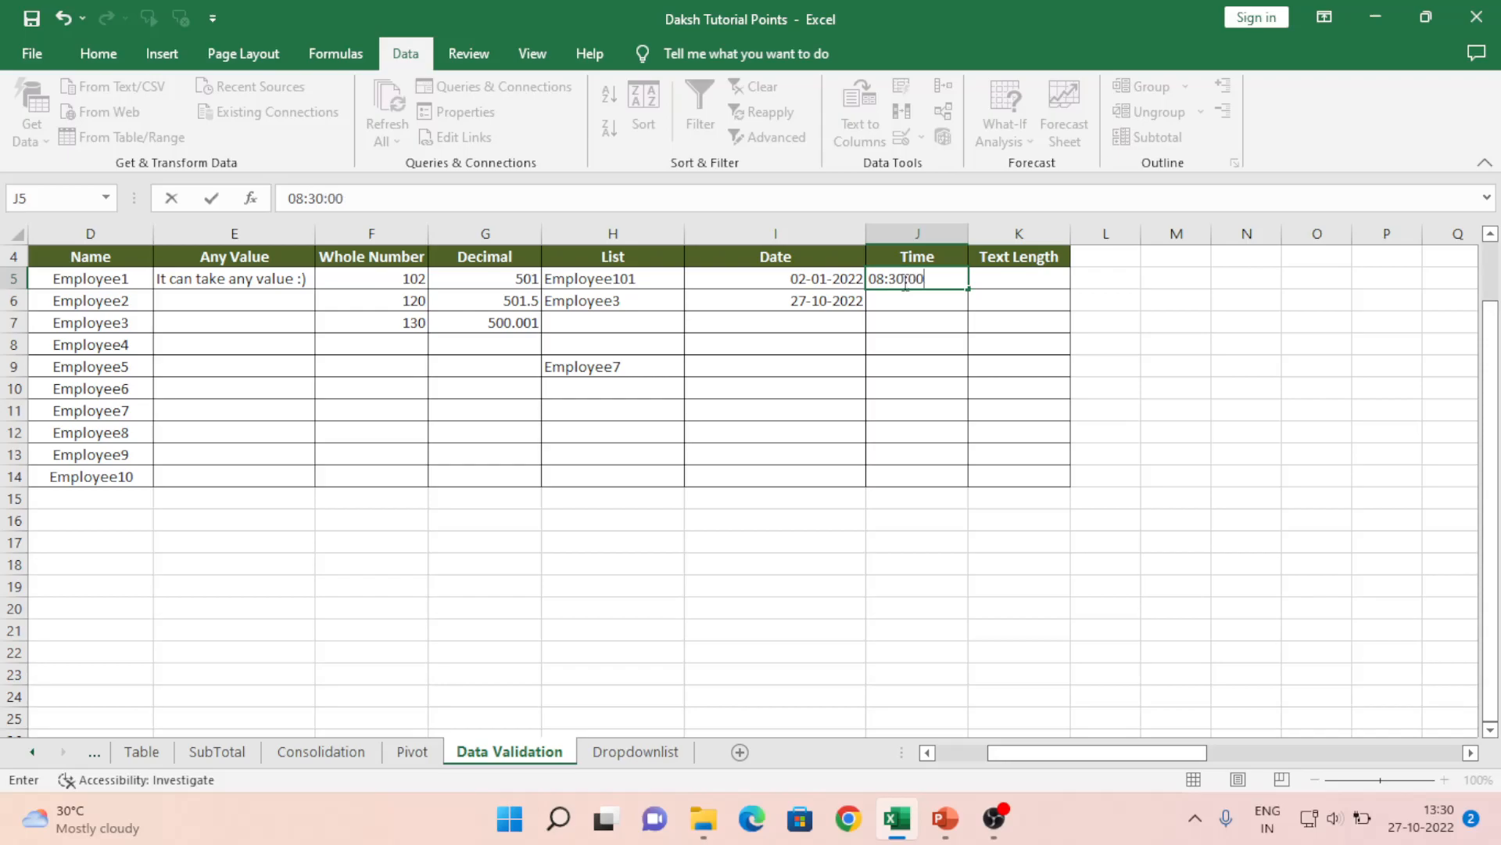
key(Return)
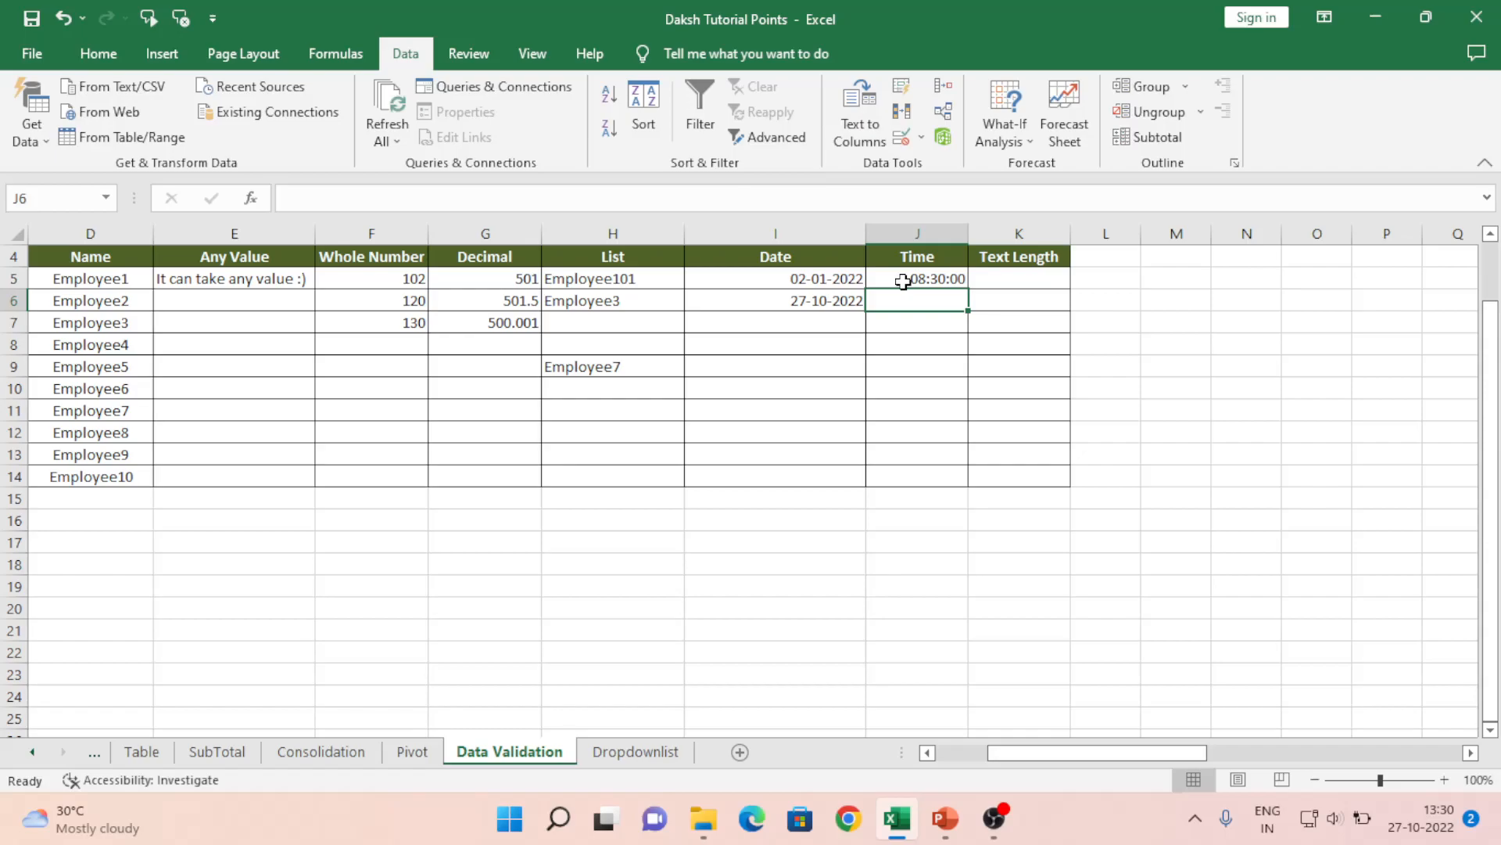
Change the time validation rule for J5 through J14 to equal to 09:00:00, and apply it
click(904, 282)
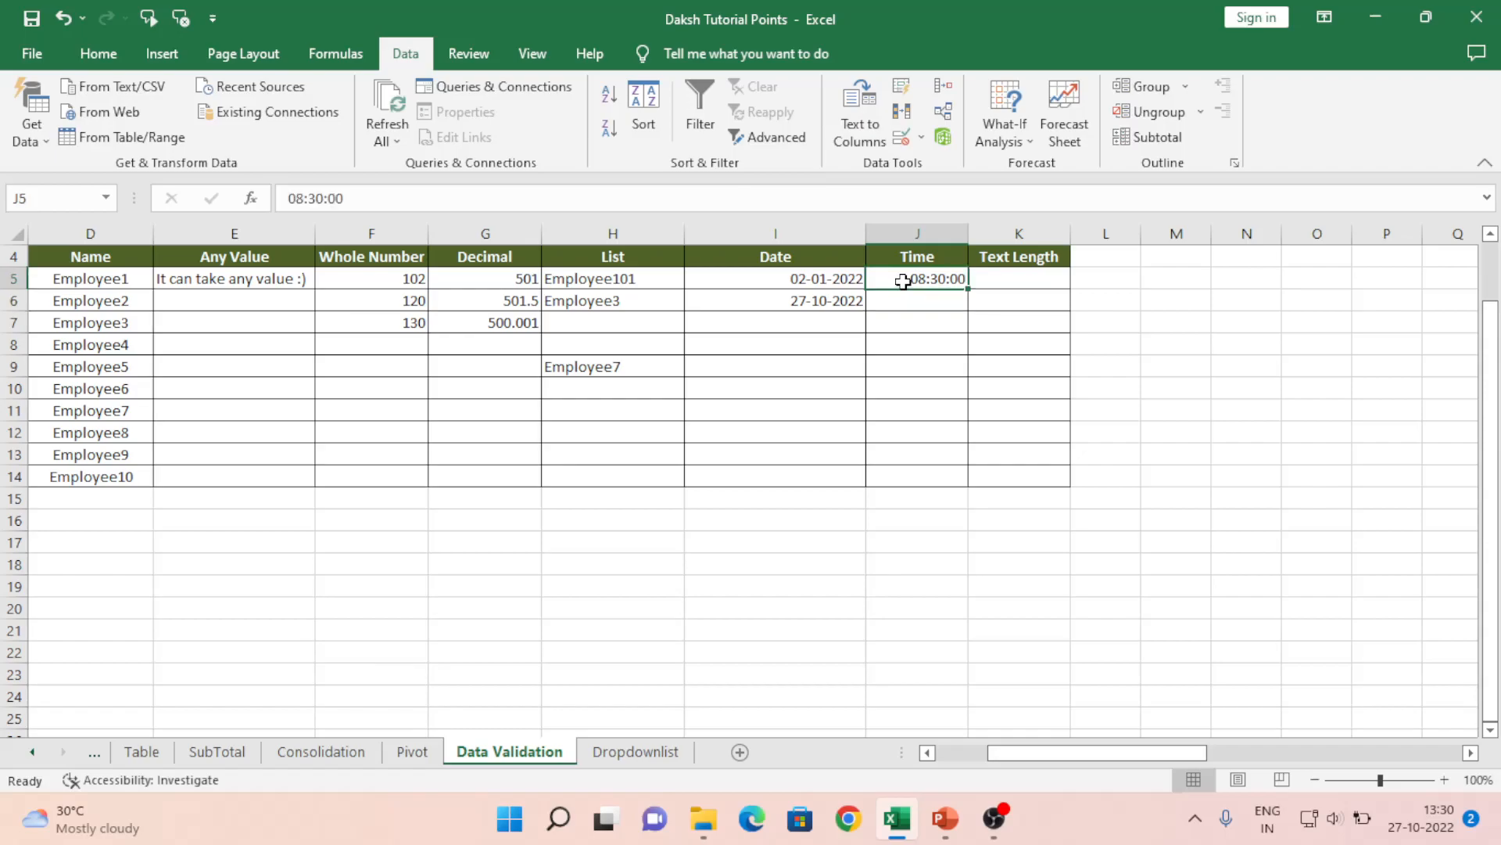
key(shift+Down)
key(shift+Down)
key(shift+Down)
key(shift+Down)
key(shift+Down)
key(shift+Down)
key(shift+Down)
key(shift+Down)
key(shift+Down)
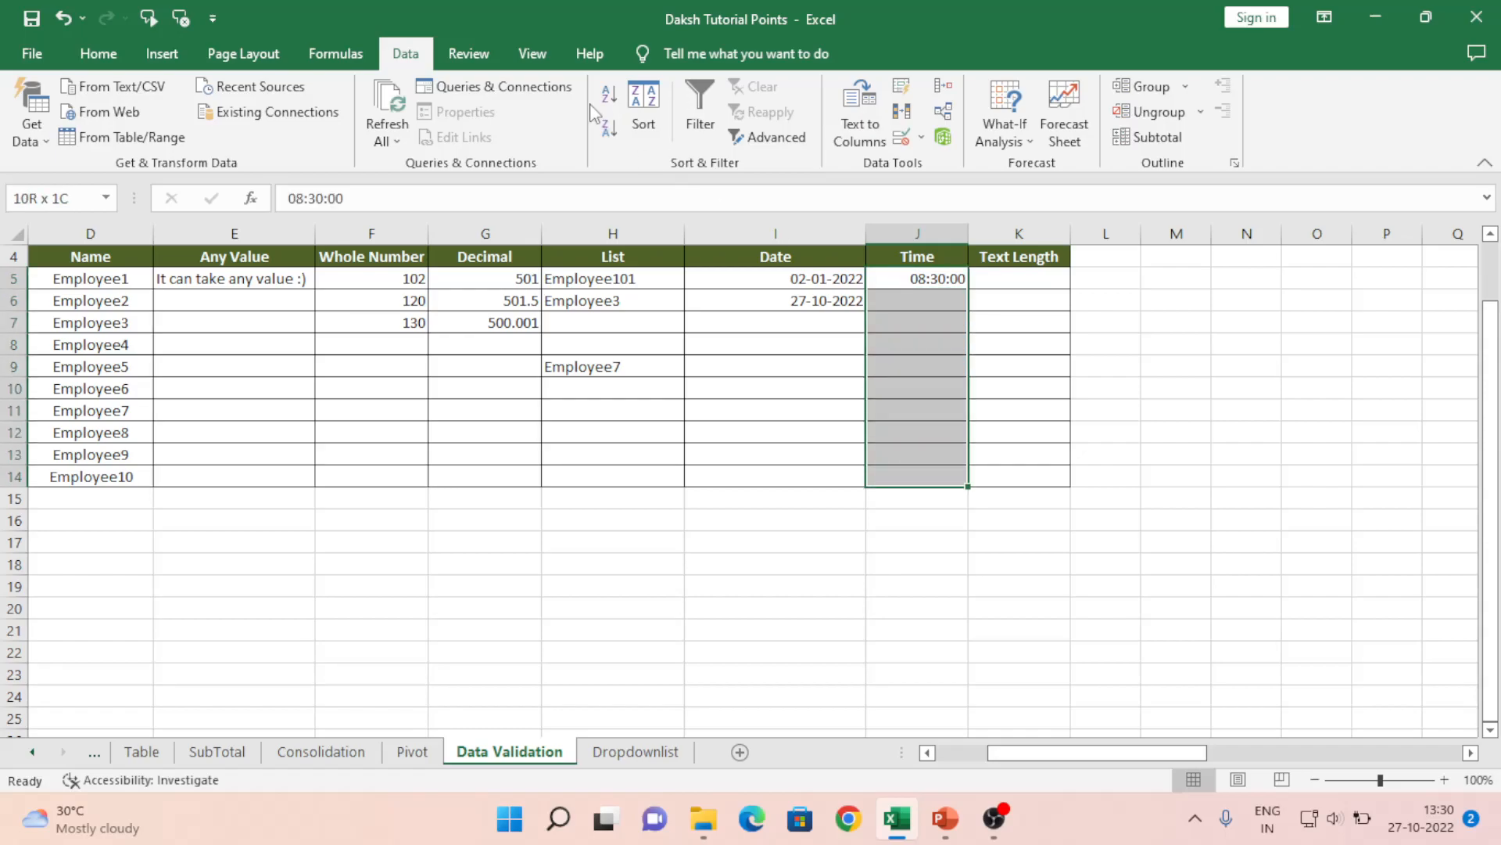
click(903, 139)
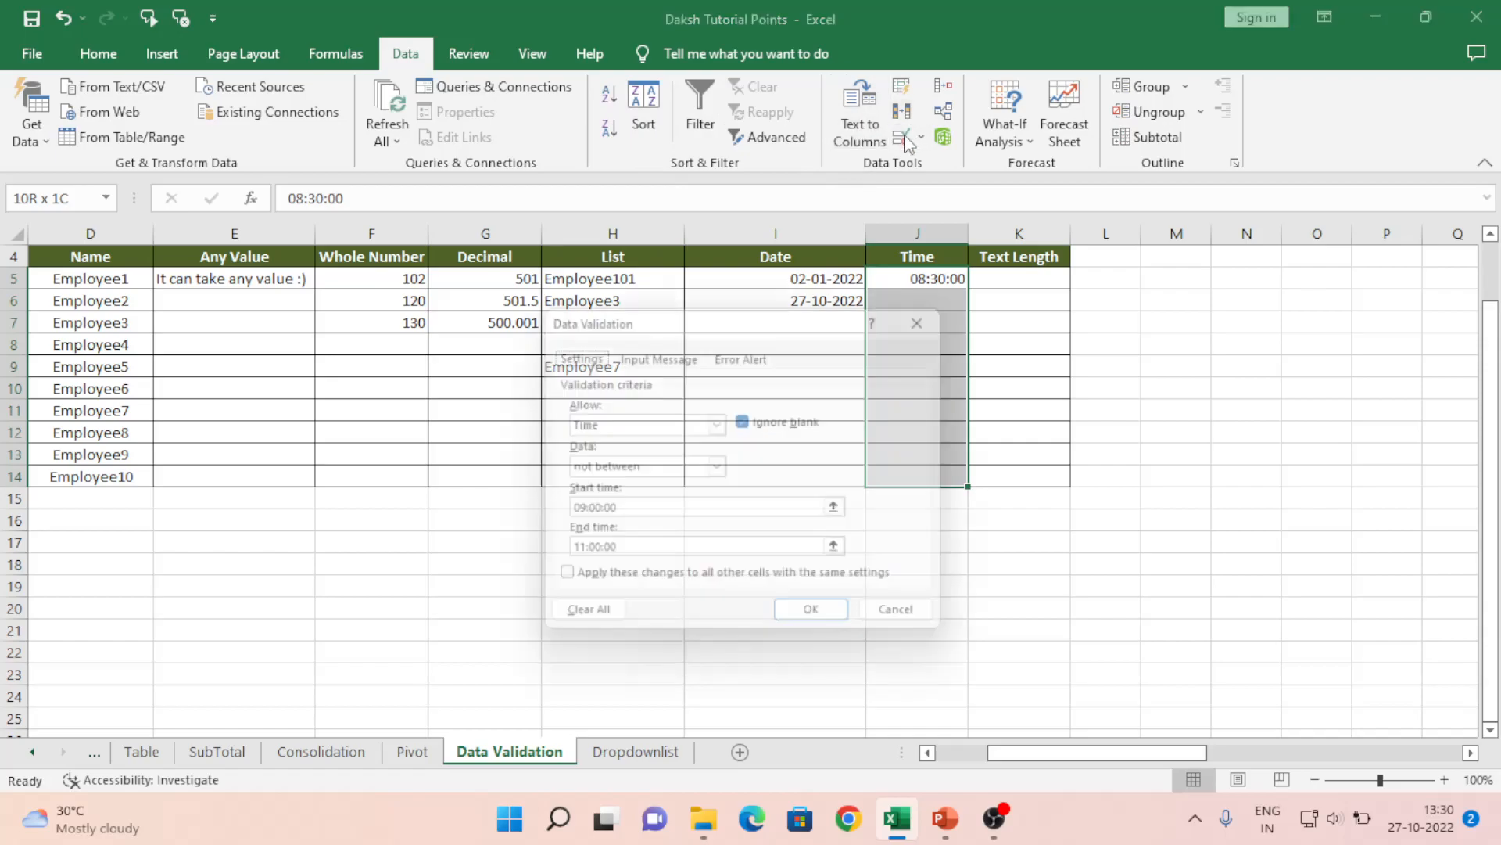
click(704, 467)
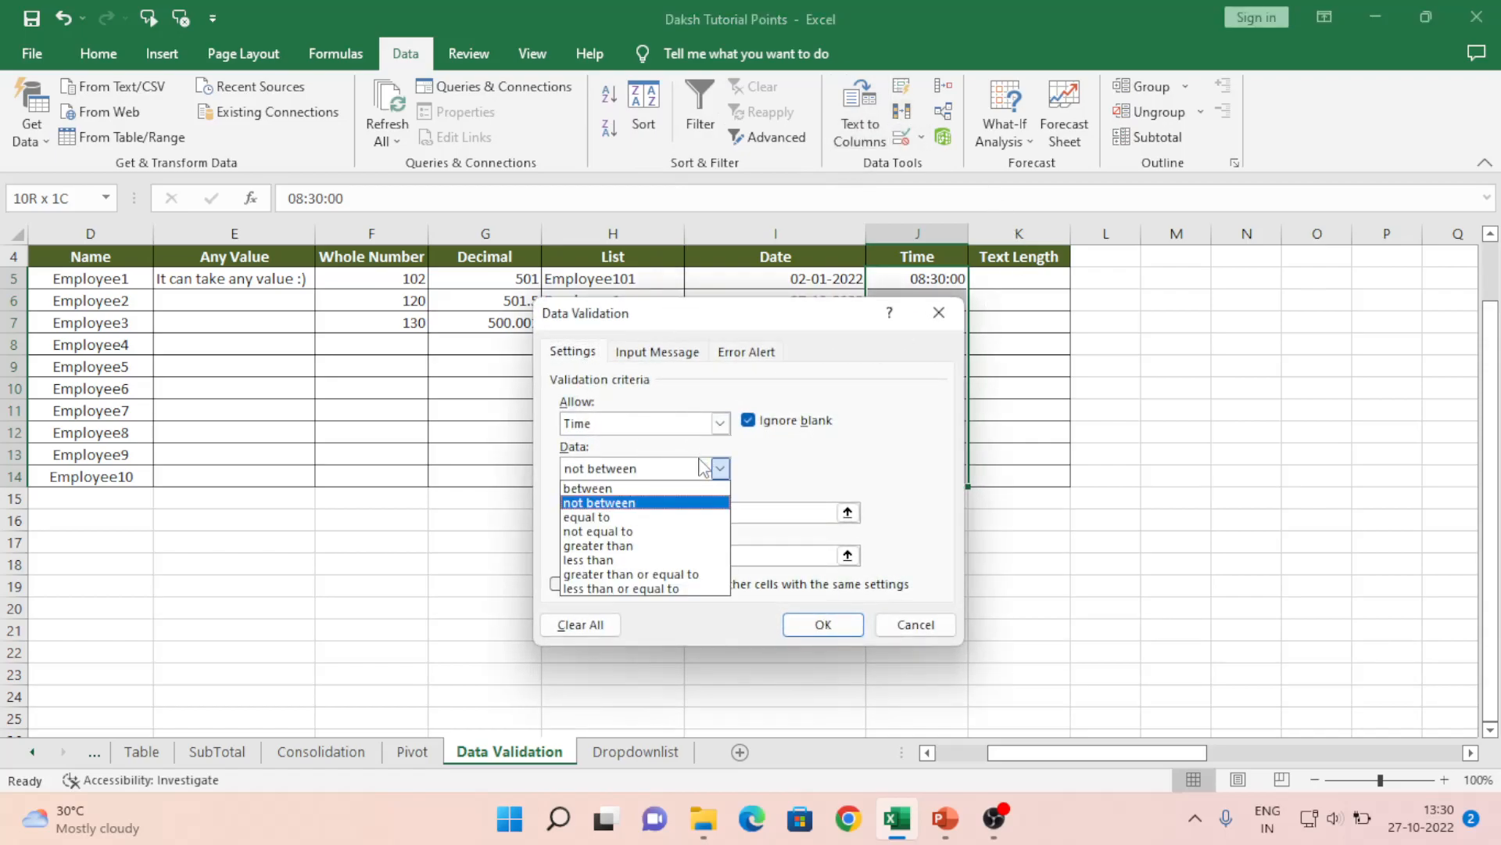
click(603, 519)
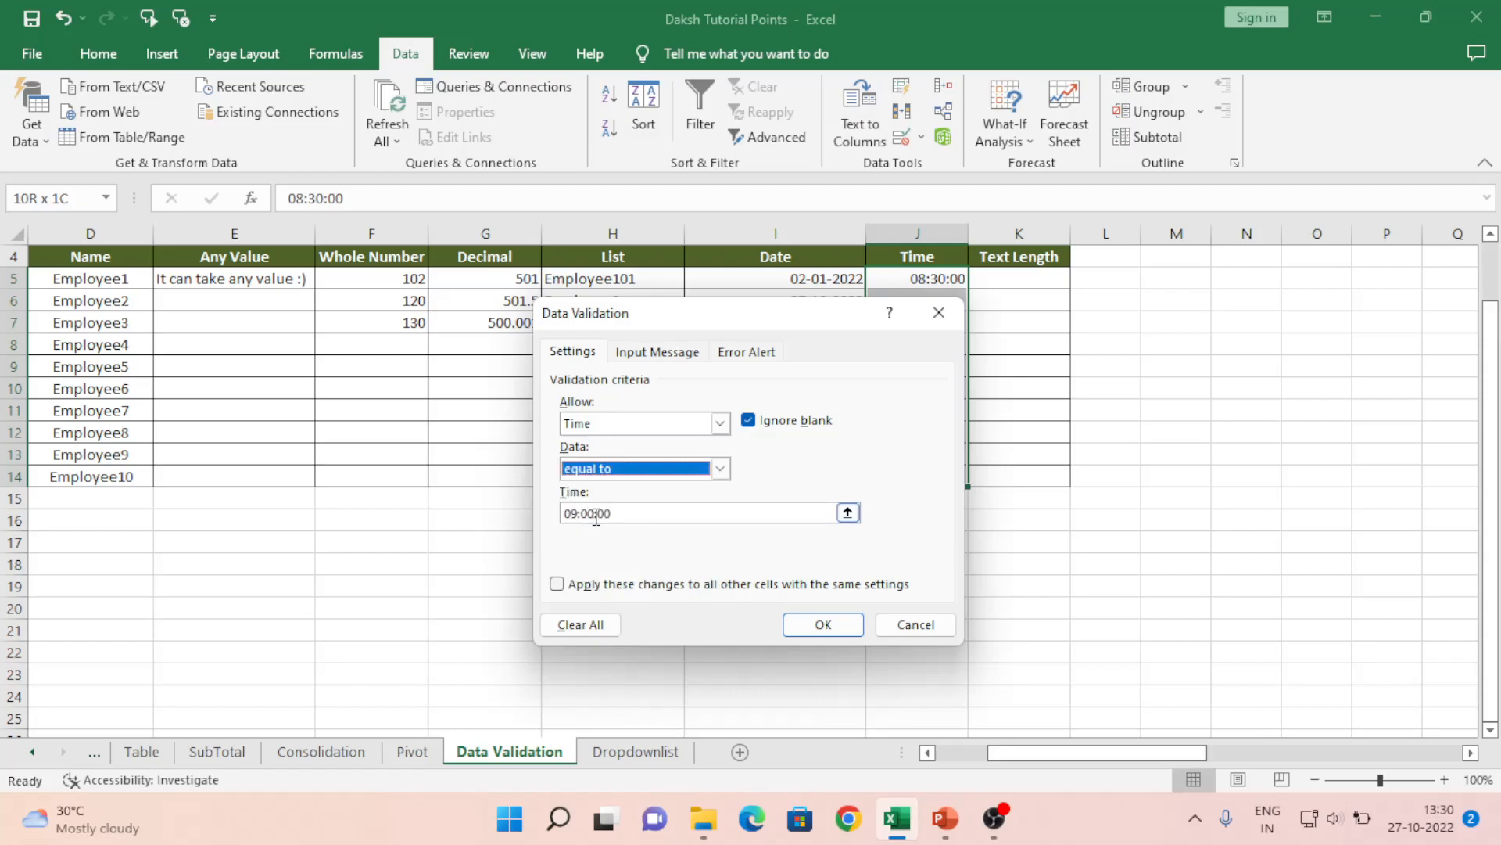
click(826, 625)
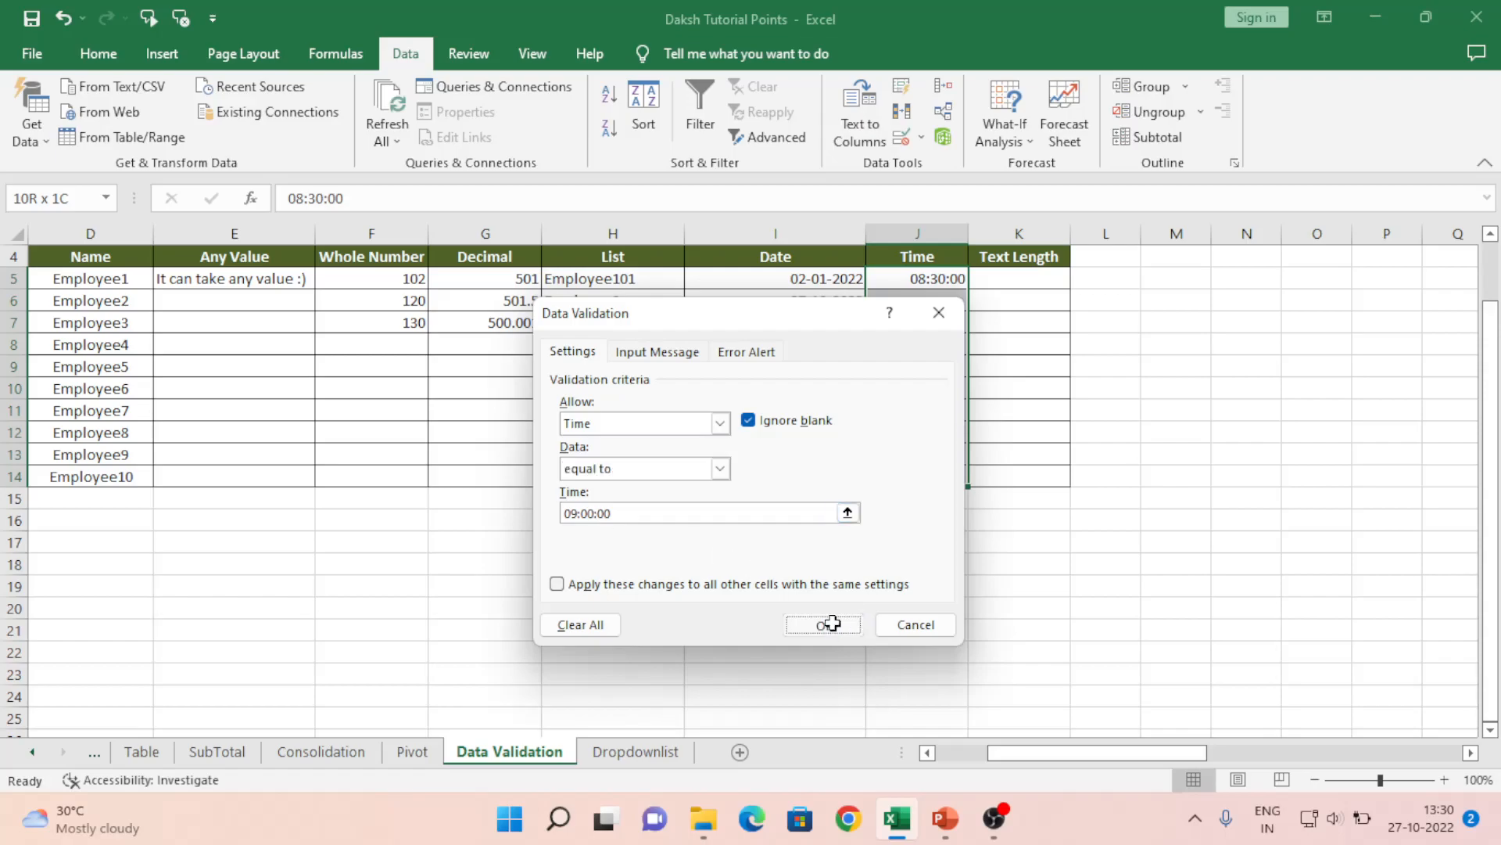
Try to enter the non-matching time 09:30:00 in J5, and cancel the entry
click(928, 279)
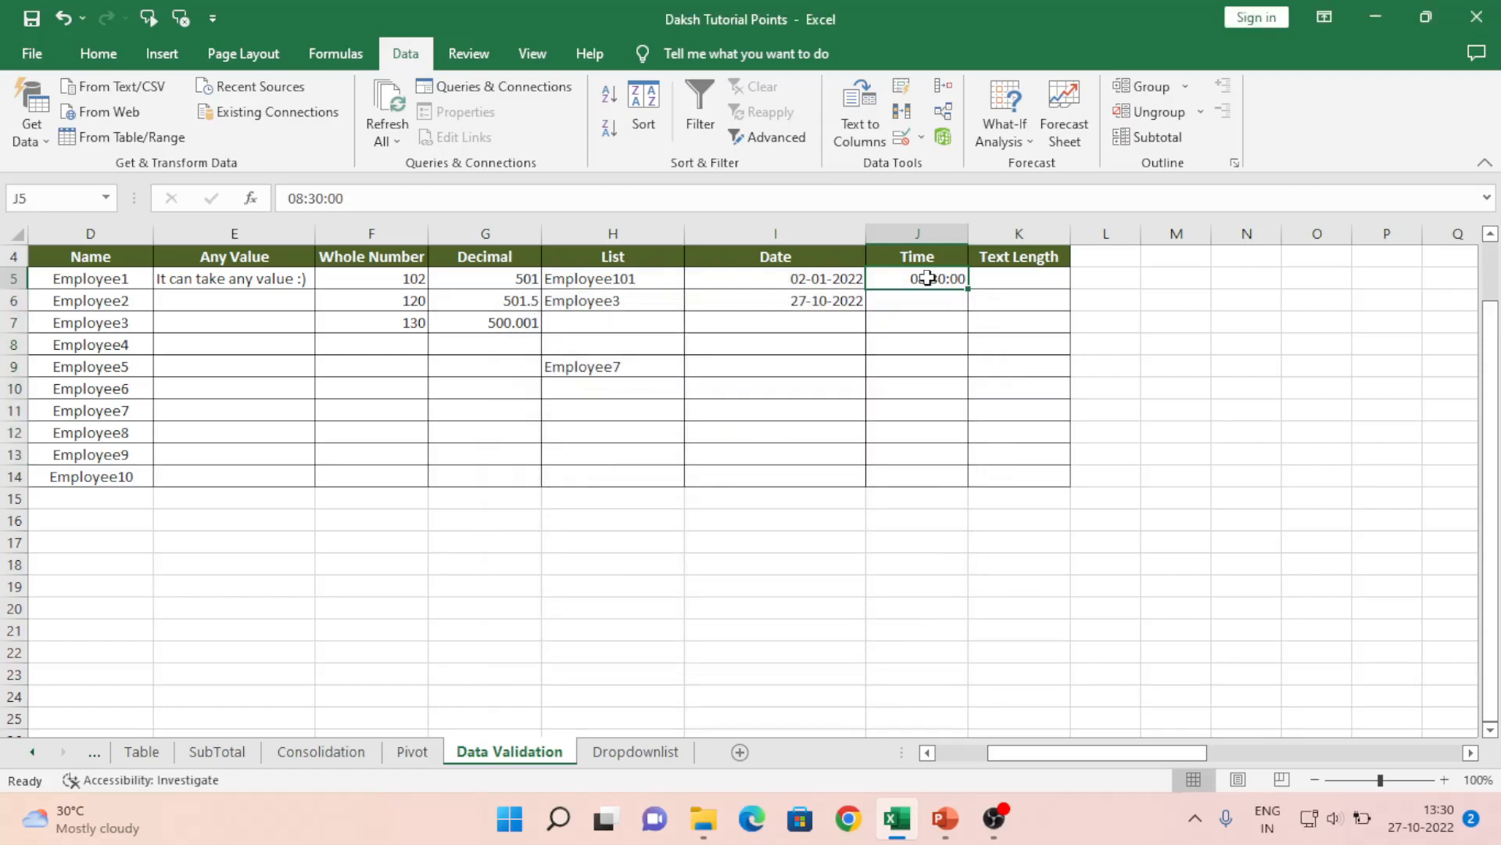
text(09:3)
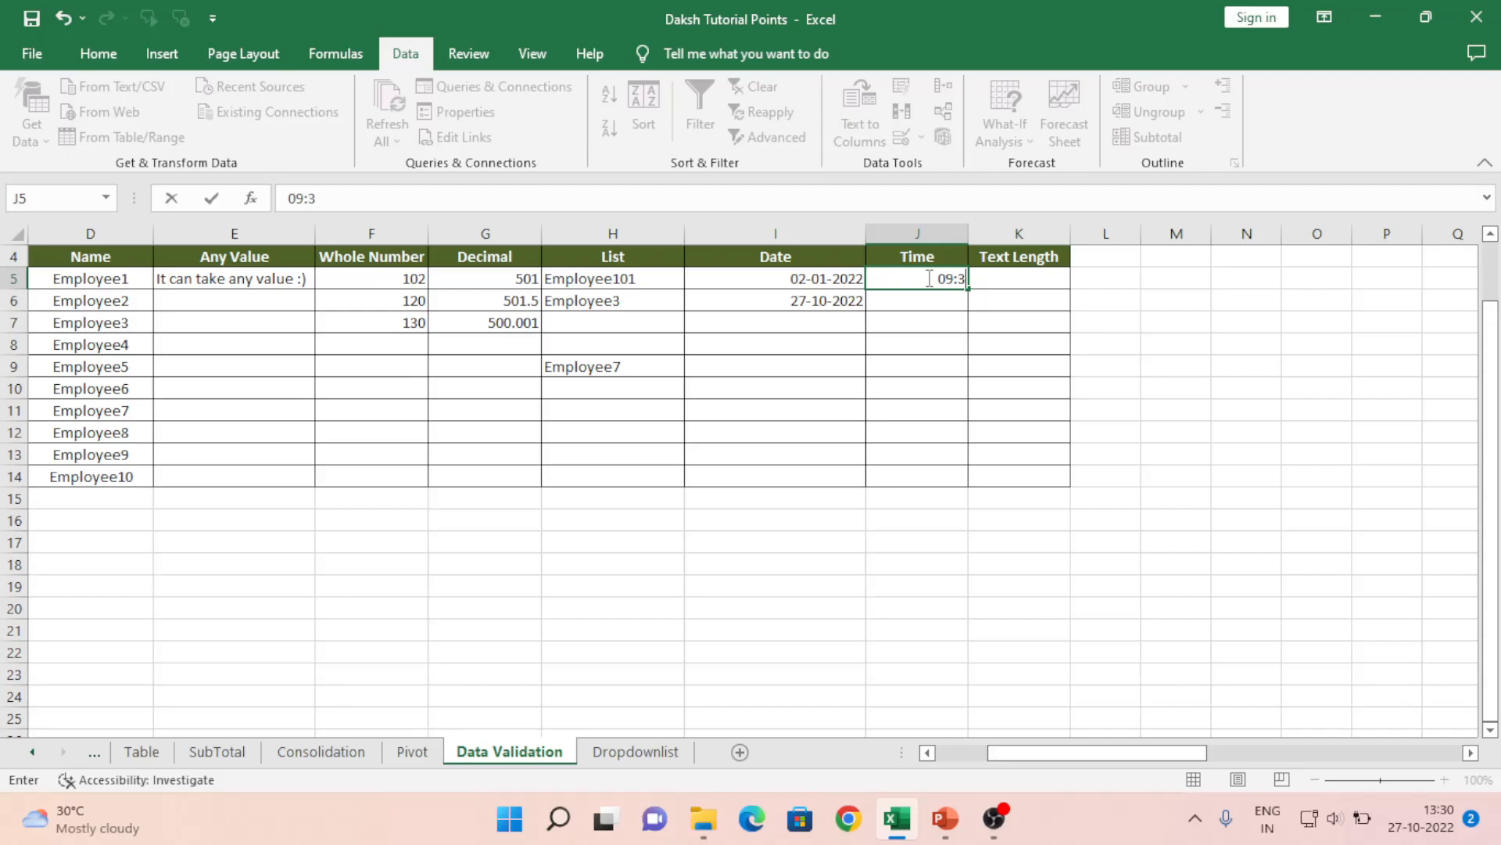
text(0:00)
key(Return)
key(Escape)
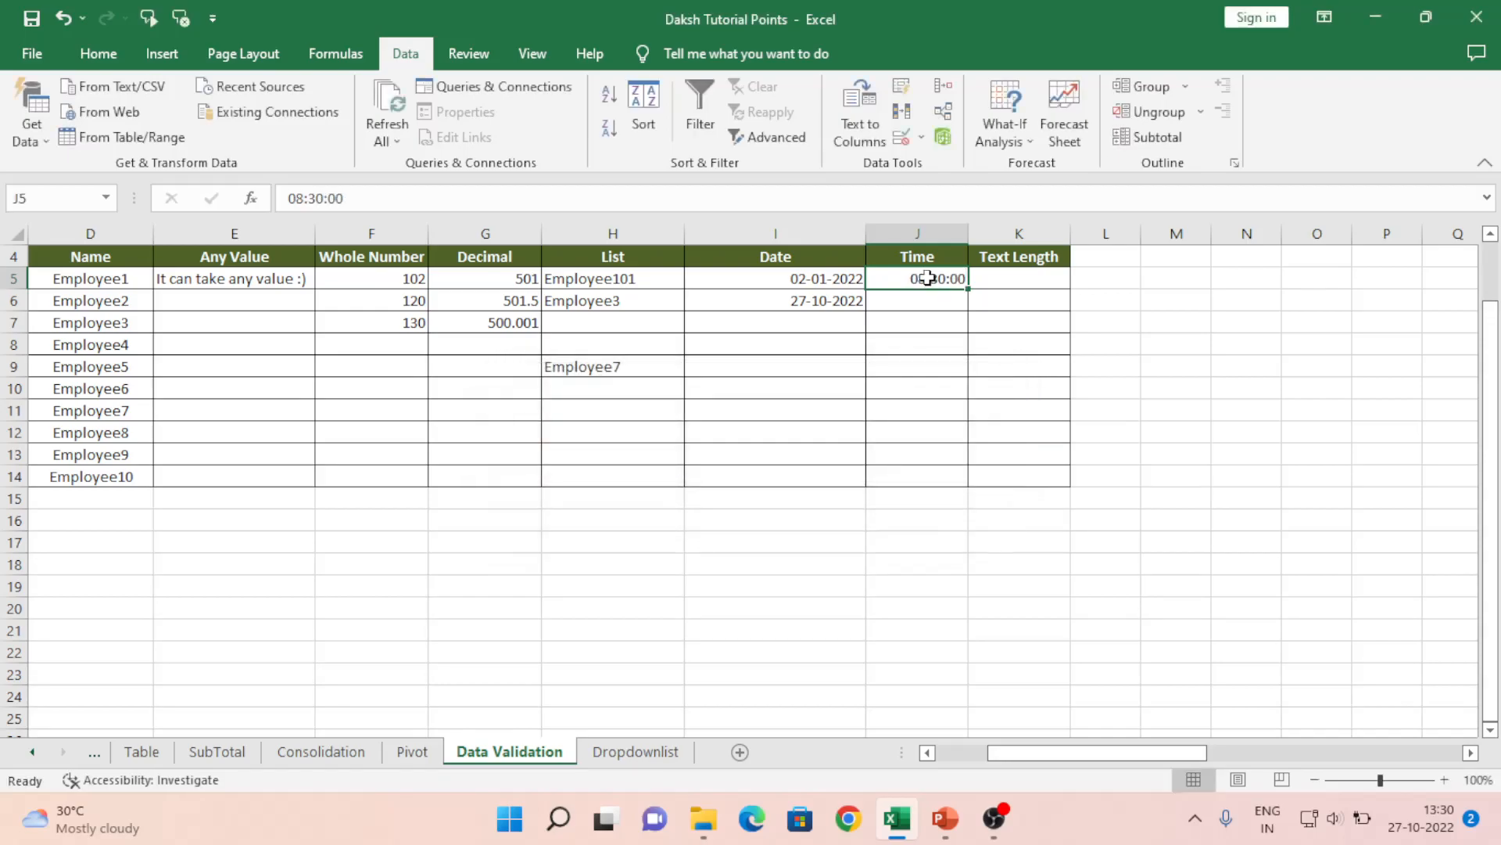
Enter the time 09:00:00 in J5 of the Time column
text(09:0)
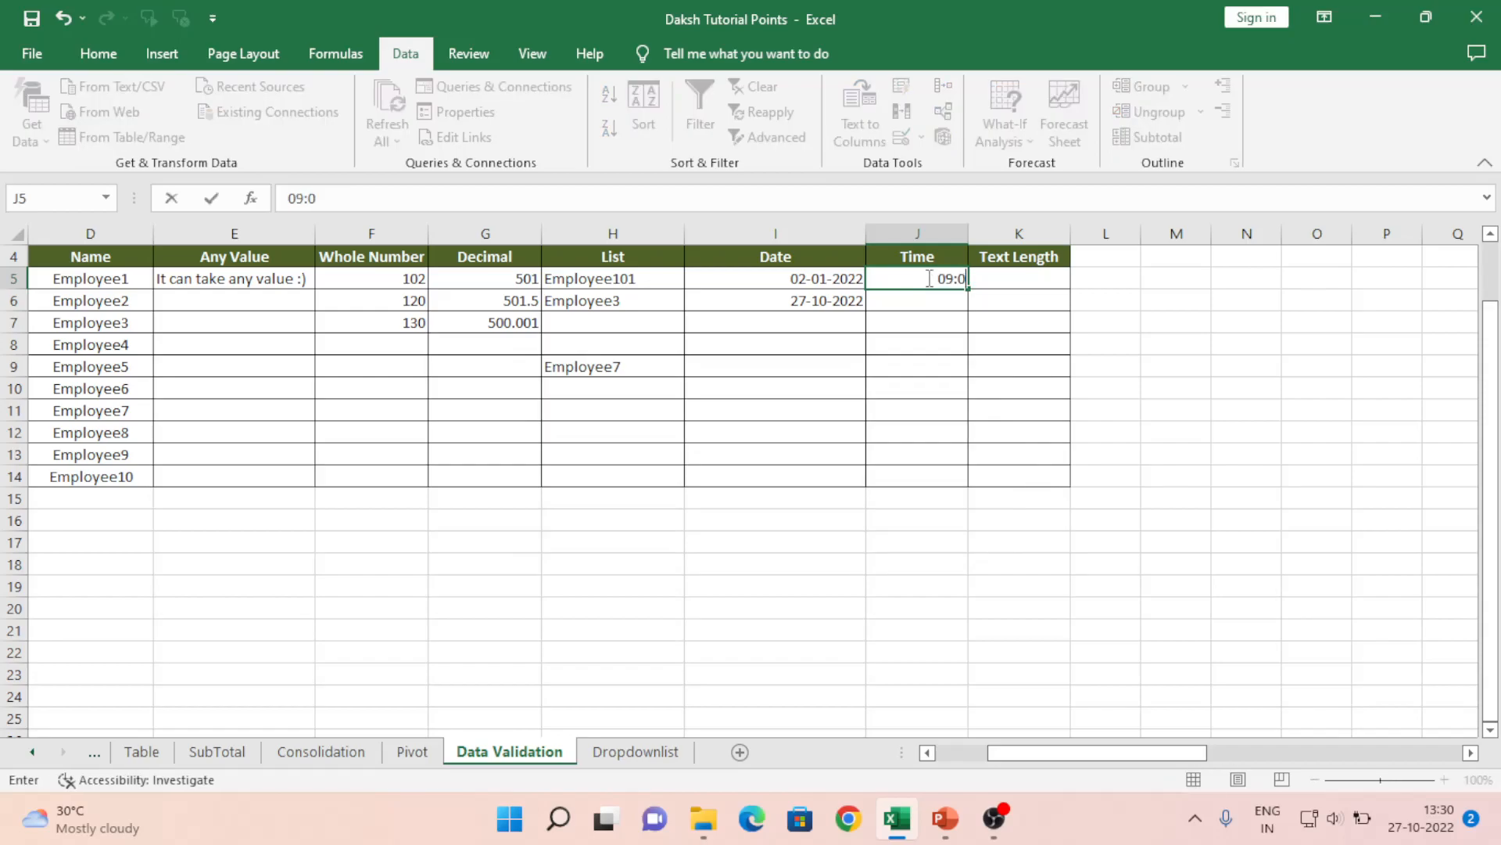
text(0:00)
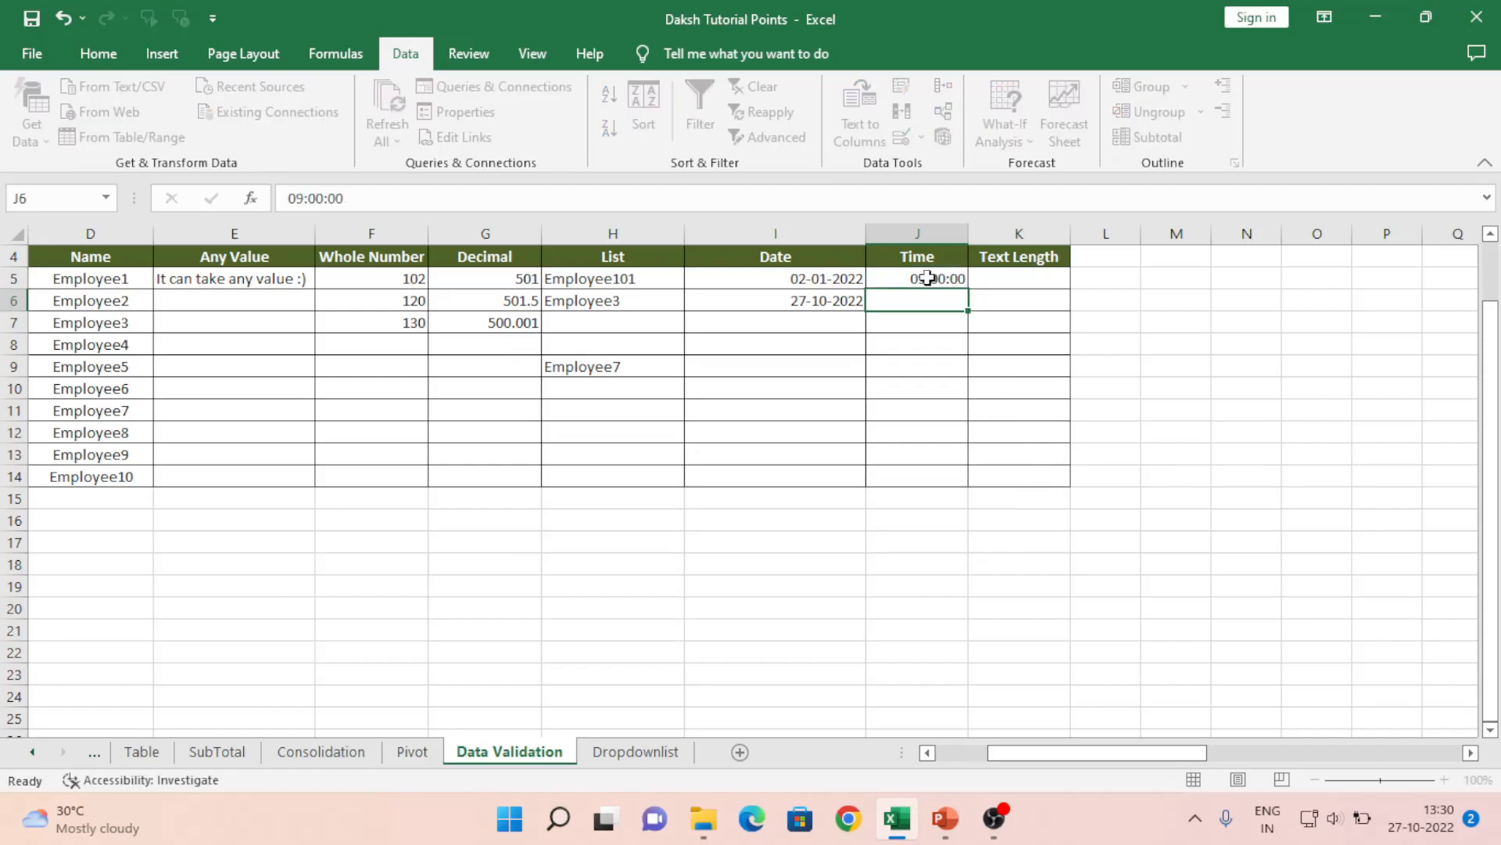
key(Return)
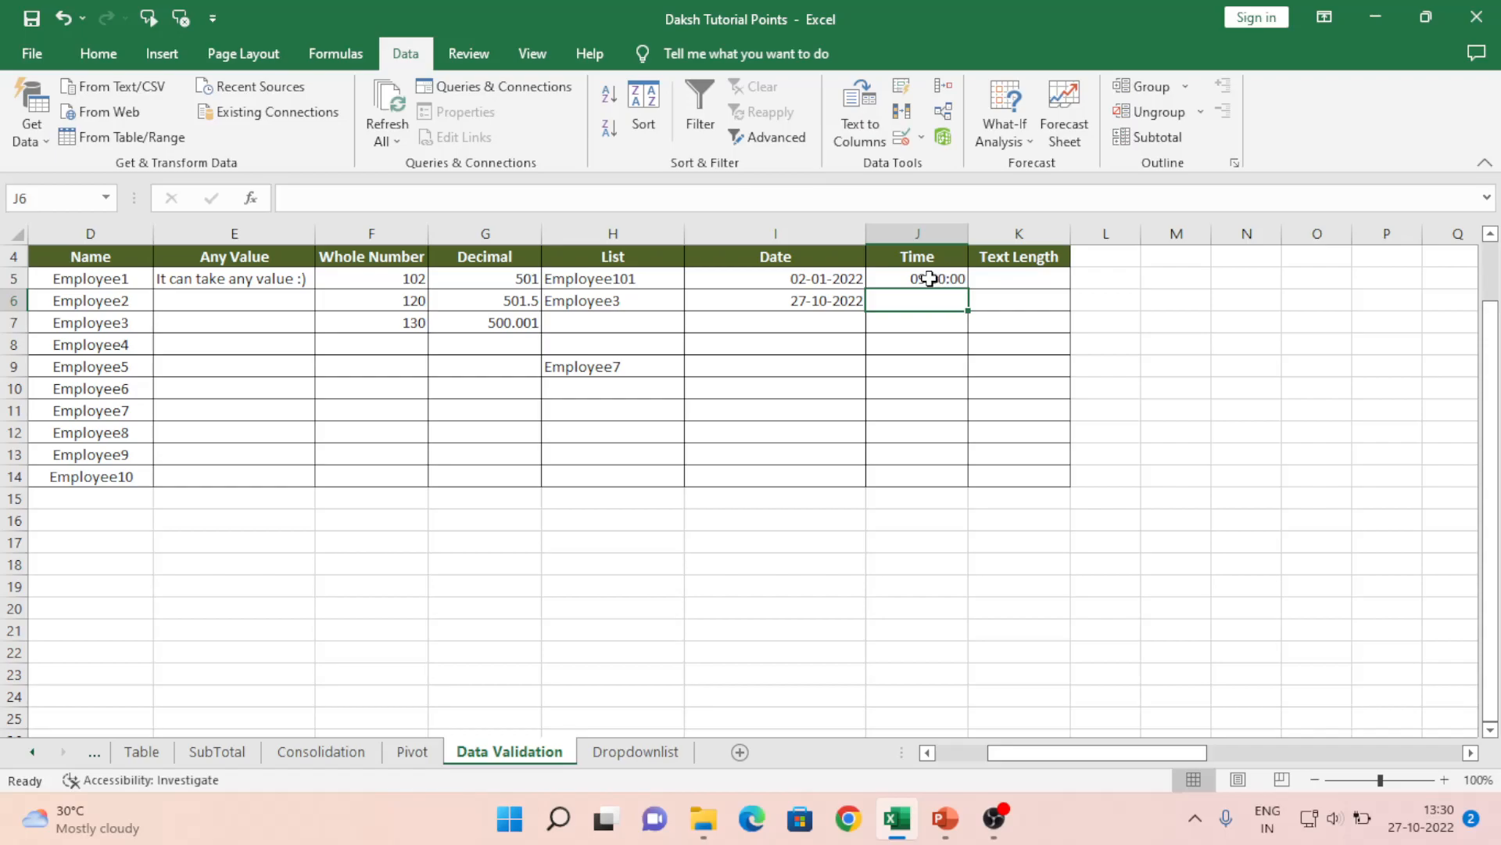
Open the data validation settings for K5 through K14 of the Text Length column and allow Text length
click(1026, 277)
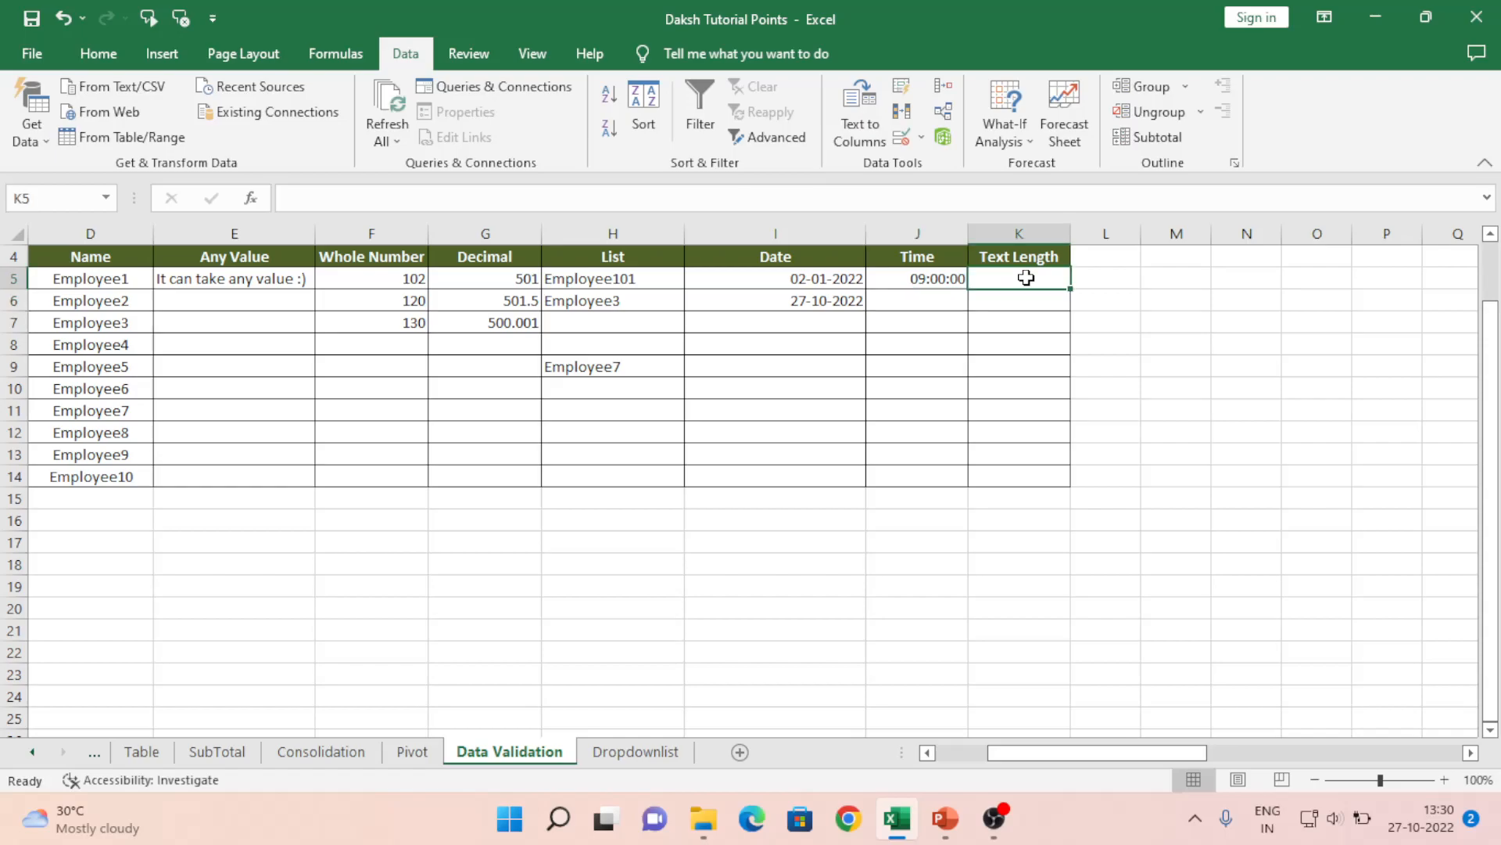
key(shift+Down)
key(shift+Down)
key(shift+Down)
key(shift+Down)
key(shift+Down)
key(shift+Down)
key(shift+Down)
key(shift+Down)
key(shift+Down)
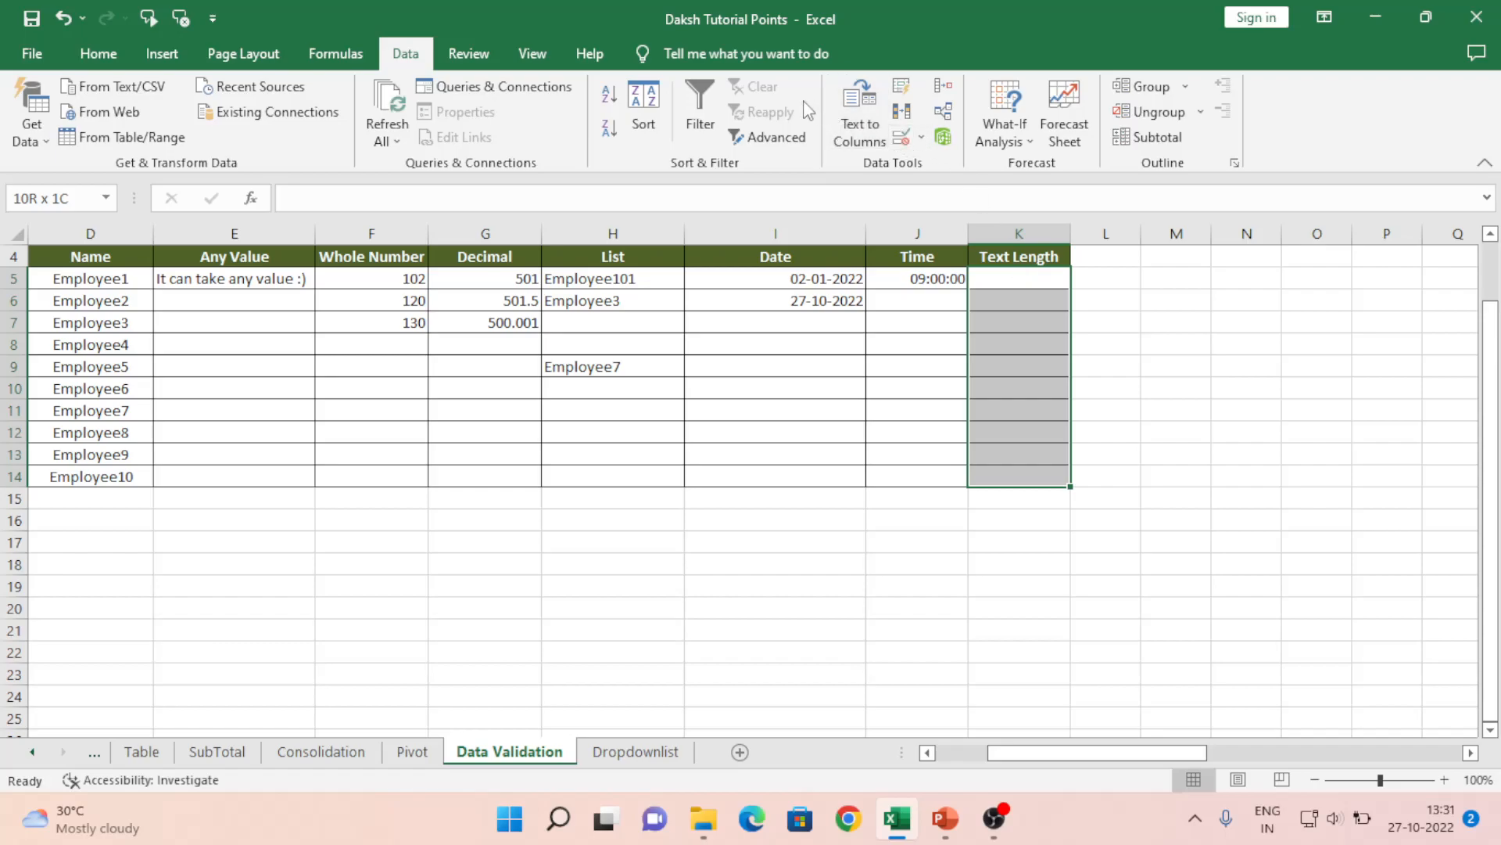
click(903, 139)
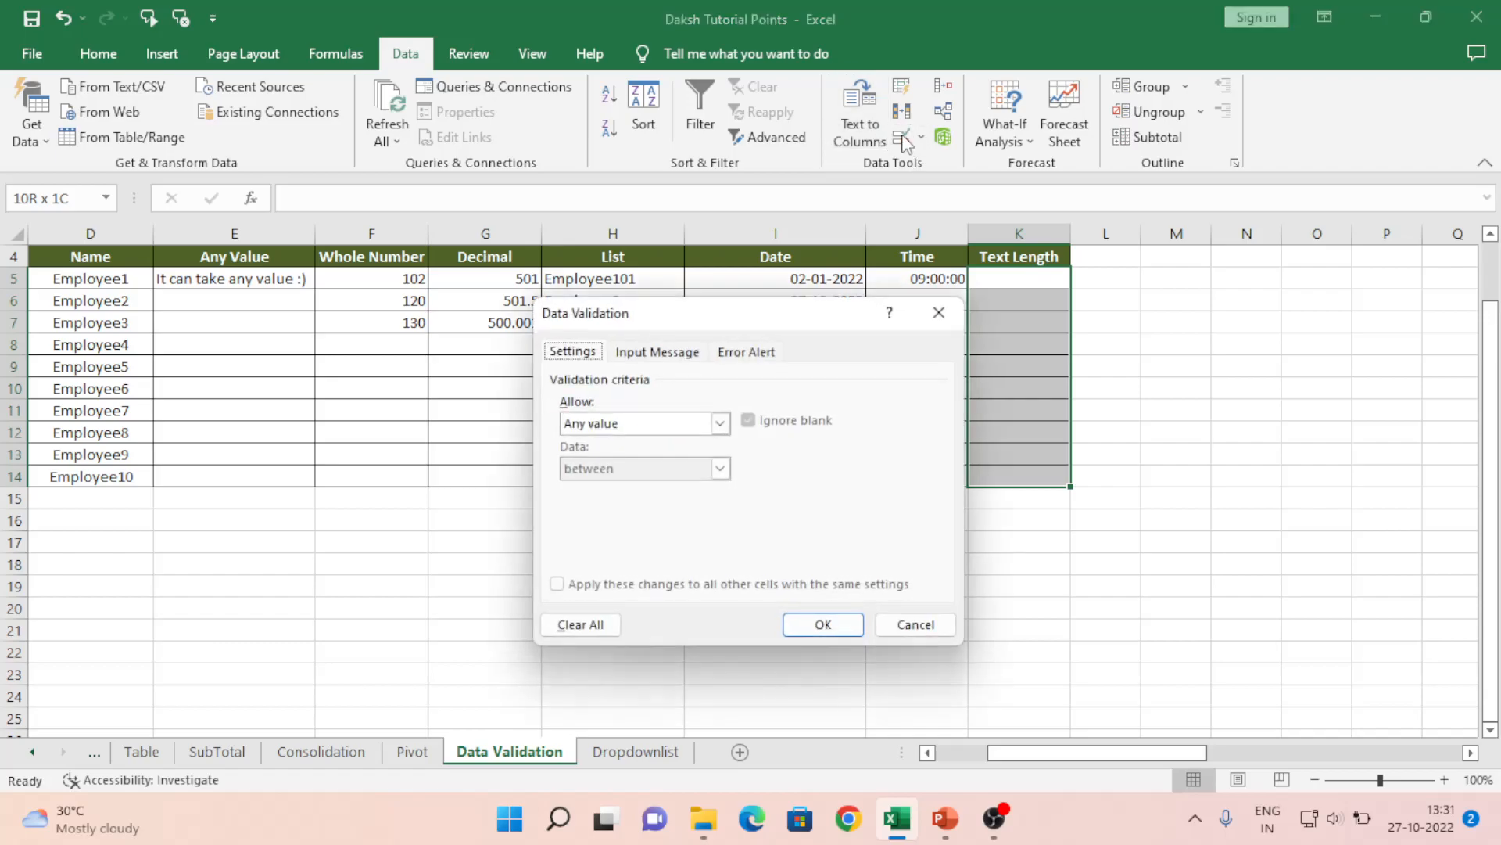
click(720, 423)
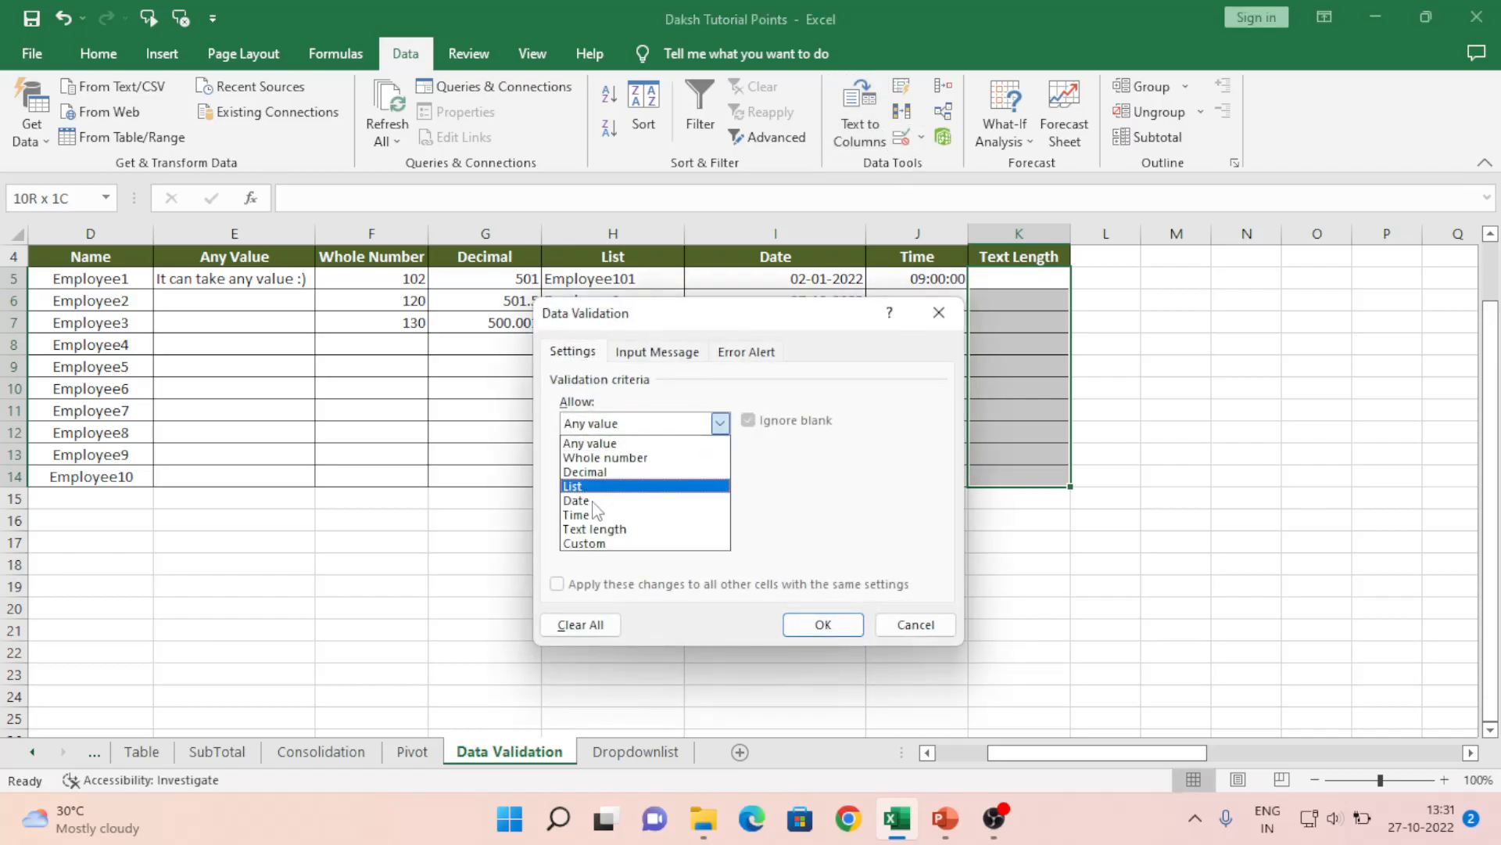
click(595, 532)
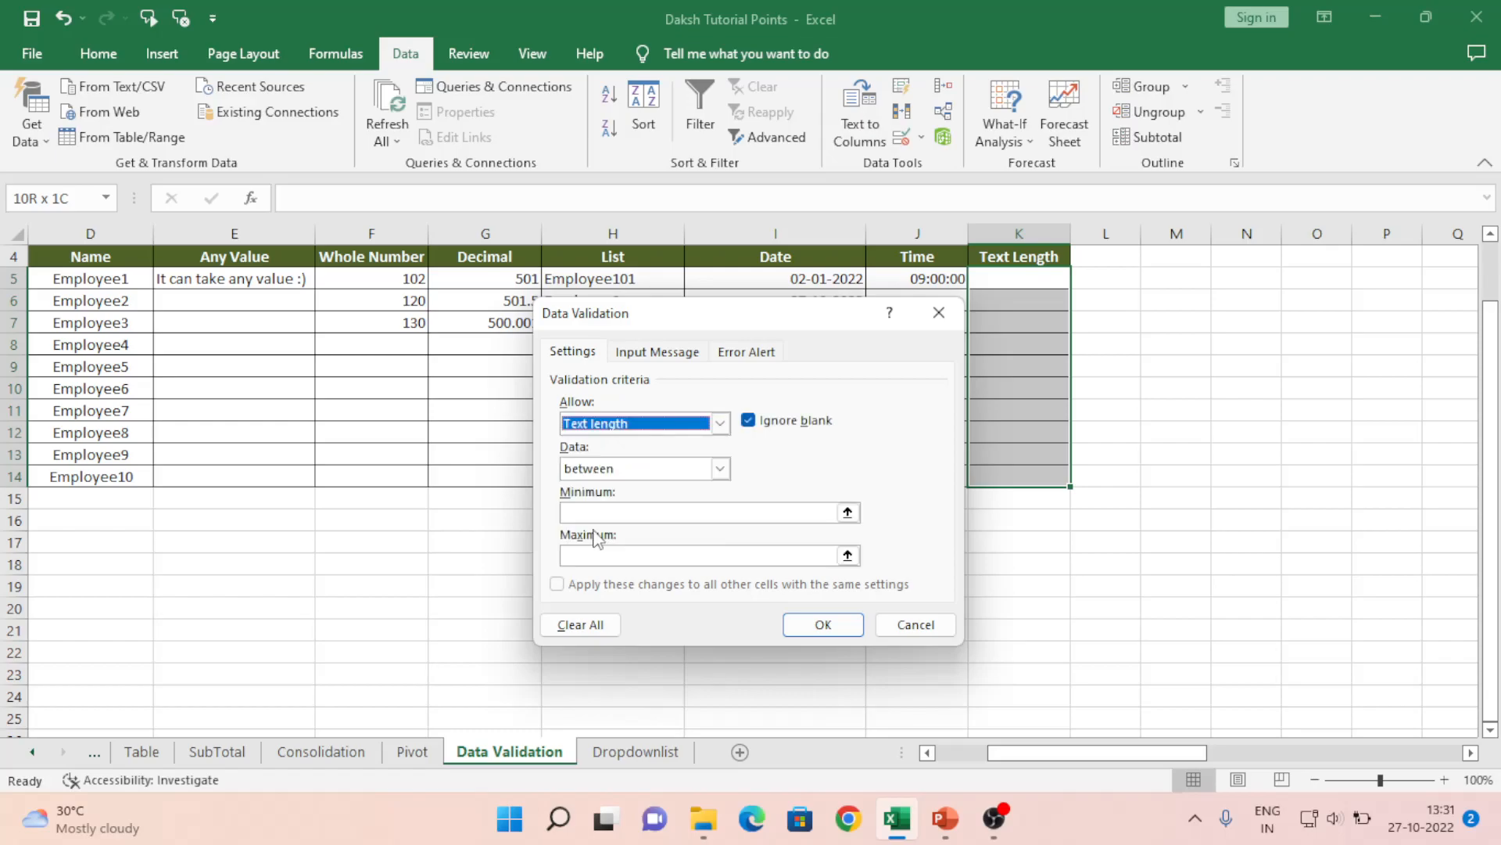
Restrict the text length to between a minimum of 4 and a maximum of 8, and apply the rule
click(614, 470)
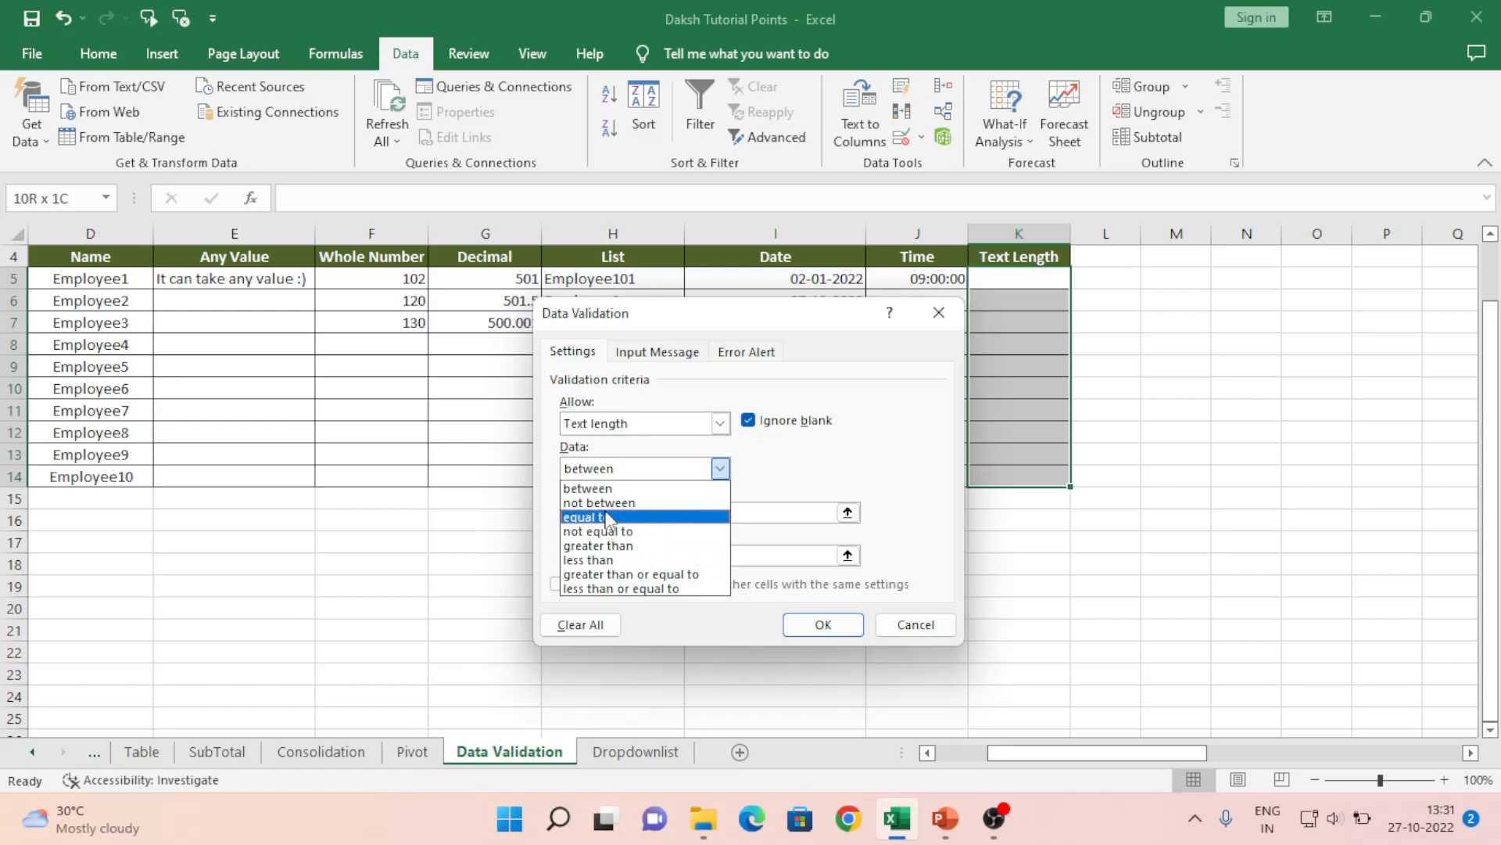
click(599, 490)
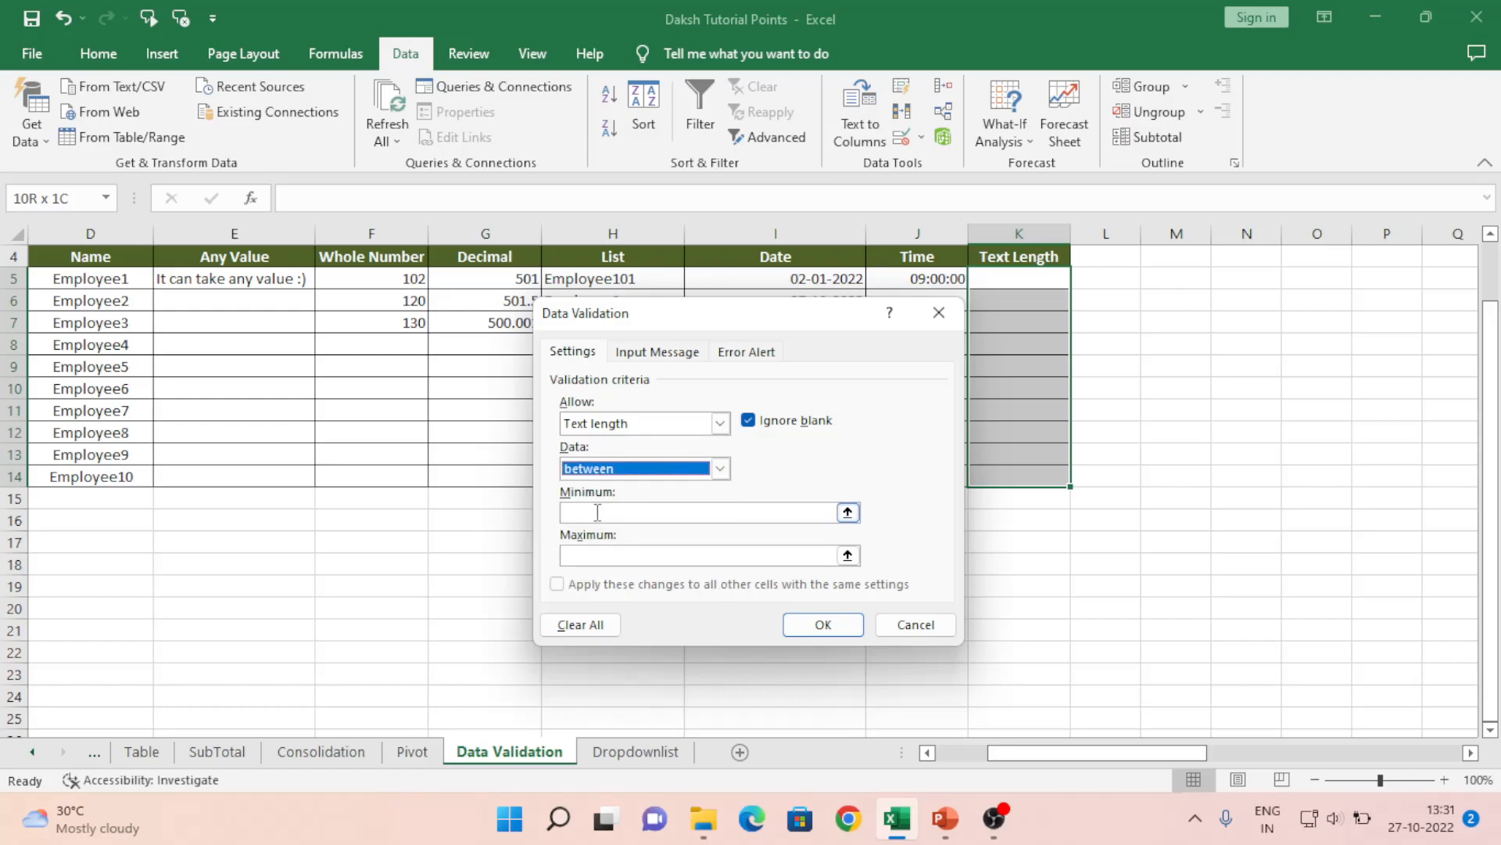
click(597, 511)
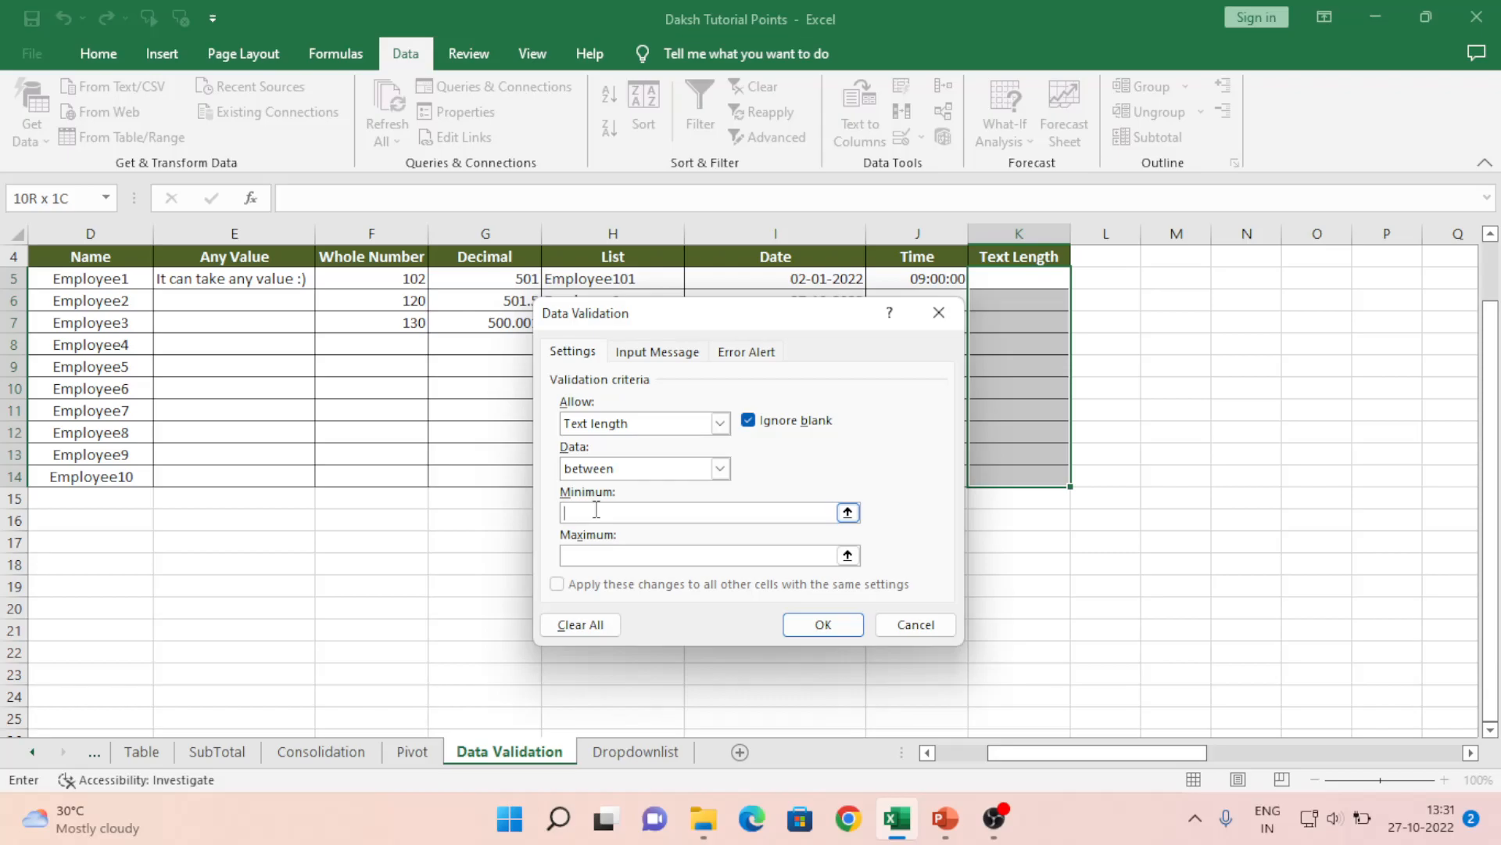
text(4)
click(576, 553)
text(8)
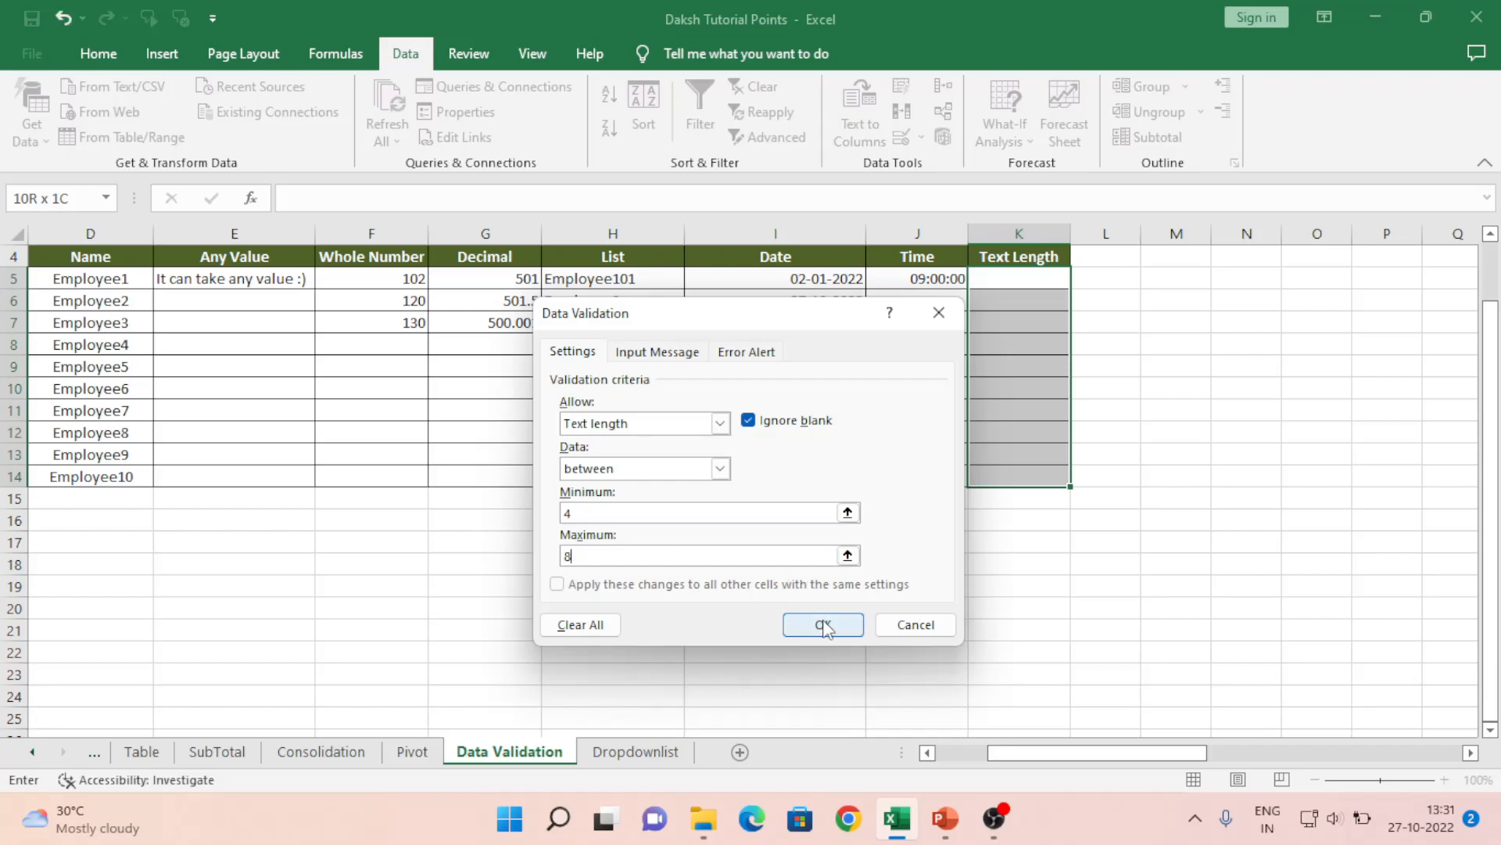
click(824, 625)
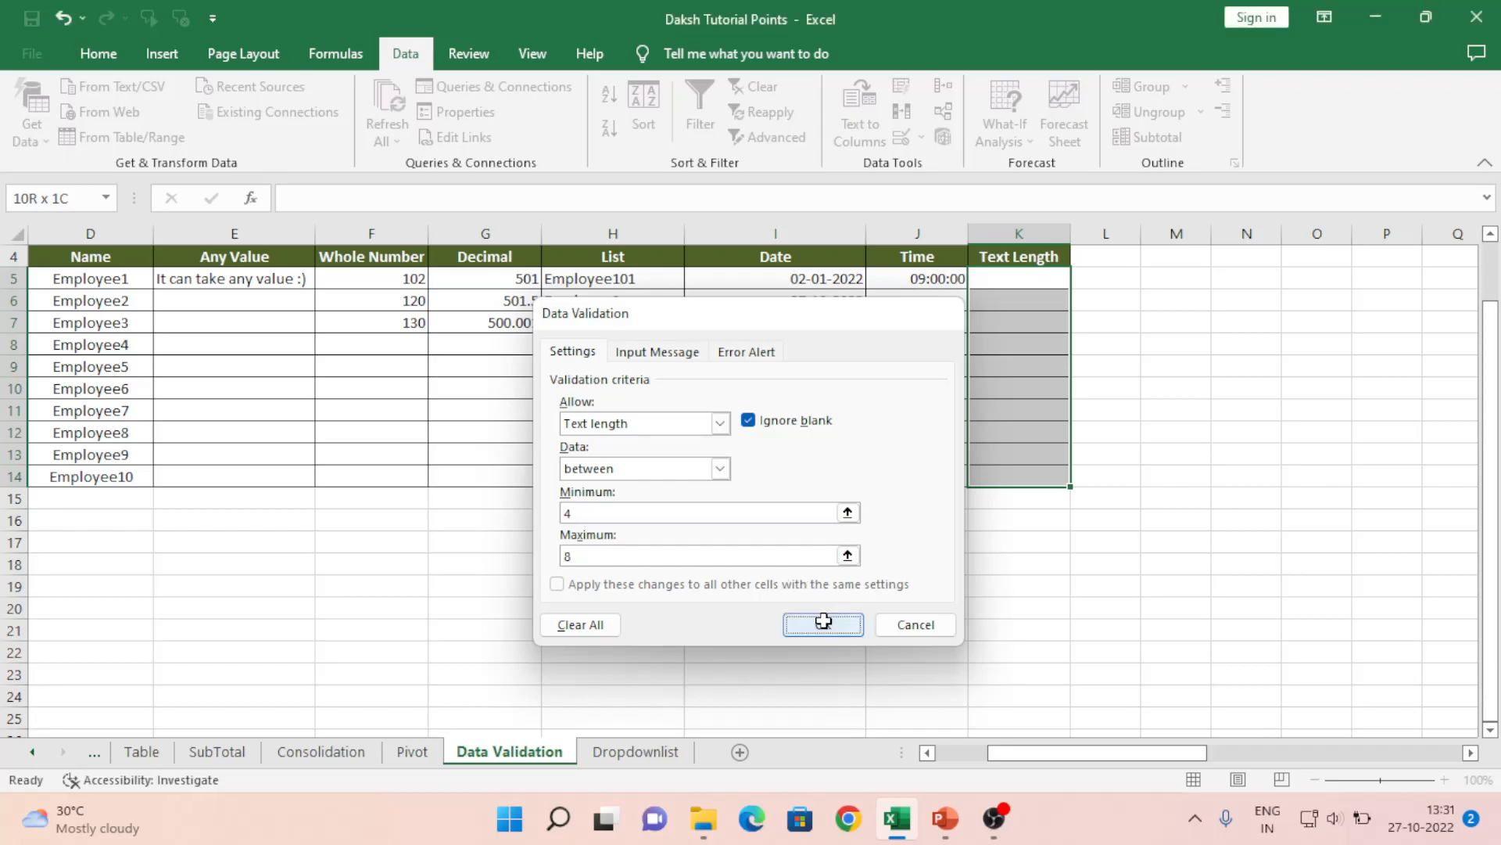
Try to enter the three-character text ABC in K5 of the Text Length column, and cancel the entry
click(998, 276)
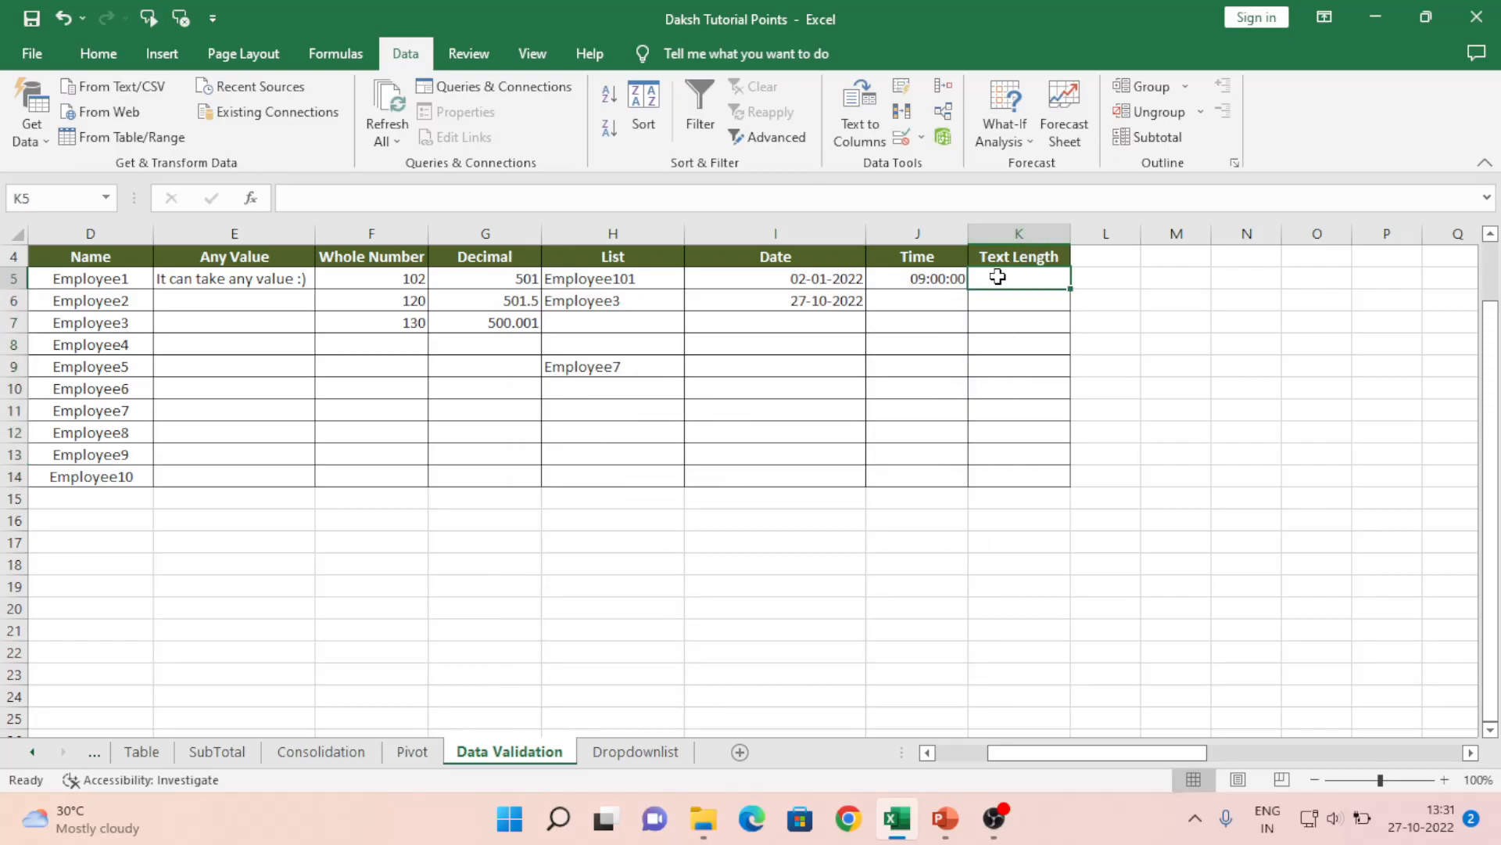
text(ABC)
key(Return)
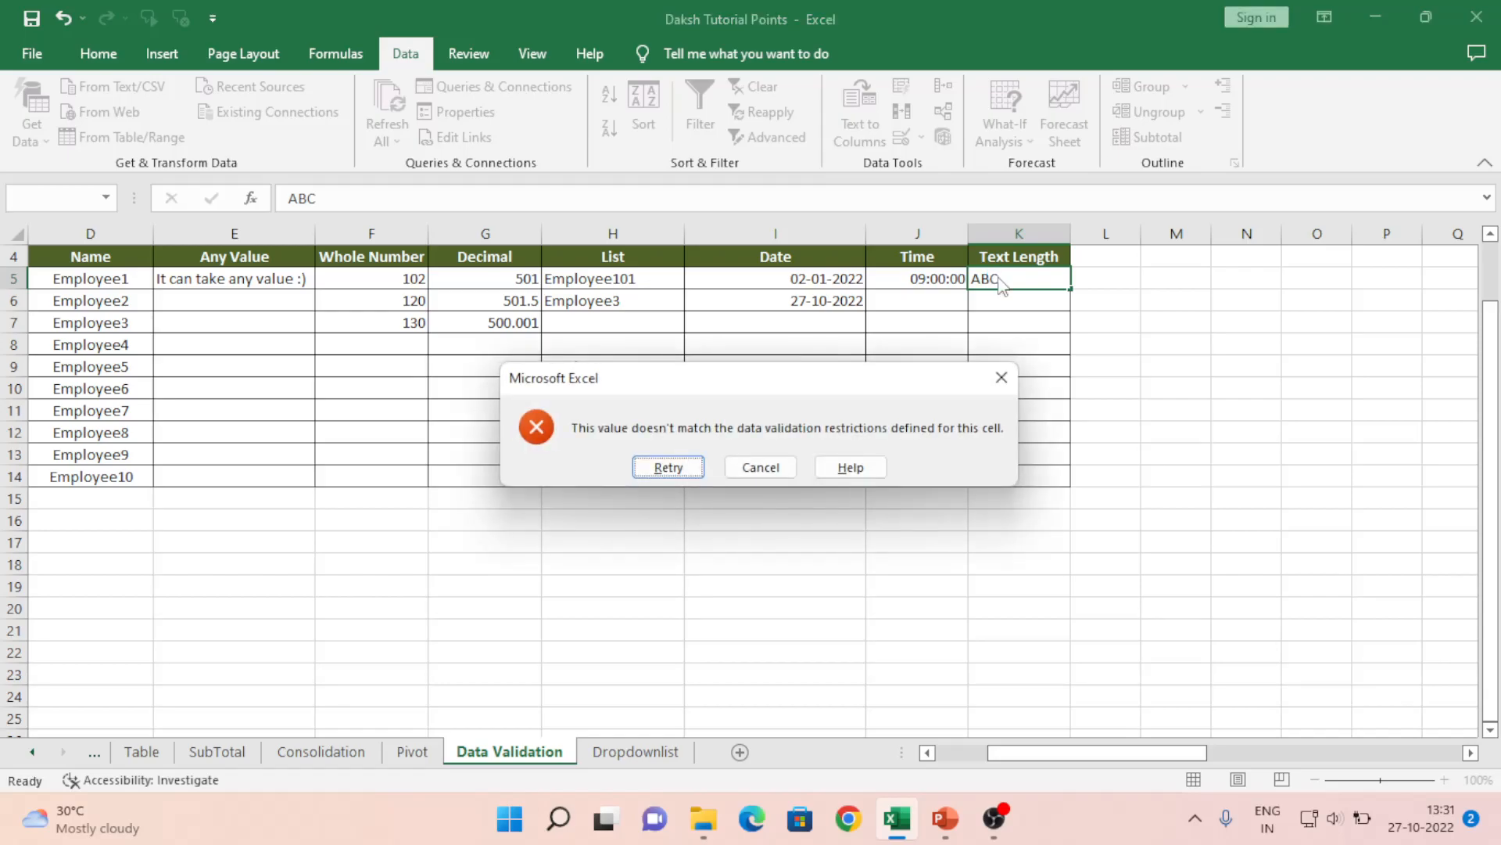
key(Escape)
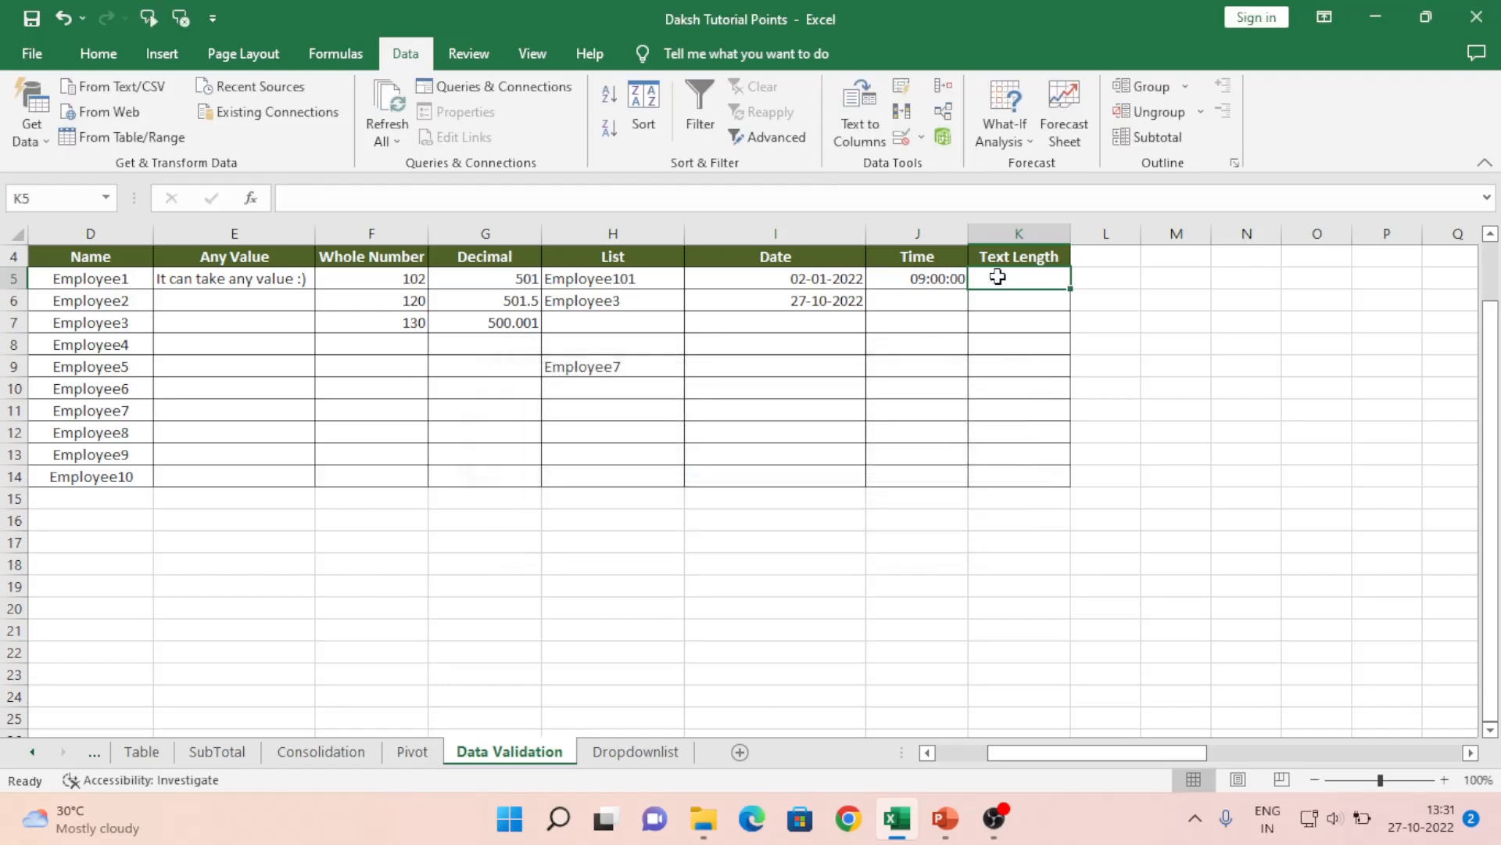
Enter ABCD in K5 of the Text Length column, and replace it with ABCDEFGH
text(ABCD)
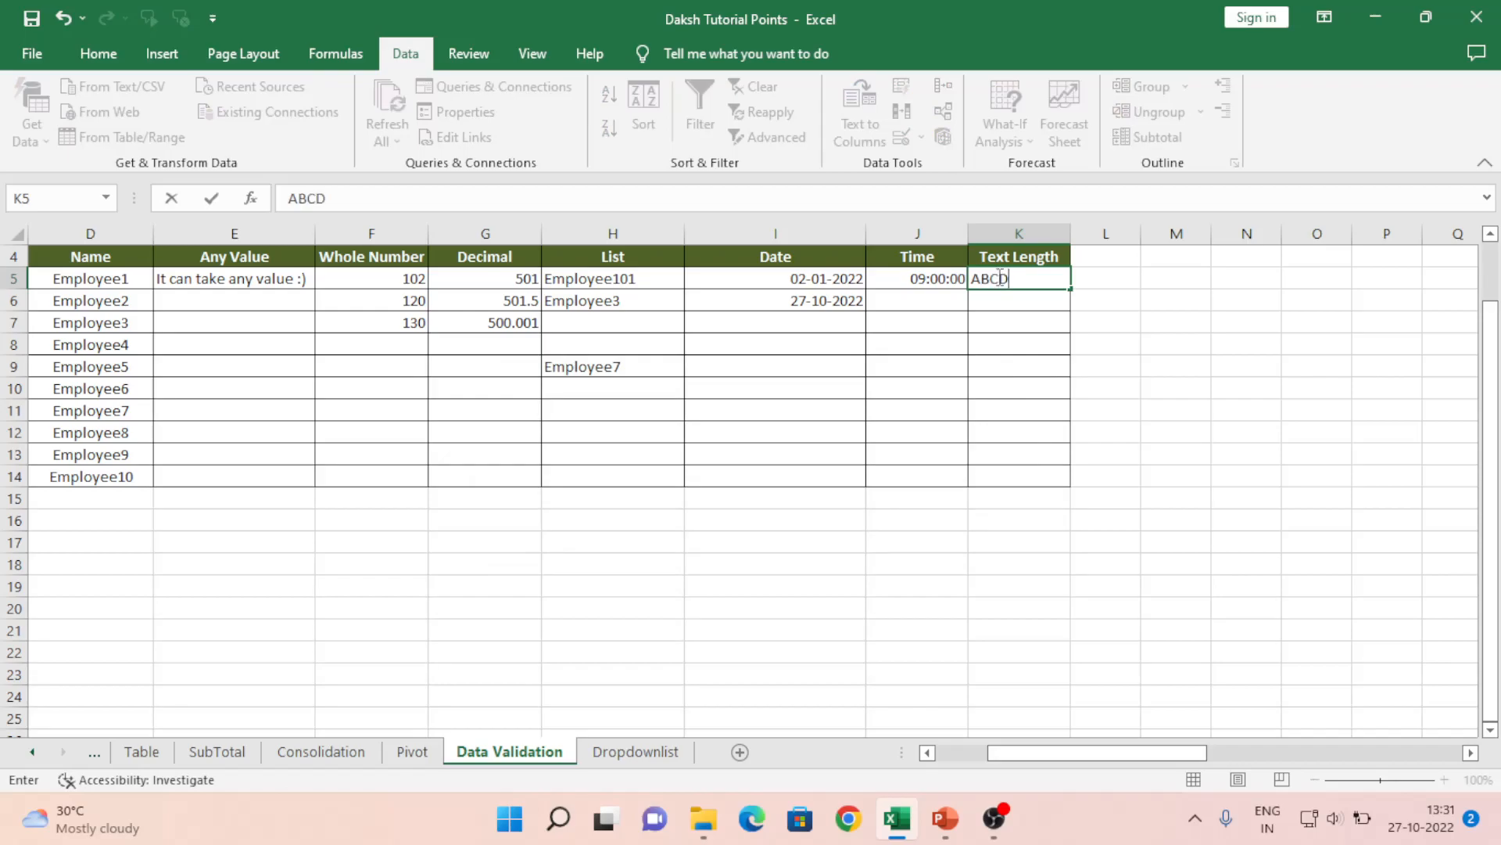
key(Return)
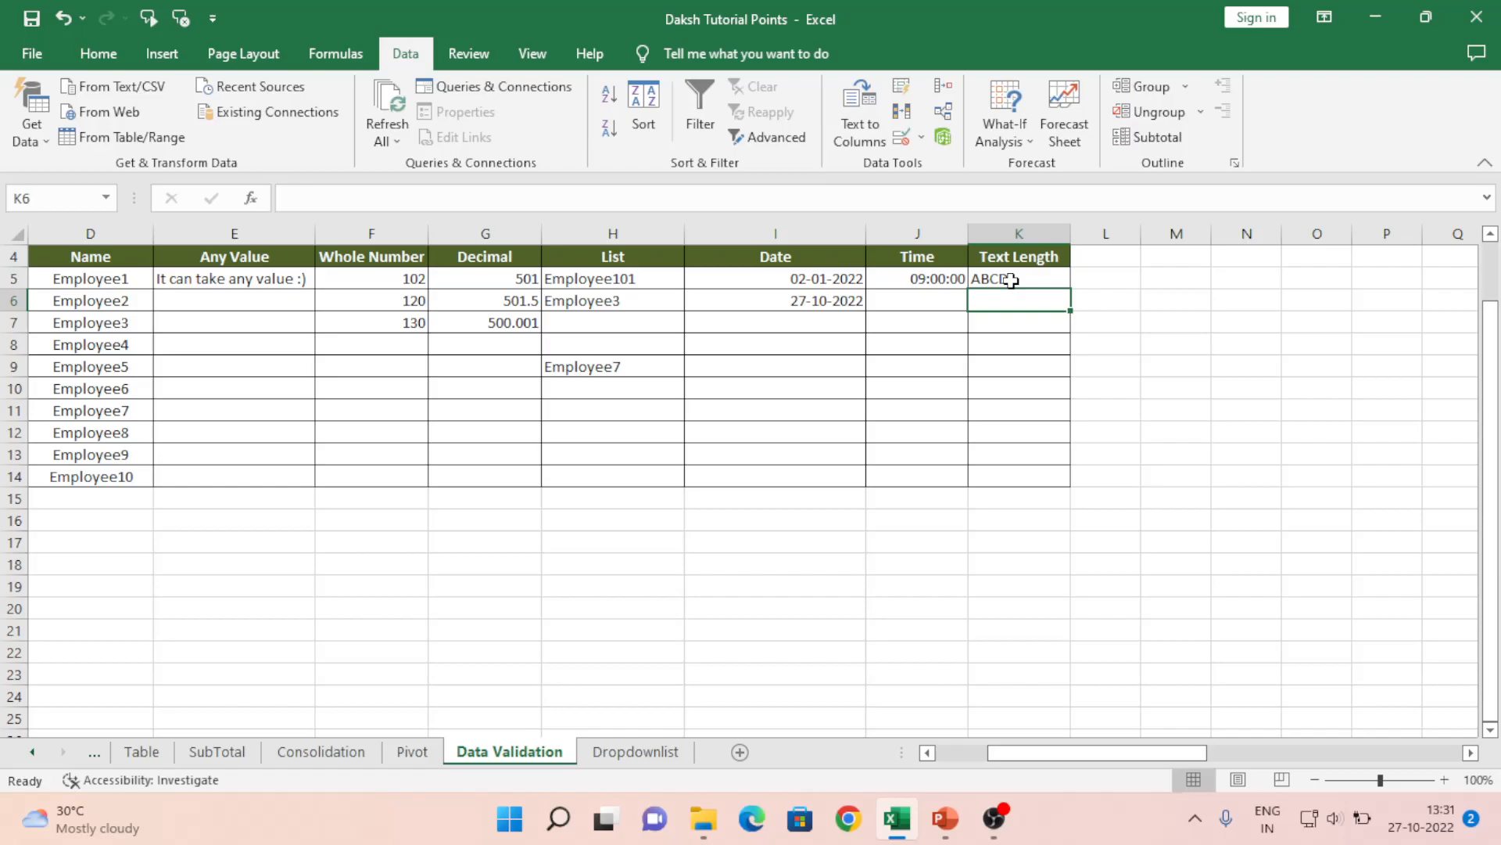
click(1011, 280)
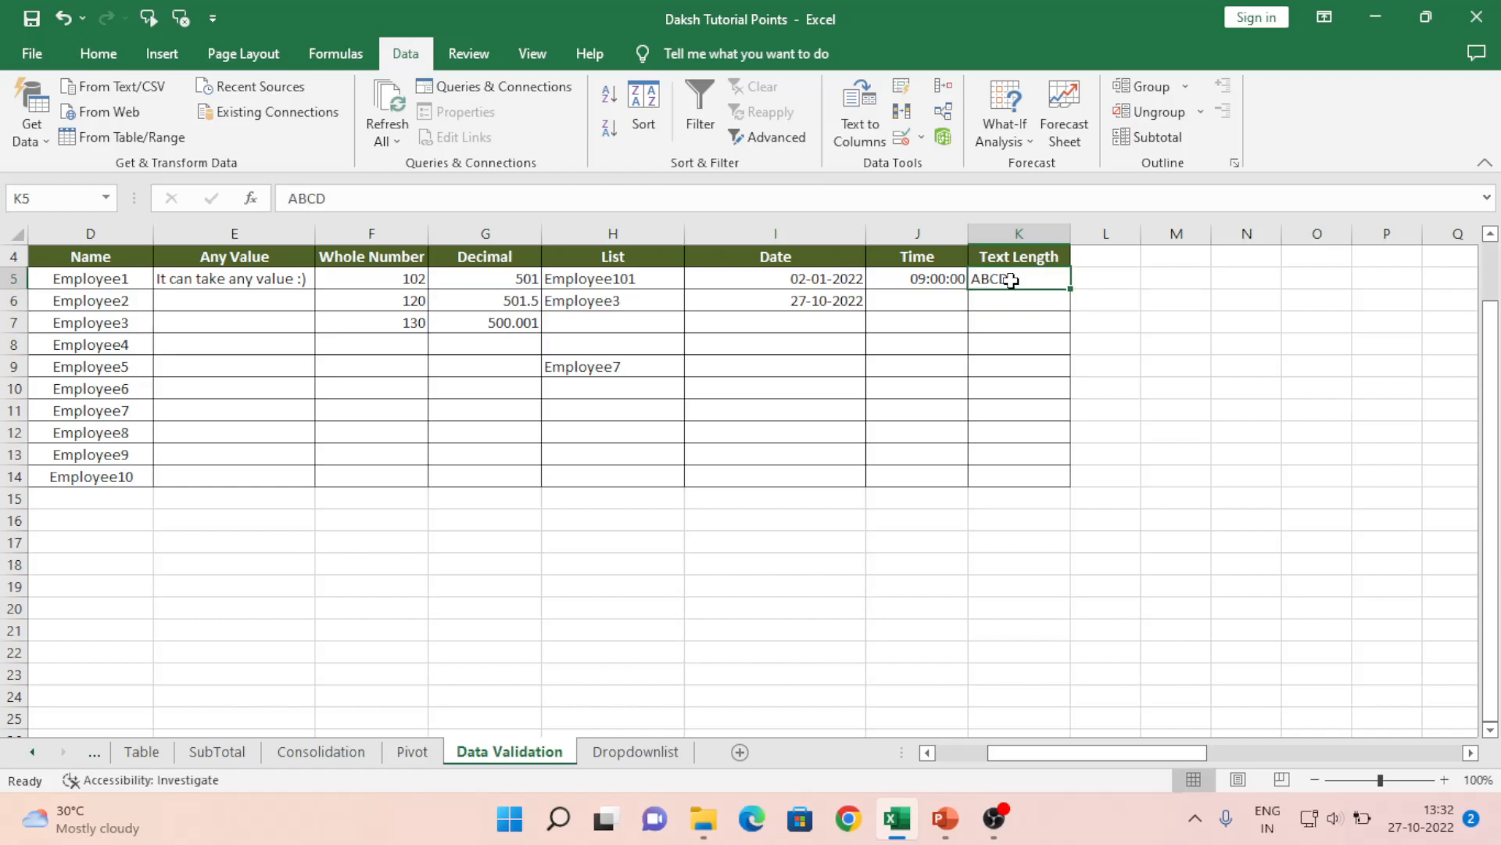
text(ABCDEF)
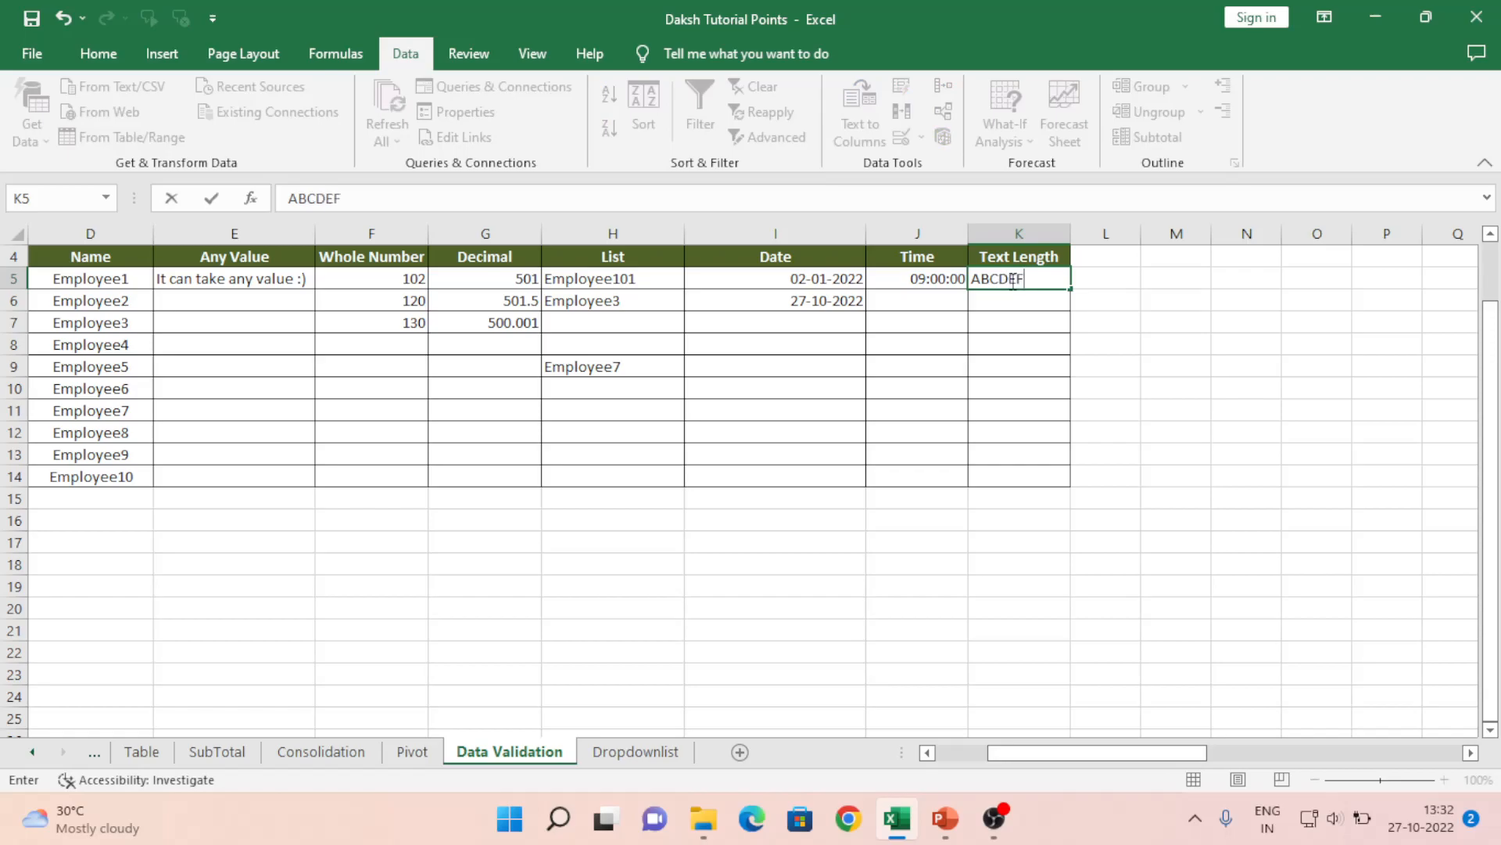
text(GH)
key(Return)
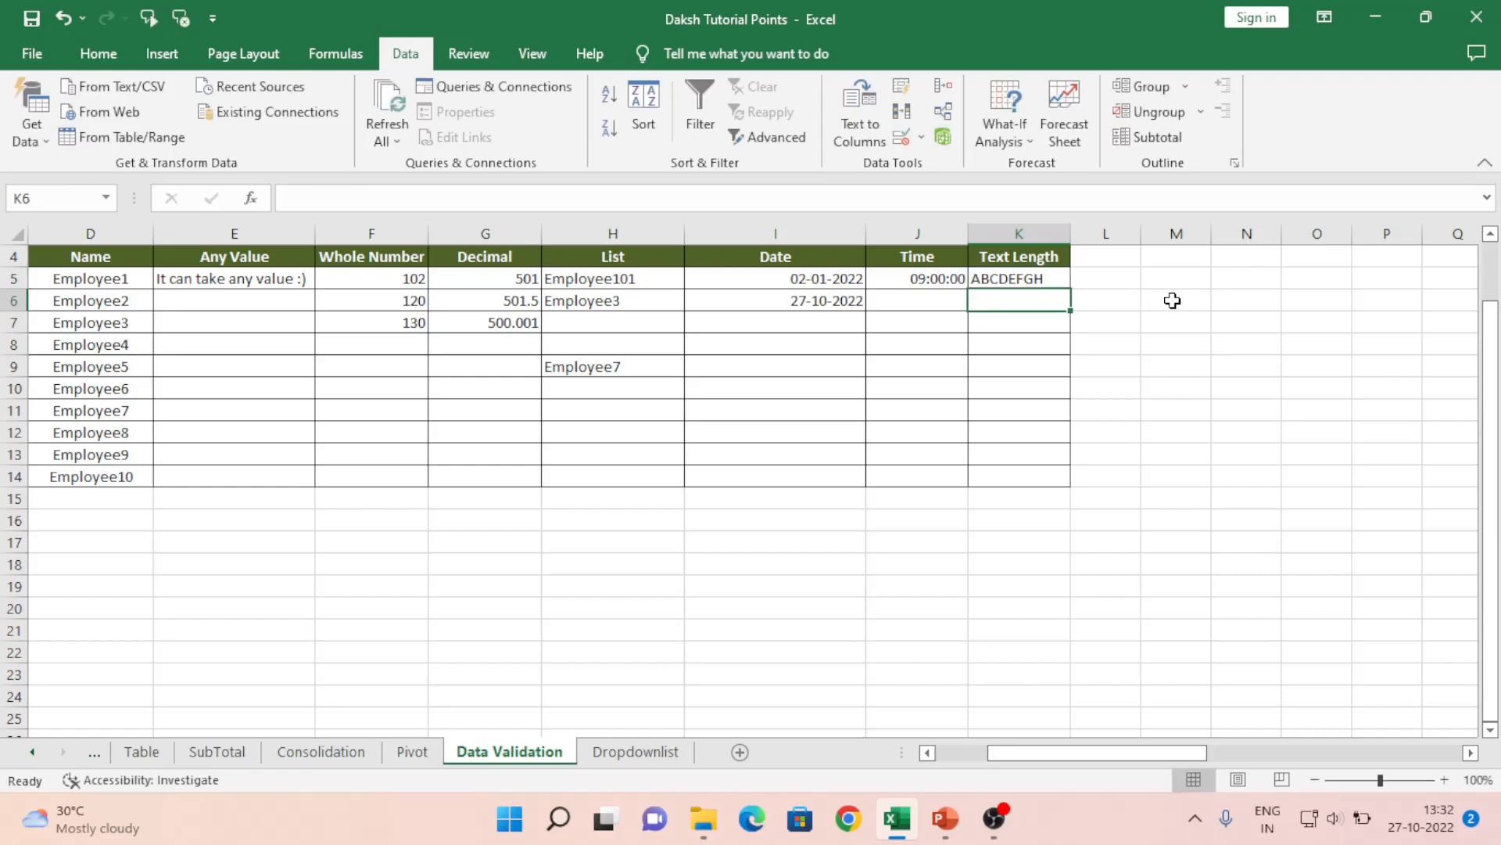
Try to extend the text in K5 to ABCDEFGHI, and cancel the edit
key(Up)
key(F2)
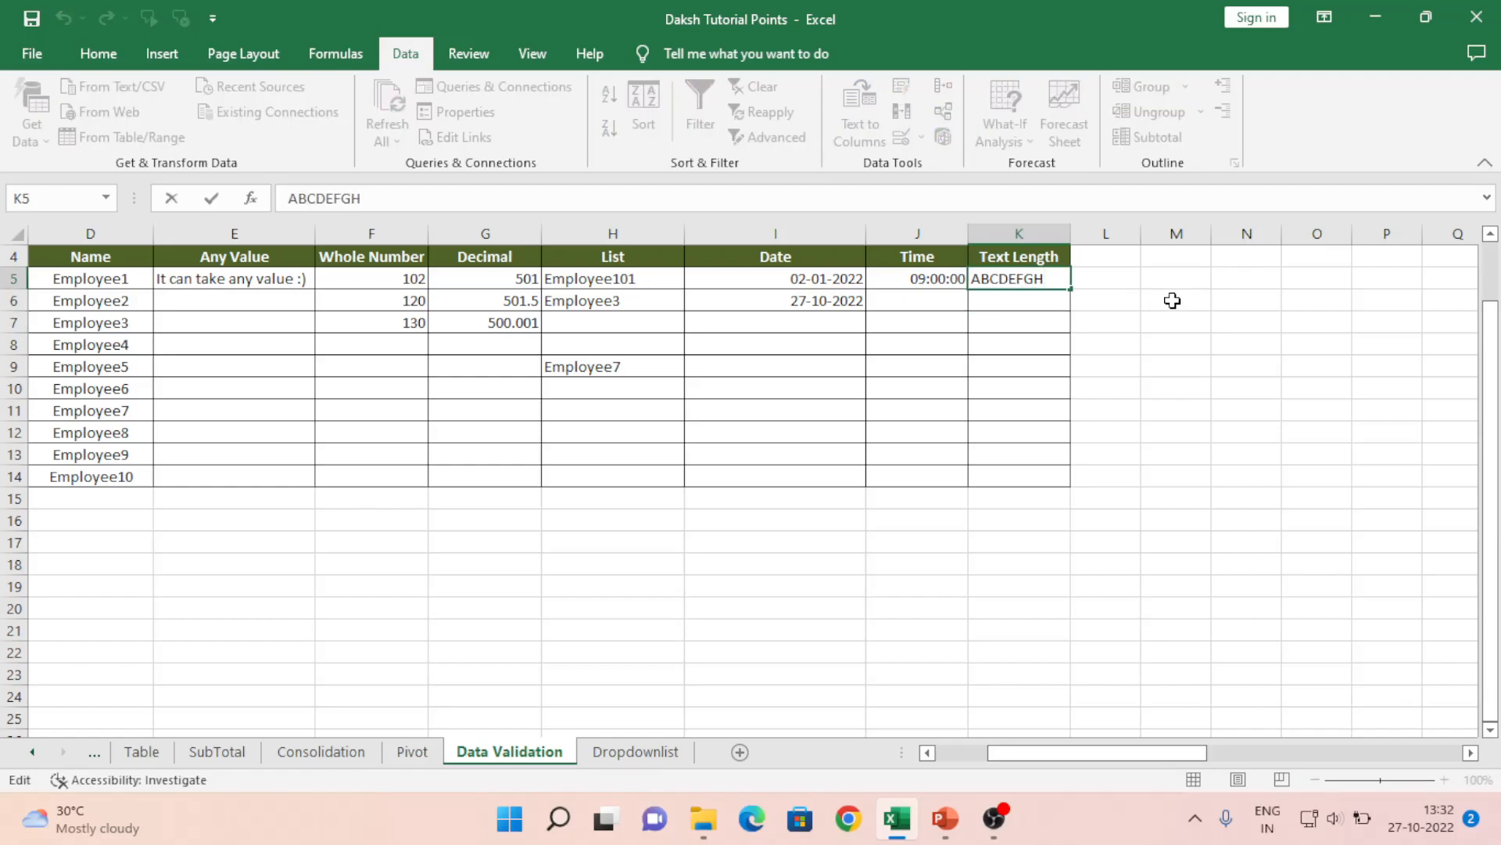
text(I)
key(Return)
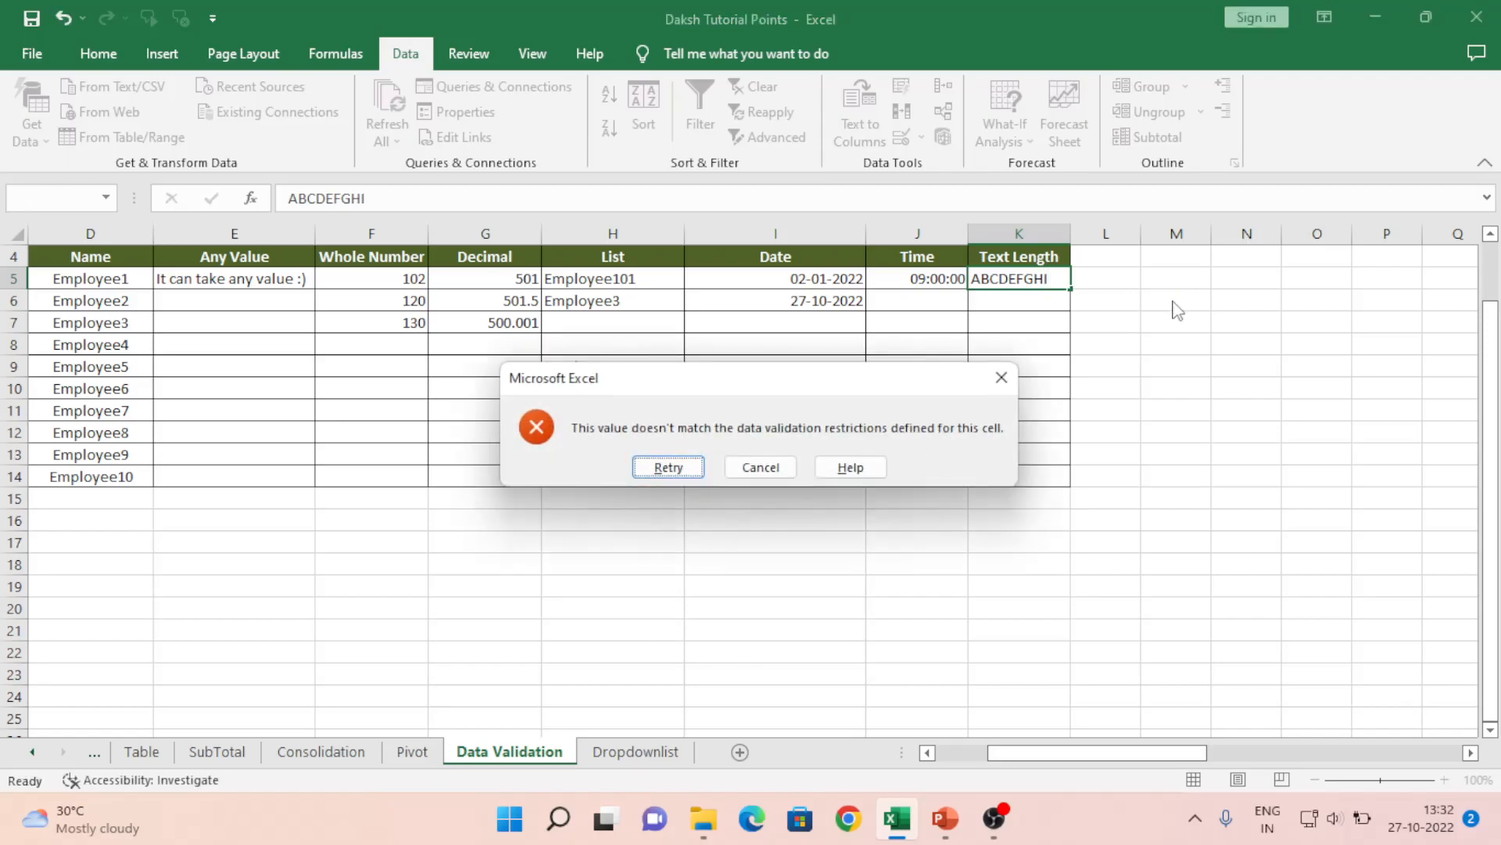
key(Escape)
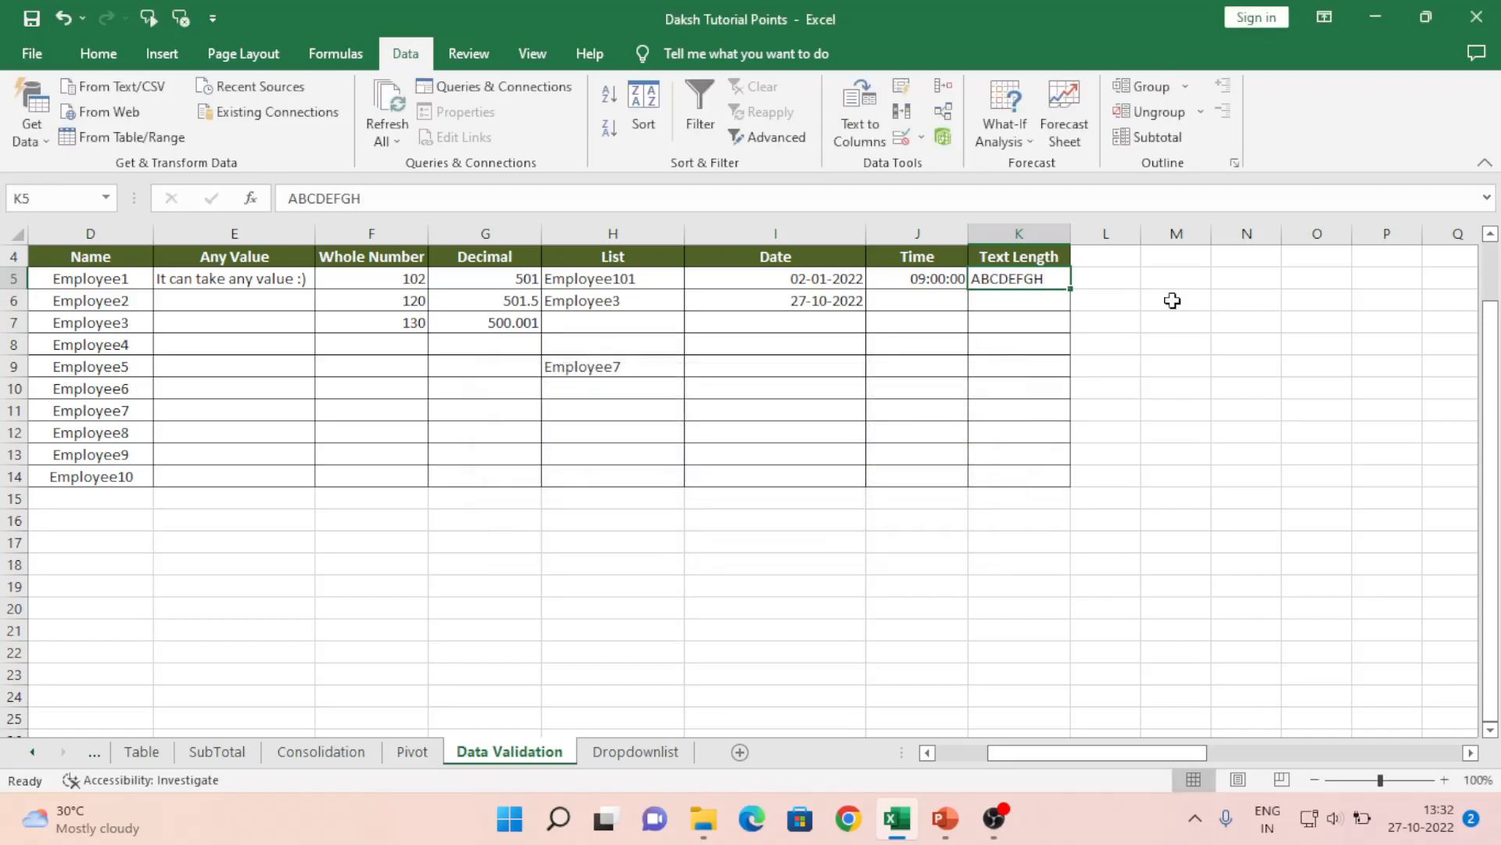
Try to enter Hello World in K5 of the Text Length column, and choose to retry the entry
text(Hel)
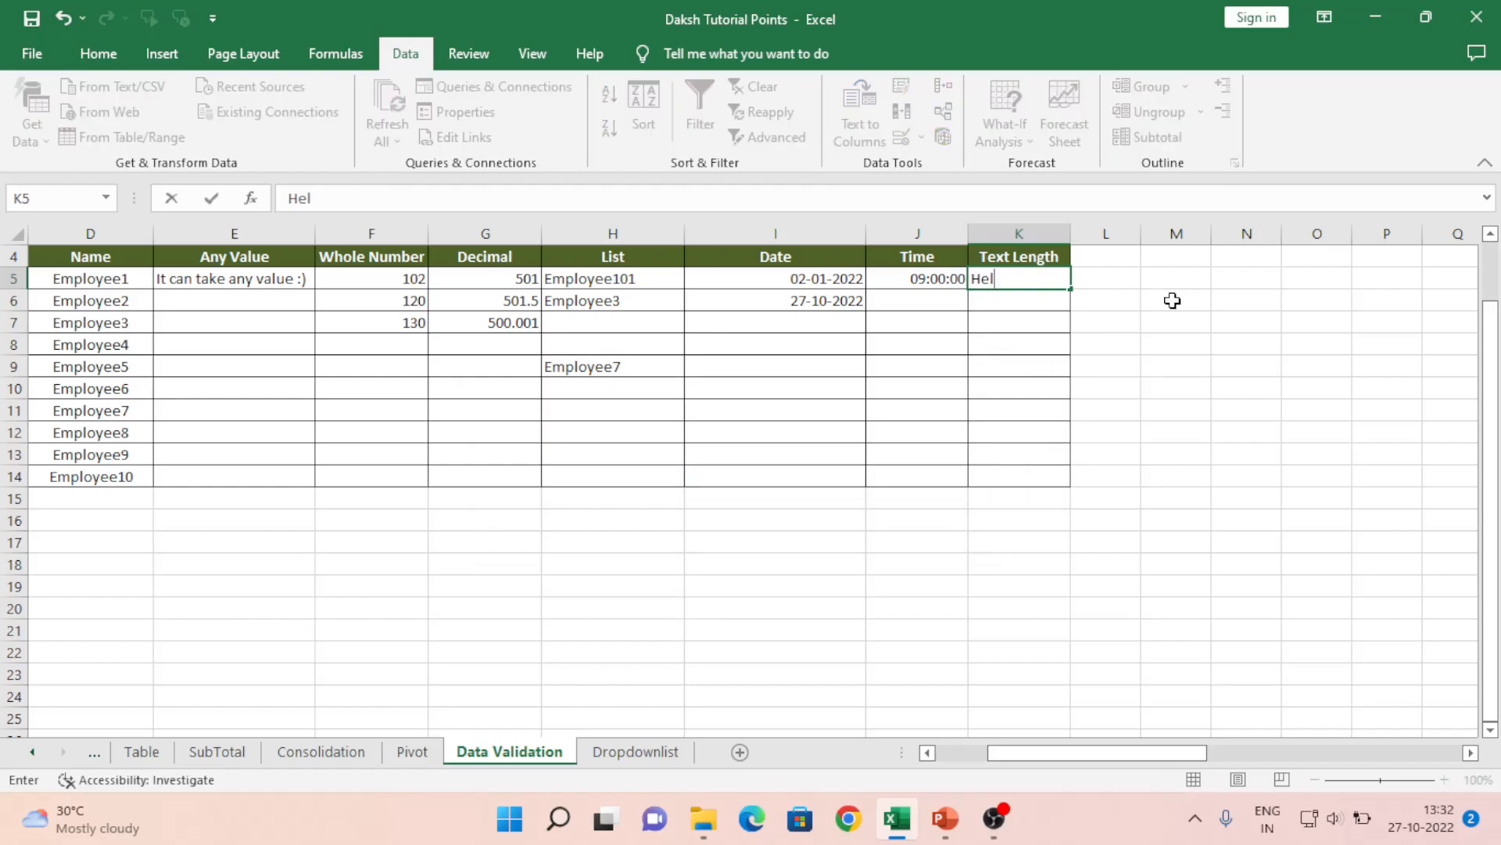
text(lo World)
key(Return)
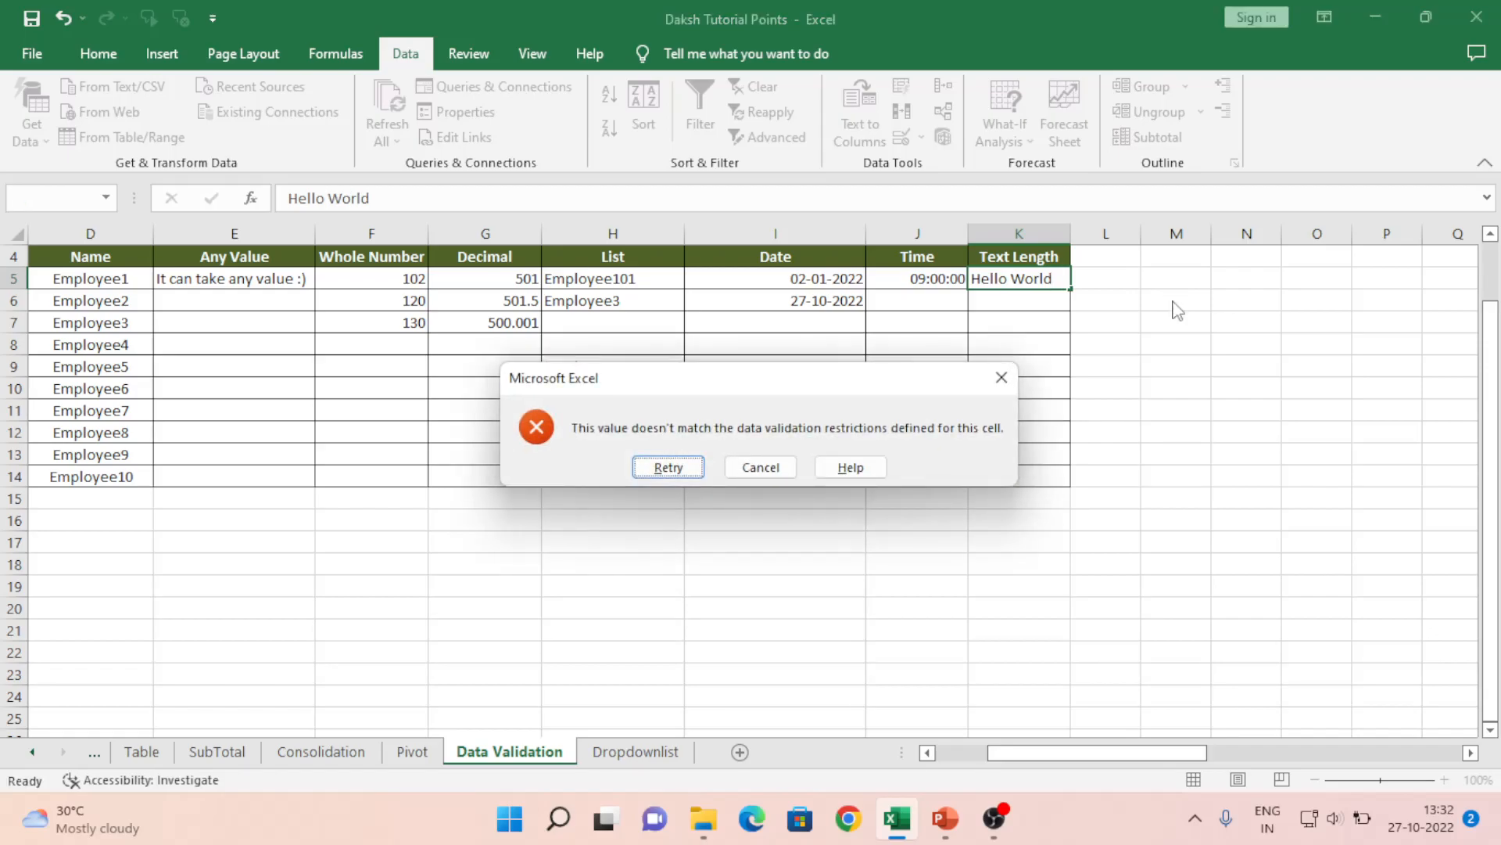
key(Tab)
key(shift+Tab)
key(Return)
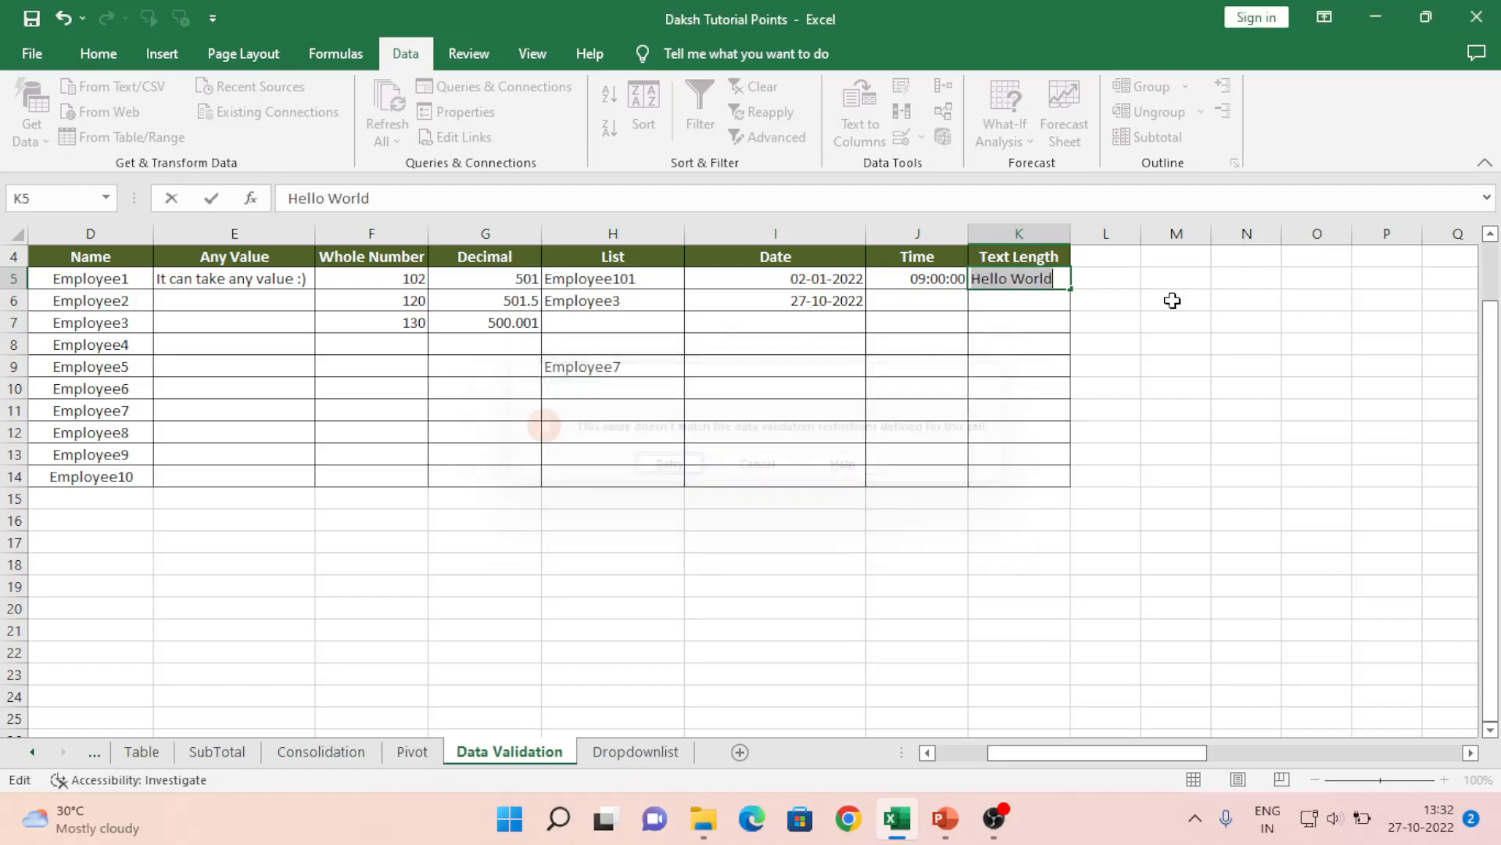
Shorten the text in K5 to Hello W and enter it
key(End)
key(shift+Left)
key(shift+Left)
key(shift+Left)
key(shift+Left)
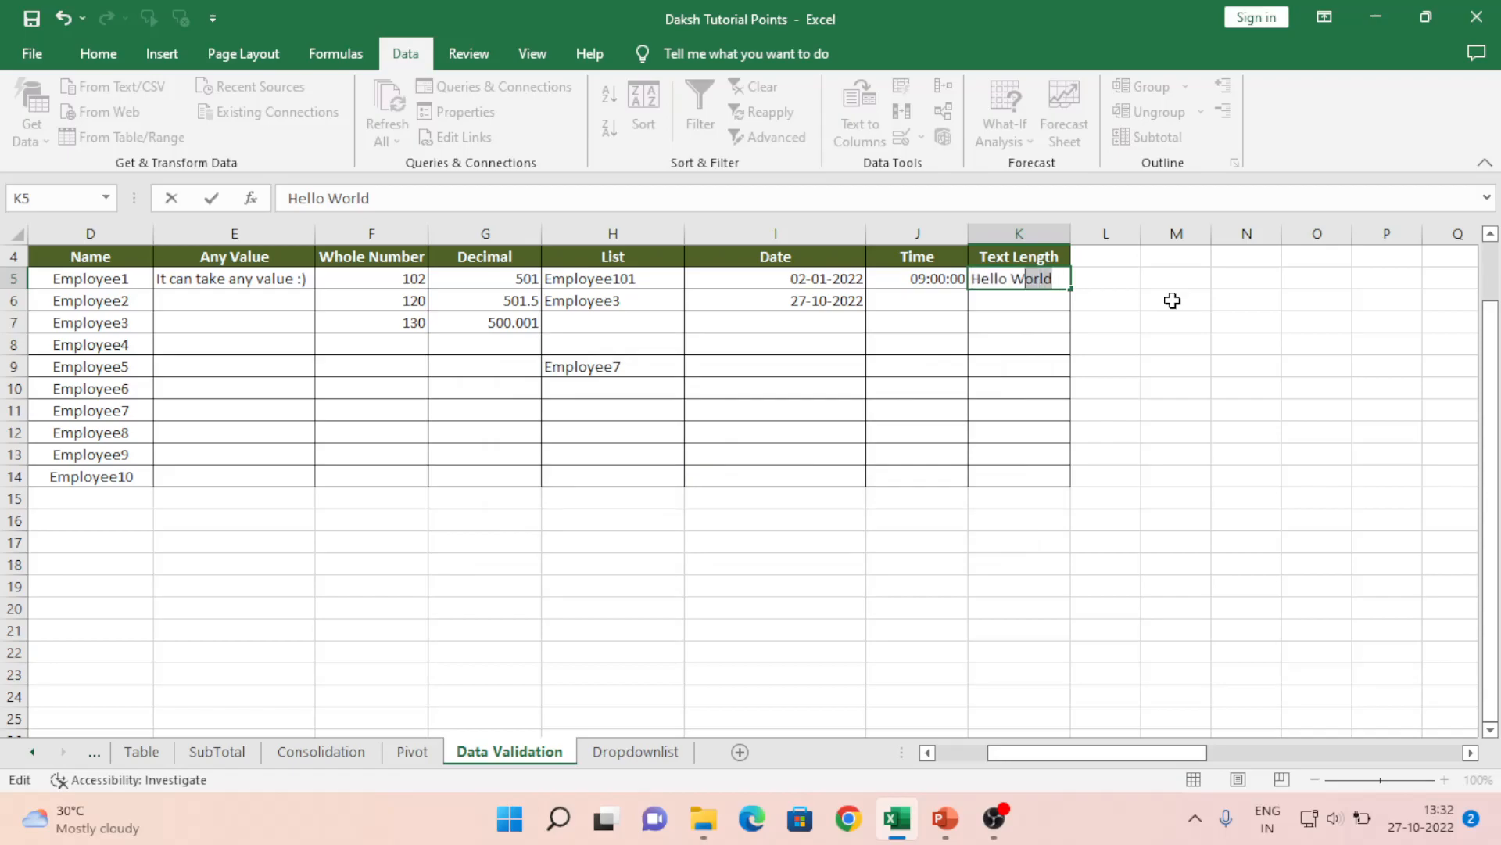
key(BackSpace)
key(Return)
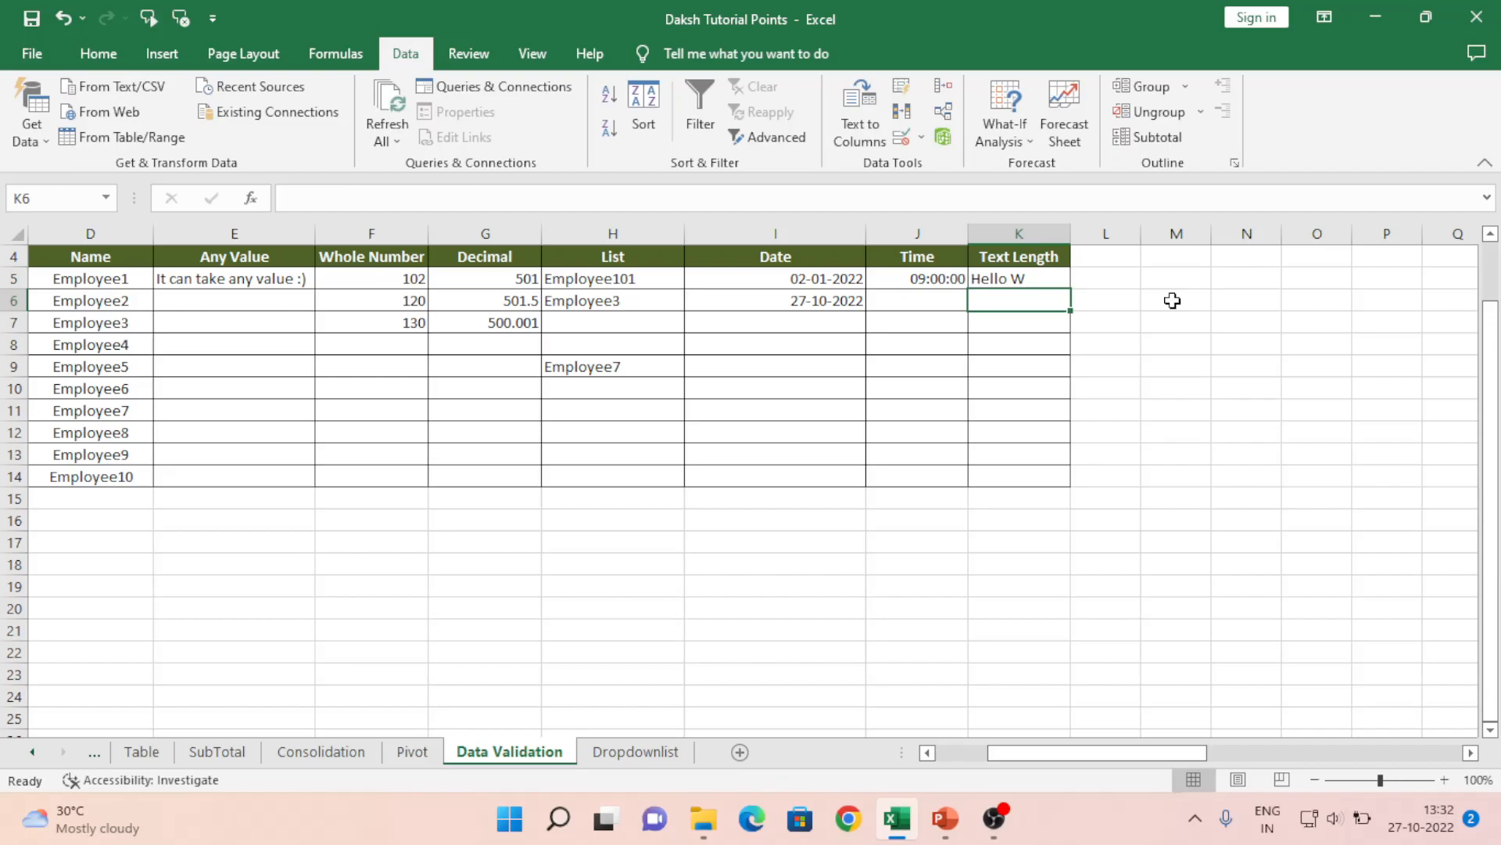
Go through the topic list in column A to Circle Invalid data, and select the error alert topics in A15 through A18
key(Up)
key(Left)
key(Left)
key(Left)
key(Left)
key(Left)
key(Left)
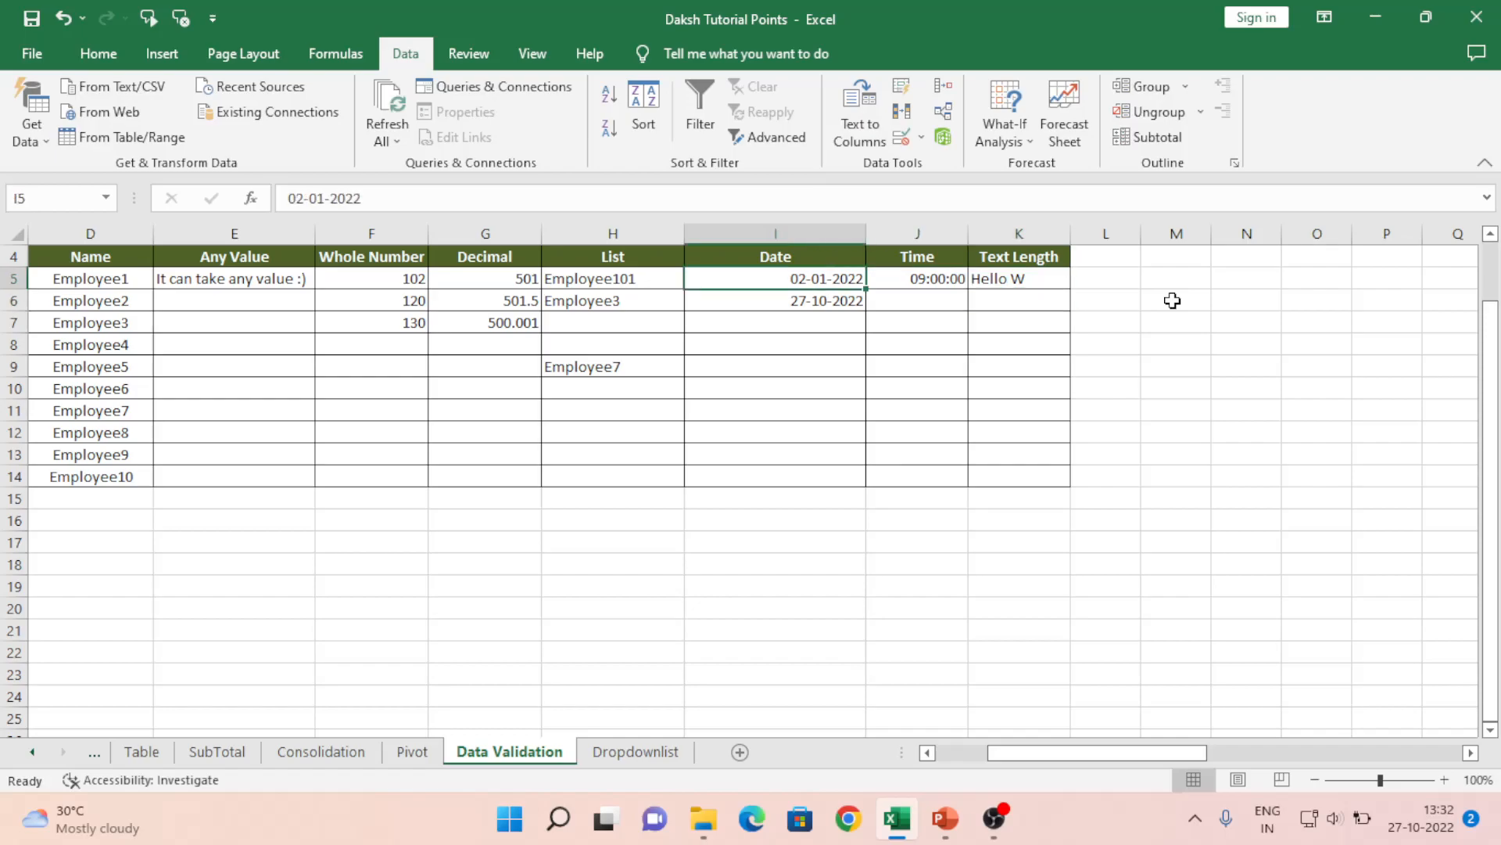
key(Left)
key(Left)
key(Left)
key(Left)
key(Down)
key(Down)
key(Down)
key(Down)
key(Down)
key(Down)
key(Down)
key(Down)
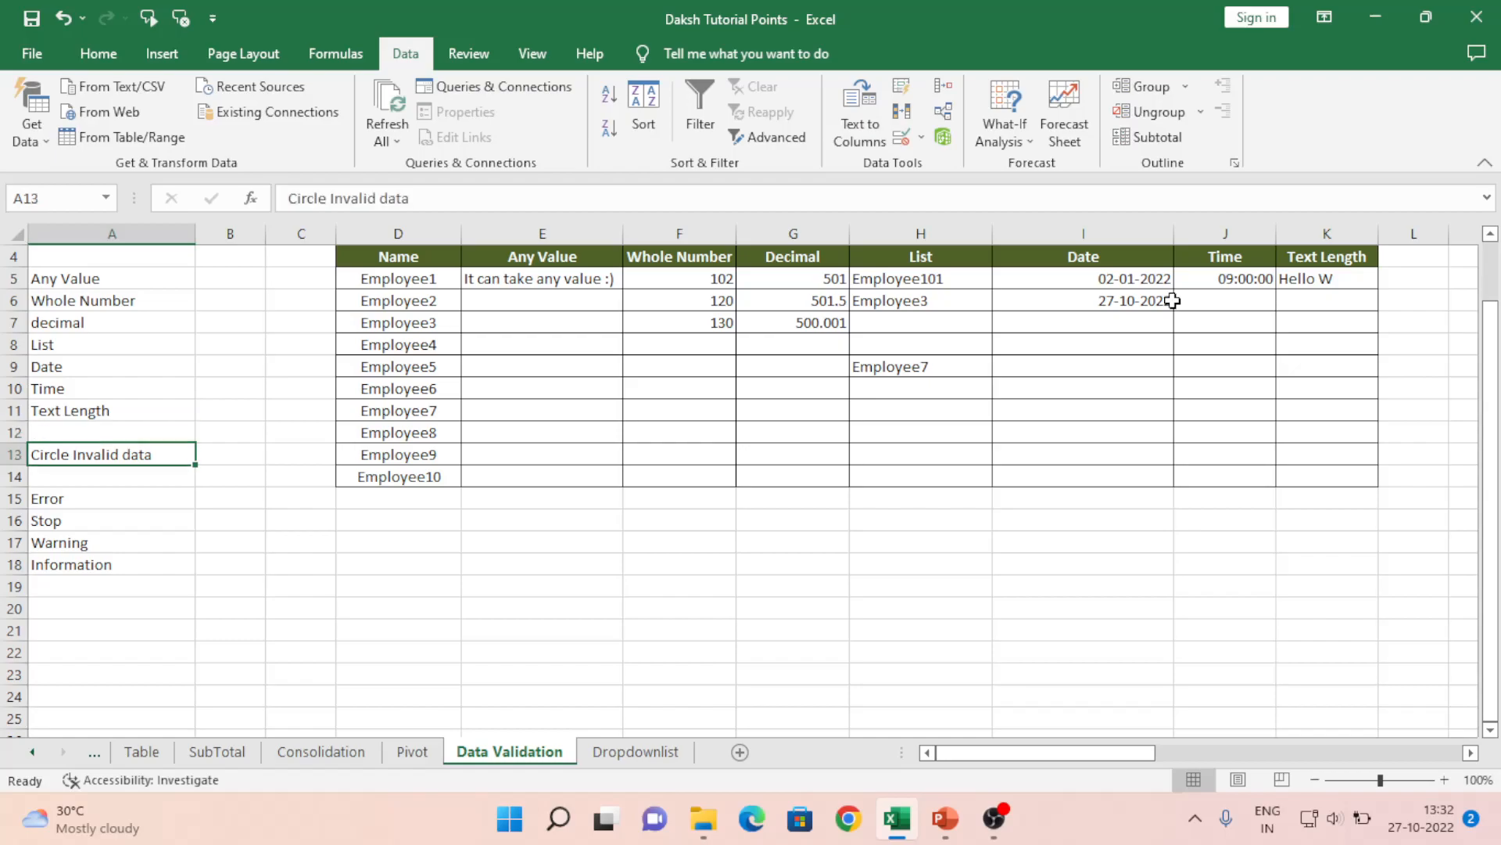
key(Down)
key(Up)
key(Down)
key(Down)
key(shift+Down)
key(shift+Down)
key(shift+Down)
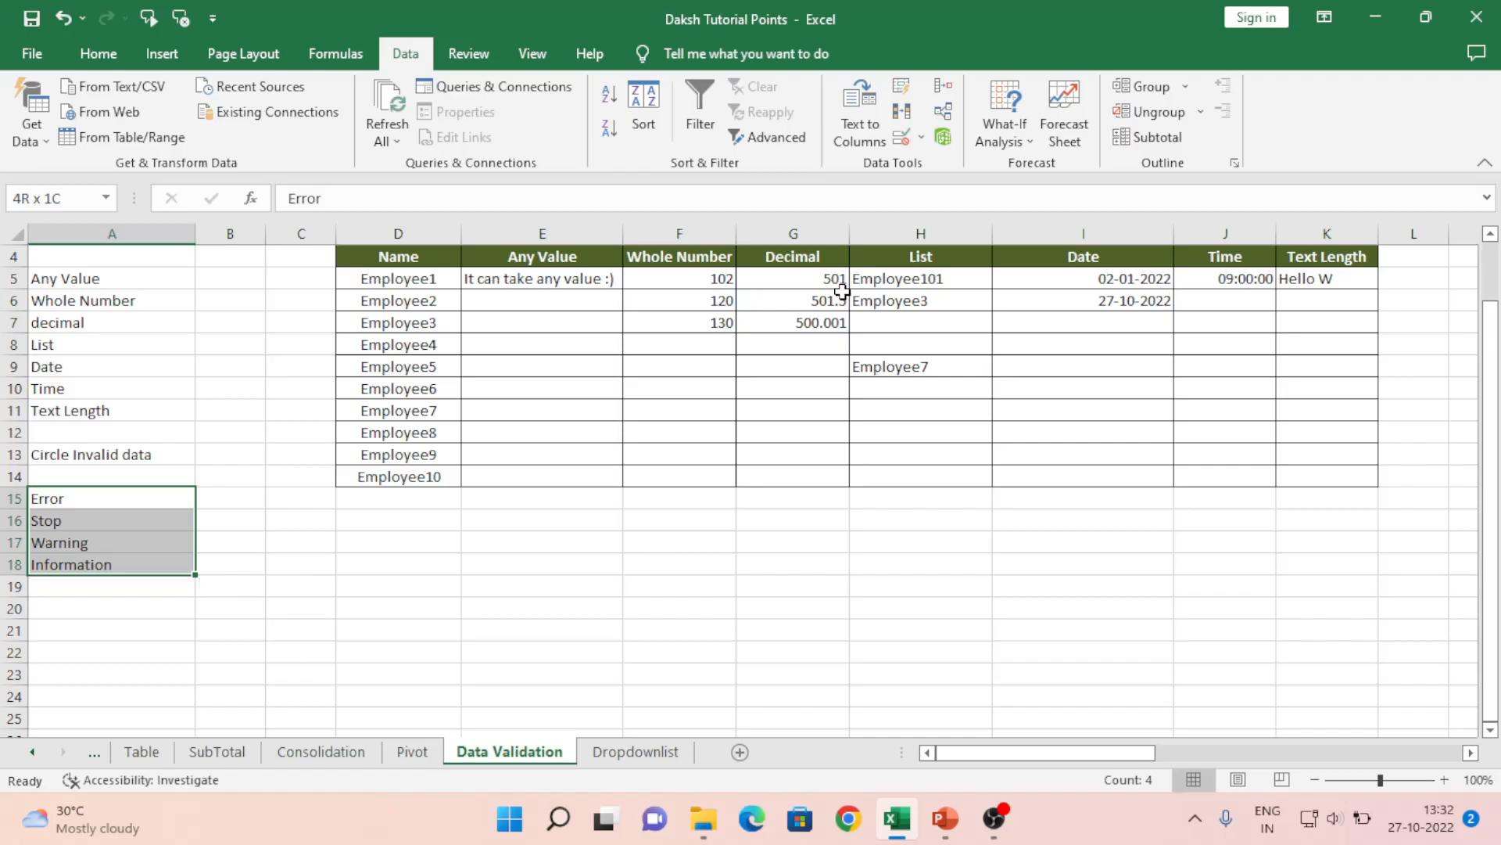
Try to enter Hello world in K6 of the Text Length column, and cancel the entry
click(1307, 299)
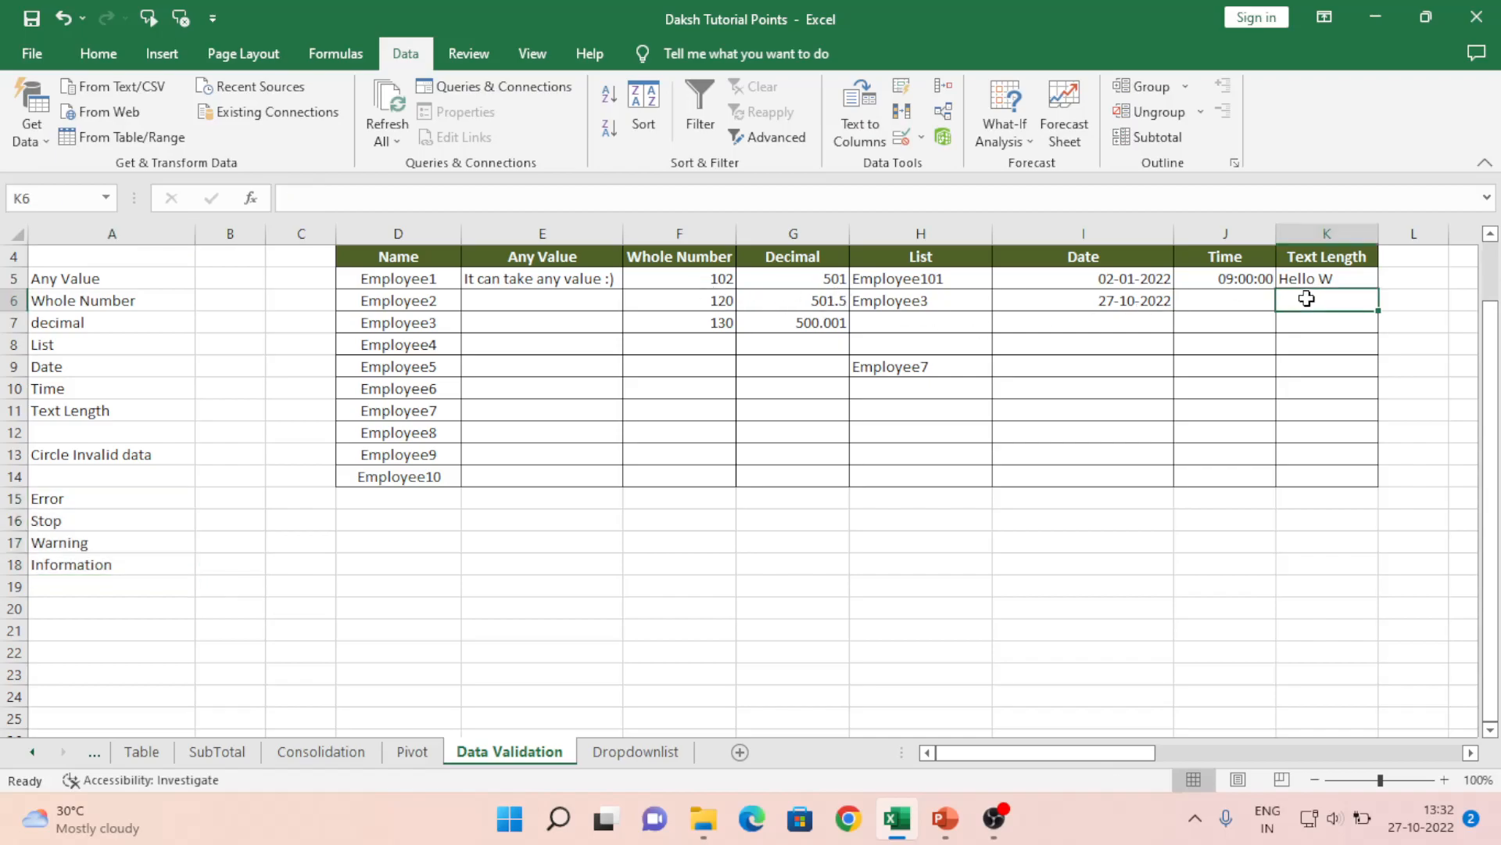
text(Hello wro)
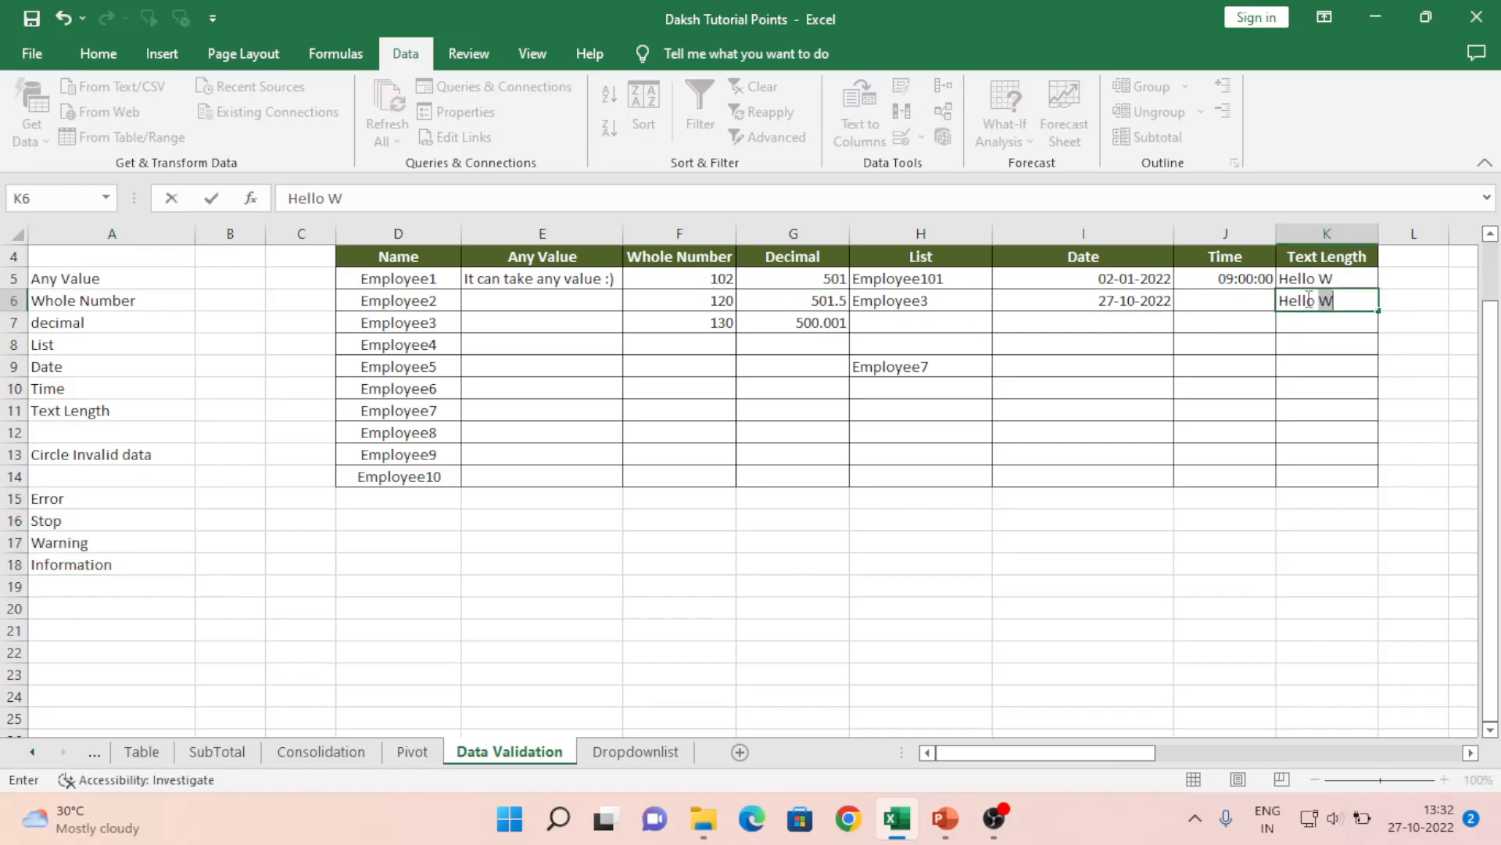
text(k)
key(BackSpace)
key(BackSpace)
key(BackSpace)
text(ork)
key(BackSpace)
text(ld)
key(Return)
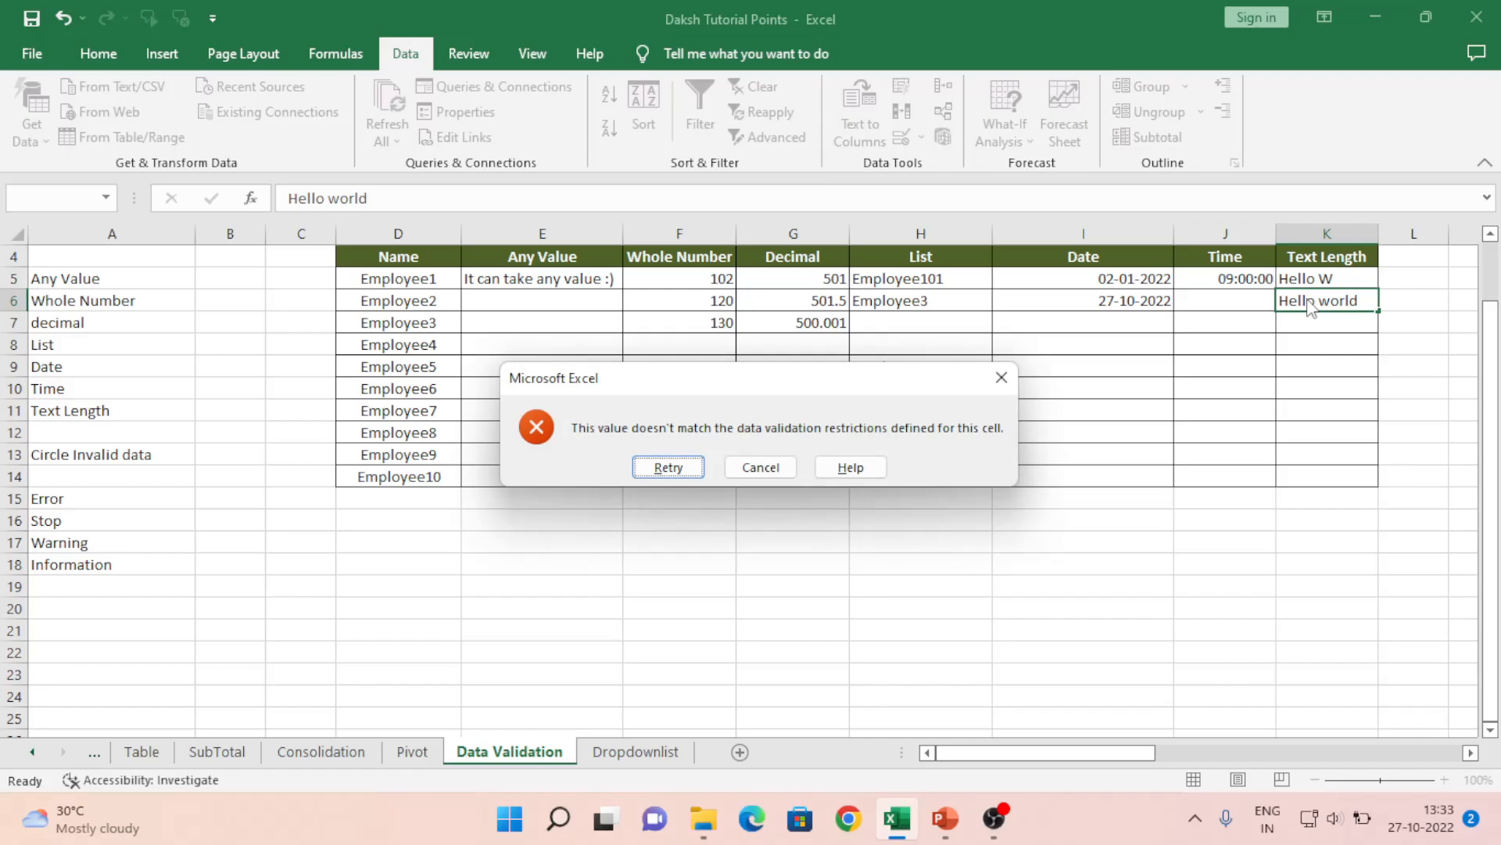
key(Escape)
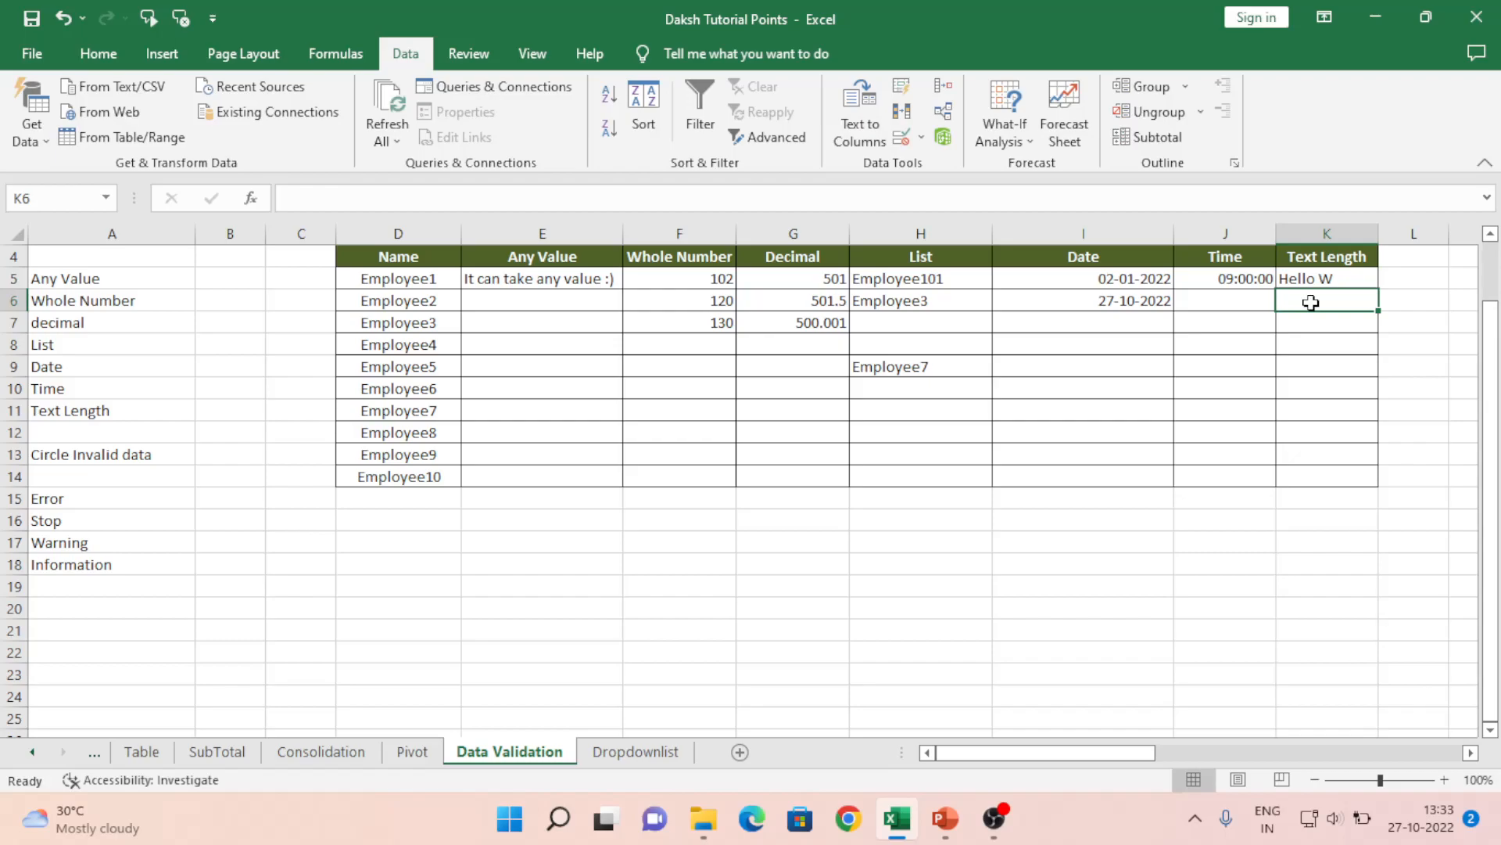
Review the validation criteria and input message options for K6, and leave them without changes
click(922, 137)
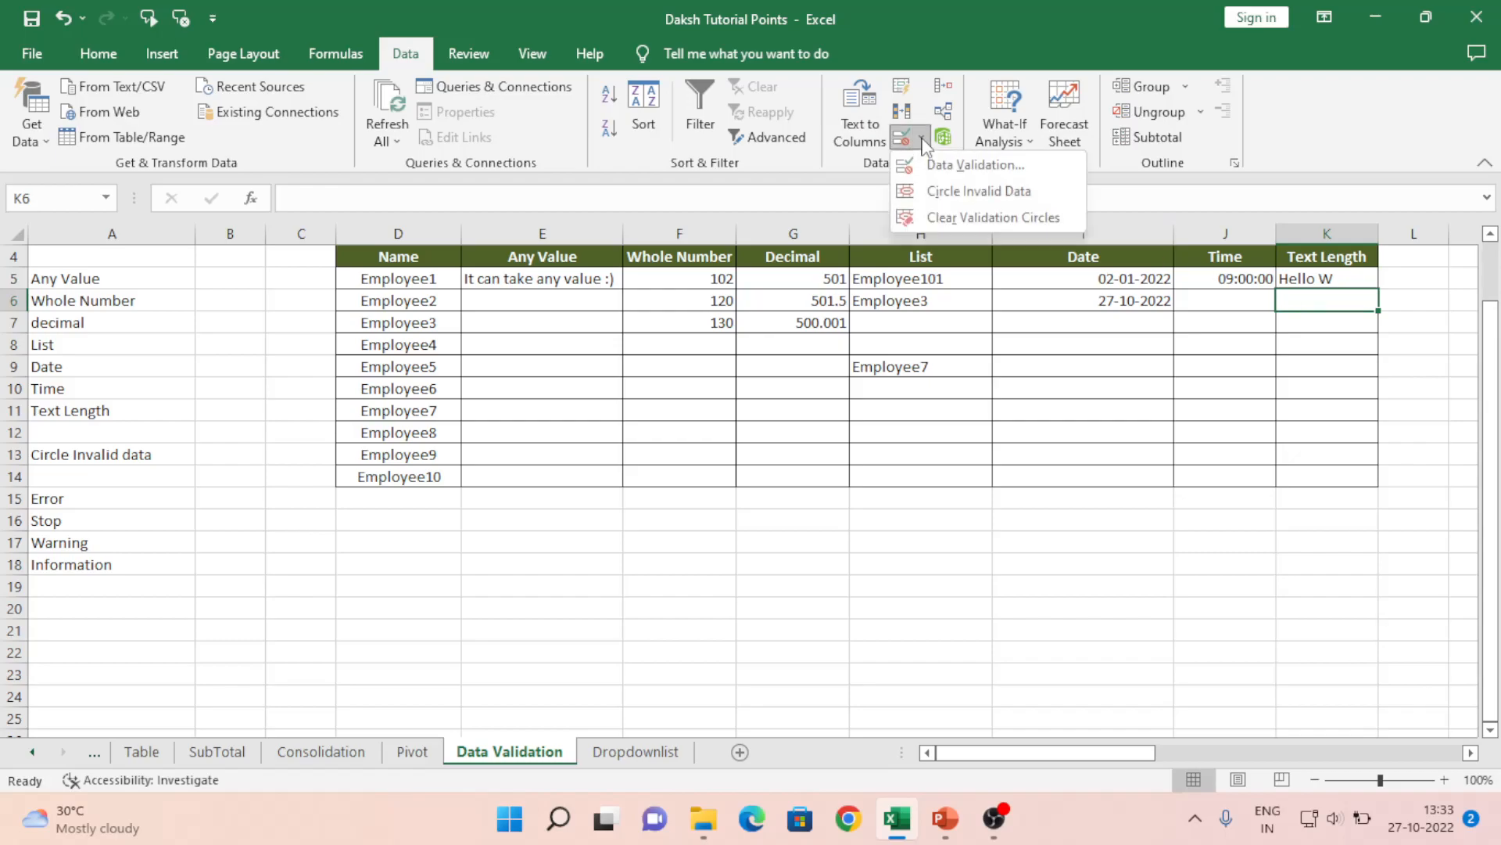
click(963, 165)
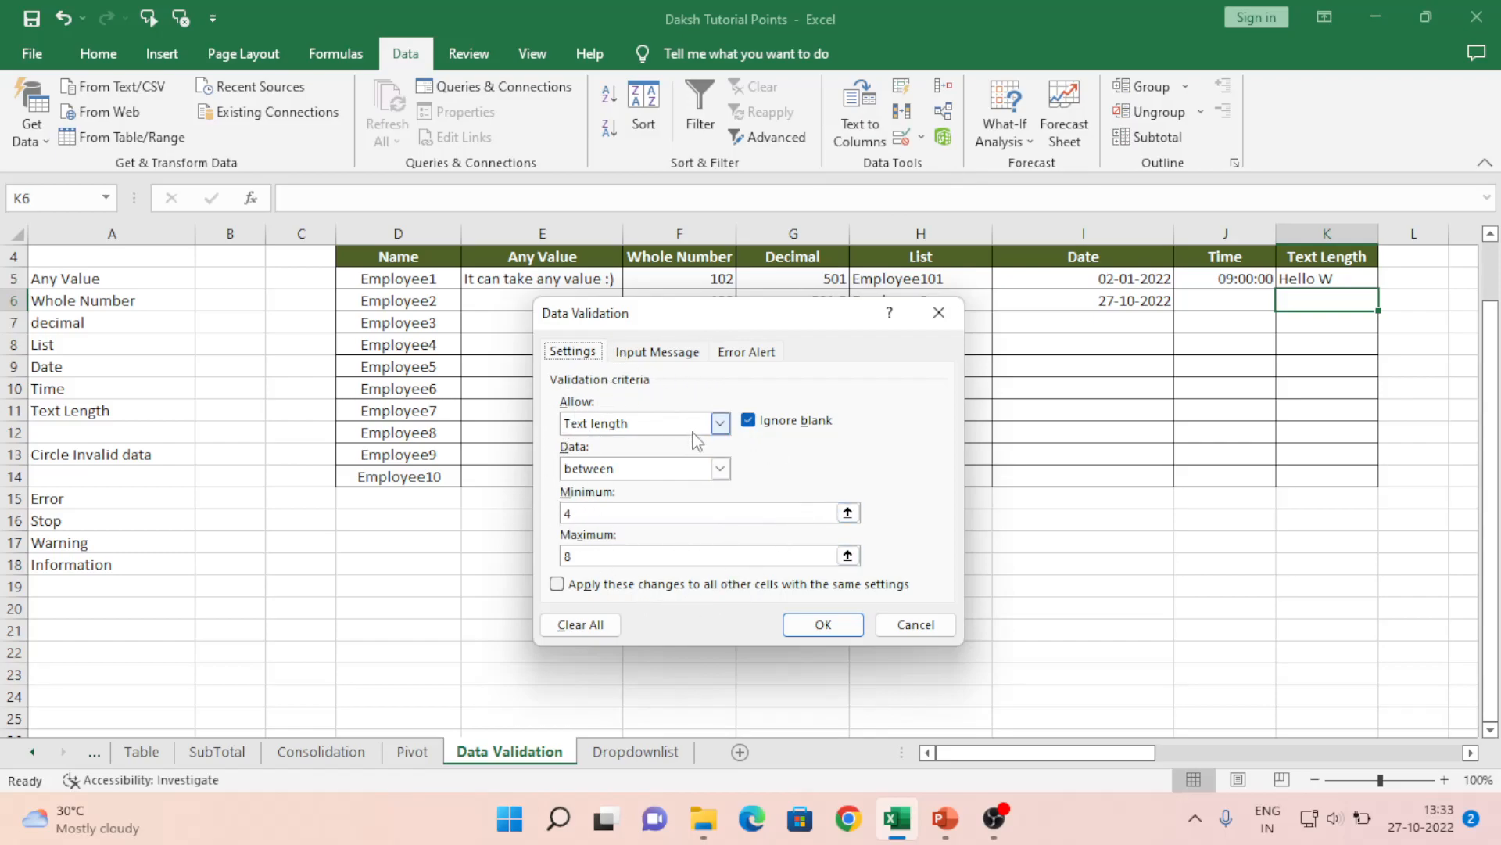
click(657, 352)
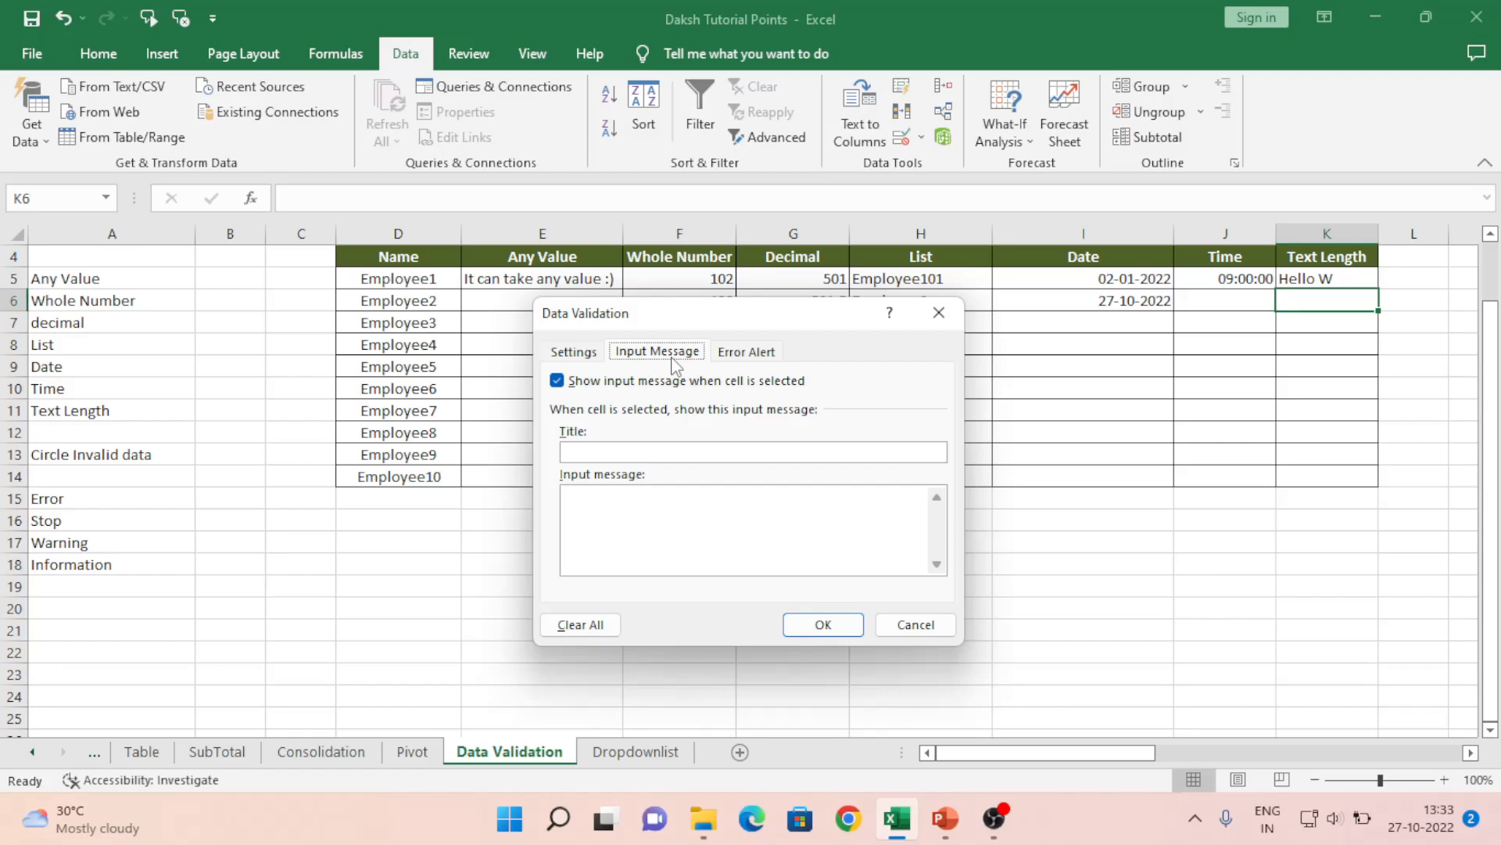
key(Escape)
Start an input message for the Text Length cells K5 through K14 with the title Text Box
click(1338, 281)
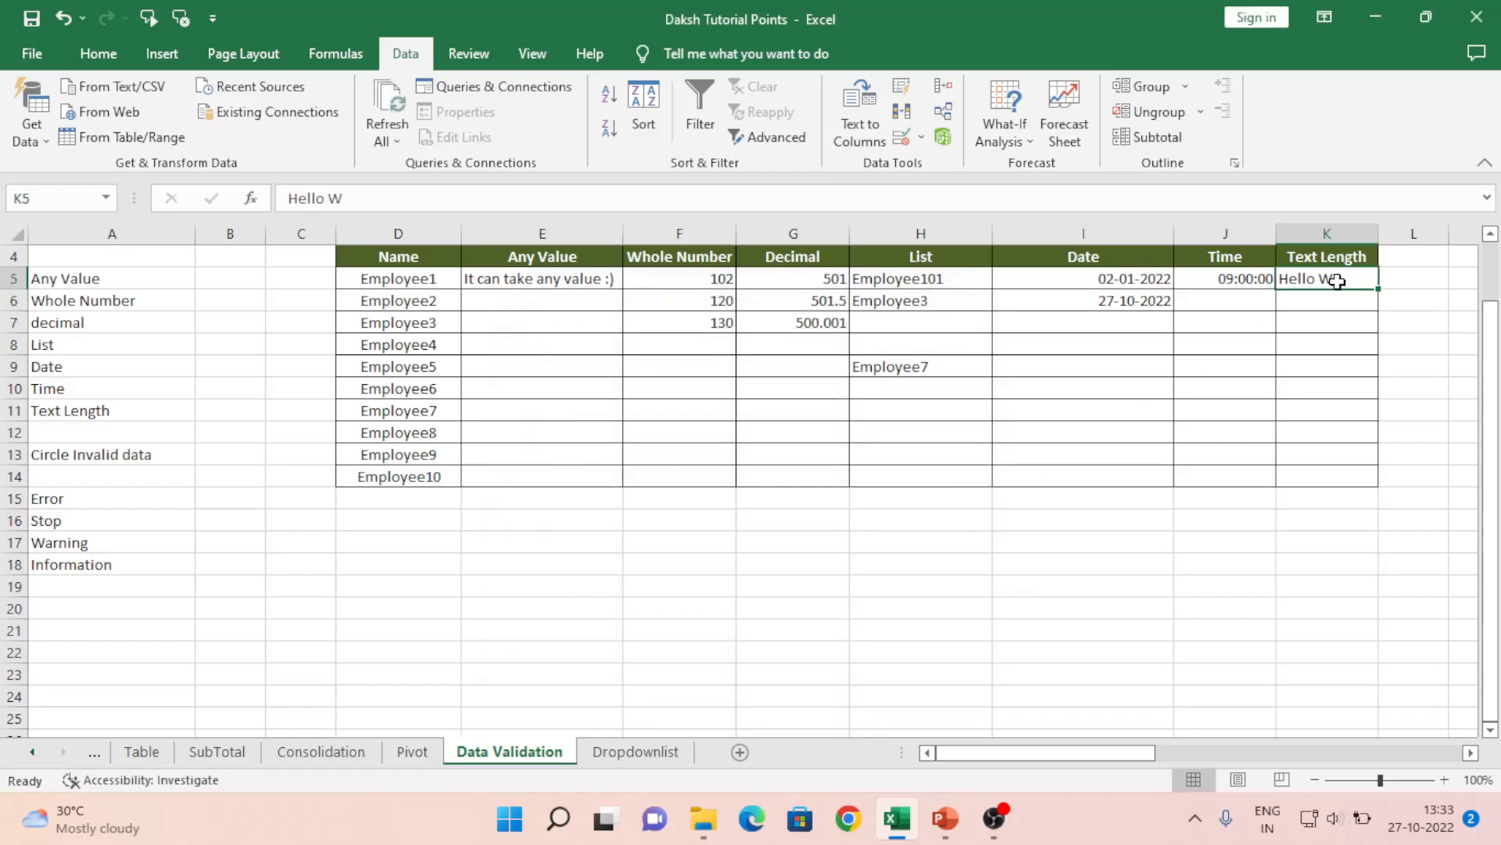
key(shift+Down)
key(shift+Down)
key(shift+Down)
key(shift+Down)
key(shift+Down)
key(shift+Down)
key(shift+Down)
key(shift+Down)
key(shift+Down)
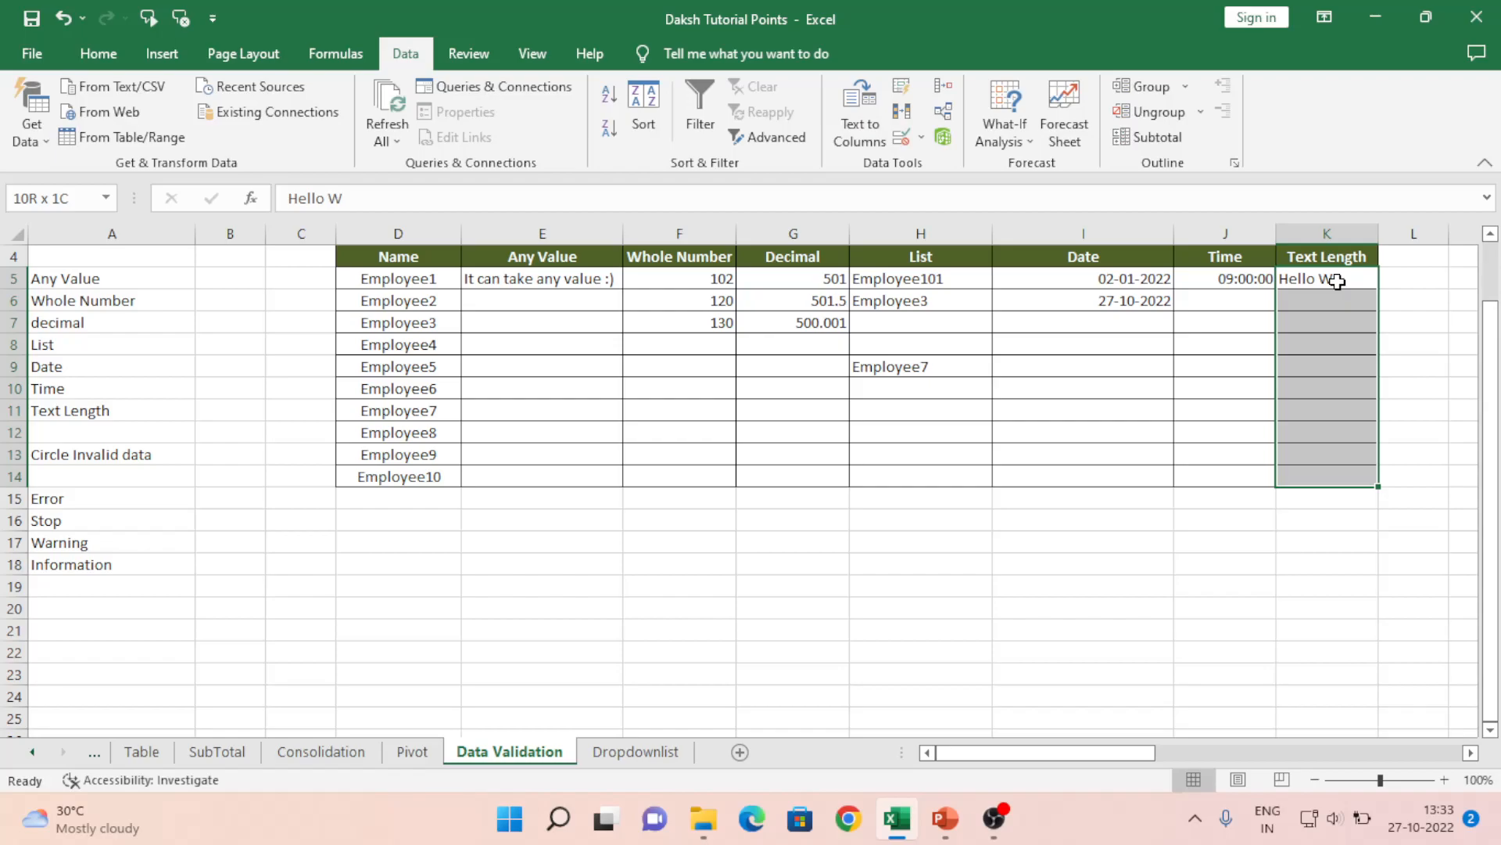
click(901, 138)
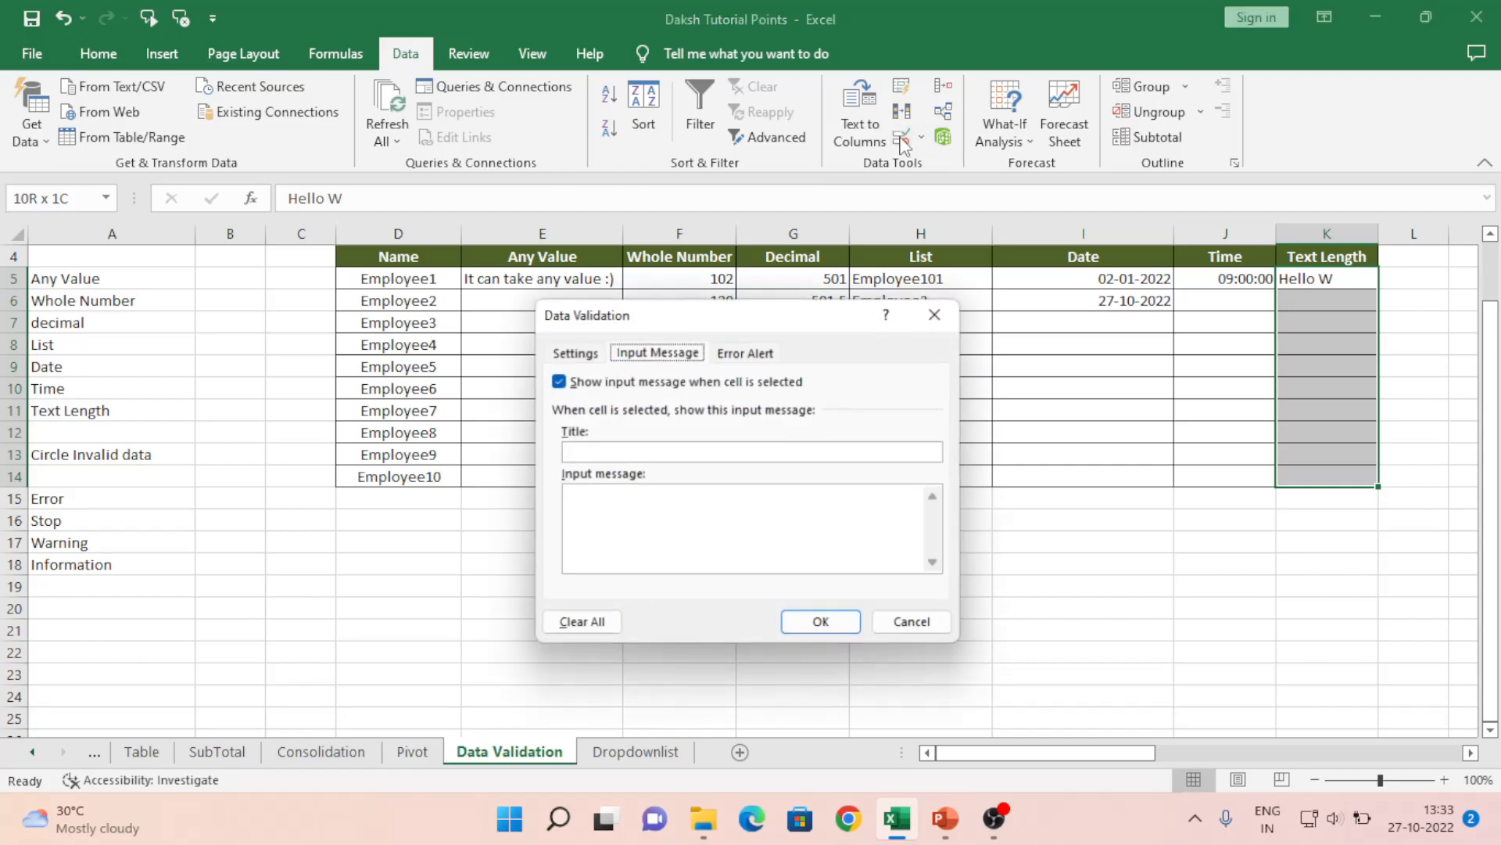
click(579, 454)
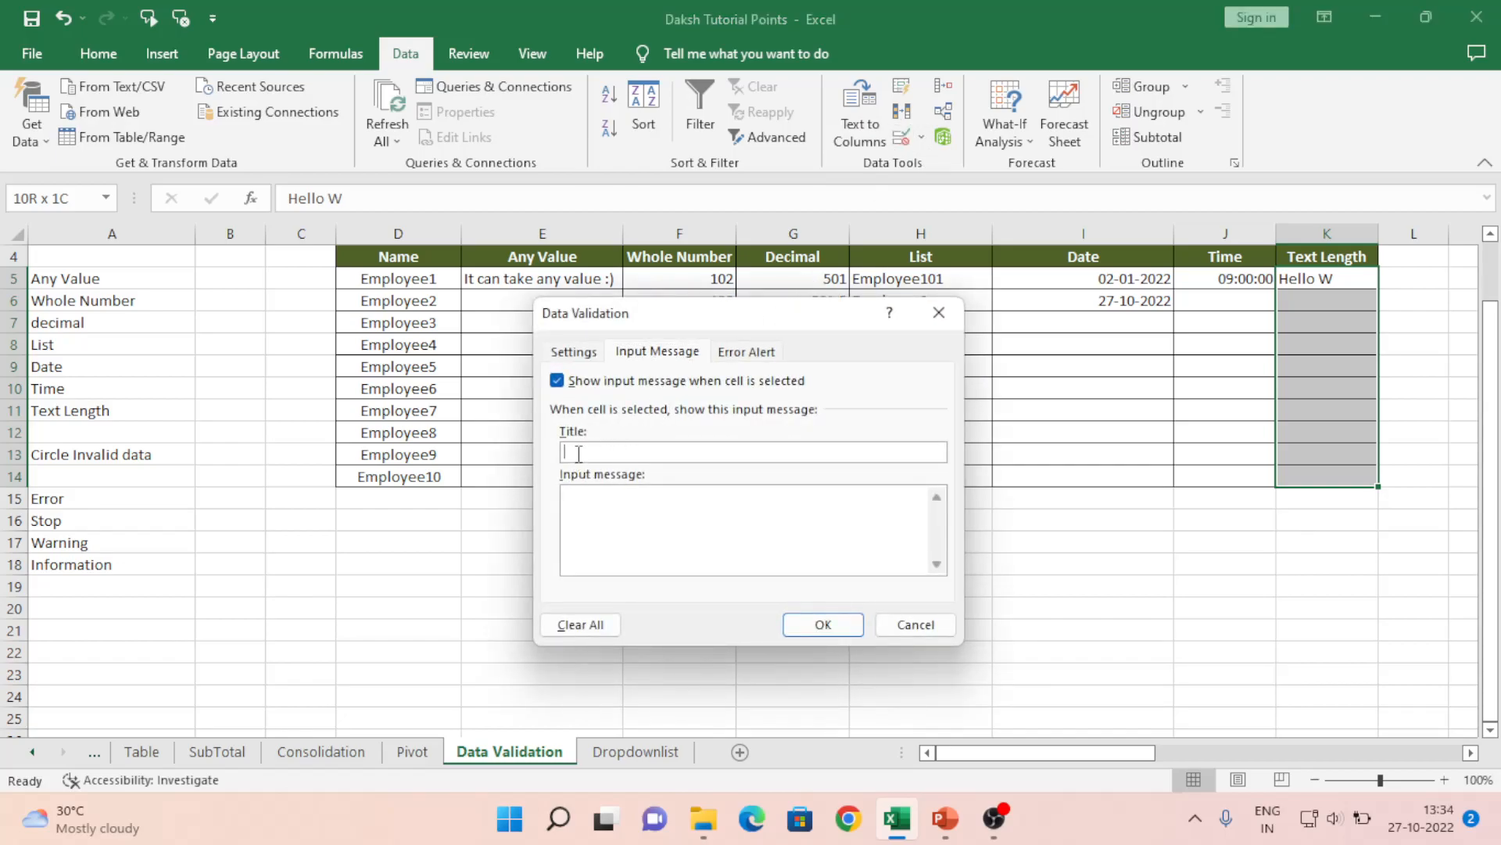
text(Text Box)
Write the input message "Please Enter Any Text with 4 to 8 Char Length" and apply it to the selected cells
click(581, 501)
text(Please Enter)
text( onnly)
key(BackSpace)
key(BackSpace)
key(BackSpace)
key(BackSpace)
key(BackSpace)
key(BackSpace)
text(Any Text with )
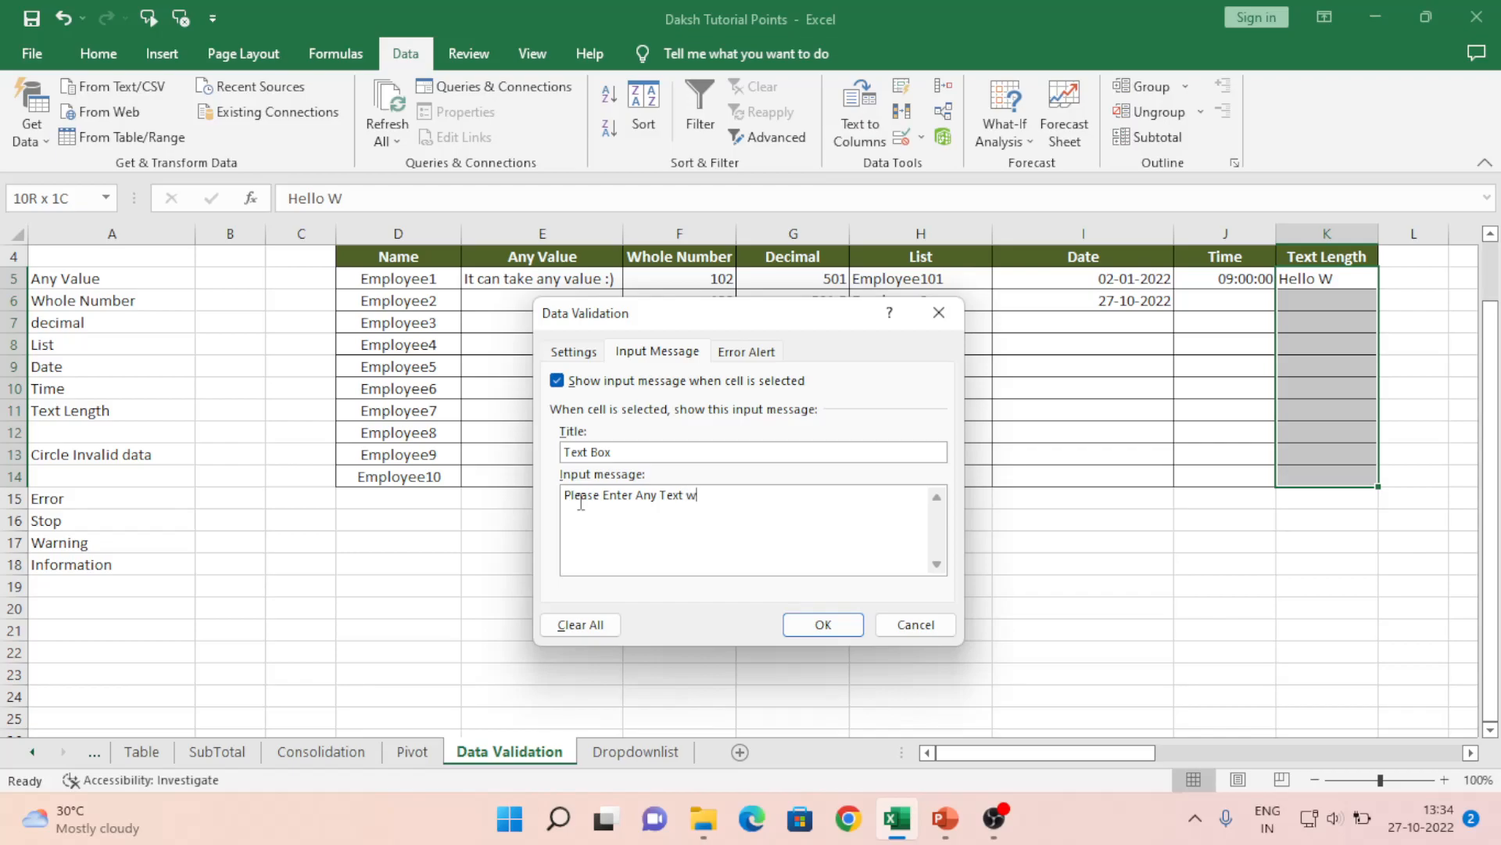
text(4 to 8 Char Length)
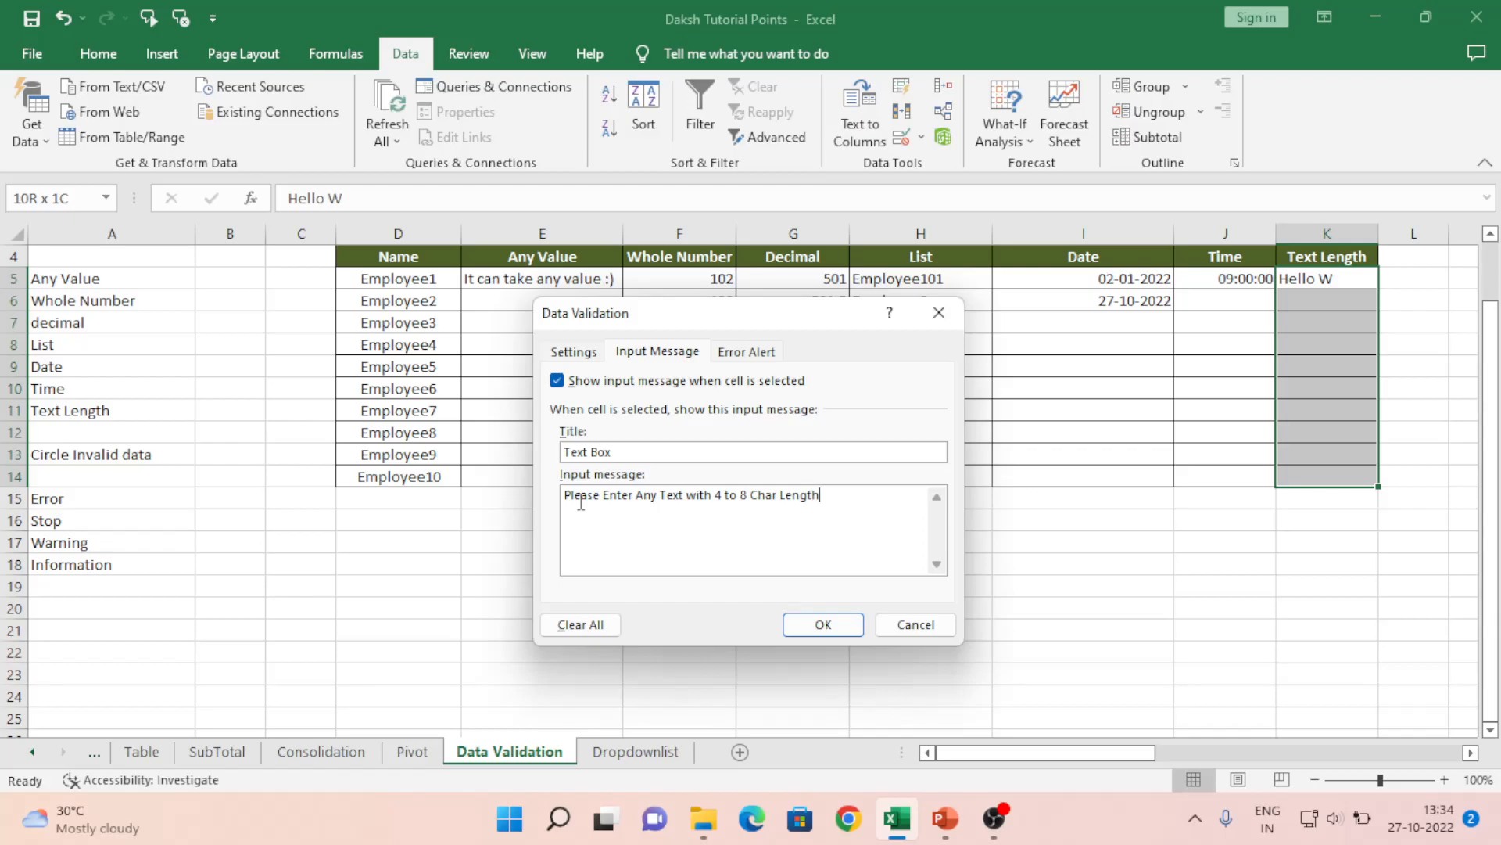
click(823, 624)
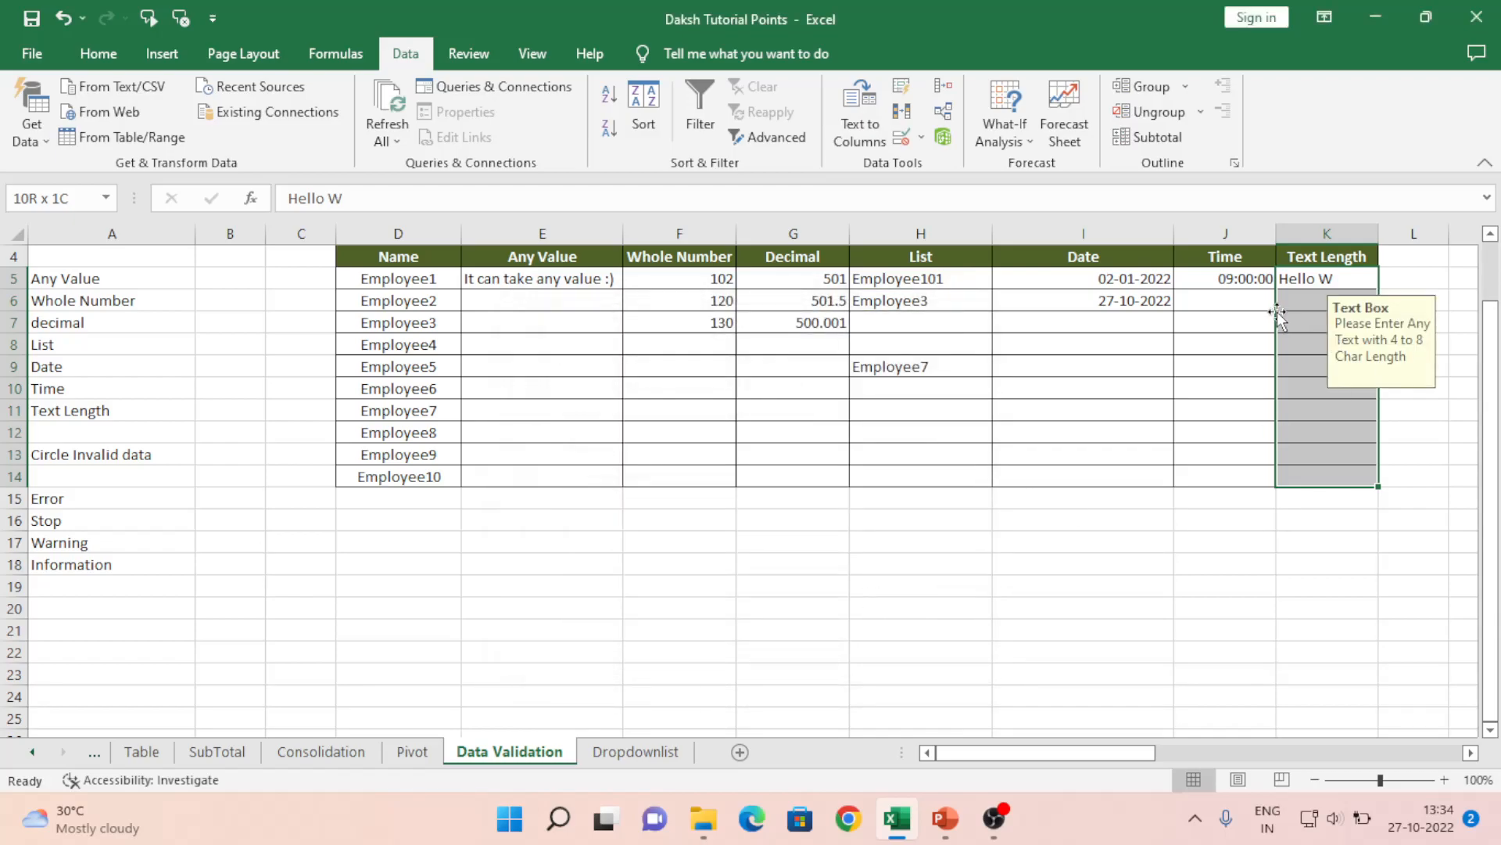
Start an input message for the Time cells J5 through J14 with the title Time
key(Down)
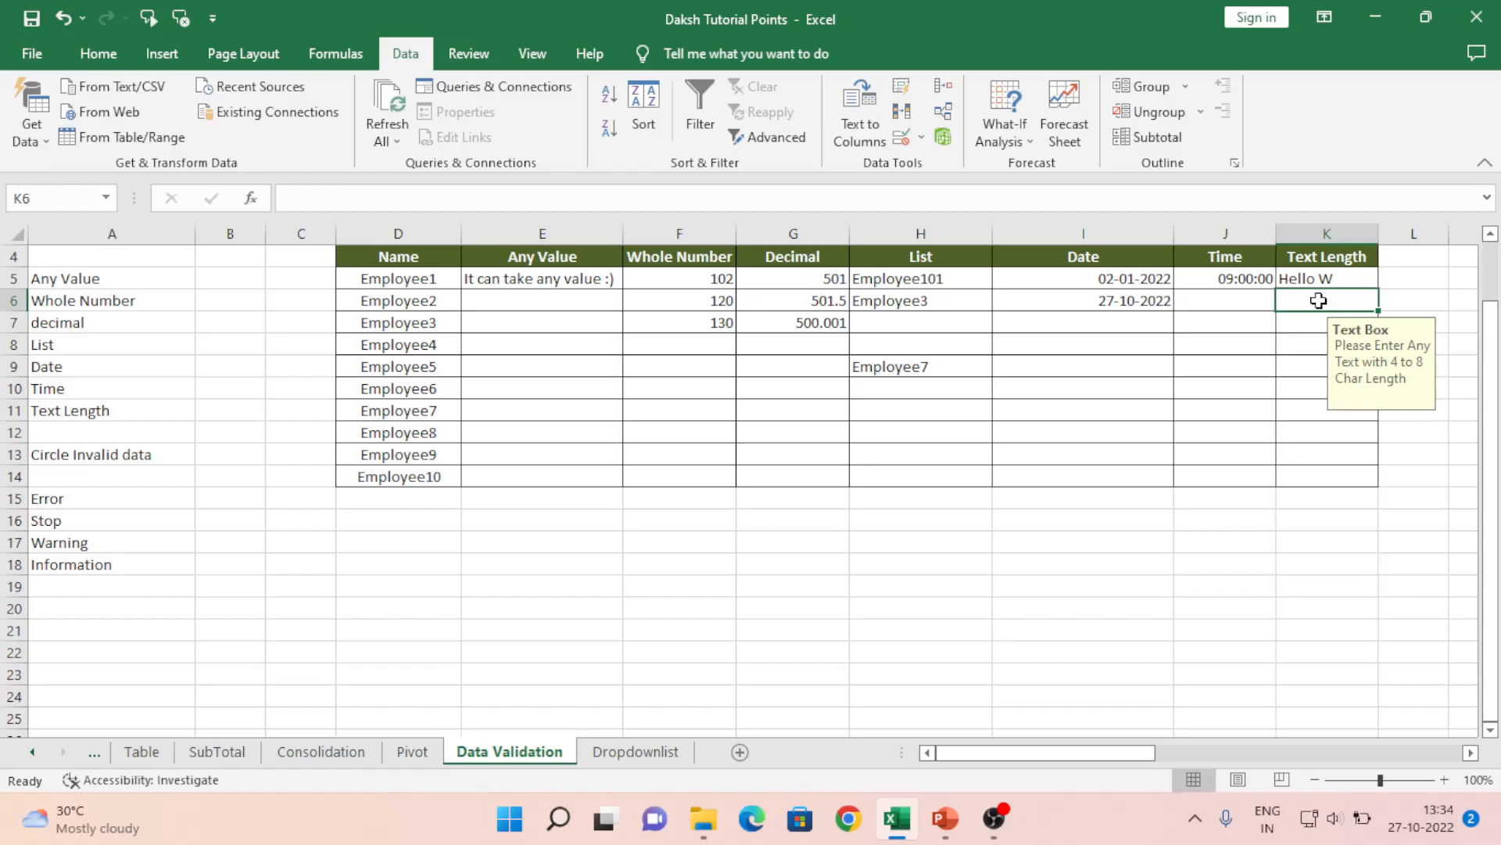
key(Left)
key(Up)
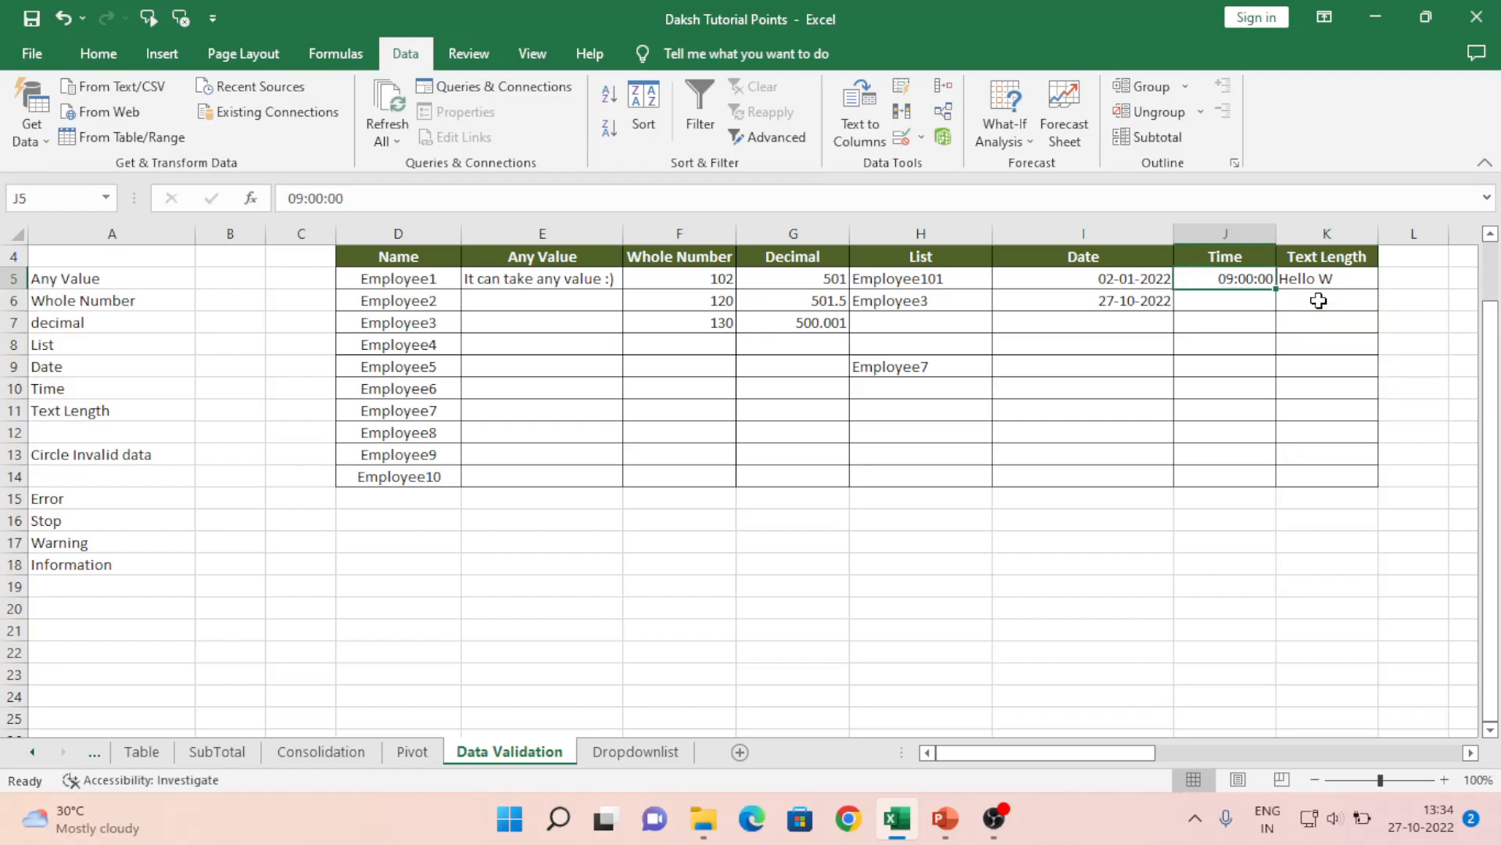
key(shift+Down)
key(shift+Down)
key(shift+Down)
key(shift+Down)
key(shift+Down)
key(shift+Down)
key(shift+Down)
key(shift+Down)
key(shift+Down)
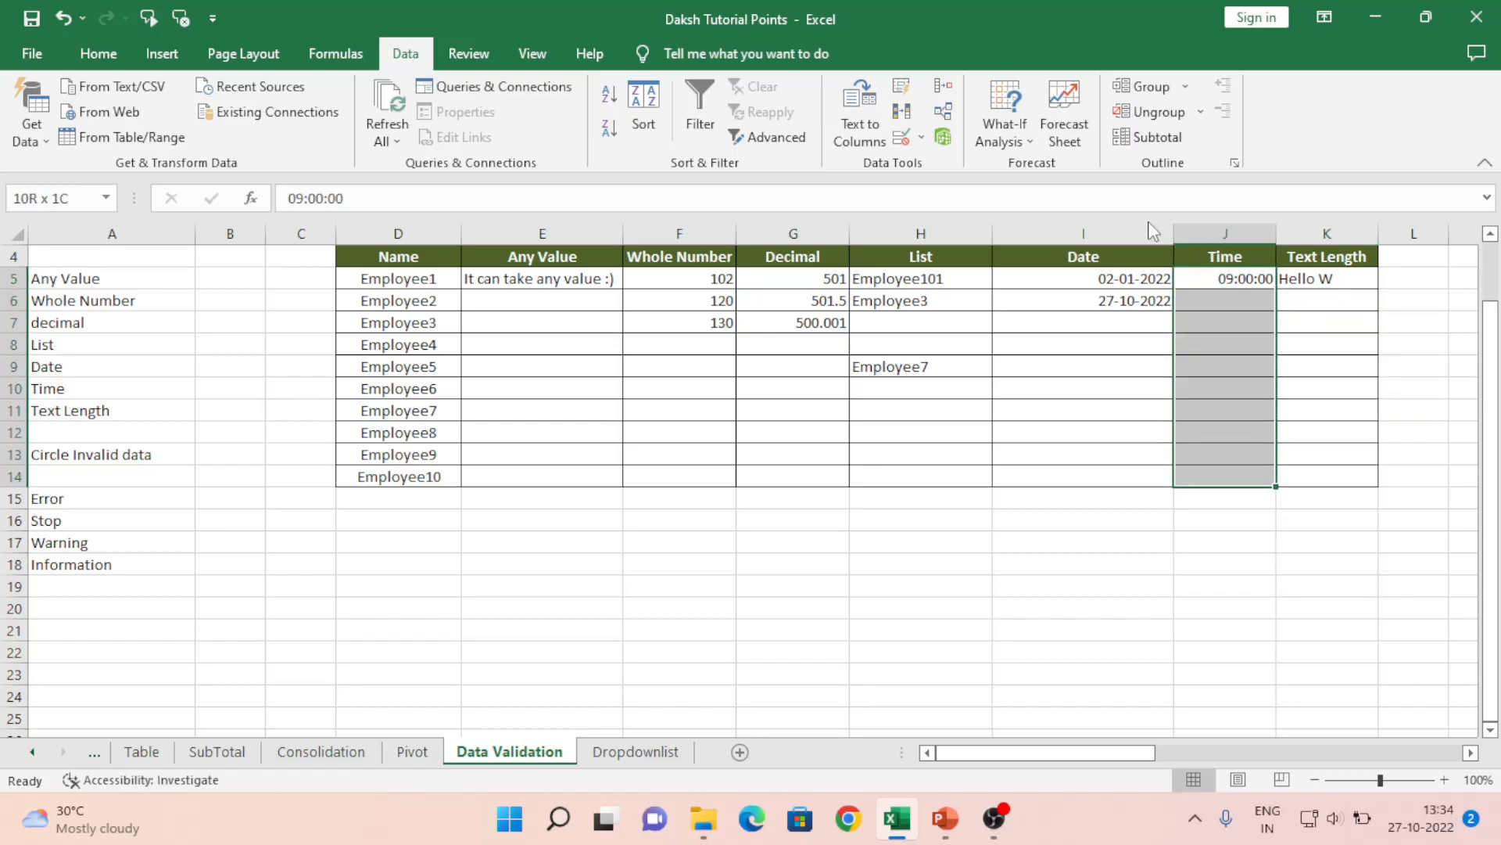
click(901, 141)
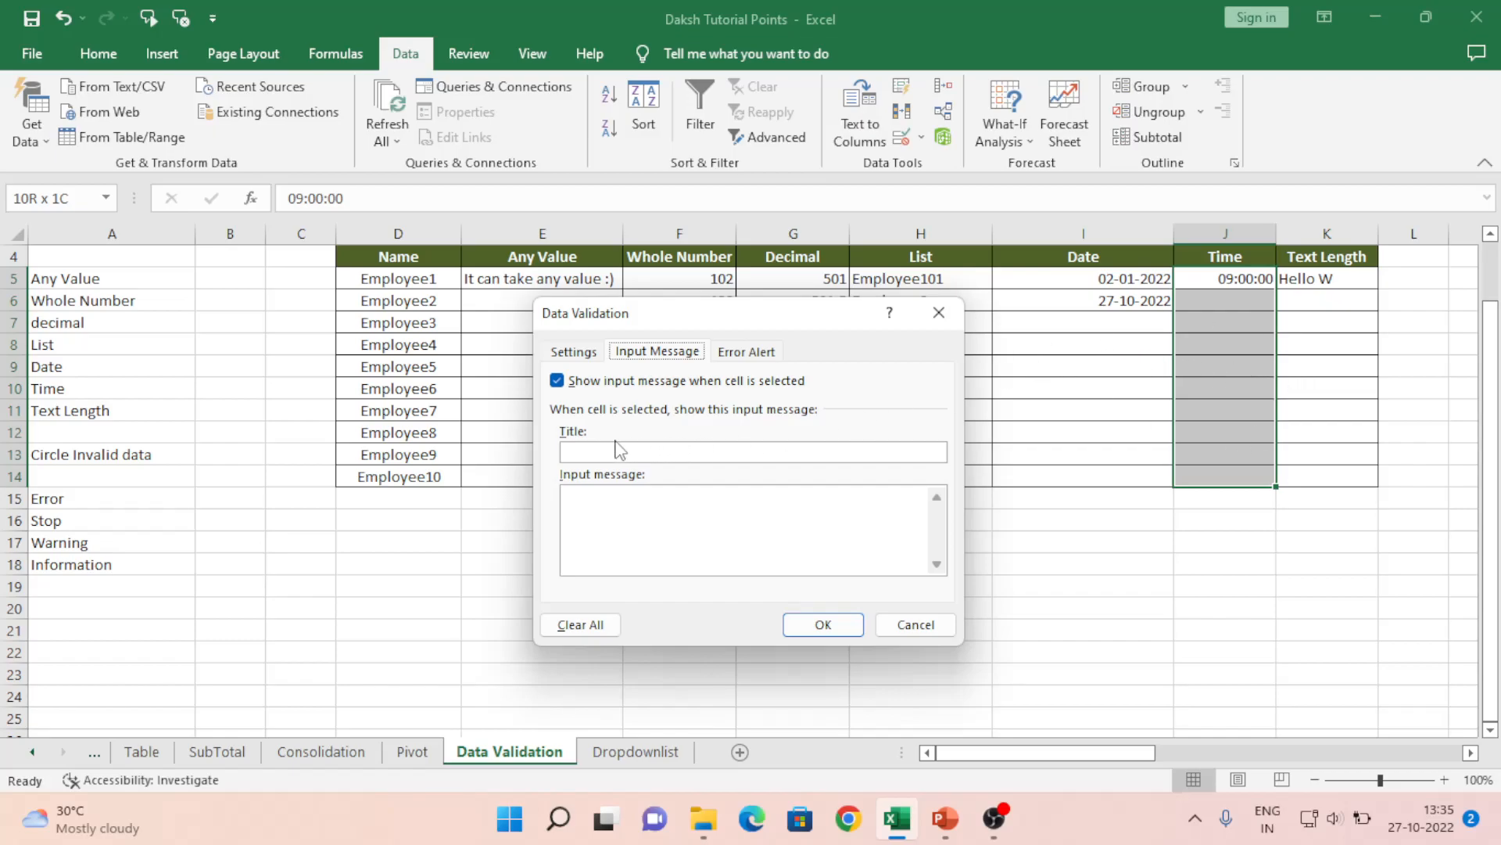
click(582, 452)
text(Time)
Write the input message "Please Enter time as 09:00:00 to 11:00:00" for the Time cells
click(593, 521)
text(Ple)
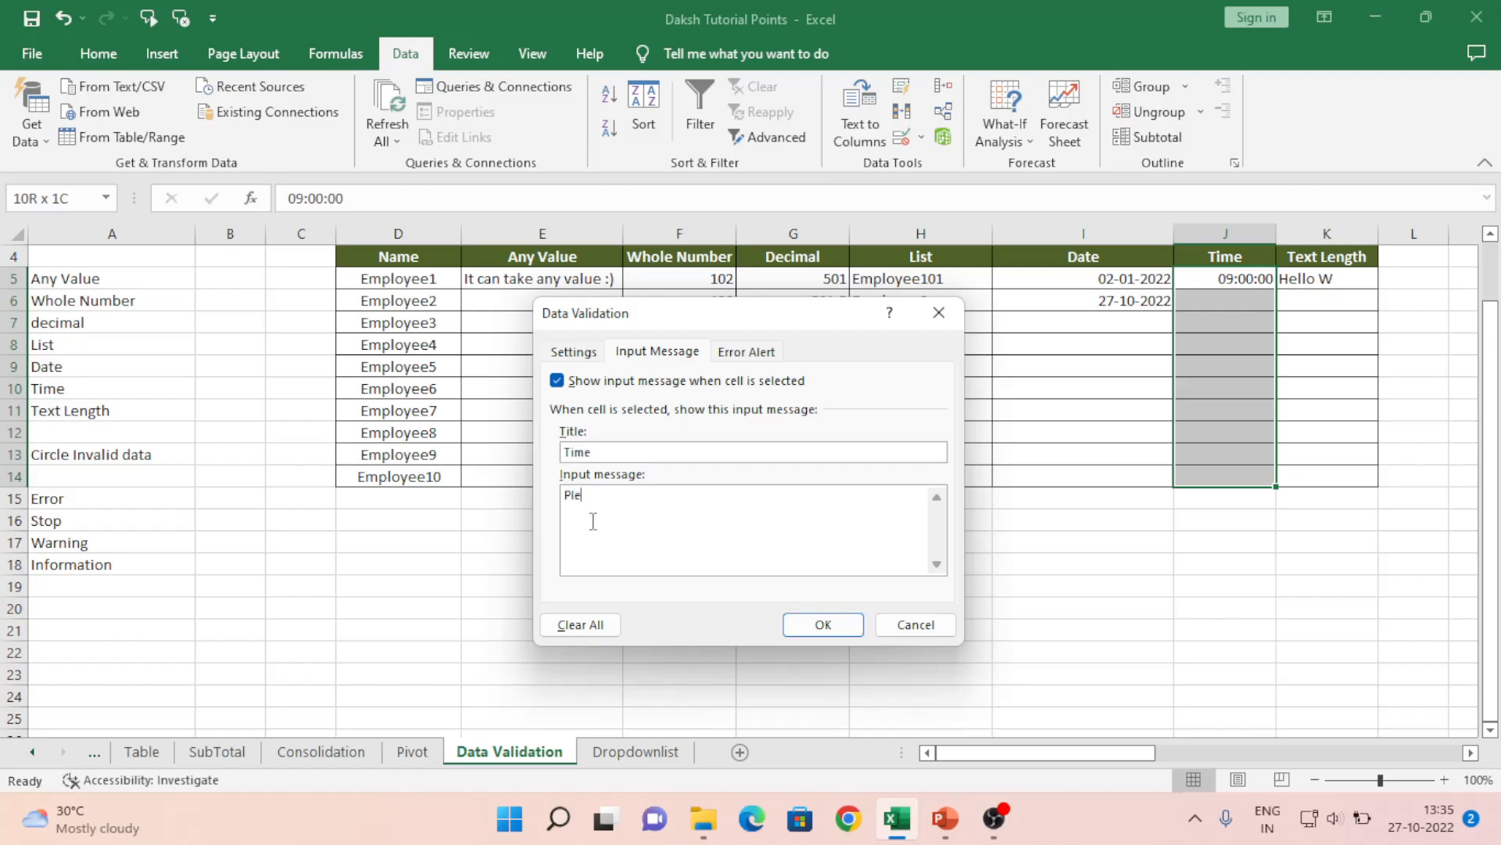
text(ase Enter time as 9)
key(BackSpace)
text(09:00:00 to 11:00:00)
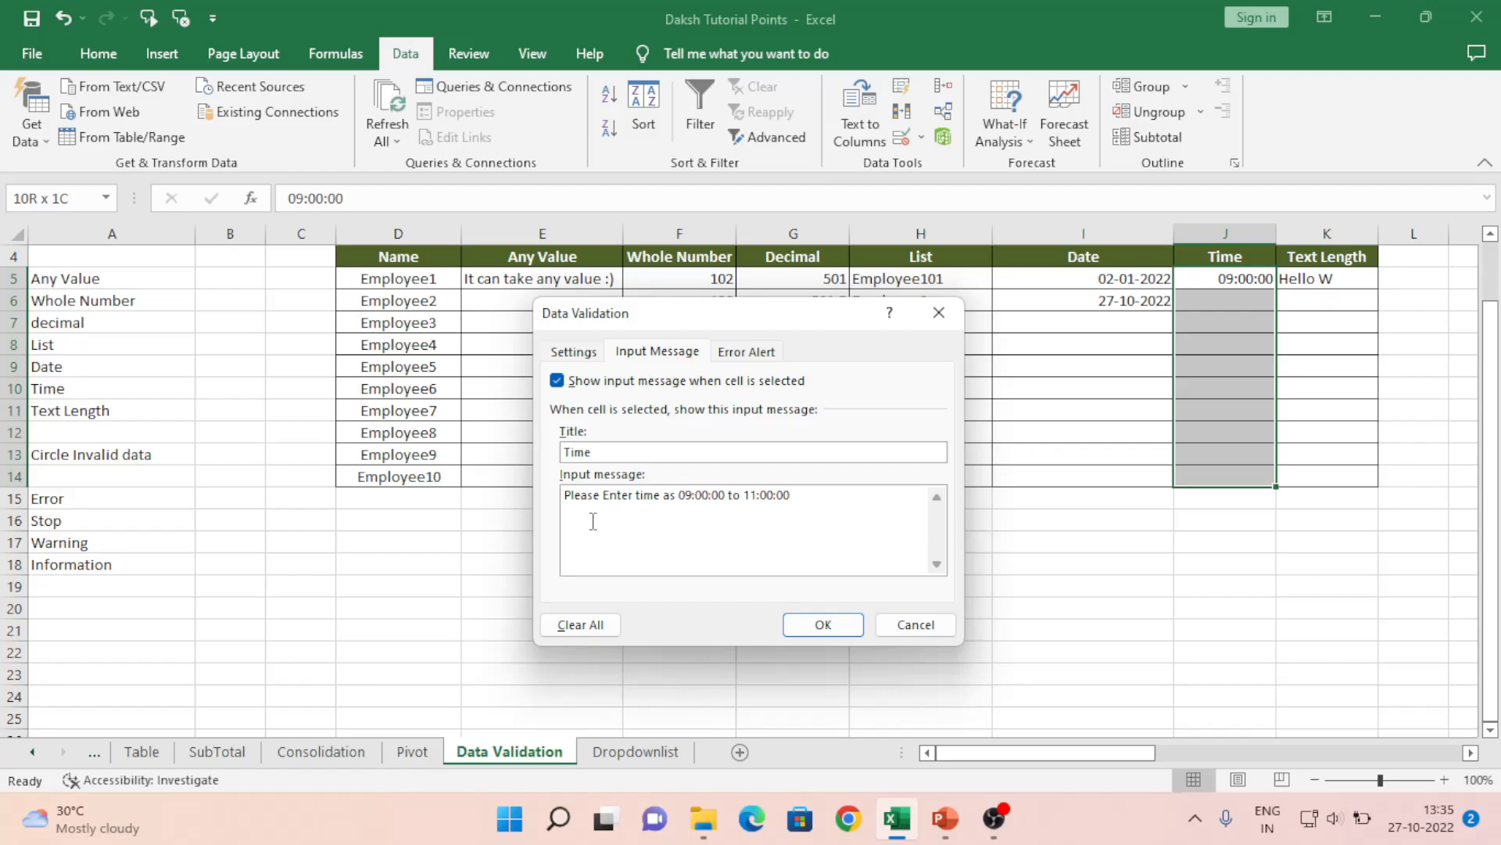
Reword the message as "Please Enter any time between 09:00:00 to 11:00:00", apply it, and check it in J6
key(Left)
key(Left)
key(Left)
key(Left)
key(Left)
key(Left)
key(Left)
key(Left)
key(Left)
key(Left)
key(Left)
key(Left)
key(Left)
key(Left)
key(Left)
key(Left)
key(Left)
key(Left)
key(Left)
key(Left)
key(Left)
key(Left)
text(any)
key(Right)
key(Right)
key(Right)
key(Right)
key(Right)
key(shift+Right)
key(shift+Right)
key(shift+Right)
text(between)
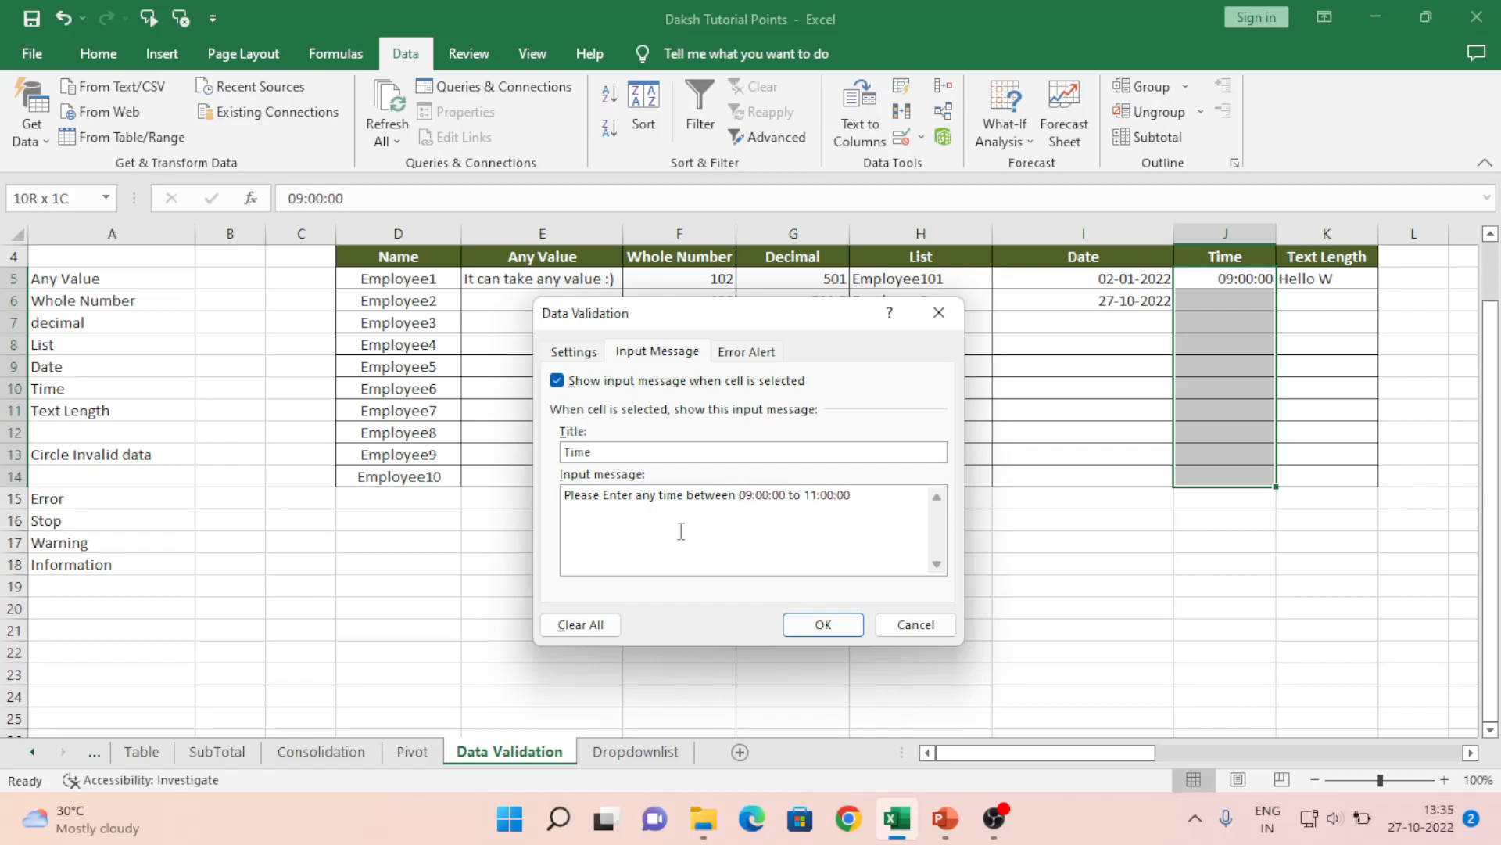
click(823, 624)
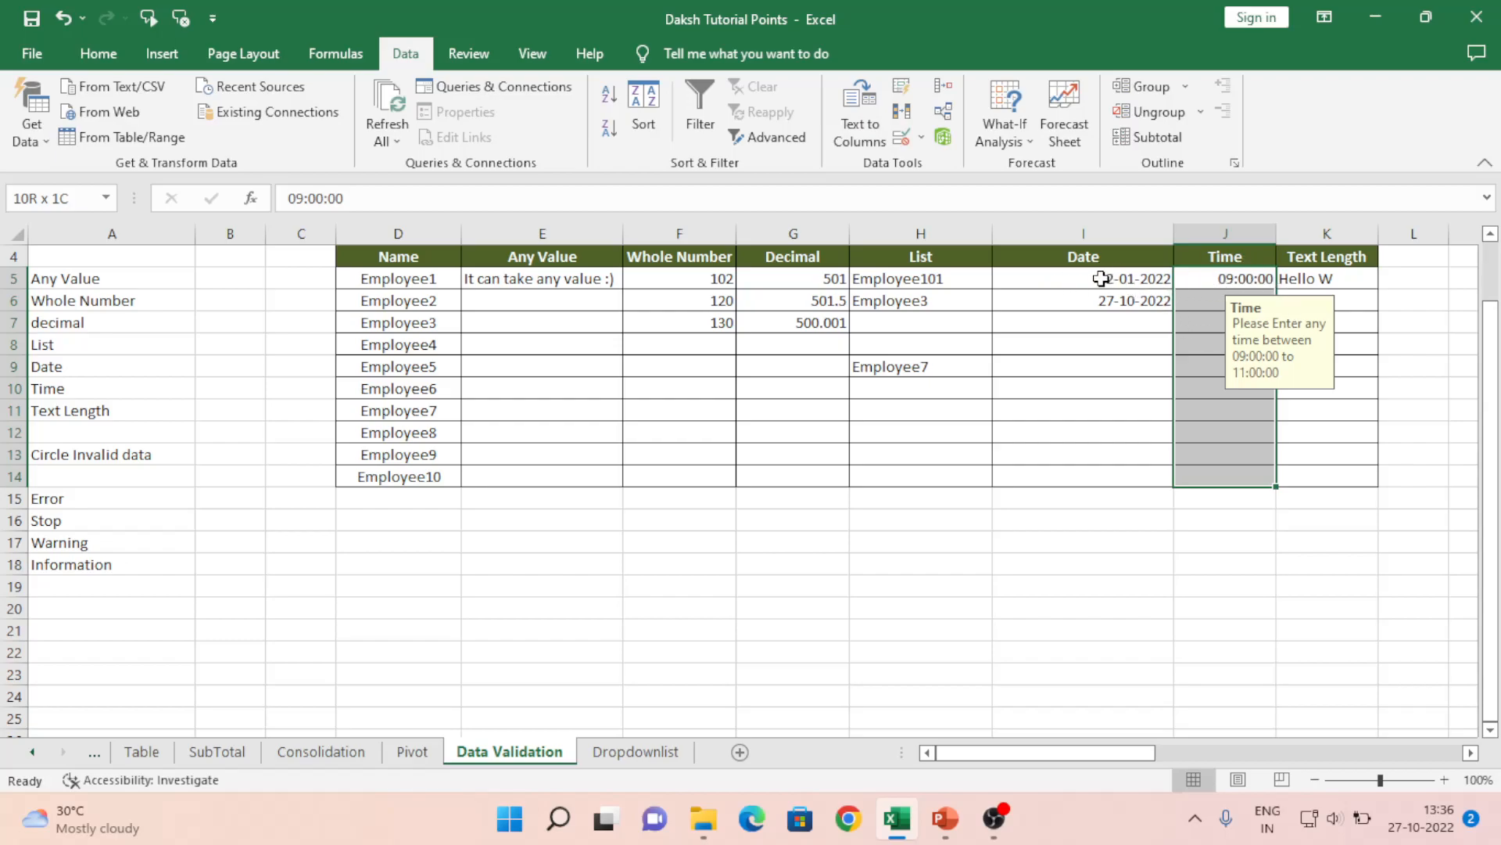
click(1101, 304)
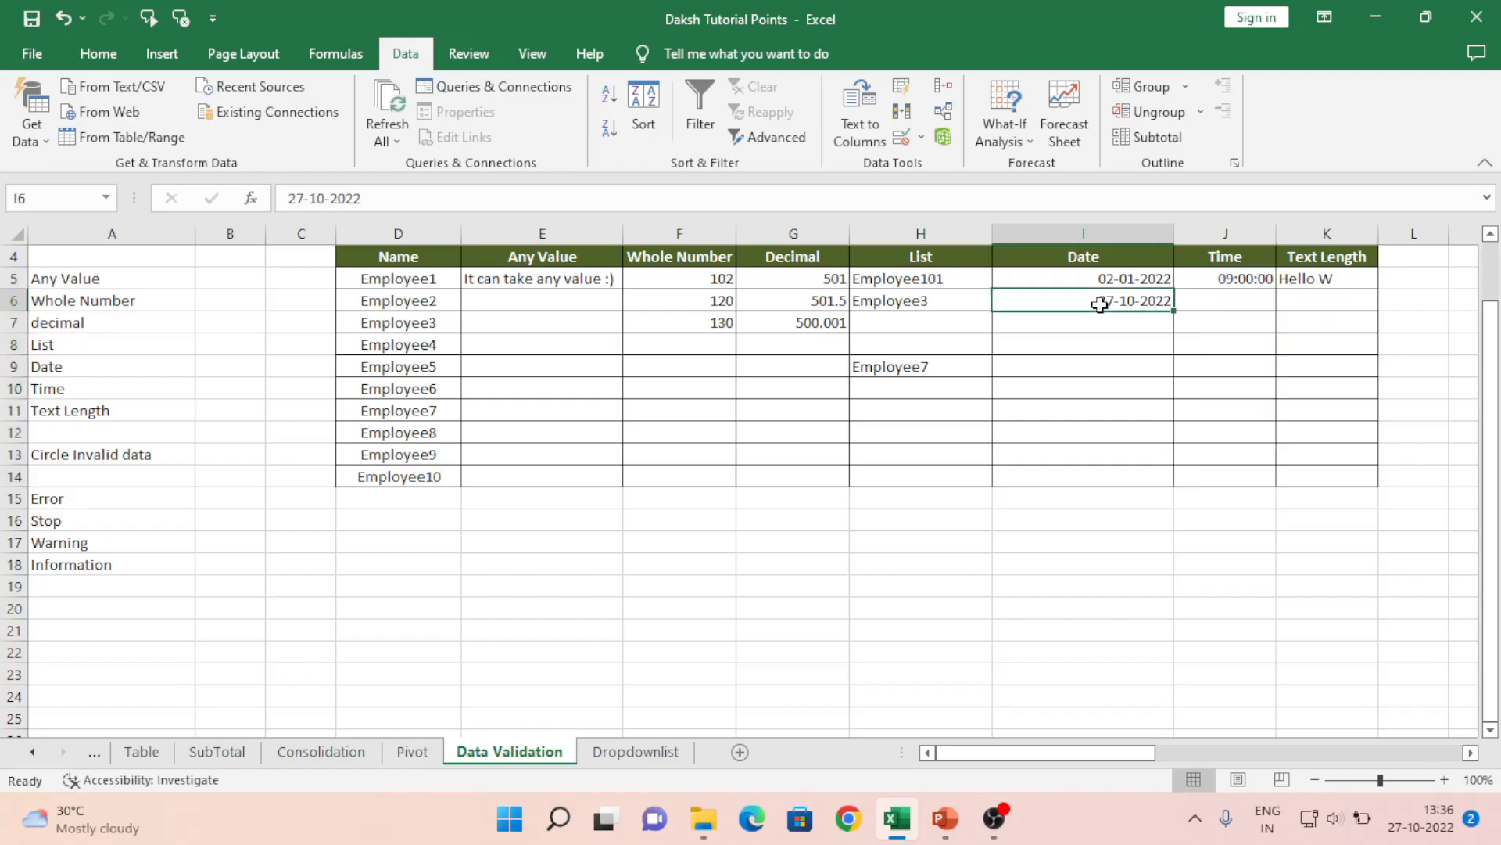
click(1209, 303)
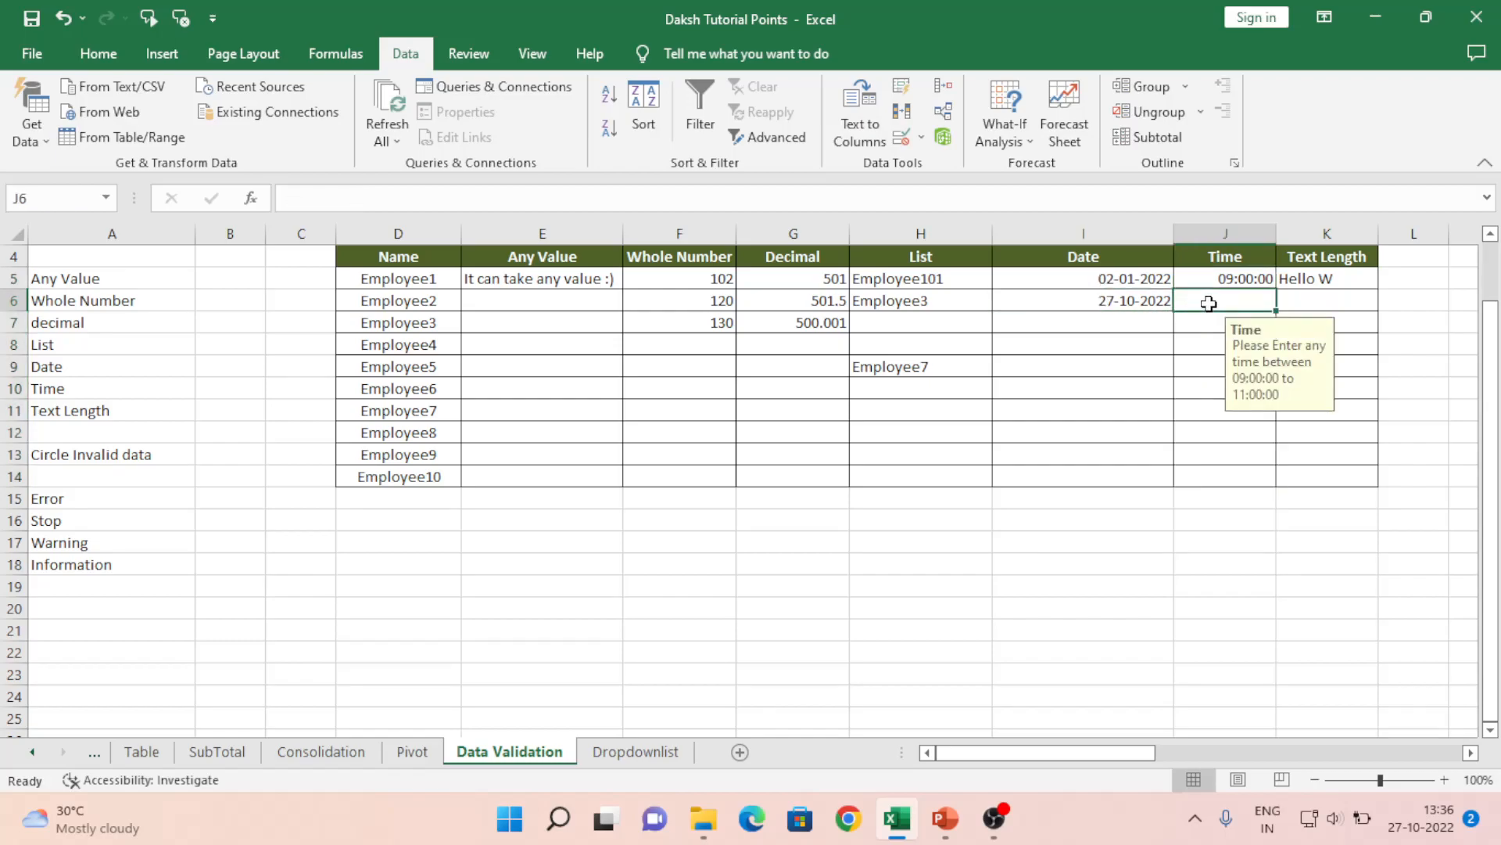
Examine the error alert styles for the Date cells I5 through I14, trying Information, and cancel without applying
click(1106, 283)
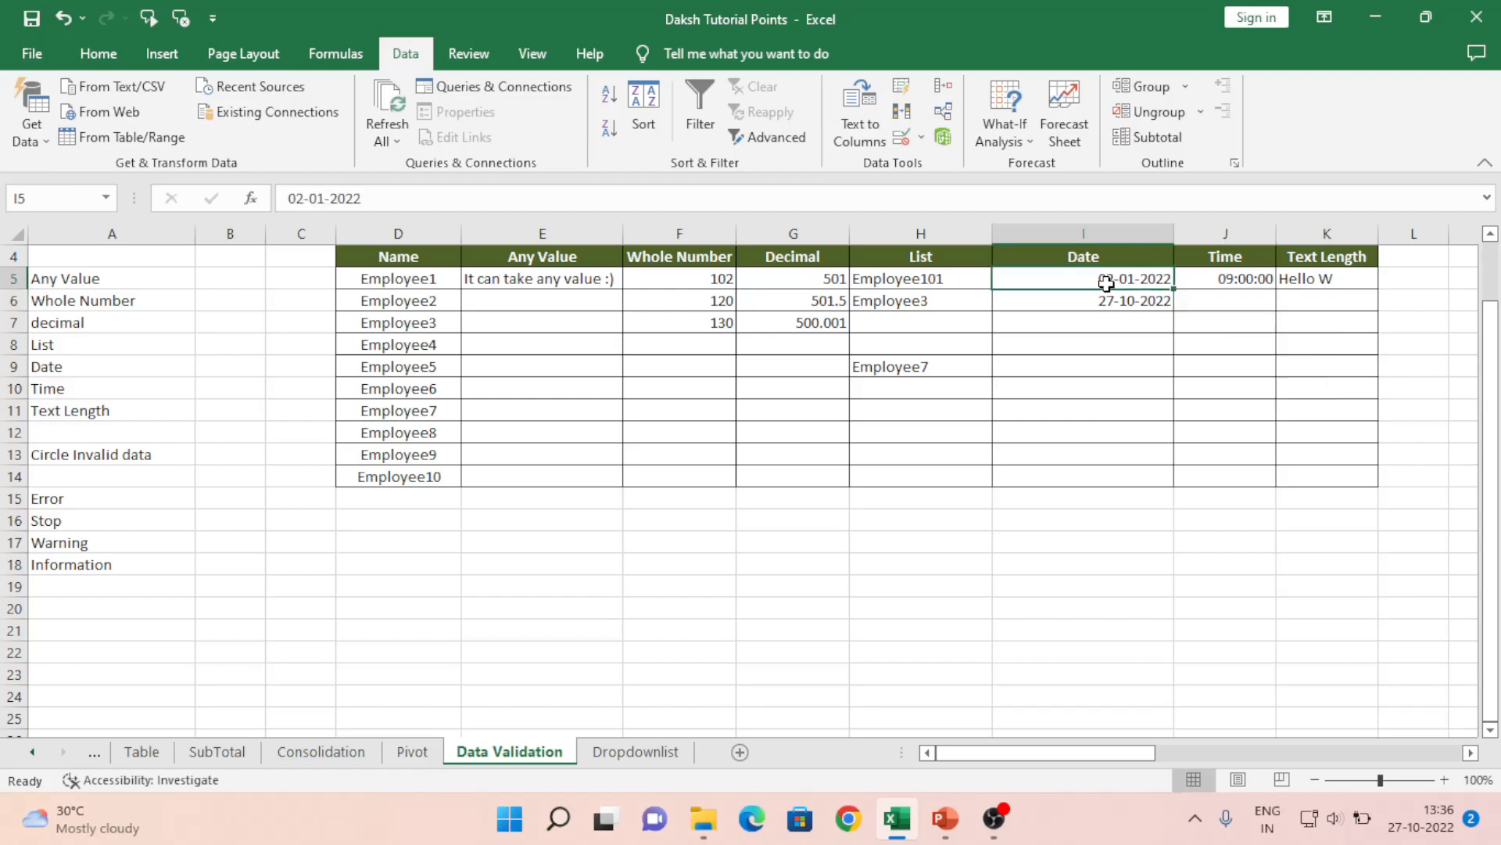
key(shift+Down)
key(shift+Down)
key(shift+Down)
key(shift+Down)
key(shift+Down)
key(shift+Down)
key(shift+Down)
key(shift+Down)
key(shift+Down)
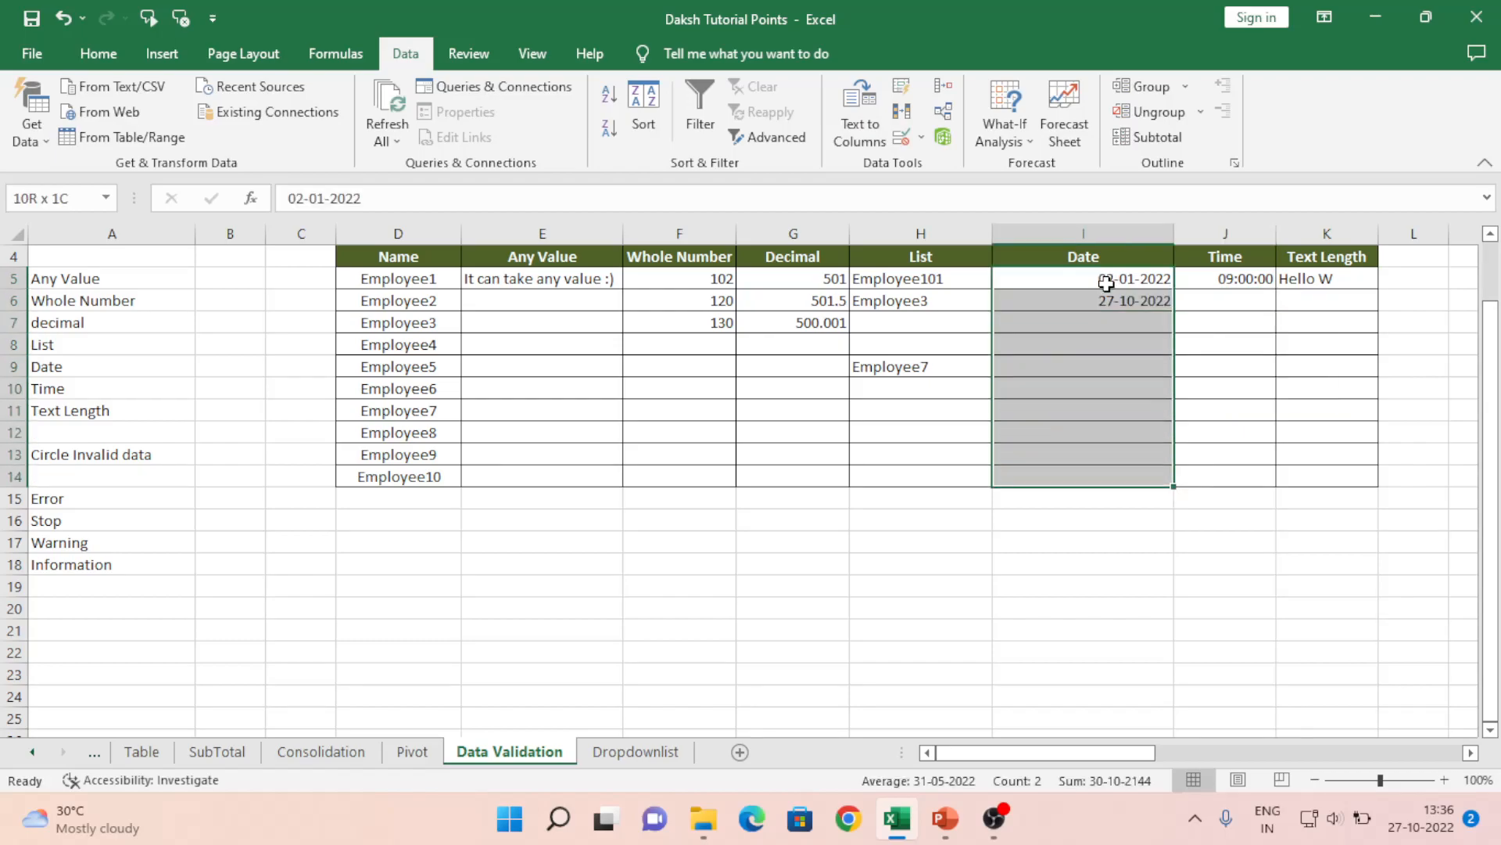
key(shift+Down)
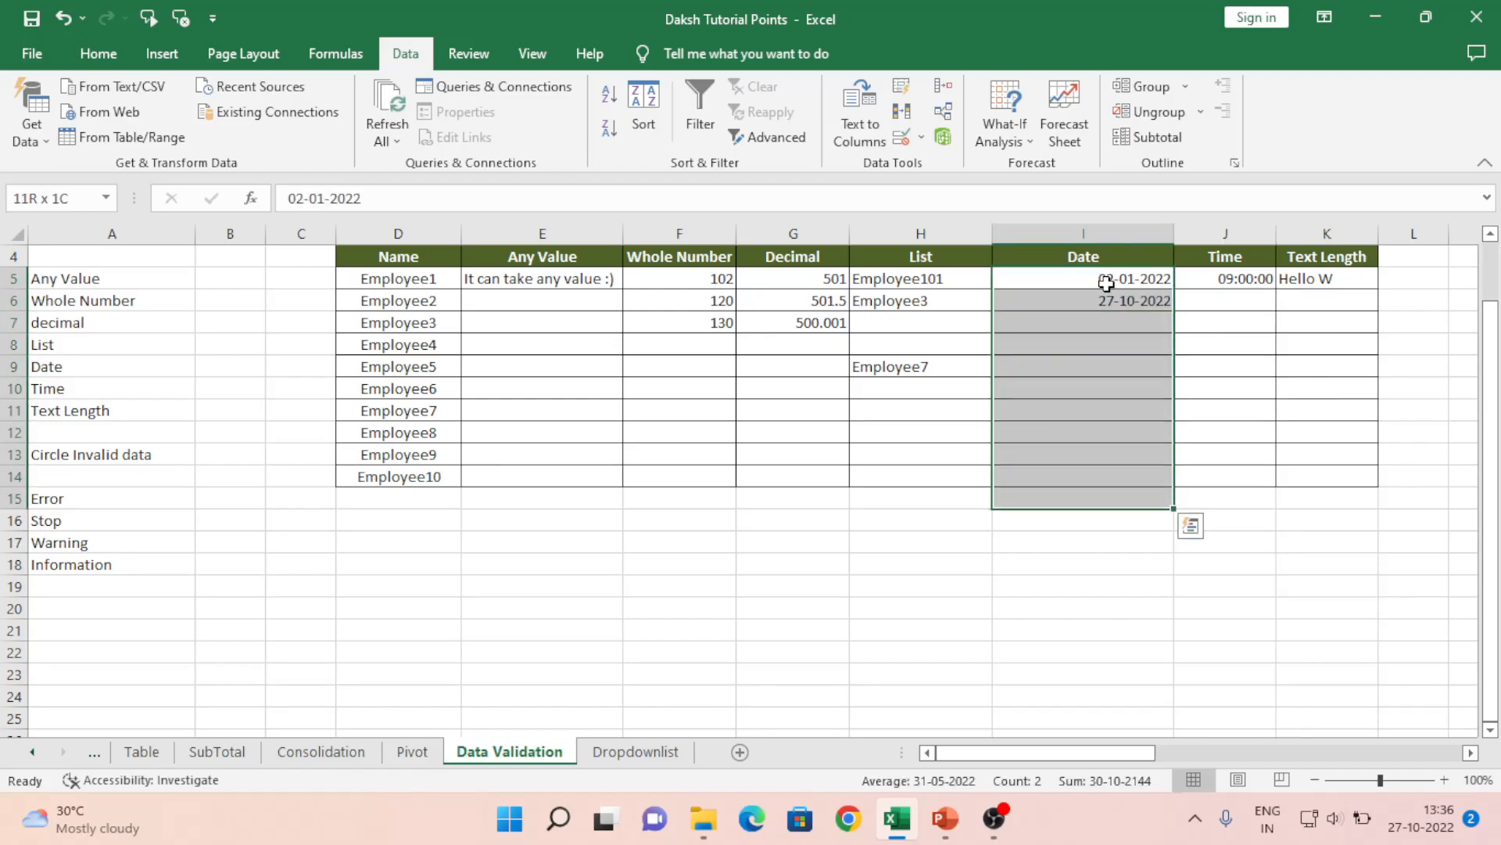
key(shift+Up)
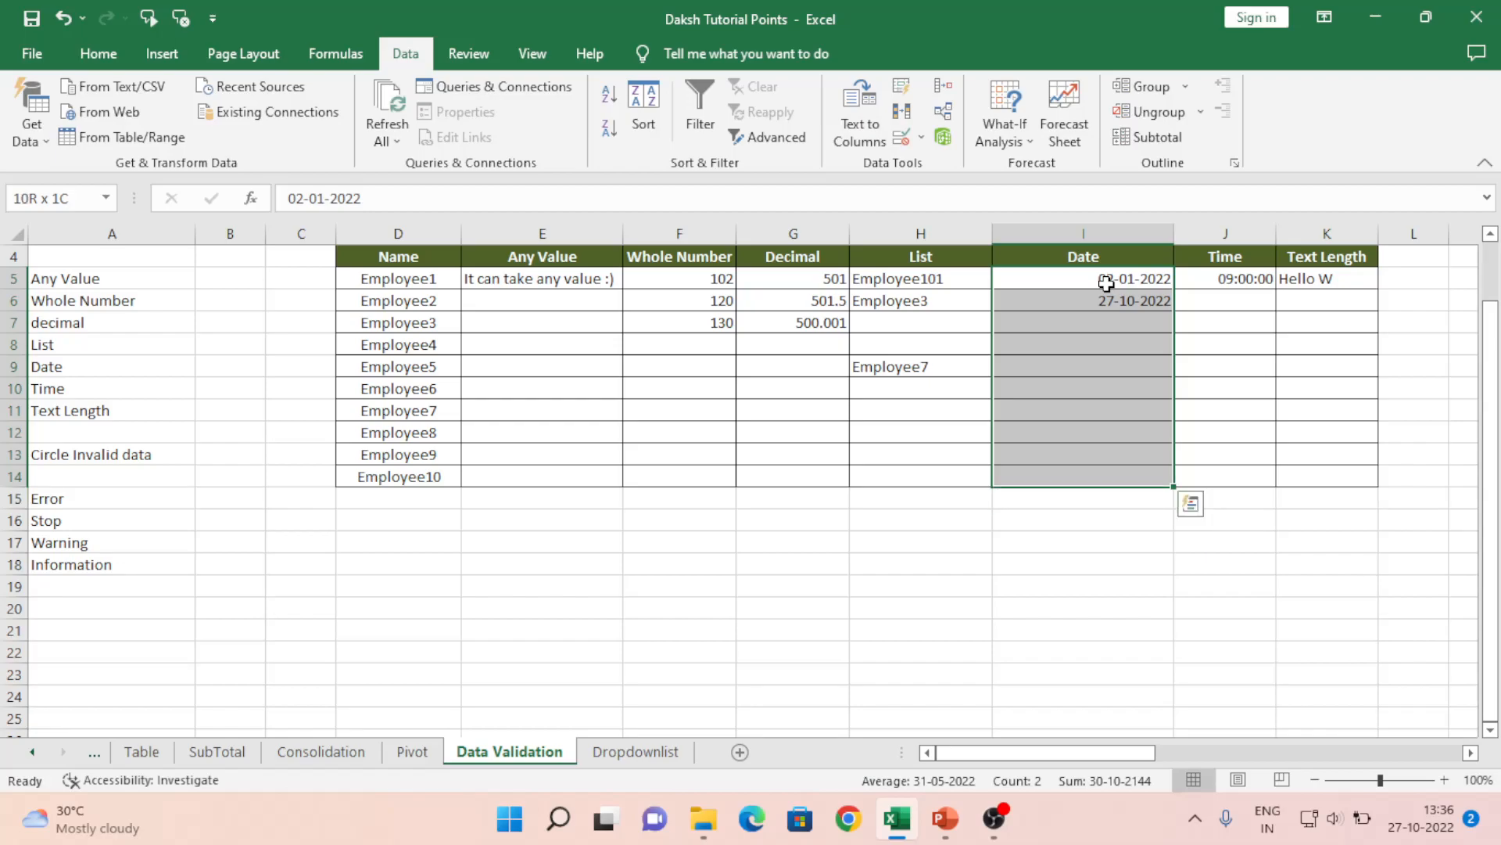
click(902, 142)
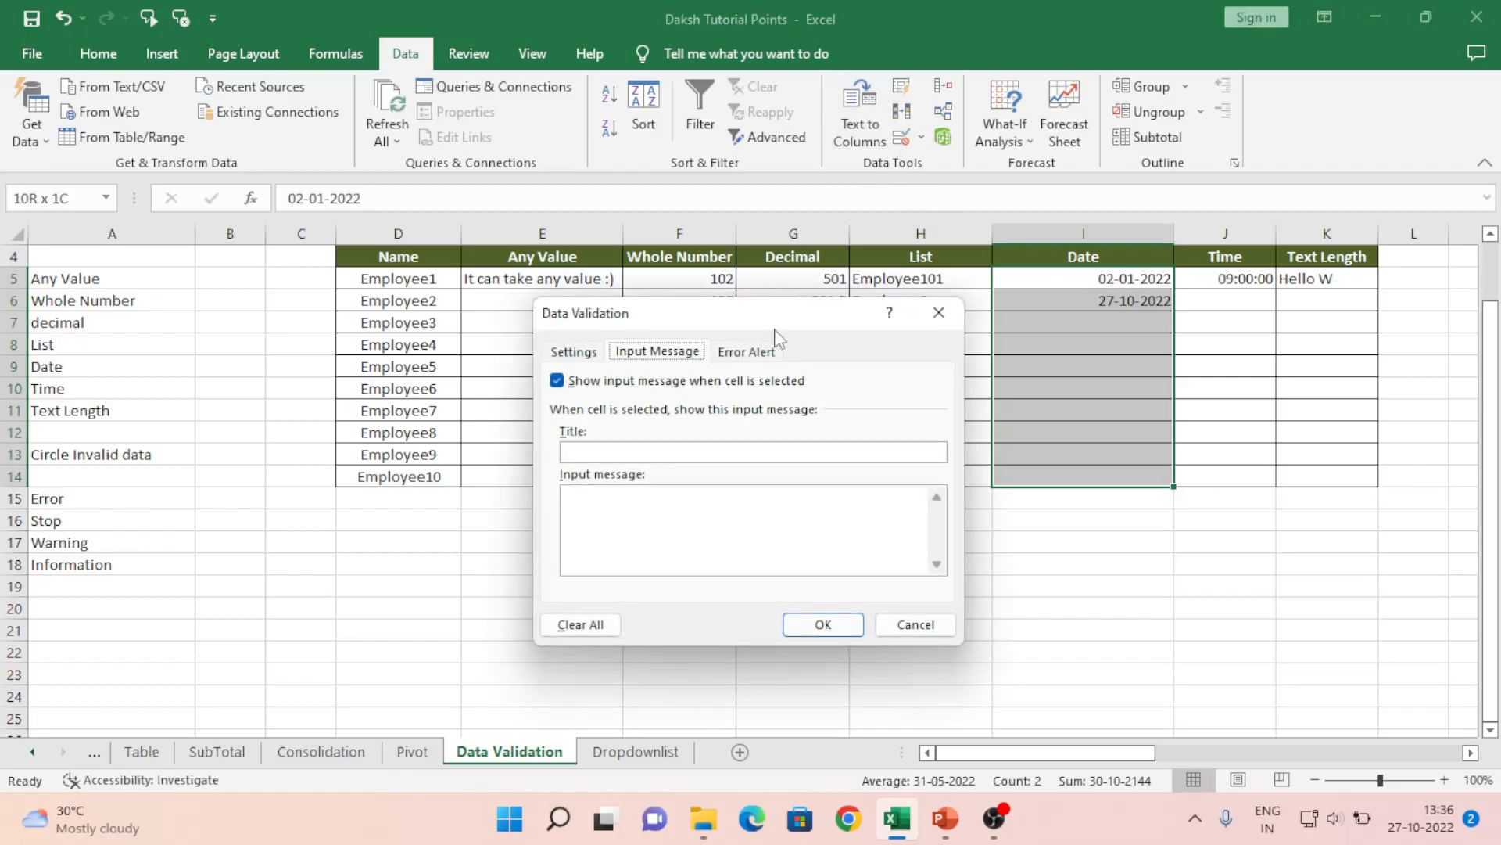
click(759, 355)
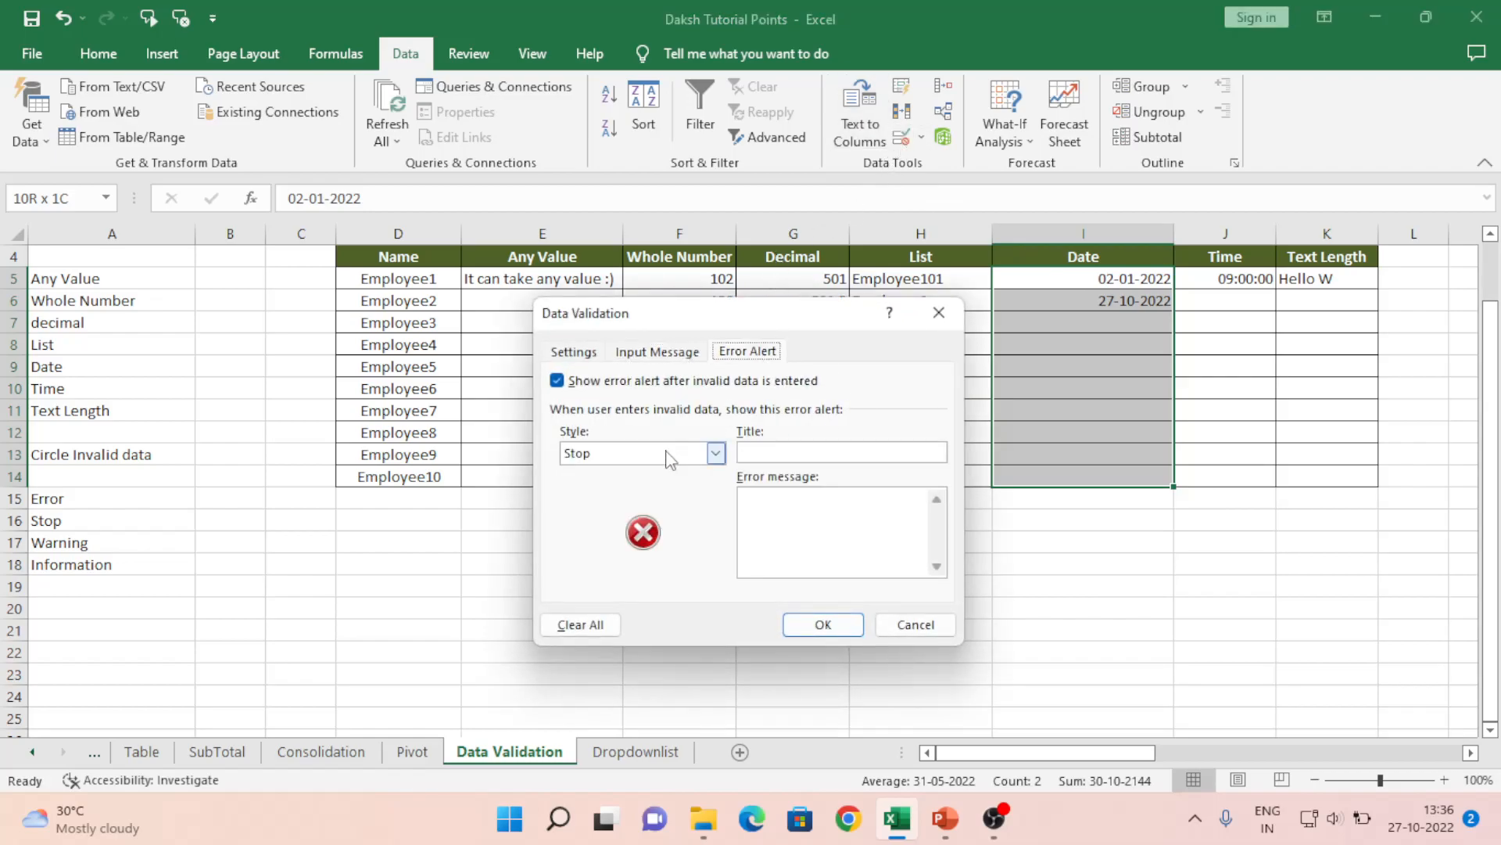
click(674, 357)
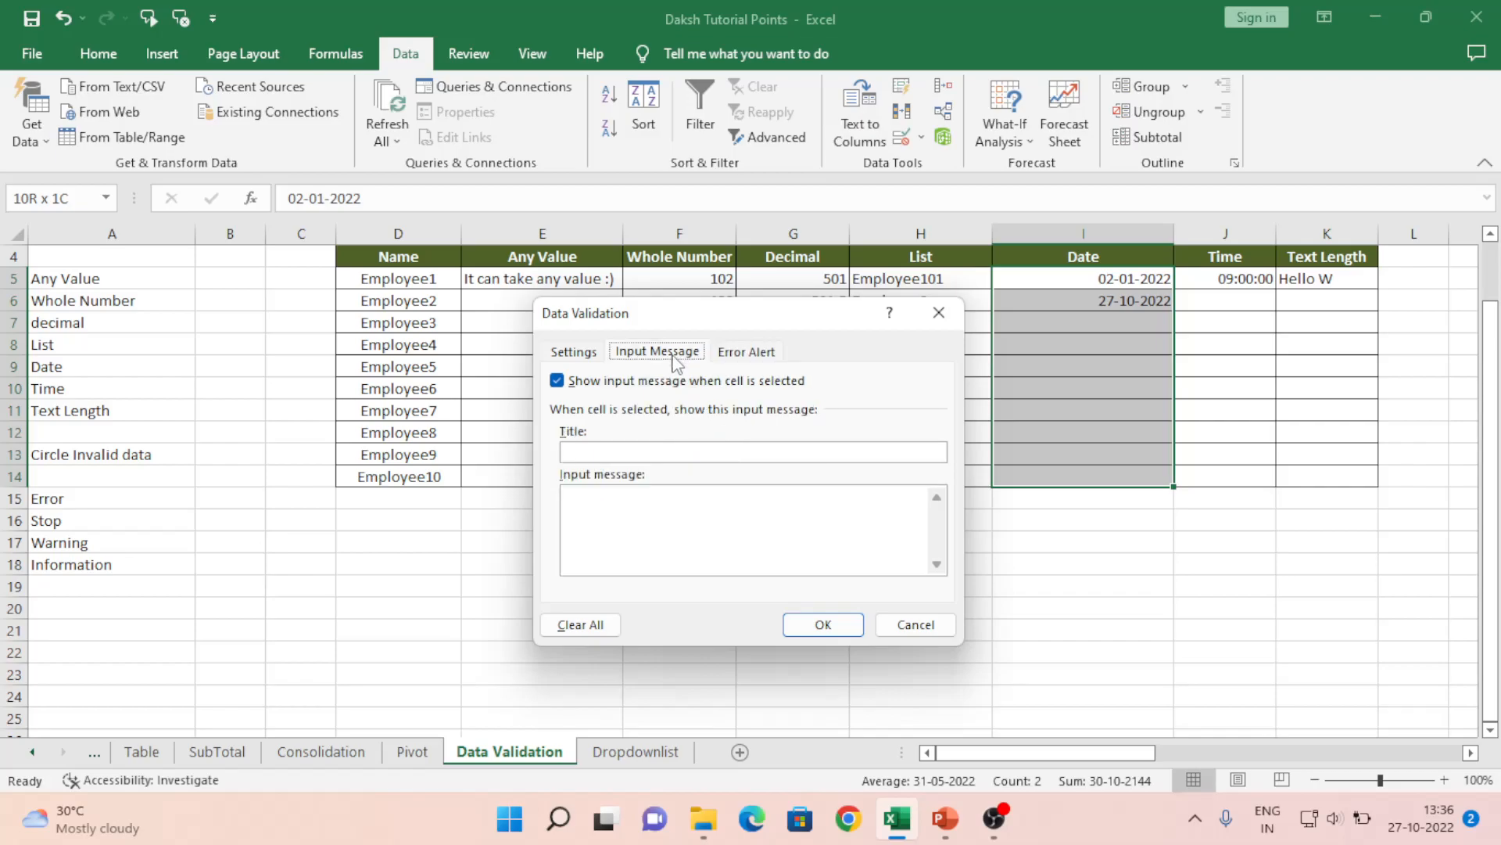
click(750, 353)
click(715, 453)
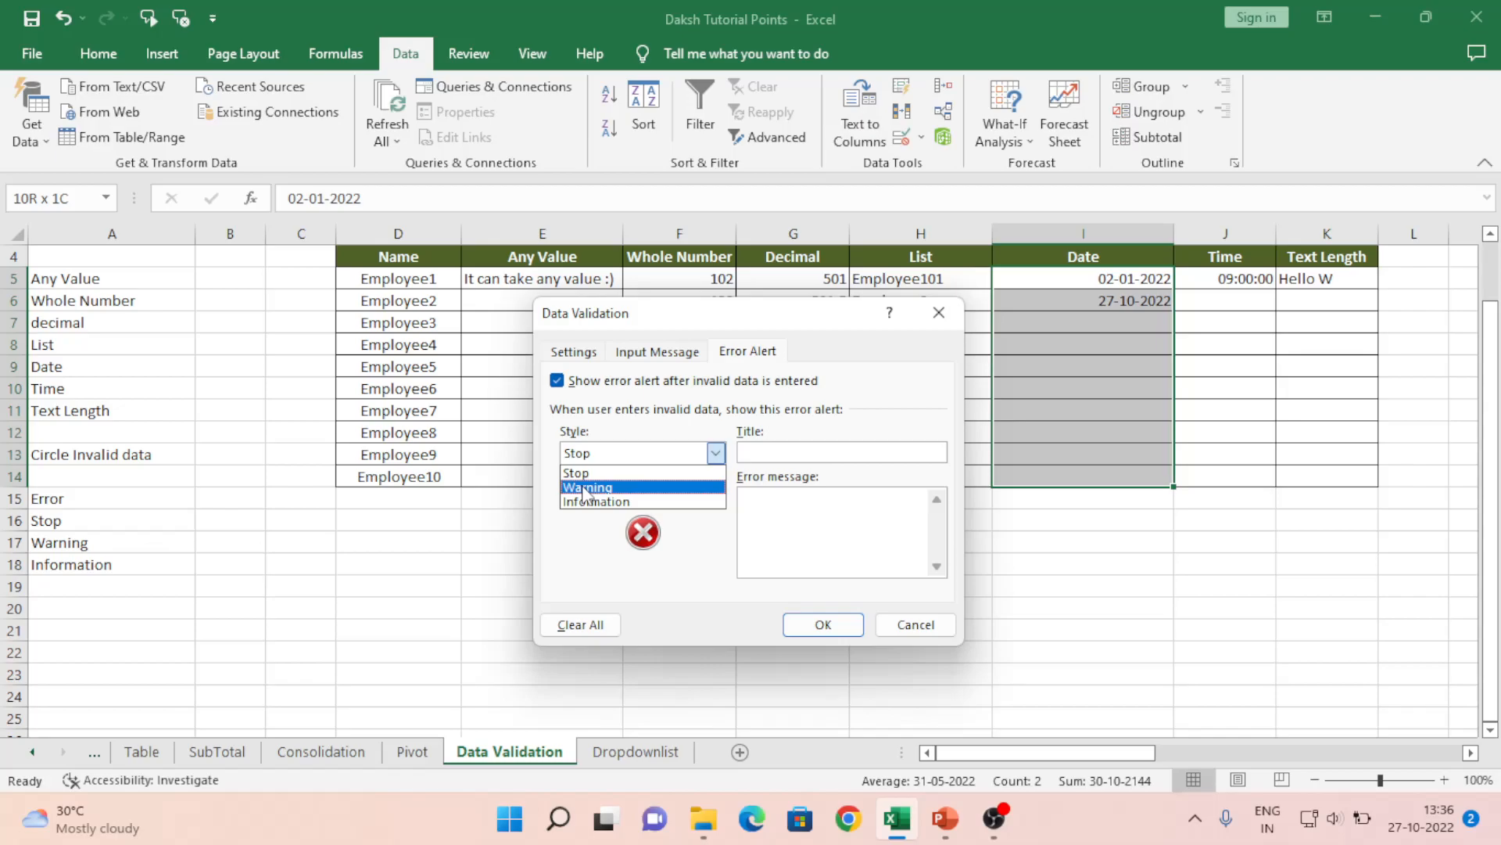
click(594, 502)
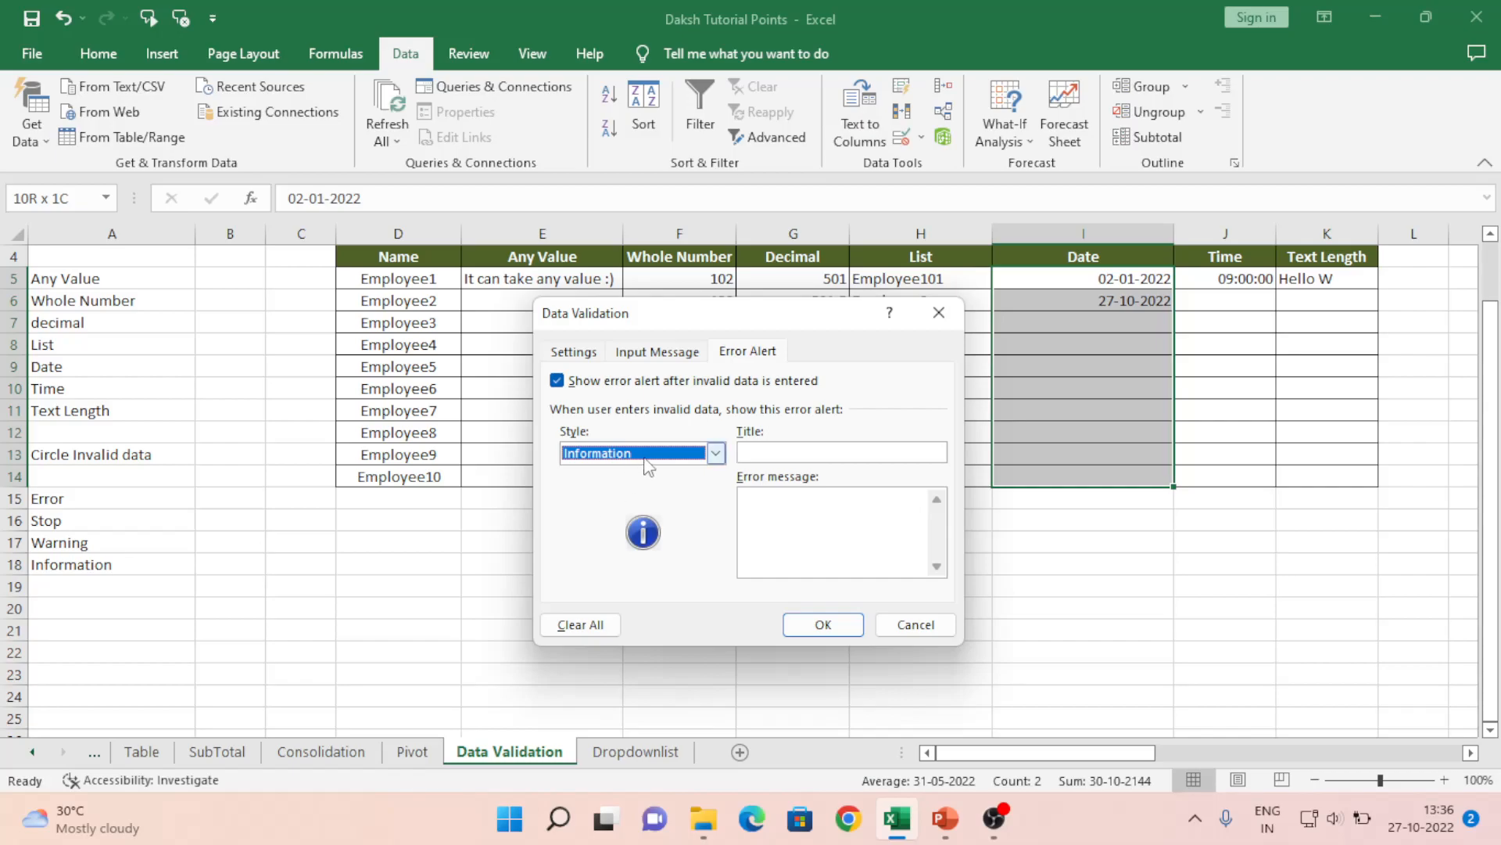
click(912, 625)
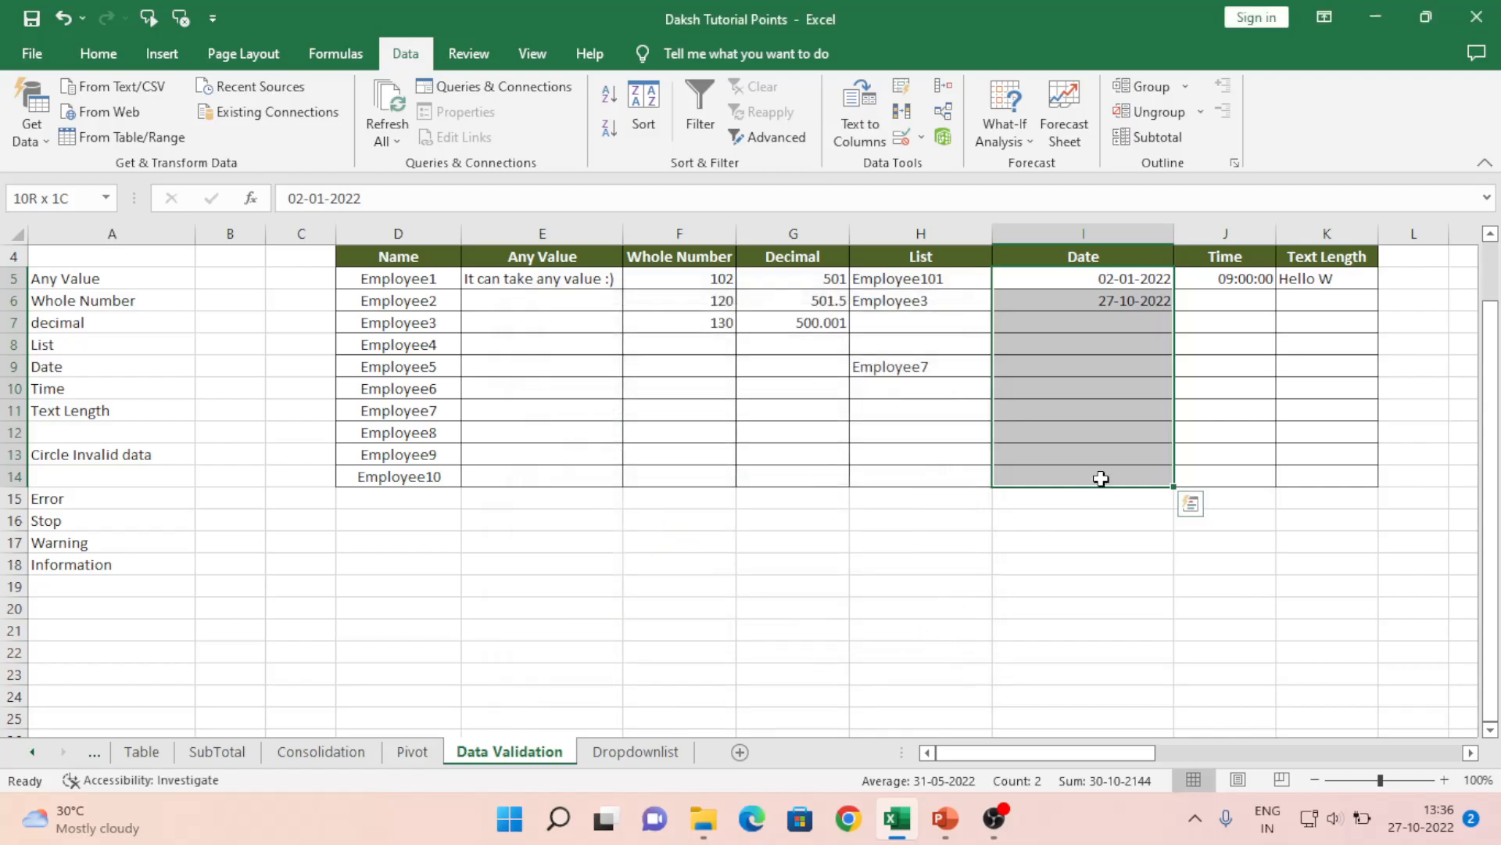
Try to enter 300 in F8 of the Whole Number column, and cancel the entry
click(696, 347)
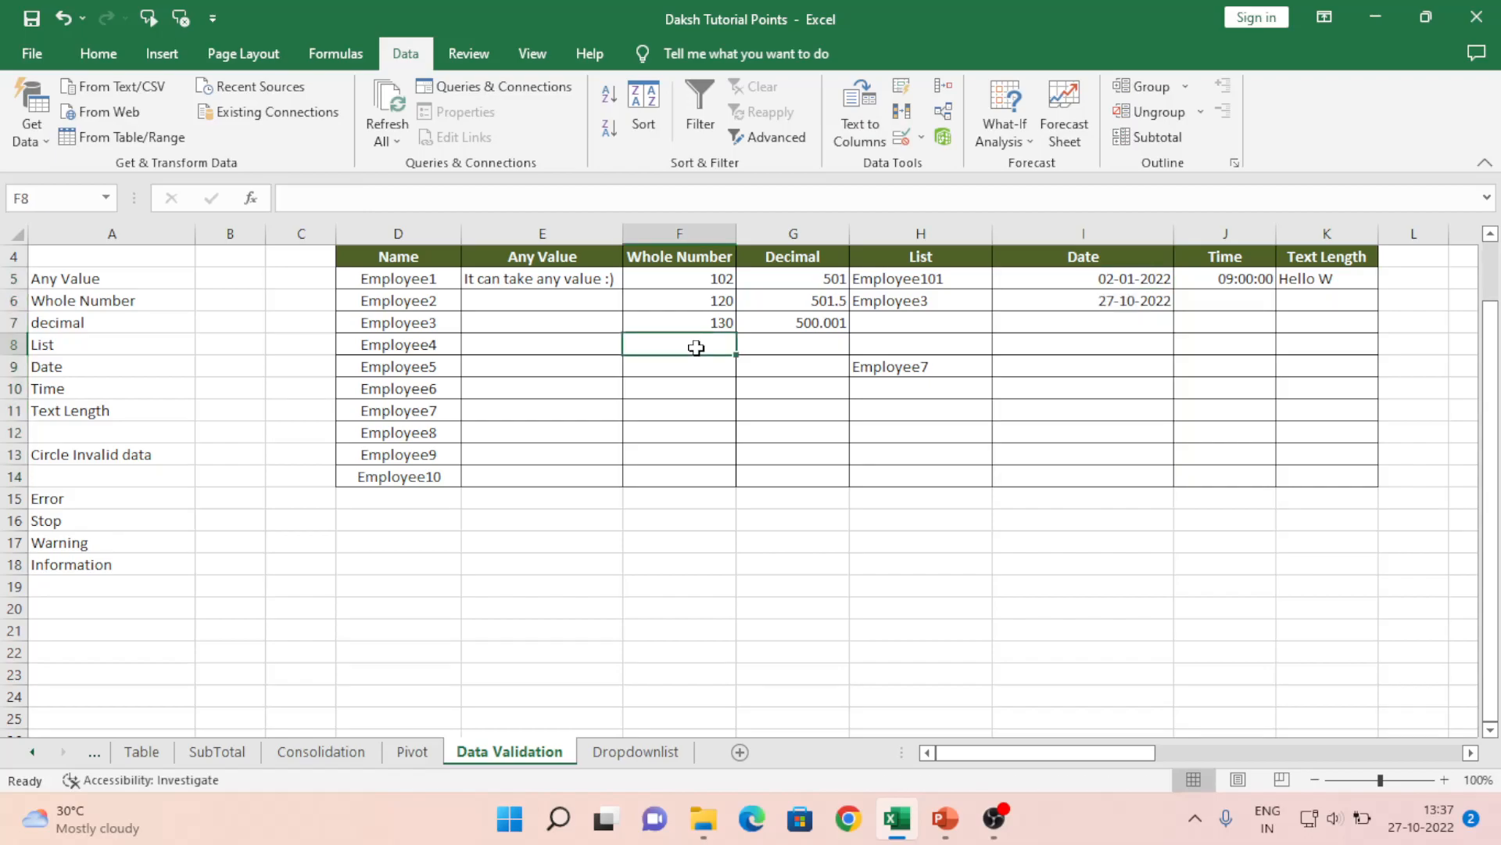
text(300)
key(Return)
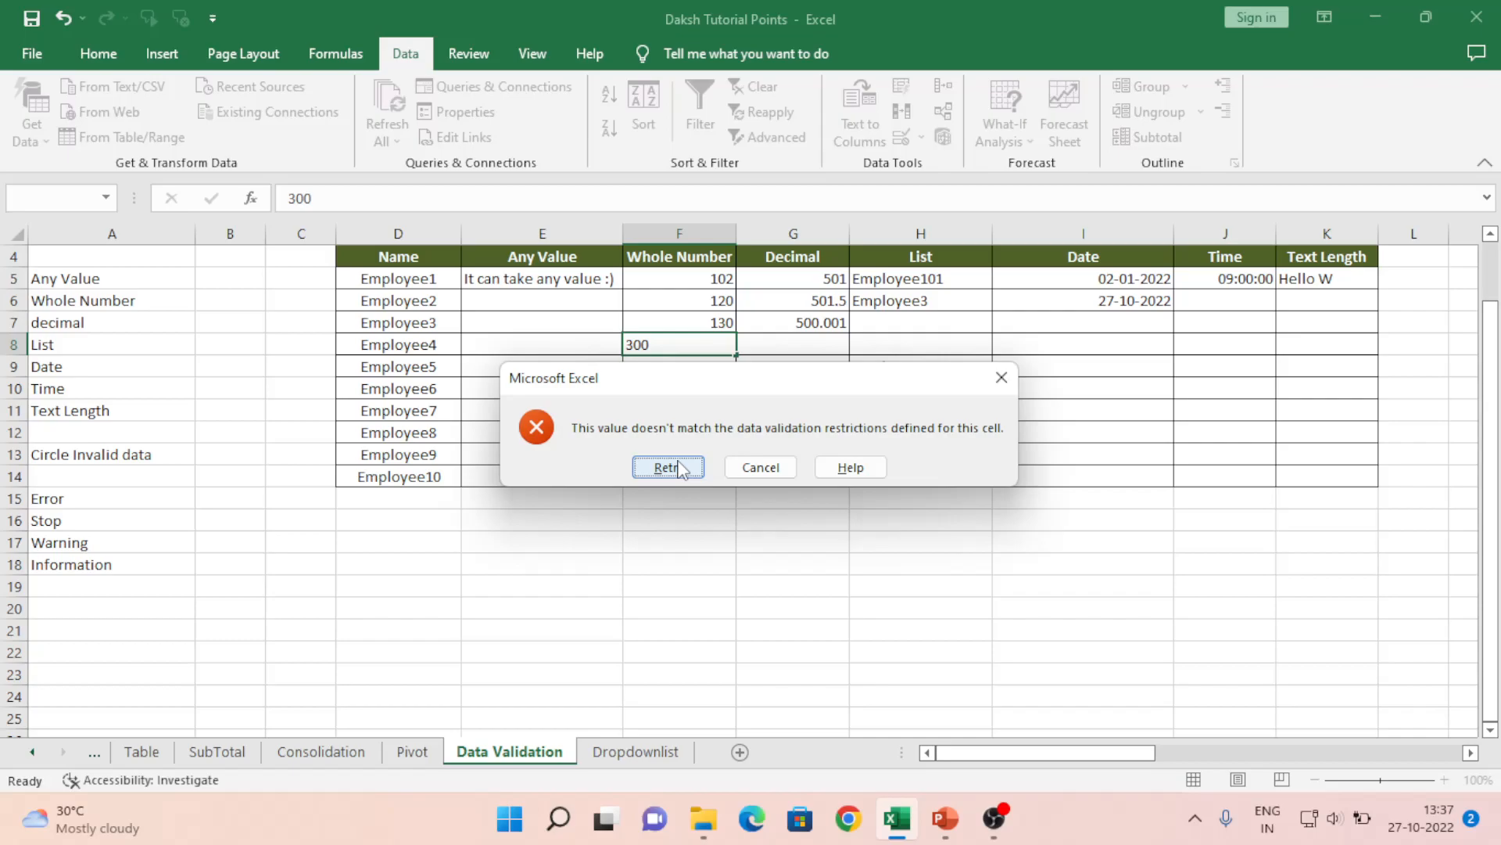
click(749, 475)
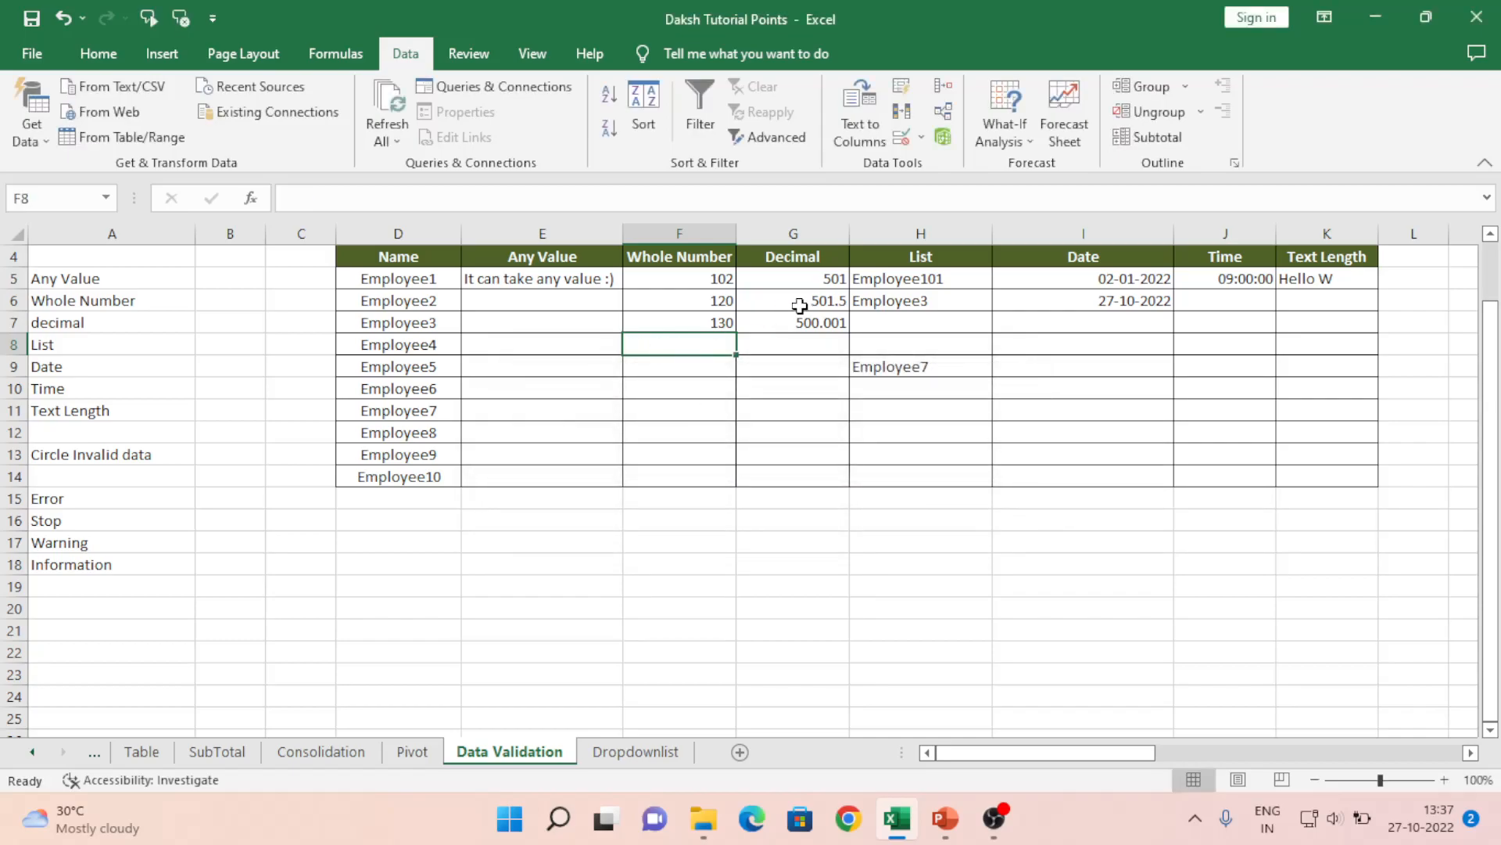
Set the data validation error alert style to Warning for the Whole Number cells F5 through F14
key(Up)
key(Up)
key(Up)
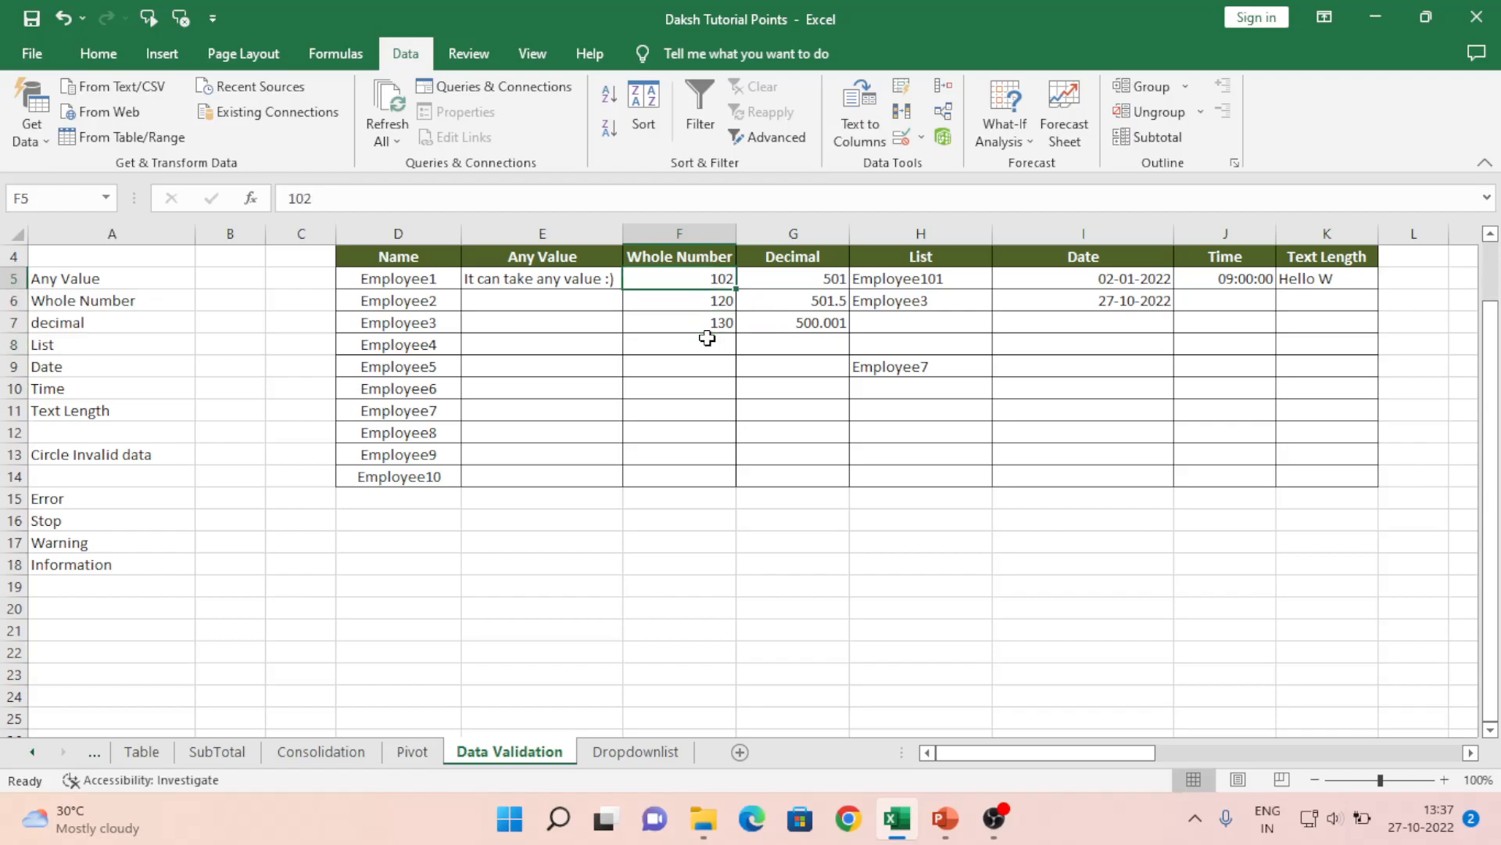
key(shift+Down)
key(shift+Down)
key(shift+Down)
key(shift+Down)
key(shift+Down)
key(shift+Down)
key(shift+Down)
key(shift+Down)
key(shift+Down)
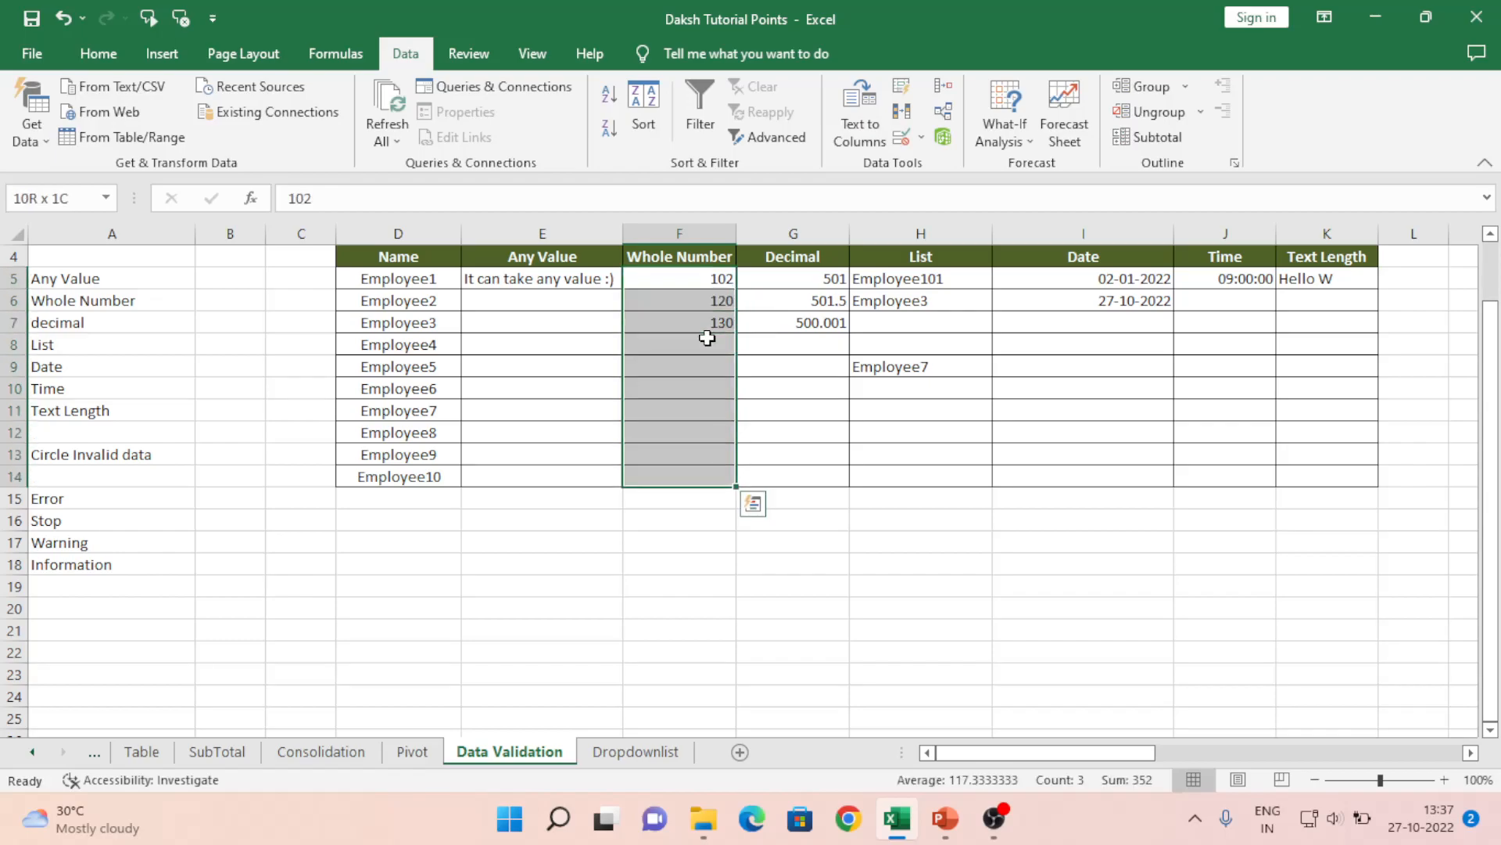
click(905, 141)
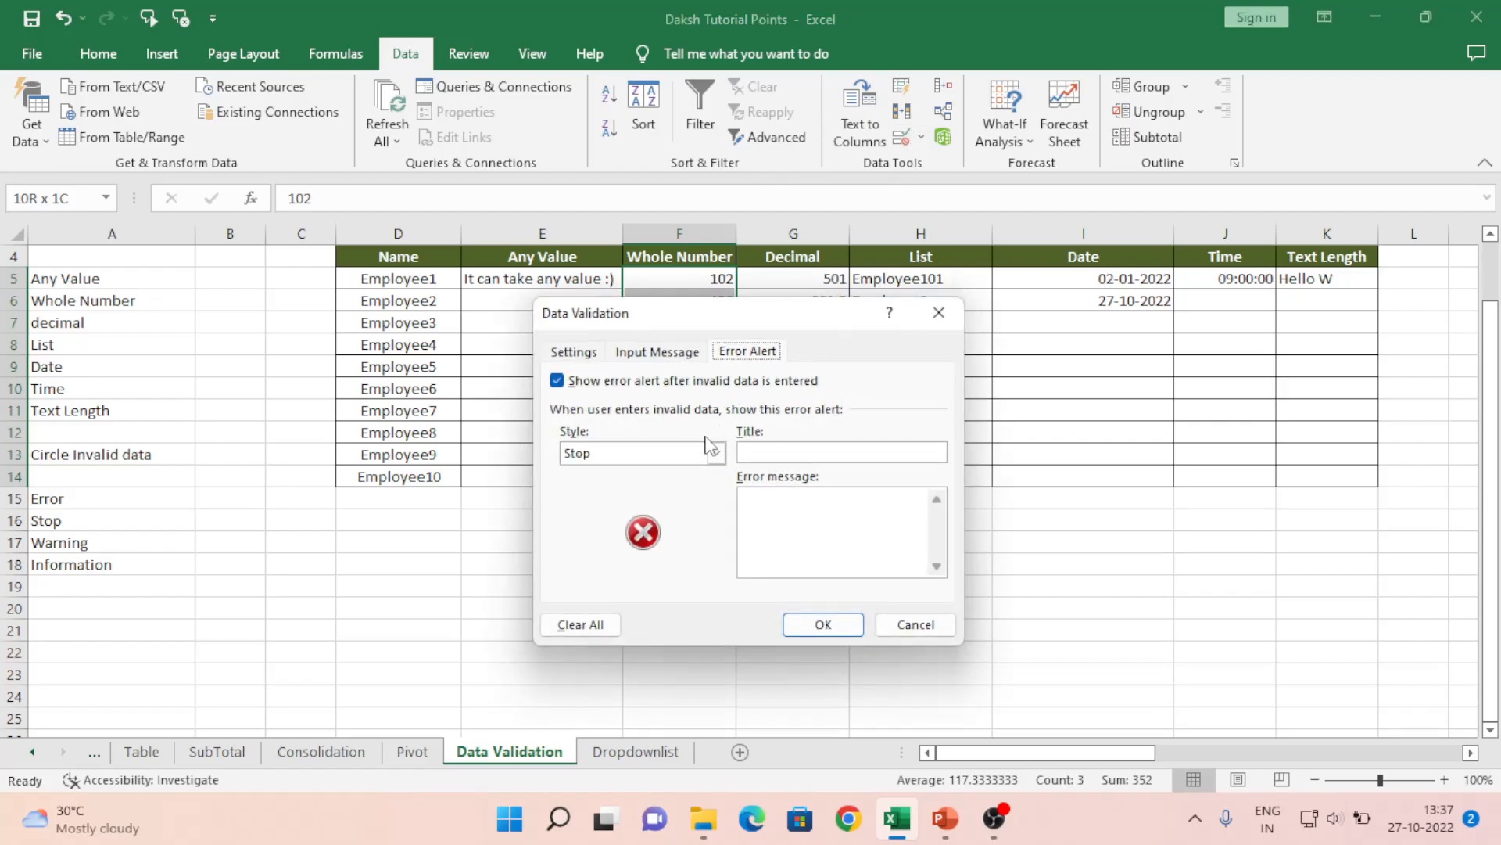
click(703, 453)
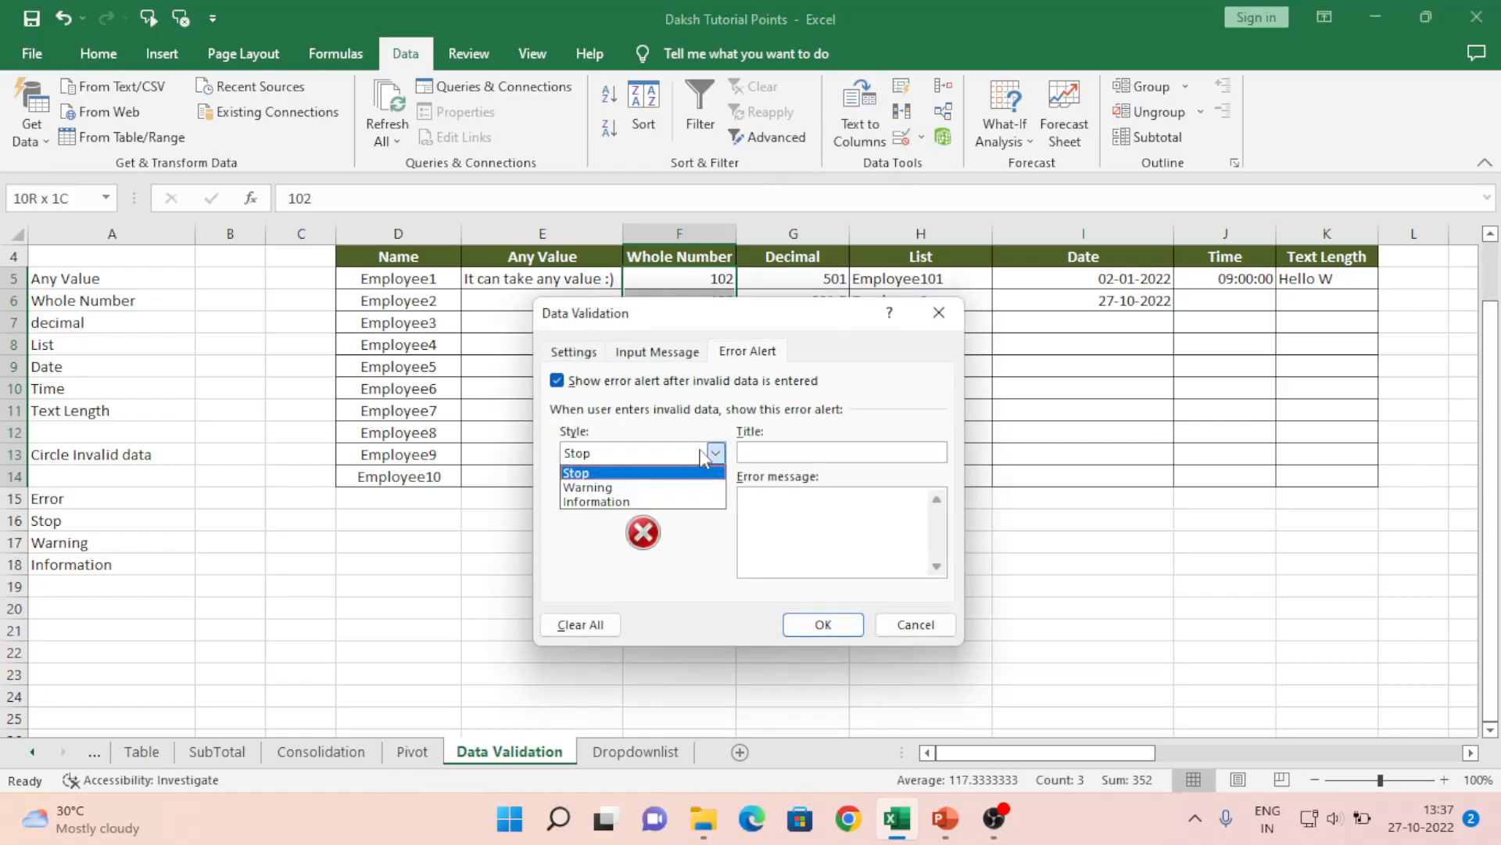
click(617, 487)
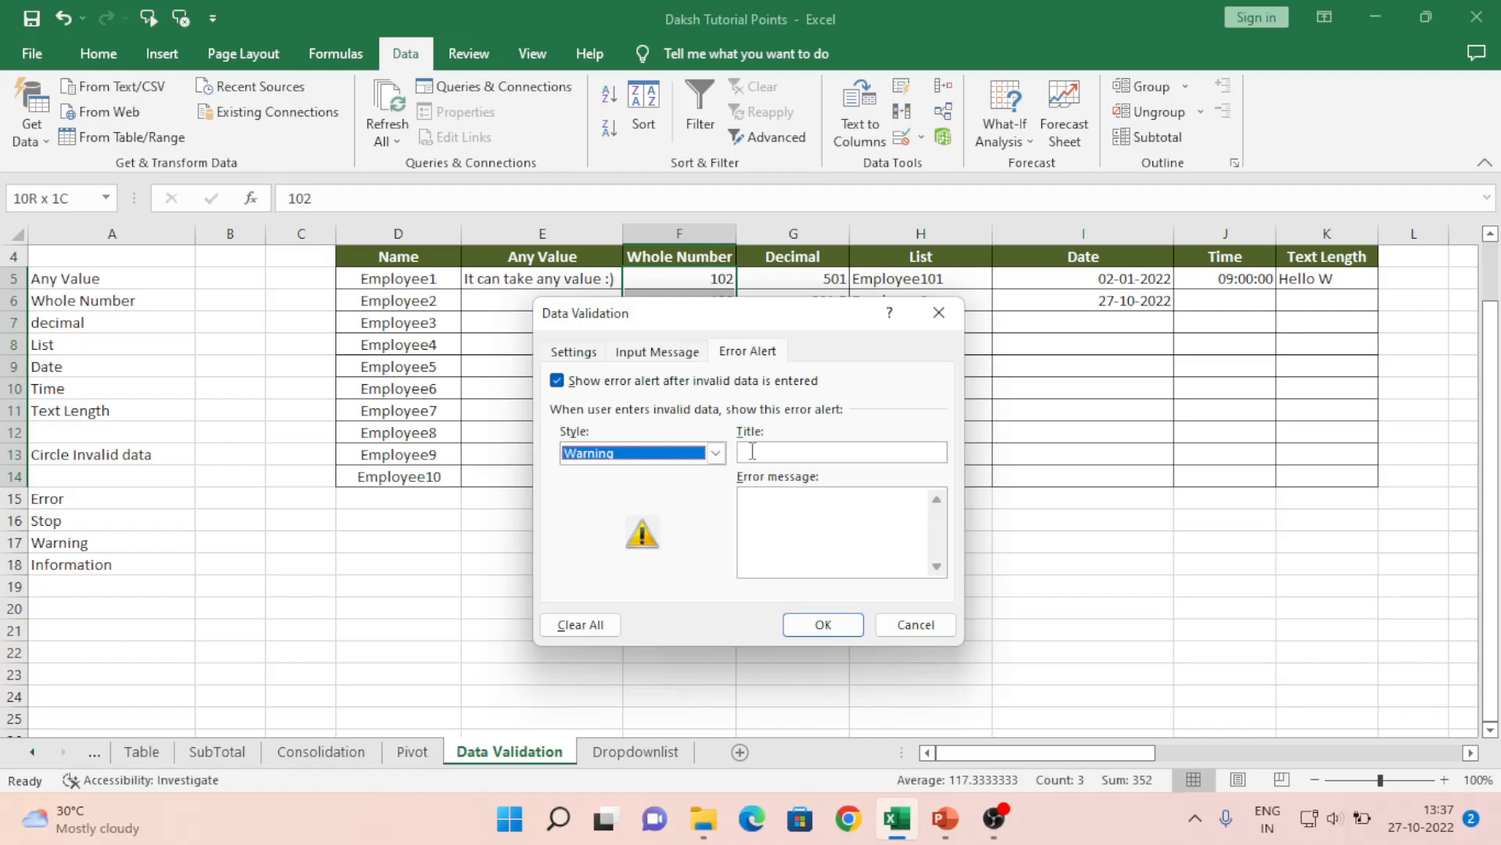
Title the warning "Whole Number", write the error message "Please enter whole number", and apply the validation
click(751, 451)
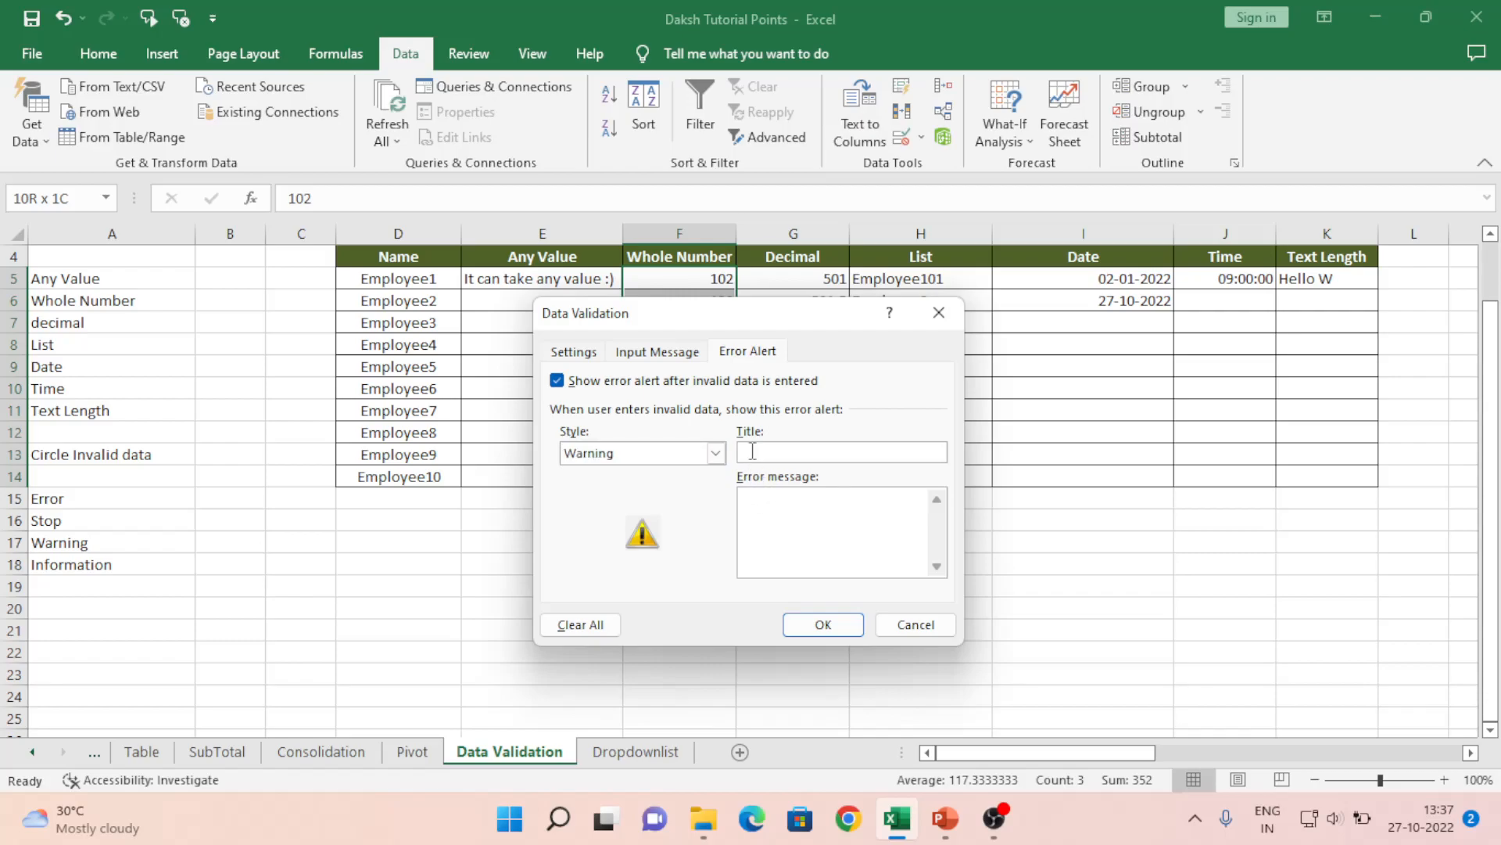
text(Whole Number)
click(815, 528)
text(Please enter )
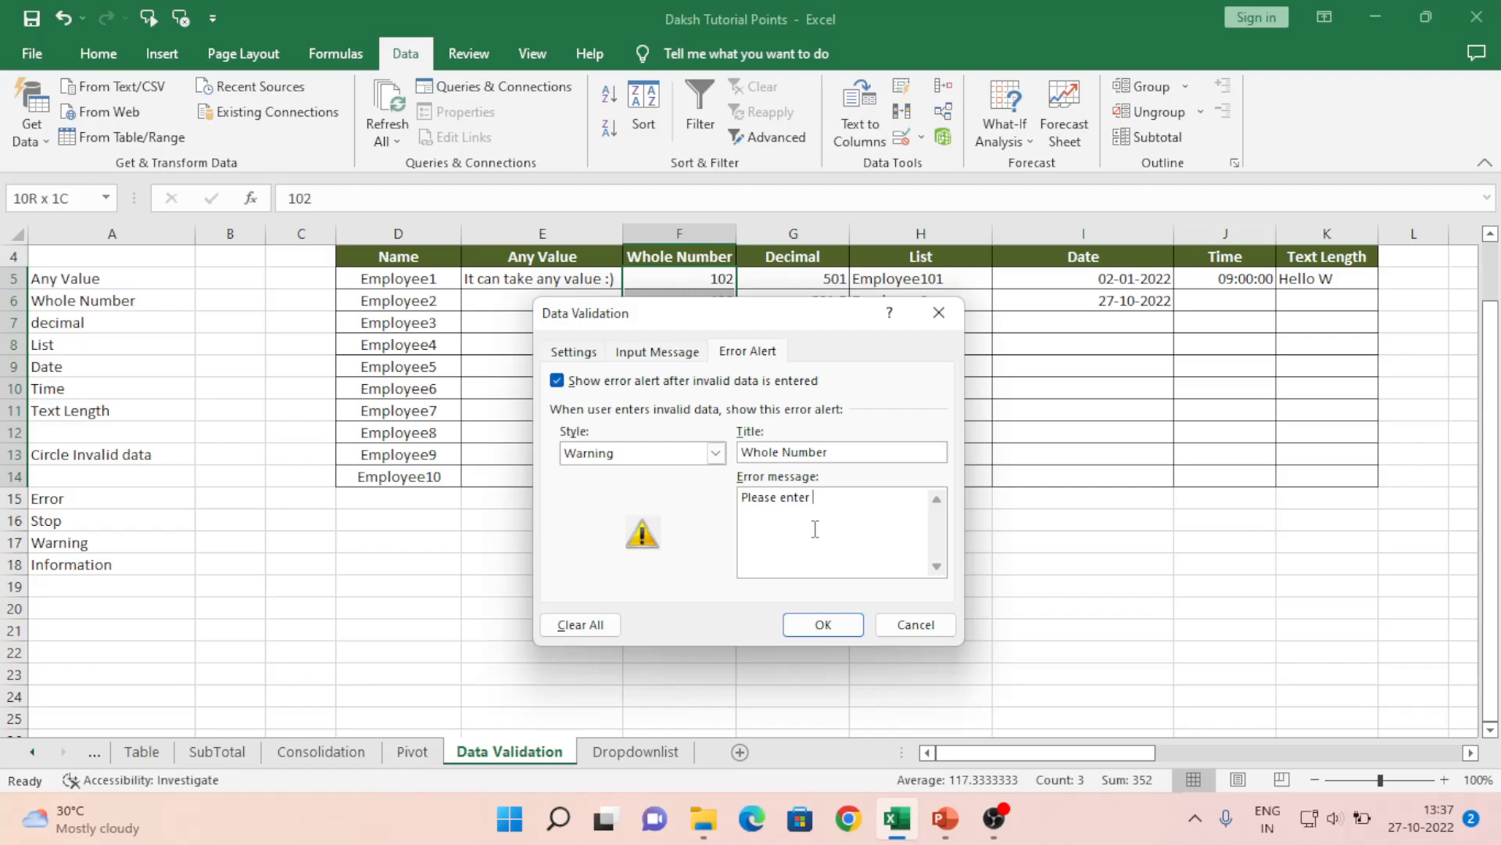
text(whole number)
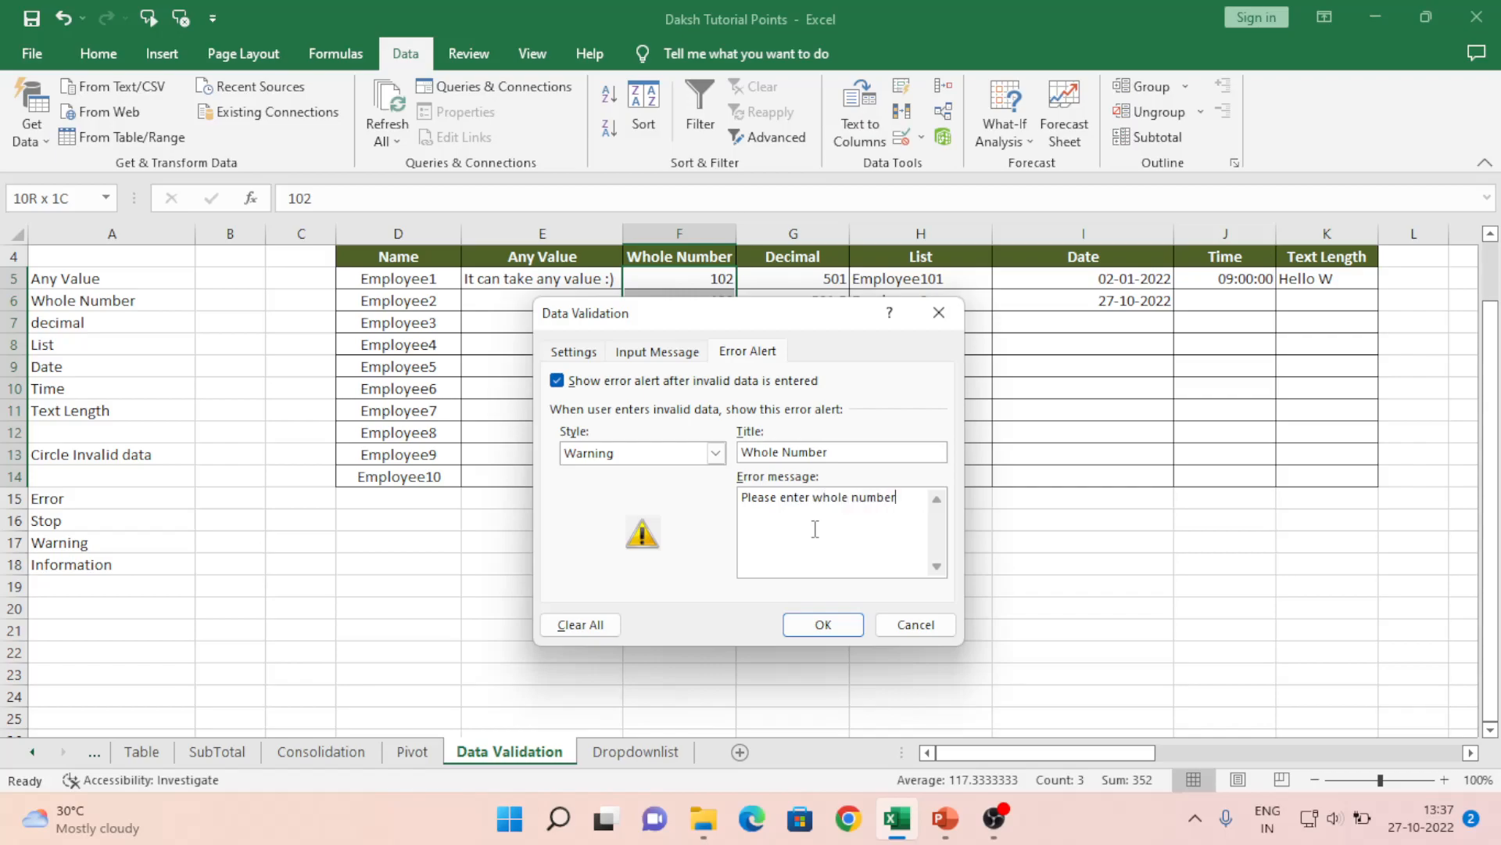
click(812, 629)
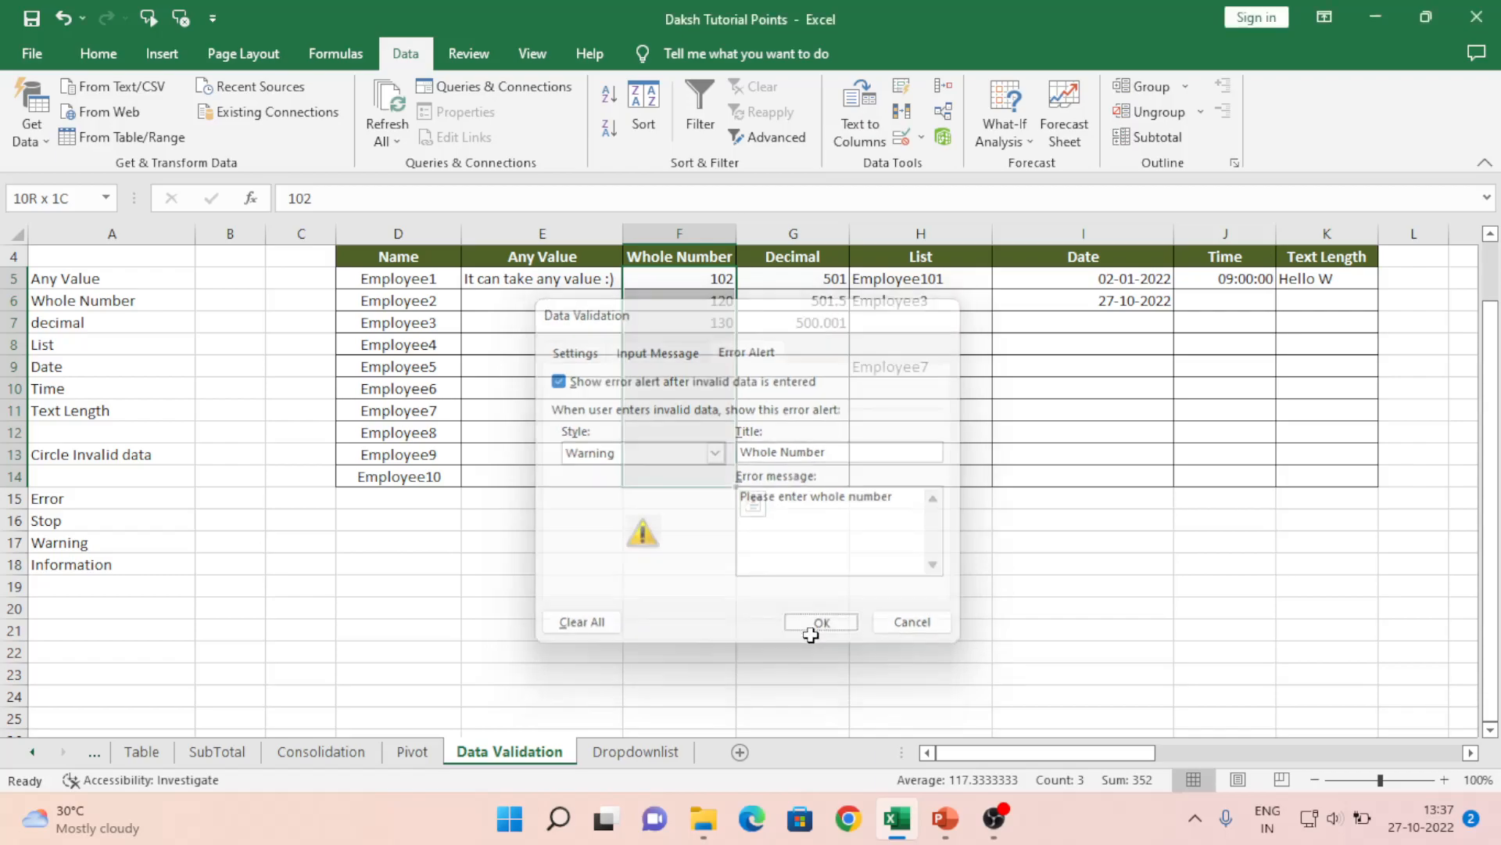
Enter 150.4 in F5 of the Whole Number column and choose to continue past the warning
click(666, 283)
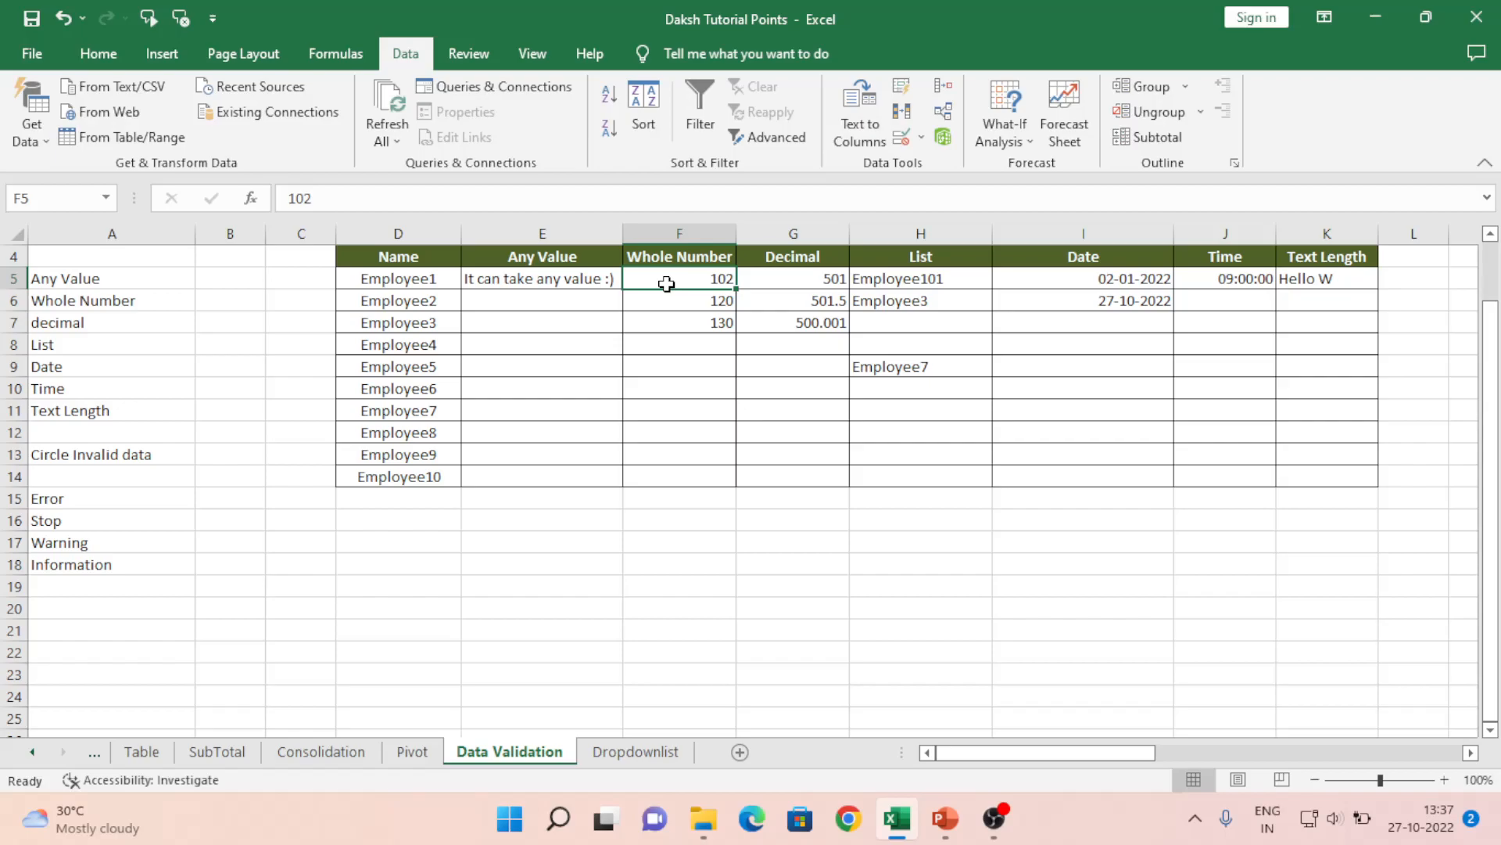
text(150.4)
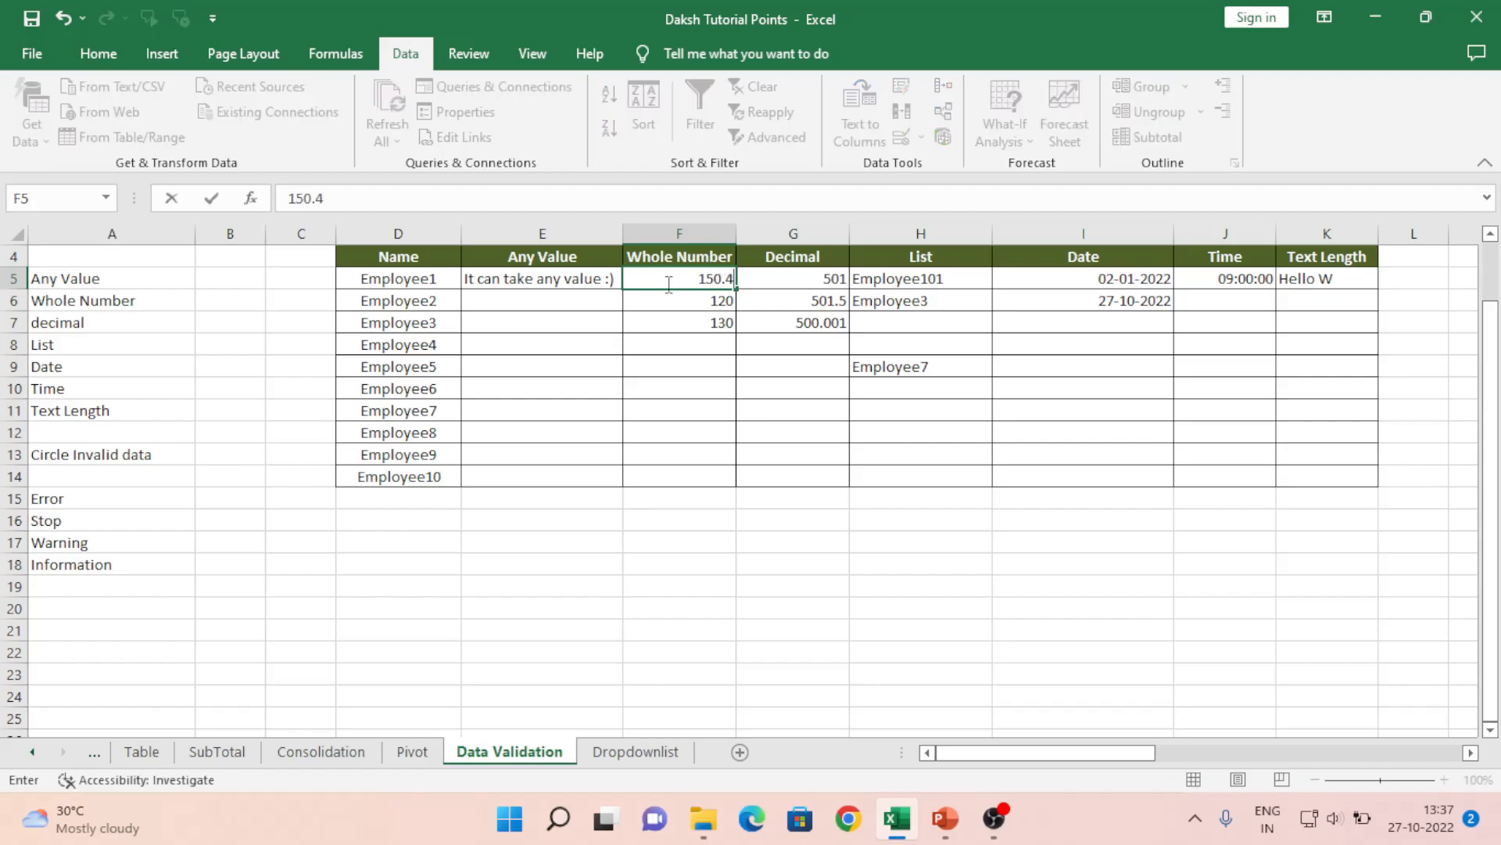
key(Return)
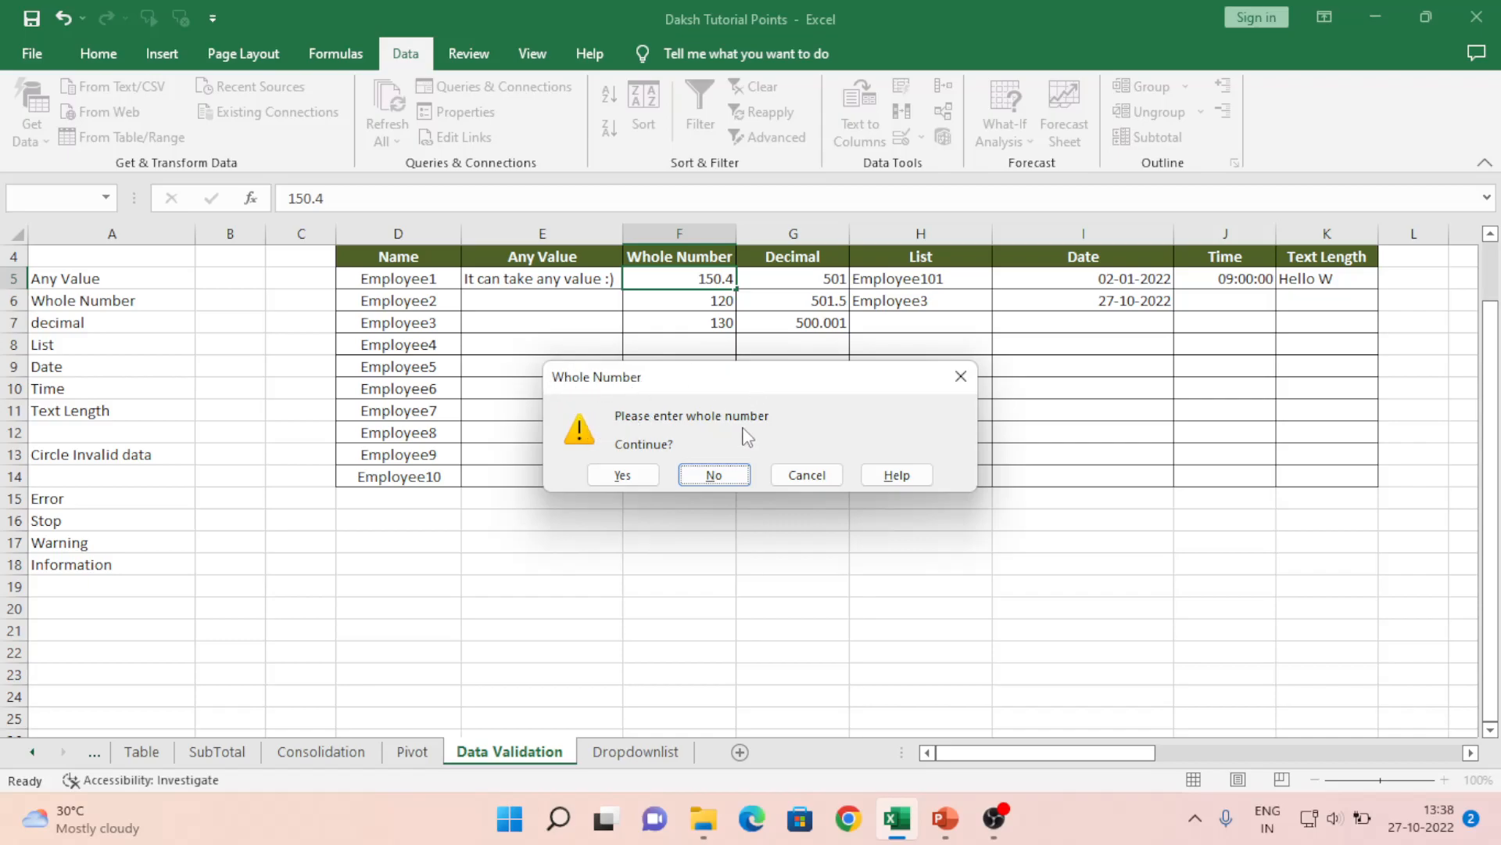
click(623, 475)
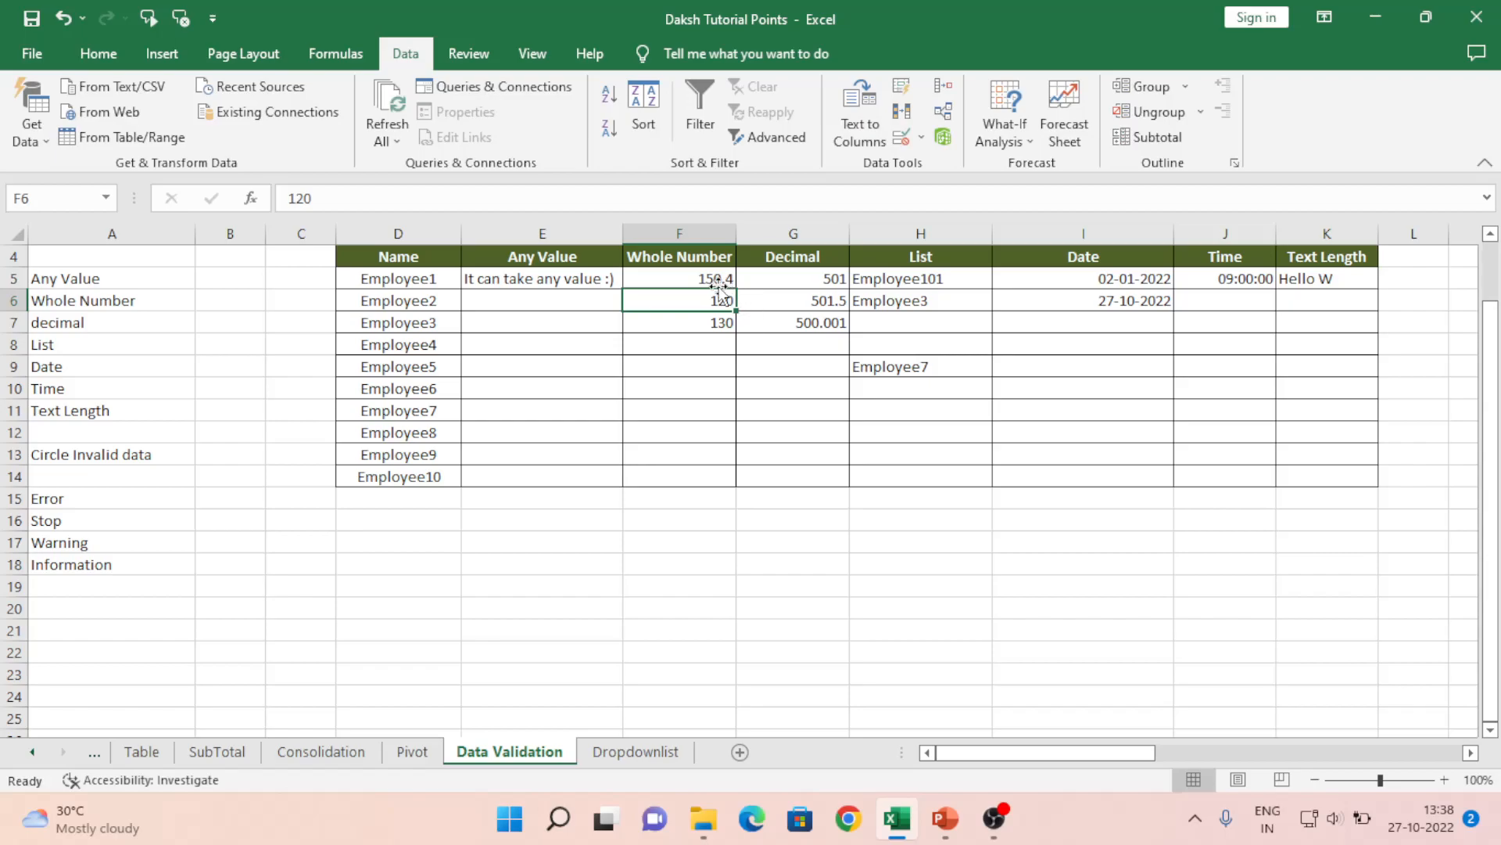
Enter 300 in F8 for Employee4 and choose to keep the out-of-range value
click(701, 350)
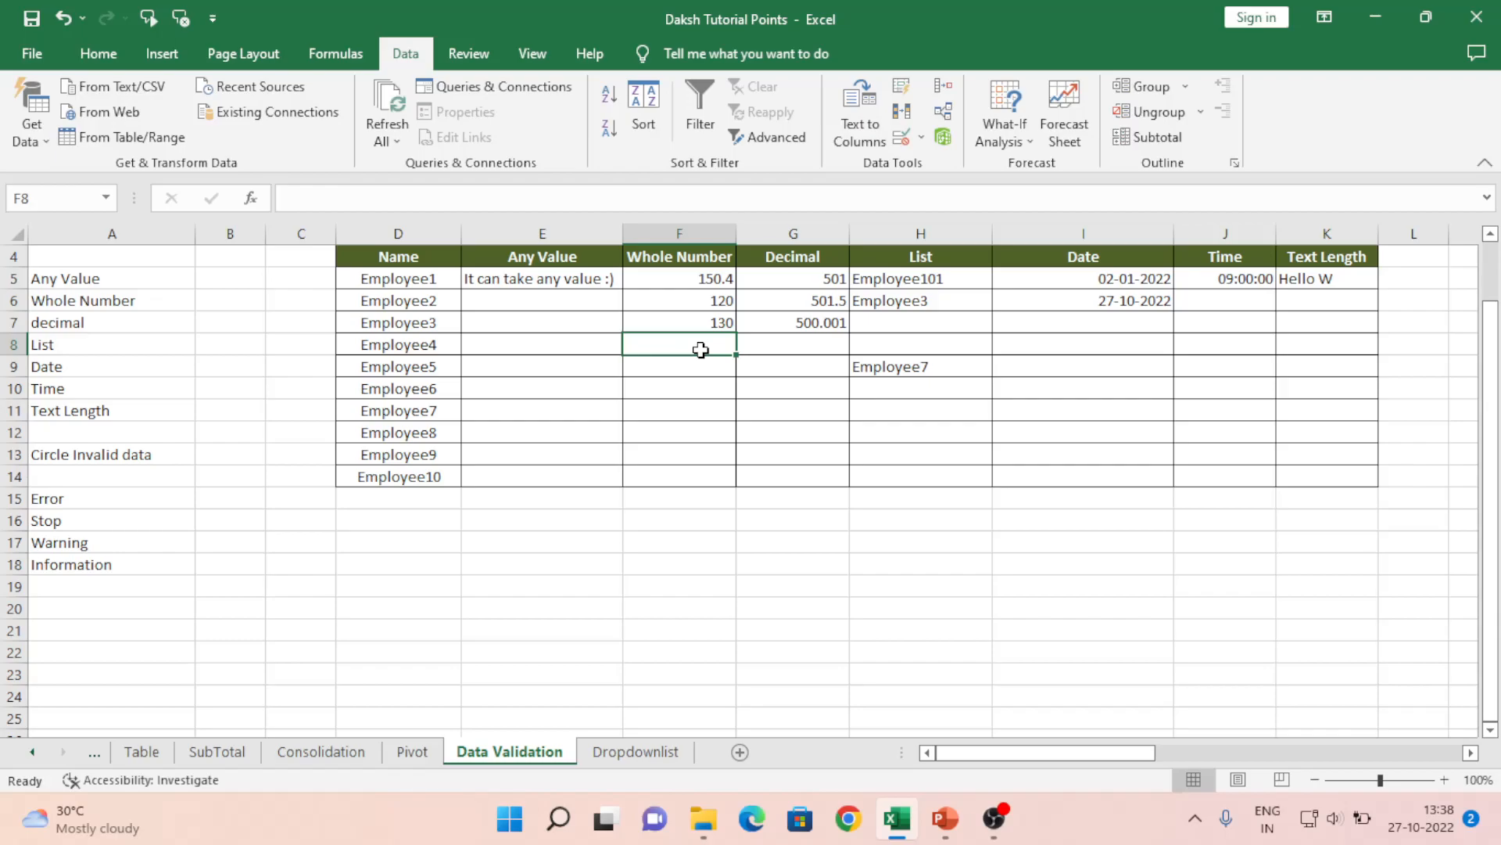
text(300)
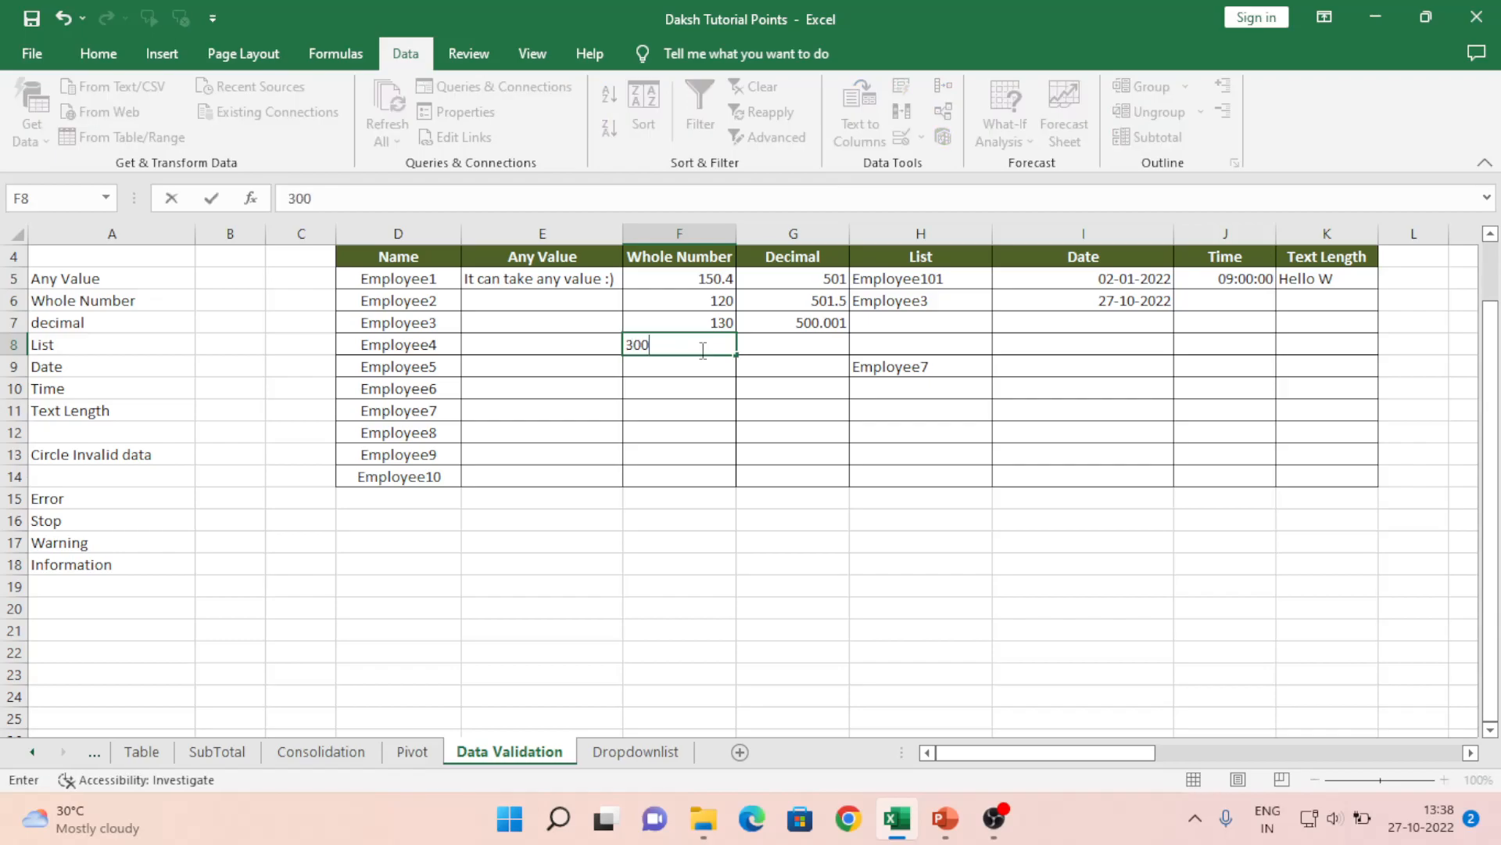
key(Return)
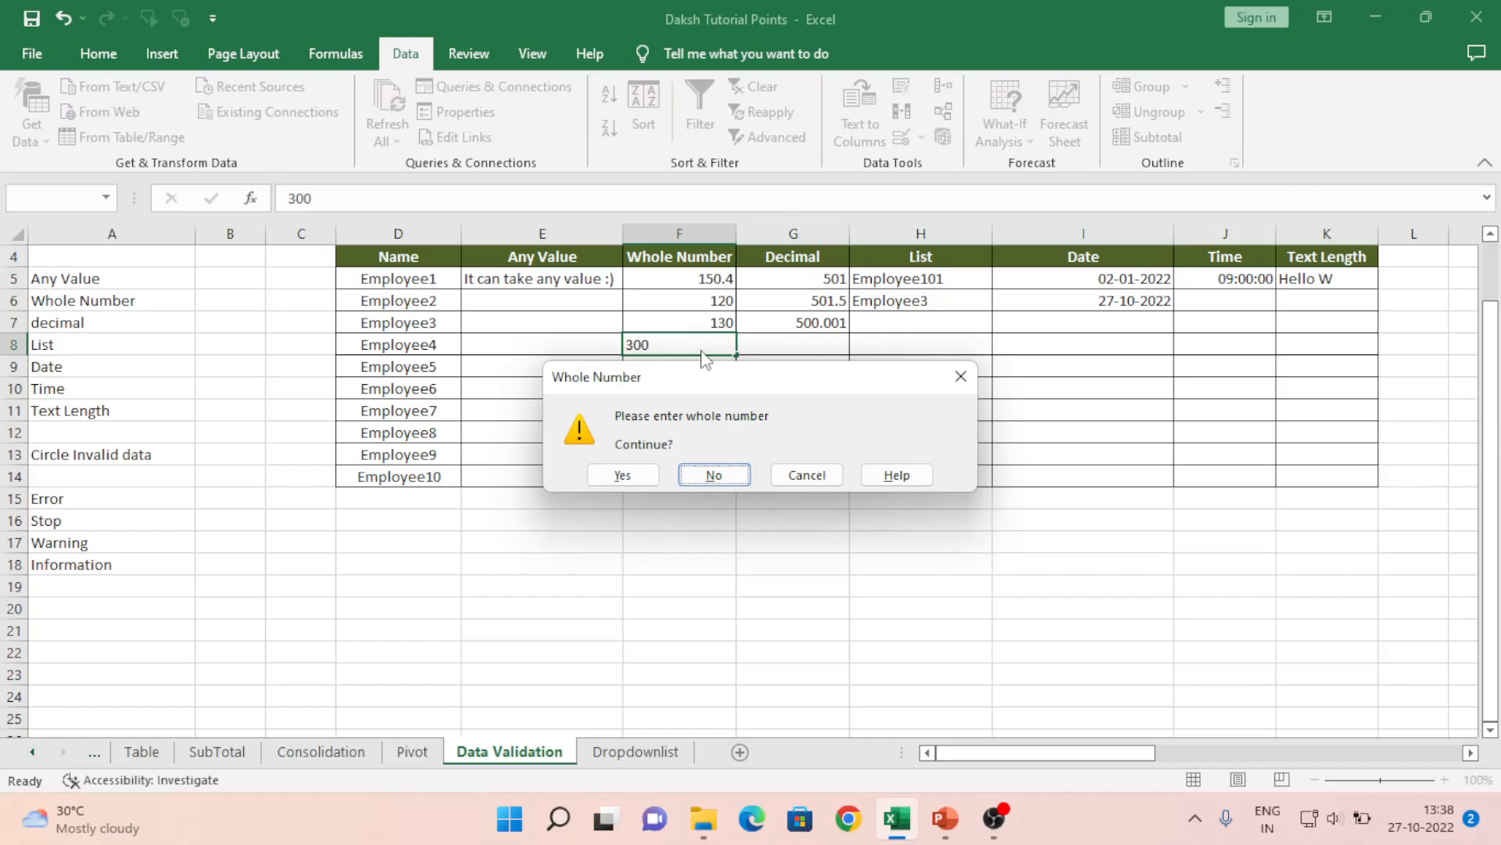
click(622, 475)
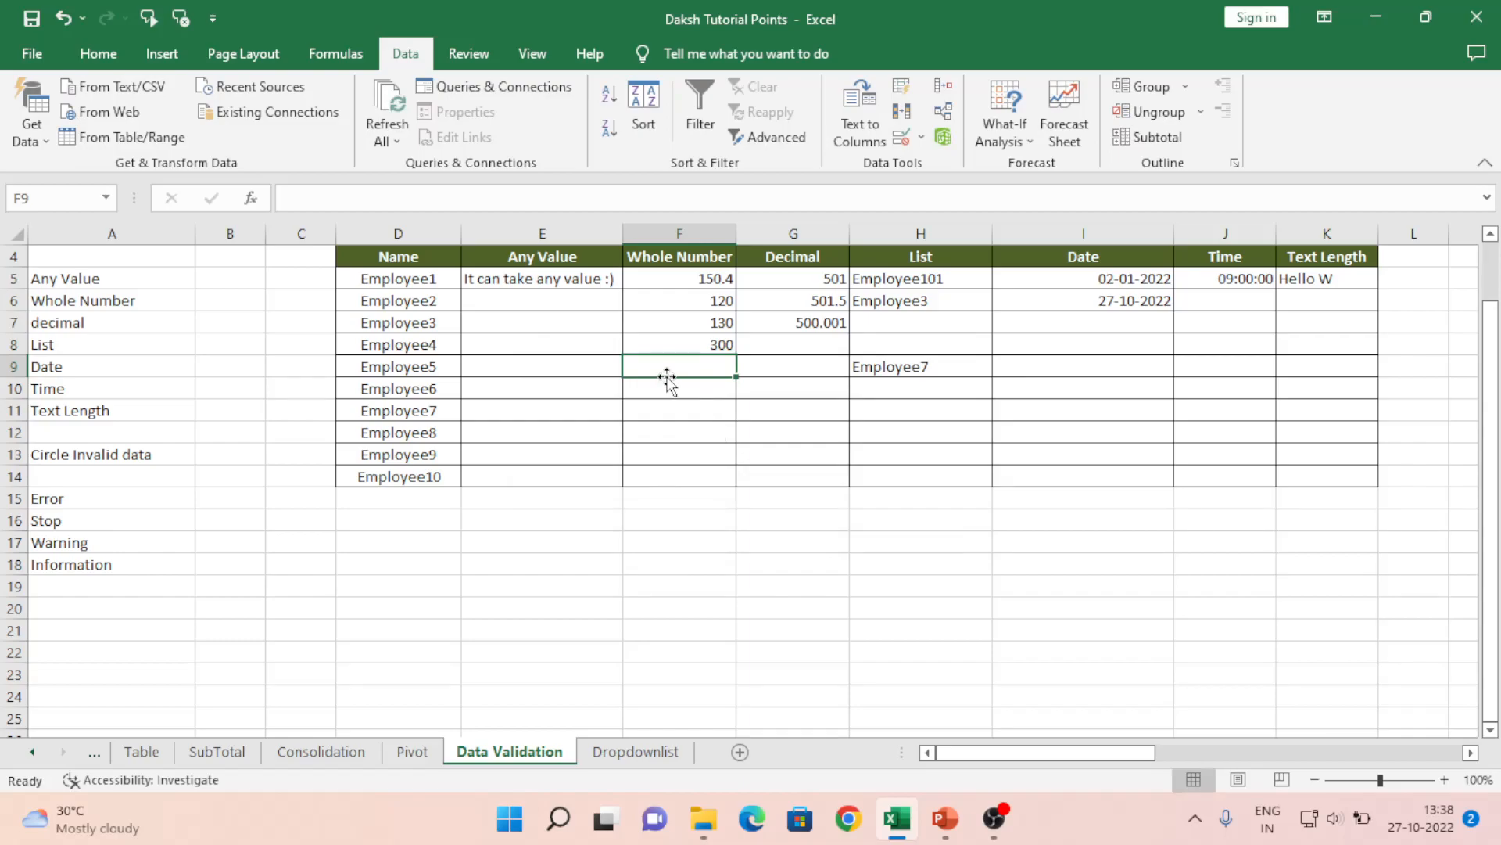
Set the data validation error alert style to Information for the Decimal cells G5 through G14
key(Right)
key(Up)
key(Up)
key(Up)
key(Up)
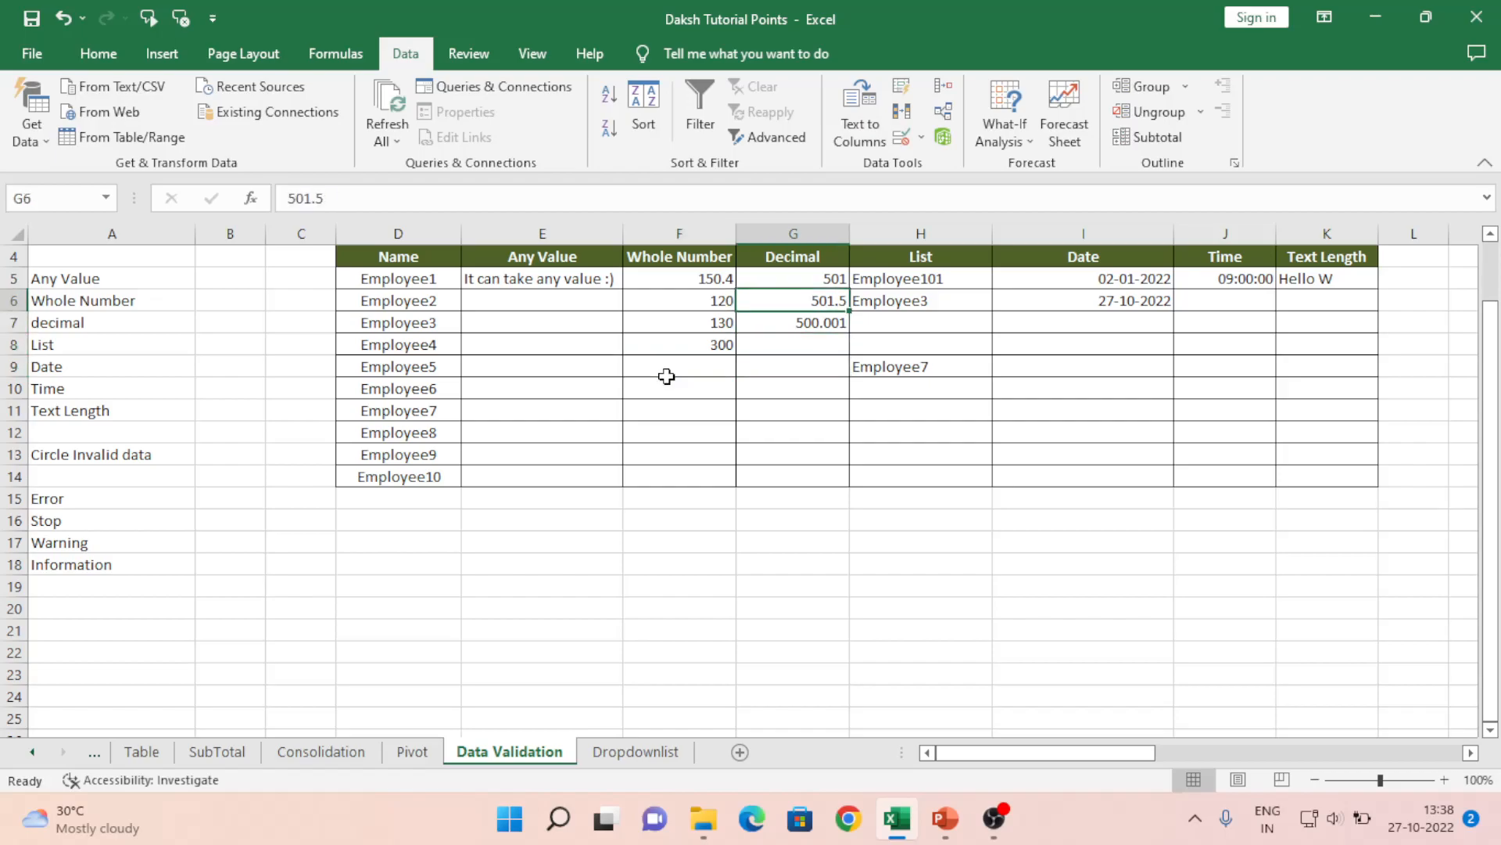
key(shift+Down)
key(shift+Down)
key(shift+Down)
key(shift+Down)
key(shift+Down)
key(shift+Down)
key(shift+Down)
key(shift+Down)
key(shift+Down)
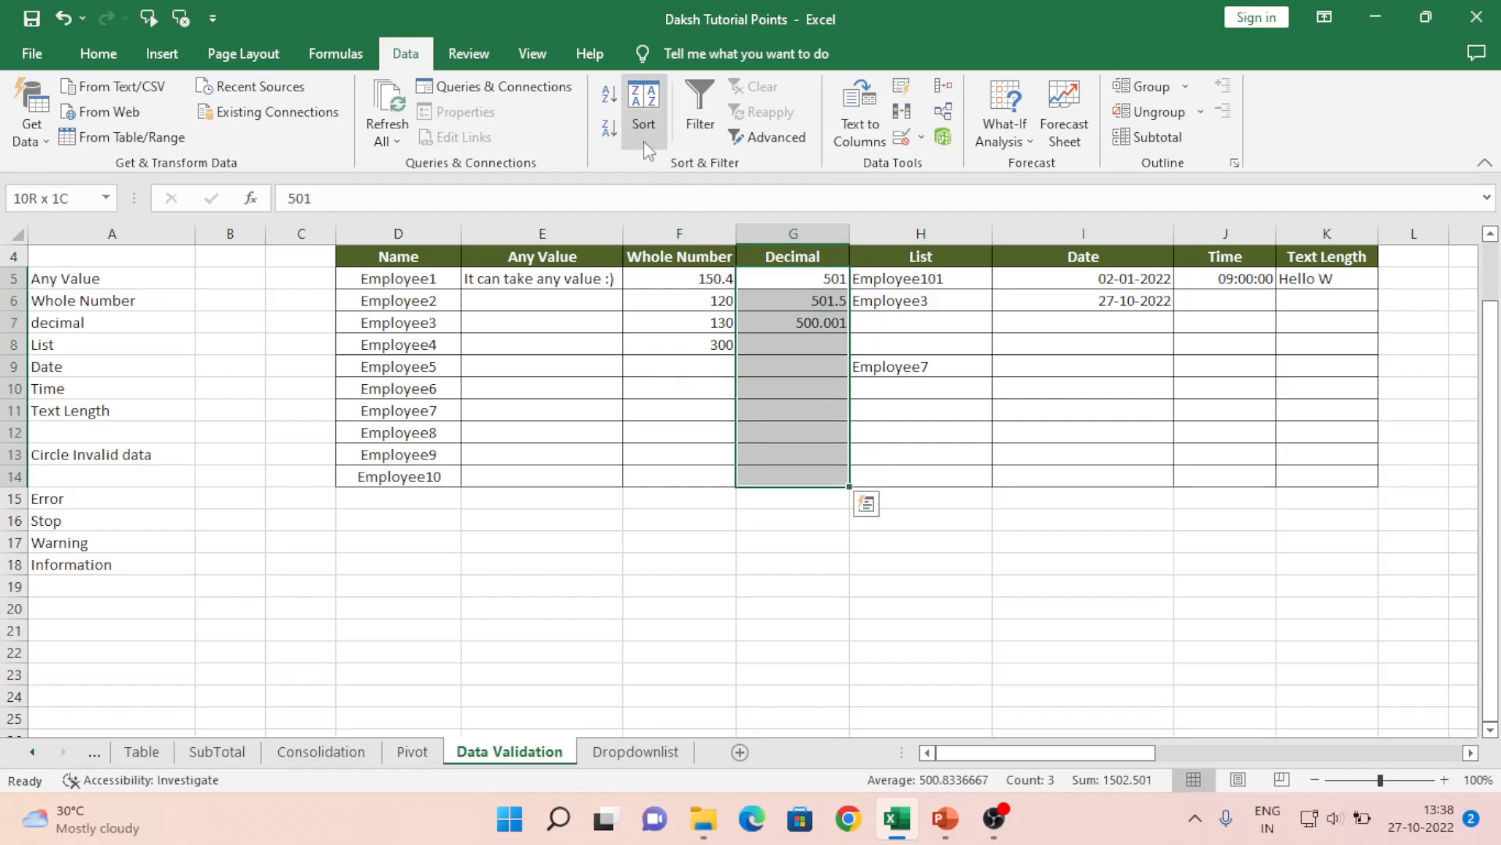
click(902, 137)
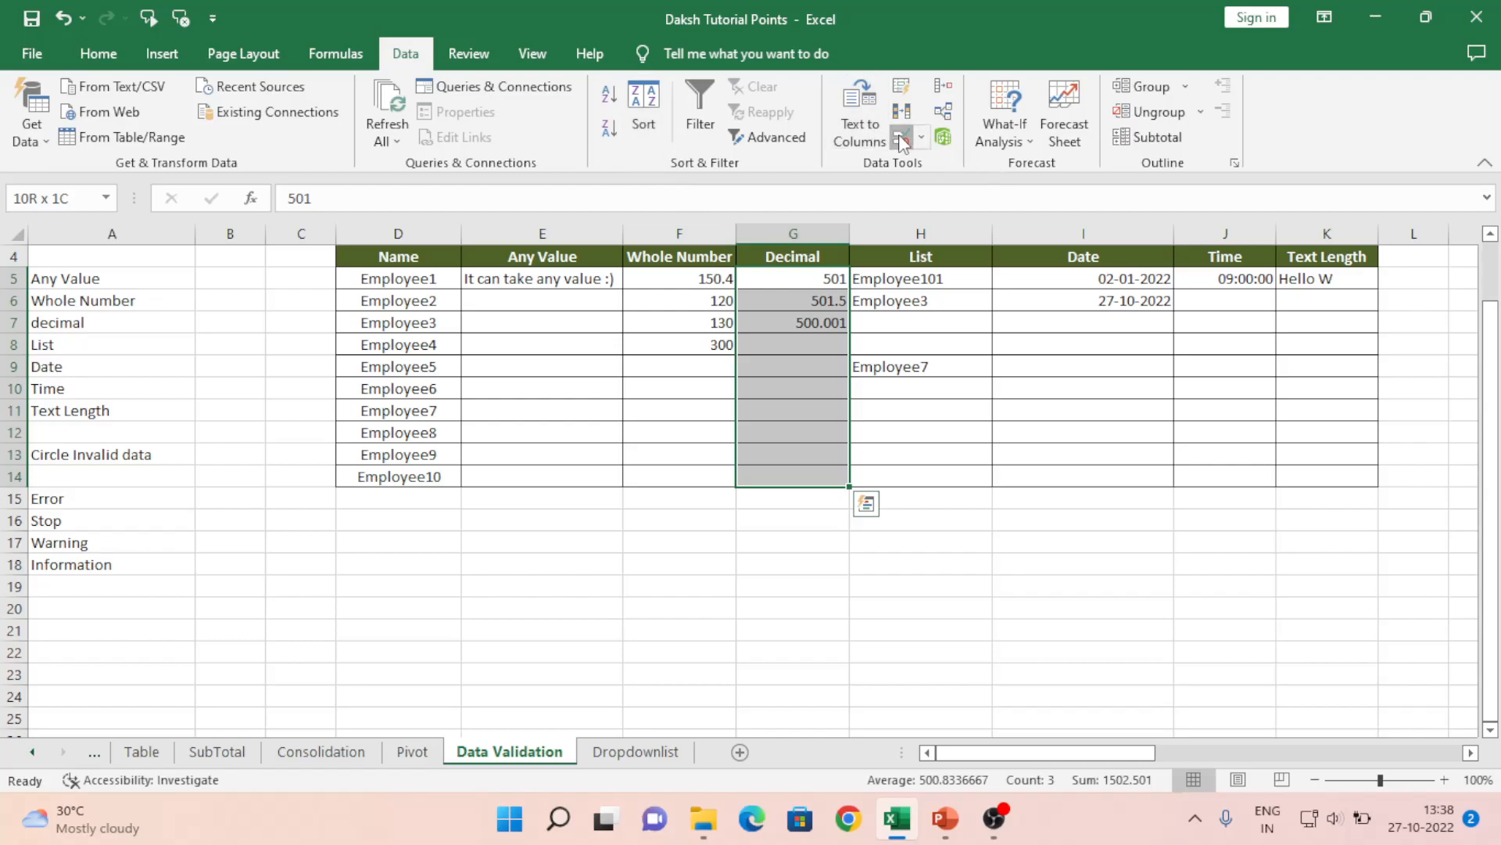
click(670, 455)
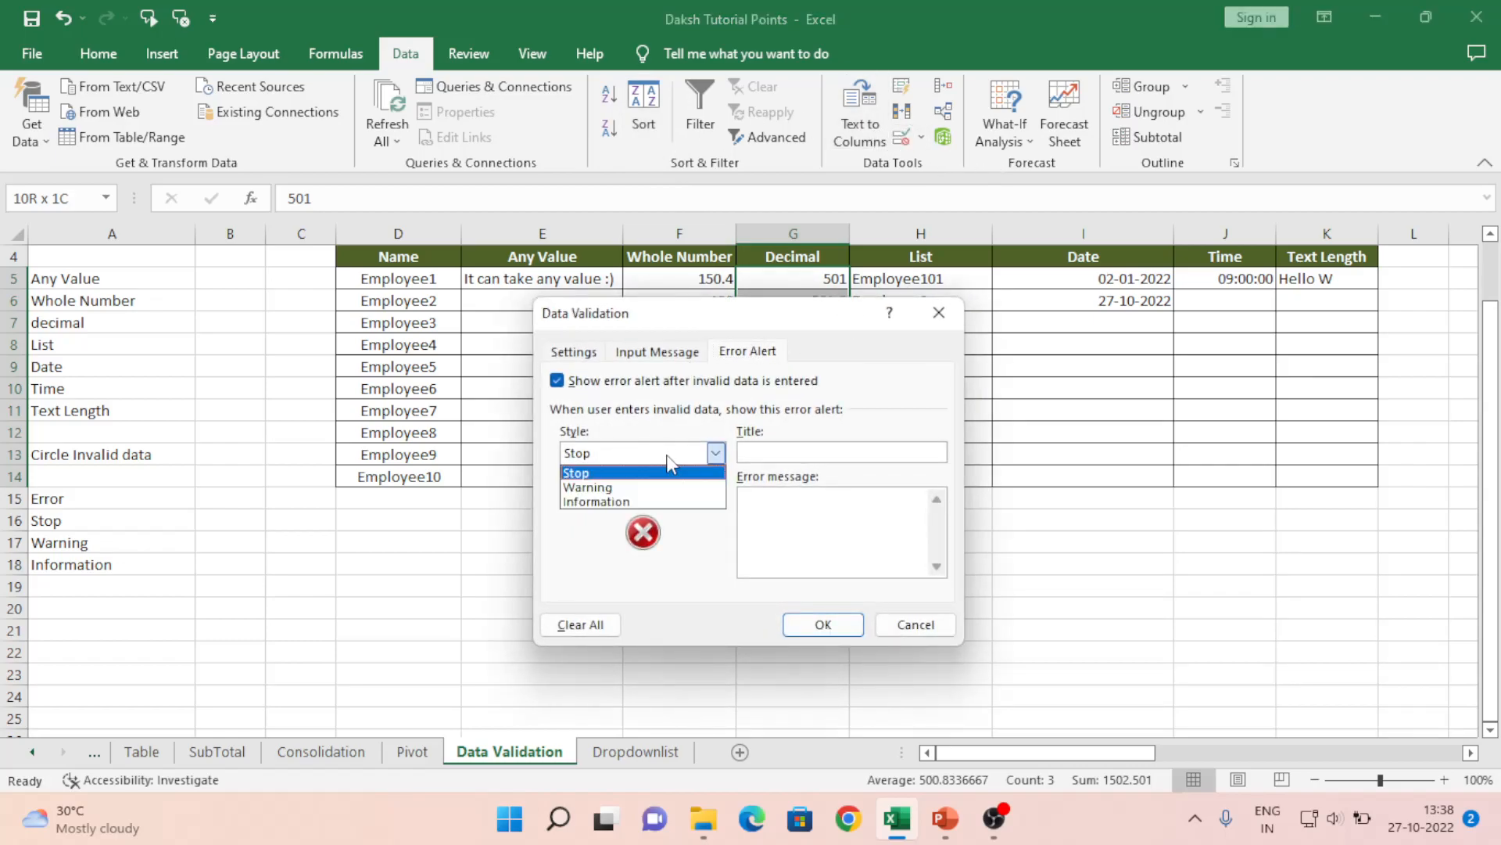
click(595, 501)
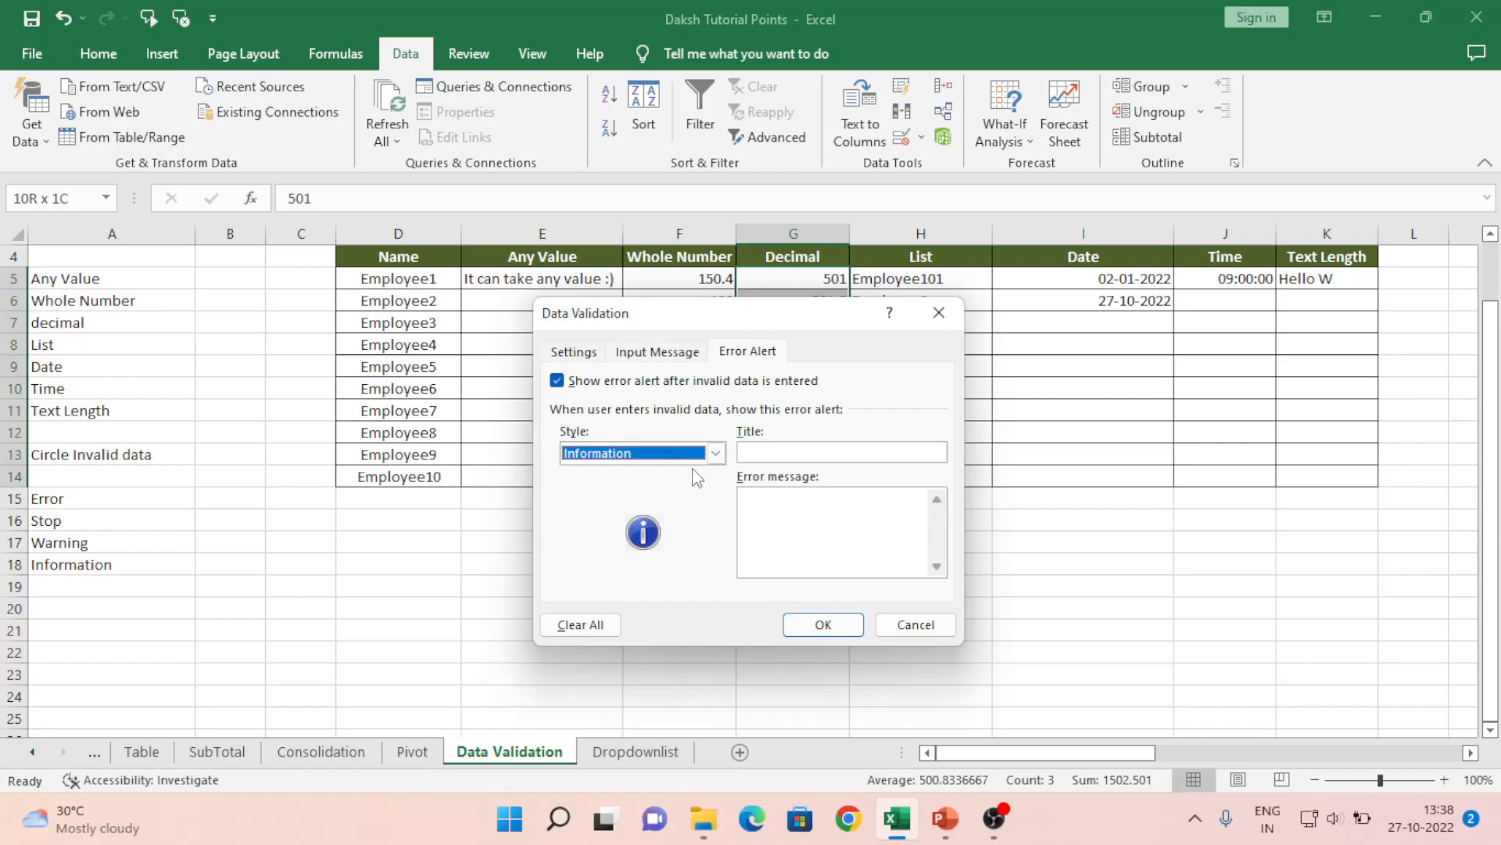
Title the information alert "Decimal", write the error message "Please enter decimal only", and apply the validation
click(756, 458)
text(D)
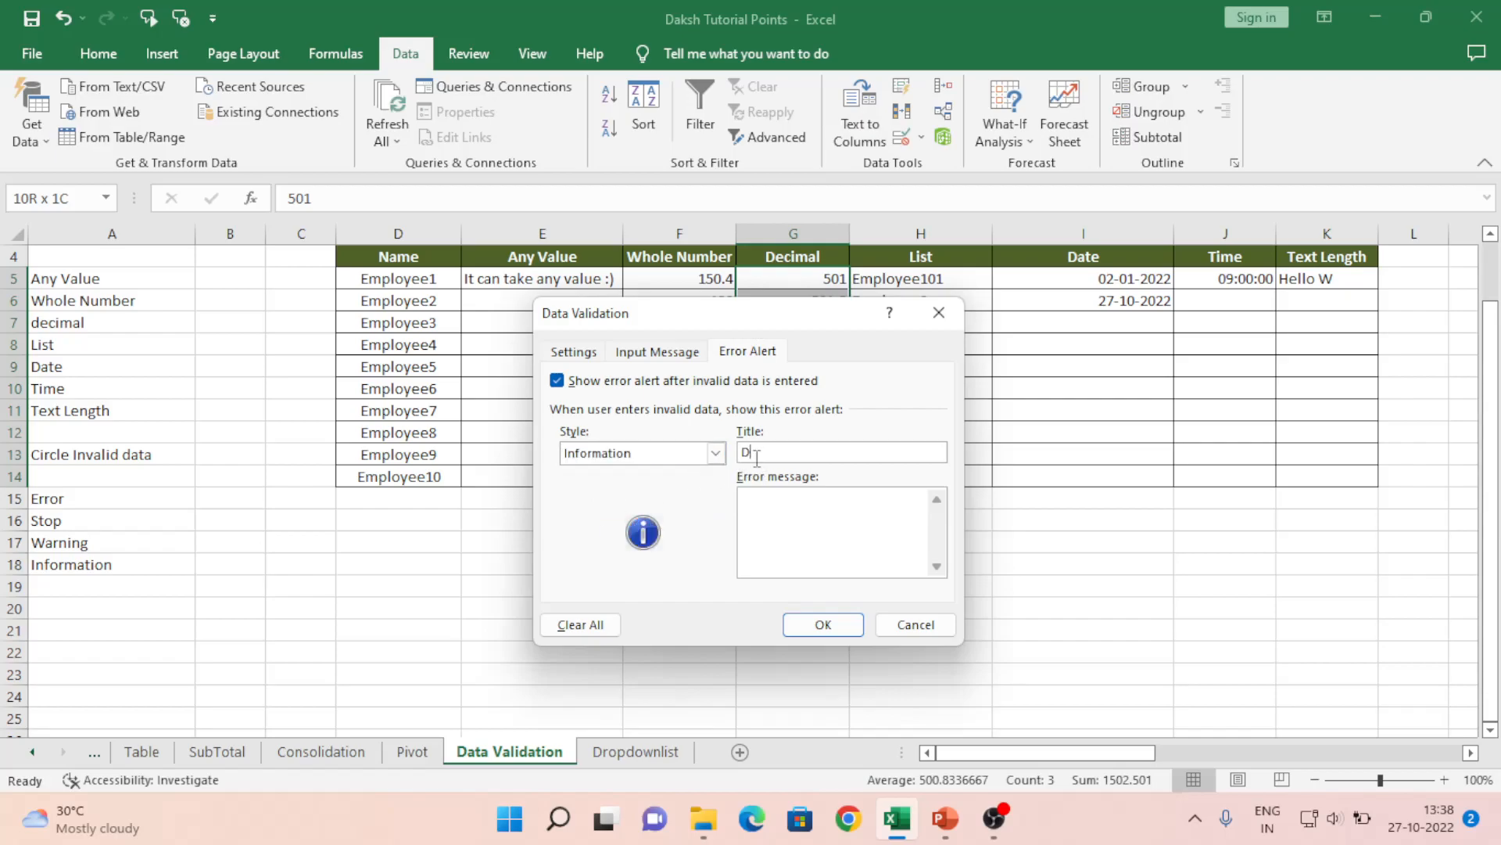
text(ecimal)
click(762, 512)
text(Please enter decimal only)
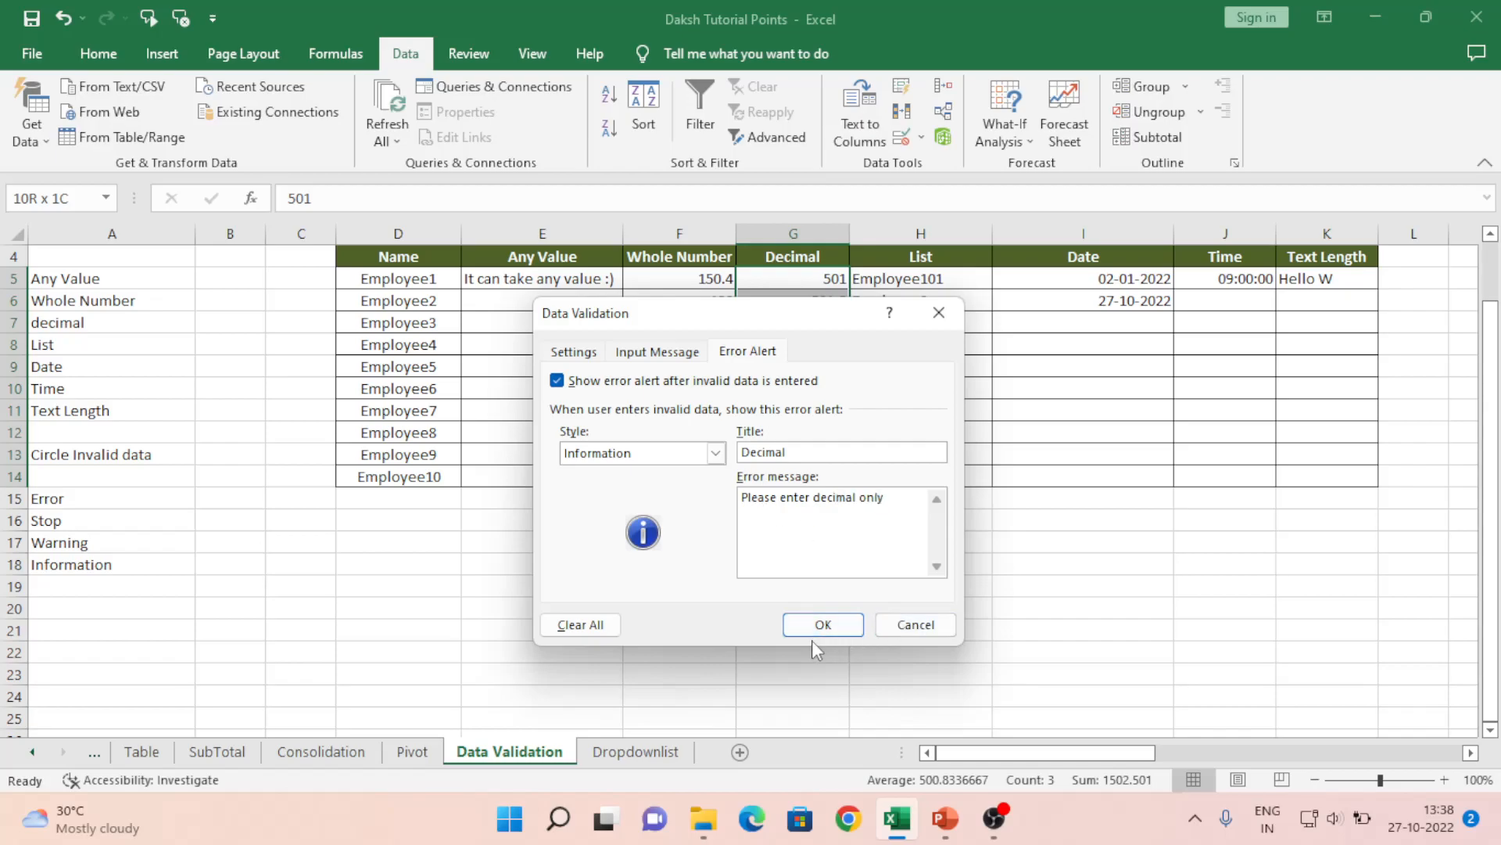
click(822, 624)
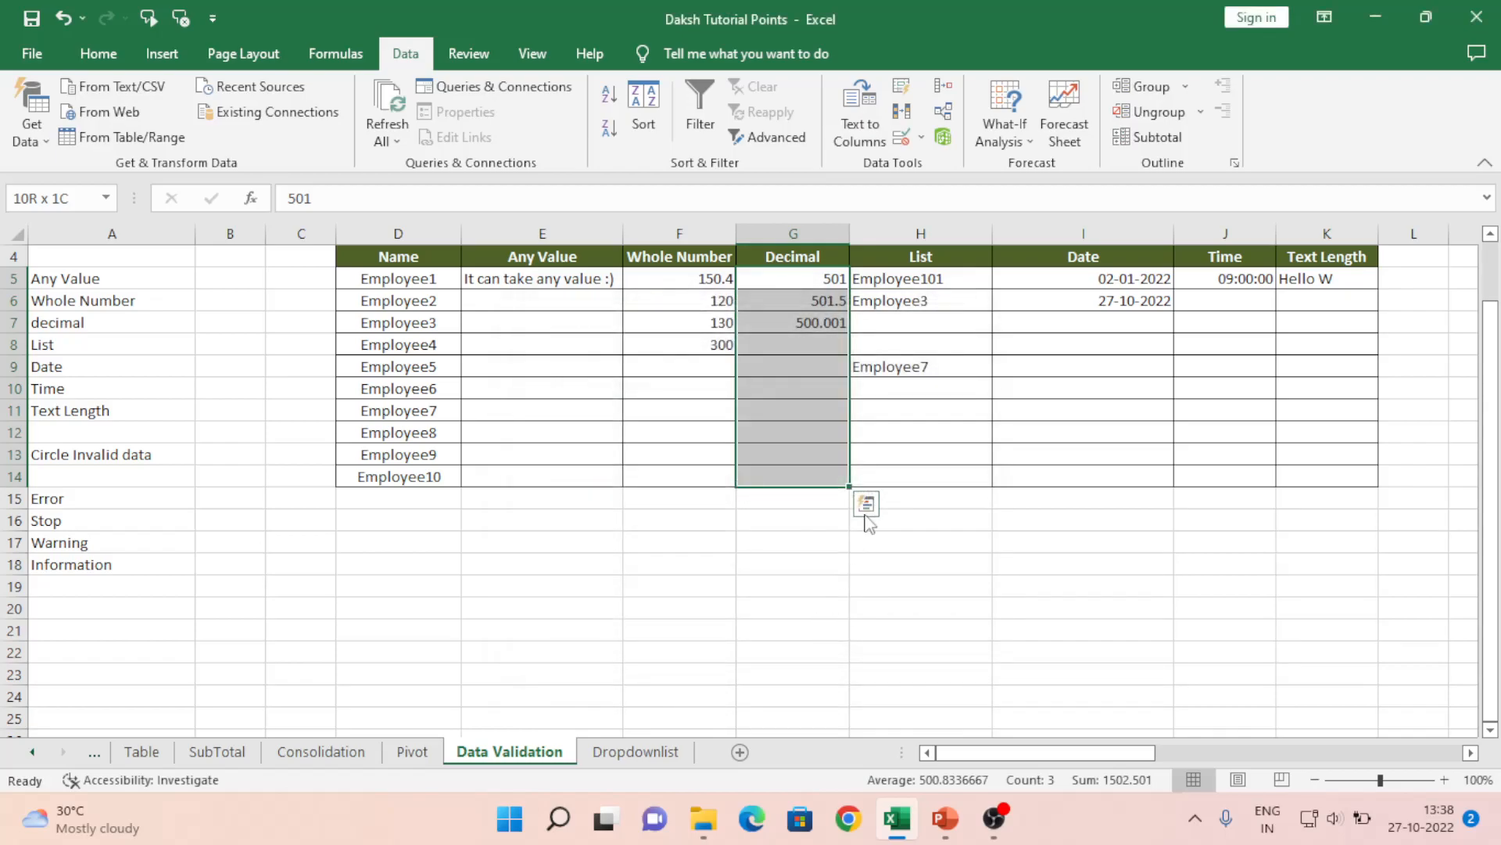
Enter Hello in G8 of the Decimal column, accept the information alert, and check the cell
click(787, 344)
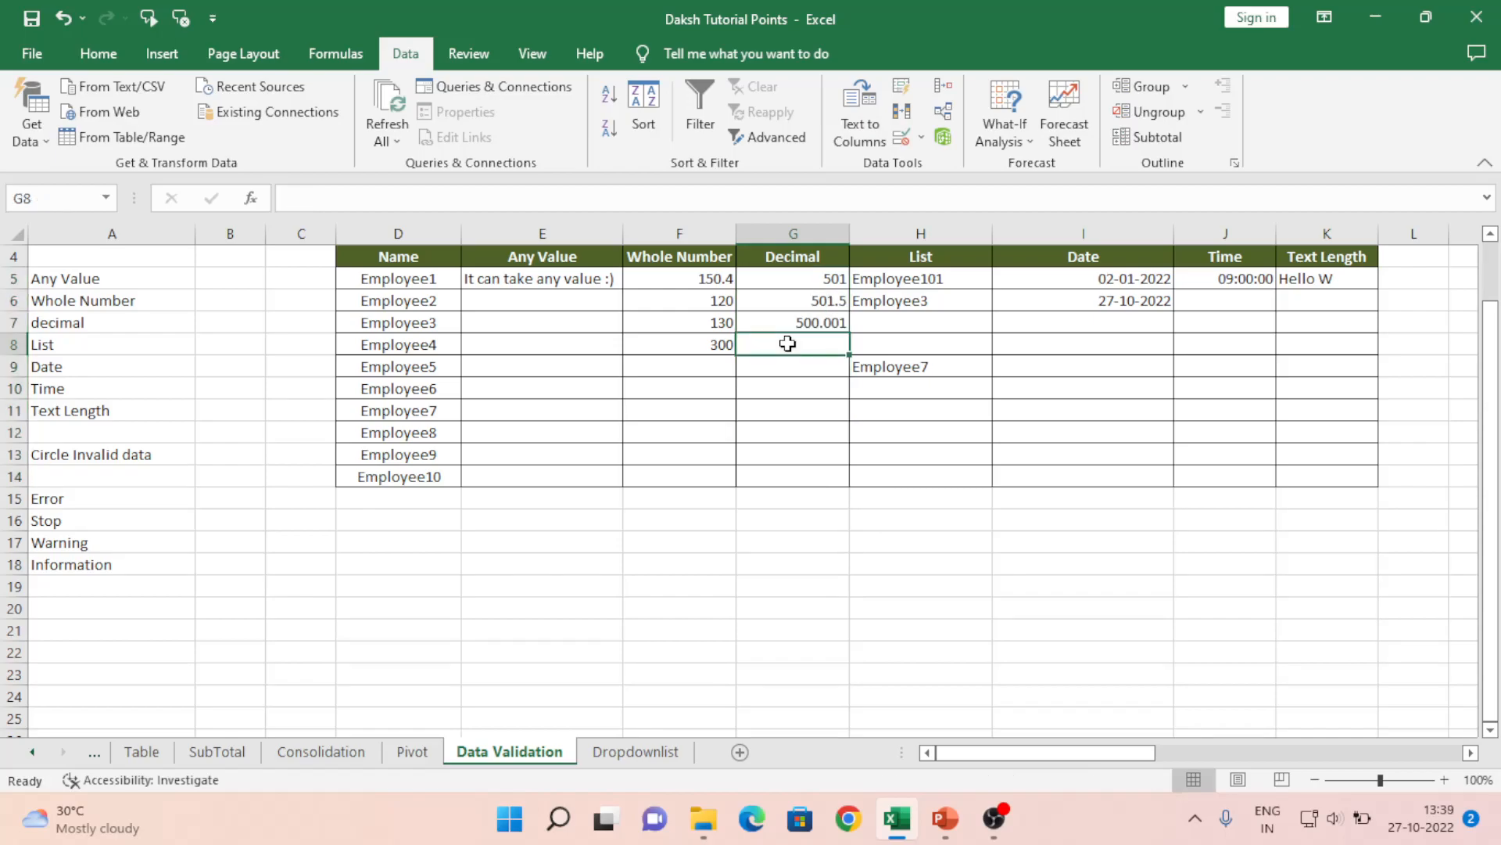
text(Hello)
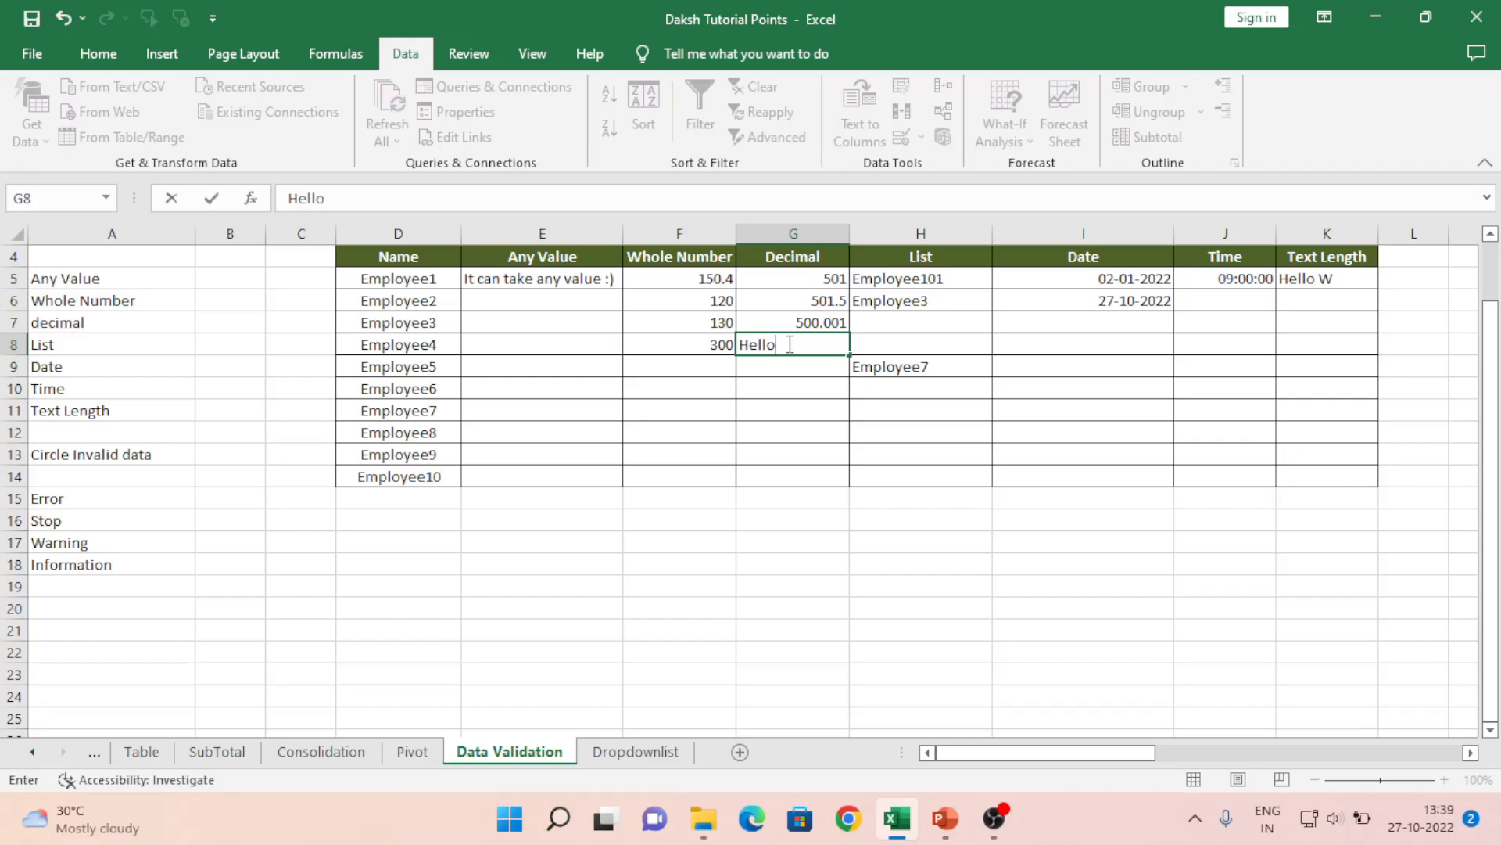
key(Return)
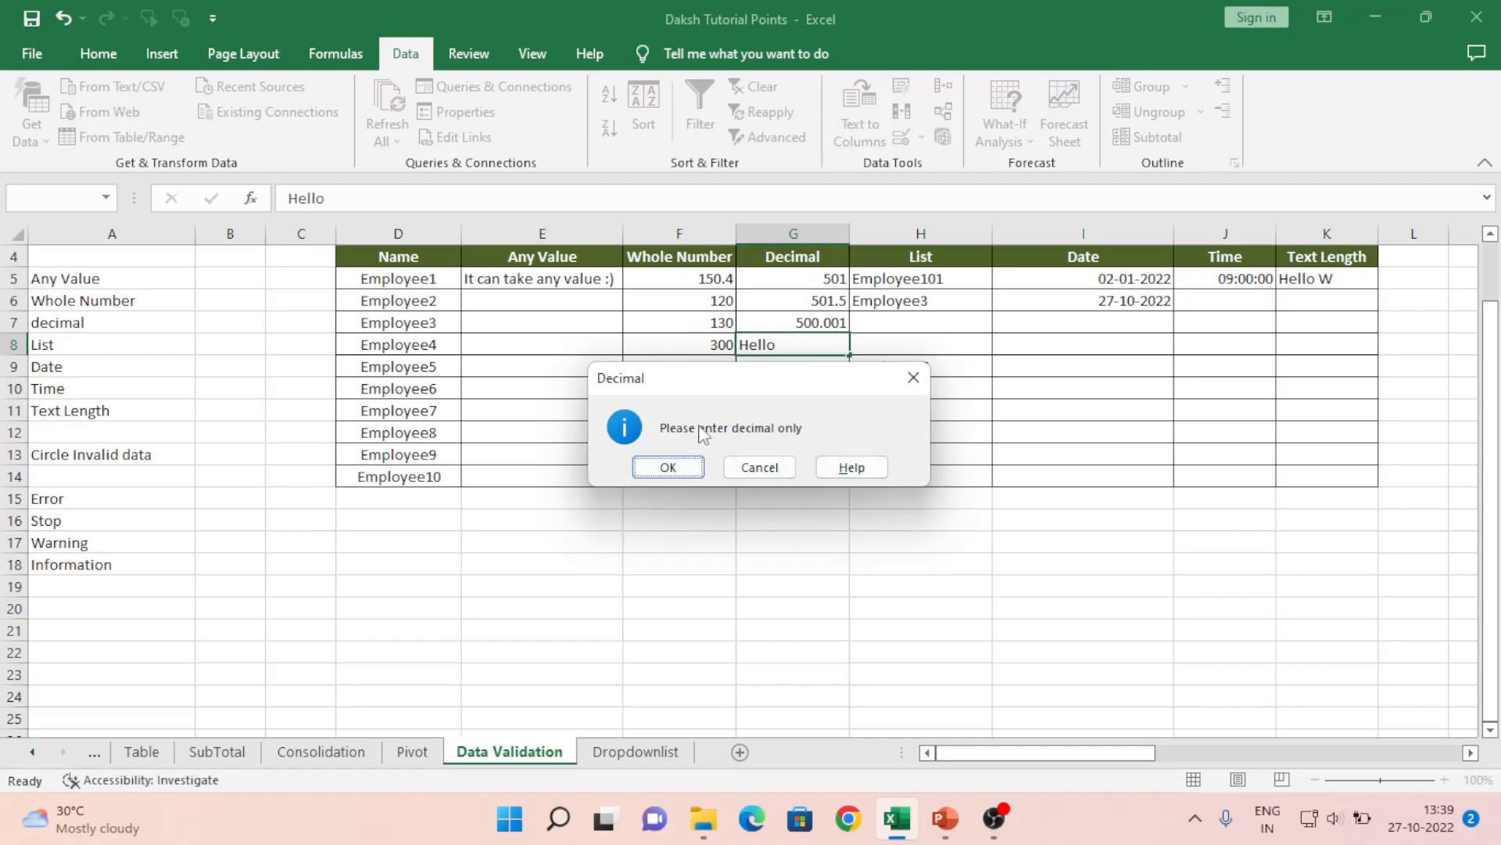
click(668, 468)
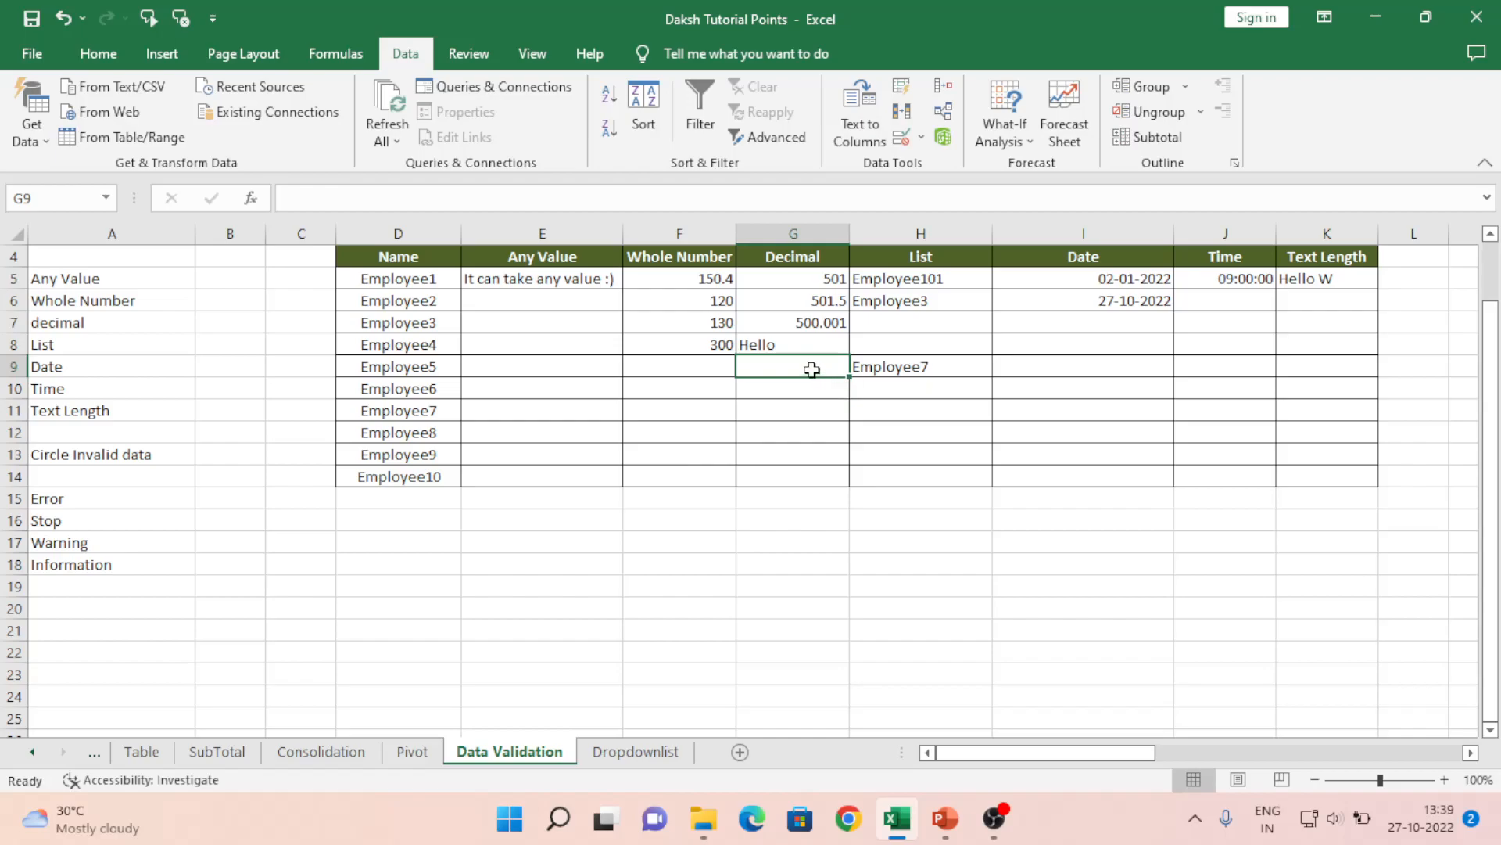
click(782, 346)
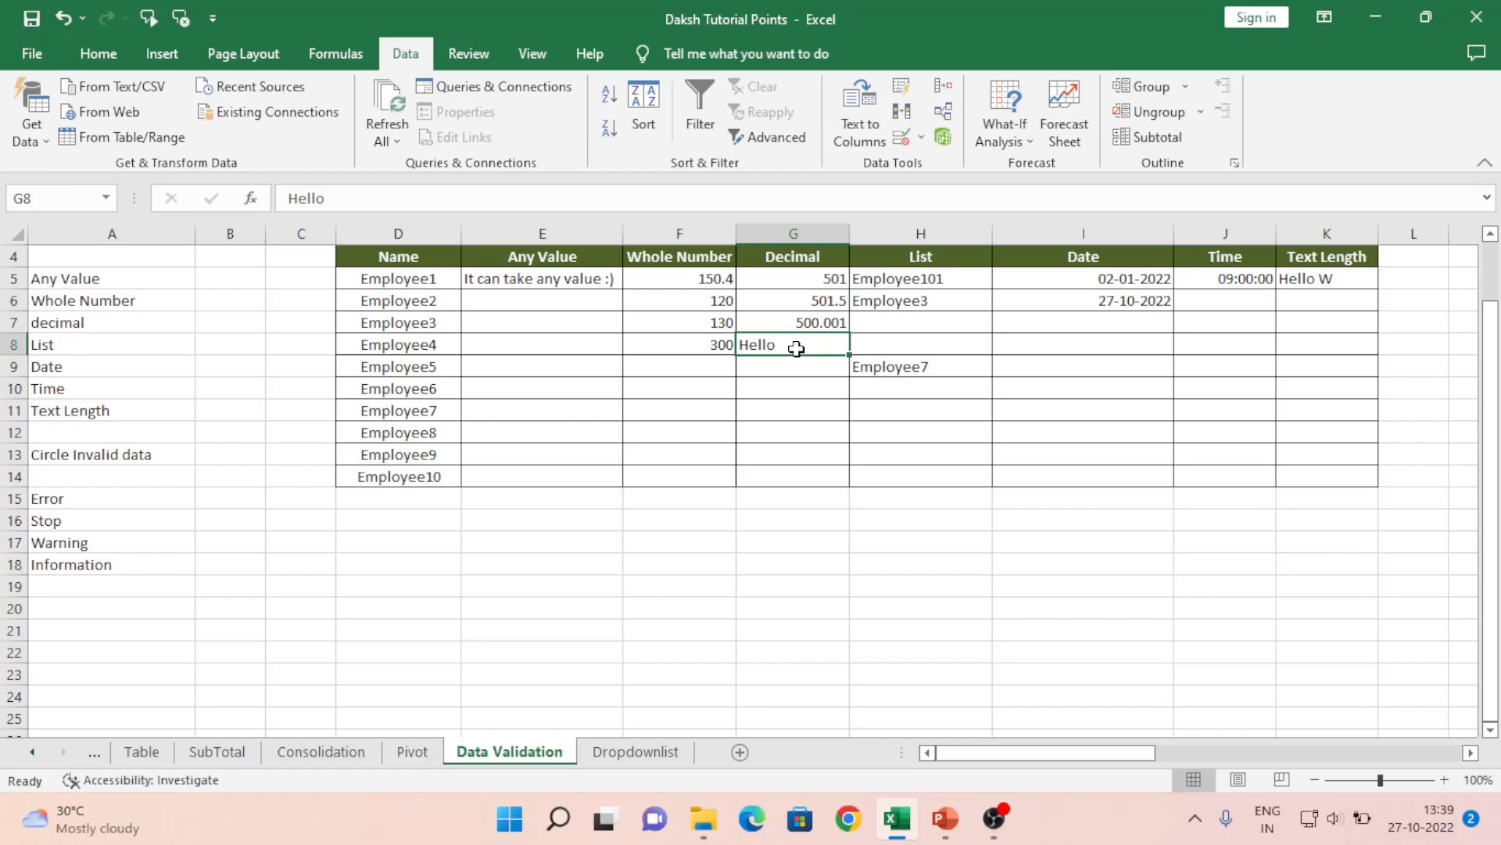
click(775, 369)
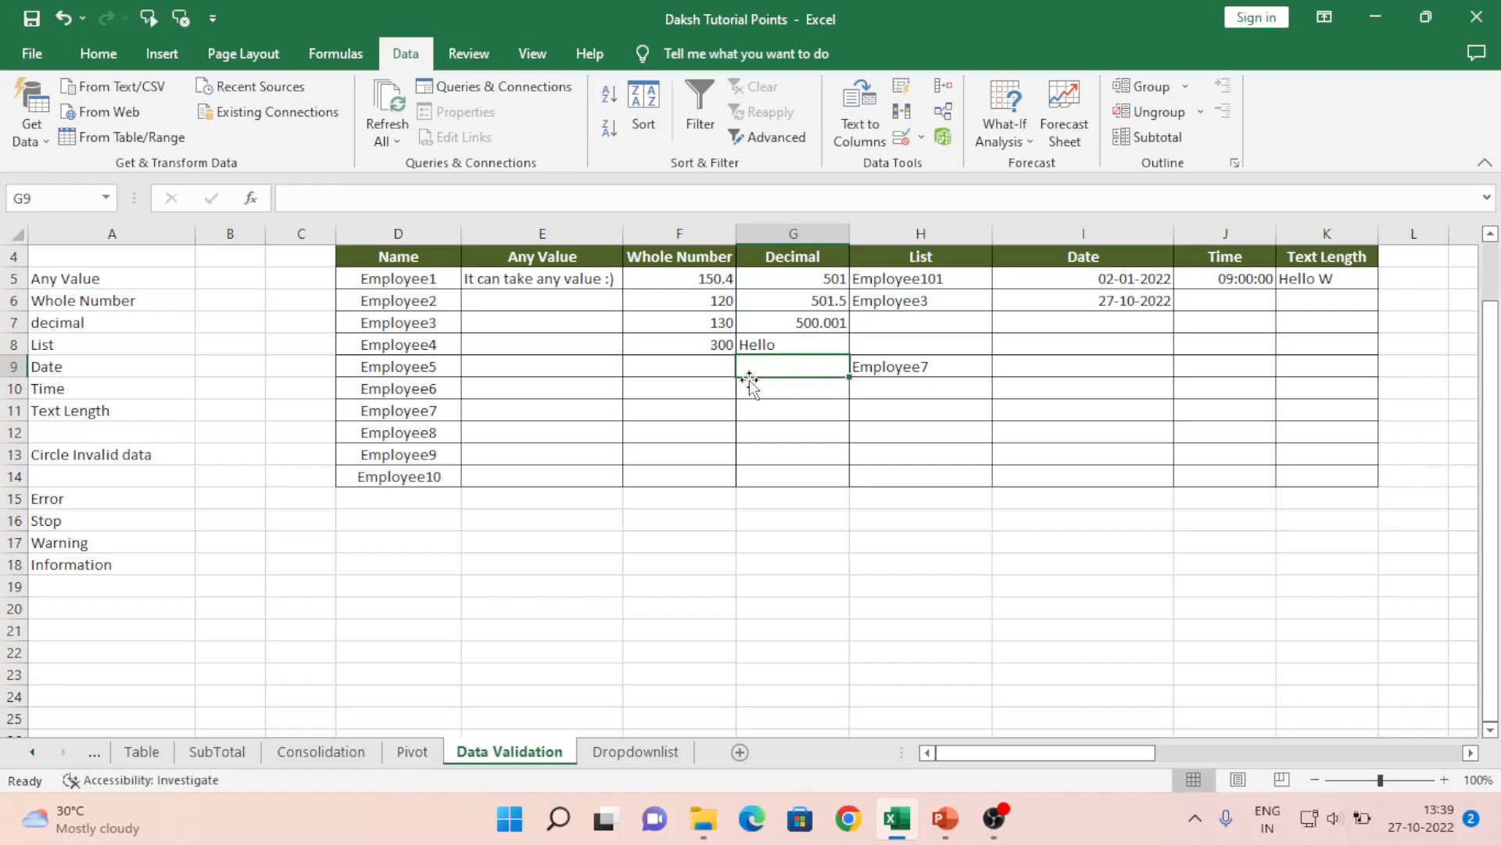
Circle the invalid data on the Data Validation sheet
click(393, 257)
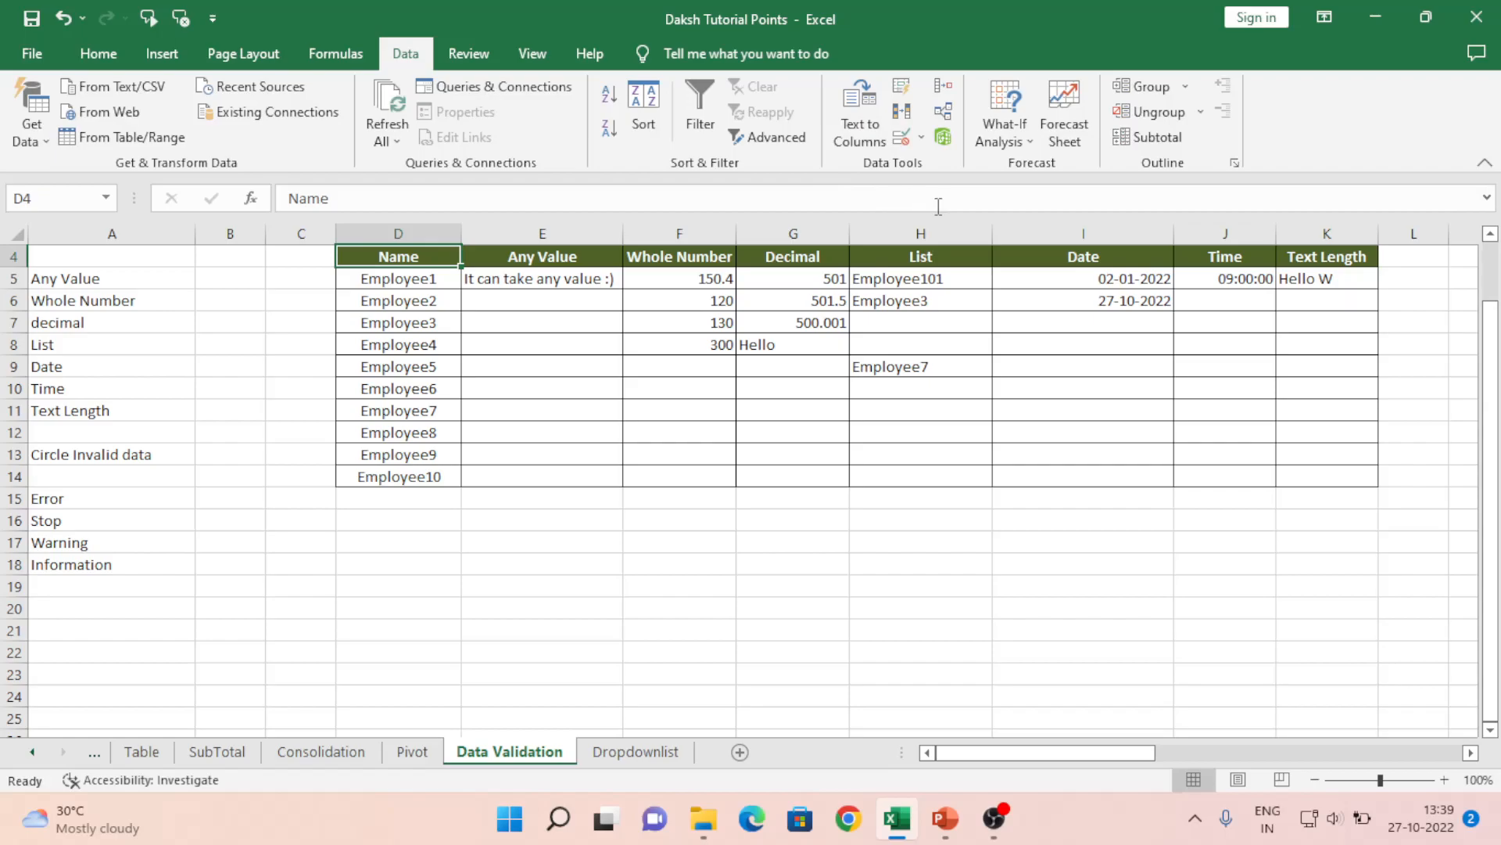
click(66, 463)
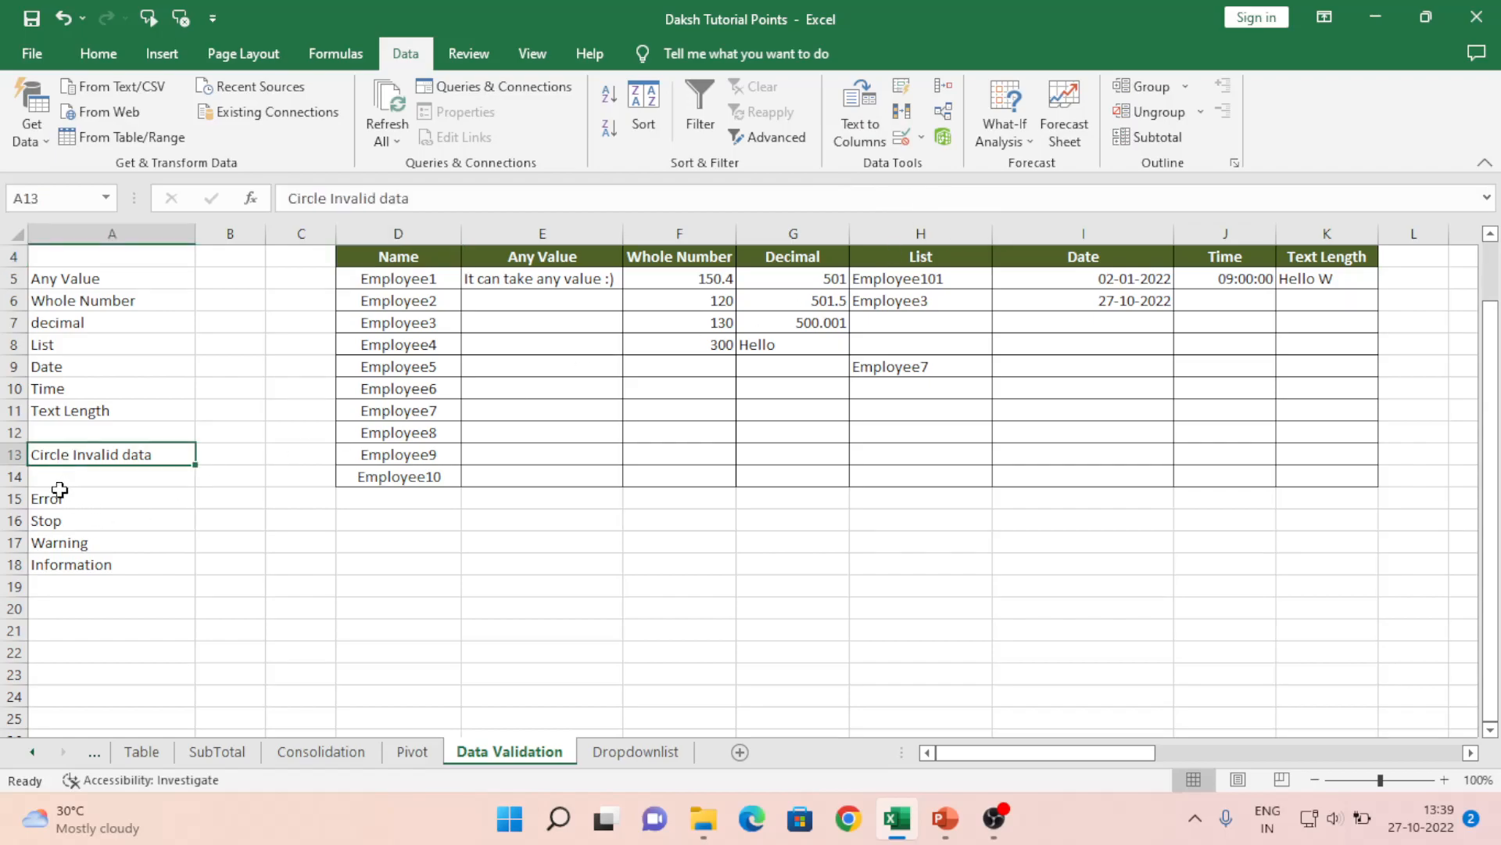
click(53, 496)
key(Down)
key(Down)
key(Down)
key(Up)
key(Up)
key(Up)
key(Up)
key(Up)
click(923, 140)
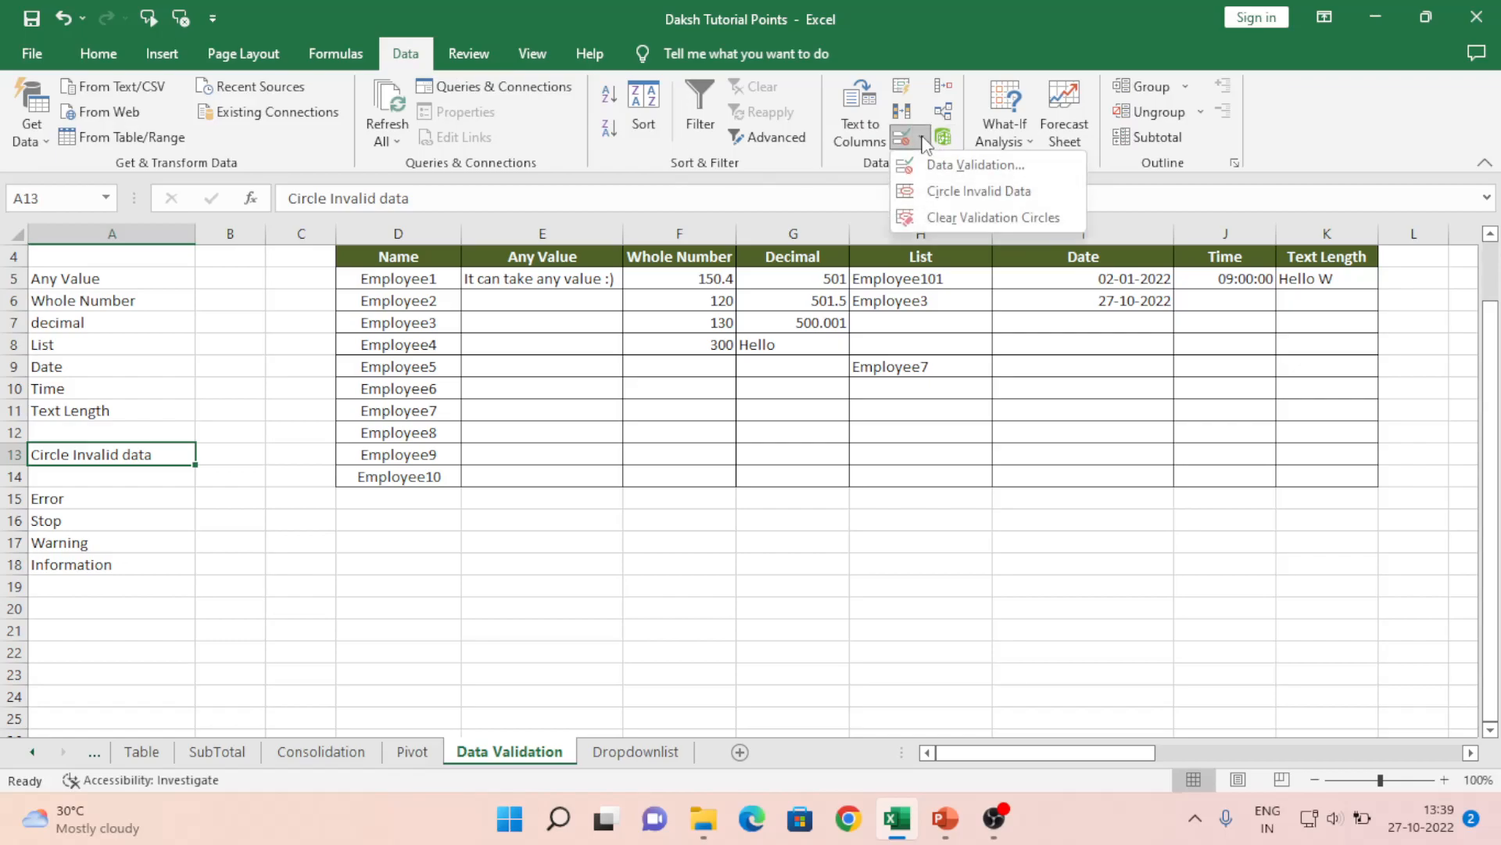
click(955, 199)
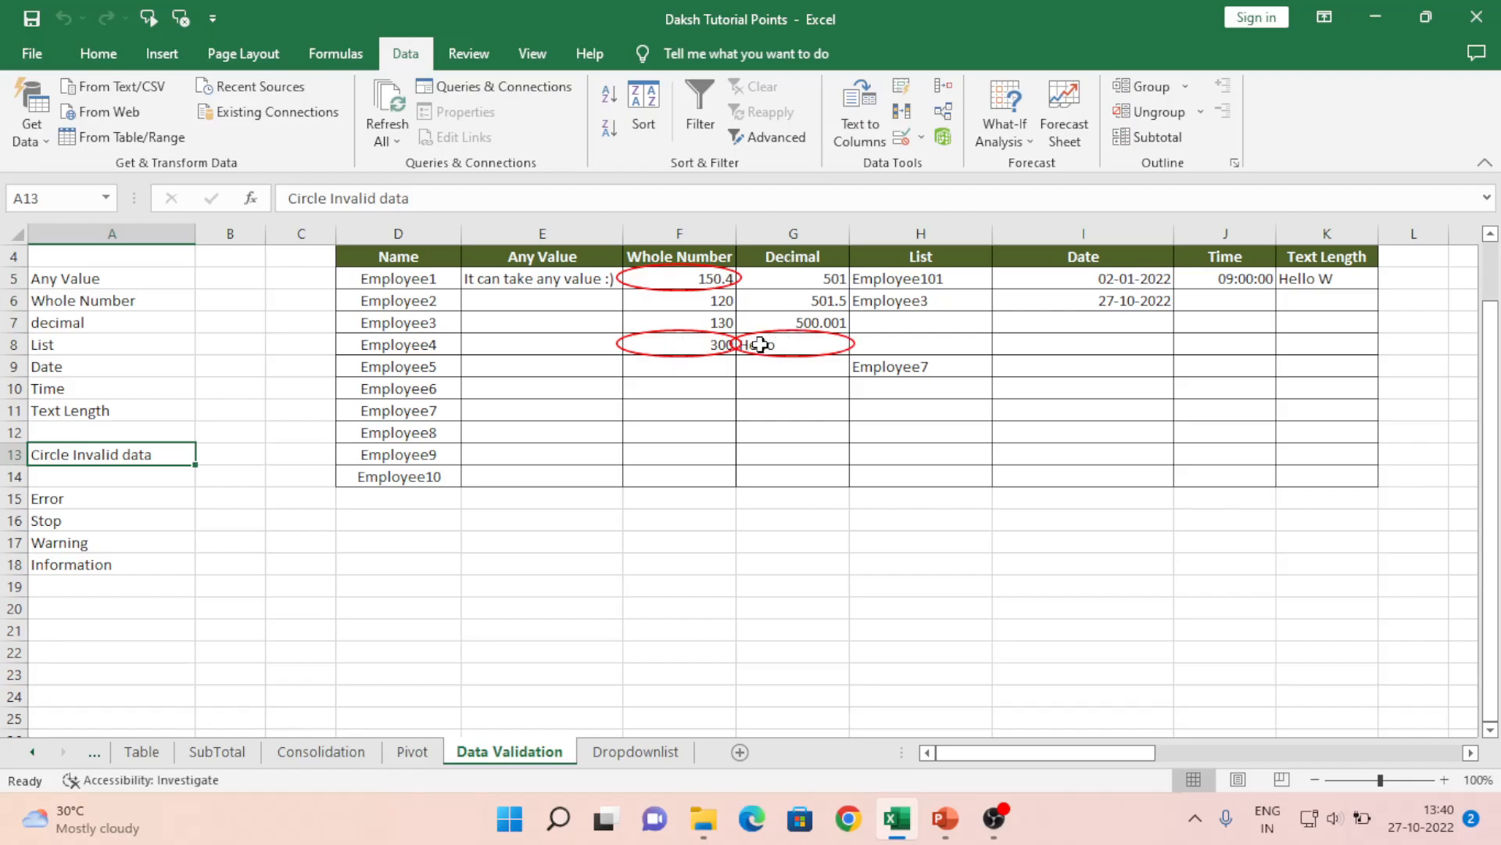
Replace the circled Whole Number entry for Employee1 in F5 with 130
click(680, 277)
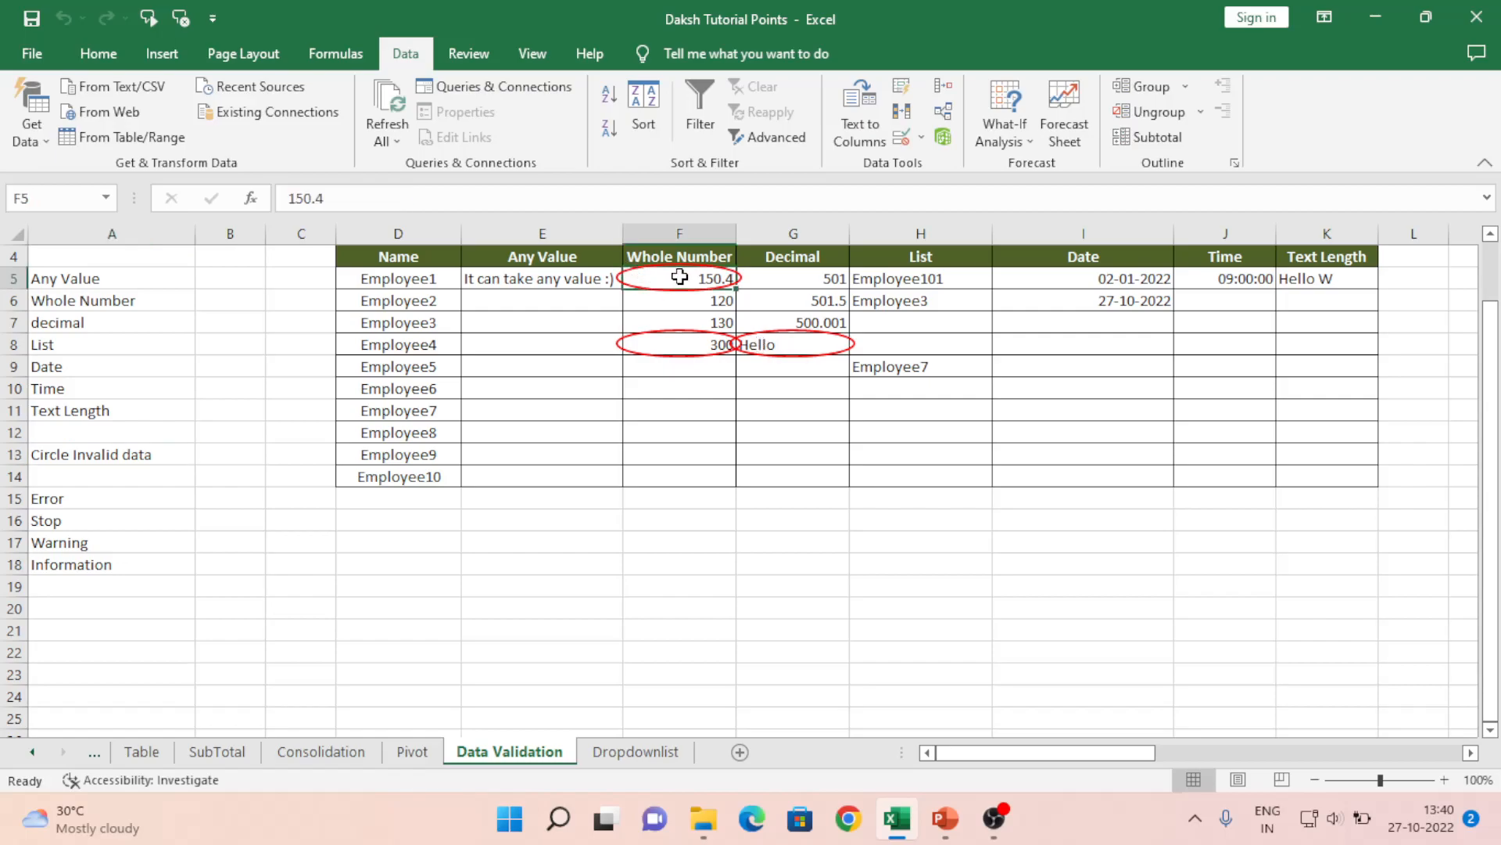
text(130)
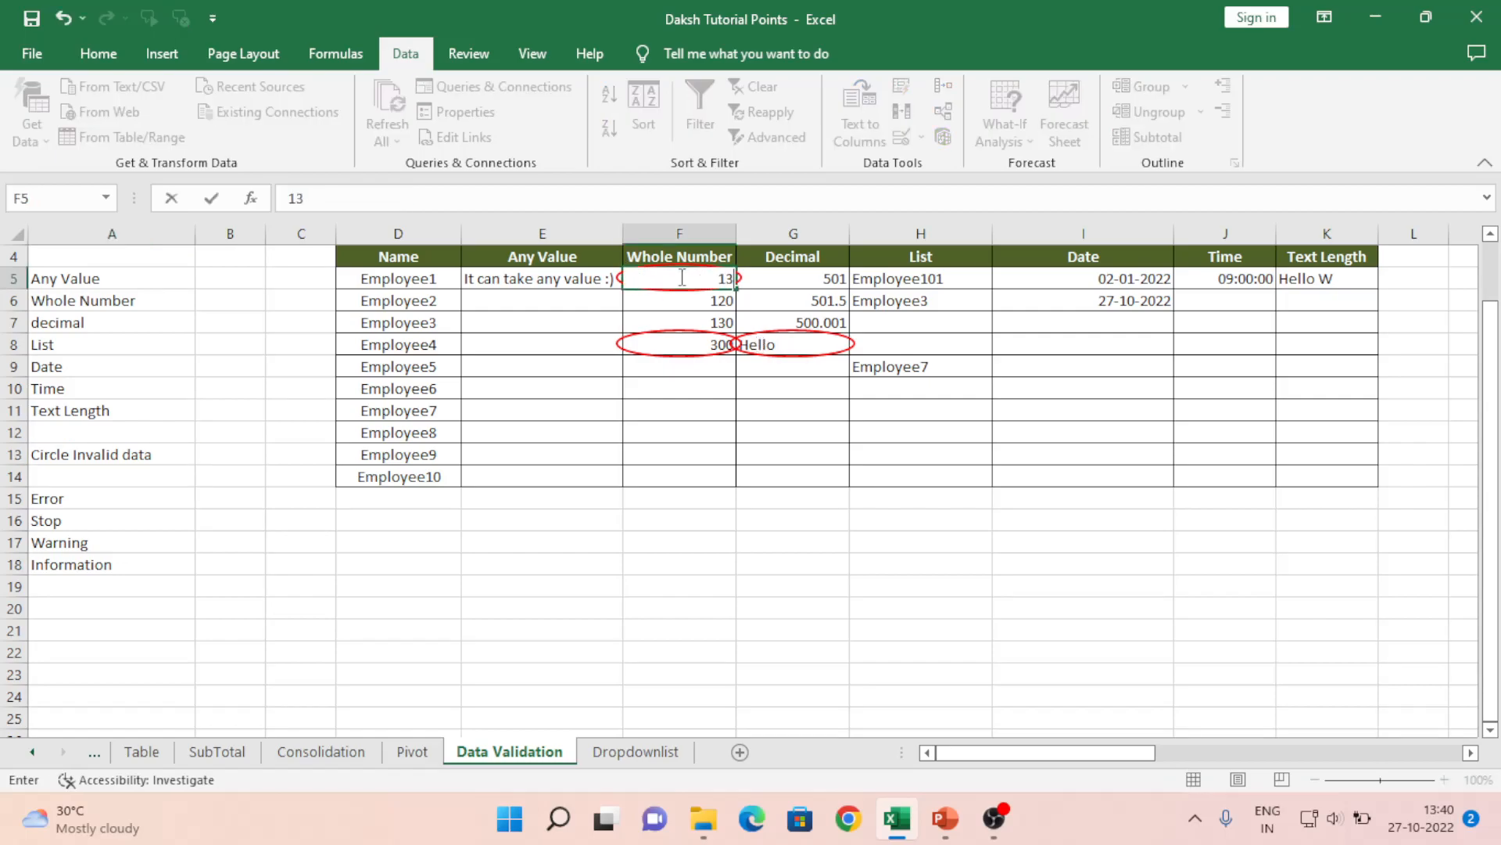
key(Return)
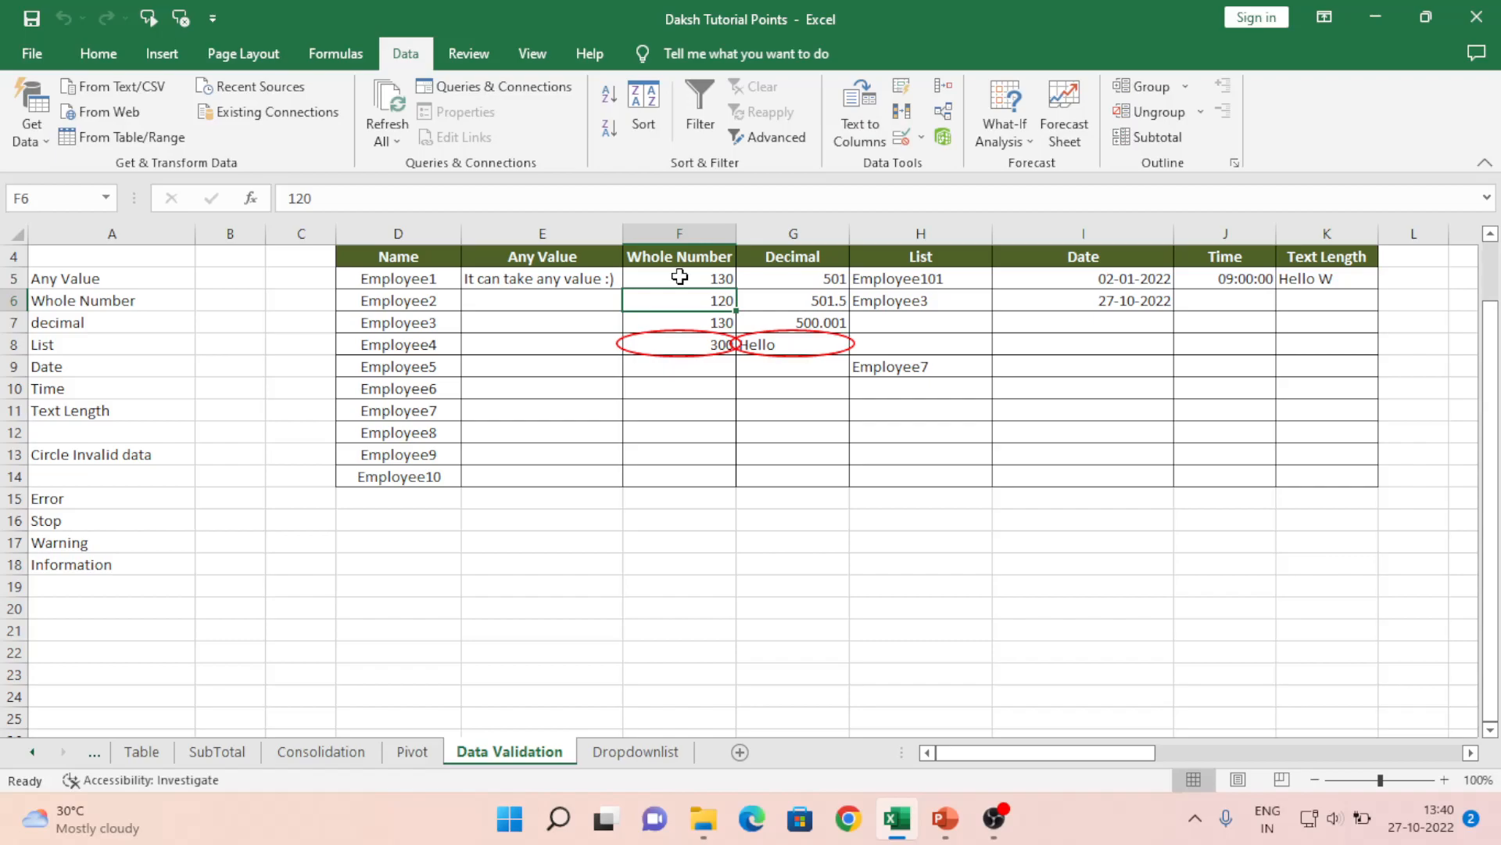
Replace the circled Hello entry in G8 of the Decimal column with 502
key(Down)
key(Down)
key(Right)
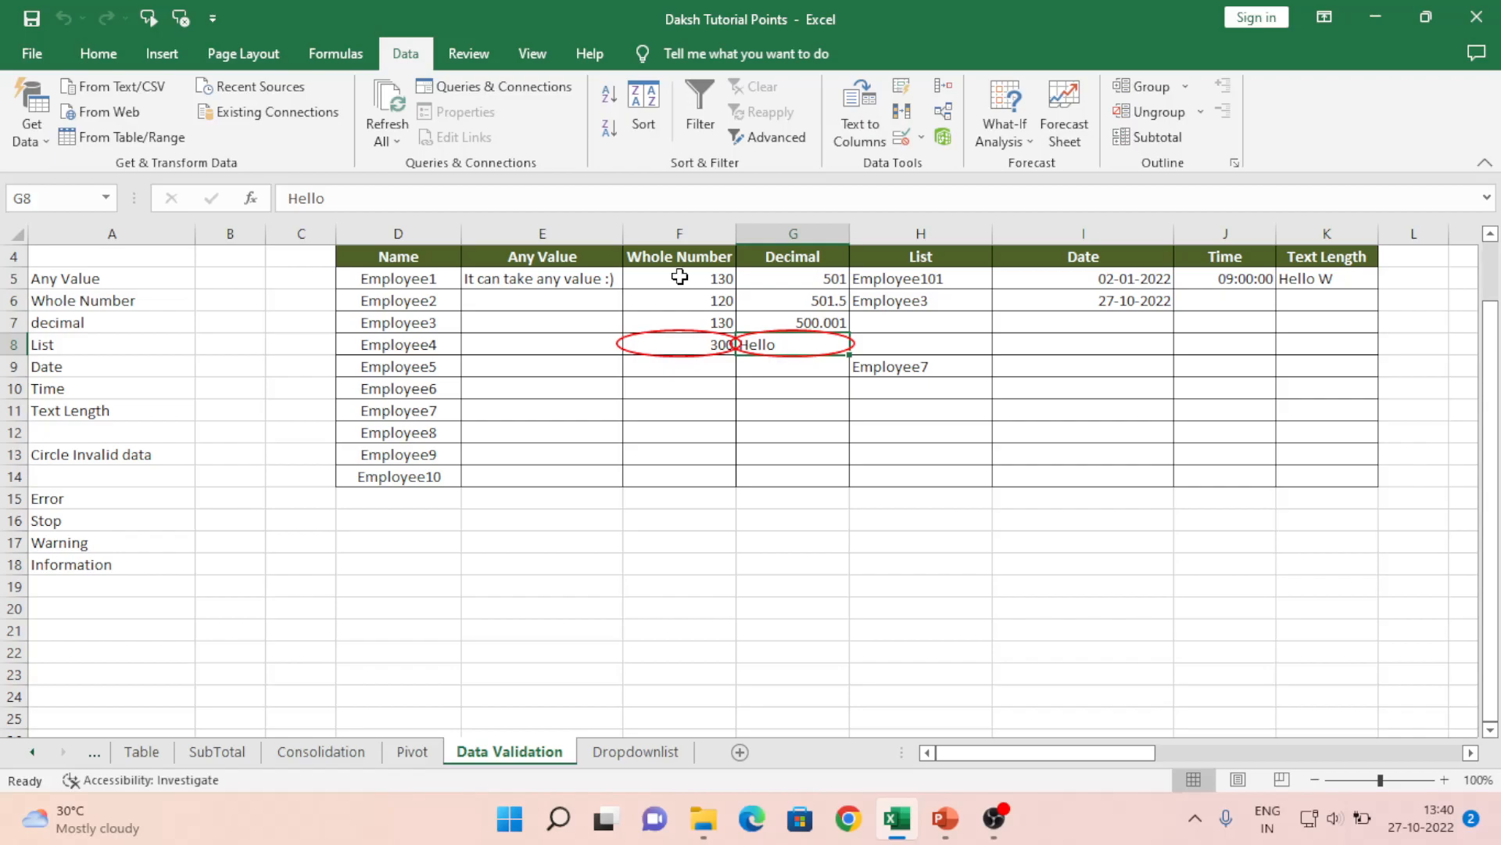
text(502)
key(ctrl+Return)
key(Return)
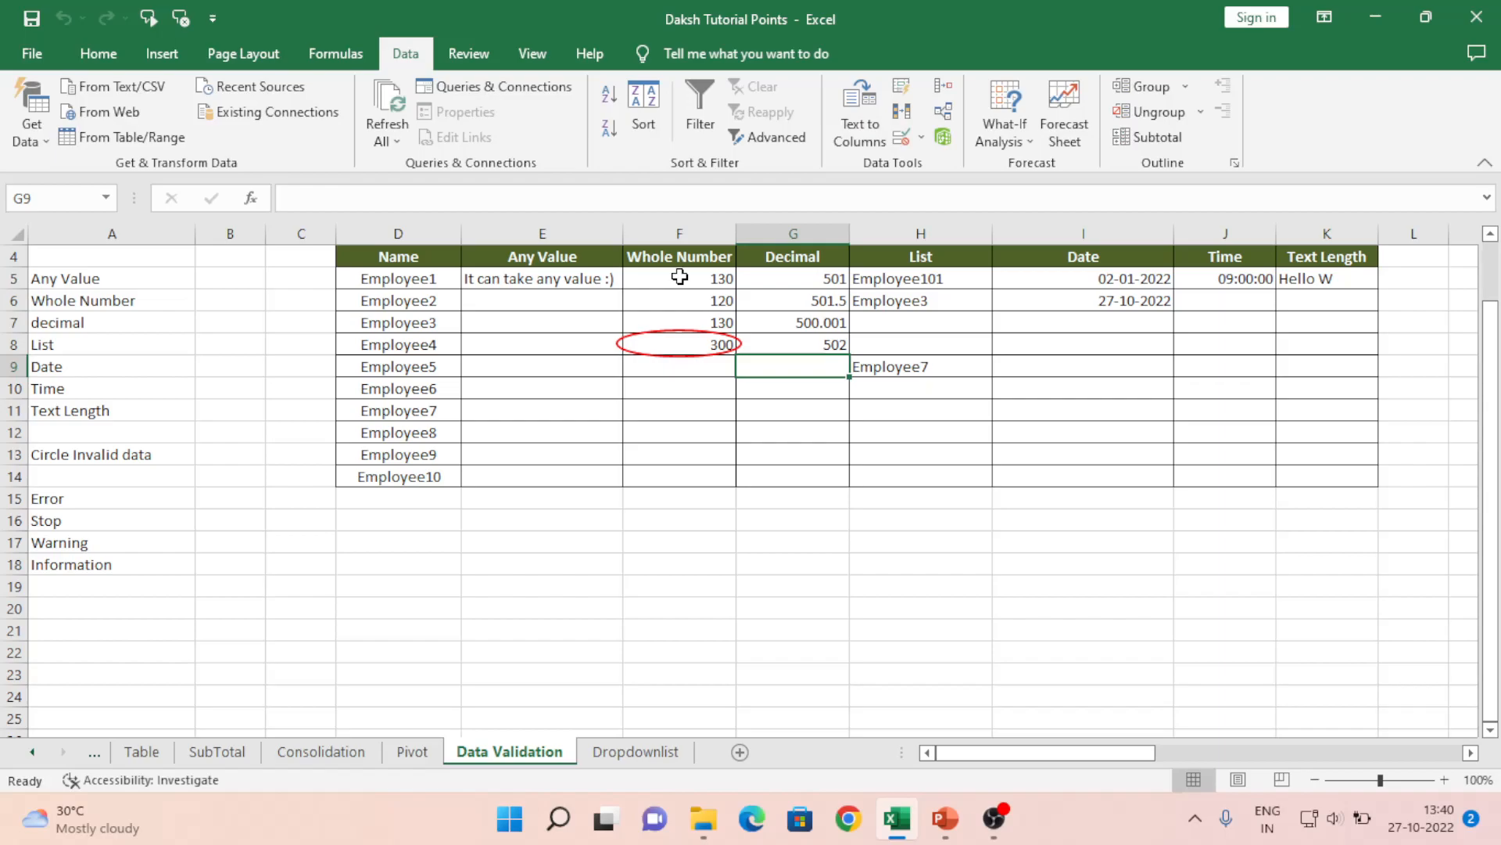
Clear the remaining validation circles from the Data Validation sheet
key(Left)
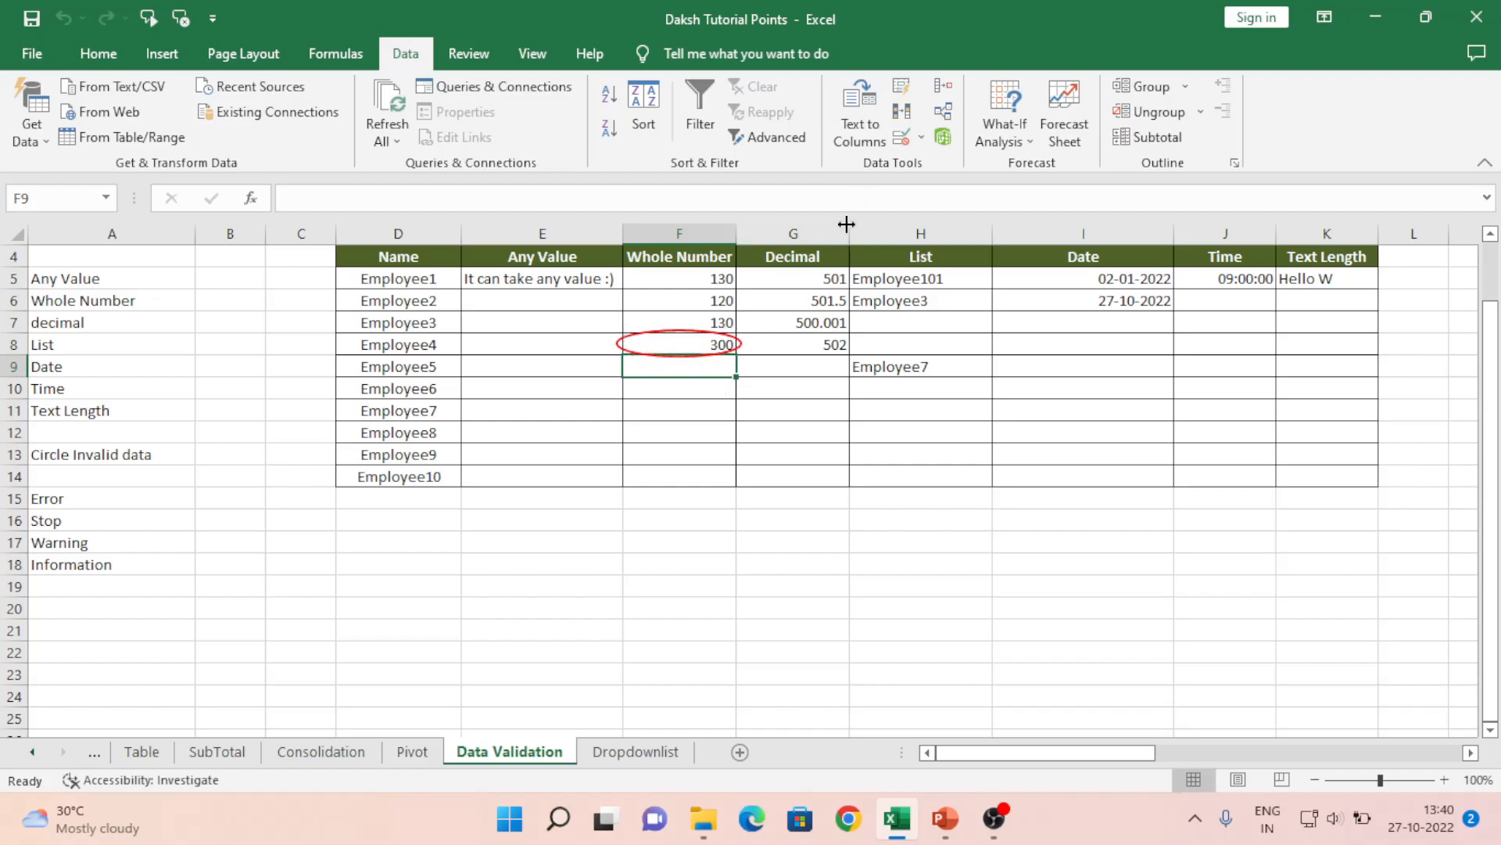
click(922, 141)
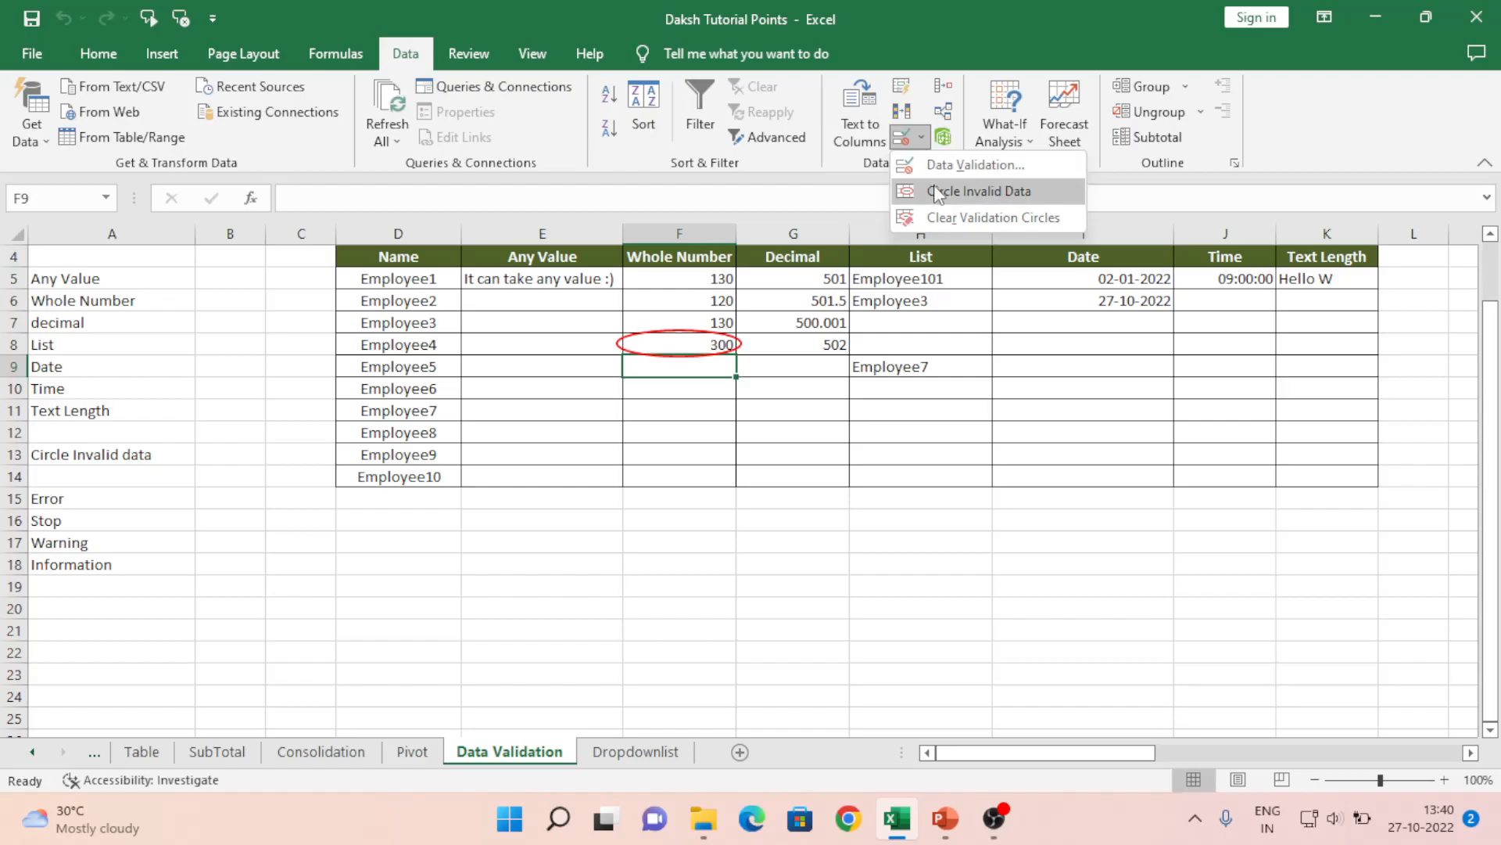
click(941, 216)
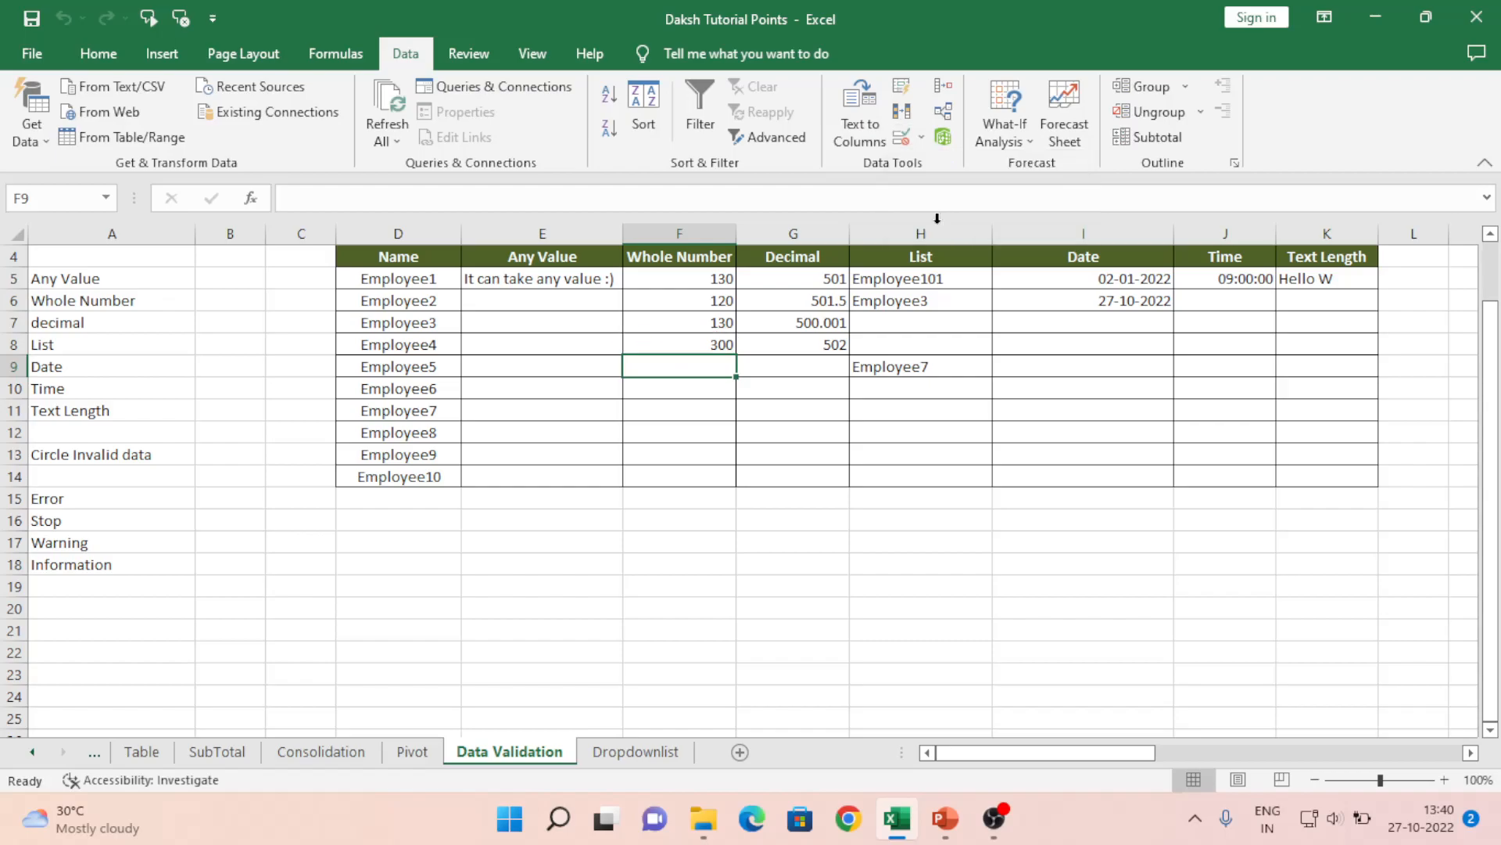
Circle the invalid data in the employee table once more, and clear the validation circles again
click(902, 138)
click(910, 626)
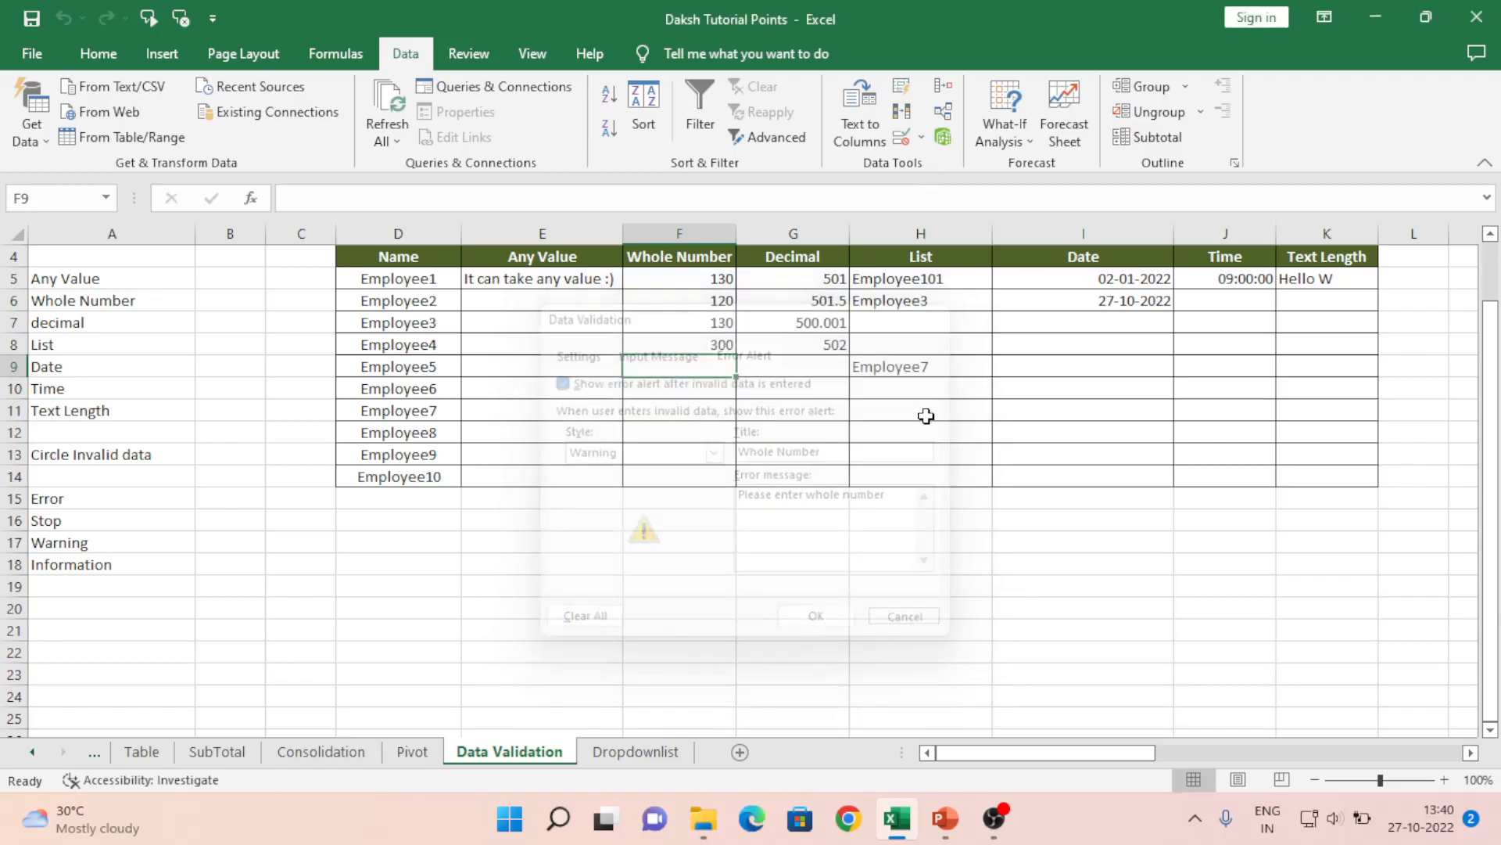
click(924, 140)
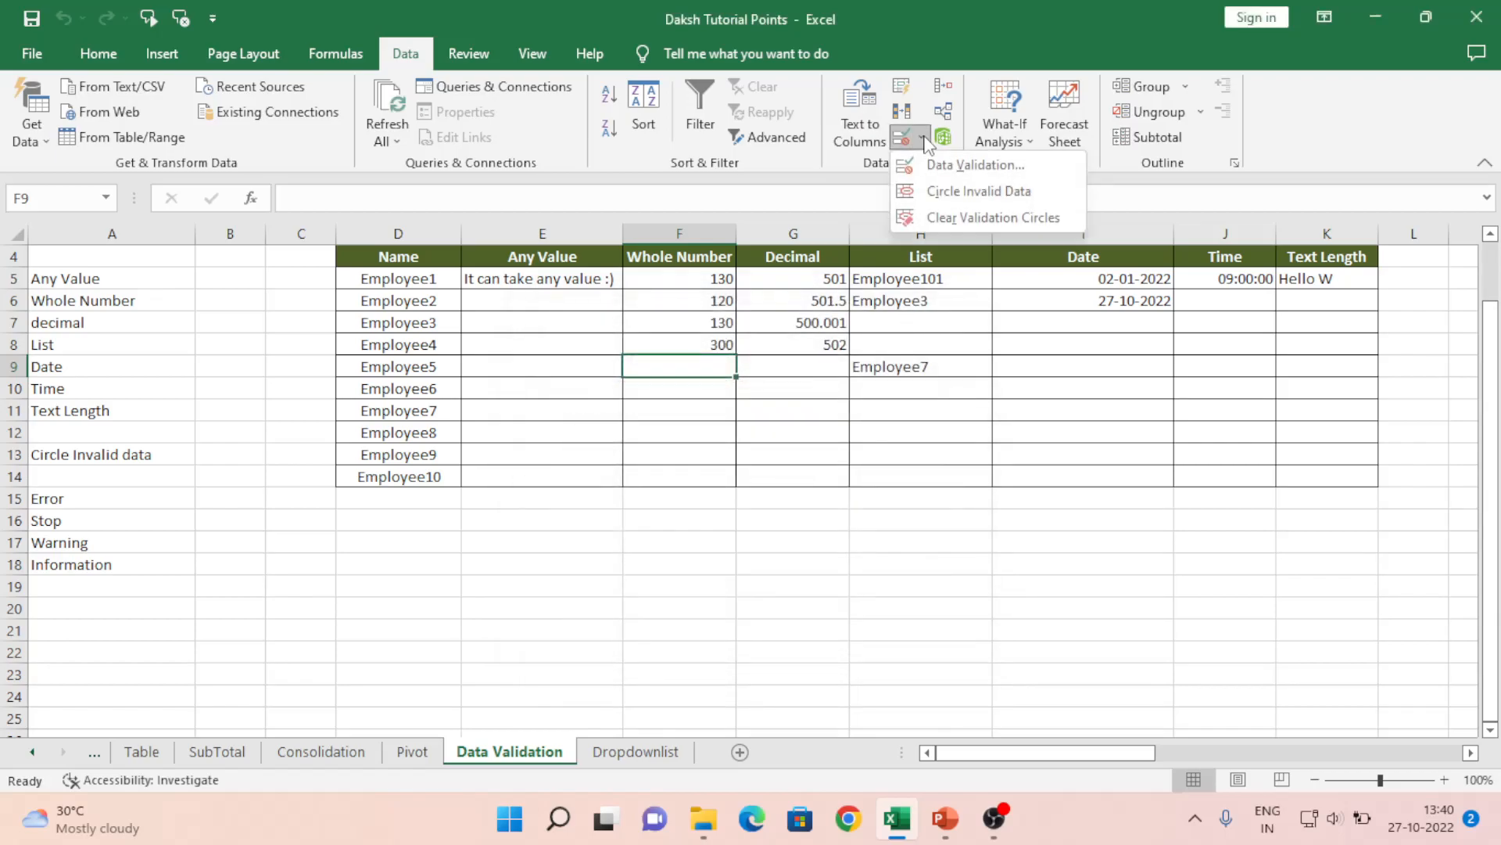
click(936, 194)
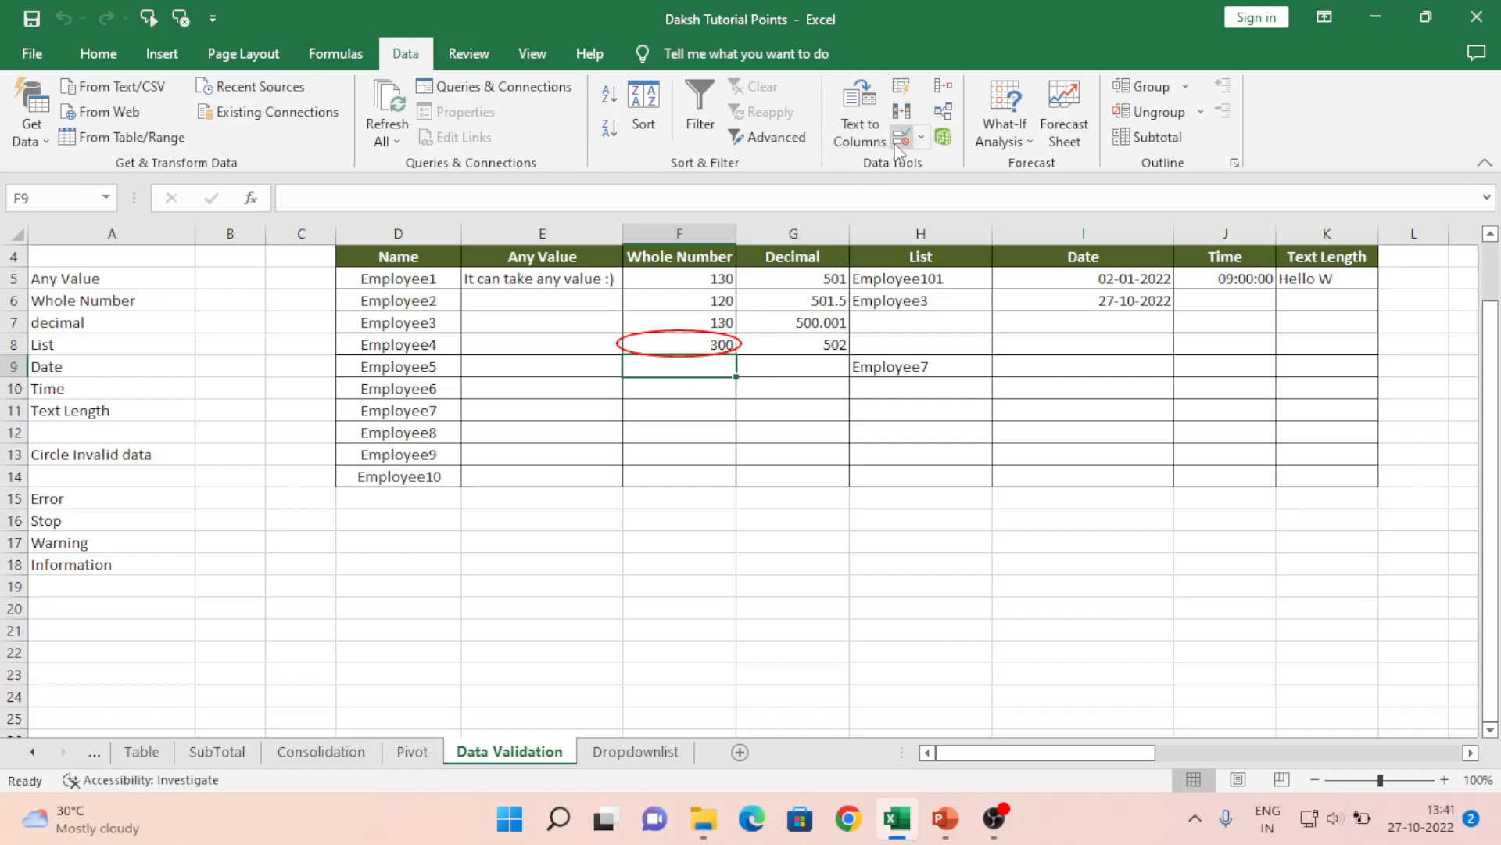
click(922, 148)
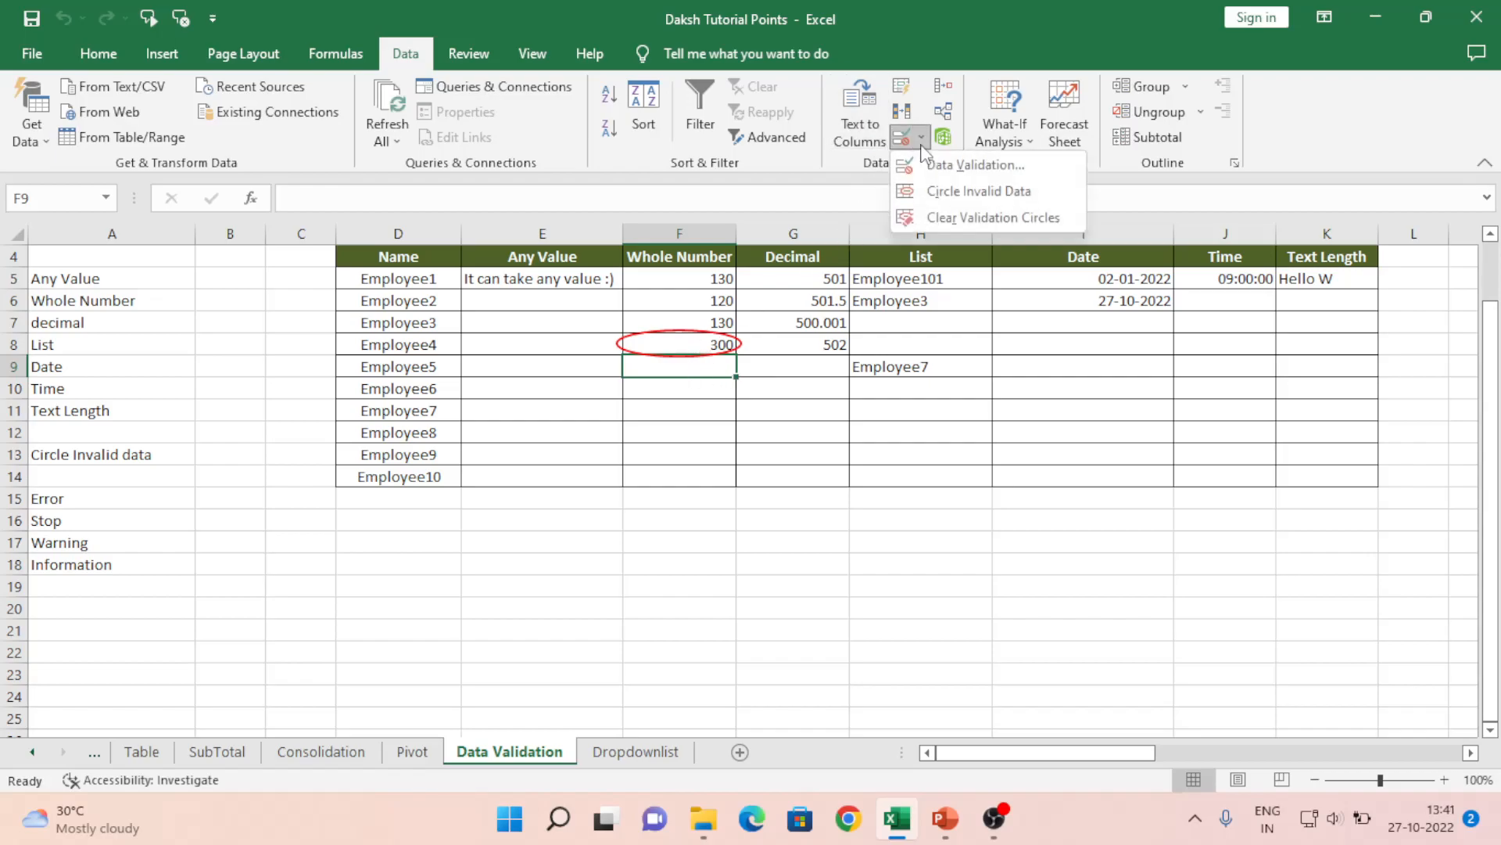
click(953, 209)
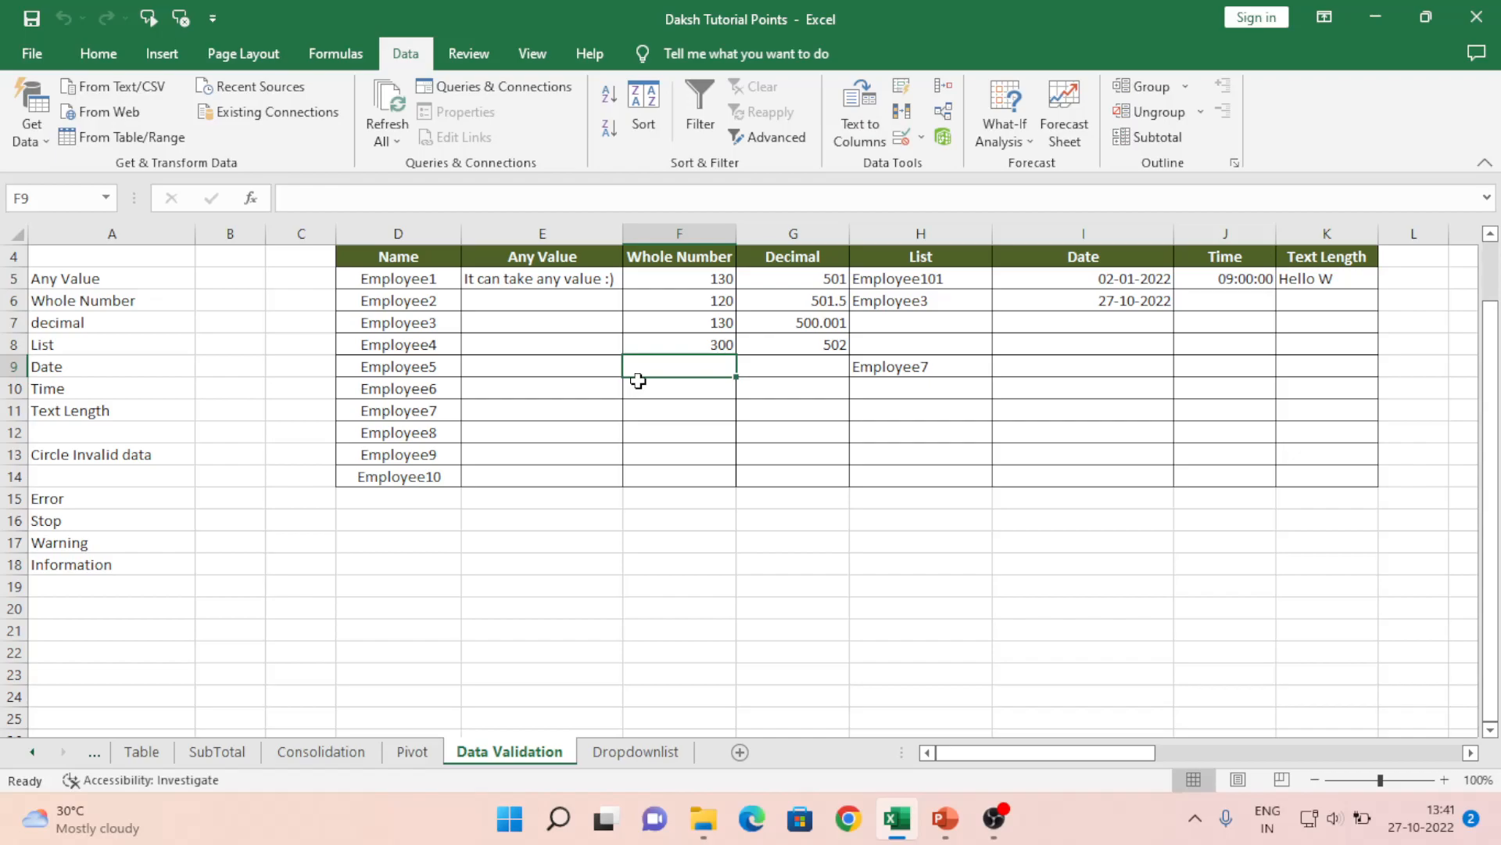
key(Right)
key(Right)
key(Right)
key(Right)
key(Right)
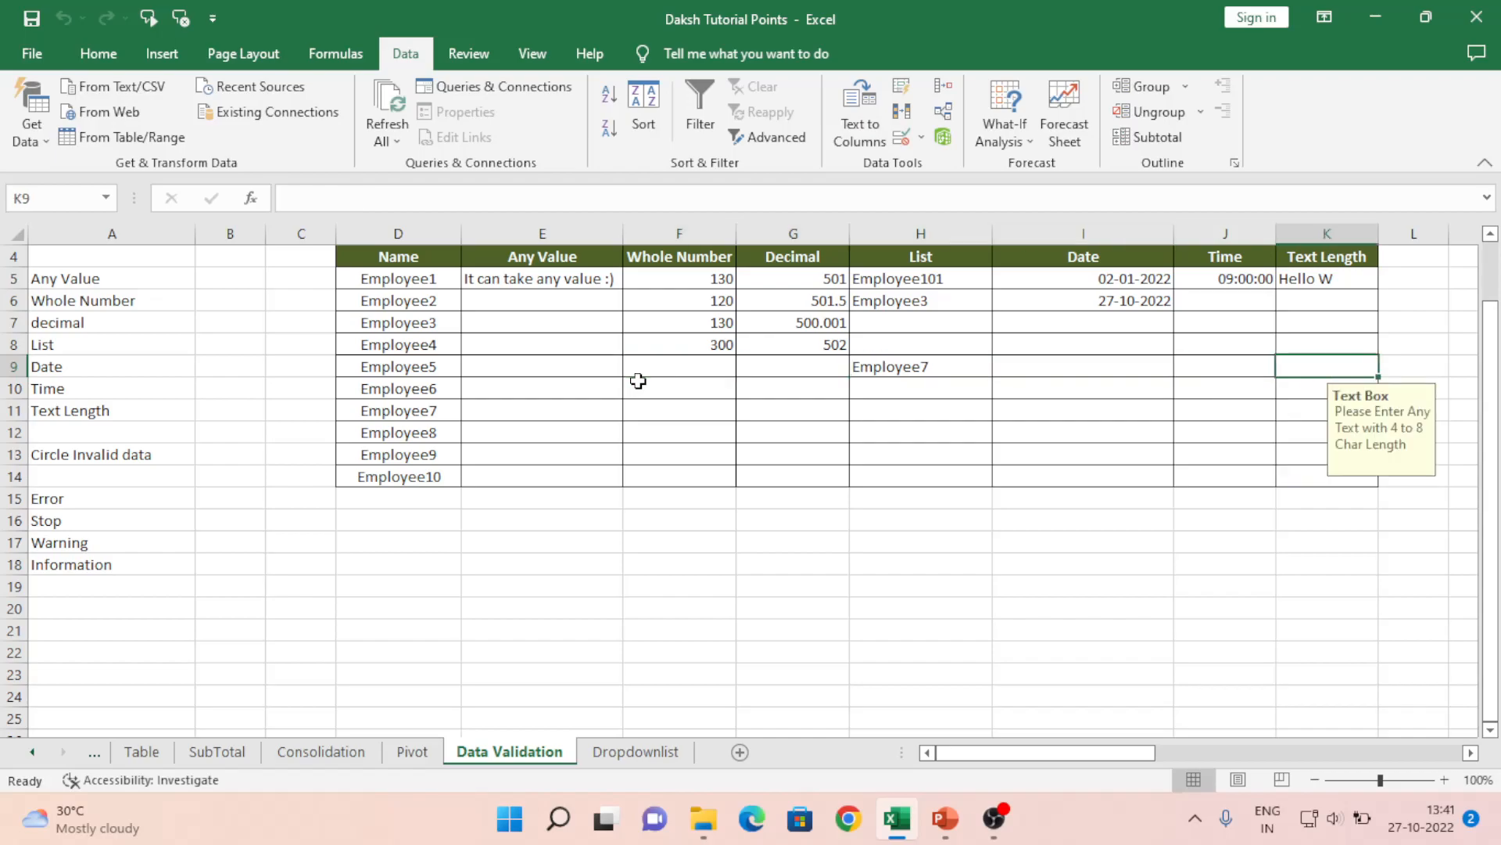
key(Left)
key(Home)
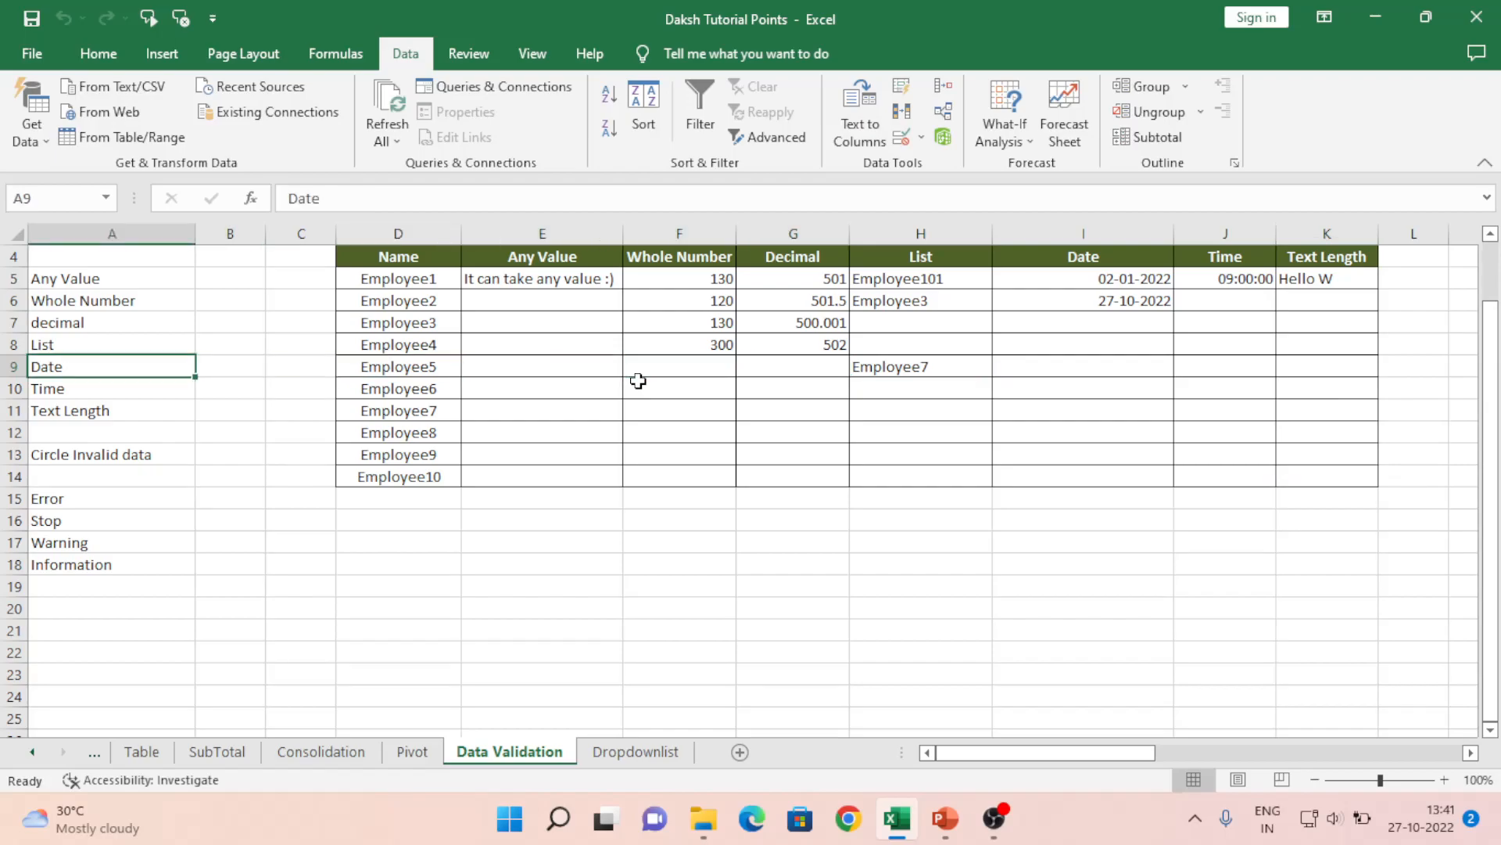